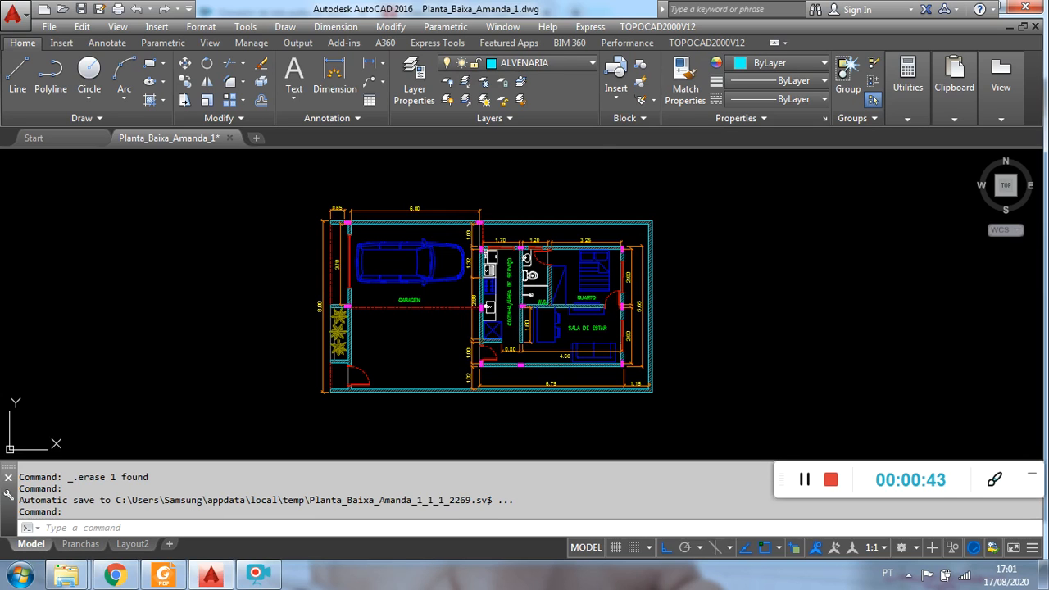
- Make LINHA_DE_CORTE the current layer for drawing the section line on the floor plan
{"action": "left_click", "coordinate": [710, 259]}
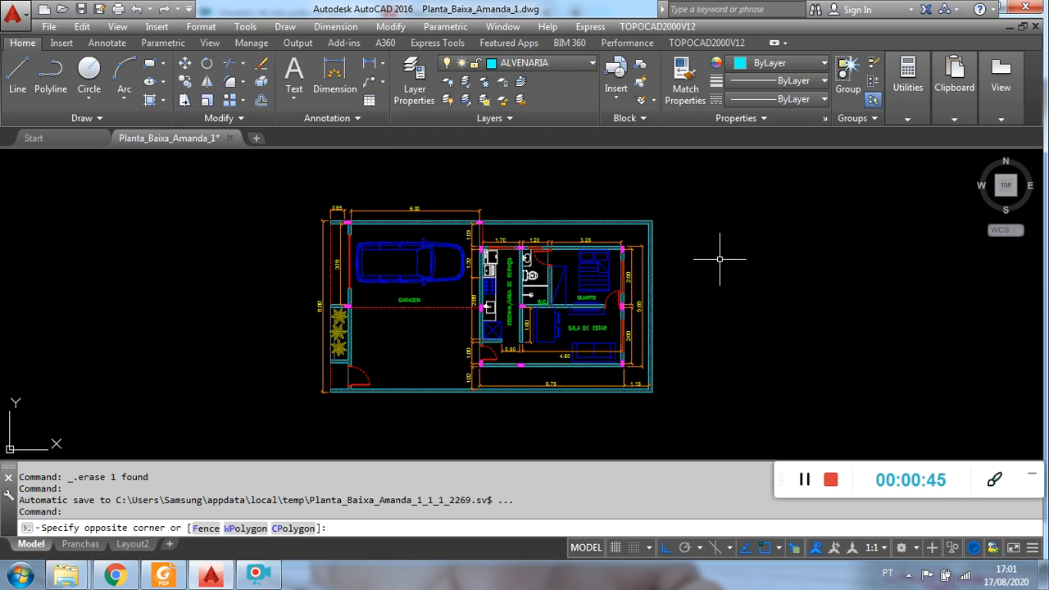
{"action": "scroll", "coordinate": [697, 259], "scroll_direction": "up", "scroll_amount": 2}
{"action": "mouse_move", "coordinate": [692, 253]}
{"action": "middle_mouse_down"}
{"action": "mouse_move", "coordinate": [755, 253]}
{"action": "mouse_move", "coordinate": [736, 254]}
{"action": "middle_mouse_up"}
{"action": "scroll", "coordinate": [758, 255], "scroll_direction": "down", "scroll_amount": 2}
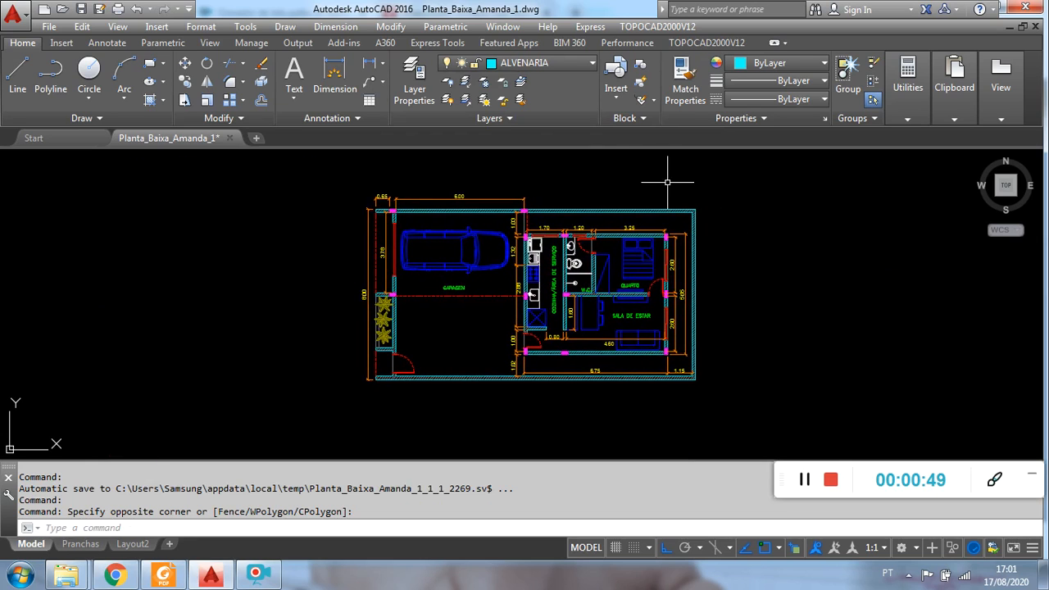
{"action": "left_click", "coordinate": [581, 65]}
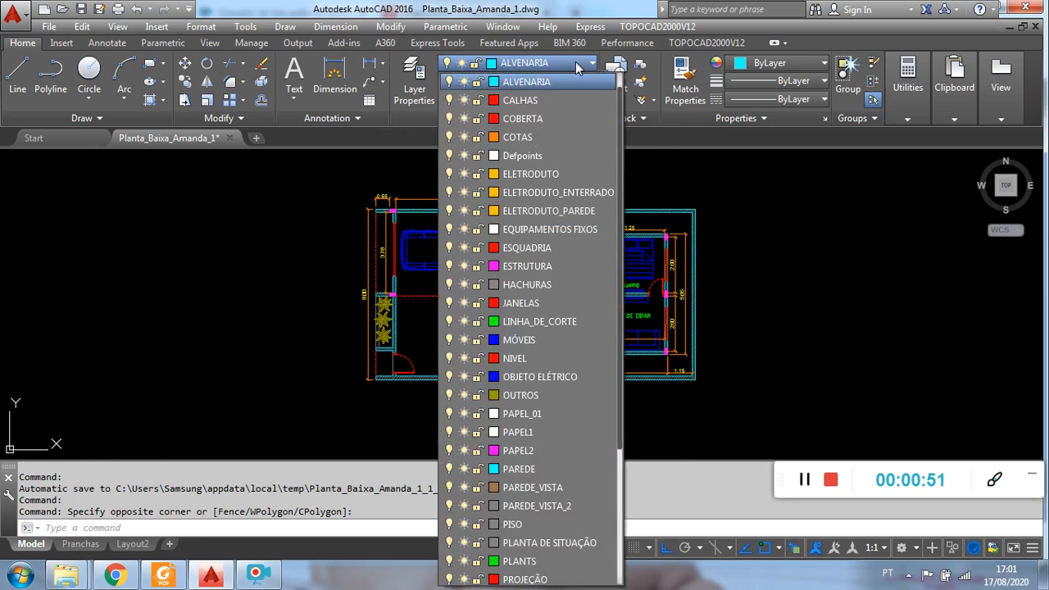
{"action": "left_click", "coordinate": [542, 322]}
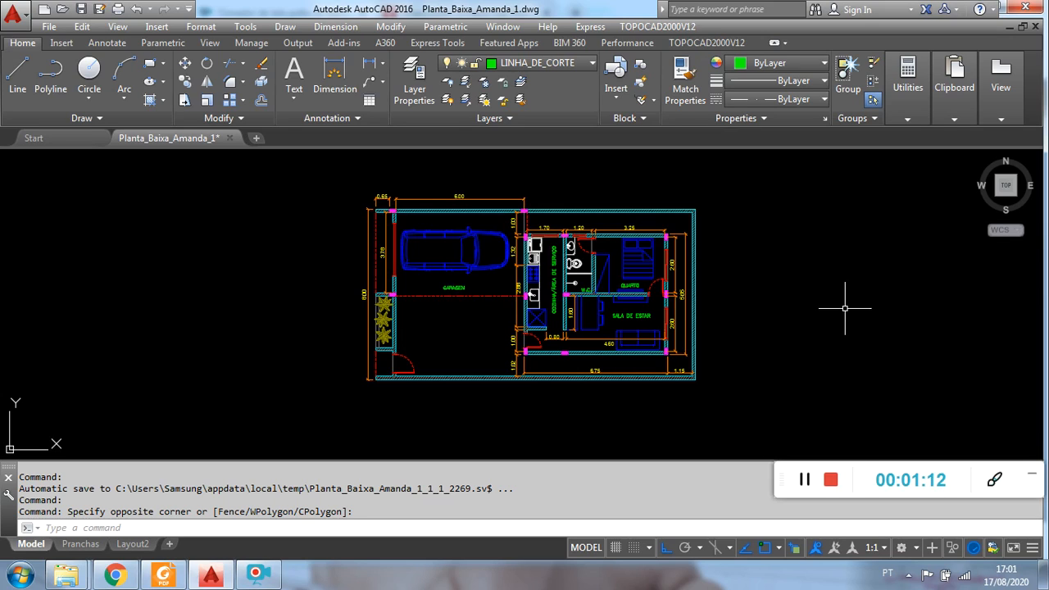
- Check the linetype assigned to the LINHA_DE_CORTE layer without changing it
{"action": "left_click", "coordinate": [415, 85]}
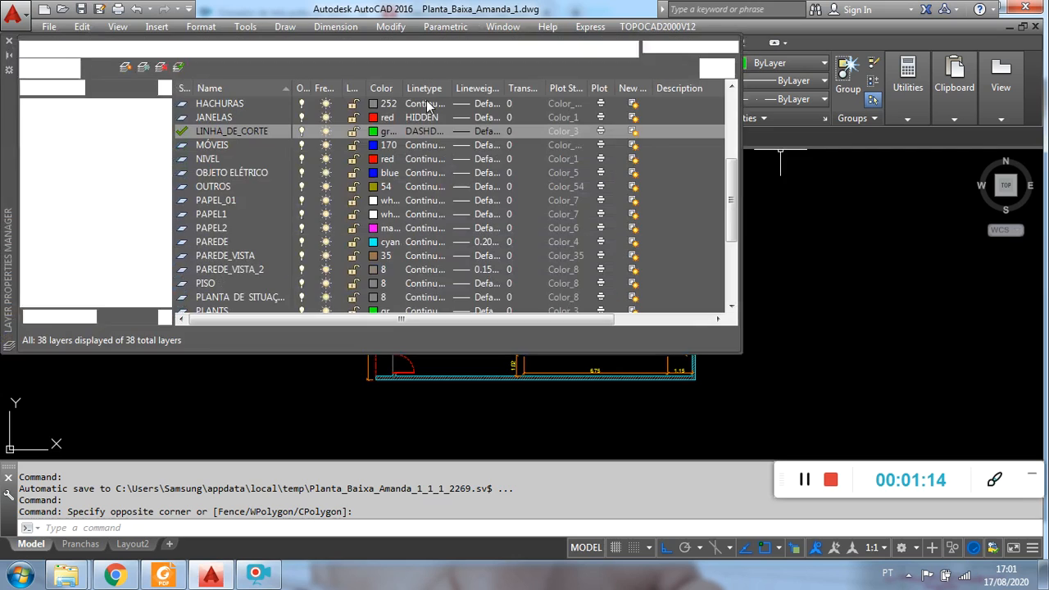
{"action": "left_click", "coordinate": [419, 132]}
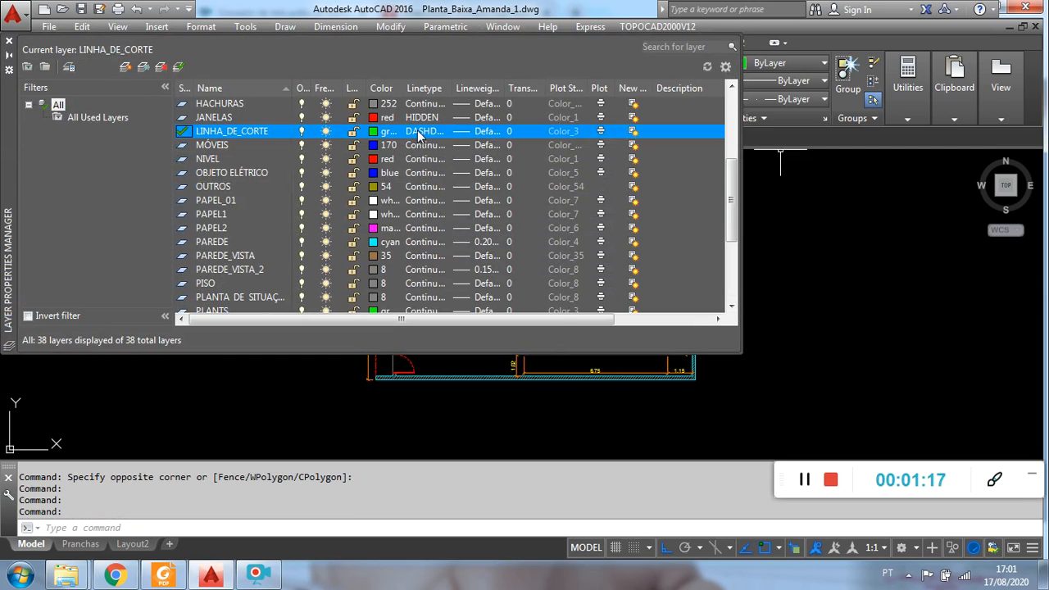
{"action": "left_click", "coordinate": [419, 133]}
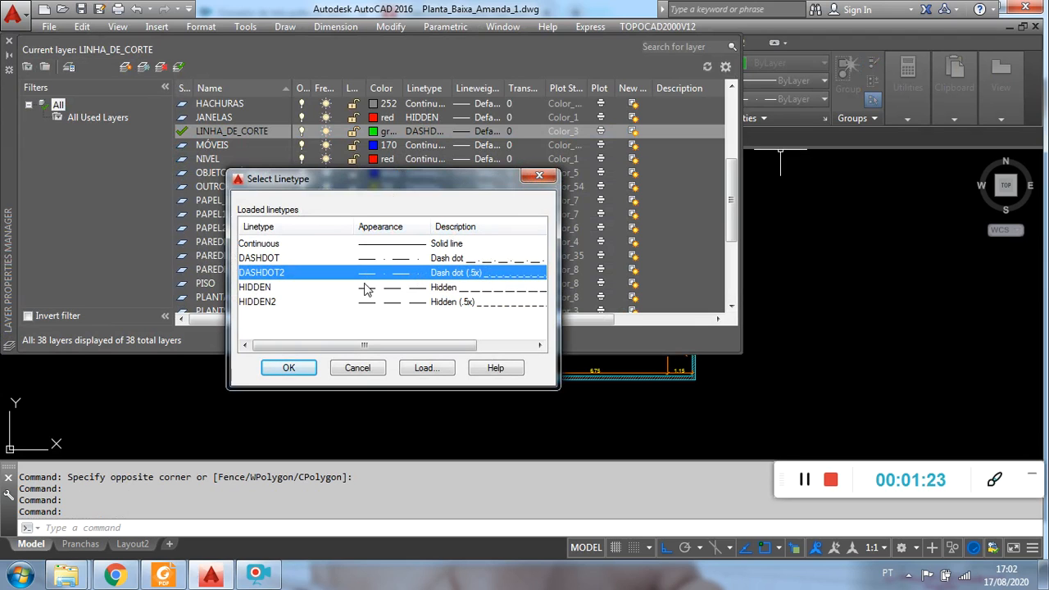
{"action": "left_click", "coordinate": [540, 176]}
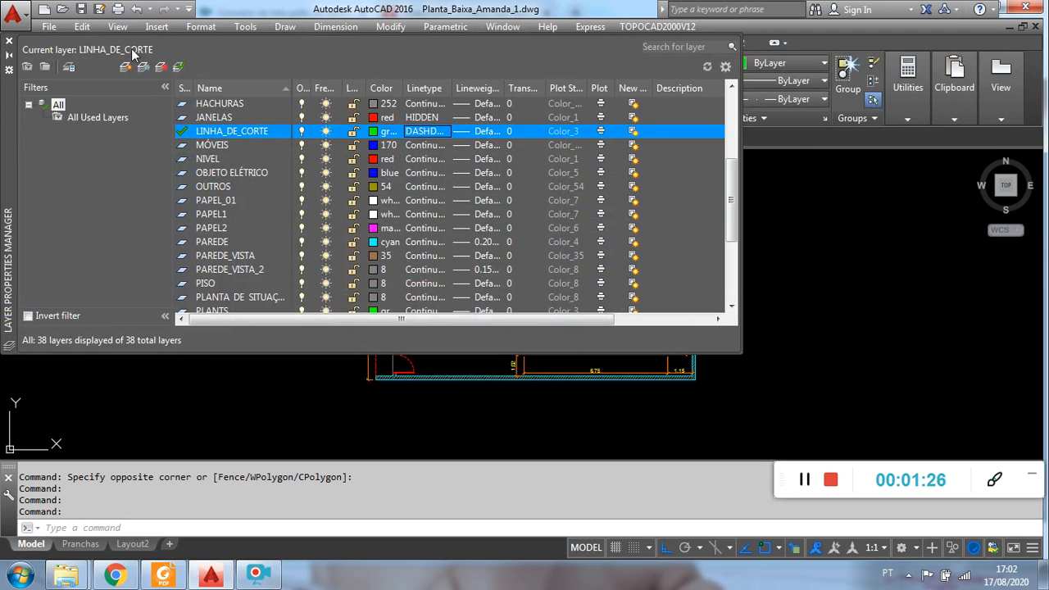
{"action": "left_click", "coordinate": [9, 42]}
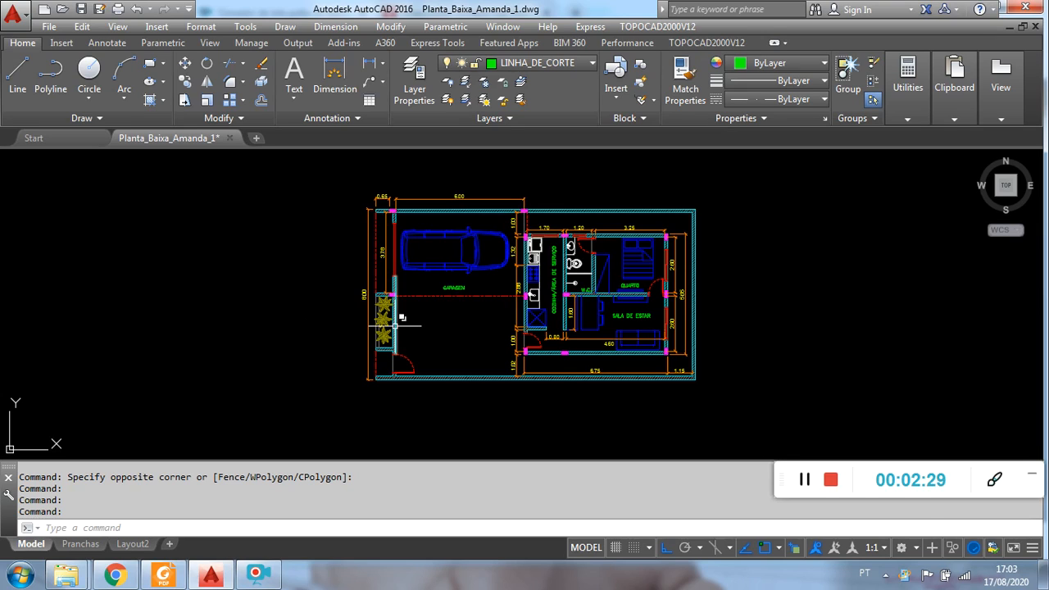
- Draw a horizontal section line about 18.5 m long through the garage, kitchen, W.C. and bedroom, extending past both outer walls
{"action": "scroll", "coordinate": [565, 256], "scroll_direction": "up", "scroll_amount": 5}
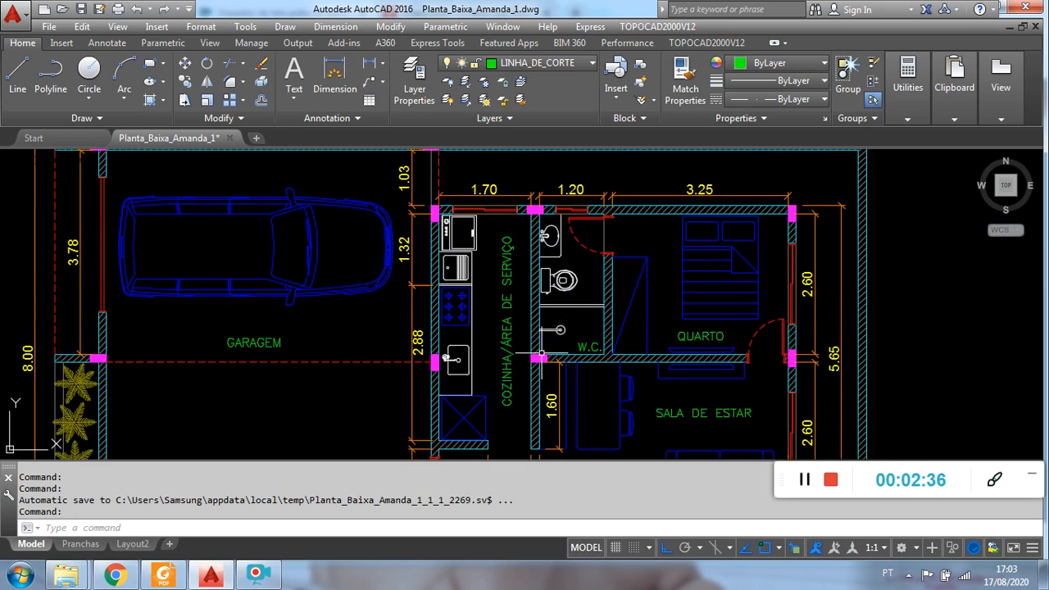
{"action": "scroll", "coordinate": [525, 320], "scroll_direction": "down", "scroll_amount": 3}
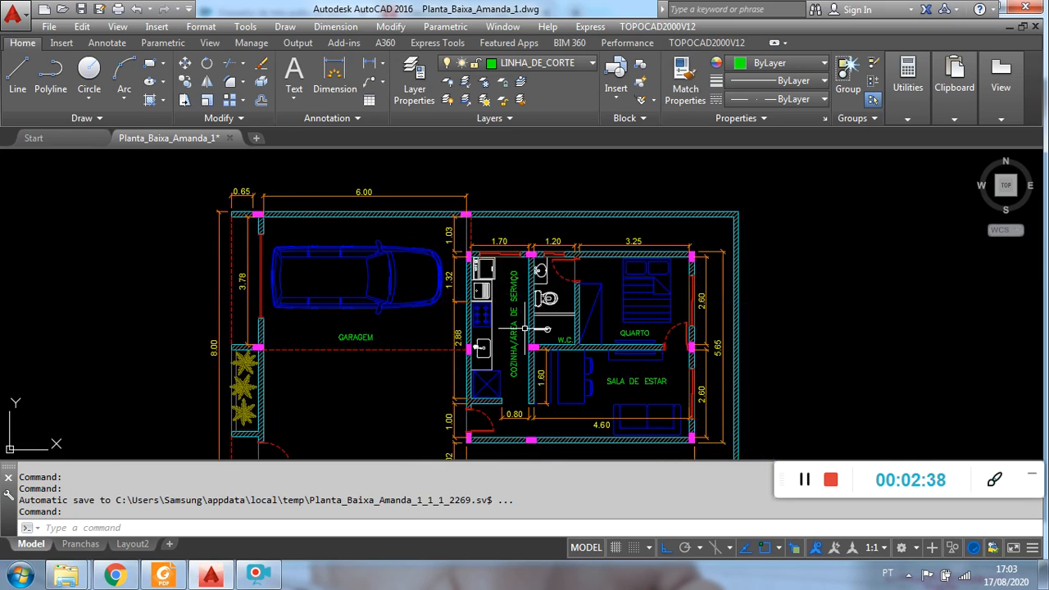
{"action": "middle_click_drag", "start_coordinate": [546, 329], "coordinate": [546, 305]}
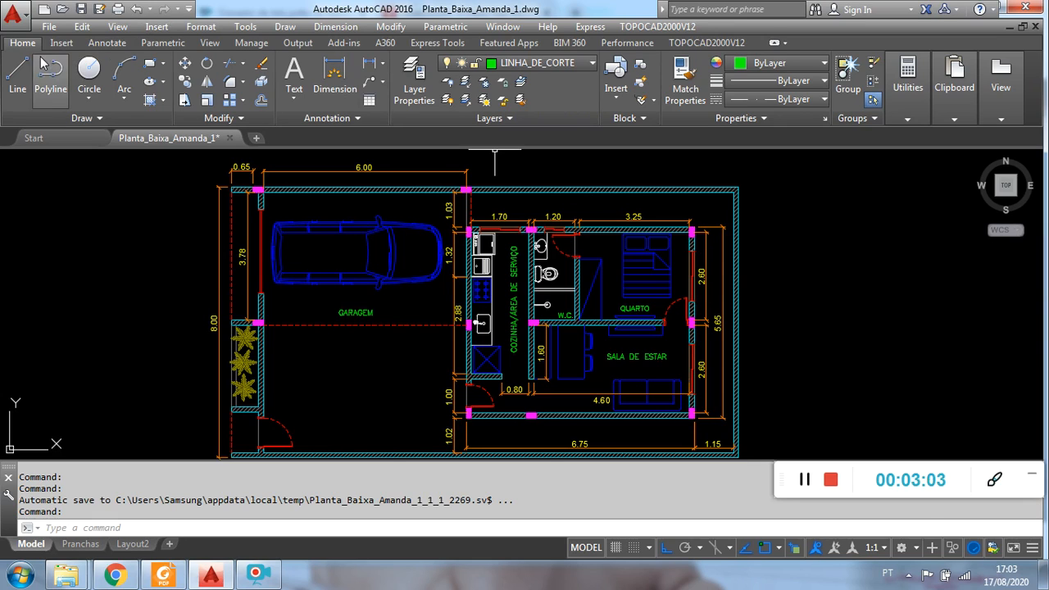
{"action": "left_click", "coordinate": [20, 74]}
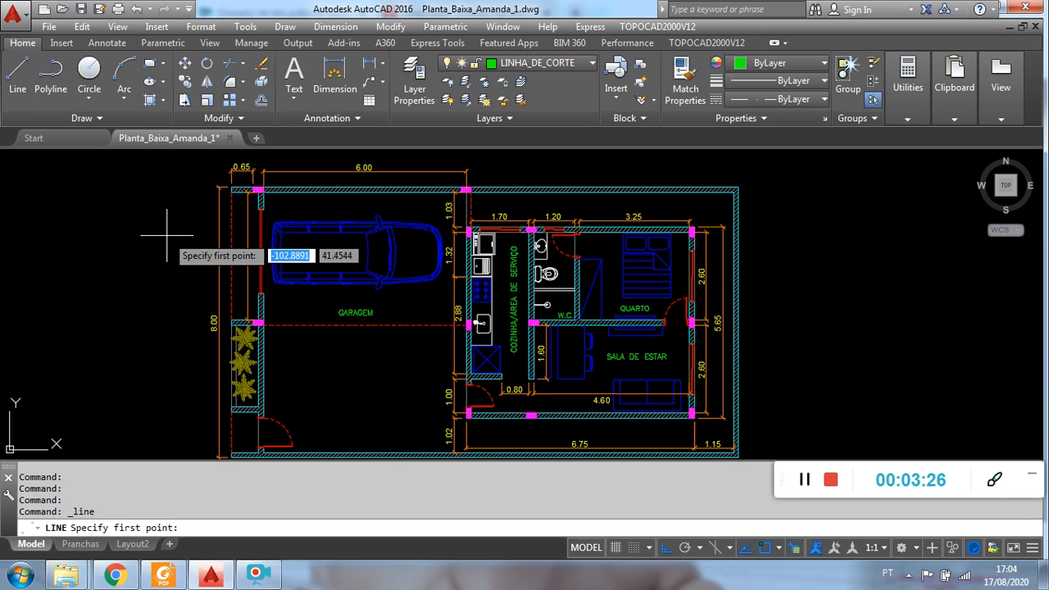
{"action": "left_click", "coordinate": [167, 236]}
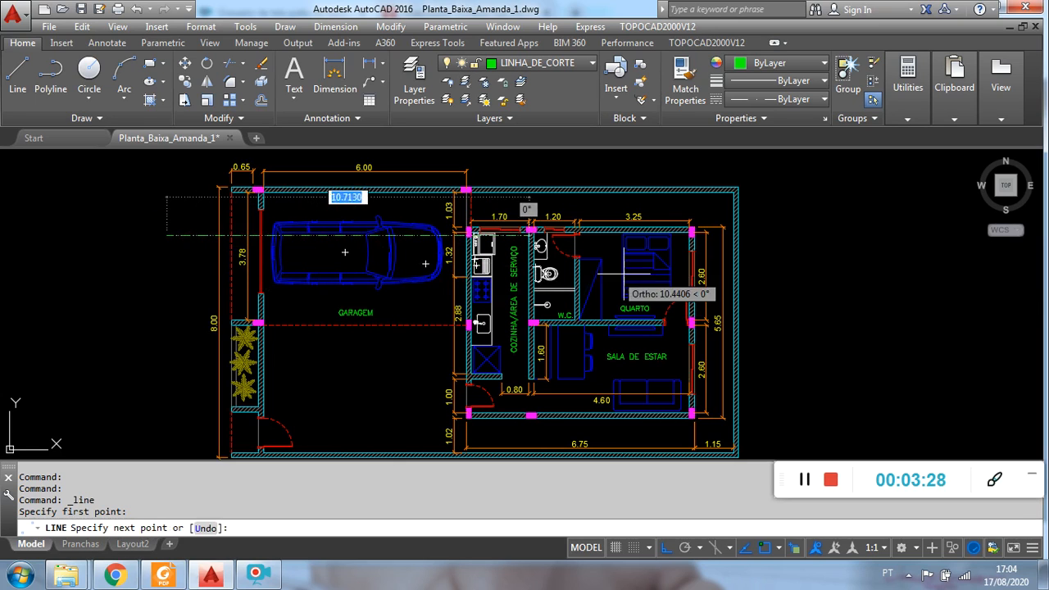
{"action": "left_click", "coordinate": [792, 287]}
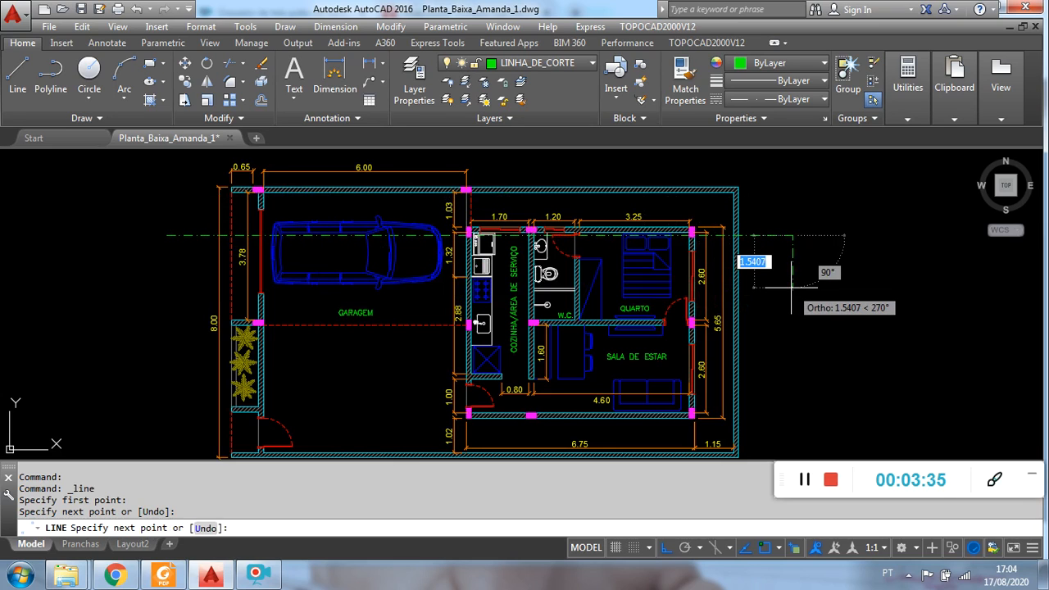
{"action": "key", "text": "Escape"}
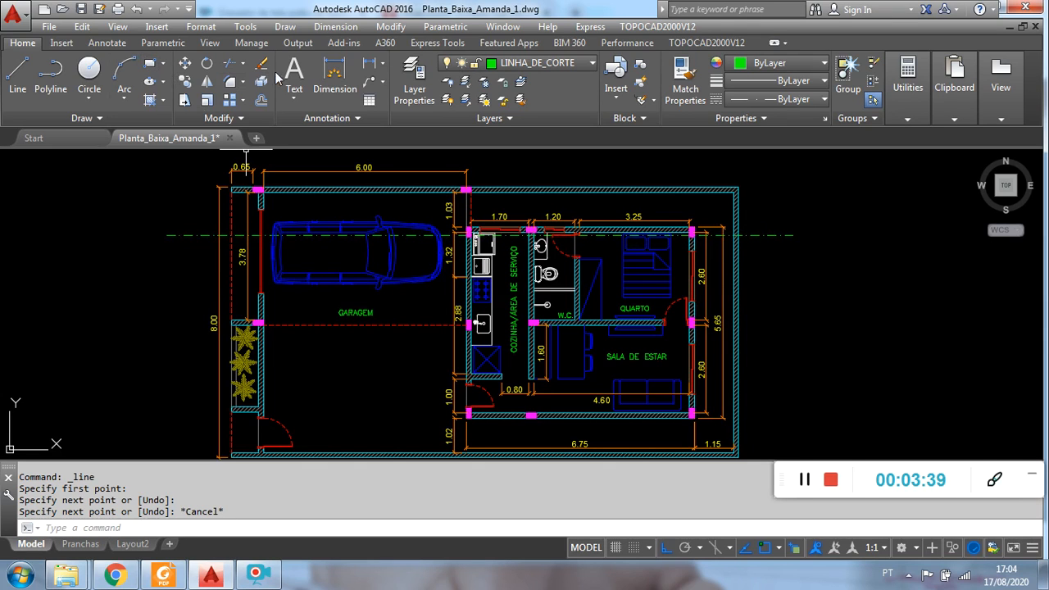
- Measure from the rear boundary wall's outer face along the section line's overhang
{"action": "left_click", "coordinate": [907, 87]}
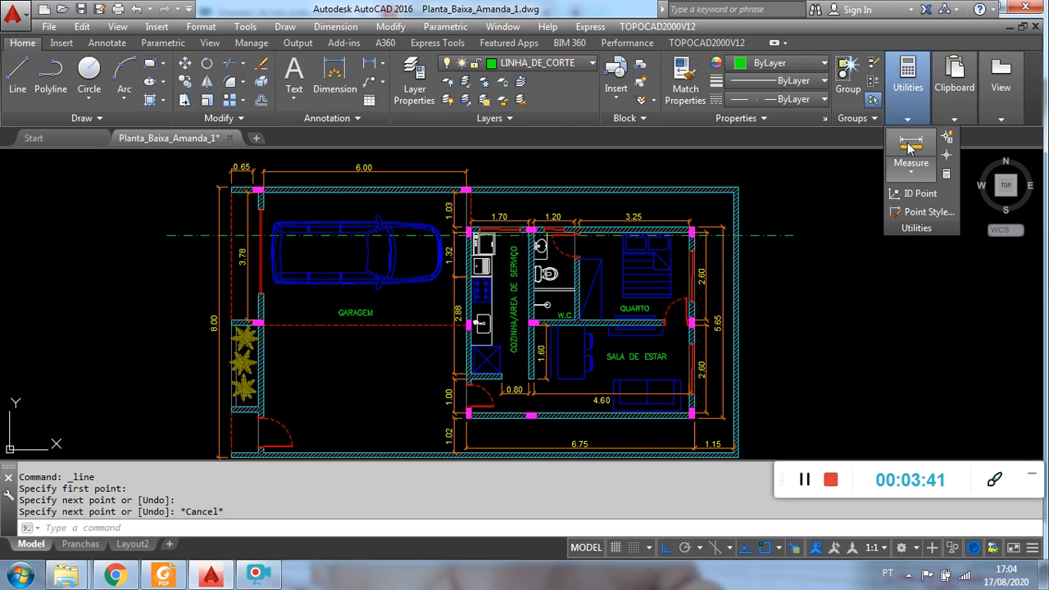
{"action": "left_click", "coordinate": [909, 148]}
{"action": "left_click", "coordinate": [741, 235]}
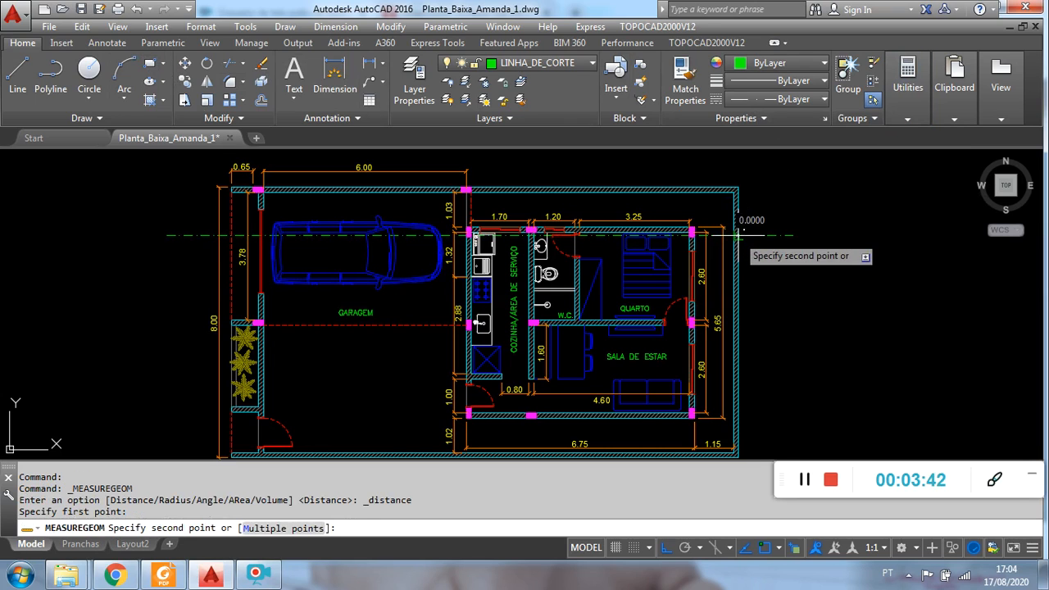
{"action": "key", "text": "Escape"}
- Shorten the section line by 0.027 at its end beyond the rear boundary wall
{"action": "left_click", "coordinate": [793, 235]}
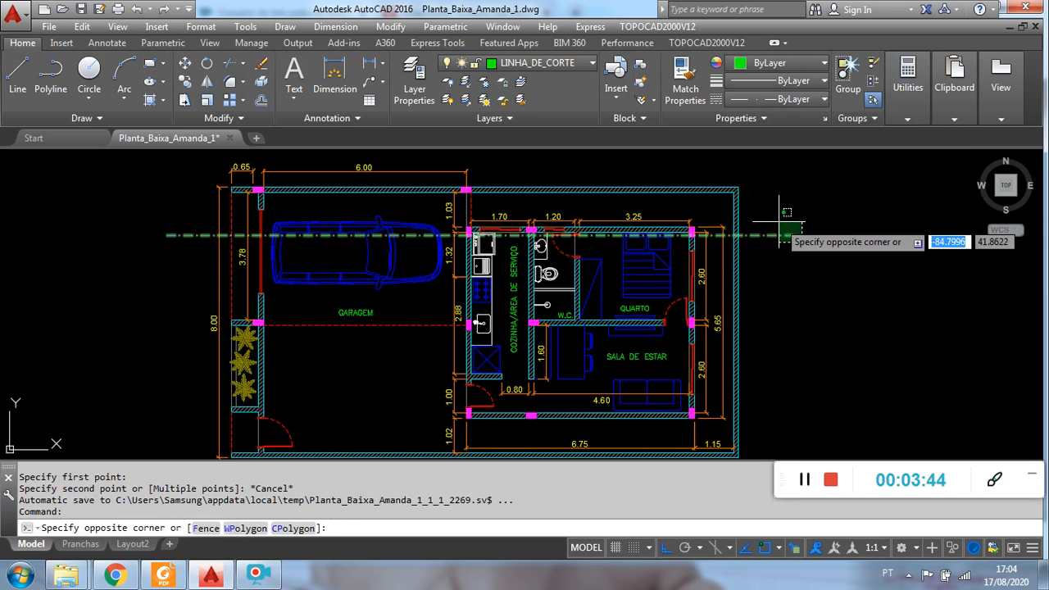
{"action": "left_click", "coordinate": [779, 221]}
{"action": "left_click", "coordinate": [793, 236]}
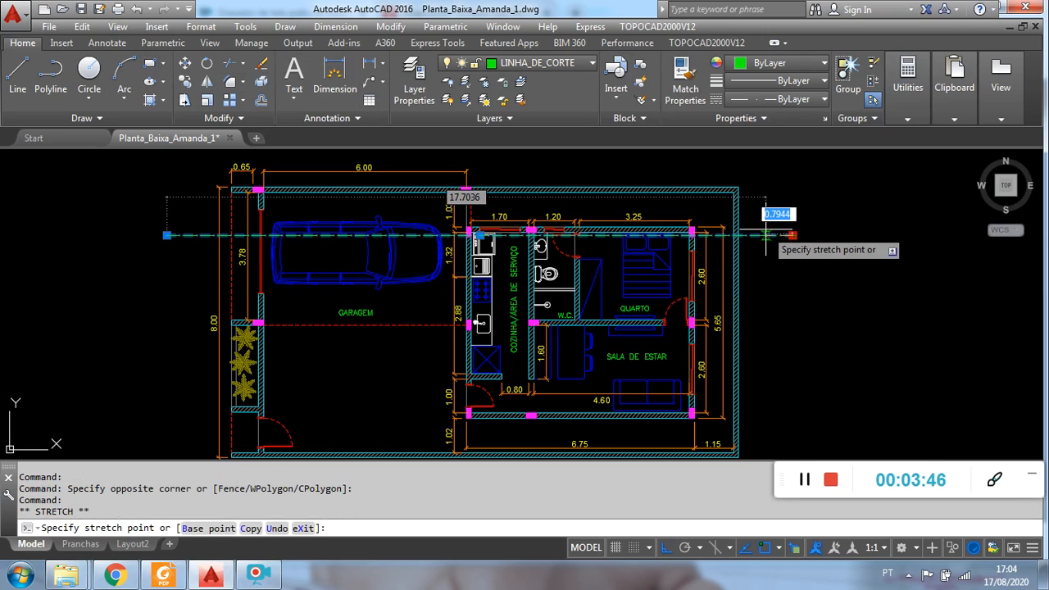
{"action": "type", "text": "0."}
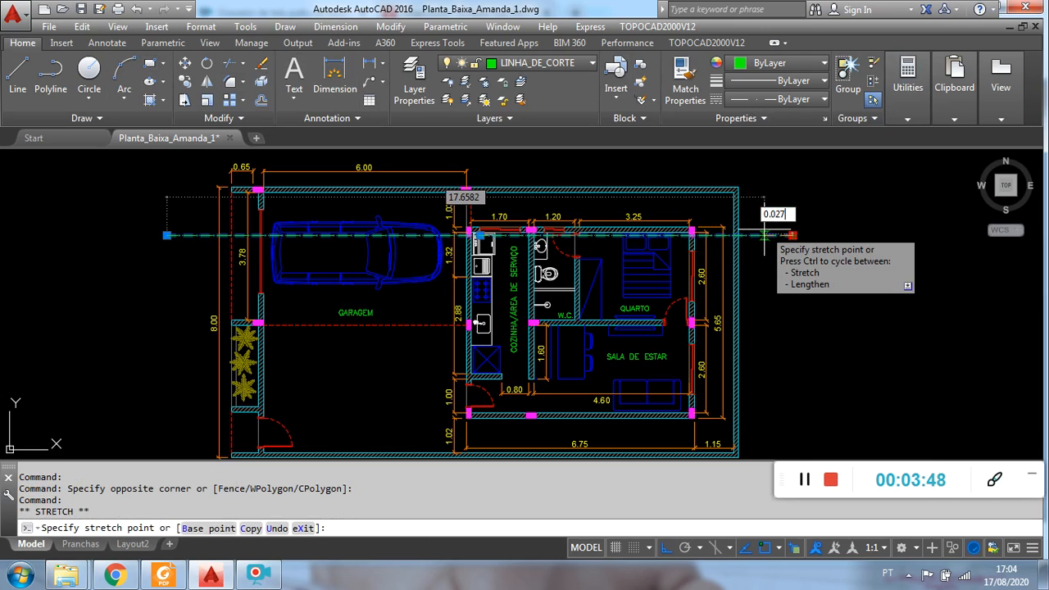
{"action": "key", "text": "Return"}
{"action": "key", "text": "Escape"}
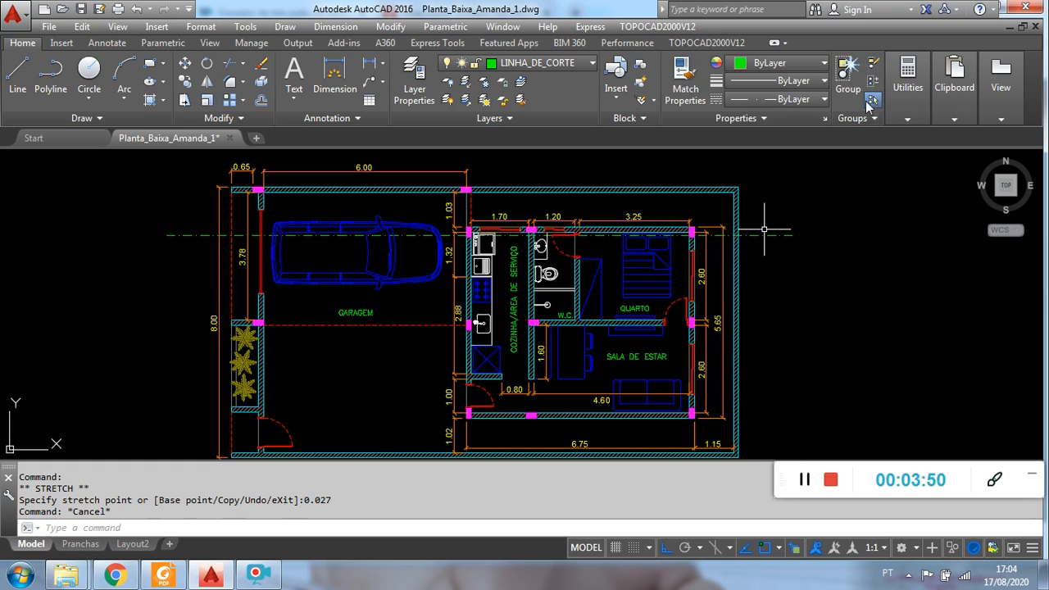
- Measure the shortened section line's overhang beyond the rear boundary wall
{"action": "left_click", "coordinate": [909, 82]}
{"action": "left_click", "coordinate": [911, 148]}
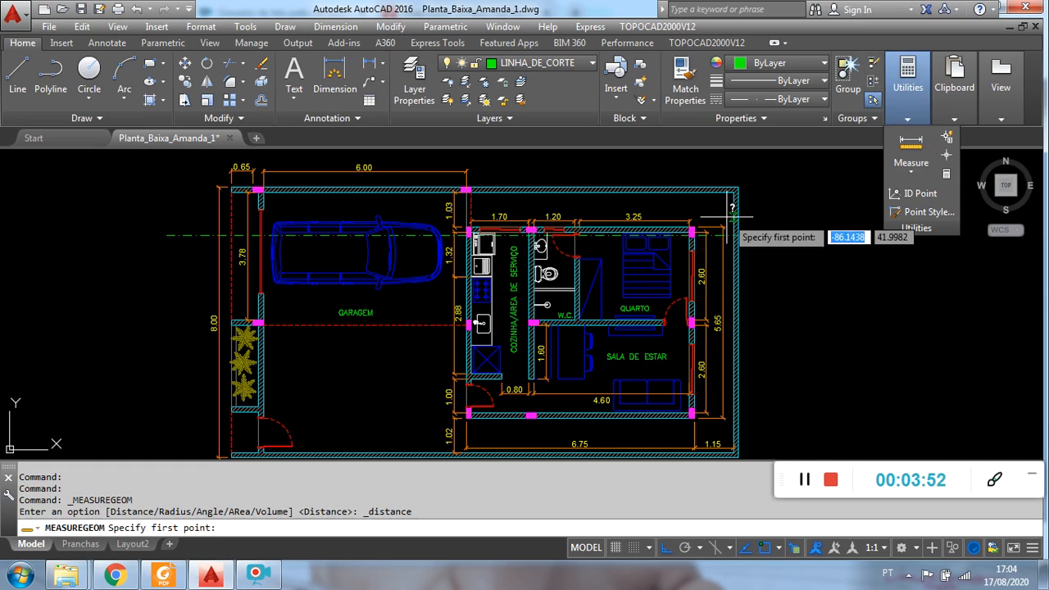
{"action": "left_click", "coordinate": [739, 236]}
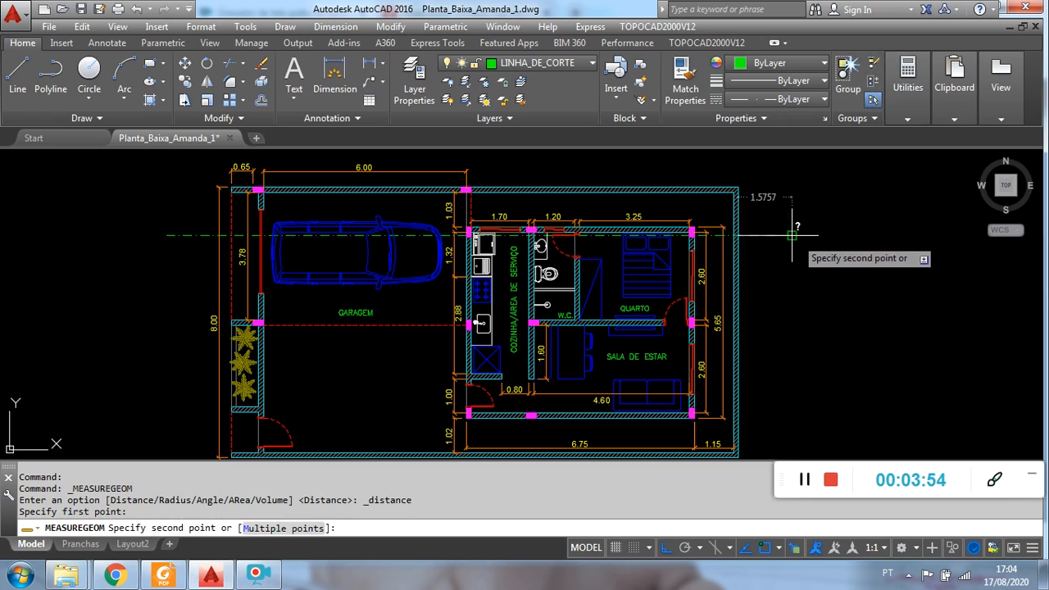
{"action": "key", "text": "Escape"}
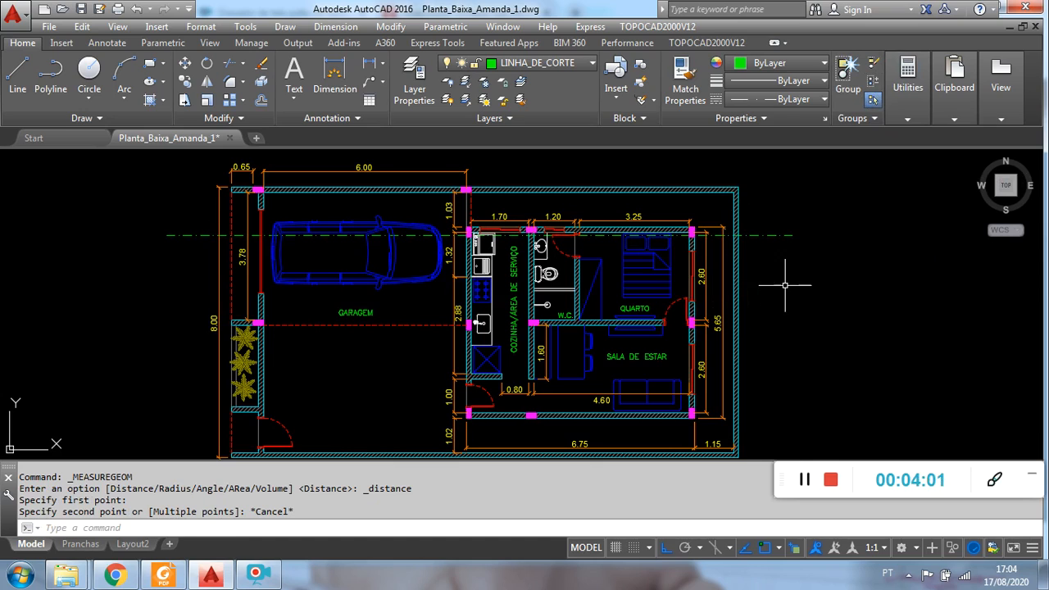
- Move the section line down the plan with ortho off, so it crosses the W.C. just below the washbasin
{"action": "left_click", "coordinate": [817, 286]}
{"action": "left_click", "coordinate": [775, 220]}
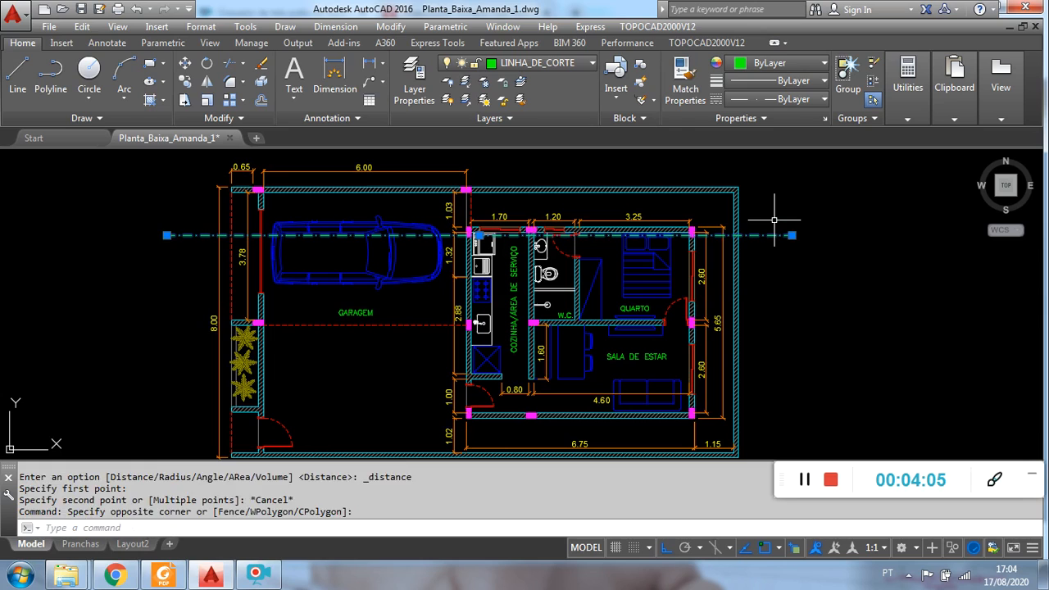
{"action": "type", "text": "m"}
{"action": "key", "text": "Return"}
{"action": "left_click", "coordinate": [775, 221]}
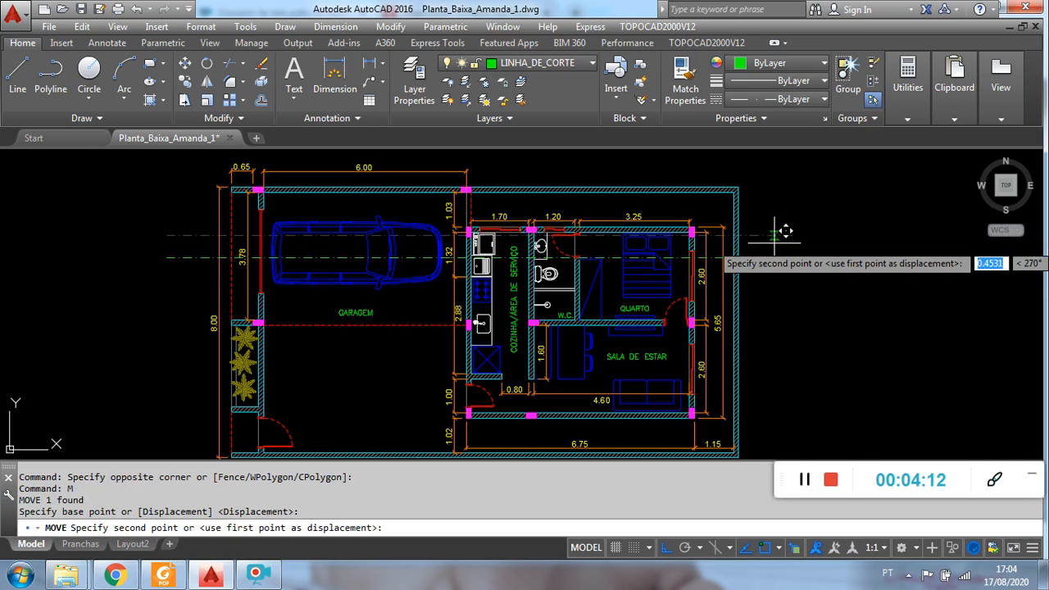
{"action": "key", "text": "F8"}
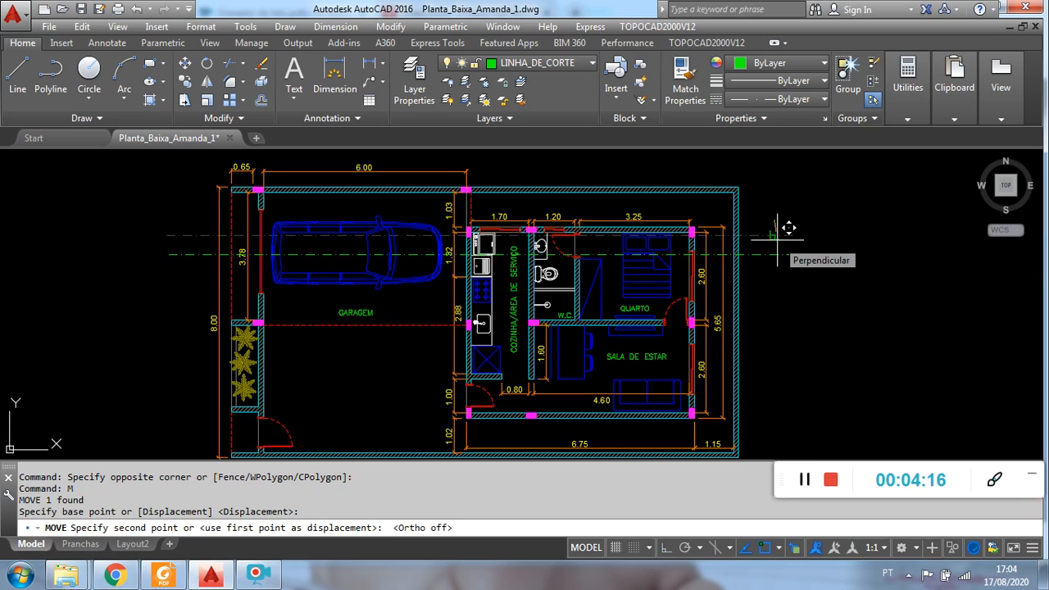
{"action": "left_click", "coordinate": [776, 241]}
- Move the section line down by about 0.11 to fine-tune where it cuts the W.C. and bedroom
{"action": "scroll", "coordinate": [772, 273], "scroll_direction": "up", "scroll_amount": 2}
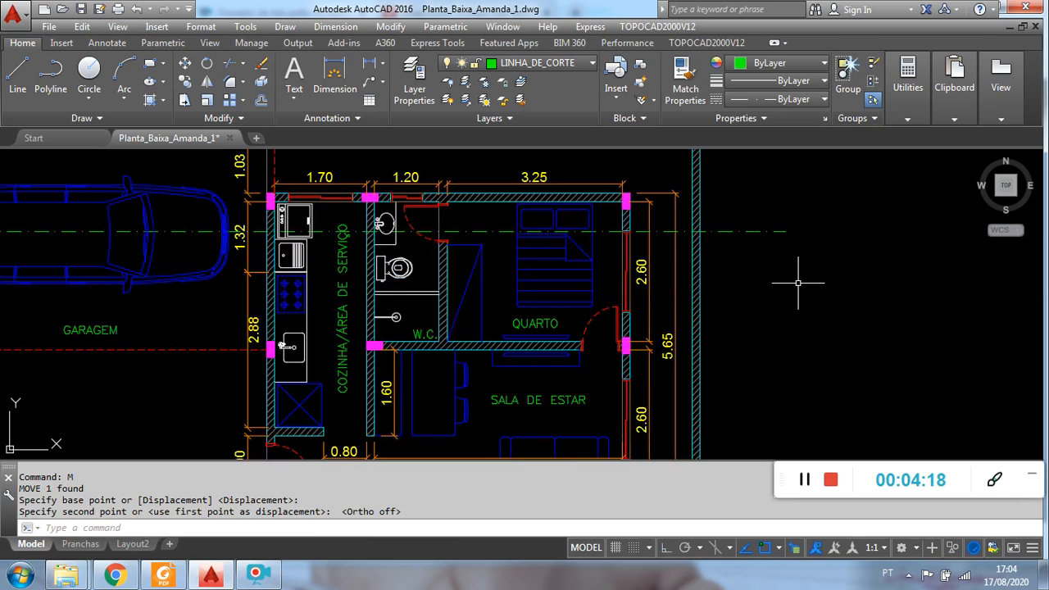
{"action": "left_click", "coordinate": [763, 246]}
{"action": "left_click", "coordinate": [778, 237]}
{"action": "type", "text": "M"}
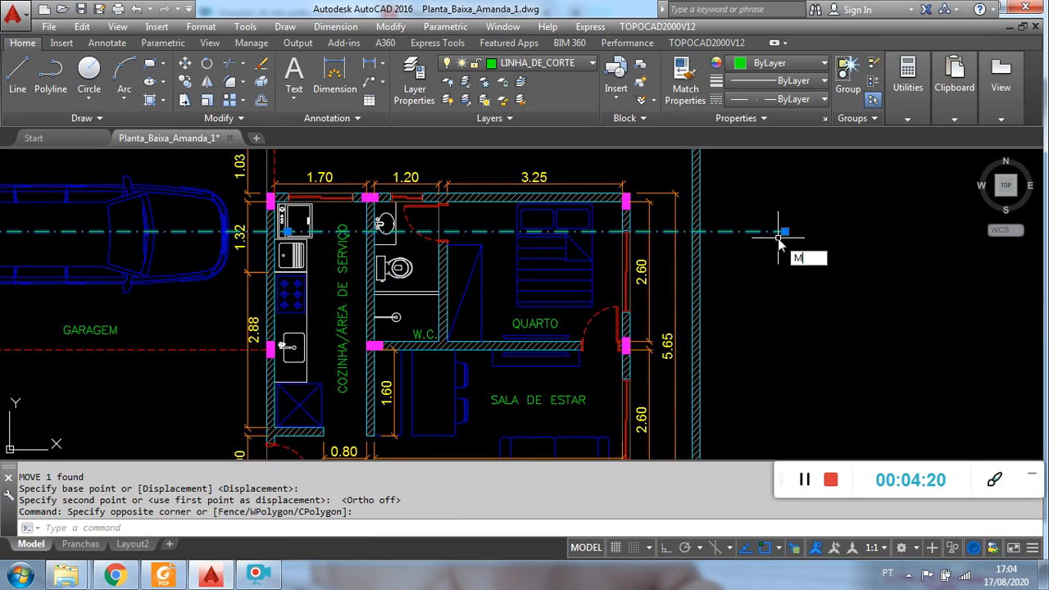
{"action": "key", "text": "Return"}
{"action": "left_click", "coordinate": [833, 218]}
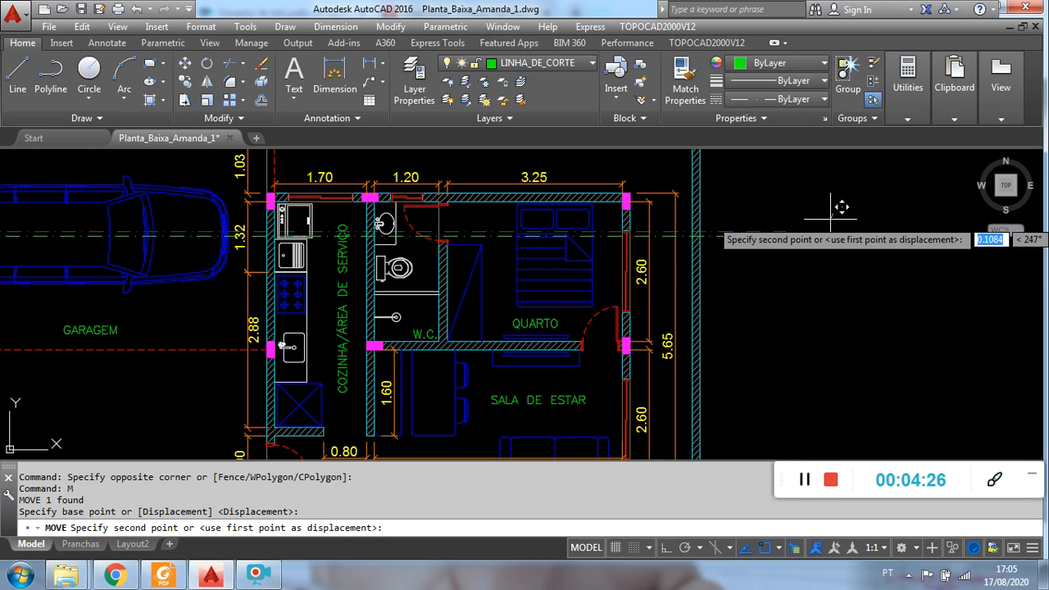
{"action": "left_click", "coordinate": [831, 219]}
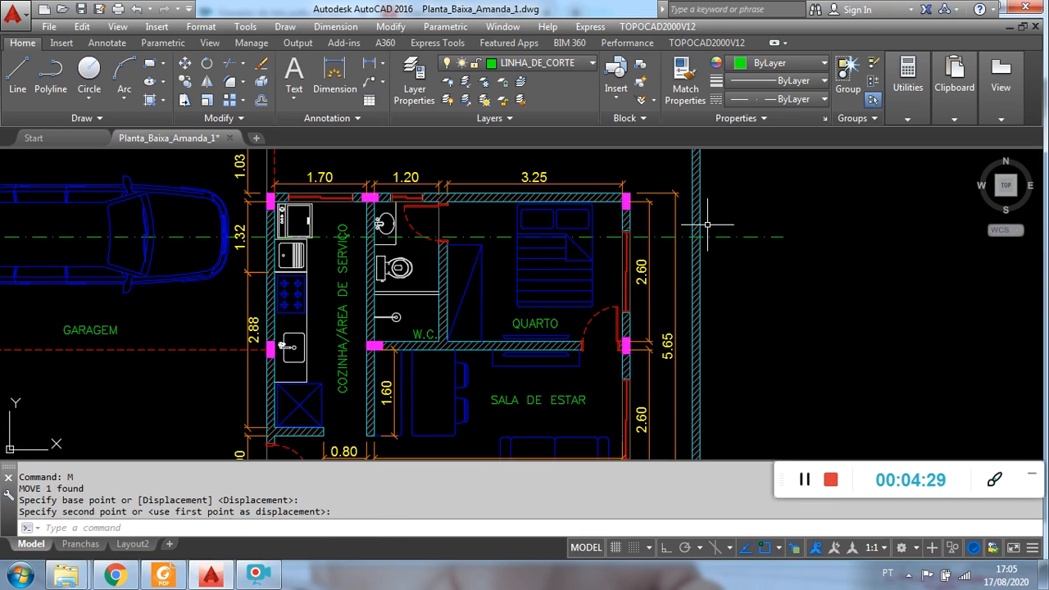
- Stretch the 0.65 dimension at the front of the garage to the inner face of the garage's front wall, making it 0.95
{"action": "scroll", "coordinate": [468, 287], "scroll_direction": "down", "scroll_amount": 1}
{"action": "middle_click_drag", "start_coordinate": [469, 287], "coordinate": [578, 311]}
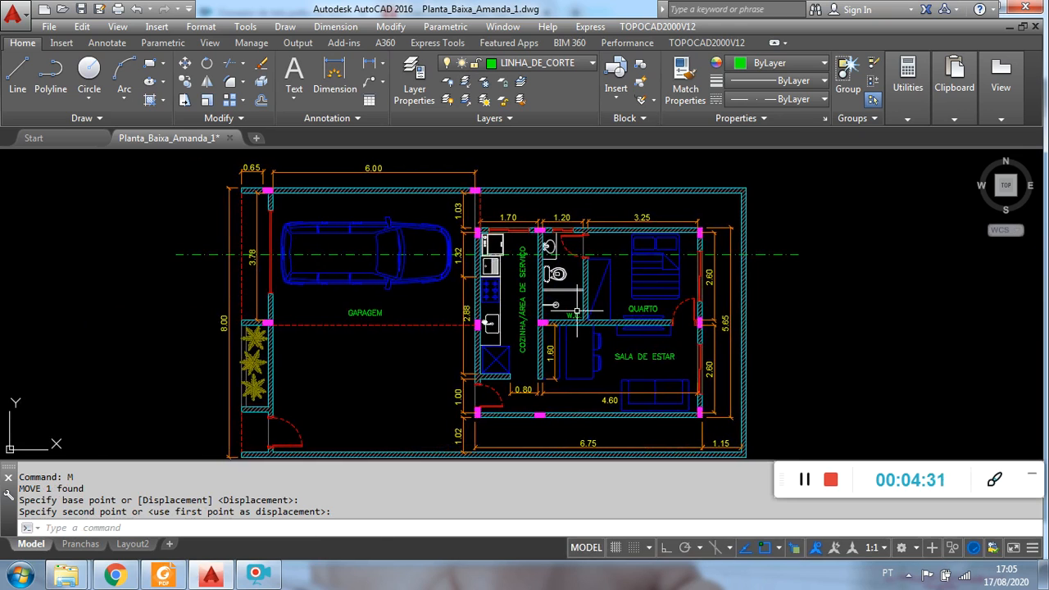
{"action": "scroll", "coordinate": [257, 176], "scroll_direction": "up", "scroll_amount": 3}
{"action": "left_click", "coordinate": [283, 201]}
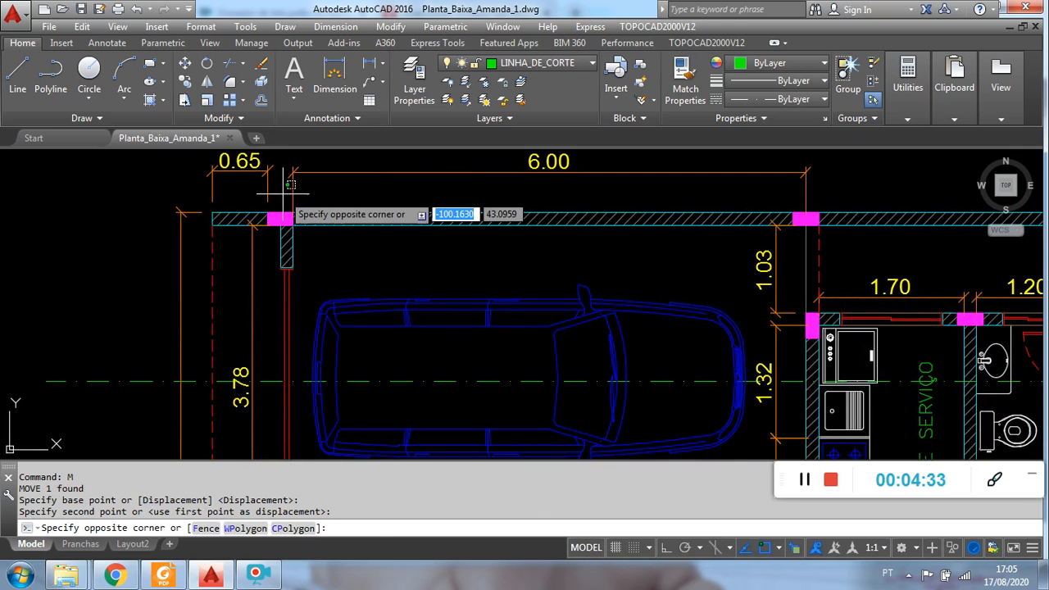
{"action": "left_click", "coordinate": [258, 188]}
{"action": "left_click", "coordinate": [267, 213]}
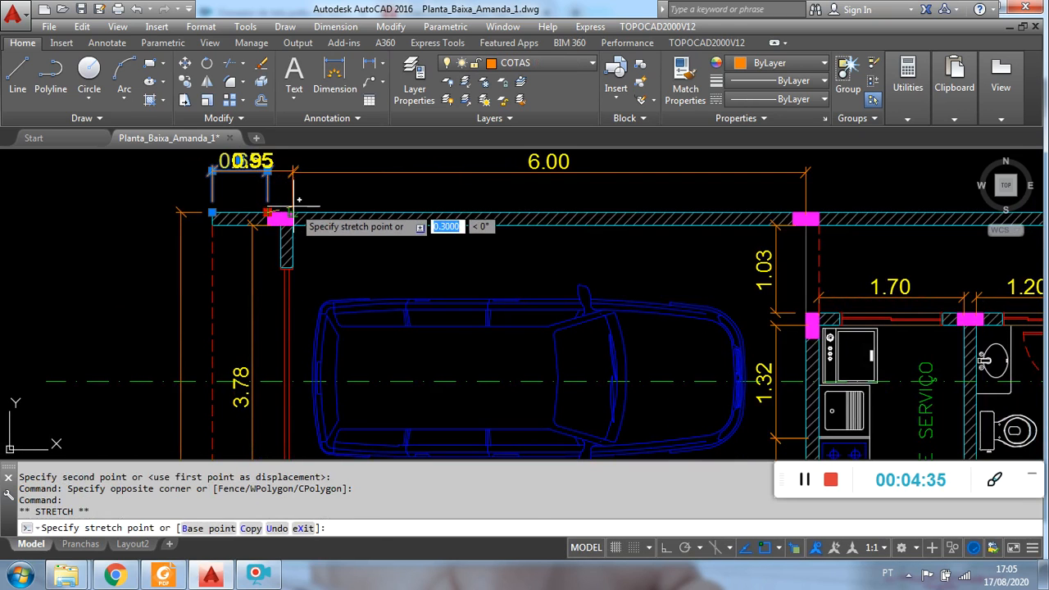
{"action": "left_click", "coordinate": [293, 213]}
{"action": "key", "text": "Escape"}
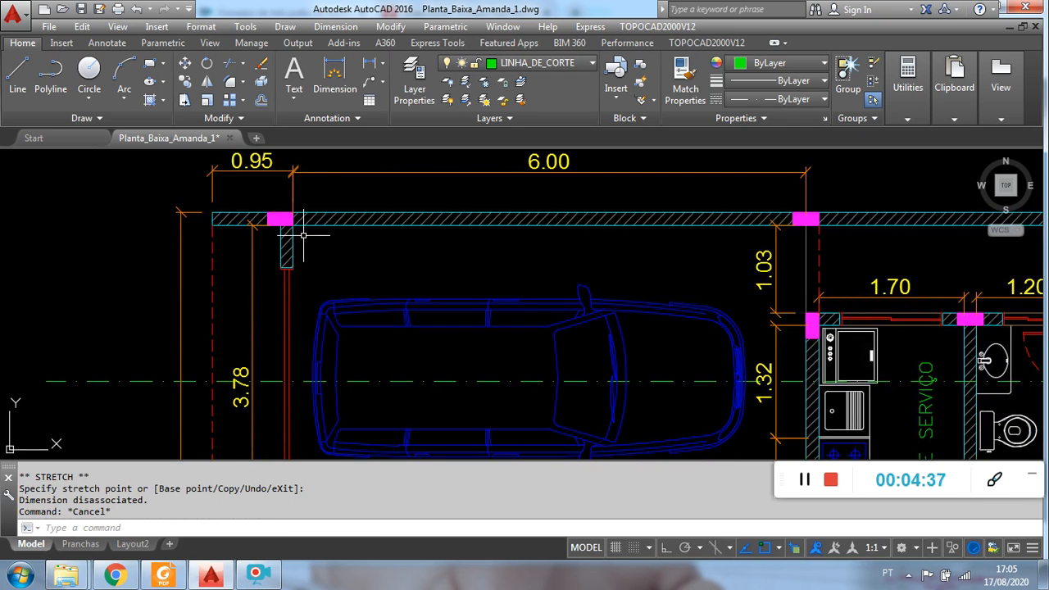
- Pull the front dimension's end back to the outer face of the garage's front wall so it measures 0.80
{"action": "scroll", "coordinate": [302, 231], "scroll_direction": "down", "scroll_amount": 2}
{"action": "scroll", "coordinate": [300, 225], "scroll_direction": "up", "scroll_amount": 1}
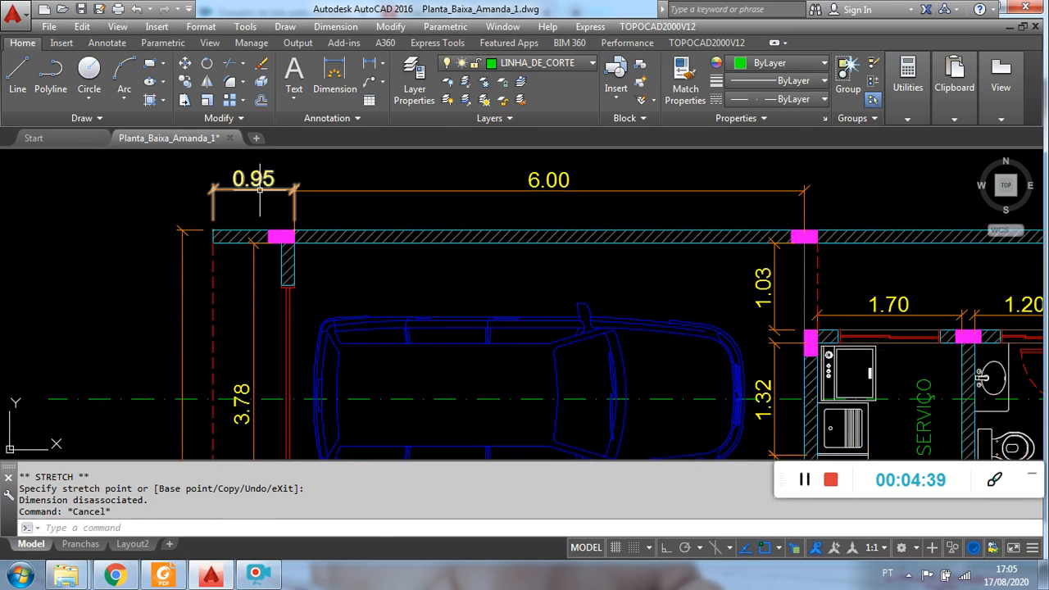
{"action": "left_click", "coordinate": [282, 205]}
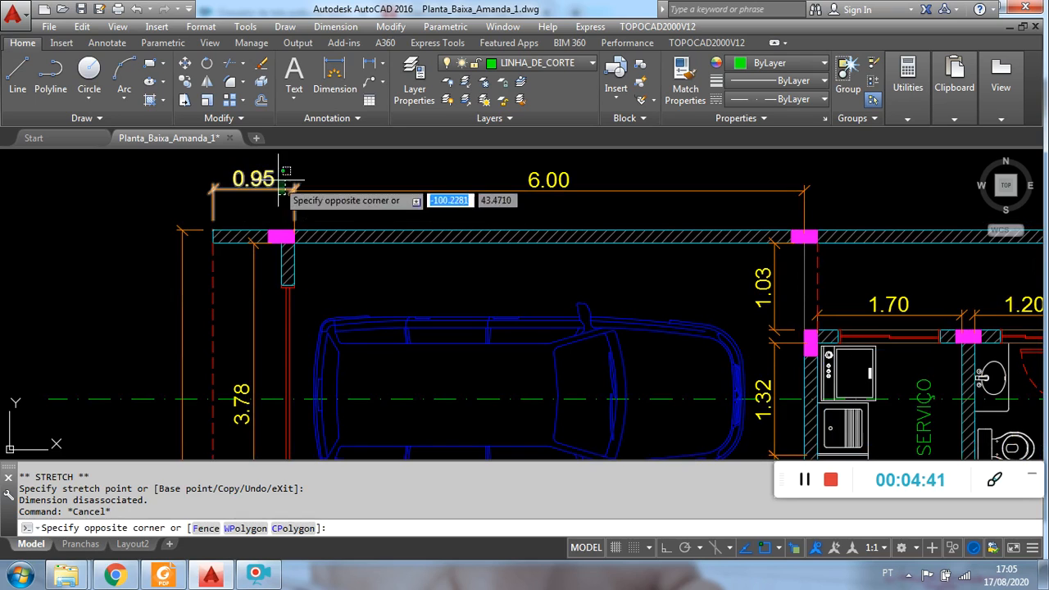
{"action": "left_click", "coordinate": [250, 176]}
{"action": "left_click", "coordinate": [294, 232]}
{"action": "left_click", "coordinate": [287, 236]}
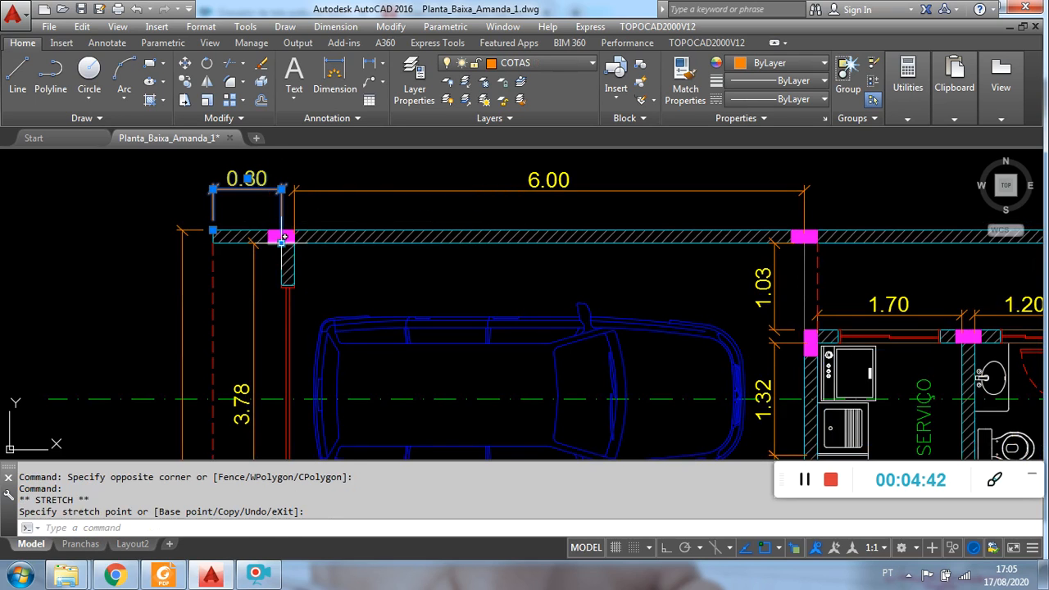
{"action": "key", "text": "Escape"}
{"action": "key", "text": "Escape"}
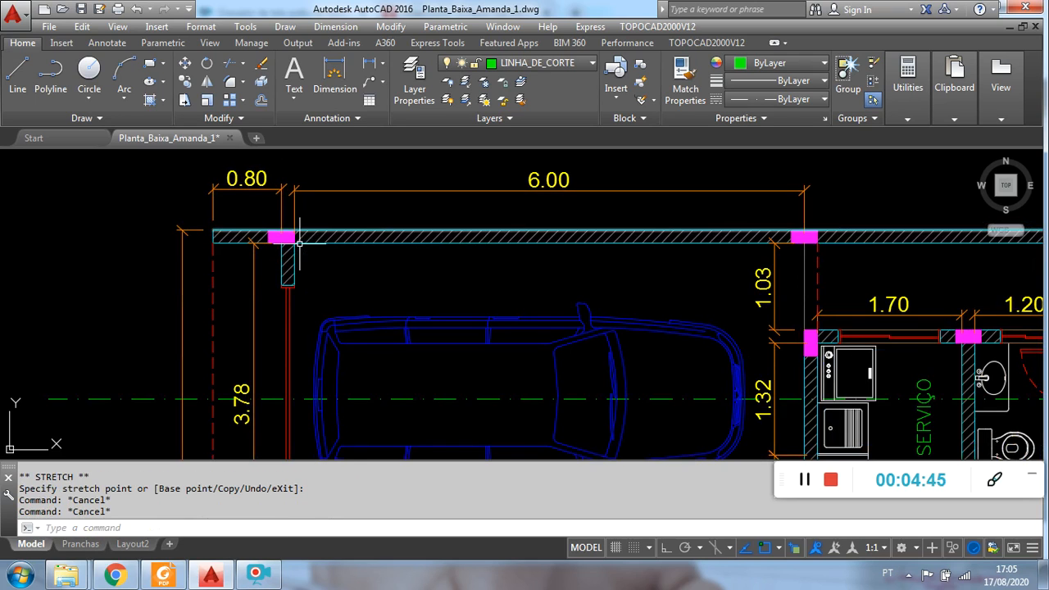
- Examine where the section line cuts the front of the house and the garage, including the wall and pillar at the garage entrance
{"action": "scroll", "coordinate": [282, 262], "scroll_direction": "down", "scroll_amount": 4}
{"action": "middle_click_drag", "start_coordinate": [304, 307], "coordinate": [312, 256]}
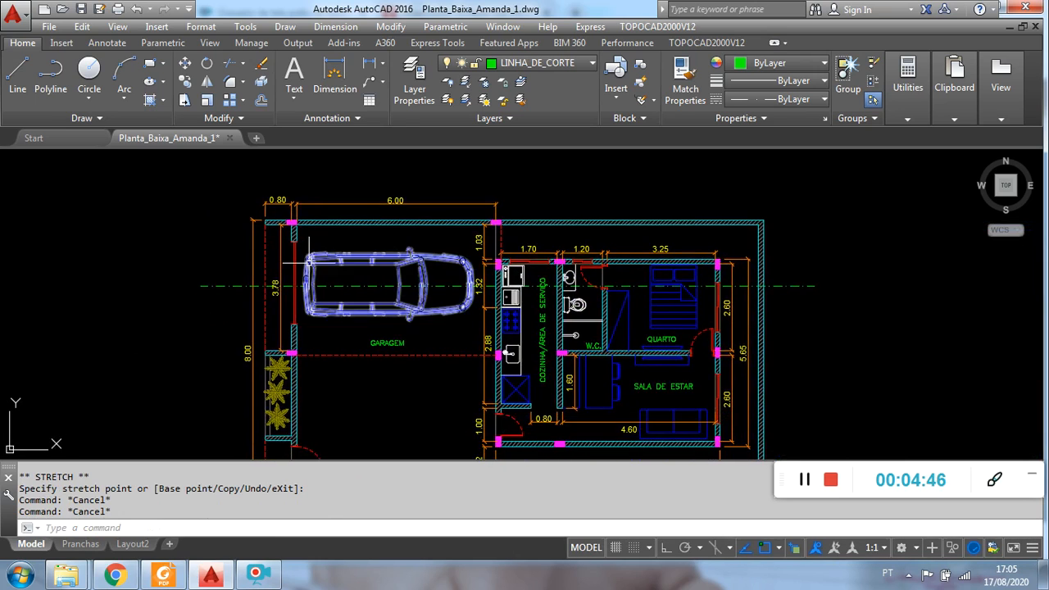
{"action": "scroll", "coordinate": [312, 256], "scroll_direction": "down", "scroll_amount": 2}
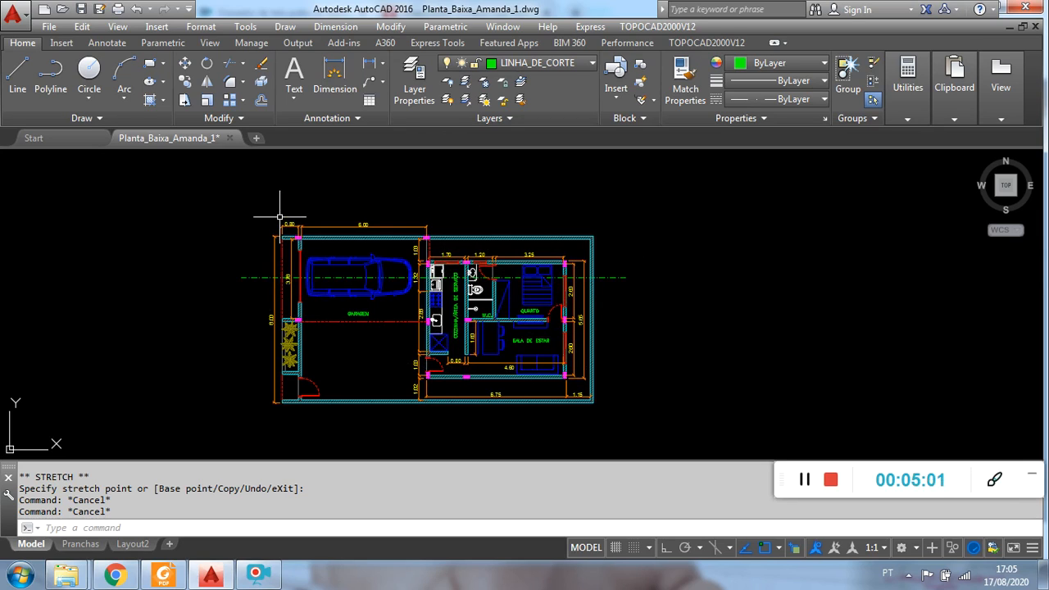
{"action": "scroll", "coordinate": [265, 272], "scroll_direction": "up", "scroll_amount": 3}
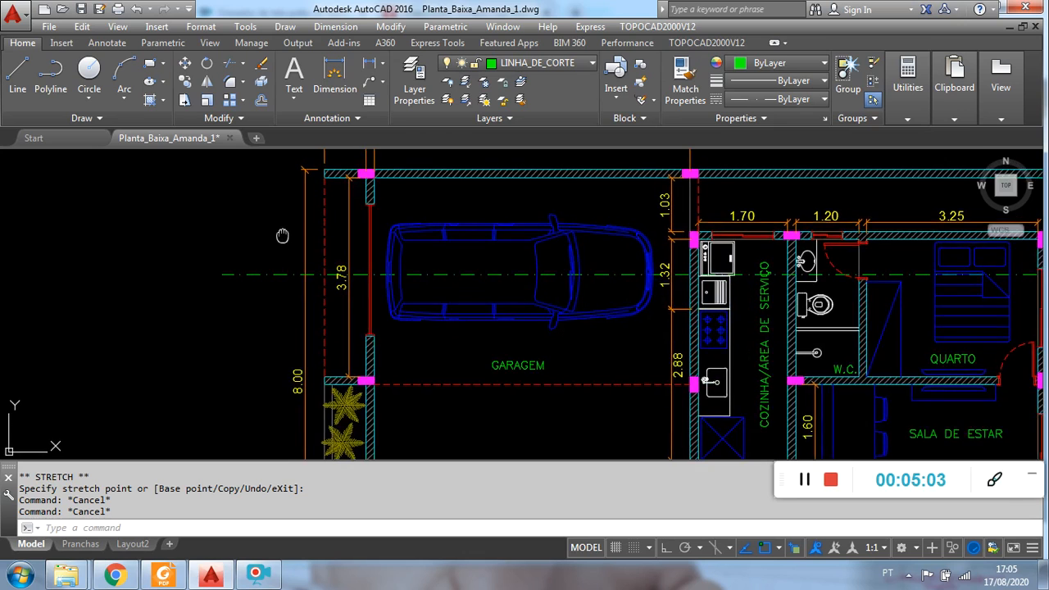
{"action": "middle_click_drag", "start_coordinate": [259, 238], "coordinate": [264, 301]}
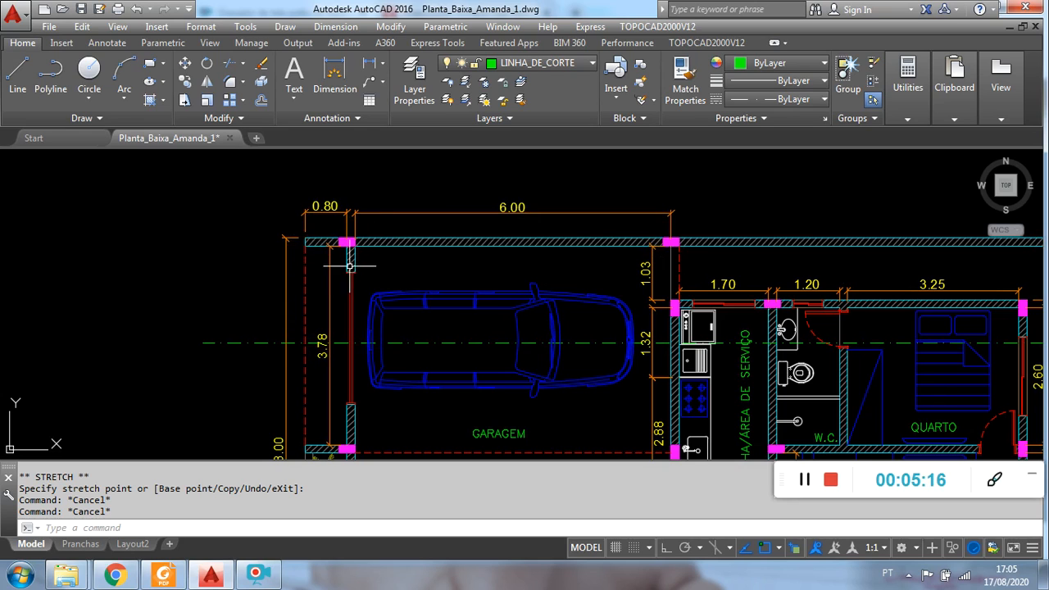
{"action": "scroll", "coordinate": [349, 266], "scroll_direction": "up", "scroll_amount": 6}
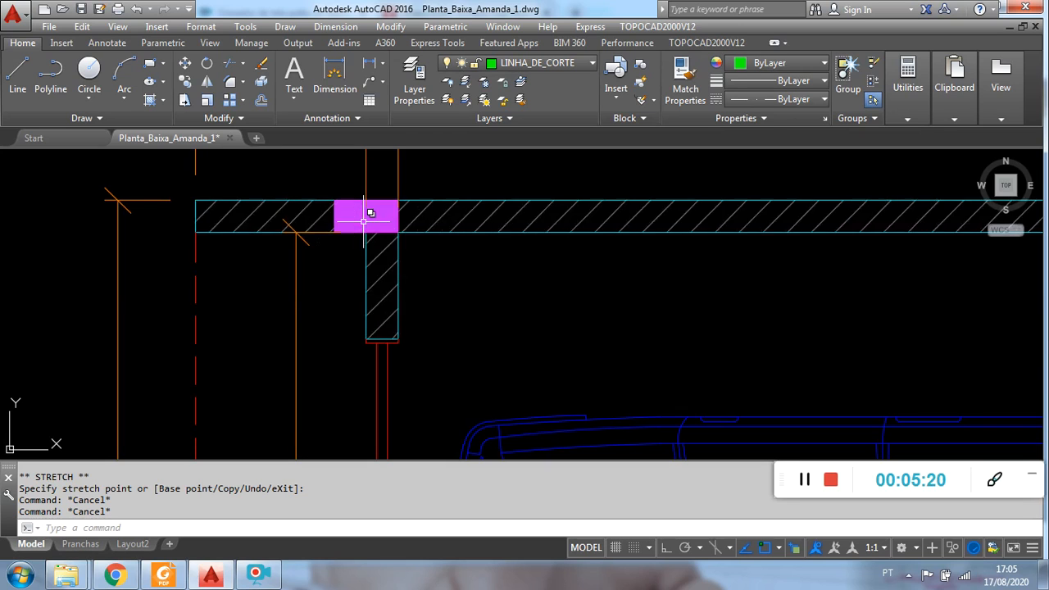
{"action": "scroll", "coordinate": [369, 215], "scroll_direction": "down", "scroll_amount": 6}
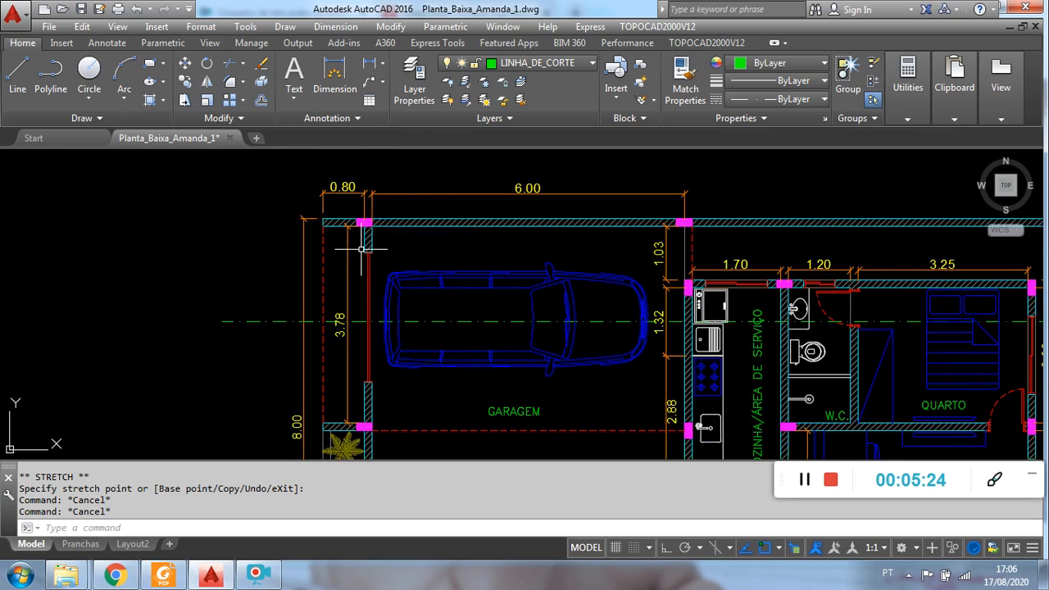
{"action": "scroll", "coordinate": [361, 248], "scroll_direction": "up", "scroll_amount": 2}
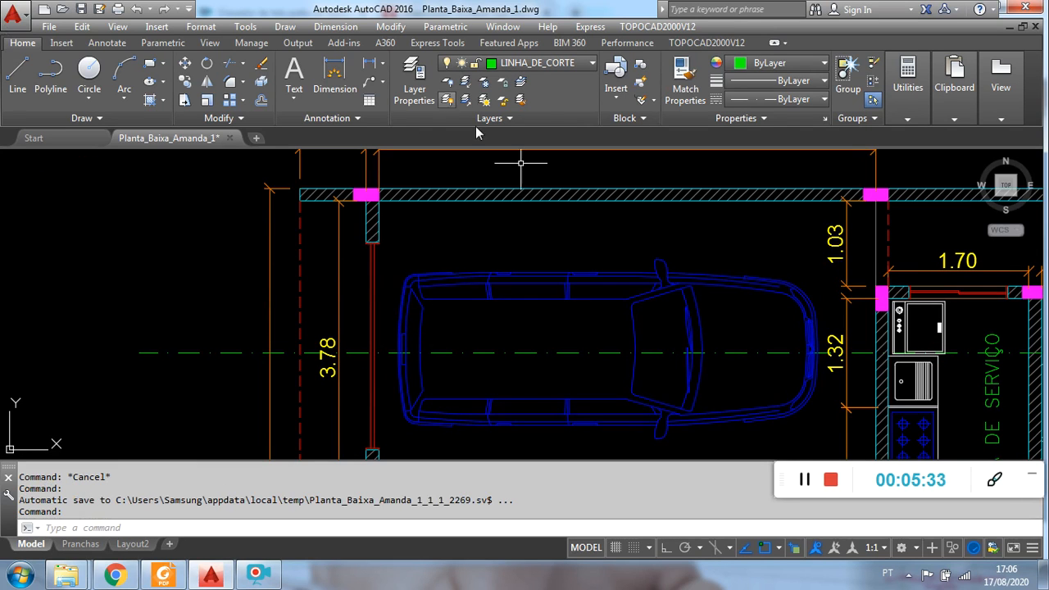
{"action": "scroll", "coordinate": [410, 358], "scroll_direction": "down", "scroll_amount": 2}
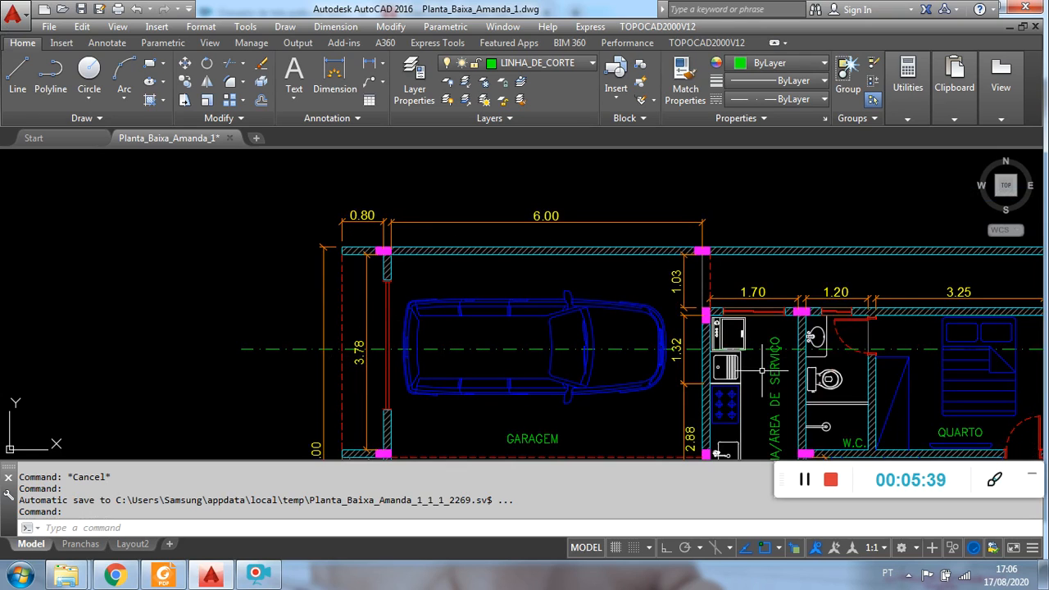
- Follow the section line through the kitchen, W.C. and bedroom to the rear boundary wall, checking which elements it cuts
{"action": "middle_click_drag", "start_coordinate": [699, 260], "coordinate": [612, 228]}
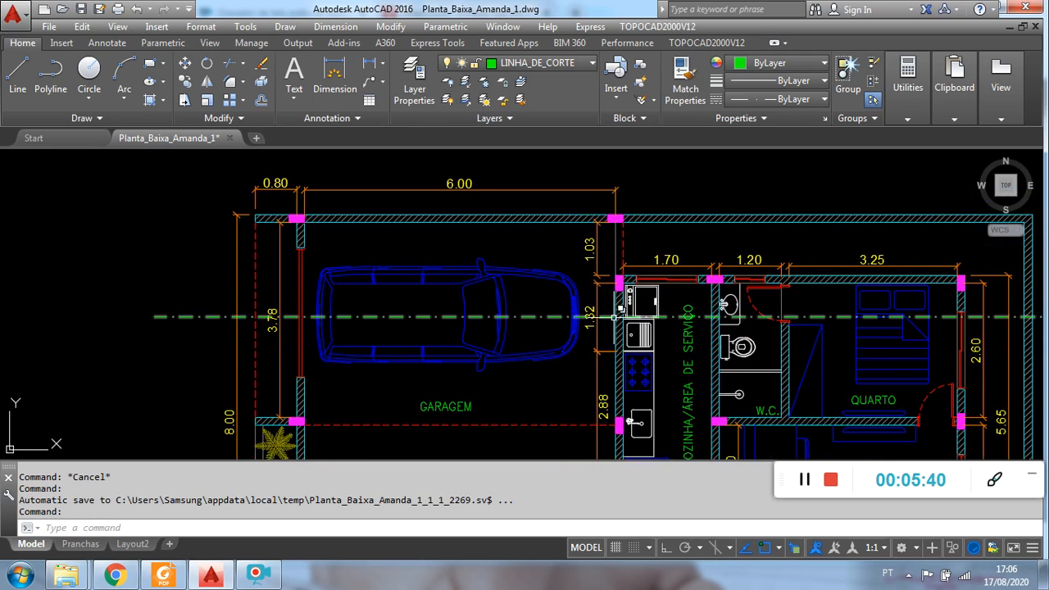
{"action": "scroll", "coordinate": [610, 324], "scroll_direction": "up", "scroll_amount": 4}
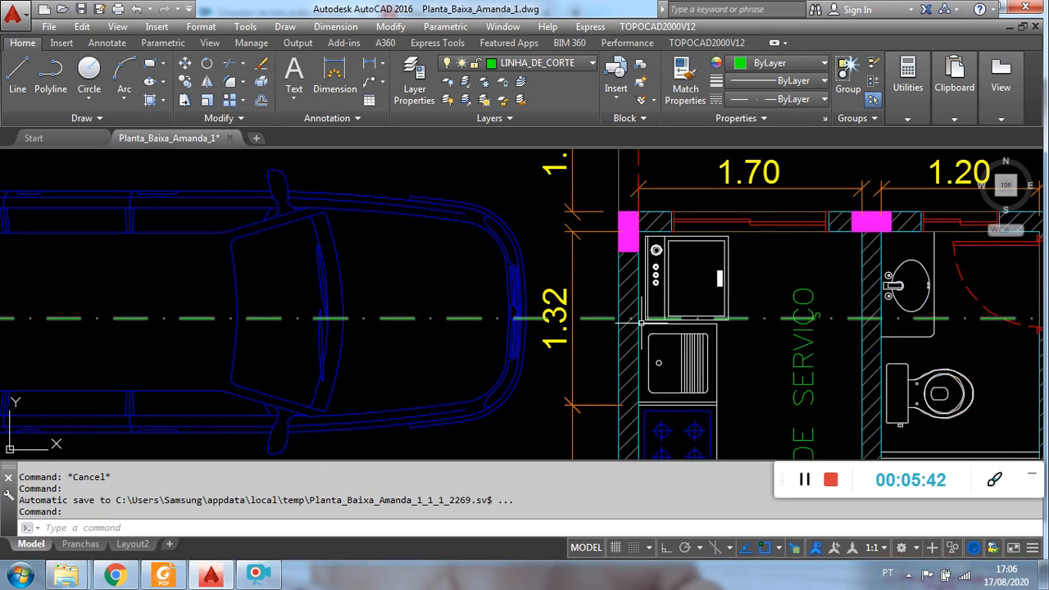
{"action": "scroll", "coordinate": [621, 321], "scroll_direction": "down", "scroll_amount": 2}
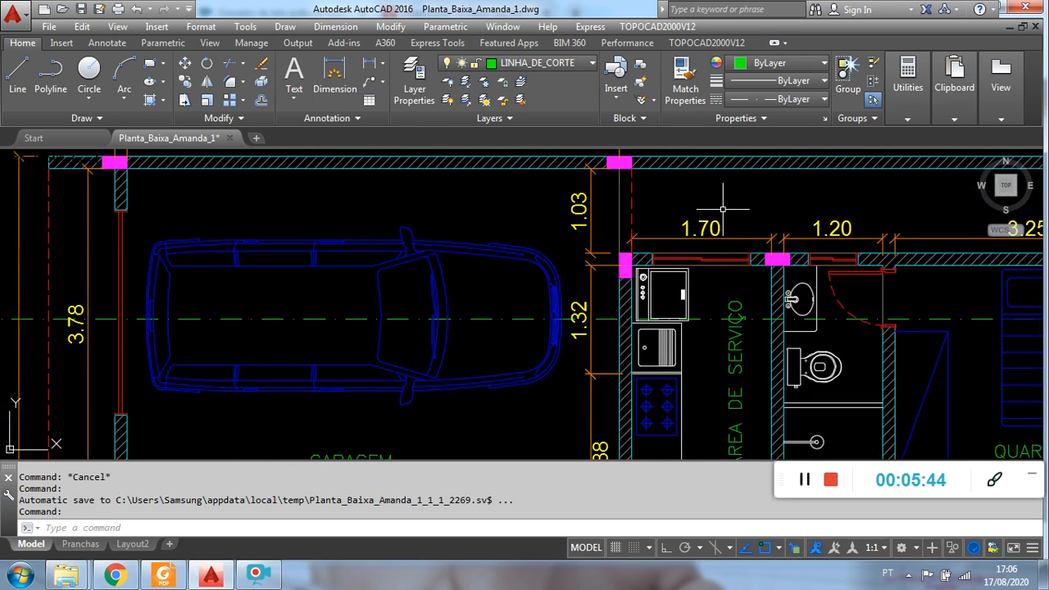
{"action": "scroll", "coordinate": [721, 283], "scroll_direction": "down", "scroll_amount": 2}
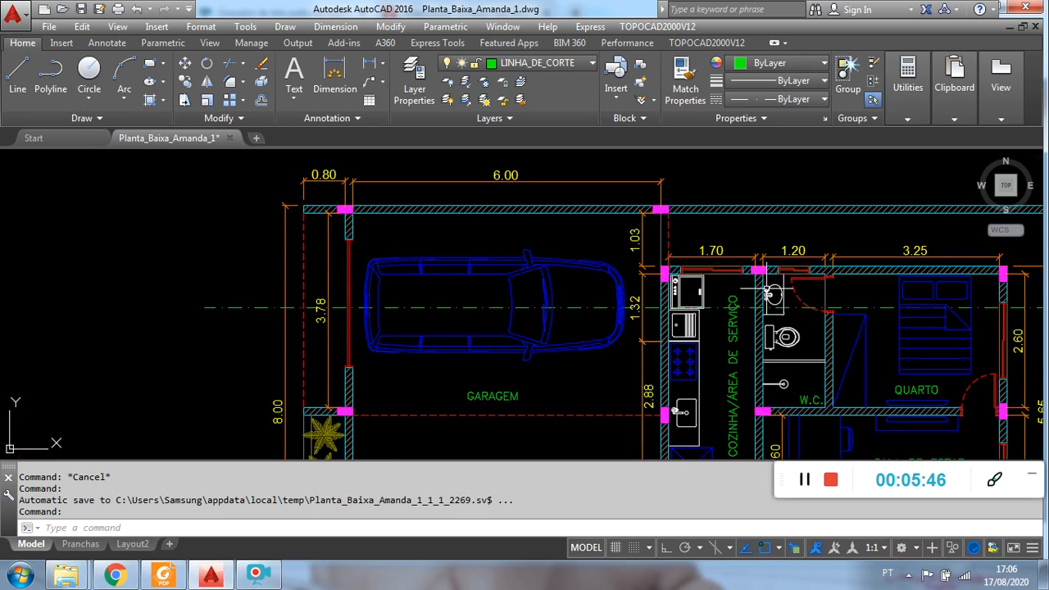
{"action": "middle_click_drag", "start_coordinate": [771, 290], "coordinate": [680, 294]}
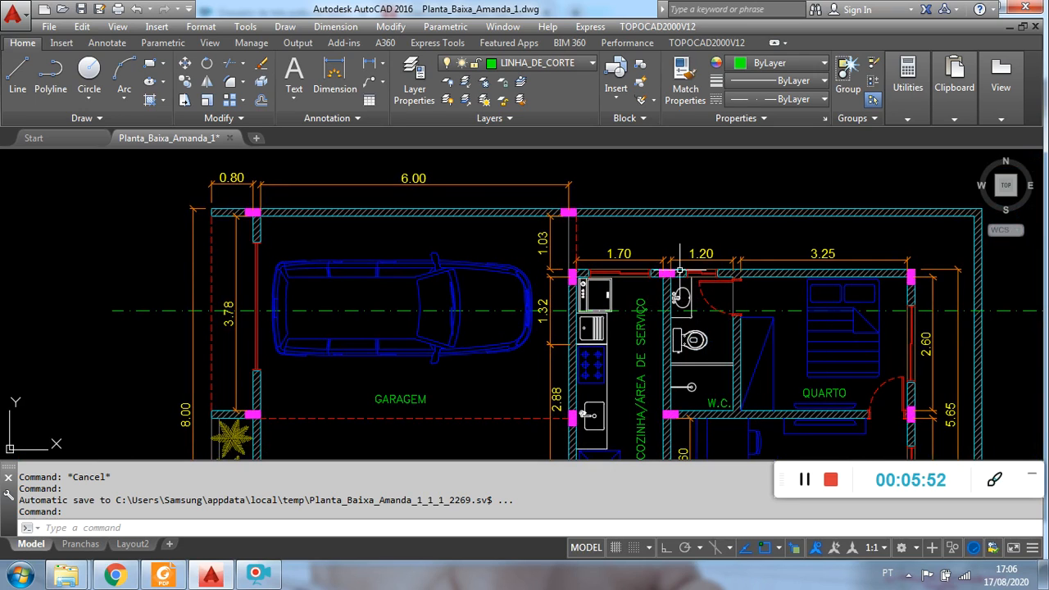
{"action": "middle_click_drag", "start_coordinate": [779, 309], "coordinate": [673, 297]}
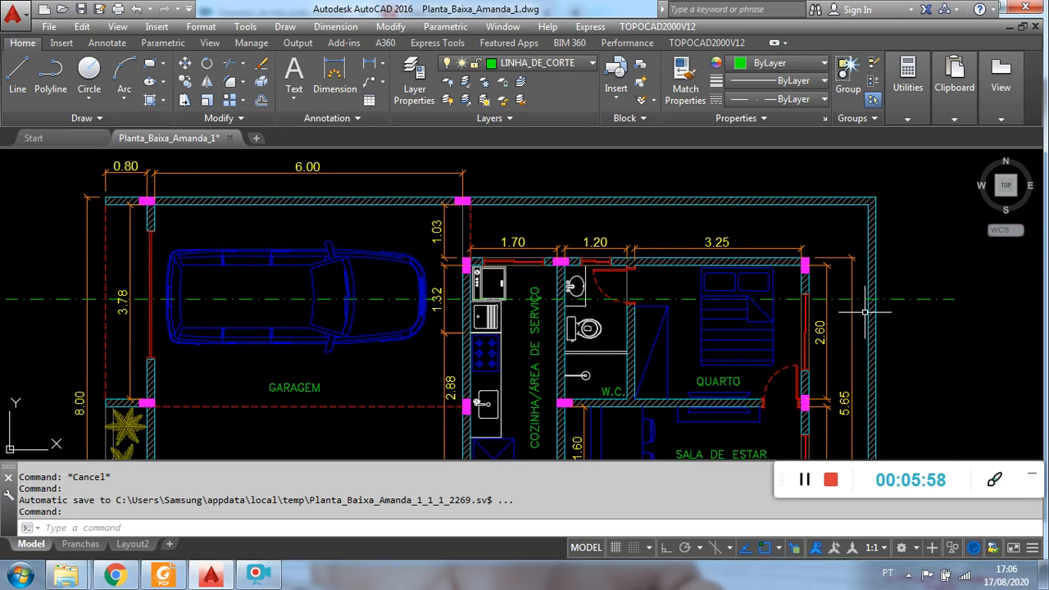
{"action": "scroll", "coordinate": [897, 298], "scroll_direction": "down", "scroll_amount": 3}
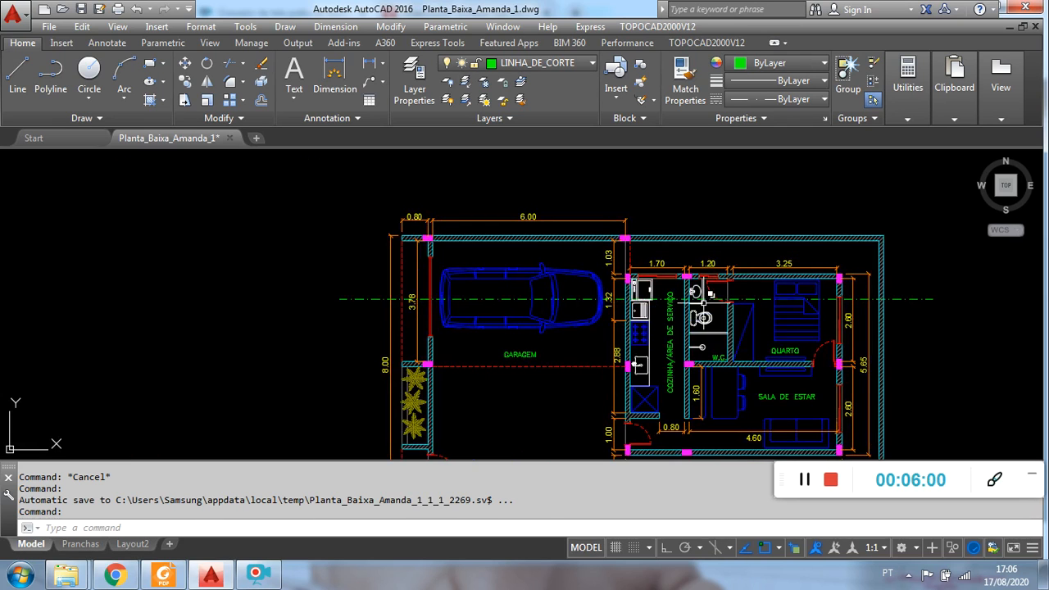
{"action": "scroll", "coordinate": [705, 299], "scroll_direction": "up", "scroll_amount": 1}
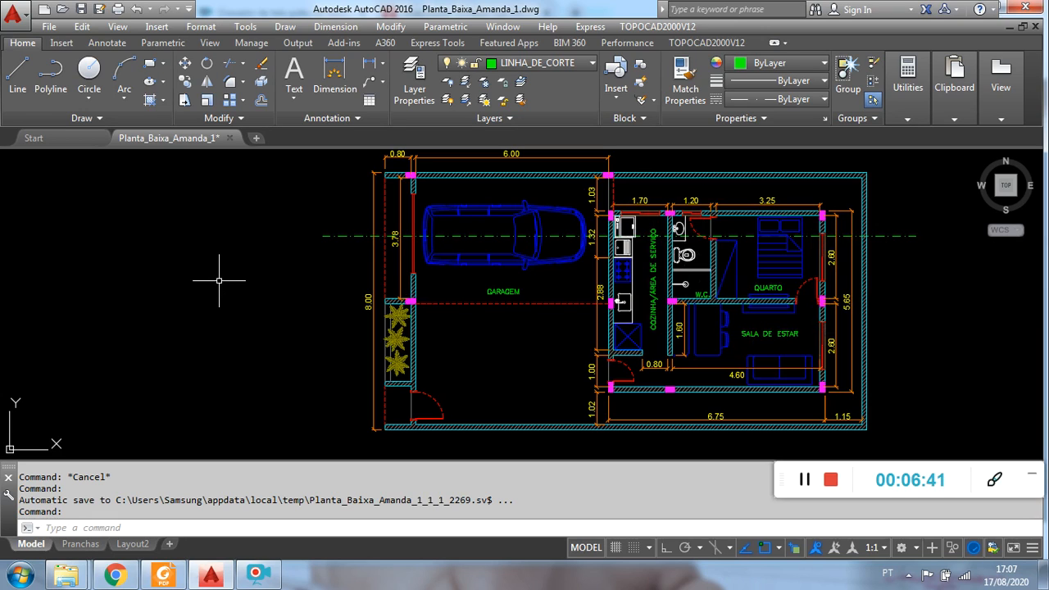
{"action": "scroll", "coordinate": [236, 245], "scroll_direction": "down", "scroll_amount": 1}
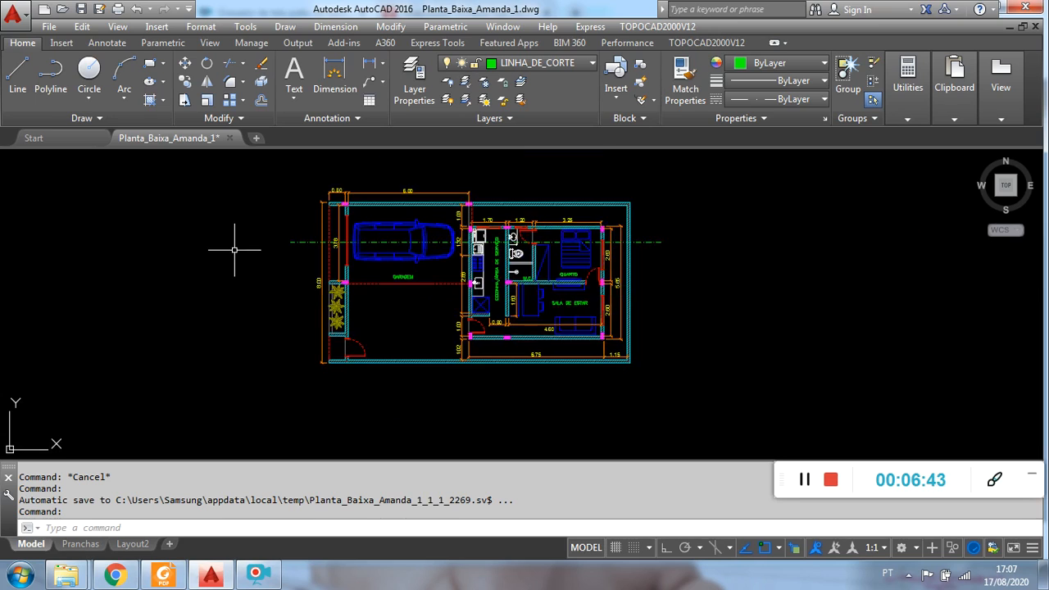
- Make ALVENARIA the current layer
{"action": "left_click", "coordinate": [564, 64]}
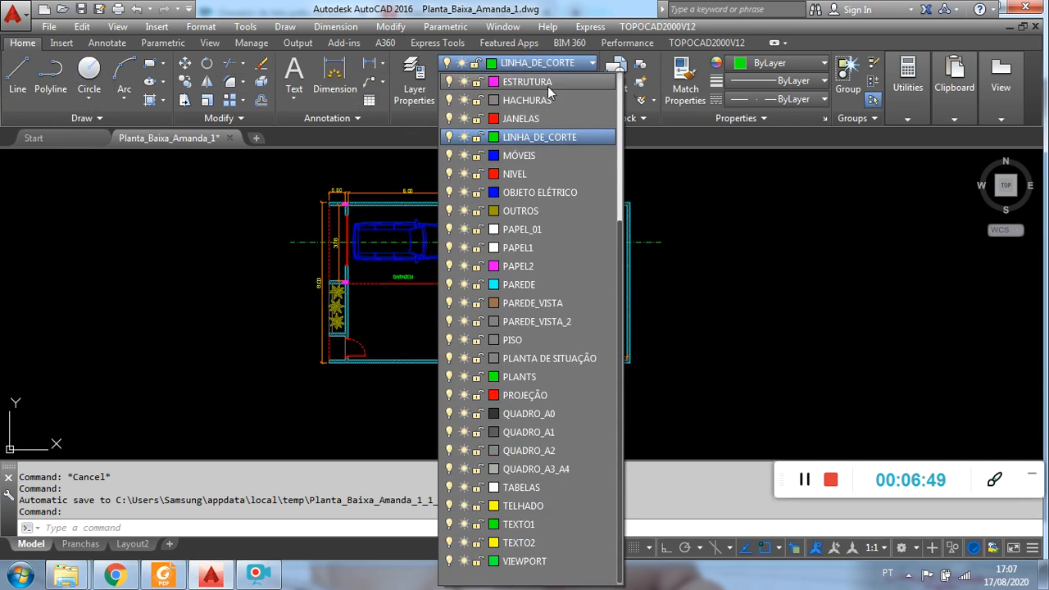
{"action": "scroll", "coordinate": [540, 135], "scroll_direction": "up", "scroll_amount": 3}
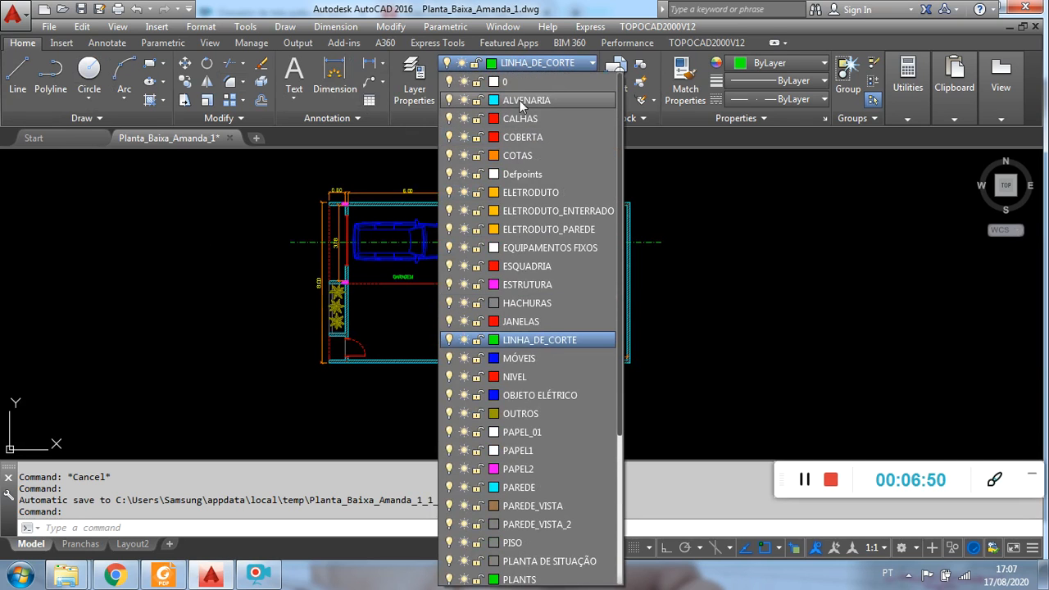
{"action": "left_click", "coordinate": [521, 102]}
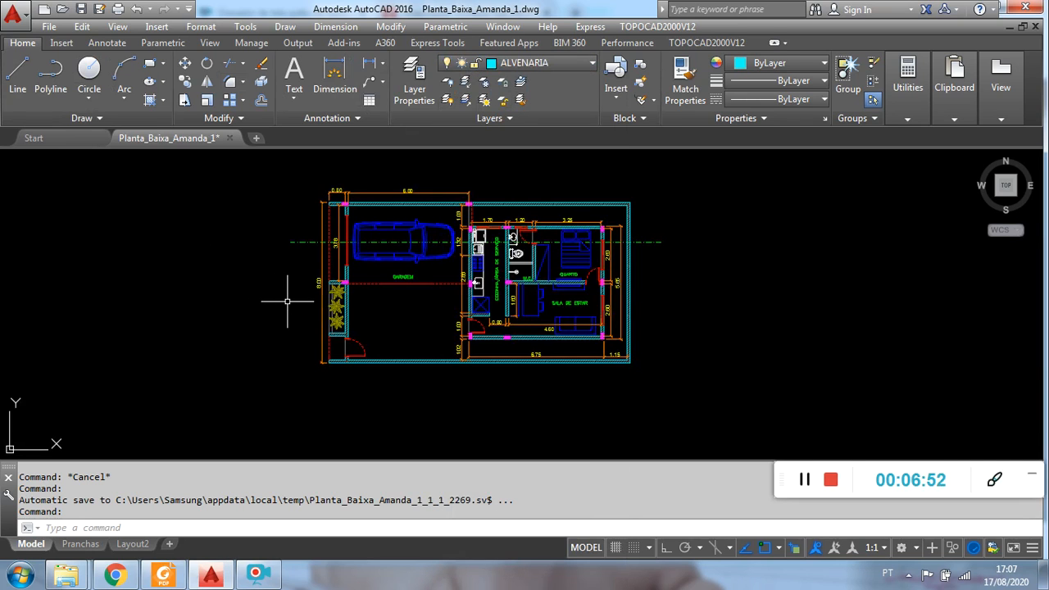
{"action": "middle_click_drag", "start_coordinate": [286, 301], "coordinate": [312, 295]}
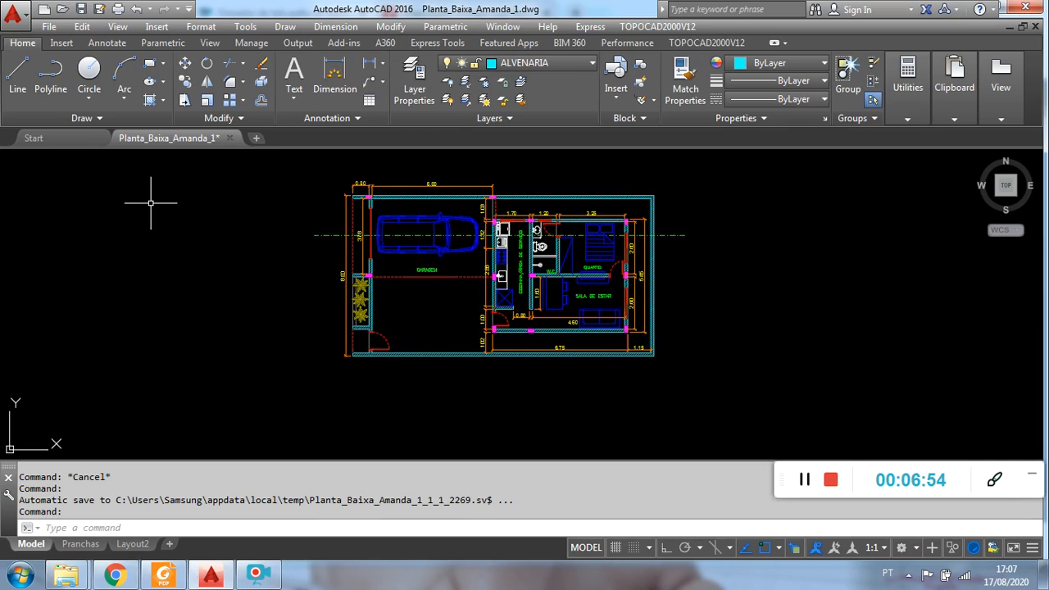
- With ortho on, draw a vertical projection line about 11 long down from the plan's lower front corner
{"action": "left_click", "coordinate": [17, 79]}
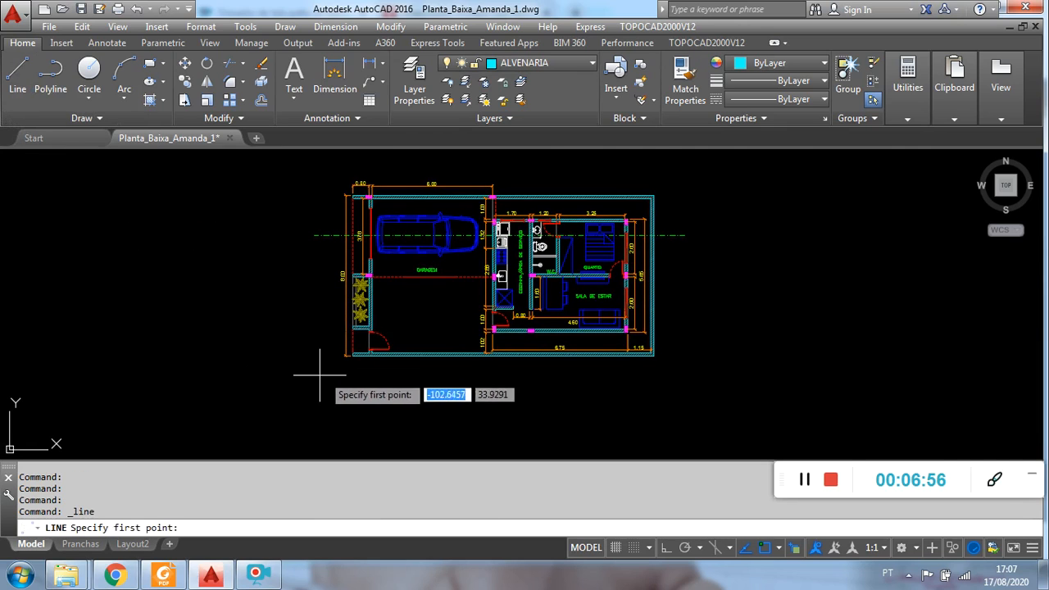
{"action": "scroll", "coordinate": [352, 363], "scroll_direction": "up", "scroll_amount": 5}
{"action": "left_click", "coordinate": [385, 332]}
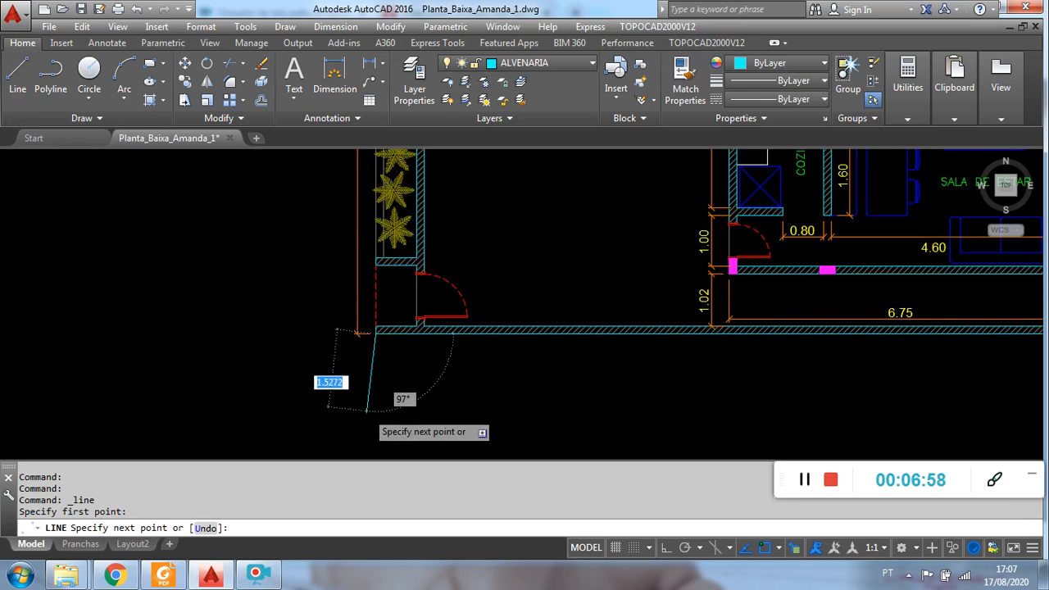
{"action": "scroll", "coordinate": [369, 408], "scroll_direction": "down", "scroll_amount": 5}
{"action": "middle_click_drag", "start_coordinate": [373, 412], "coordinate": [400, 326]}
{"action": "key", "text": "F8"}
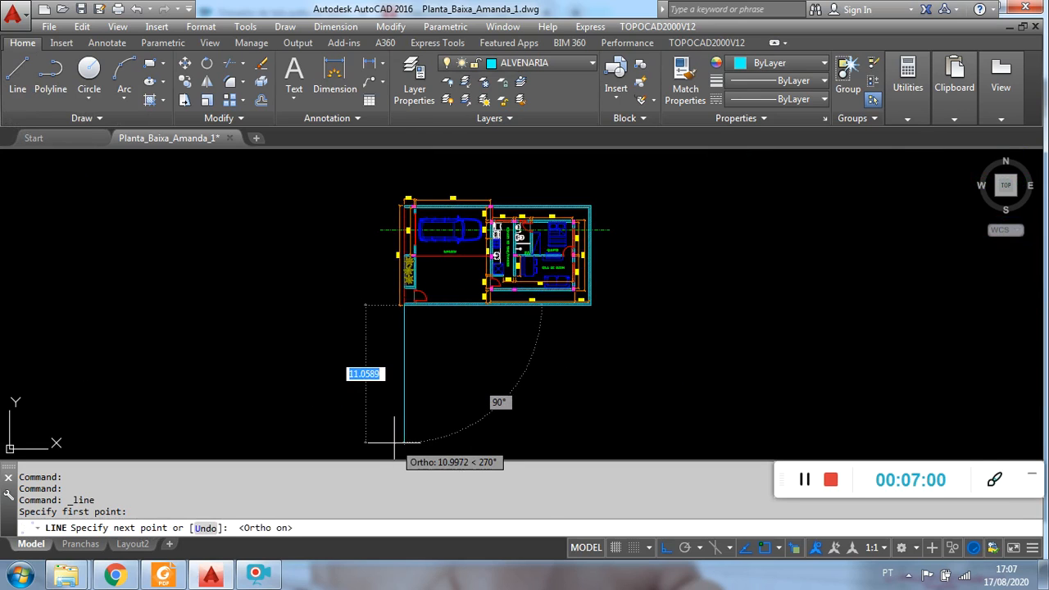
{"action": "left_click", "coordinate": [394, 442]}
{"action": "key", "text": "Escape"}
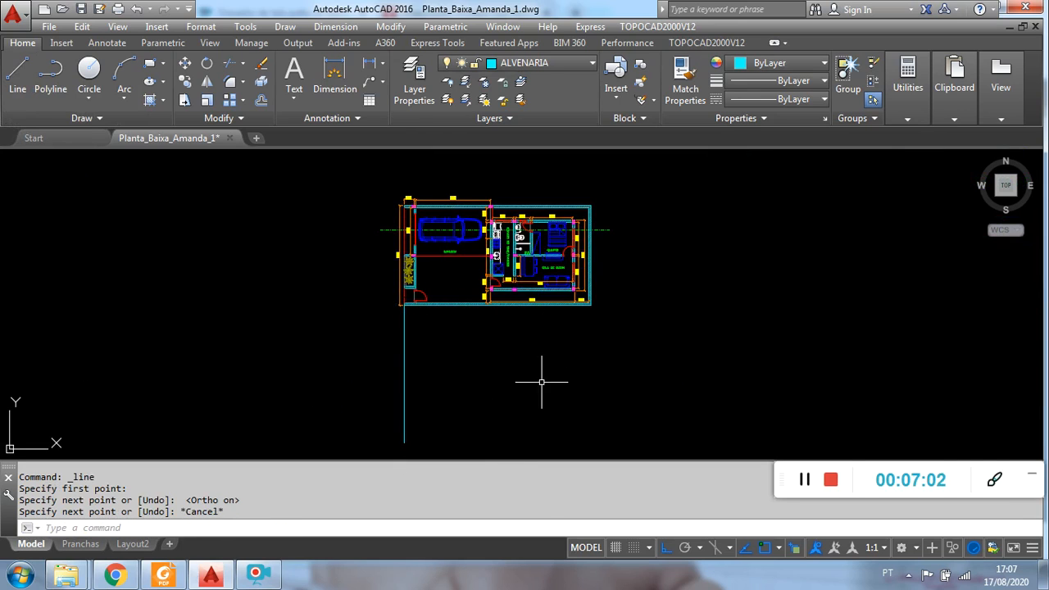
- Draw a vertical projection line about 11.7 long down from the plan's lower rear corner
{"action": "right_click", "coordinate": [732, 167]}
{"action": "left_click", "coordinate": [711, 80]}
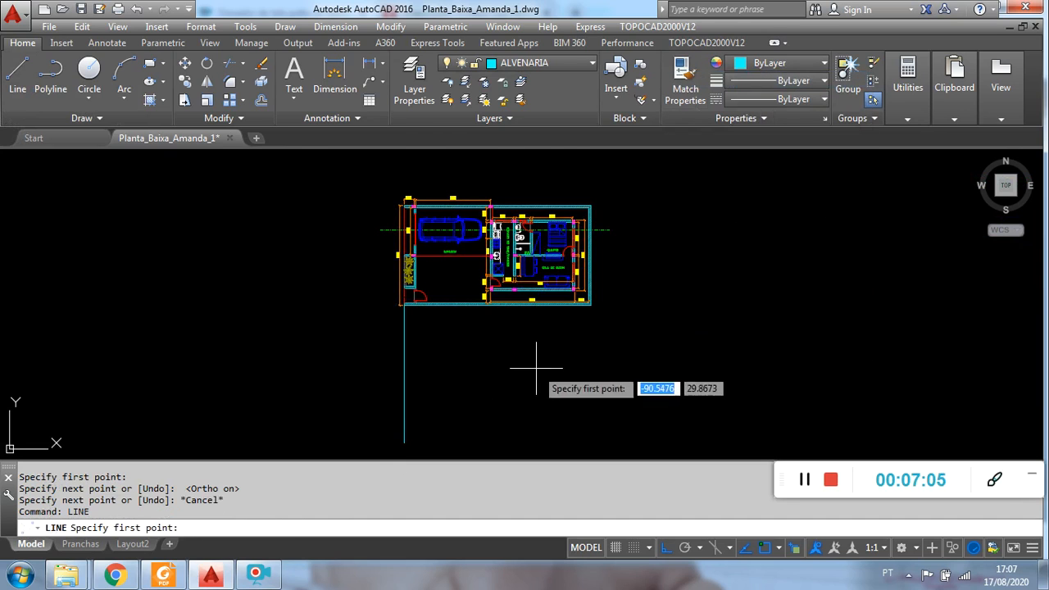
{"action": "scroll", "coordinate": [615, 309], "scroll_direction": "up", "scroll_amount": 4}
{"action": "left_click", "coordinate": [552, 293]}
{"action": "scroll", "coordinate": [553, 315], "scroll_direction": "down", "scroll_amount": 5}
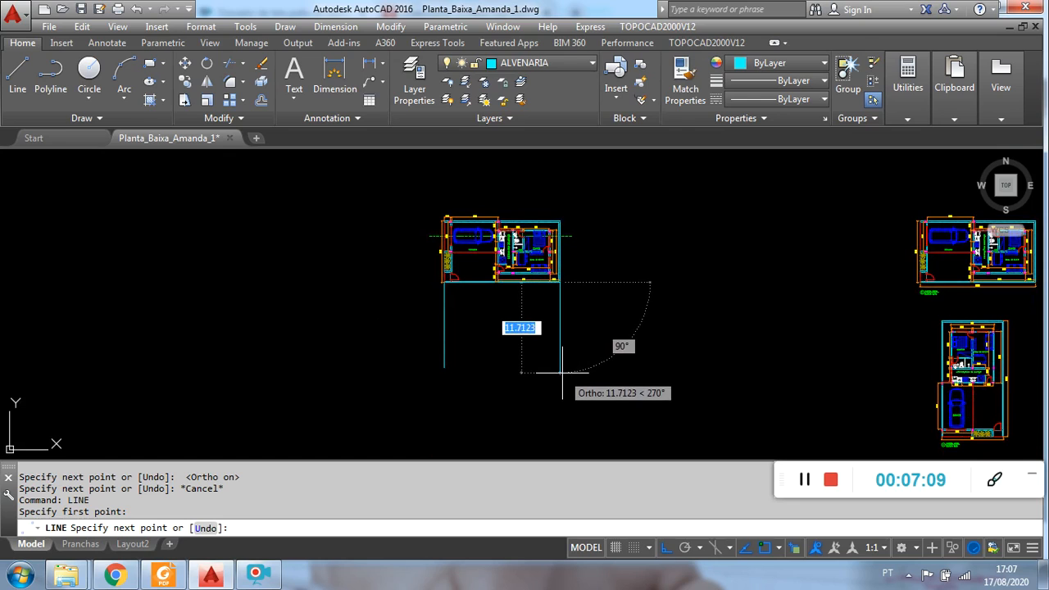
{"action": "key", "text": "Escape"}
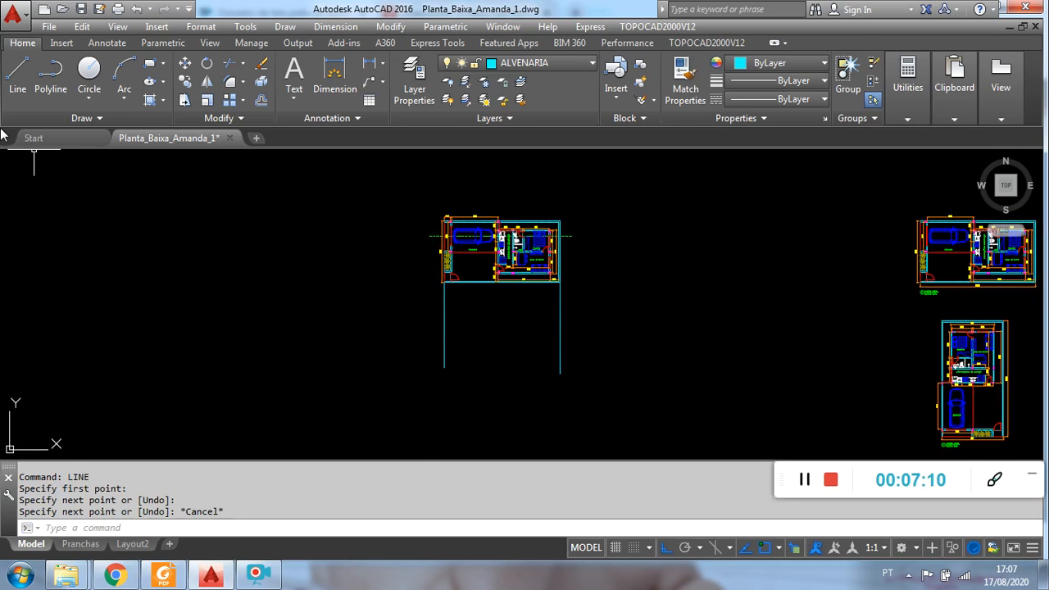
- Draw a horizontal base line below the plan, crossing both vertical projection lines near their lower ends
{"action": "left_click", "coordinate": [8, 85]}
{"action": "left_click", "coordinate": [391, 361]}
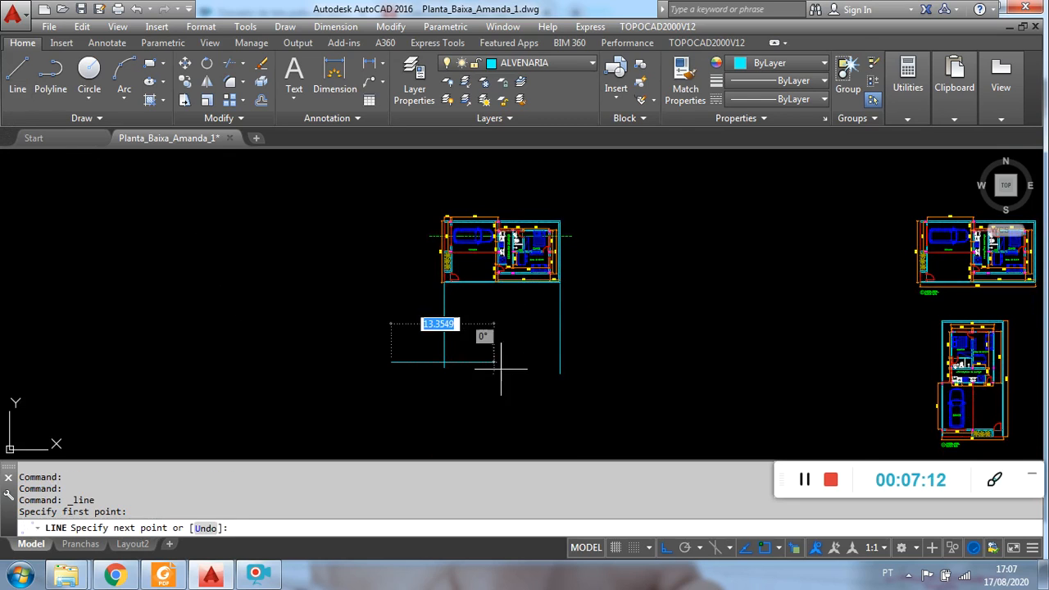
{"action": "left_click", "coordinate": [593, 368]}
{"action": "key", "text": "Escape"}
- Trim the overhanging ends of the base line and the projection lines at both lower corners
{"action": "key", "text": "Return"}
{"action": "key", "text": "Return"}
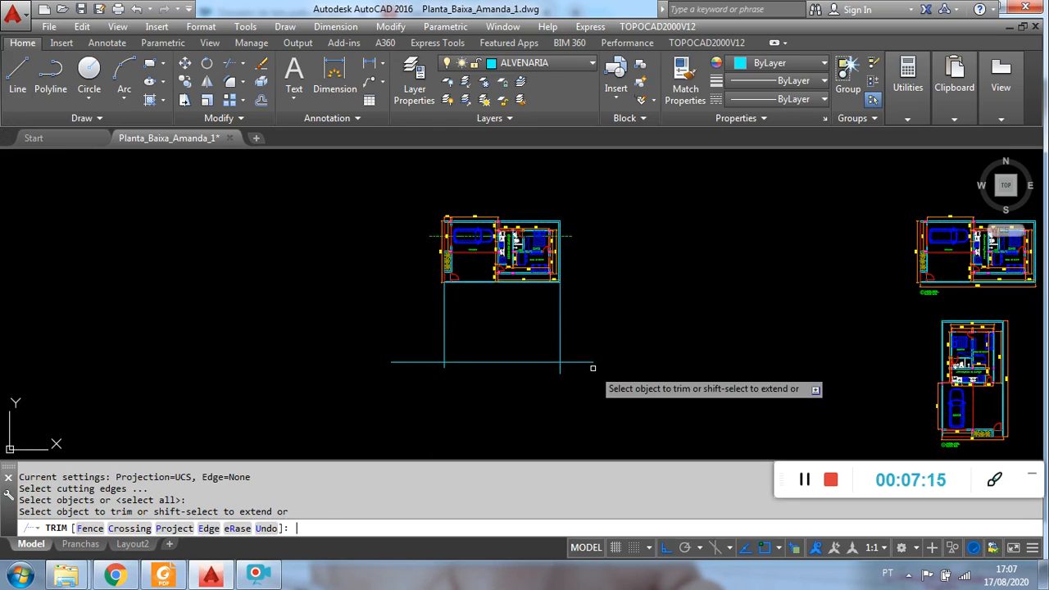
{"action": "left_click", "coordinate": [594, 368]}
{"action": "left_click", "coordinate": [578, 351]}
{"action": "left_click", "coordinate": [582, 383]}
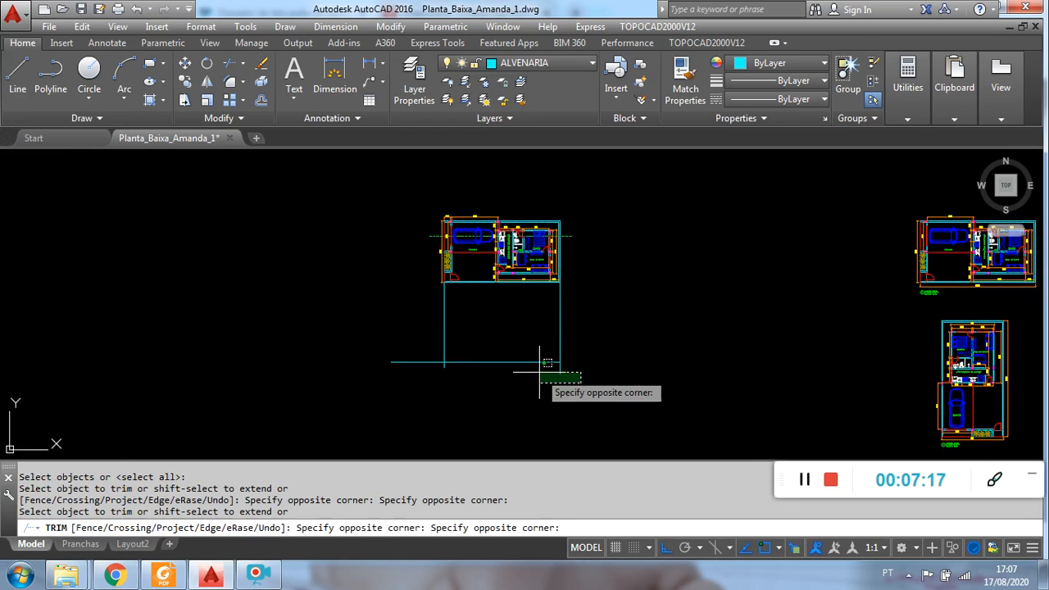
{"action": "left_click", "coordinate": [536, 370]}
{"action": "left_click", "coordinate": [420, 385]}
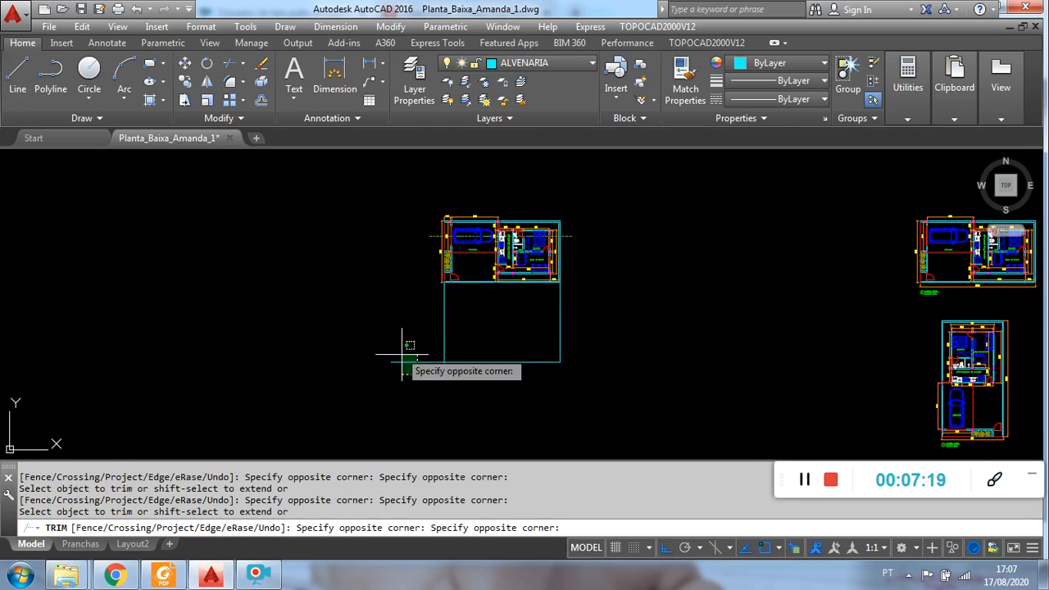
{"action": "left_click", "coordinate": [388, 340]}
{"action": "left_click", "coordinate": [445, 373]}
{"action": "scroll", "coordinate": [449, 364], "scroll_direction": "up", "scroll_amount": 2}
{"action": "left_click", "coordinate": [437, 359]}
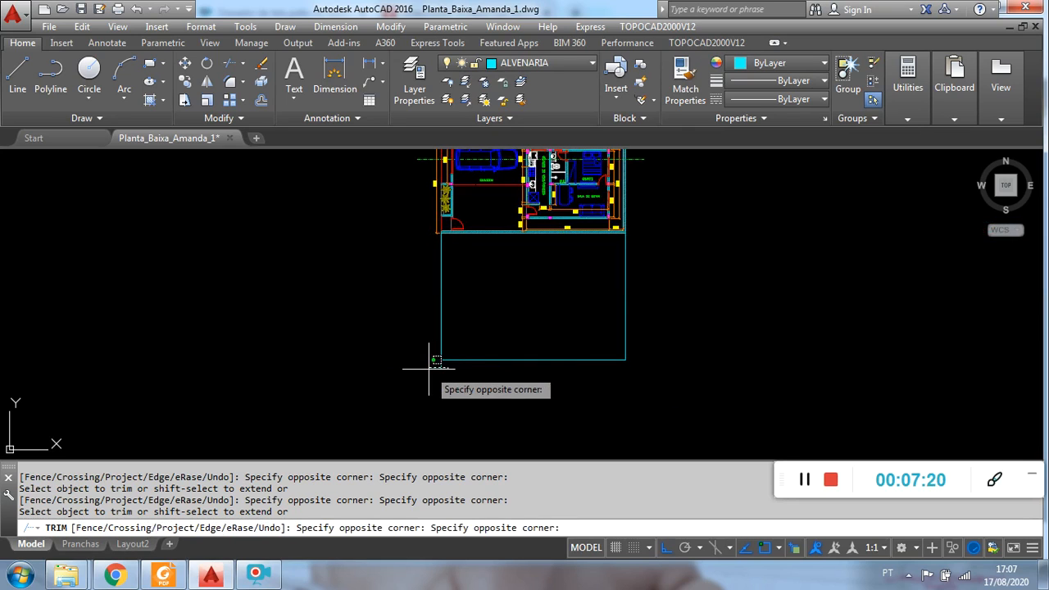
{"action": "key", "text": "Escape"}
- Offset the base line 0.10 upward to form the floor thickness
{"action": "scroll", "coordinate": [533, 319], "scroll_direction": "up", "scroll_amount": 3}
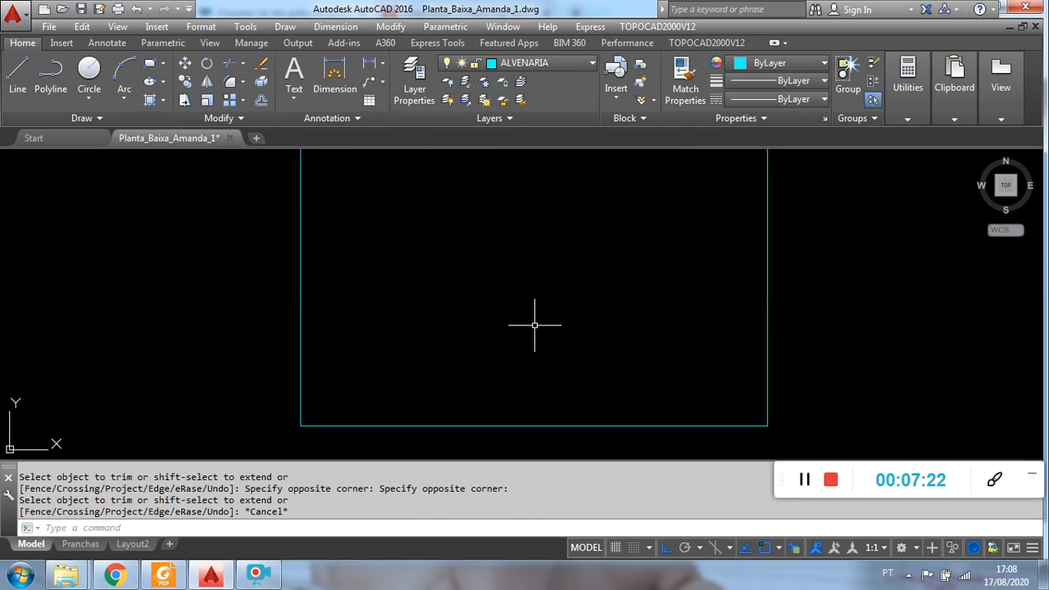
{"action": "middle_click_drag", "start_coordinate": [536, 321], "coordinate": [514, 333]}
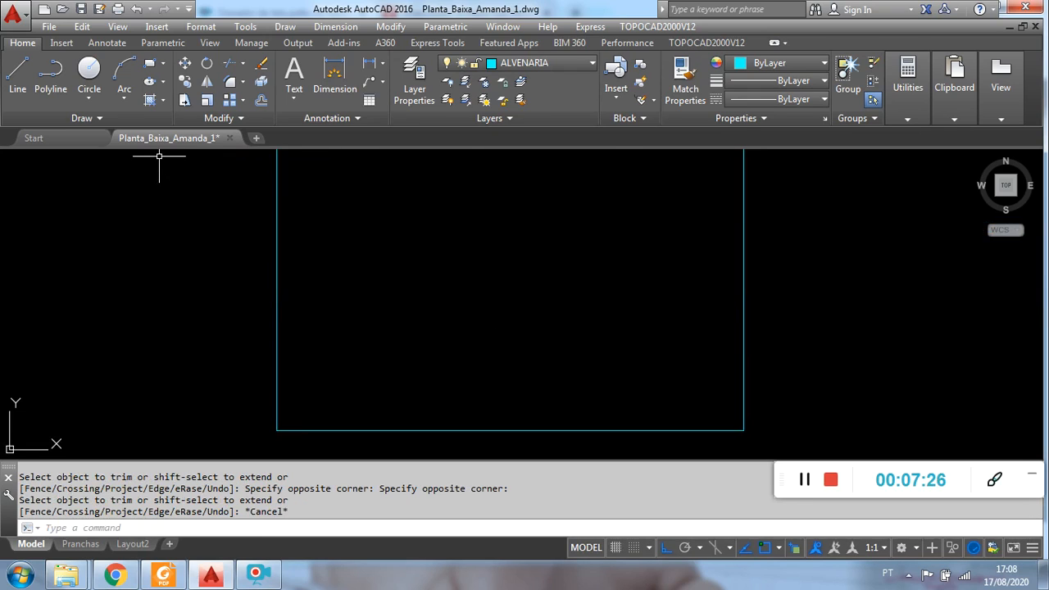
{"action": "left_click", "coordinate": [7, 82]}
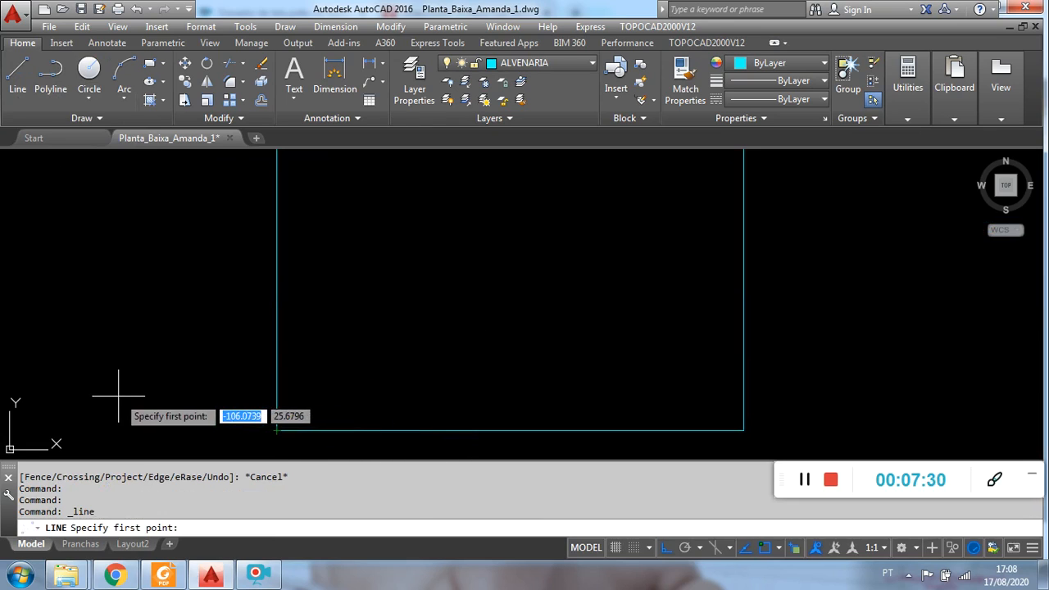
{"action": "key", "text": "Escape"}
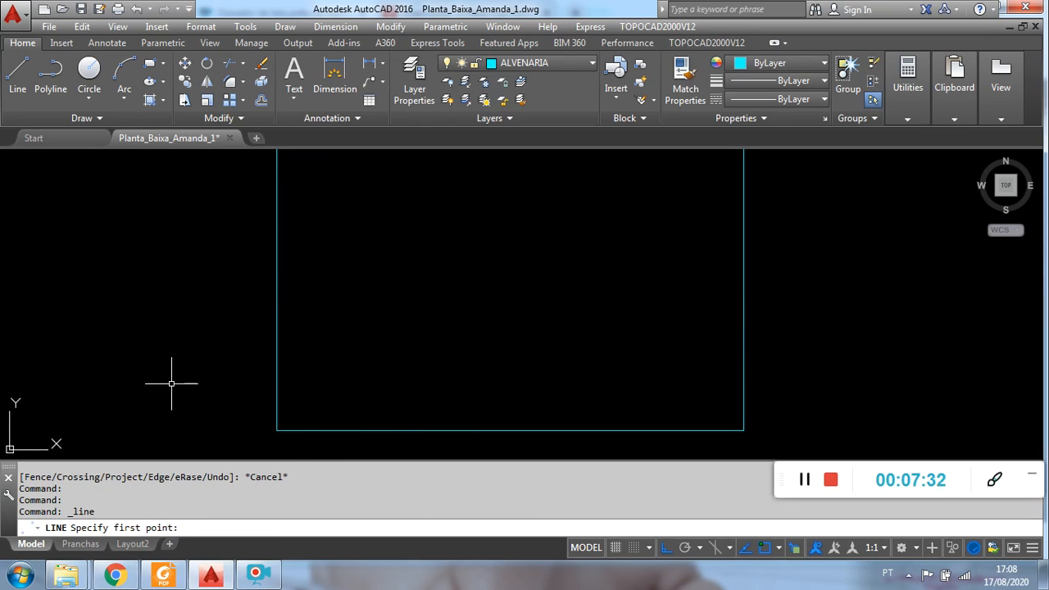
{"action": "left_click", "coordinate": [259, 100]}
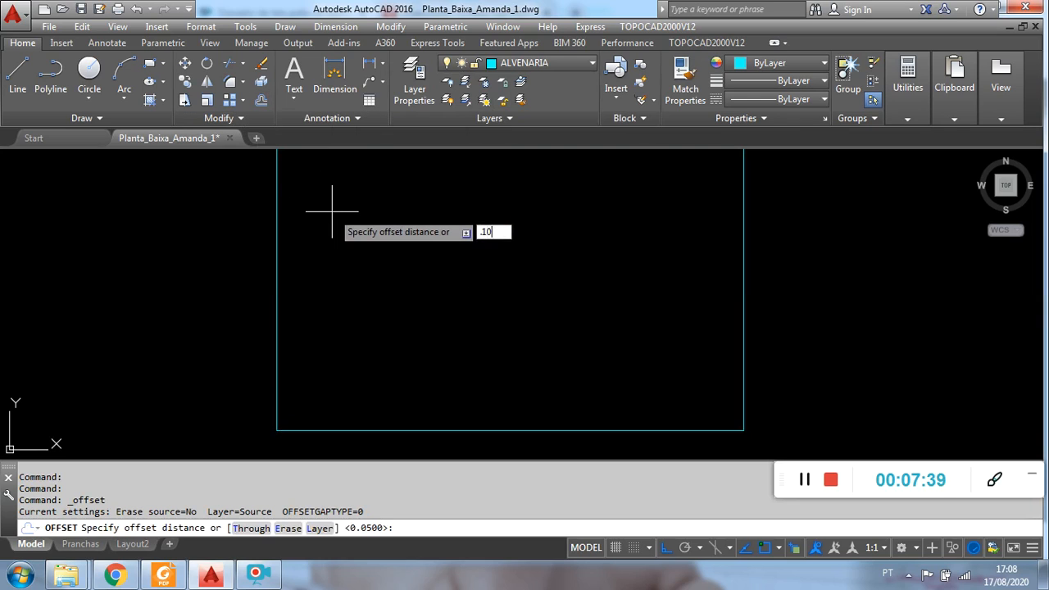
{"action": "key", "text": "Return"}
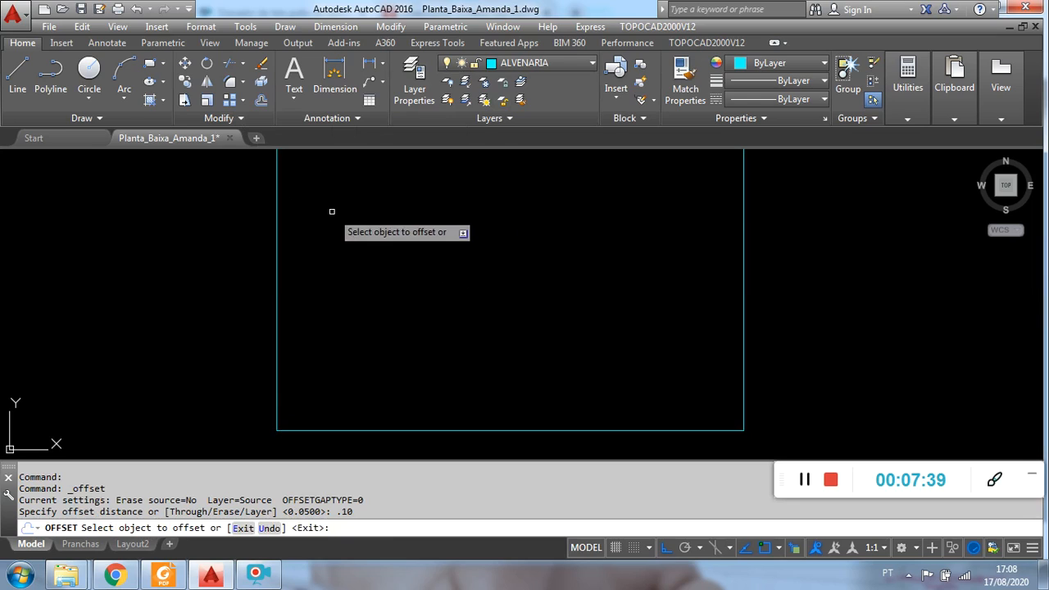
{"action": "left_click", "coordinate": [361, 428]}
{"action": "left_click", "coordinate": [362, 396]}
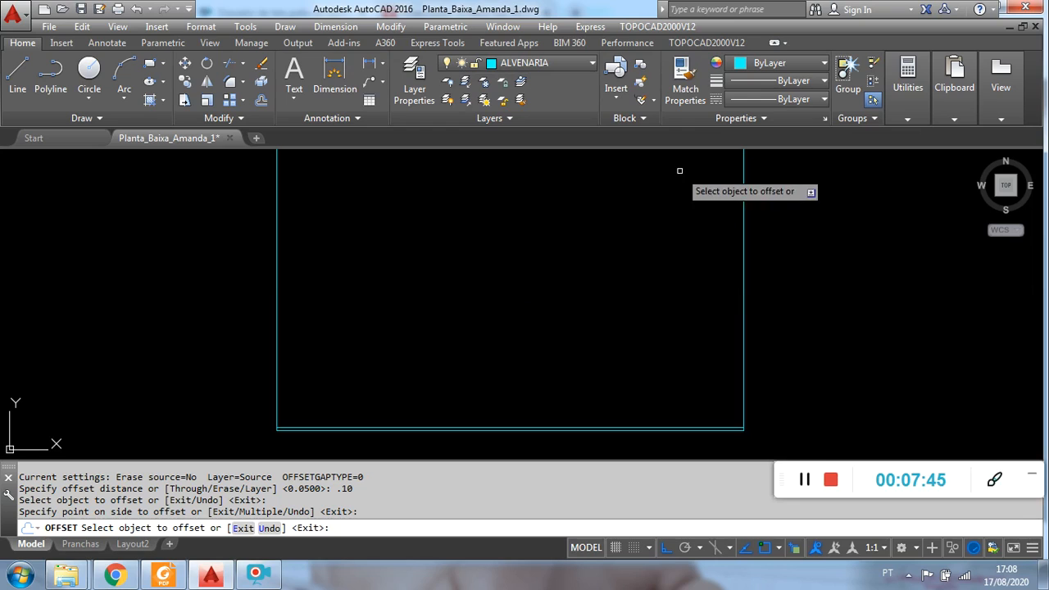
- Offset the upper floor line 2.80 upward to mark the ceiling height
{"action": "left_click", "coordinate": [262, 104]}
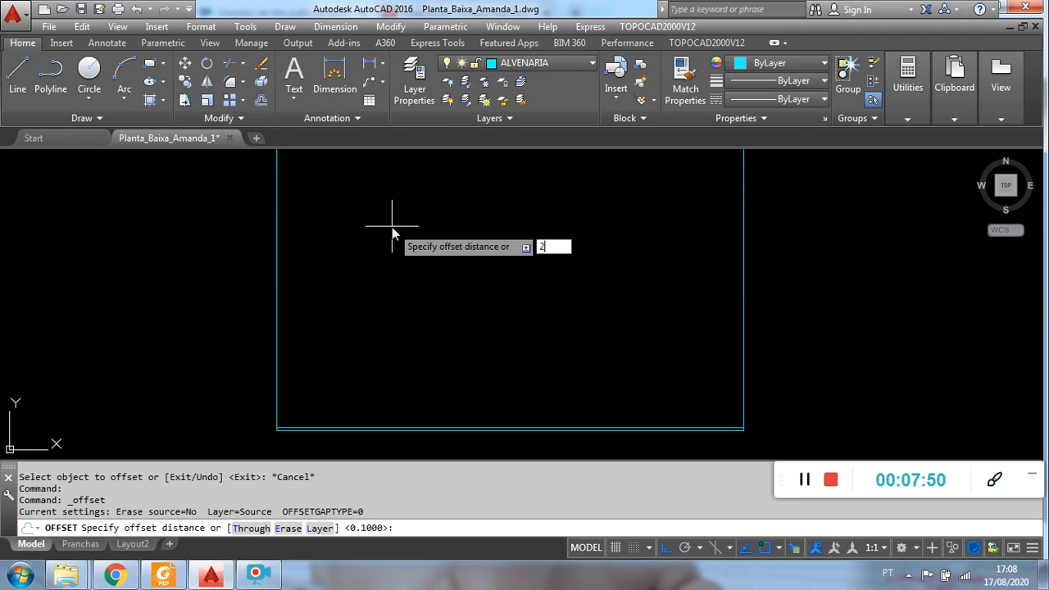
{"action": "type", "text": "2.80"}
{"action": "key", "text": "Return"}
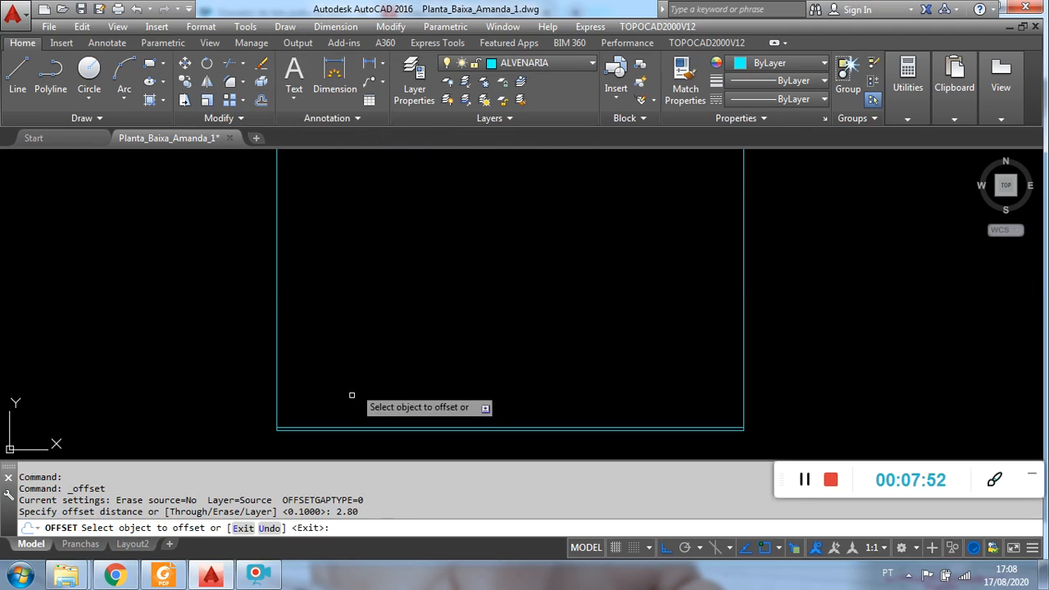
{"action": "left_click", "coordinate": [353, 427]}
{"action": "left_click", "coordinate": [375, 291]}
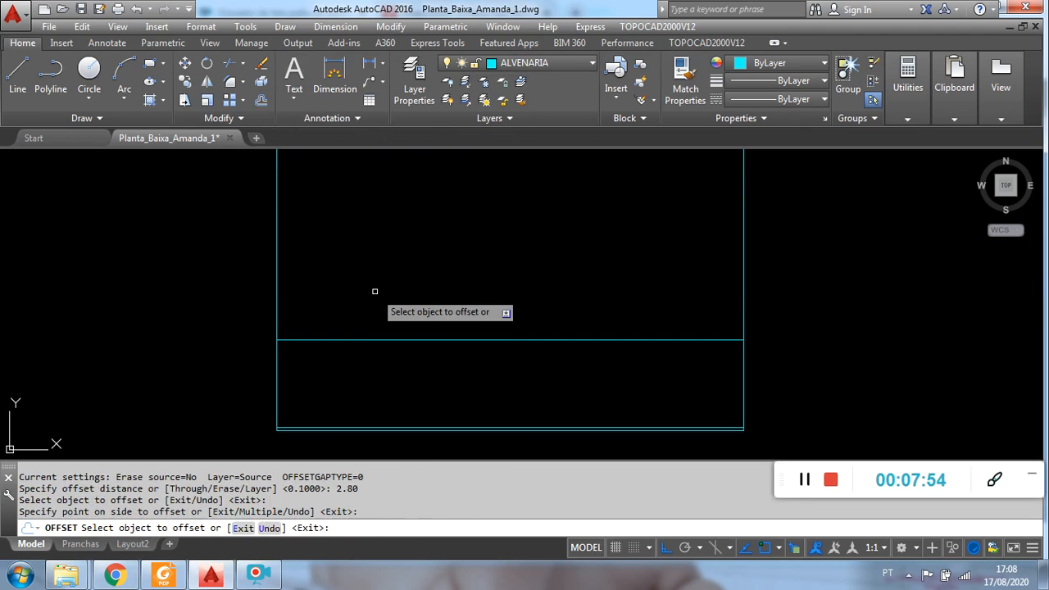
- Check the dimension between the plan's front edge and the garage entrance wall
{"action": "scroll", "coordinate": [363, 304], "scroll_direction": "up", "scroll_amount": 1}
{"action": "scroll", "coordinate": [410, 298], "scroll_direction": "down", "scroll_amount": 5}
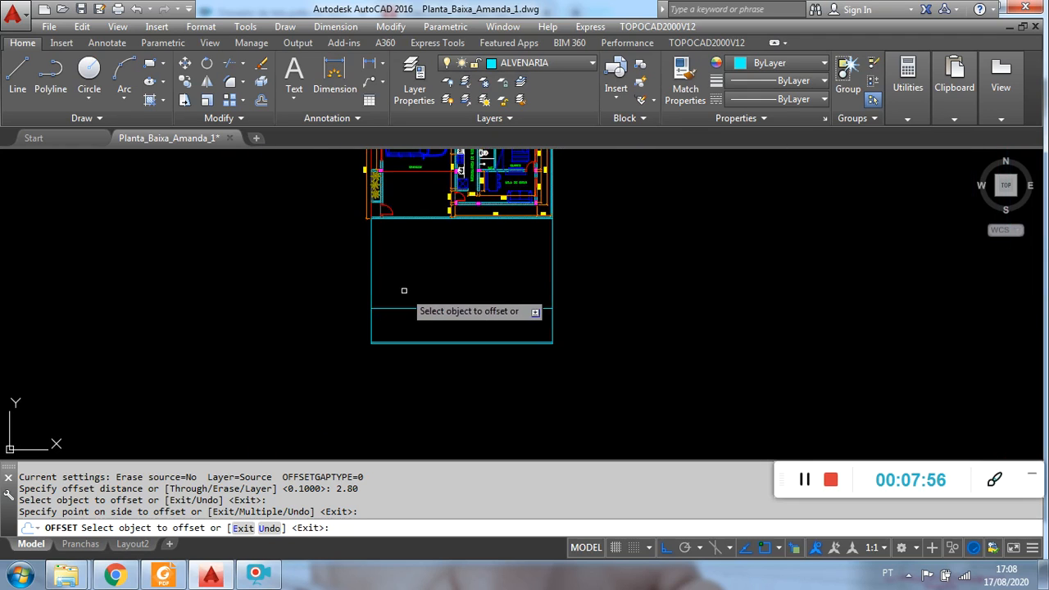
{"action": "scroll", "coordinate": [434, 358], "scroll_direction": "up", "scroll_amount": 1}
{"action": "scroll", "coordinate": [398, 223], "scroll_direction": "up", "scroll_amount": 6}
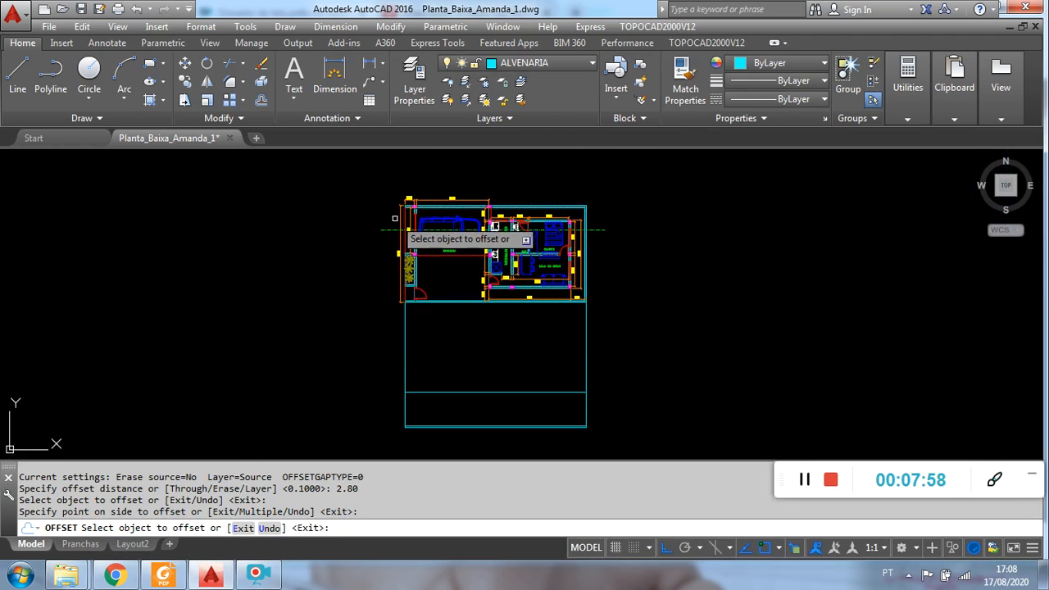
{"action": "middle_click_drag", "start_coordinate": [403, 188], "coordinate": [378, 309]}
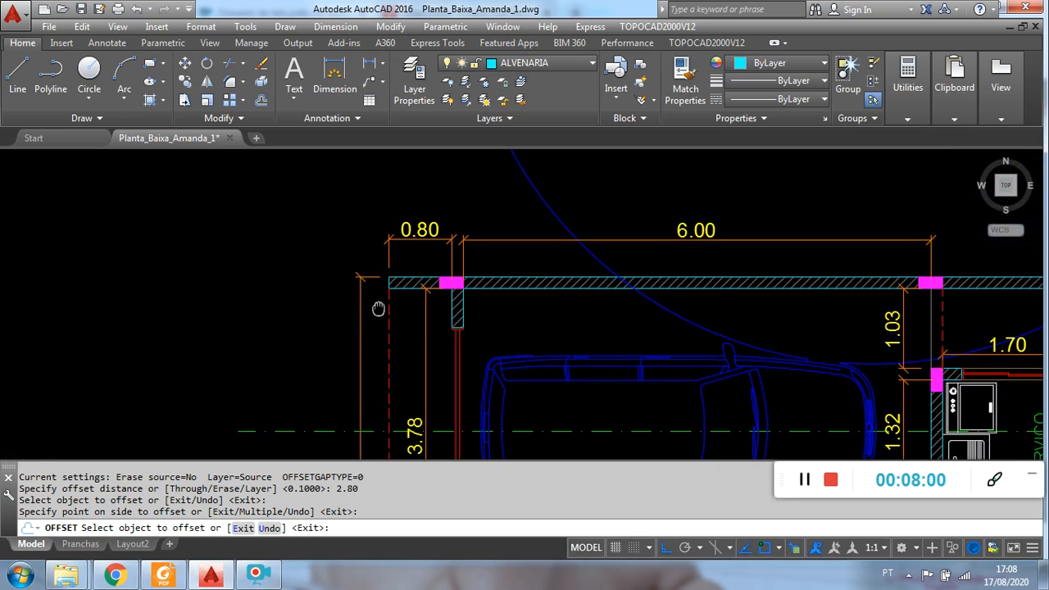
{"action": "left_click", "coordinate": [451, 277]}
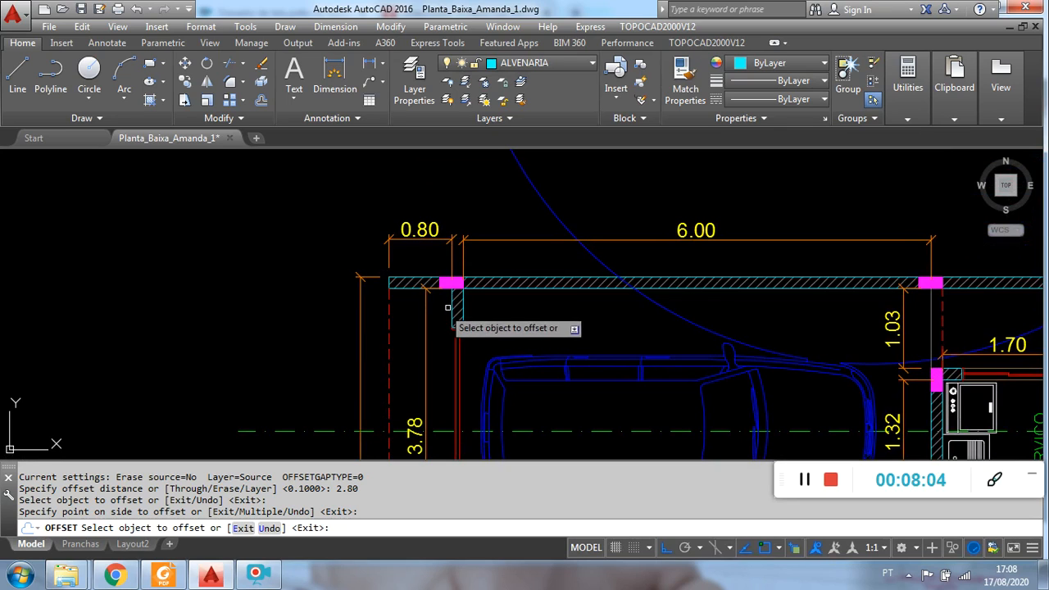
{"action": "scroll", "coordinate": [447, 307], "scroll_direction": "down", "scroll_amount": 5}
{"action": "middle_click_drag", "start_coordinate": [436, 446], "coordinate": [407, 224]}
- Offset the section's front vertical line 0.80 inward to locate the garage entrance wall
{"action": "key", "text": "Return"}
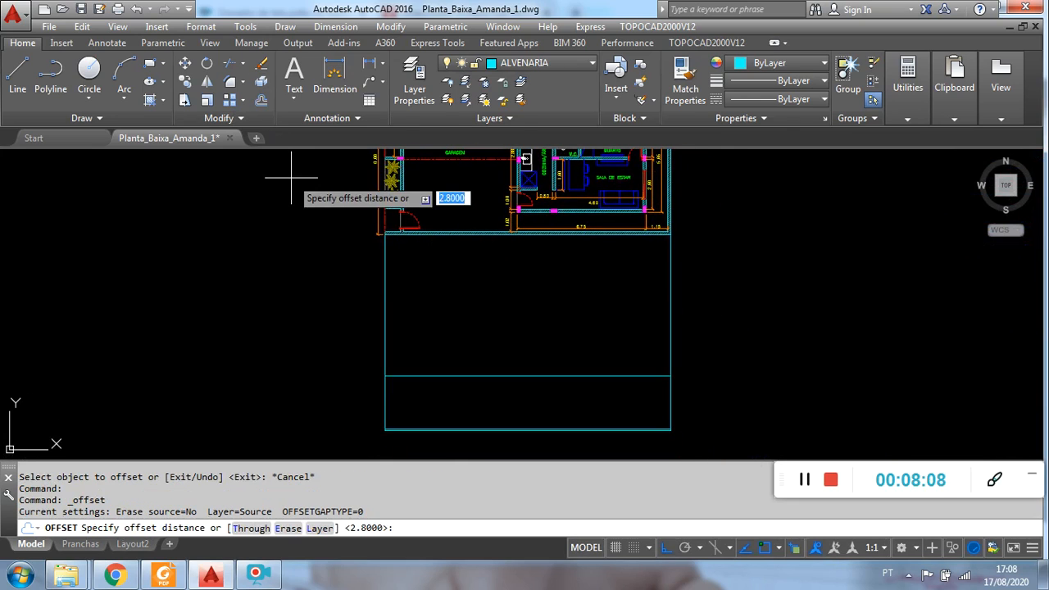
{"action": "type", "text": ".80"}
{"action": "key", "text": "Return"}
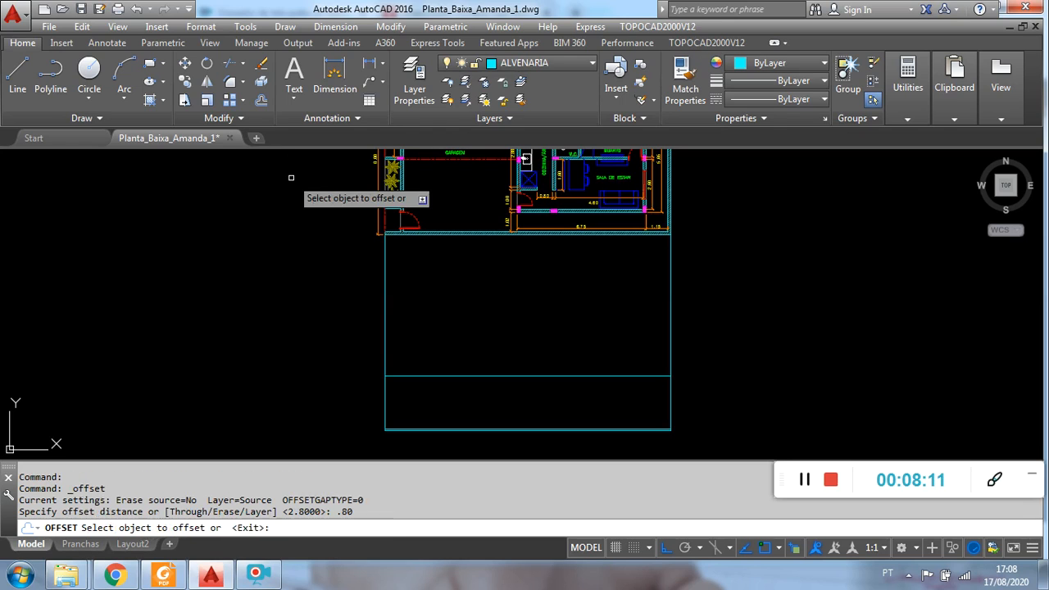
{"action": "left_click", "coordinate": [386, 383]}
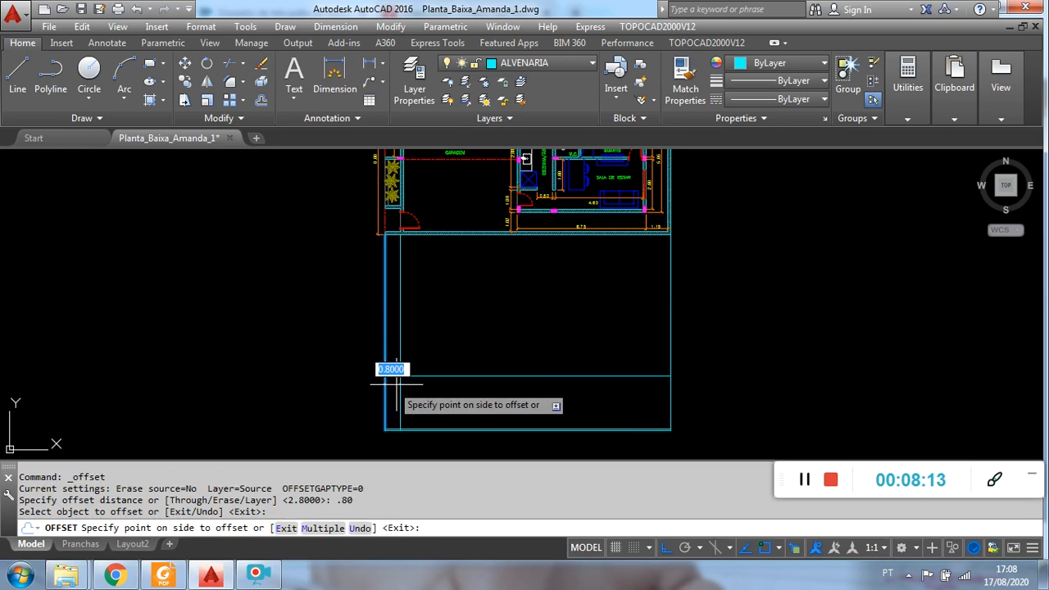
{"action": "left_click", "coordinate": [408, 384]}
{"action": "key", "text": "Escape"}
- Trim away the parts of the three vertical lines that run above the ceiling line
{"action": "type", "text": "tr"}
{"action": "key", "text": "Return"}
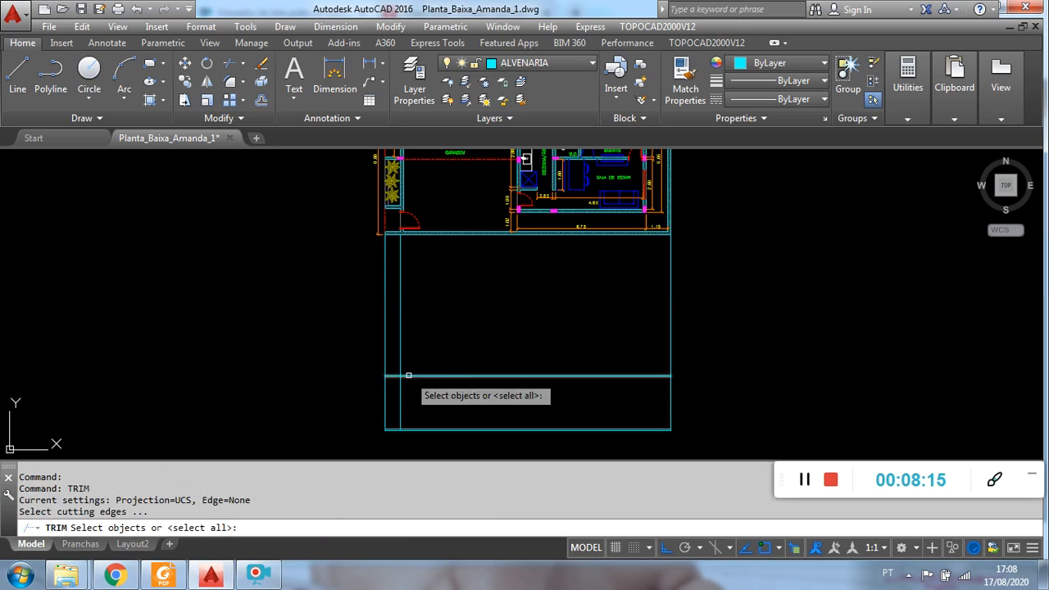
{"action": "key", "text": "Return"}
{"action": "left_click", "coordinate": [698, 302]}
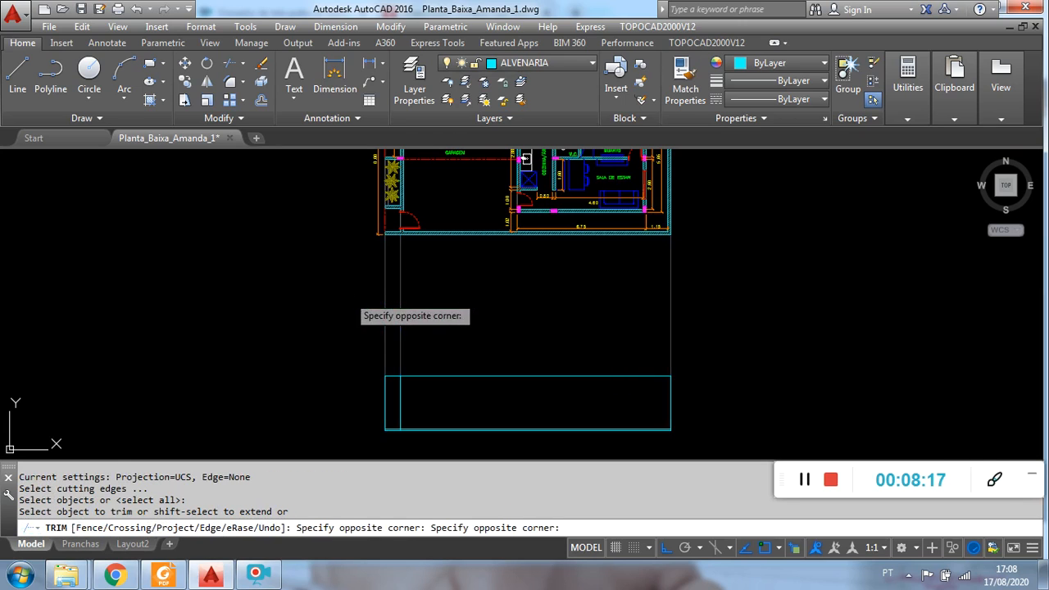
{"action": "left_click", "coordinate": [352, 294]}
- Offset the garage entrance wall line 0.15 inward to give the wall its thickness
{"action": "middle_click_drag", "start_coordinate": [410, 339], "coordinate": [408, 317]}
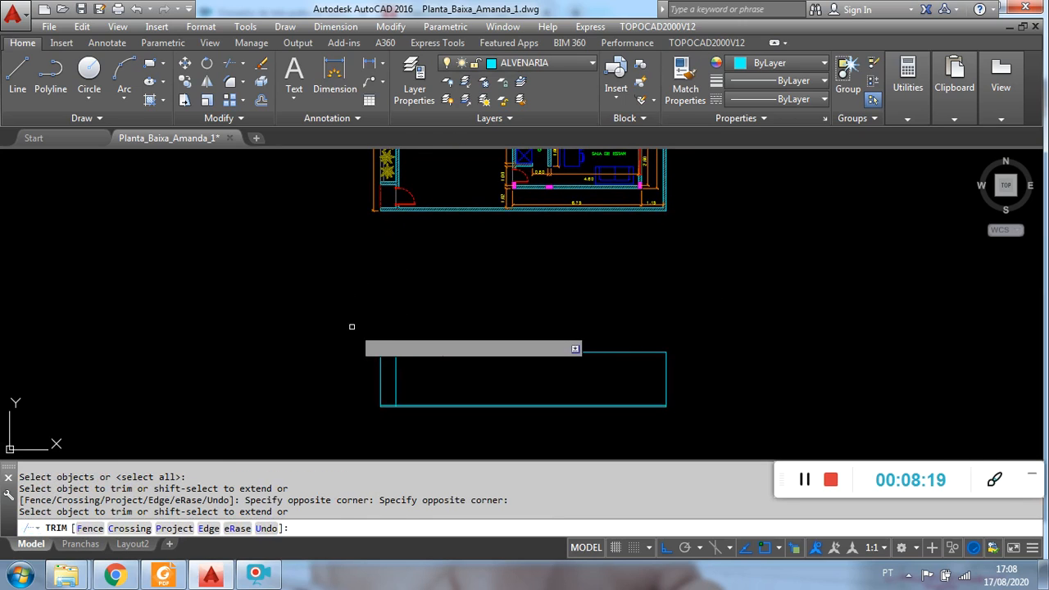
{"action": "left_click", "coordinate": [261, 101]}
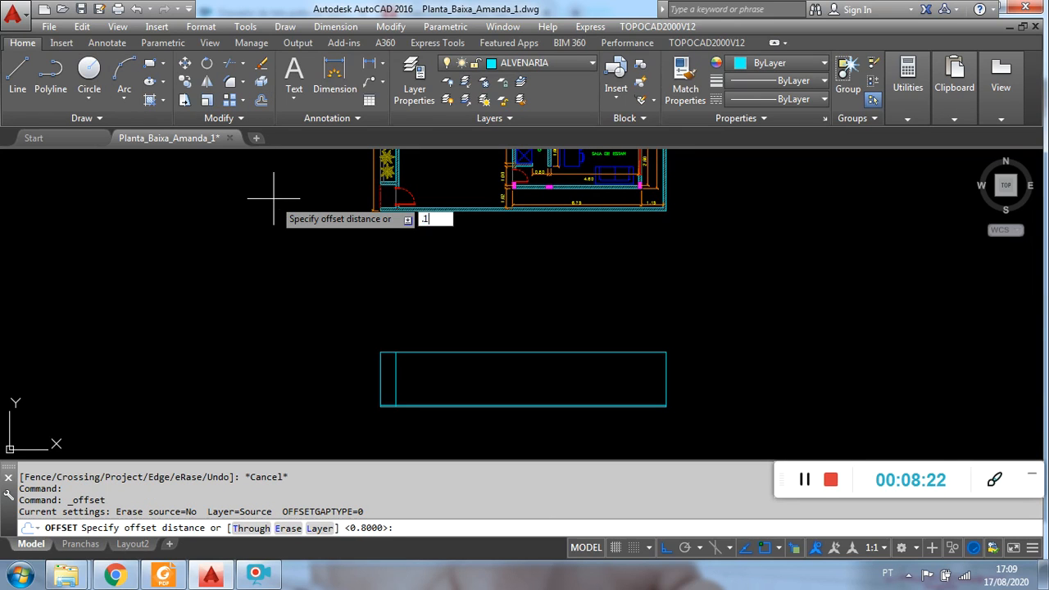
{"action": "type", "text": ".15"}
{"action": "key", "text": "Return"}
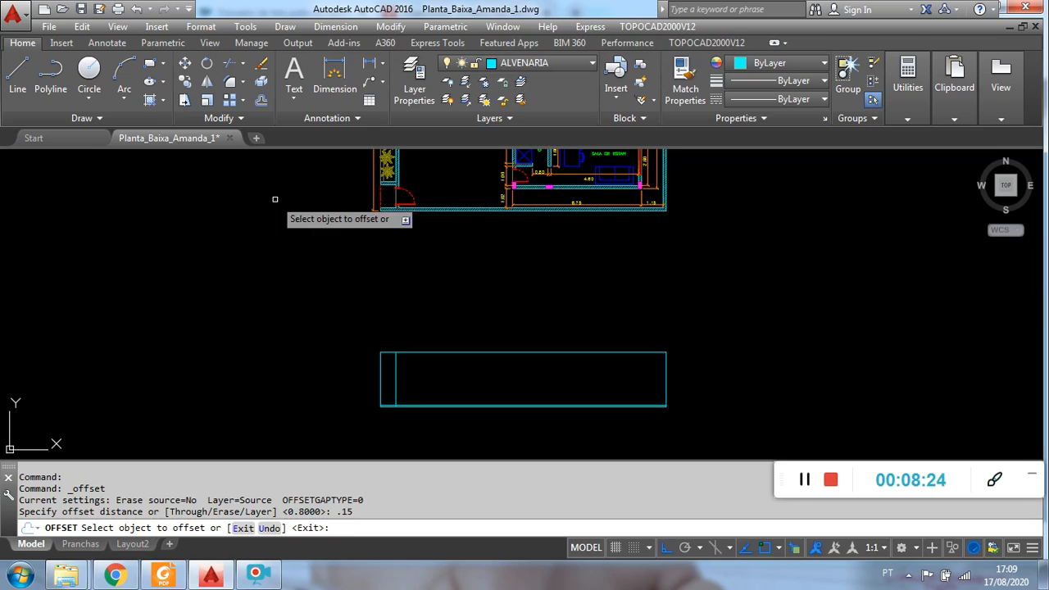
{"action": "left_click", "coordinate": [395, 369]}
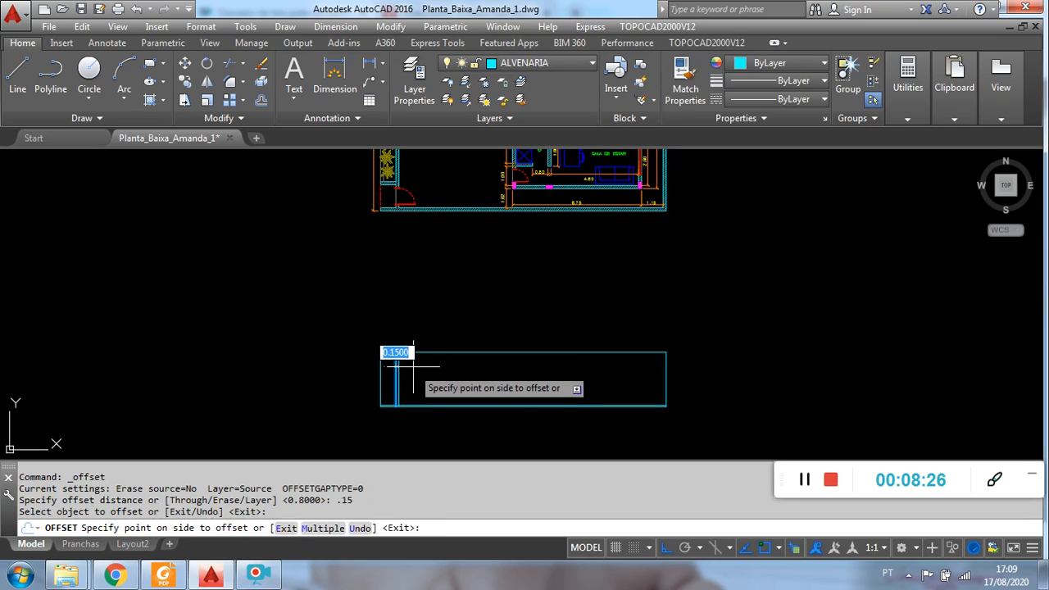
{"action": "left_click", "coordinate": [405, 368]}
- Examine the garage entrance wall and gate on the plan and compare them with the wall lines in the section
{"action": "scroll", "coordinate": [397, 422], "scroll_direction": "up", "scroll_amount": 4}
{"action": "scroll", "coordinate": [396, 425], "scroll_direction": "up", "scroll_amount": 3}
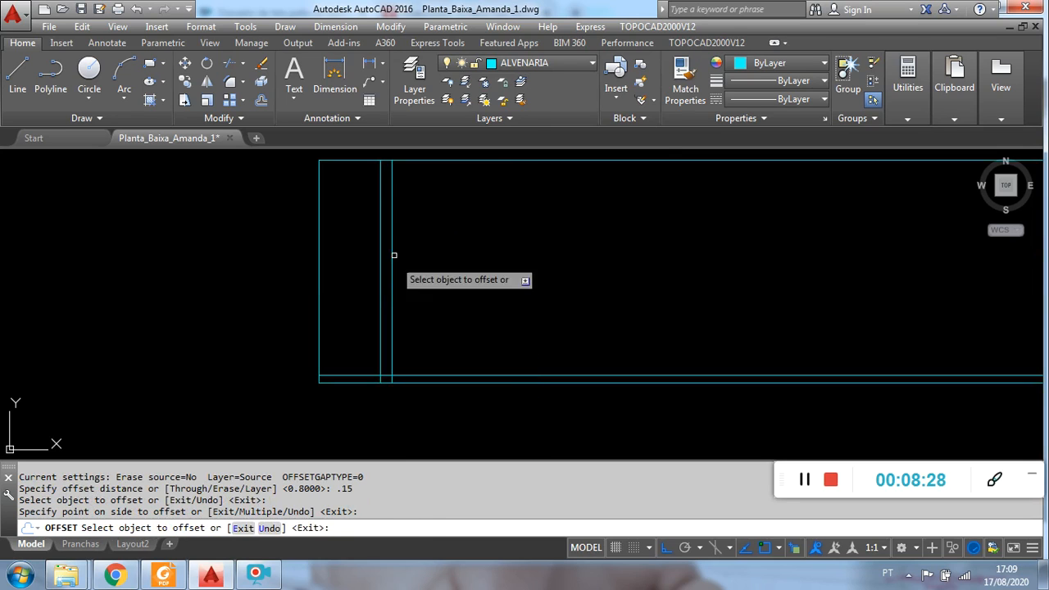
{"action": "scroll", "coordinate": [372, 215], "scroll_direction": "down", "scroll_amount": 3}
{"action": "scroll", "coordinate": [372, 216], "scroll_direction": "down", "scroll_amount": 4}
{"action": "middle_click_drag", "start_coordinate": [373, 216], "coordinate": [361, 421]}
{"action": "middle_click_drag", "start_coordinate": [356, 251], "coordinate": [378, 338]}
{"action": "scroll", "coordinate": [371, 221], "scroll_direction": "up", "scroll_amount": 2}
{"action": "scroll", "coordinate": [383, 194], "scroll_direction": "up", "scroll_amount": 6}
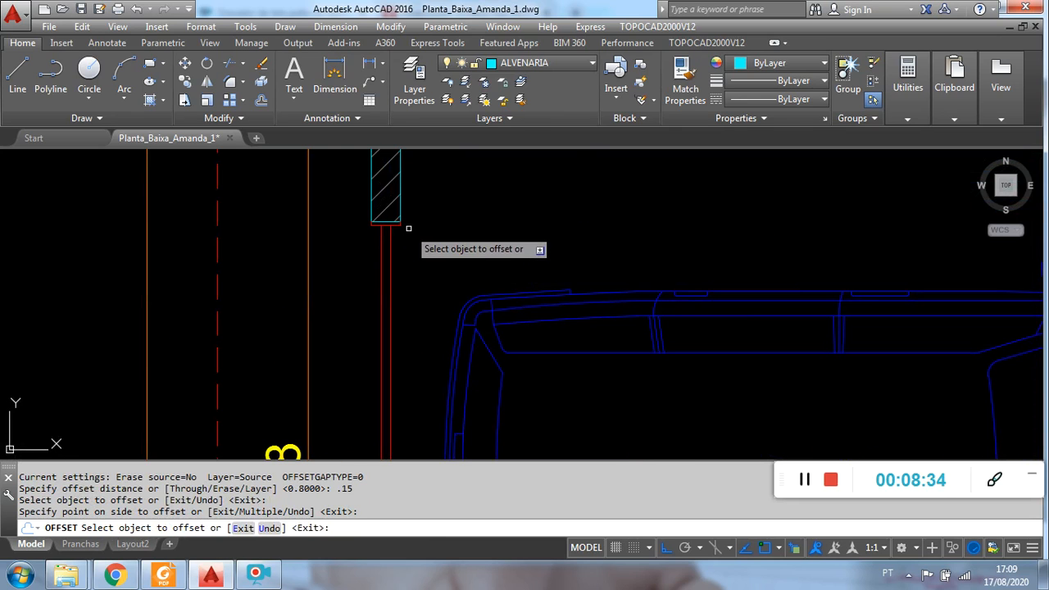
{"action": "scroll", "coordinate": [382, 293], "scroll_direction": "down", "scroll_amount": 3}
{"action": "middle_click_drag", "start_coordinate": [406, 343], "coordinate": [422, 170]}
{"action": "middle_click_drag", "start_coordinate": [432, 387], "coordinate": [425, 194]}
{"action": "middle_click_drag", "start_coordinate": [405, 326], "coordinate": [396, 152]}
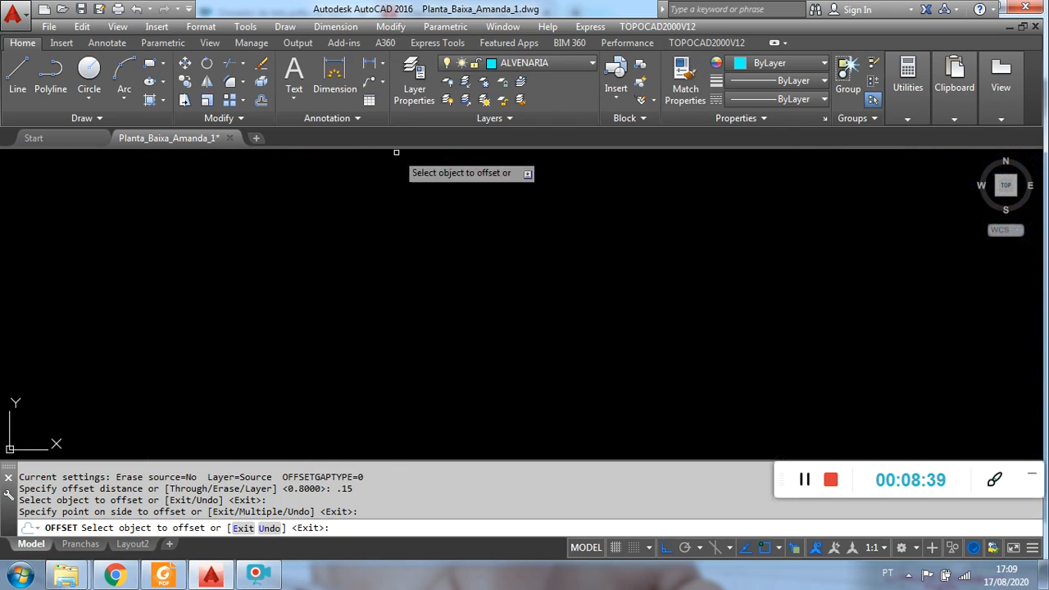
{"action": "scroll", "coordinate": [402, 251], "scroll_direction": "down", "scroll_amount": 2}
{"action": "scroll", "coordinate": [388, 358], "scroll_direction": "down", "scroll_amount": 1}
{"action": "middle_click_drag", "start_coordinate": [387, 361], "coordinate": [383, 256]}
{"action": "scroll", "coordinate": [385, 308], "scroll_direction": "up", "scroll_amount": 2}
{"action": "scroll", "coordinate": [384, 308], "scroll_direction": "up", "scroll_amount": 1}
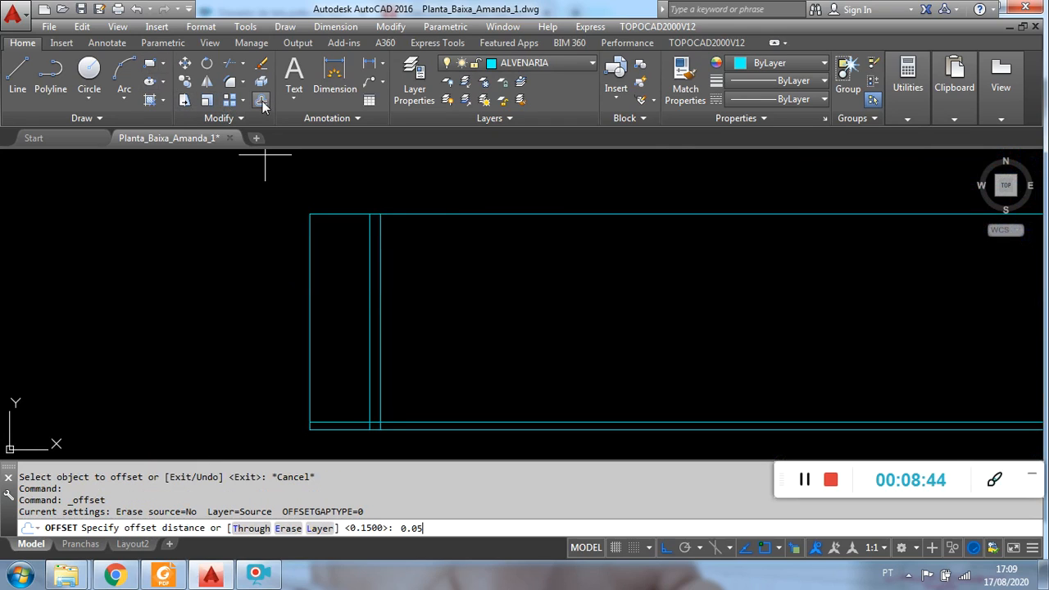
- Offset the garage entrance wall's outer line 0.05 inward twice in succession to draw the two gate lines within the wall thickness
{"action": "key", "text": "Return"}
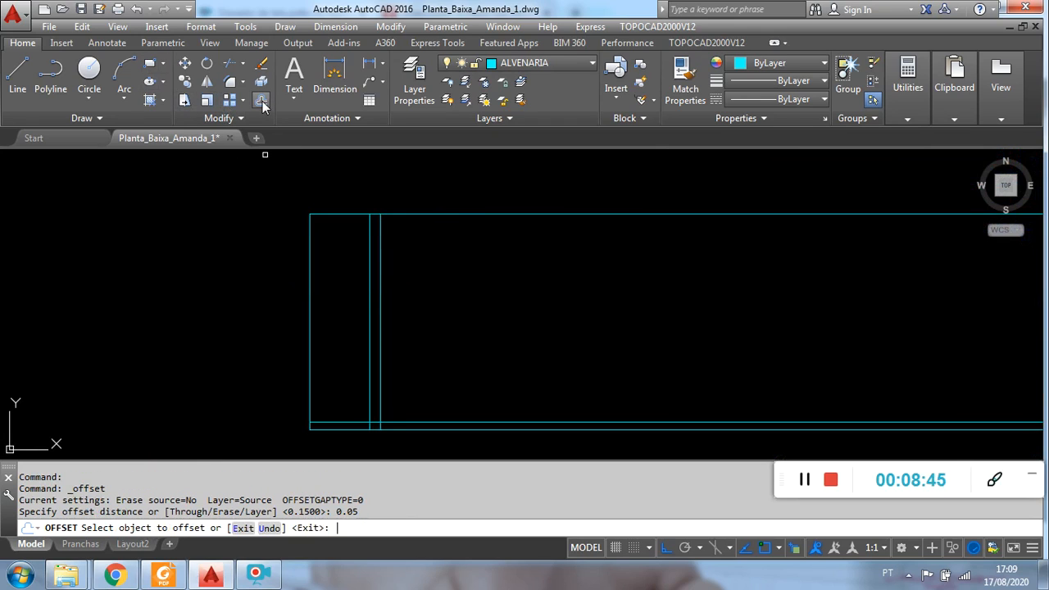
{"action": "left_click", "coordinate": [369, 254]}
{"action": "left_click", "coordinate": [376, 262]}
{"action": "scroll", "coordinate": [380, 264], "scroll_direction": "up", "scroll_amount": 2}
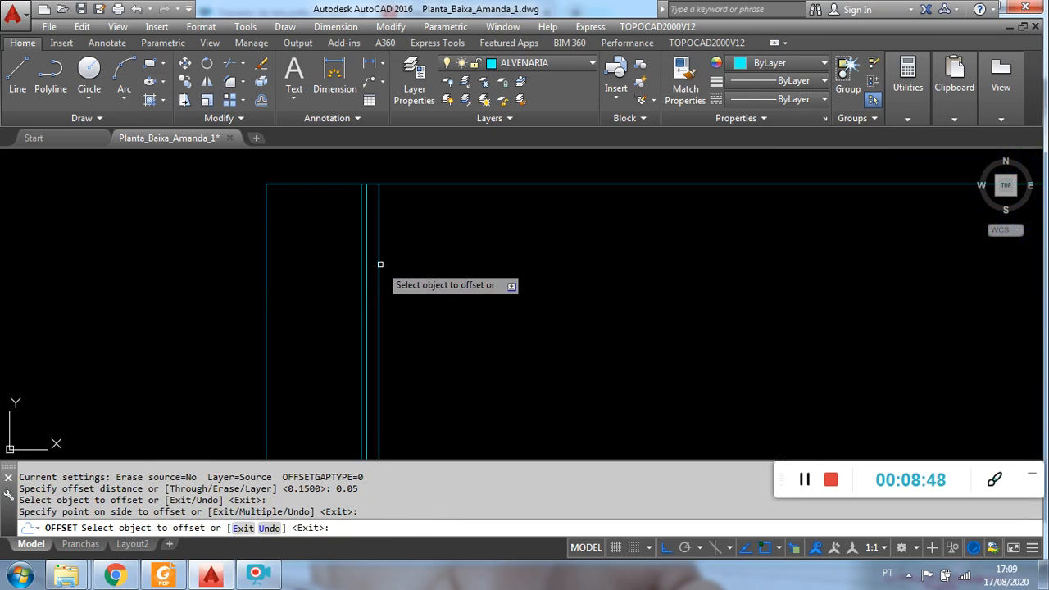
{"action": "left_click", "coordinate": [367, 260]}
{"action": "left_click", "coordinate": [376, 252]}
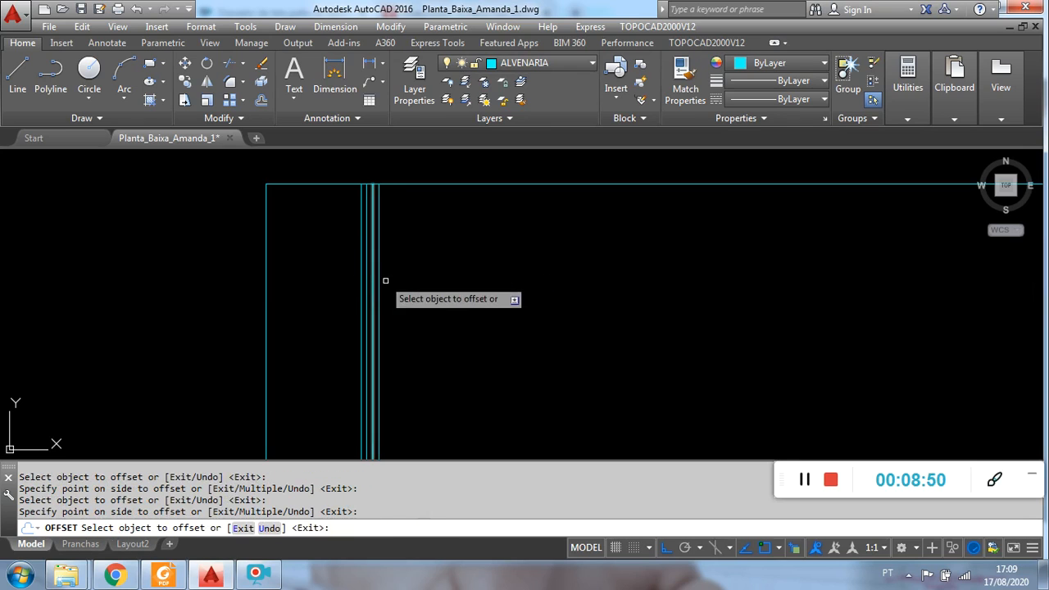
- Trim away the parts of the four vertical wall and gate lines that run below the upper floor line
{"action": "middle_click_drag", "start_coordinate": [393, 316], "coordinate": [391, 176]}
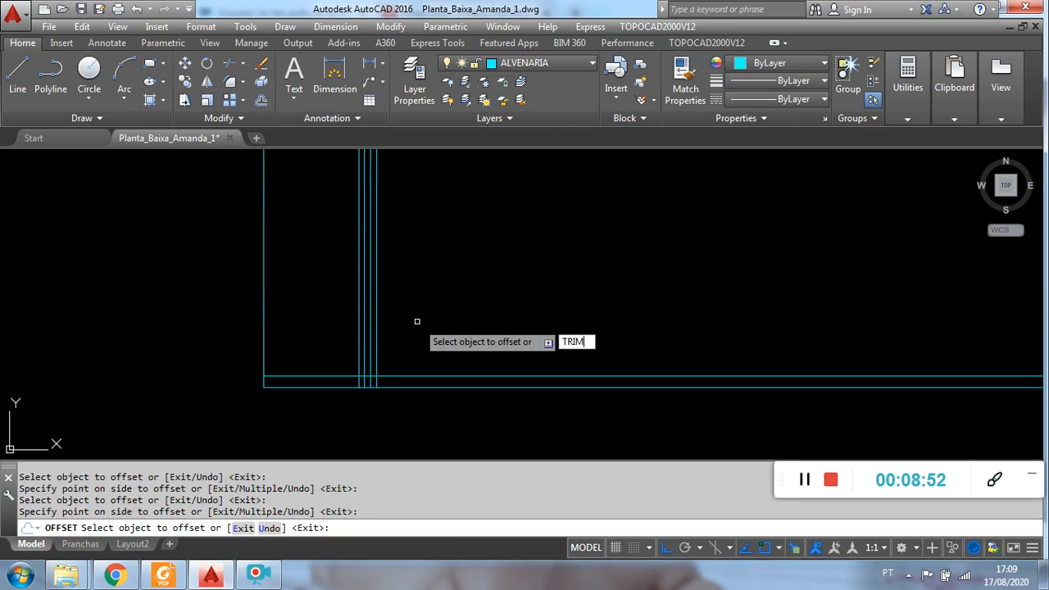
{"action": "key", "text": "Return"}
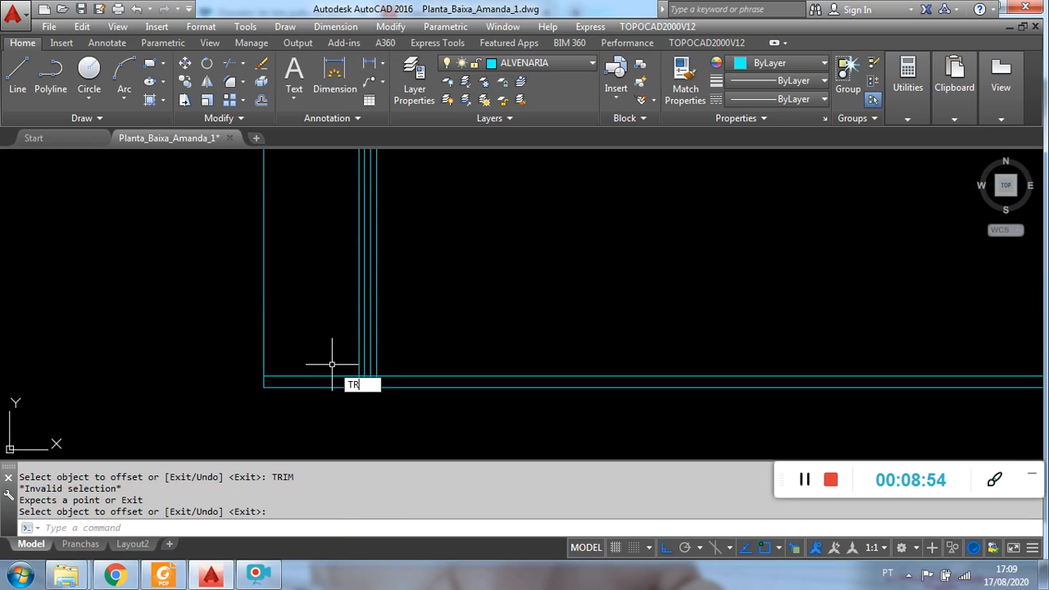
{"action": "key", "text": "Return"}
{"action": "key", "text": "Return"}
{"action": "scroll", "coordinate": [376, 380], "scroll_direction": "up", "scroll_amount": 3}
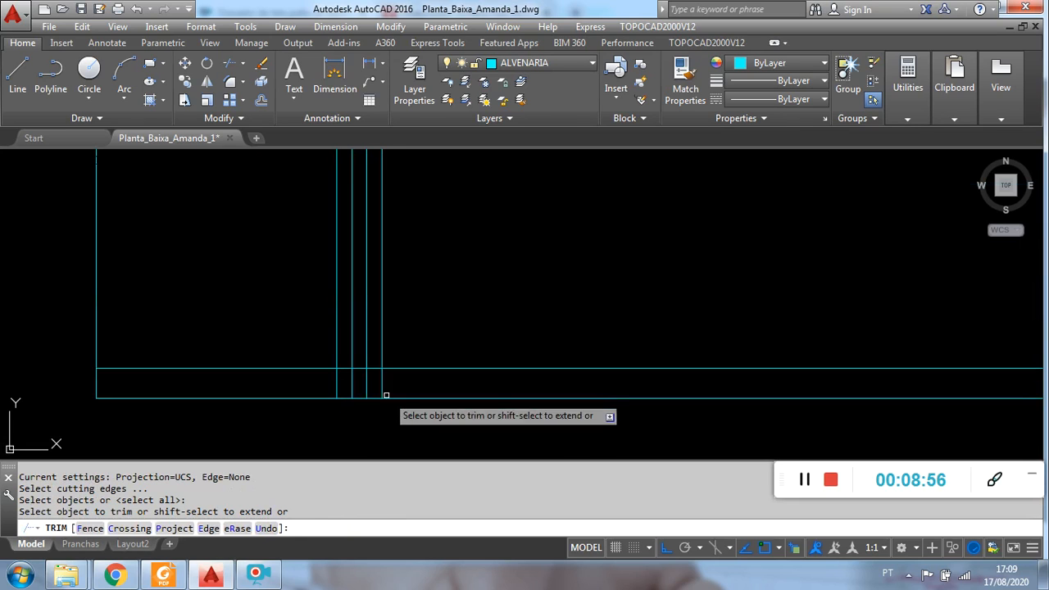
{"action": "left_click", "coordinate": [406, 381]}
{"action": "left_click", "coordinate": [316, 369]}
{"action": "key", "text": "Escape"}
{"action": "scroll", "coordinate": [398, 281], "scroll_direction": "down", "scroll_amount": 4}
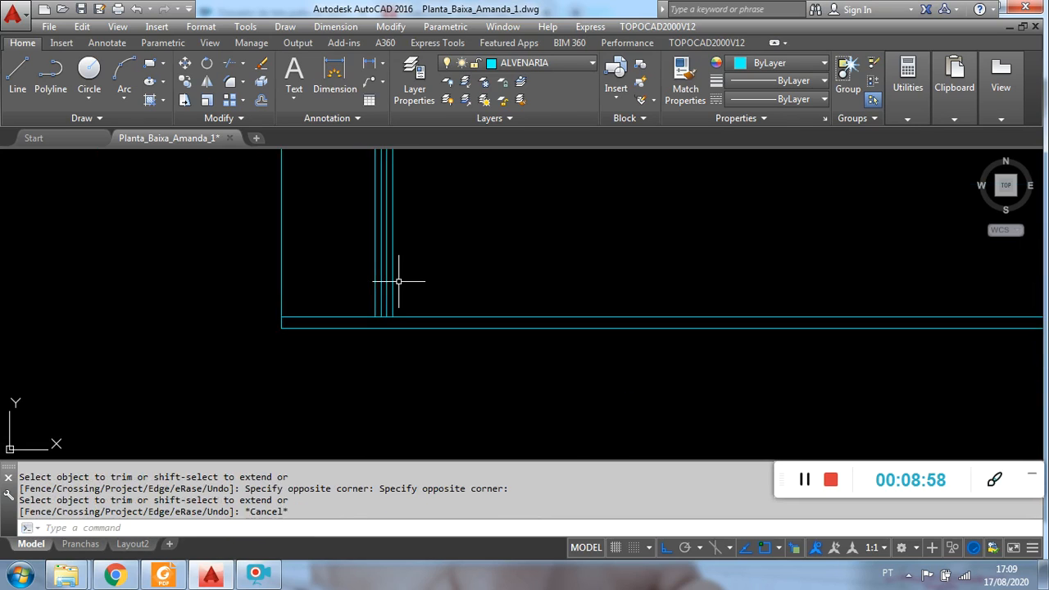
- Assign the two inner gate lines to the ESQUADRIA layer
{"action": "middle_click_drag", "start_coordinate": [358, 237], "coordinate": [351, 350]}
{"action": "middle_click_drag", "start_coordinate": [363, 205], "coordinate": [356, 368]}
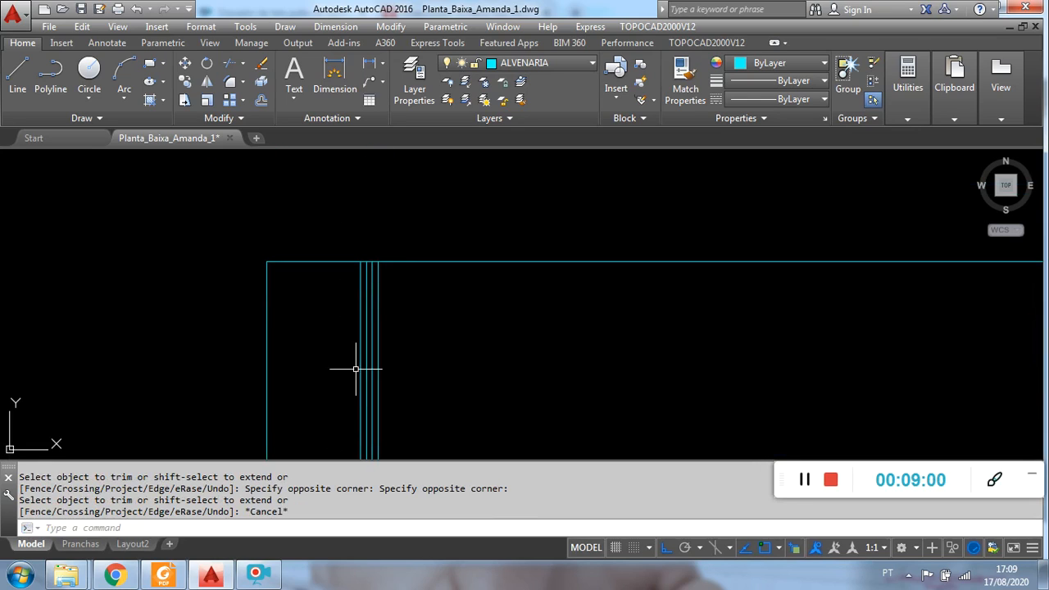
{"action": "scroll", "coordinate": [376, 272], "scroll_direction": "up", "scroll_amount": 4}
{"action": "left_click", "coordinate": [376, 283]}
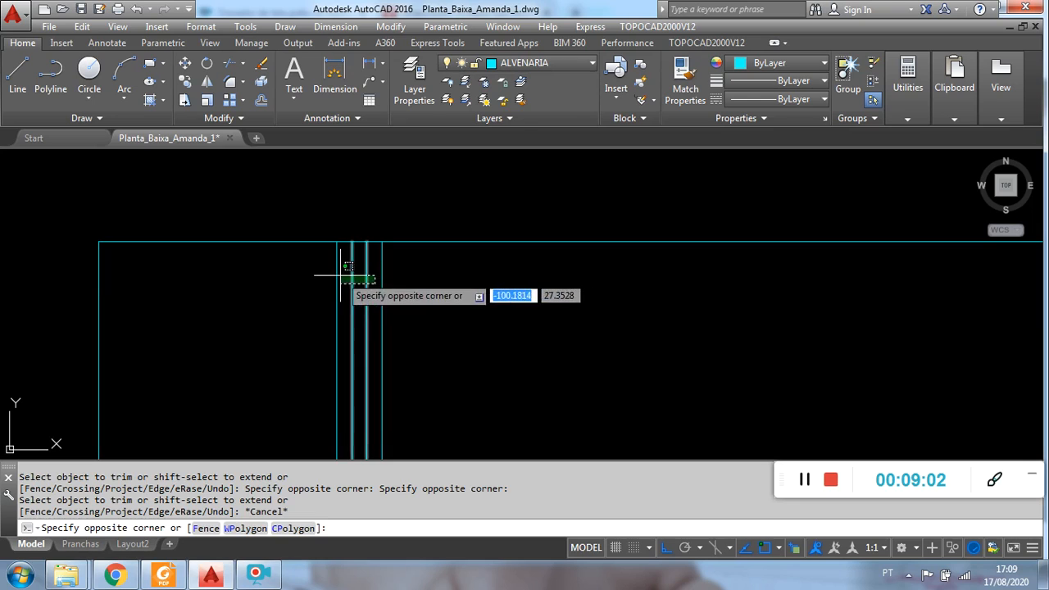
{"action": "left_click", "coordinate": [343, 278]}
{"action": "left_click", "coordinate": [586, 65]}
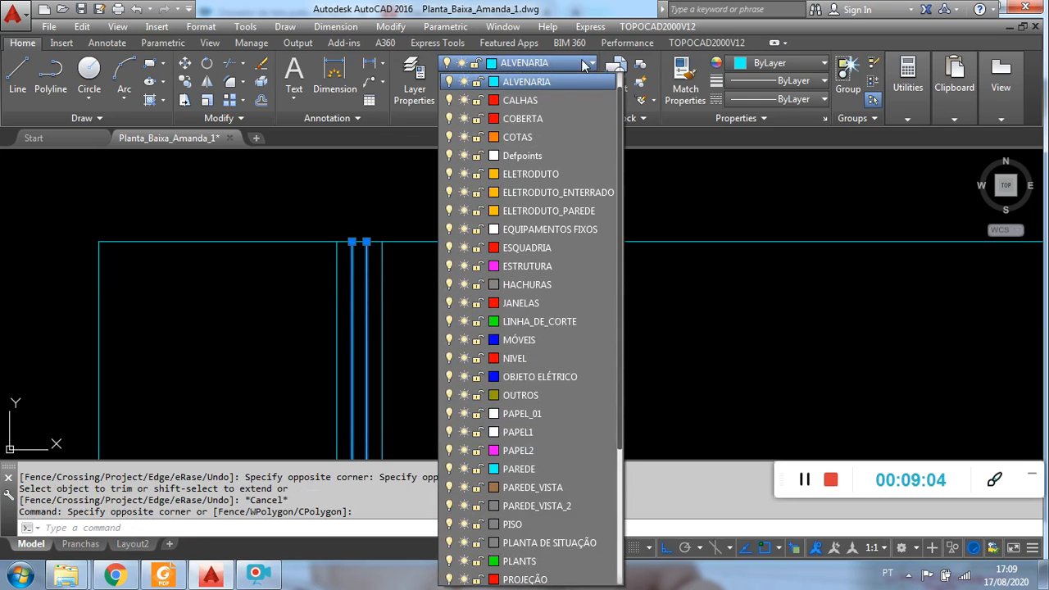
{"action": "left_click", "coordinate": [566, 249]}
{"action": "key", "text": "Escape"}
- Assign the two outer lines of the garage entrance wall to the PAREDE_VISTA layer
{"action": "scroll", "coordinate": [404, 307], "scroll_direction": "down", "scroll_amount": 3}
{"action": "middle_click_drag", "start_coordinate": [404, 306], "coordinate": [405, 229]}
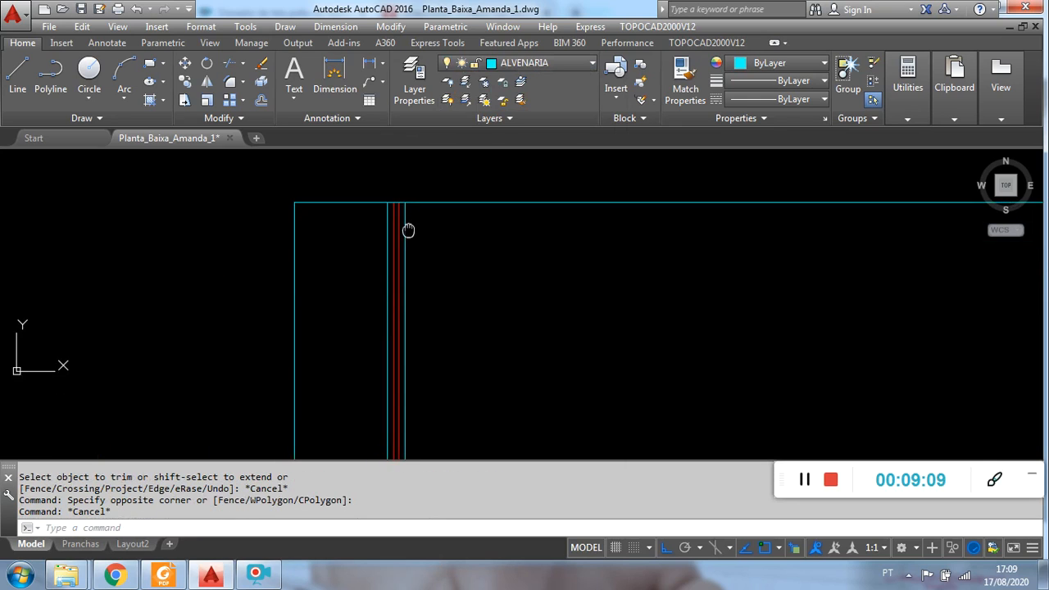
{"action": "scroll", "coordinate": [400, 238], "scroll_direction": "up", "scroll_amount": 2}
{"action": "left_click", "coordinate": [404, 237]}
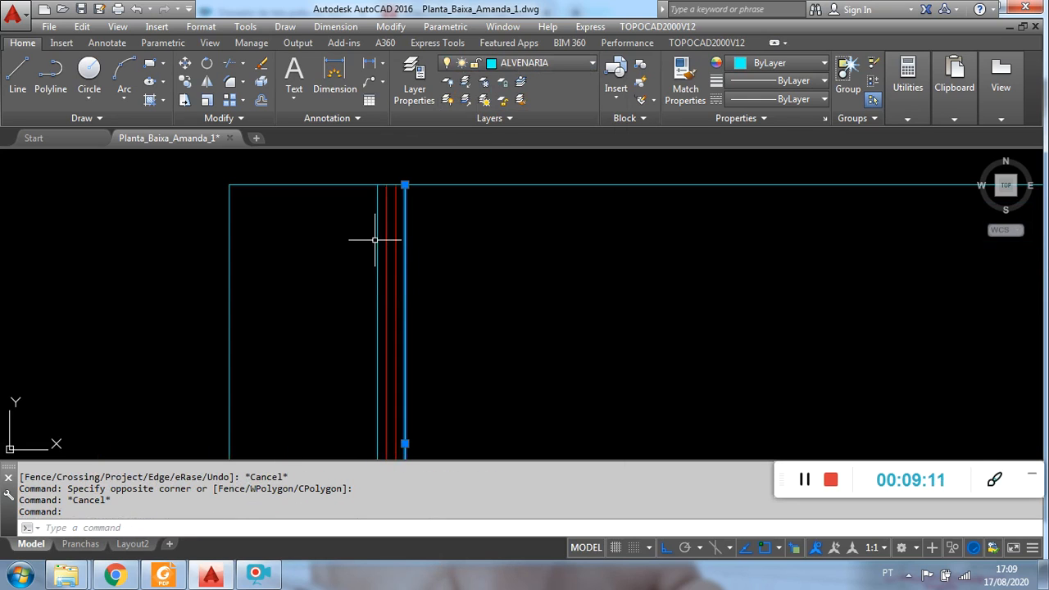
{"action": "left_click", "coordinate": [377, 238]}
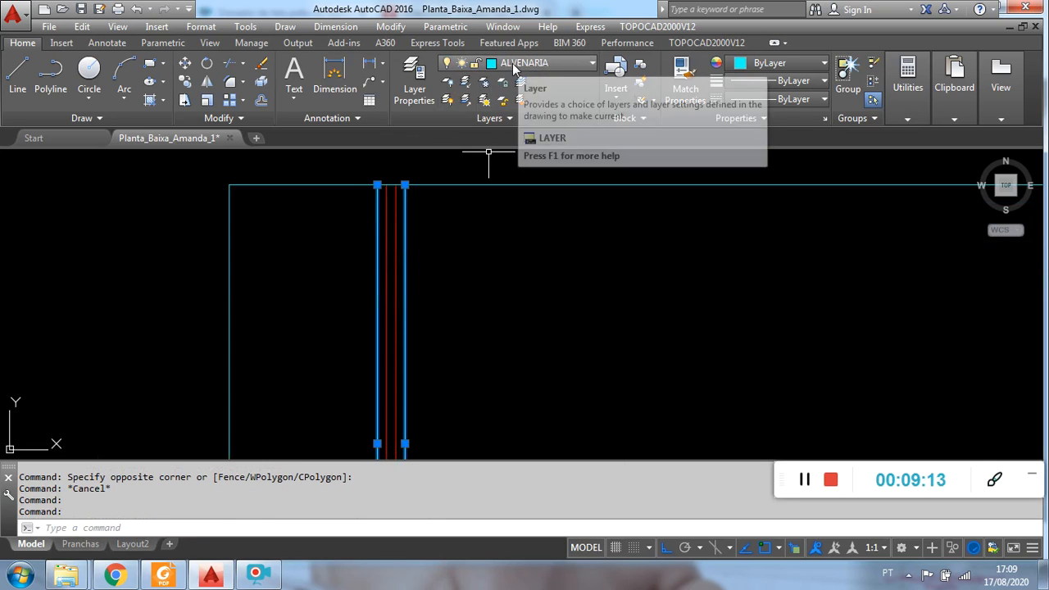
{"action": "left_click", "coordinate": [542, 63]}
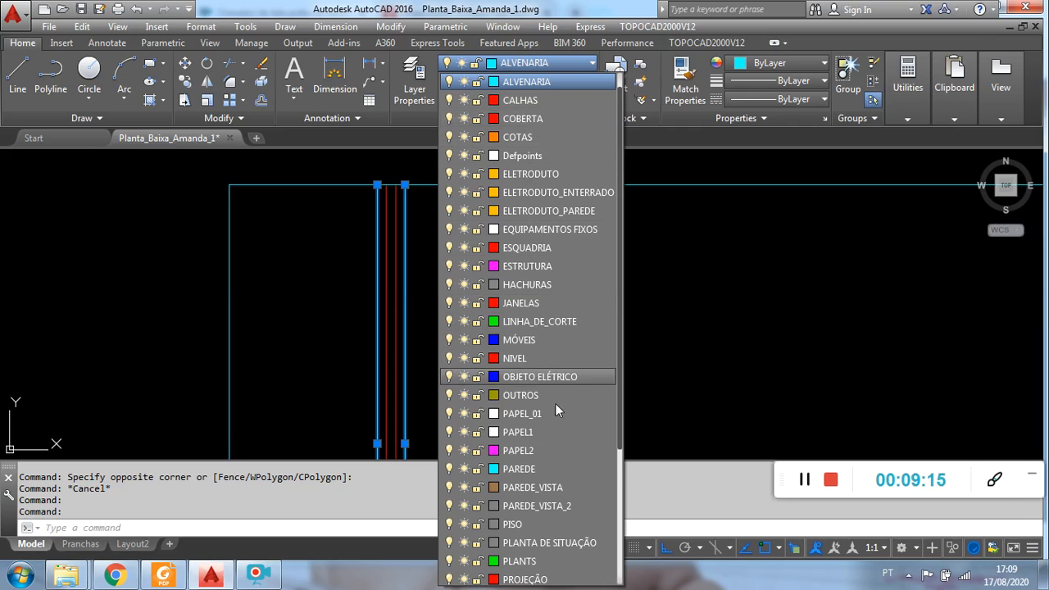
{"action": "left_click", "coordinate": [566, 487]}
{"action": "key", "text": "Escape"}
{"action": "scroll", "coordinate": [488, 328], "scroll_direction": "down", "scroll_amount": 4}
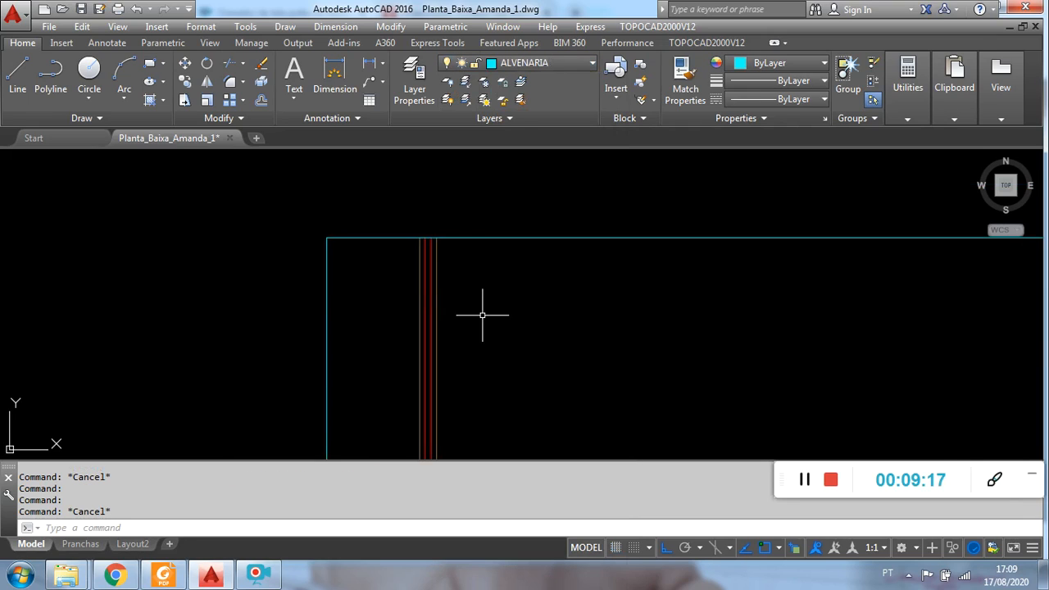
{"action": "mouse_move", "coordinate": [481, 323]}
{"action": "middle_mouse_down"}
{"action": "mouse_move", "coordinate": [466, 293]}
{"action": "mouse_move", "coordinate": [454, 303]}
{"action": "middle_mouse_up"}
{"action": "scroll", "coordinate": [453, 303], "scroll_direction": "up", "scroll_amount": 3}
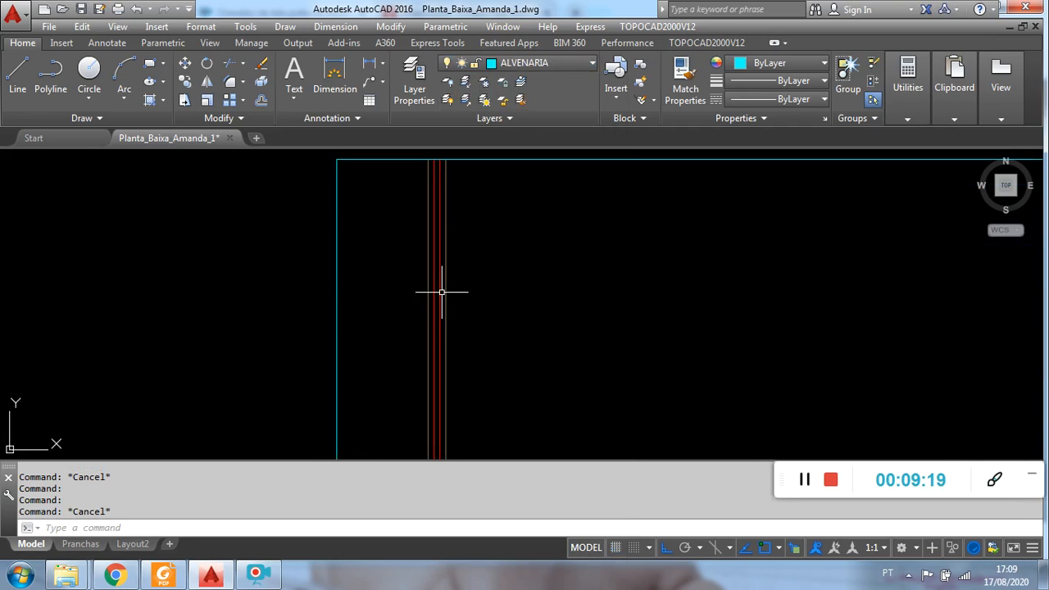
{"action": "scroll", "coordinate": [464, 289], "scroll_direction": "down", "scroll_amount": 1}
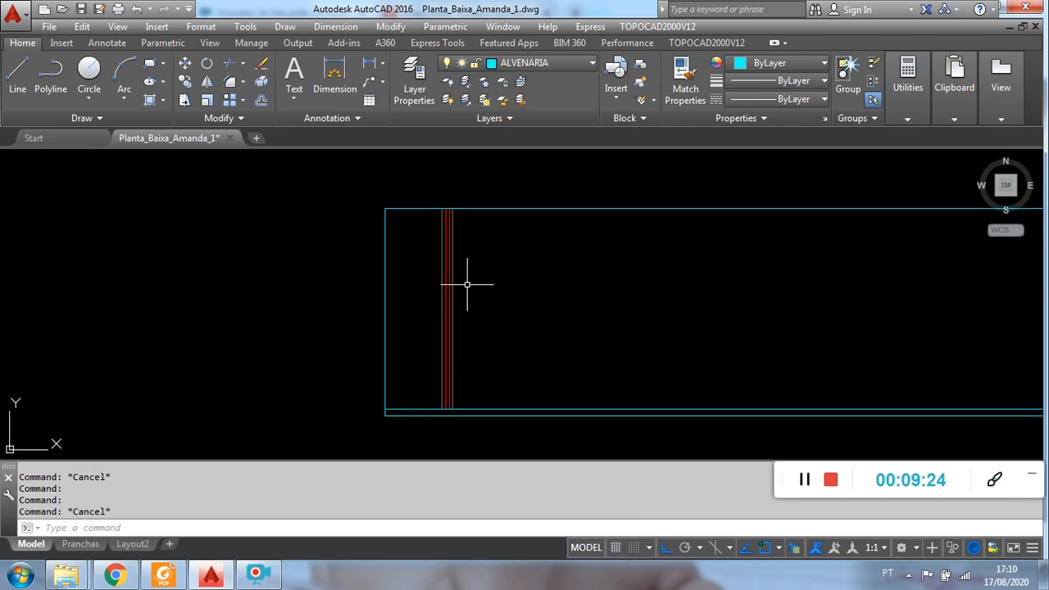
{"action": "mouse_move", "coordinate": [544, 273]}
{"action": "middle_mouse_down"}
{"action": "mouse_move", "coordinate": [428, 280]}
{"action": "mouse_move", "coordinate": [448, 276]}
{"action": "middle_mouse_up"}
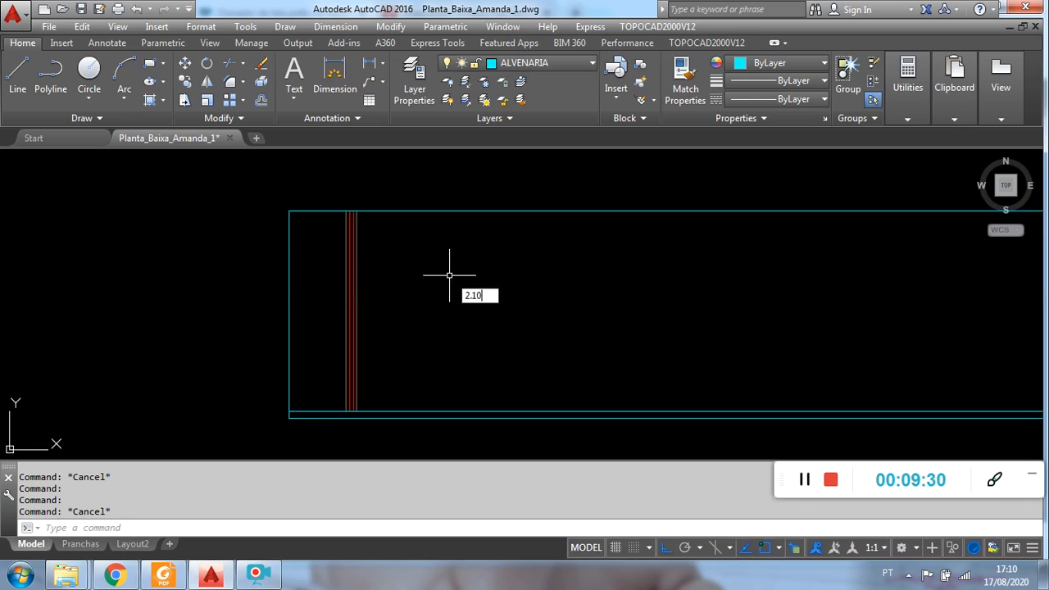
{"action": "type", "text": "2.10"}
{"action": "key", "text": "Return"}
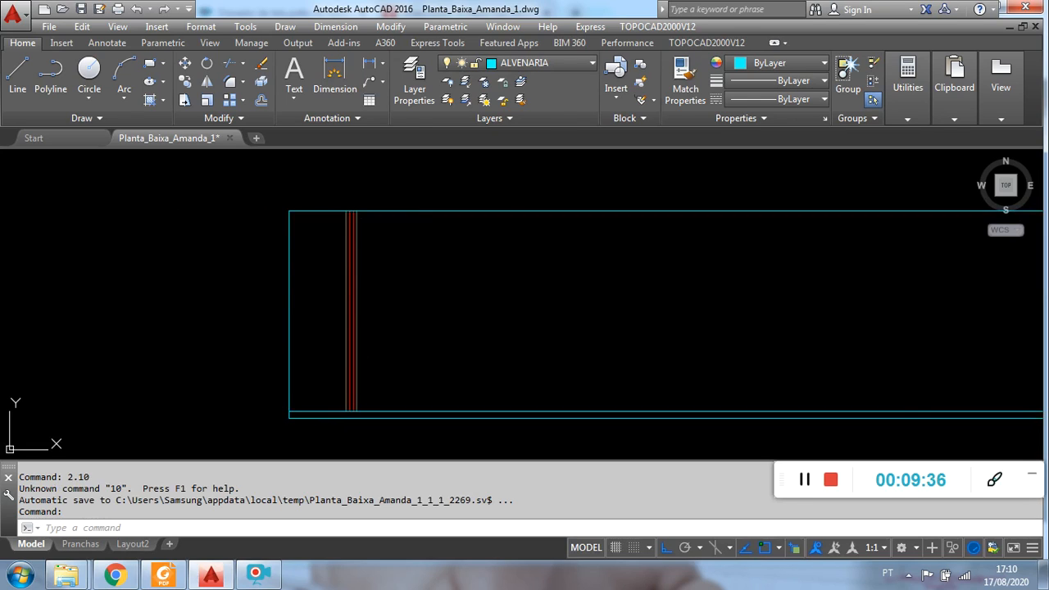
{"action": "type", "text": "2.10"}
{"action": "key", "text": "Return"}
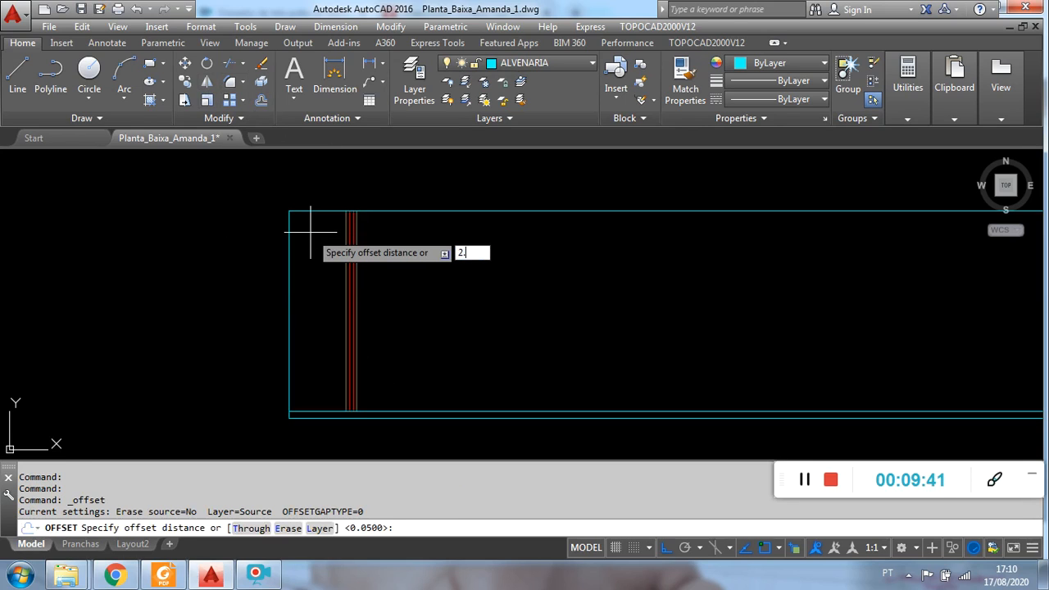
- Offset the upper floor line 2.10 upward to mark the height of the garage gate
{"action": "type", "text": "2.10"}
{"action": "key", "text": "Return"}
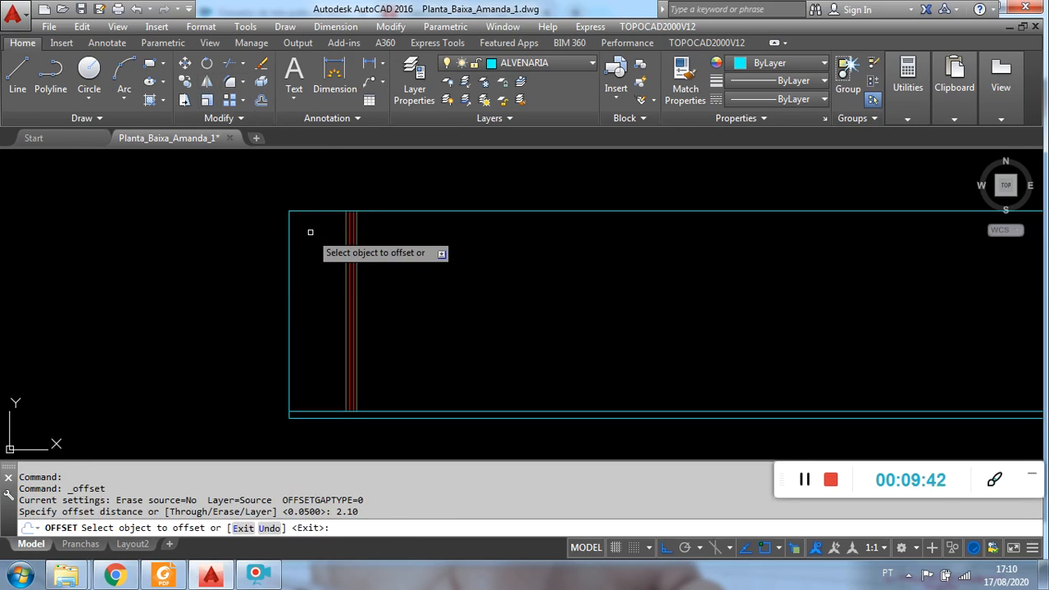
{"action": "left_click", "coordinate": [422, 412]}
{"action": "left_click", "coordinate": [418, 349]}
{"action": "key", "text": "Escape"}
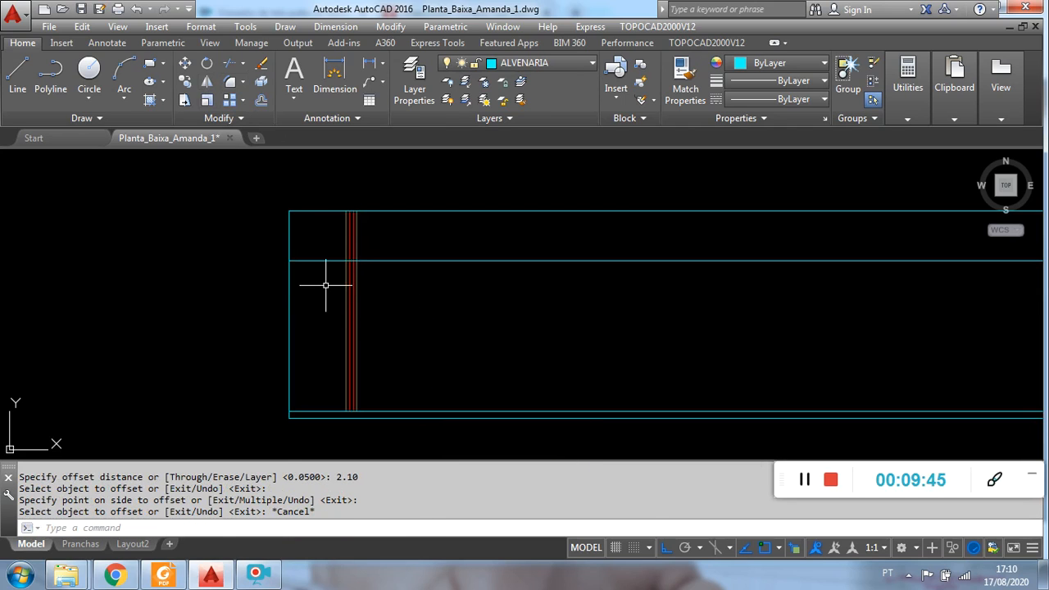
- Trim the gate height line on both sides of the garage entrance wall, keeping only the piece within the wall thickness
{"action": "type", "text": "TRIM"}
{"action": "key", "text": "Return"}
{"action": "key", "text": "Return"}
{"action": "left_click", "coordinate": [324, 284]}
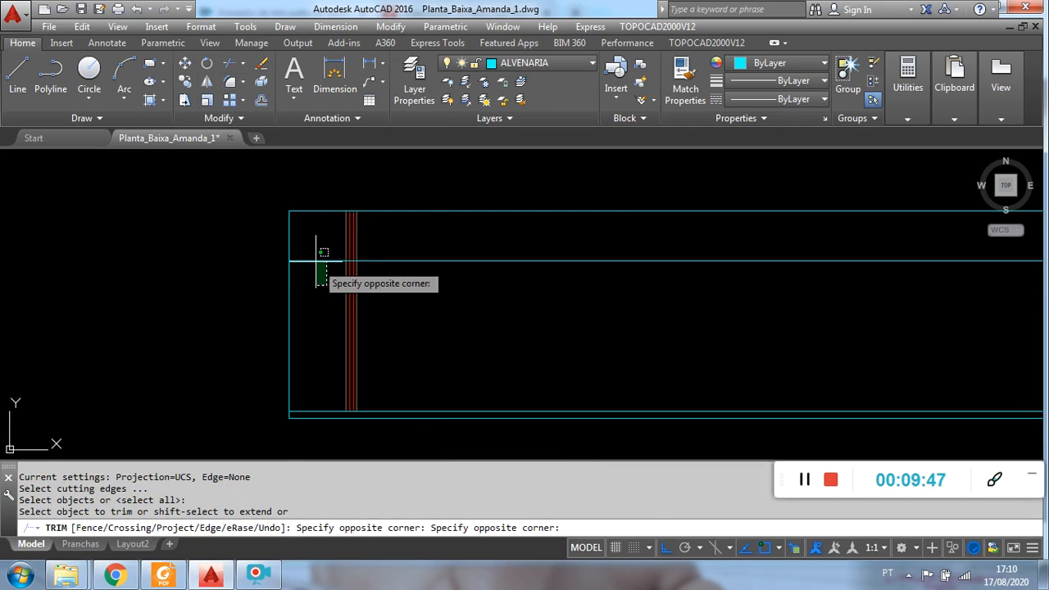
{"action": "left_click", "coordinate": [483, 289]}
{"action": "left_click", "coordinate": [441, 250]}
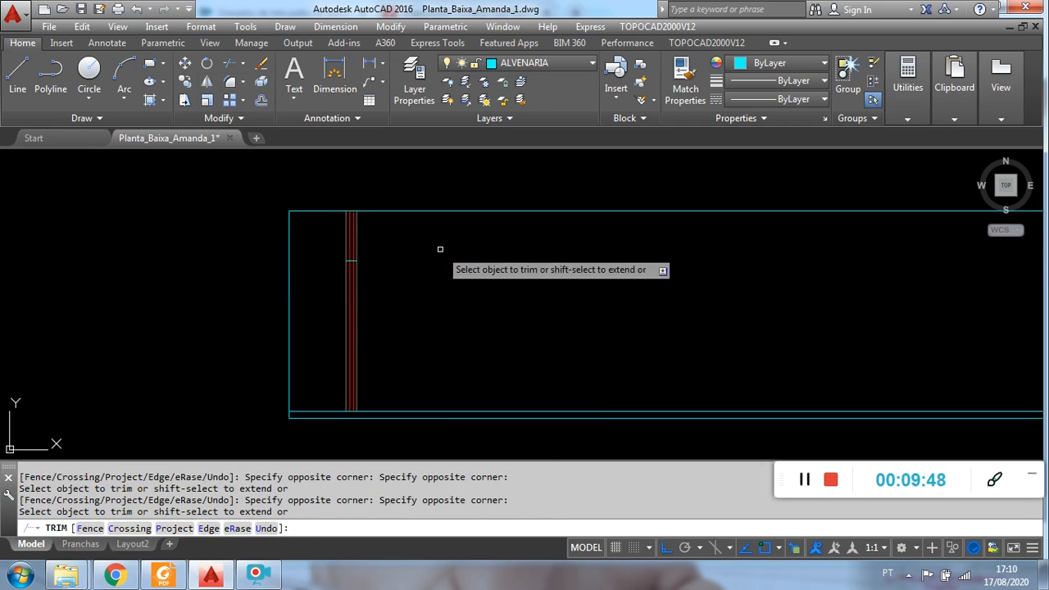
{"action": "scroll", "coordinate": [437, 278], "scroll_direction": "down", "scroll_amount": 2}
{"action": "scroll", "coordinate": [377, 275], "scroll_direction": "up", "scroll_amount": 3}
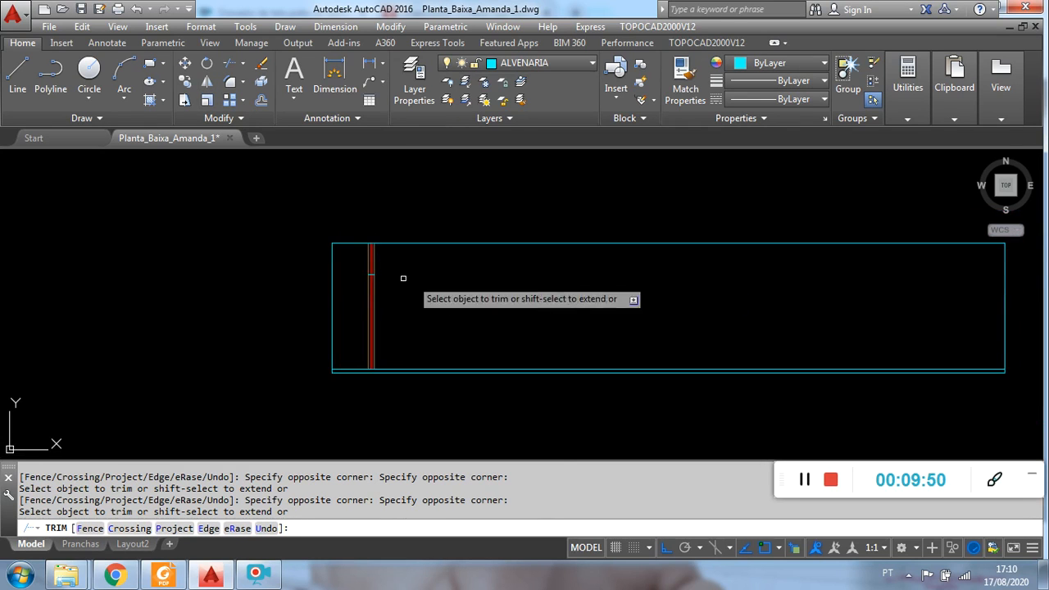
- Match the short gate height line's properties to those of the inner gate lines
{"action": "scroll", "coordinate": [373, 279], "scroll_direction": "up", "scroll_amount": 5}
{"action": "key", "text": "Escape"}
{"action": "left_click", "coordinate": [389, 277]}
{"action": "left_click", "coordinate": [382, 255]}
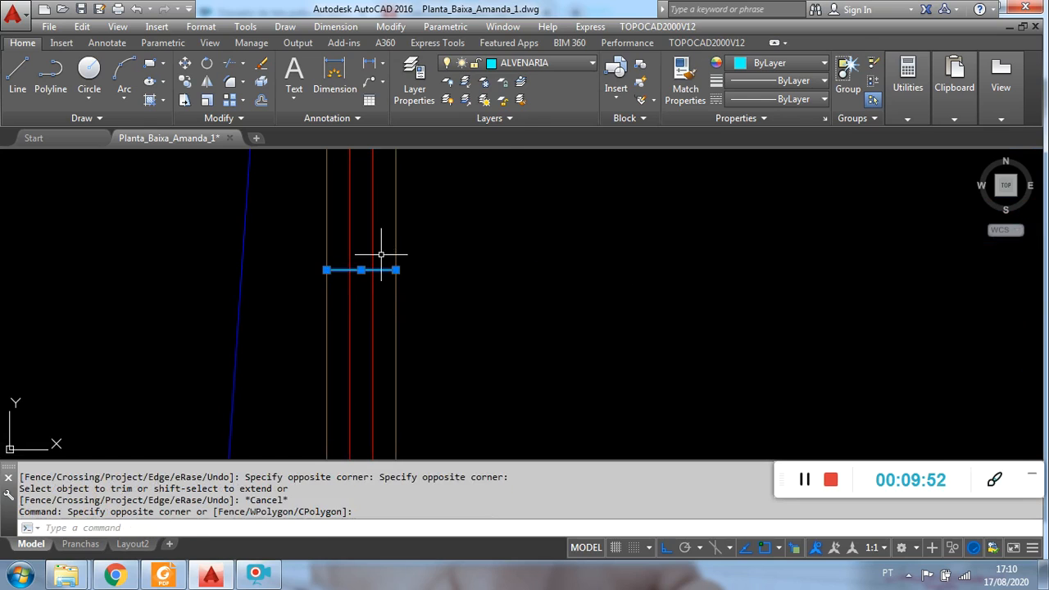
{"action": "key", "text": "Escape"}
{"action": "left_click", "coordinate": [686, 81]}
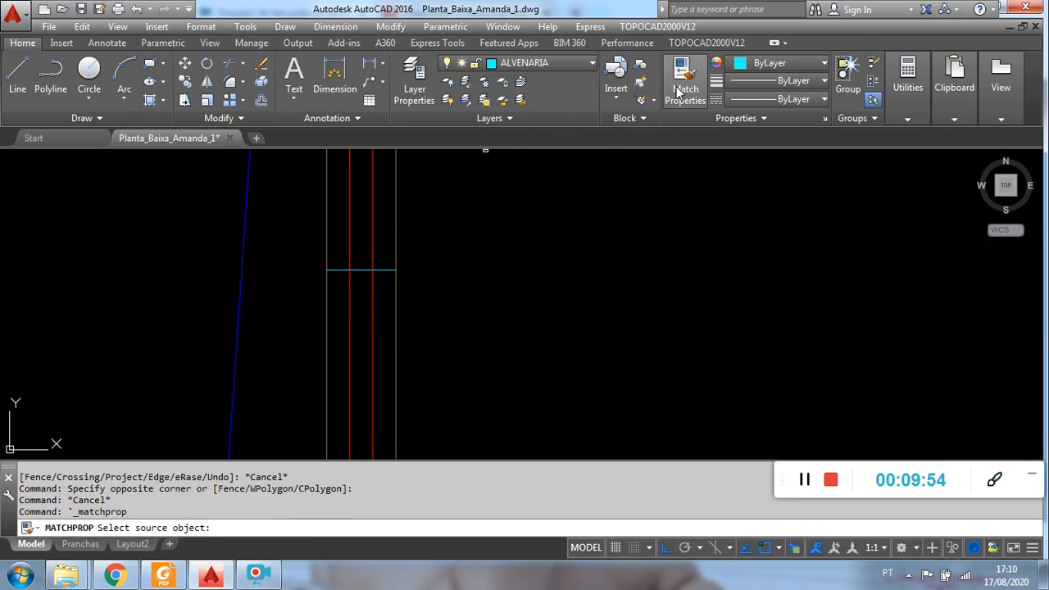
{"action": "left_click", "coordinate": [375, 250]}
{"action": "left_click", "coordinate": [382, 269]}
{"action": "key", "text": "Escape"}
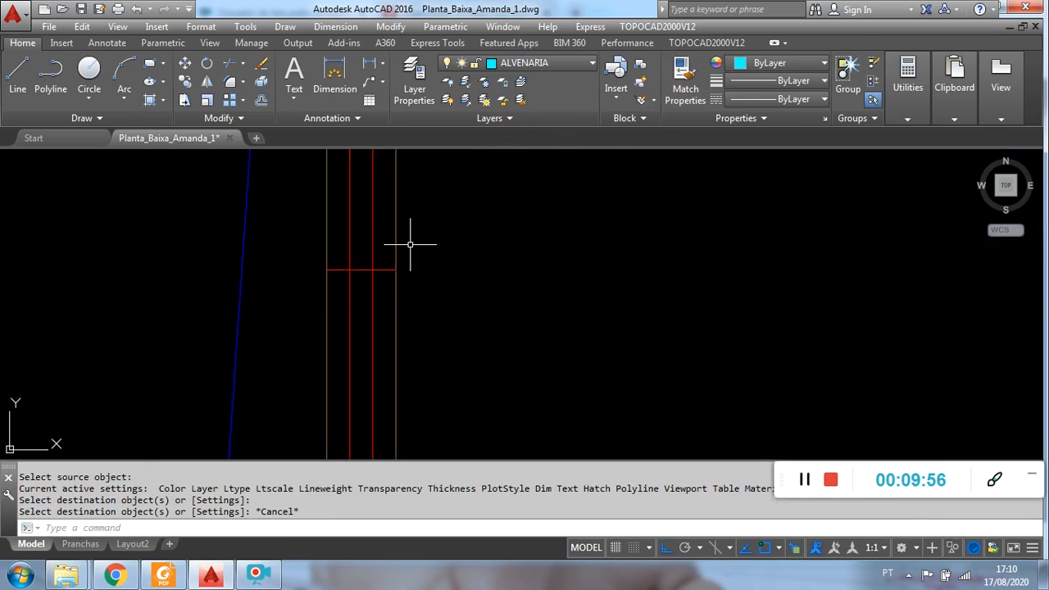
- Trim away the parts of the two inner gate lines above the gate height line
{"action": "key", "text": "Return"}
{"action": "key", "text": "Return"}
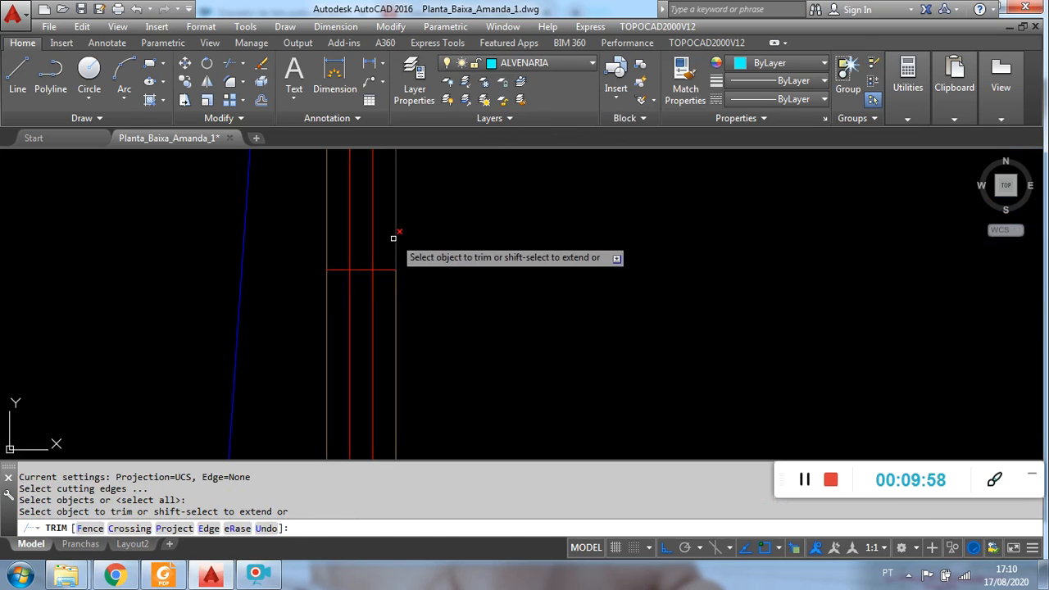
{"action": "left_click", "coordinate": [391, 229]}
{"action": "left_click", "coordinate": [342, 238]}
{"action": "scroll", "coordinate": [423, 232], "scroll_direction": "down", "scroll_amount": 4}
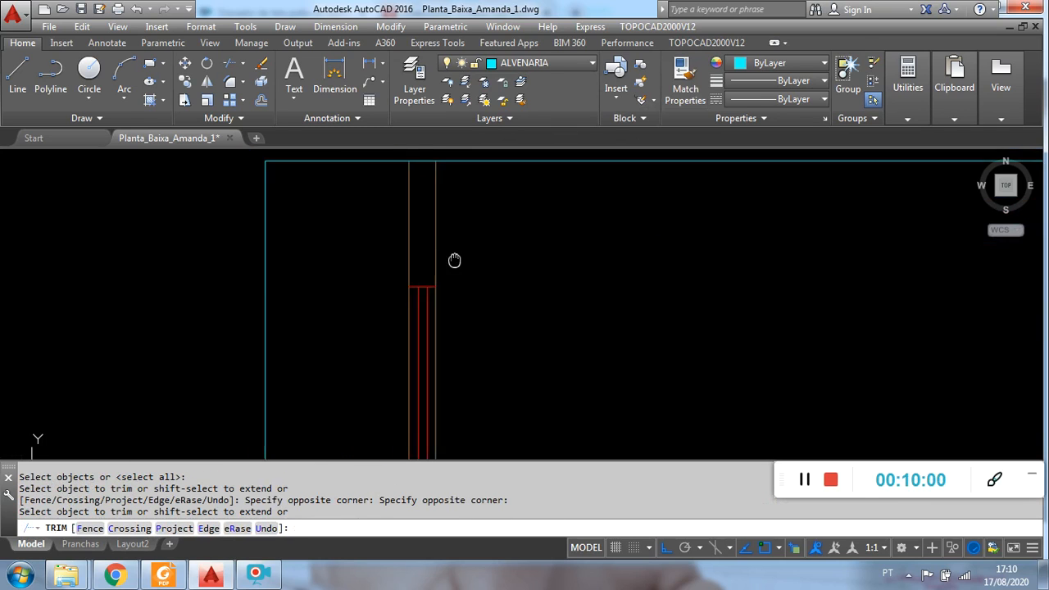
{"action": "key", "text": "Escape"}
- Break the left outer line of the garage entrance wall at a point just above the gate height line
{"action": "scroll", "coordinate": [453, 312], "scroll_direction": "down", "scroll_amount": 2}
{"action": "middle_click_drag", "start_coordinate": [456, 308], "coordinate": [450, 235]}
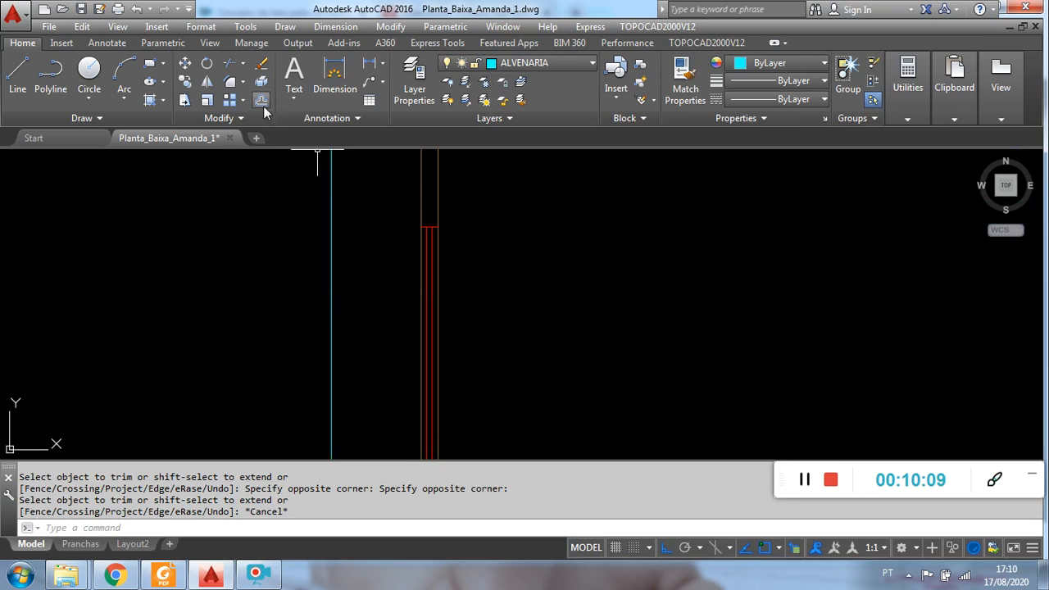
{"action": "left_click", "coordinate": [231, 121]}
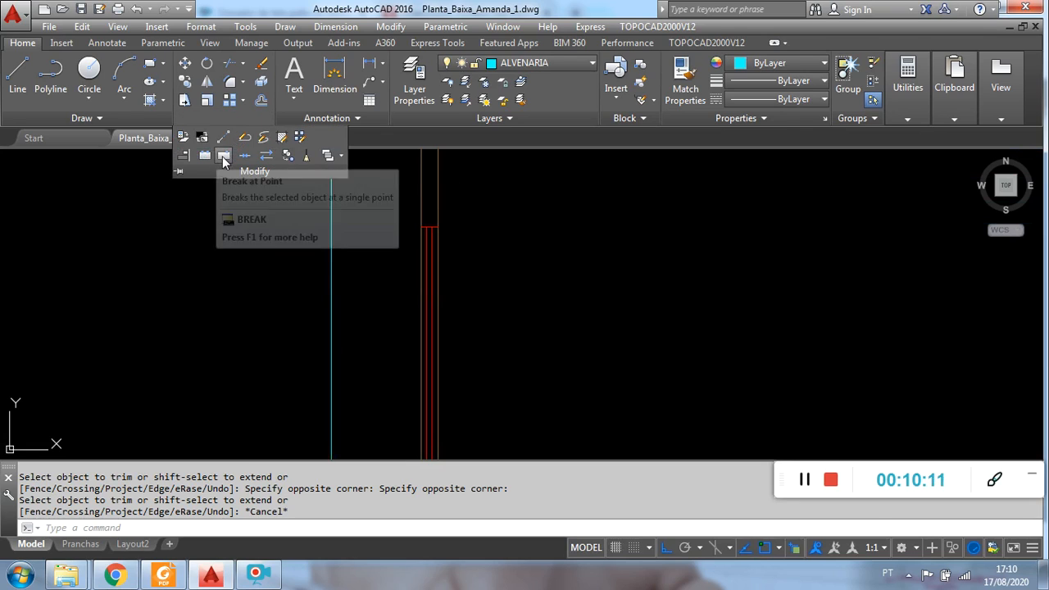
{"action": "left_click", "coordinate": [222, 157]}
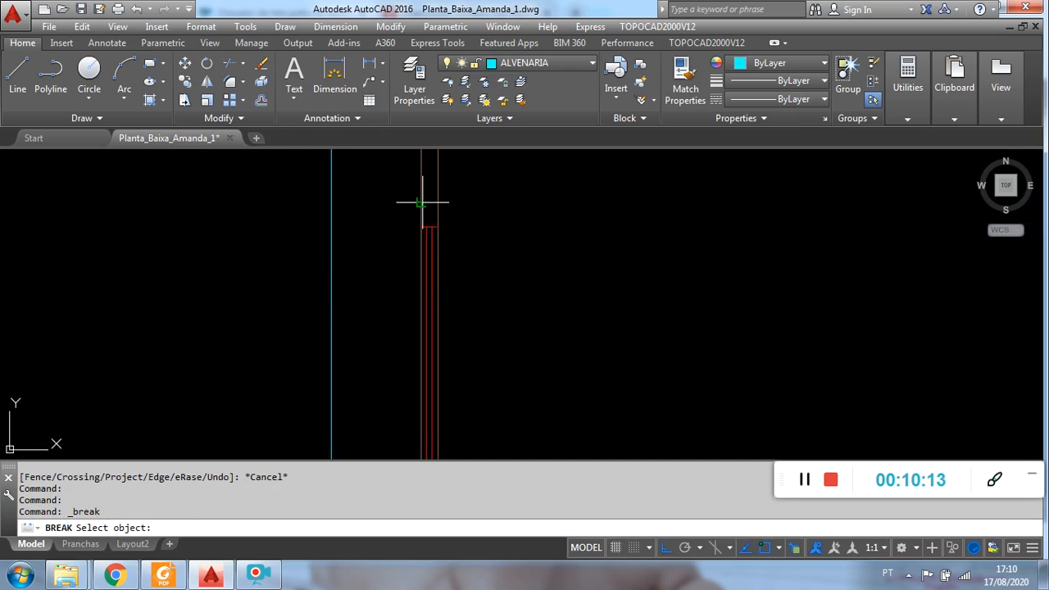
{"action": "left_click", "coordinate": [423, 209]}
{"action": "left_click", "coordinate": [437, 198]}
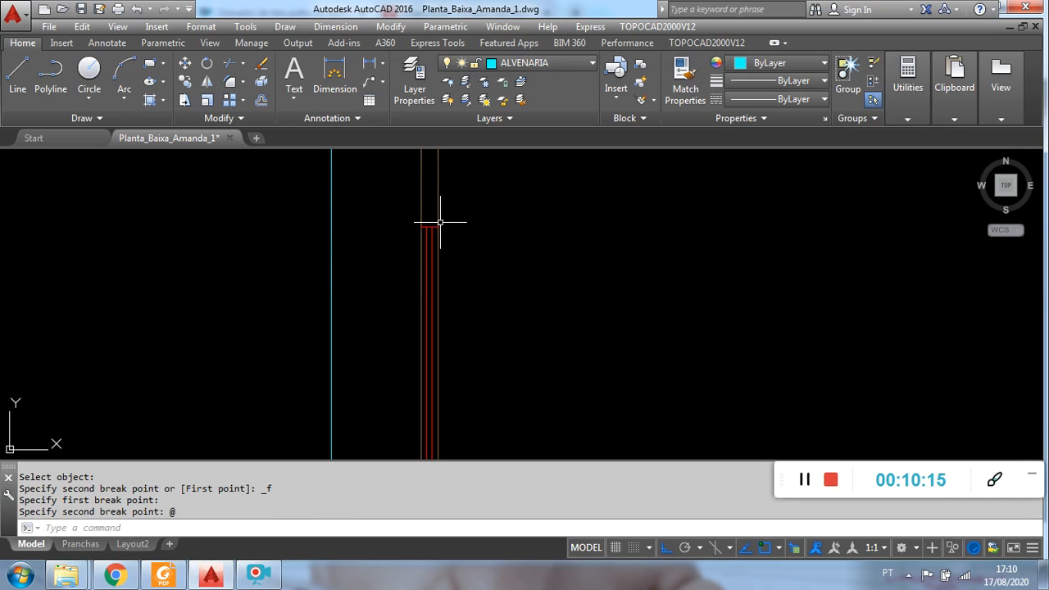
{"action": "key", "text": "Escape"}
- Break the right outer line of the garage entrance wall at its intersection with the gate height line
{"action": "left_click", "coordinate": [440, 223]}
{"action": "left_click", "coordinate": [433, 209]}
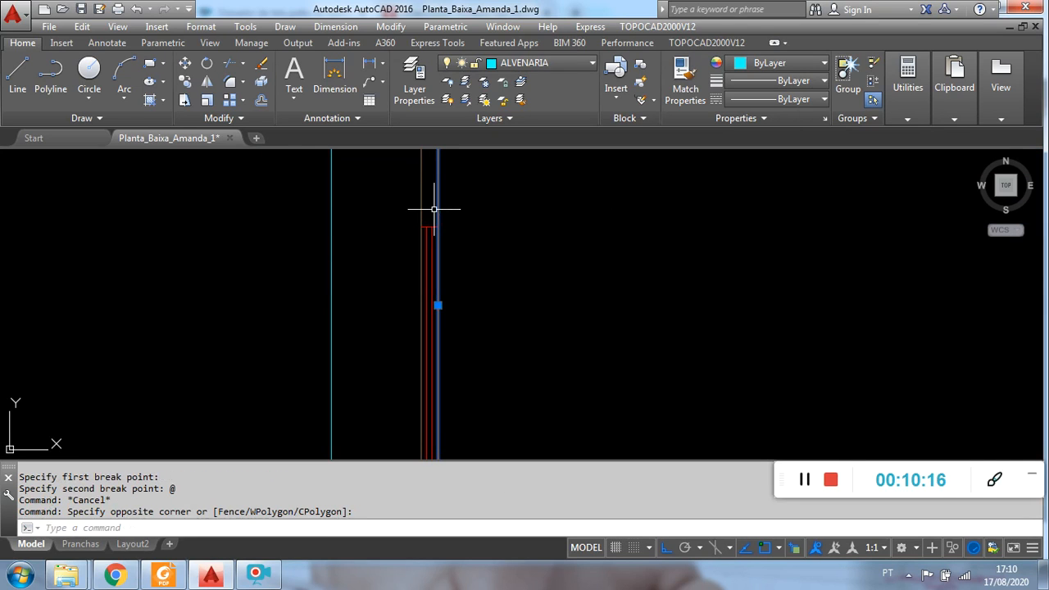
{"action": "left_click", "coordinate": [205, 119]}
{"action": "left_click", "coordinate": [224, 155]}
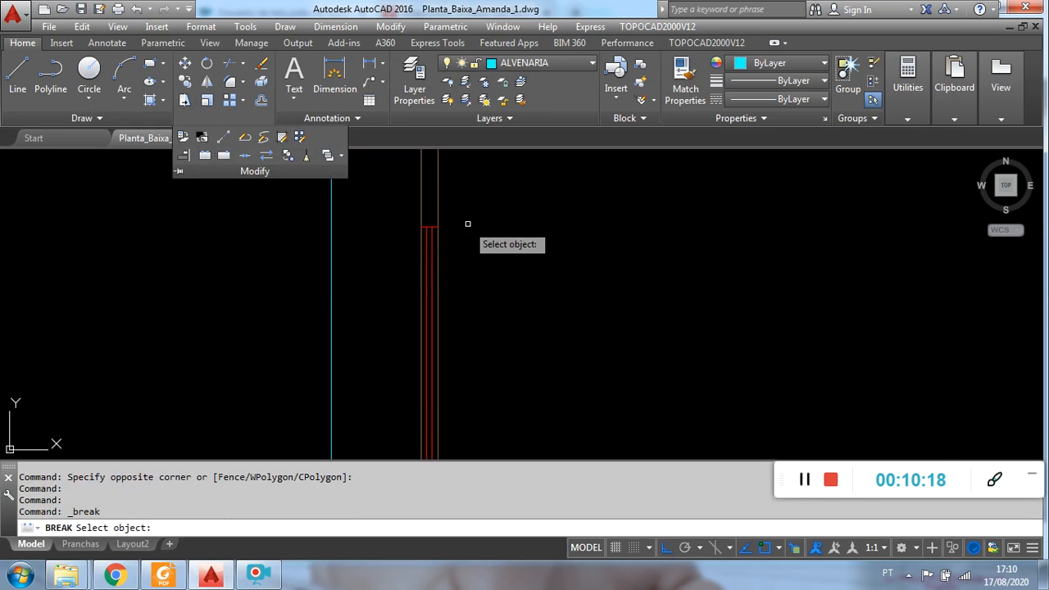
{"action": "left_click", "coordinate": [438, 213]}
{"action": "left_click", "coordinate": [437, 226]}
{"action": "key", "text": "Escape"}
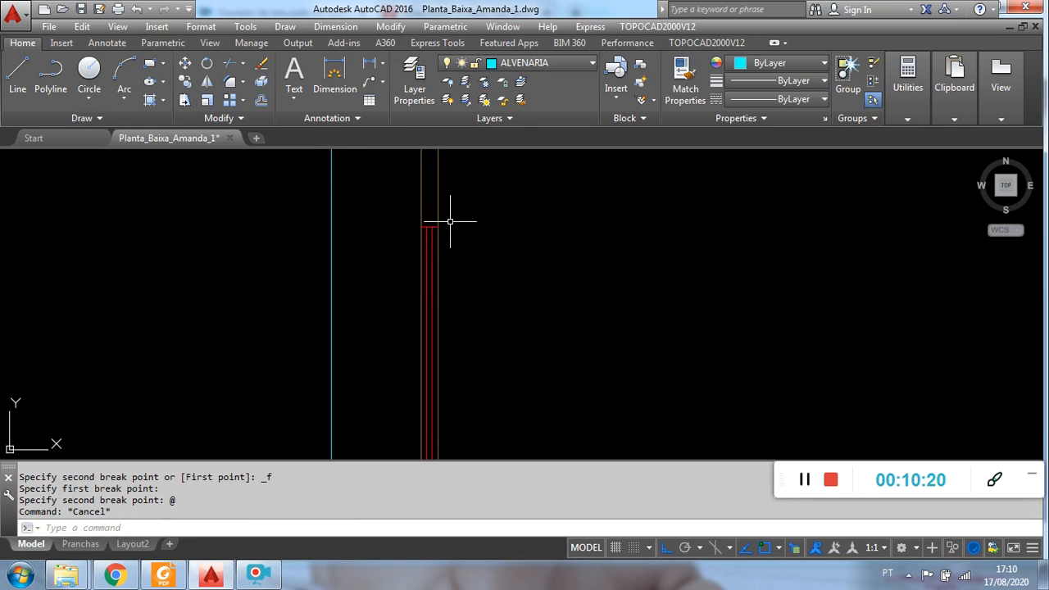
{"action": "left_click", "coordinate": [434, 205]}
{"action": "key", "text": "Escape"}
{"action": "right_click", "coordinate": [382, 203]}
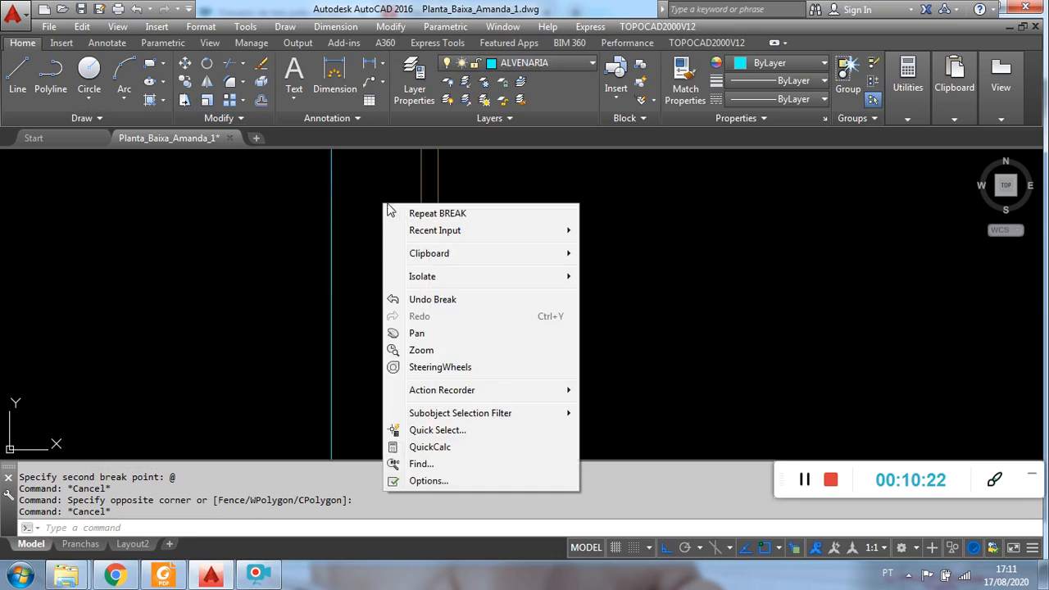
{"action": "left_click", "coordinate": [403, 212]}
{"action": "key", "text": "Escape"}
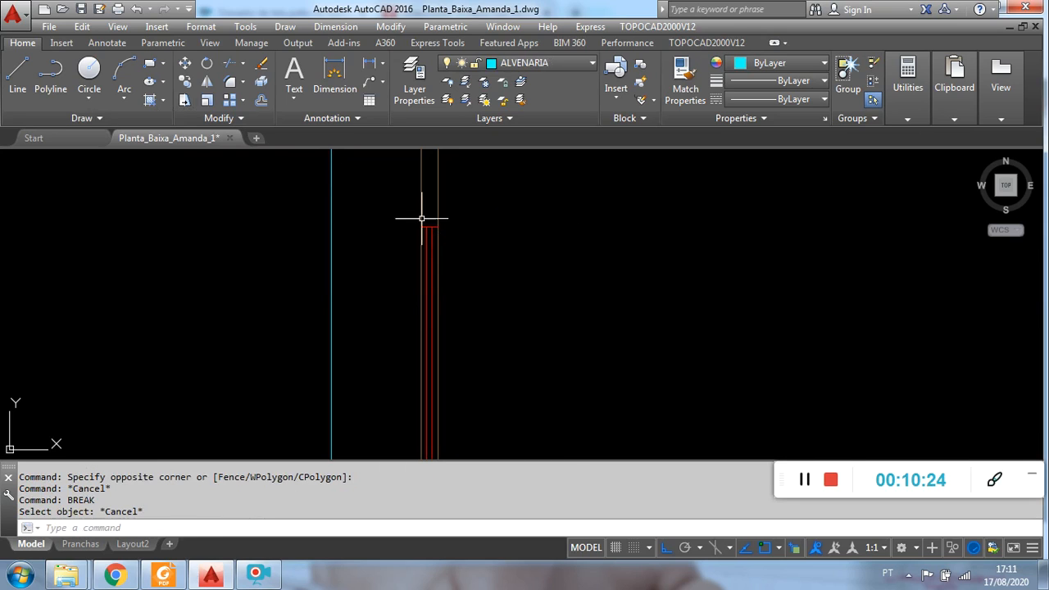
- Stretch the facing ends of the broken left wall line's two pieces so they meet at the gate height line
{"action": "left_click", "coordinate": [421, 211]}
{"action": "left_click", "coordinate": [421, 202]}
{"action": "left_click", "coordinate": [421, 225]}
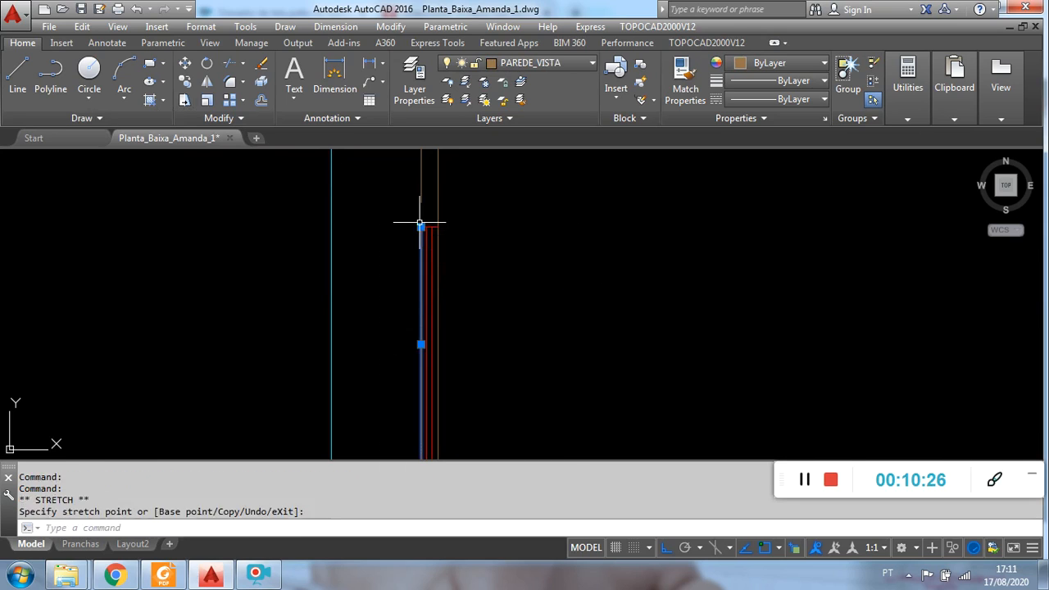
{"action": "key", "text": "Escape"}
{"action": "left_click", "coordinate": [426, 195]}
{"action": "left_click", "coordinate": [419, 197]}
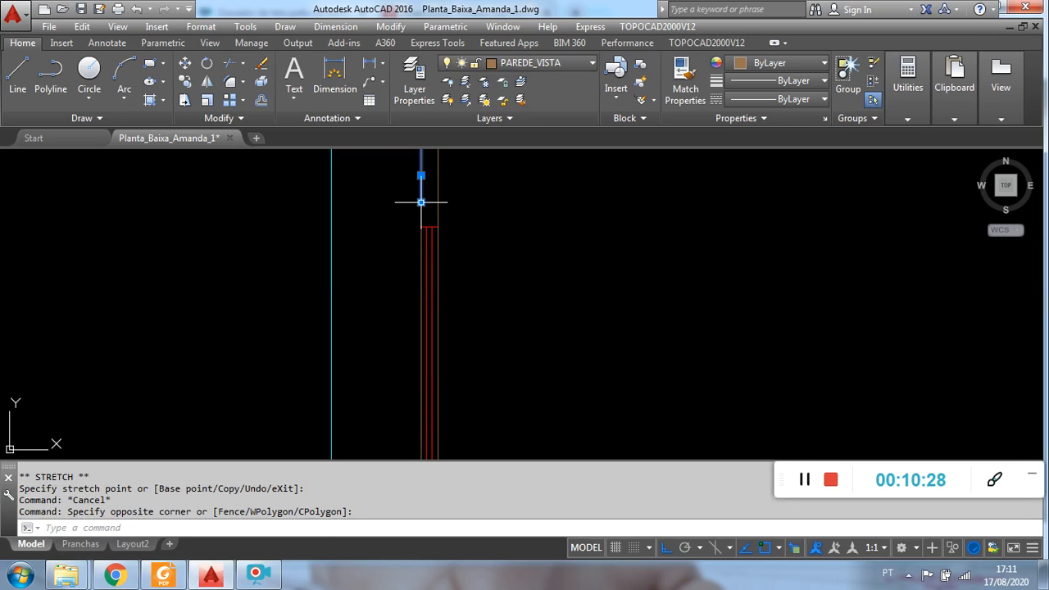
{"action": "left_click", "coordinate": [421, 201]}
{"action": "key", "text": "Escape"}
- Put the two outer wall line pieces above the gate on the ALVENARIA layer
{"action": "left_click", "coordinate": [445, 205]}
{"action": "left_click", "coordinate": [403, 192]}
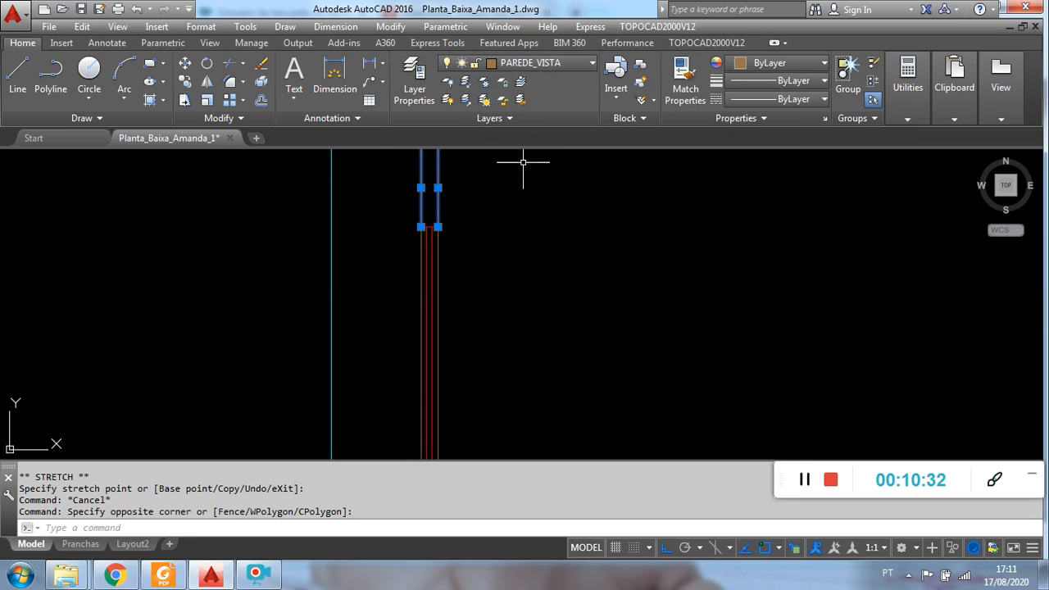
{"action": "scroll", "coordinate": [520, 164], "scroll_direction": "down", "scroll_amount": 2}
{"action": "middle_click_drag", "start_coordinate": [520, 166], "coordinate": [471, 338]}
{"action": "scroll", "coordinate": [462, 281], "scroll_direction": "down", "scroll_amount": 3}
{"action": "middle_click_drag", "start_coordinate": [461, 281], "coordinate": [466, 363]}
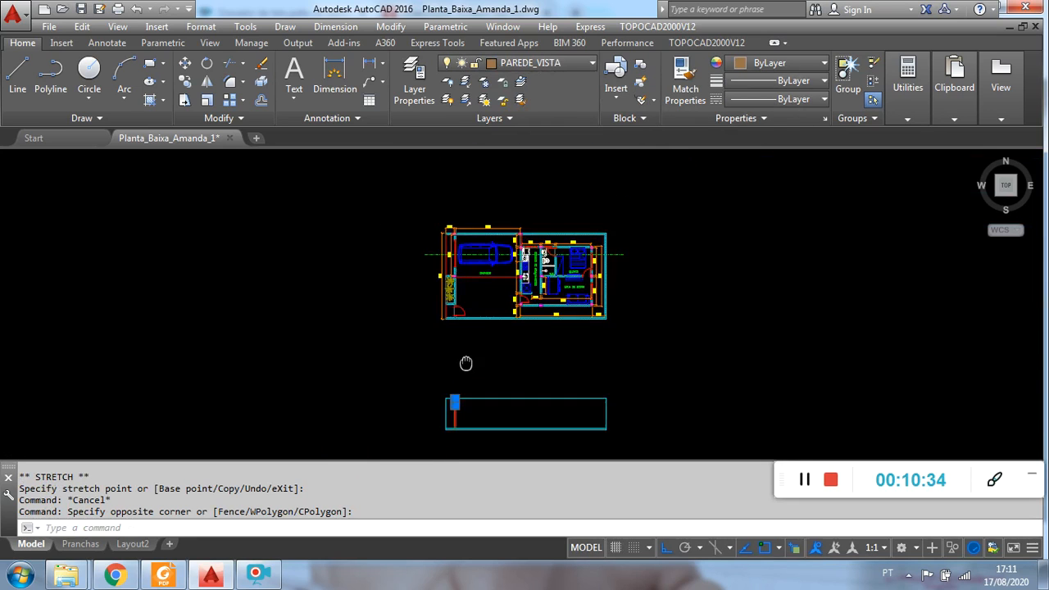
{"action": "scroll", "coordinate": [417, 270], "scroll_direction": "up", "scroll_amount": 5}
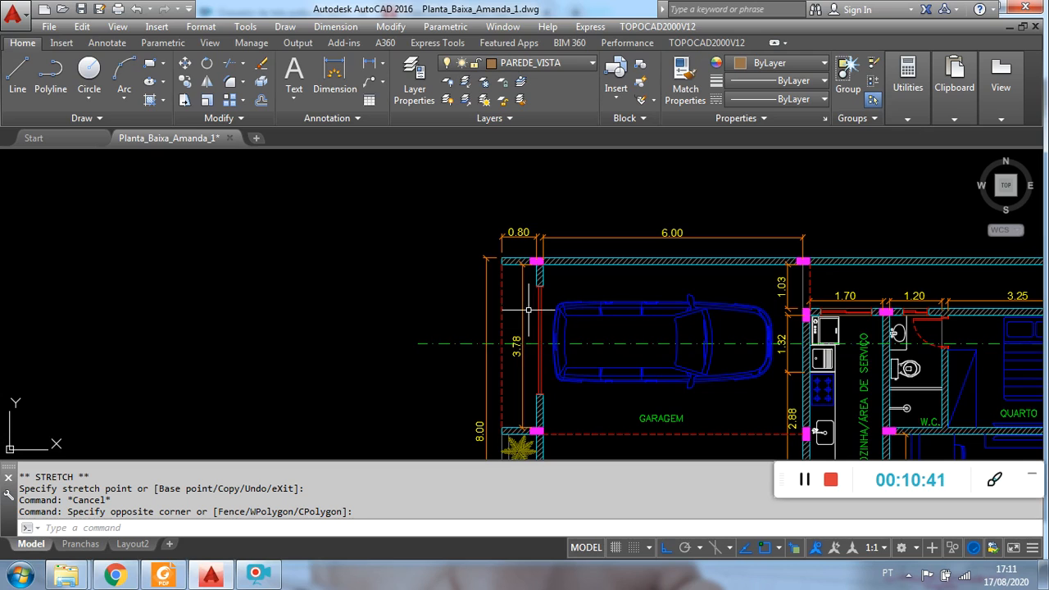
{"action": "scroll", "coordinate": [532, 344], "scroll_direction": "down", "scroll_amount": 5}
{"action": "scroll", "coordinate": [468, 300], "scroll_direction": "up", "scroll_amount": 10}
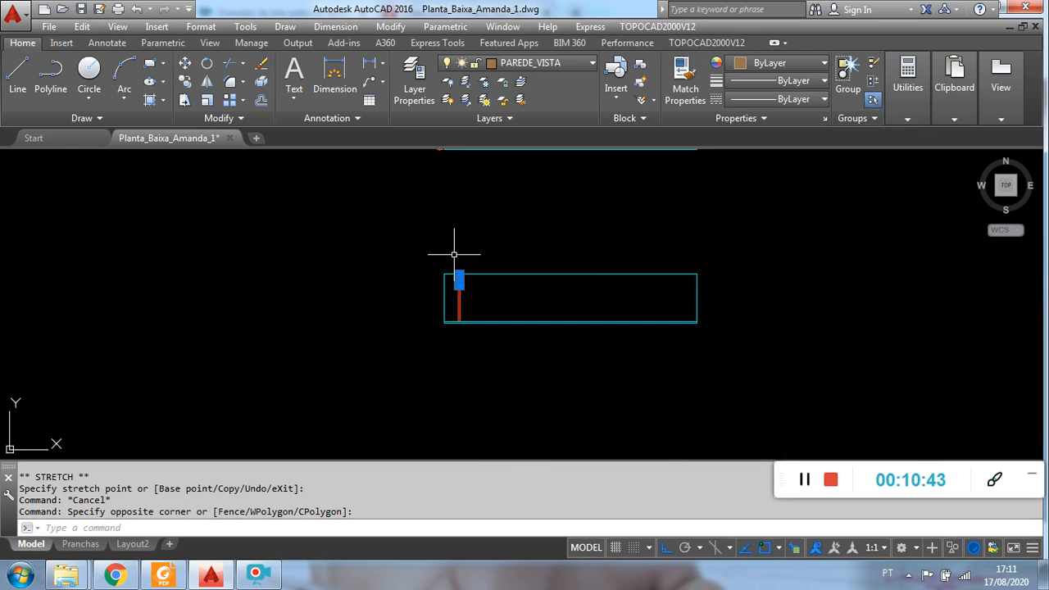
{"action": "scroll", "coordinate": [469, 290], "scroll_direction": "up", "scroll_amount": 2}
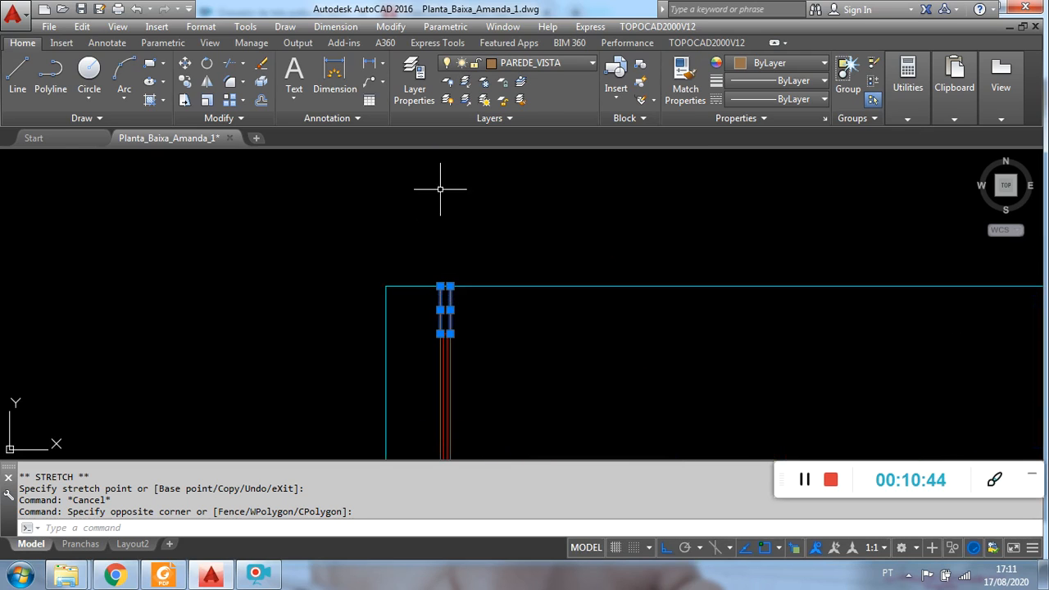
{"action": "left_click", "coordinate": [567, 64]}
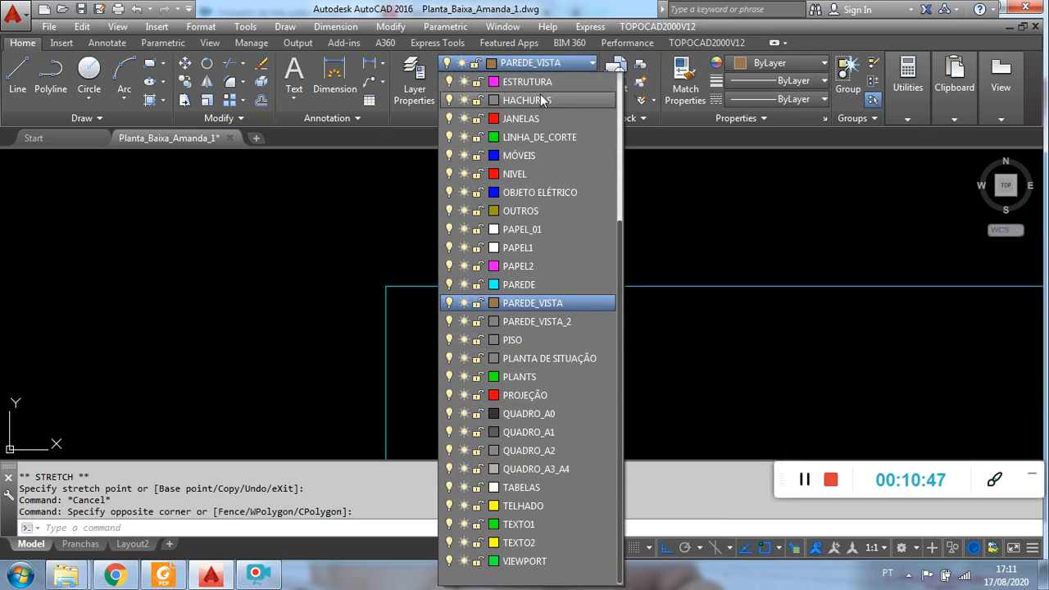
{"action": "scroll", "coordinate": [537, 197], "scroll_direction": "up", "scroll_amount": 4}
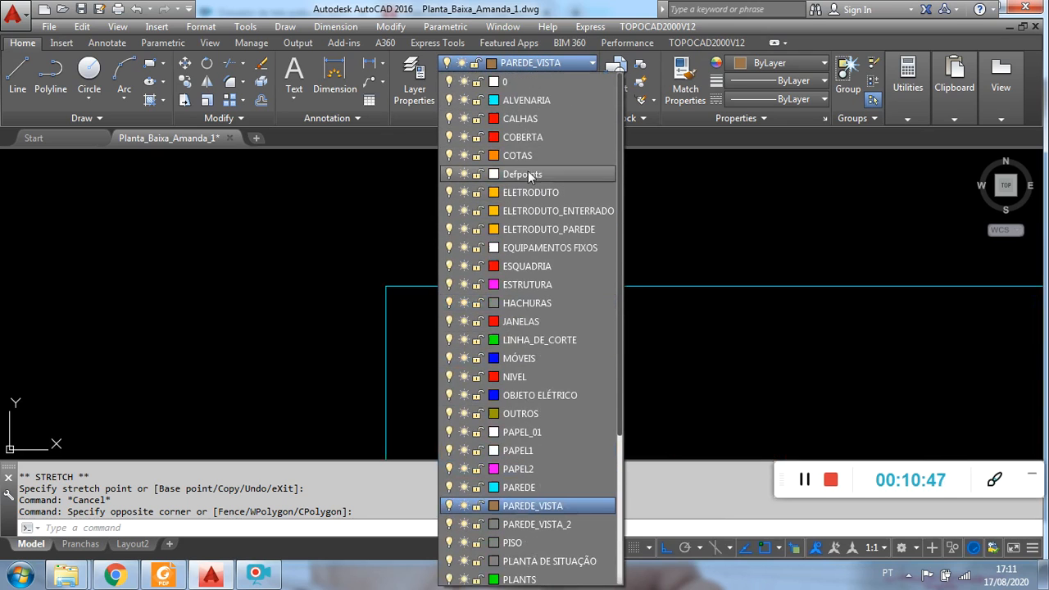
{"action": "left_click", "coordinate": [533, 101]}
- Match the short gate height line's properties to those of the wall lines above the gate
{"action": "scroll", "coordinate": [434, 358], "scroll_direction": "up", "scroll_amount": 3}
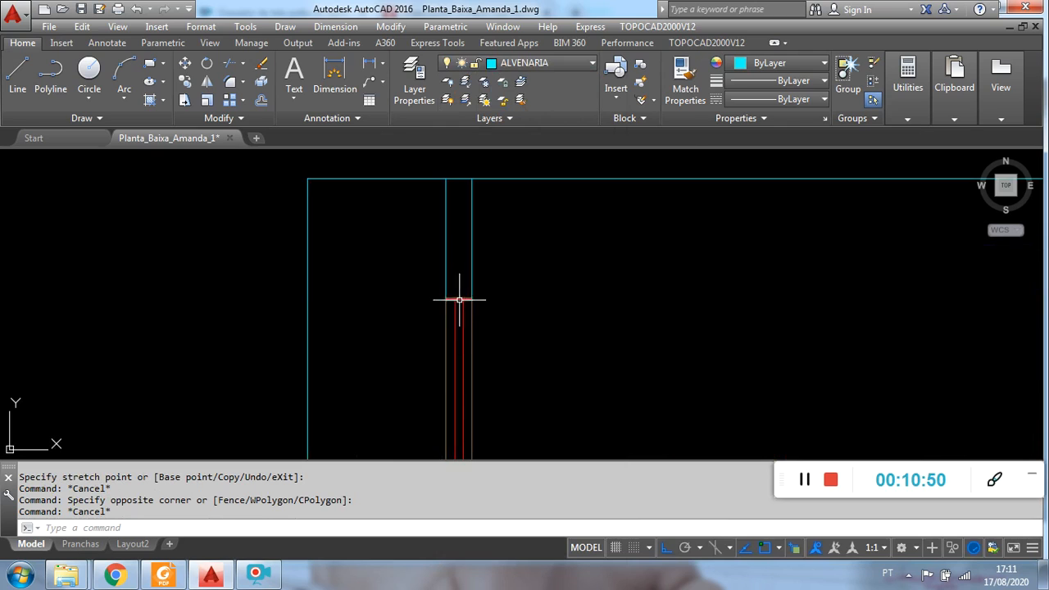
{"action": "left_click", "coordinate": [686, 82]}
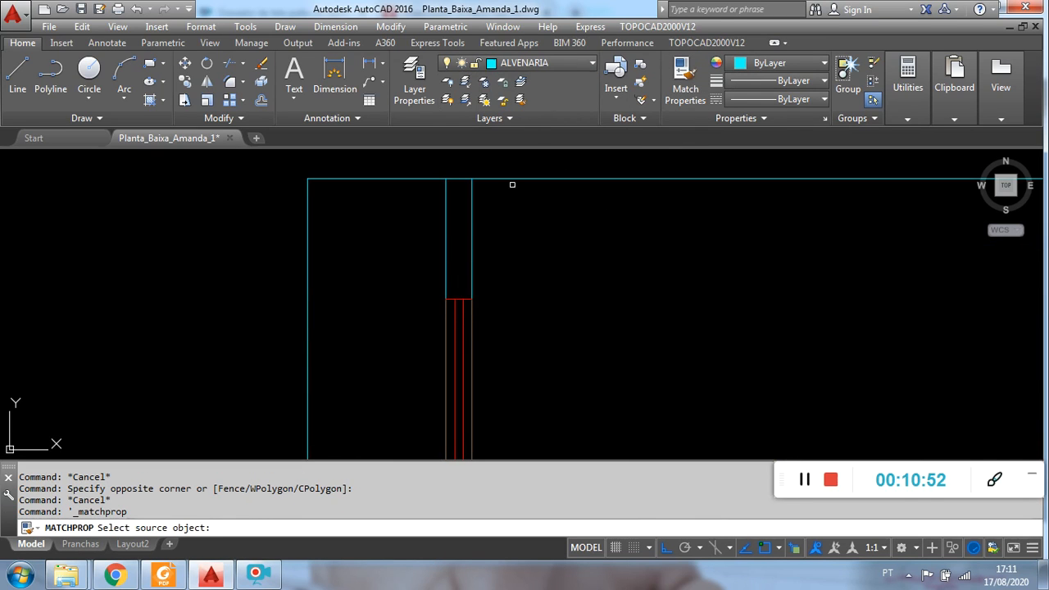
{"action": "left_click", "coordinate": [473, 250]}
{"action": "key", "text": "Escape"}
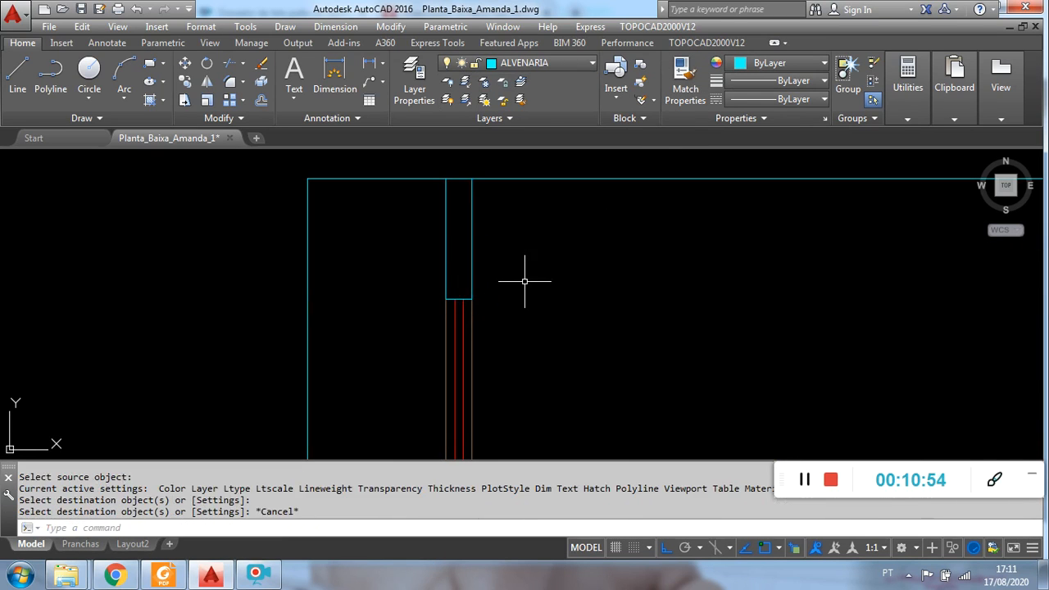
- Examine the gate wall in the section and the garage dimensions in the floor plan
{"action": "scroll", "coordinate": [526, 286], "scroll_direction": "down", "scroll_amount": 5}
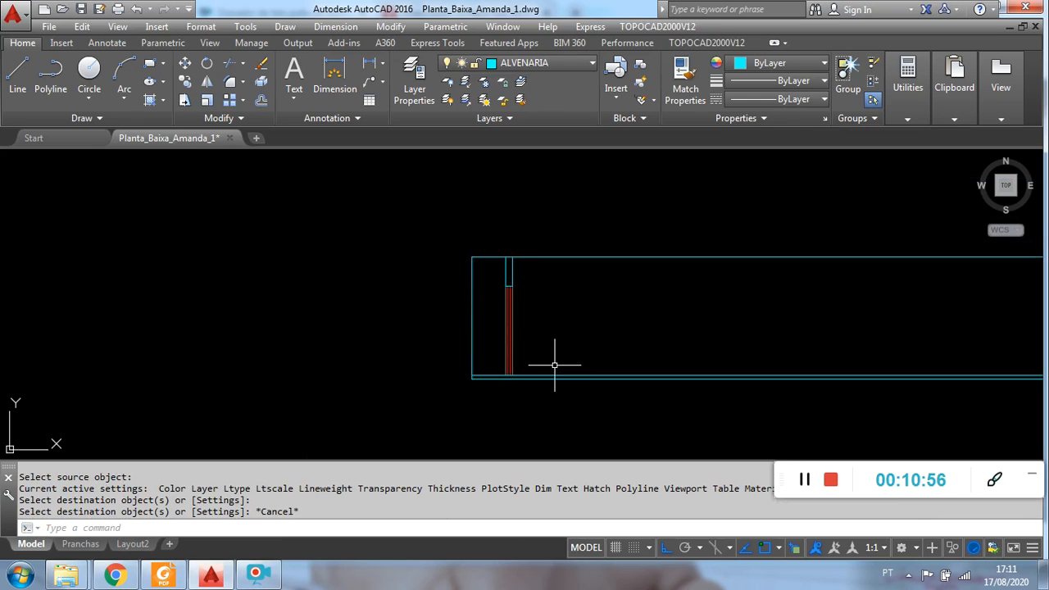
{"action": "scroll", "coordinate": [500, 361], "scroll_direction": "up", "scroll_amount": 3}
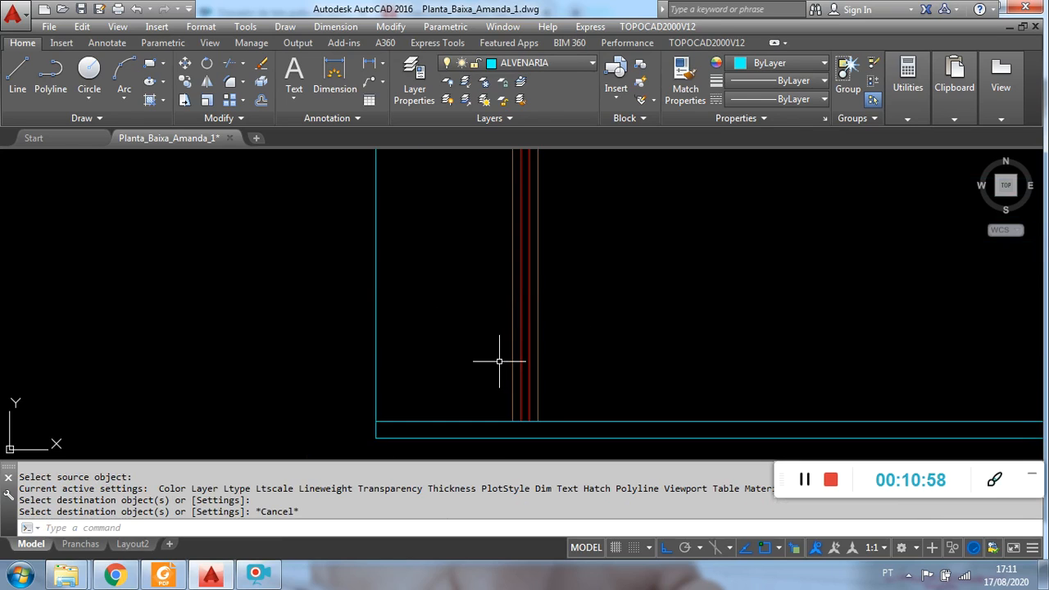
{"action": "scroll", "coordinate": [499, 361], "scroll_direction": "down", "scroll_amount": 3}
{"action": "middle_click_drag", "start_coordinate": [527, 296], "coordinate": [457, 306]}
{"action": "scroll", "coordinate": [458, 306], "scroll_direction": "down", "scroll_amount": 3}
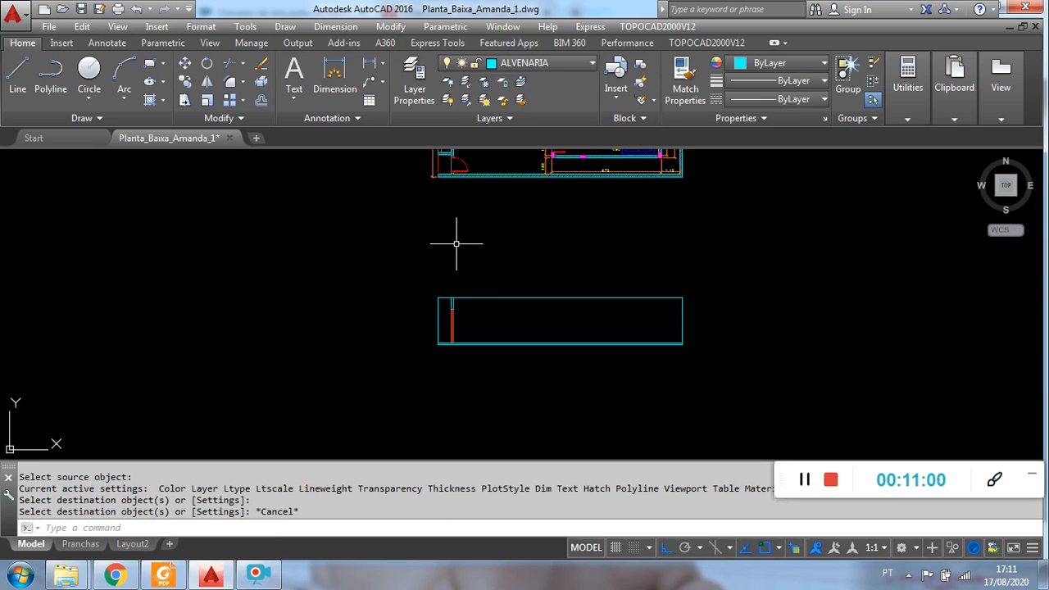
{"action": "middle_click_drag", "start_coordinate": [457, 244], "coordinate": [444, 367]}
{"action": "middle_click_drag", "start_coordinate": [430, 255], "coordinate": [417, 315]}
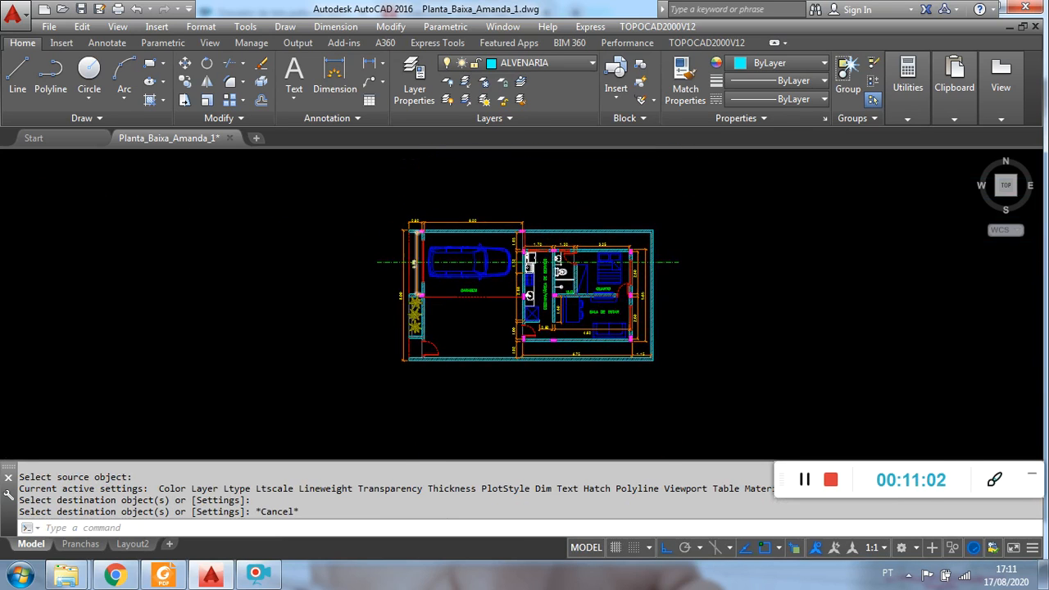
{"action": "scroll", "coordinate": [426, 238], "scroll_direction": "up", "scroll_amount": 4}
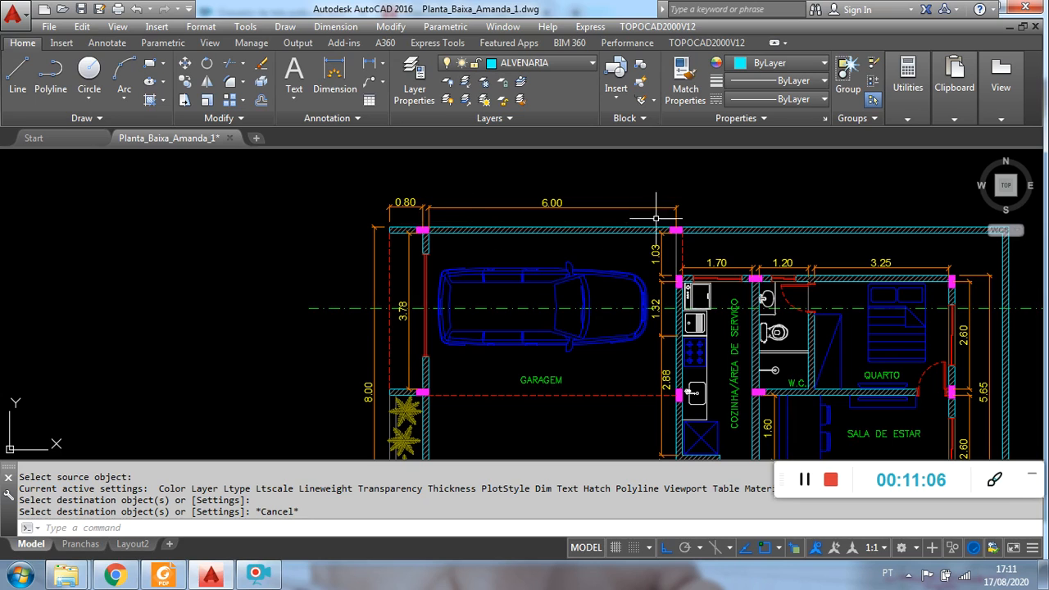
{"action": "scroll", "coordinate": [670, 306], "scroll_direction": "down", "scroll_amount": 5}
{"action": "middle_click_drag", "start_coordinate": [559, 408], "coordinate": [450, 213]}
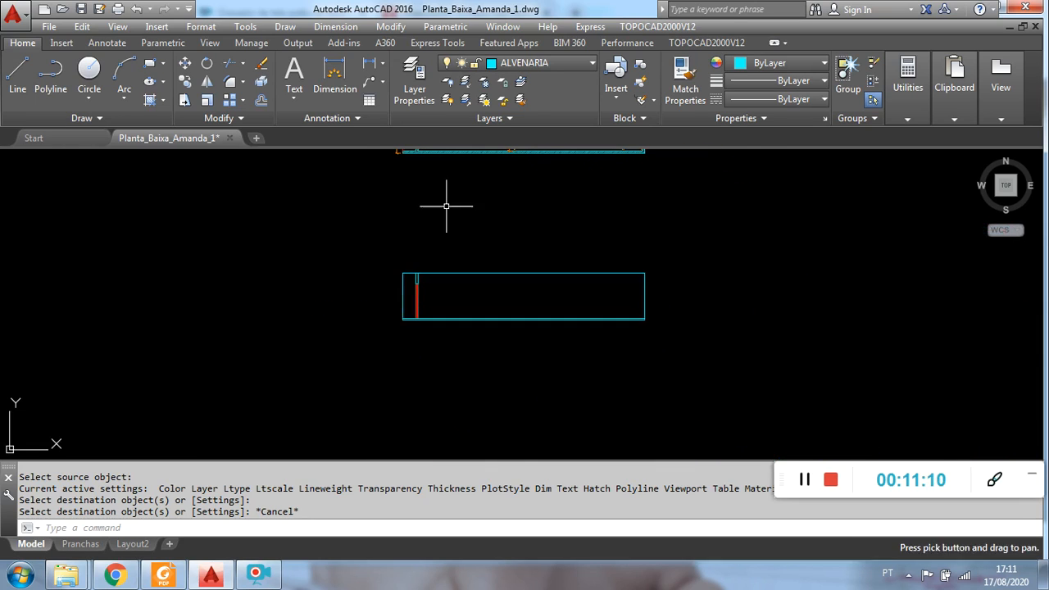
- Offset the right wall line above the gate 6 to the right to mark the end of the garage
{"action": "left_click", "coordinate": [261, 100]}
{"action": "scroll", "coordinate": [420, 295], "scroll_direction": "up", "scroll_amount": 6}
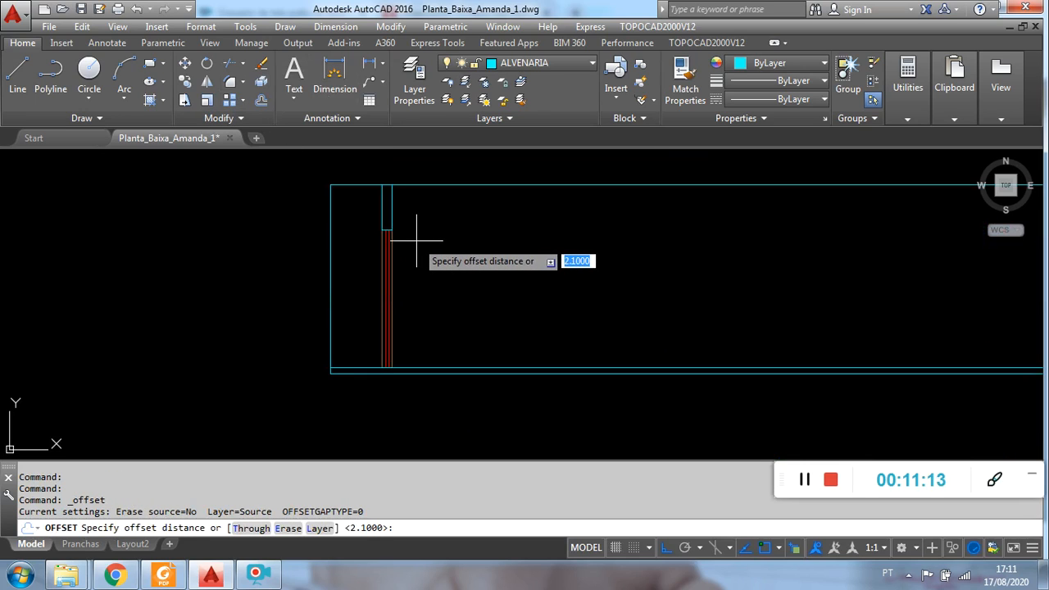
{"action": "key", "text": "Return"}
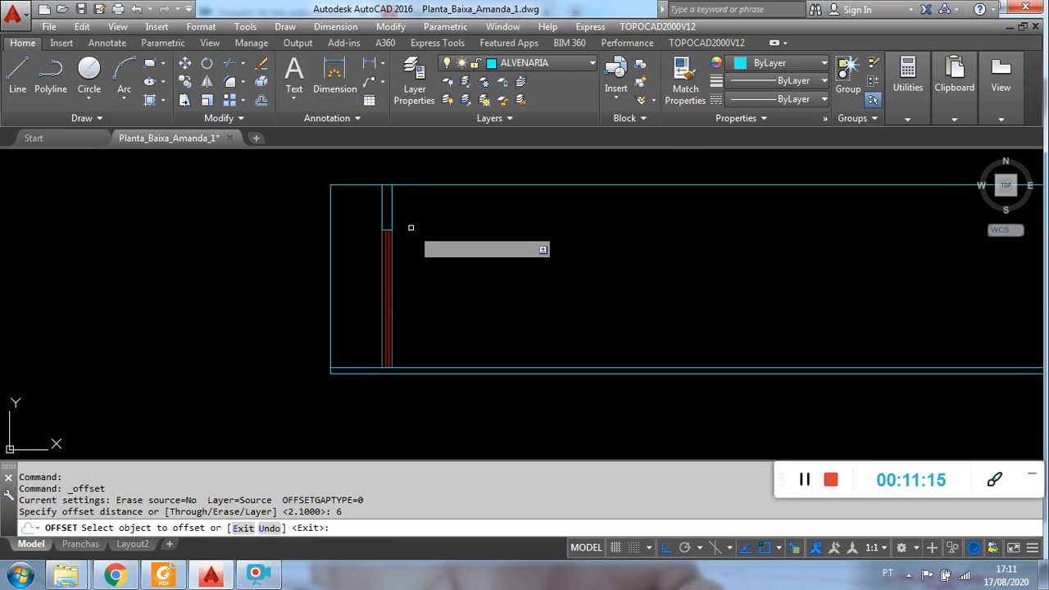
{"action": "left_click", "coordinate": [388, 214]}
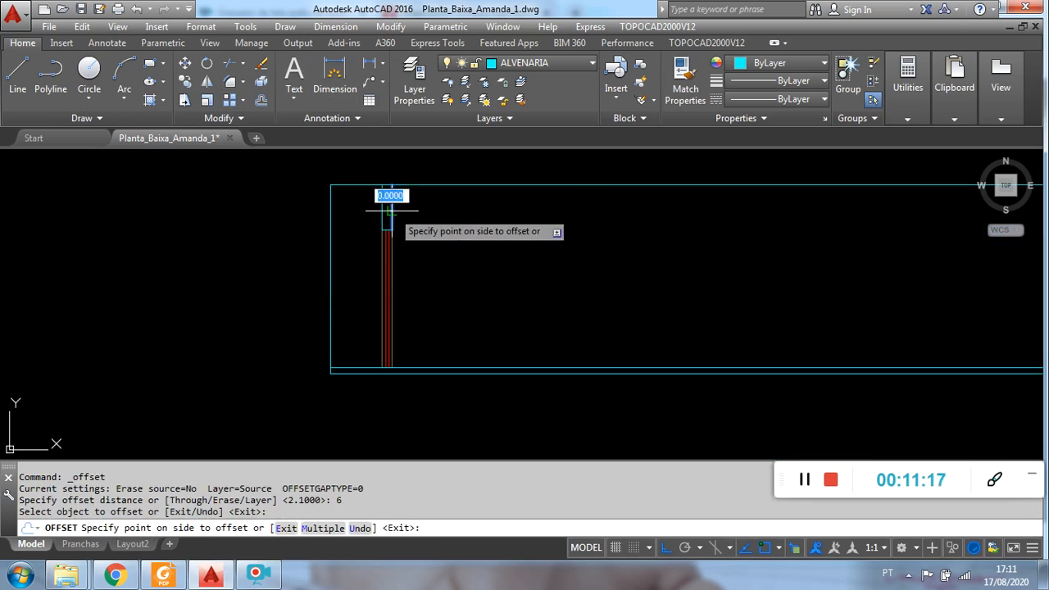
{"action": "left_click", "coordinate": [535, 210]}
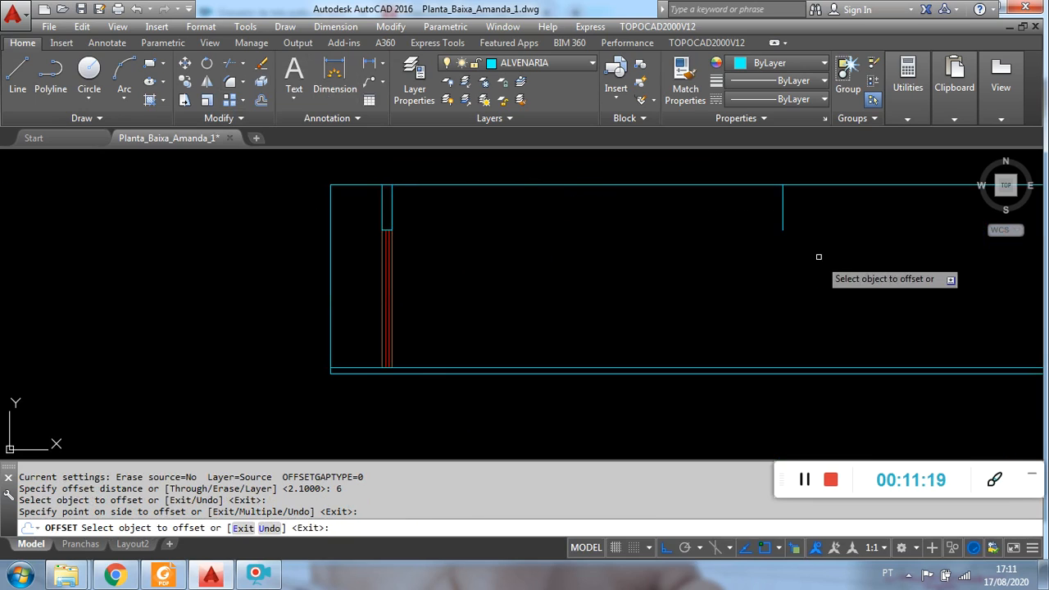
{"action": "key", "text": "Escape"}
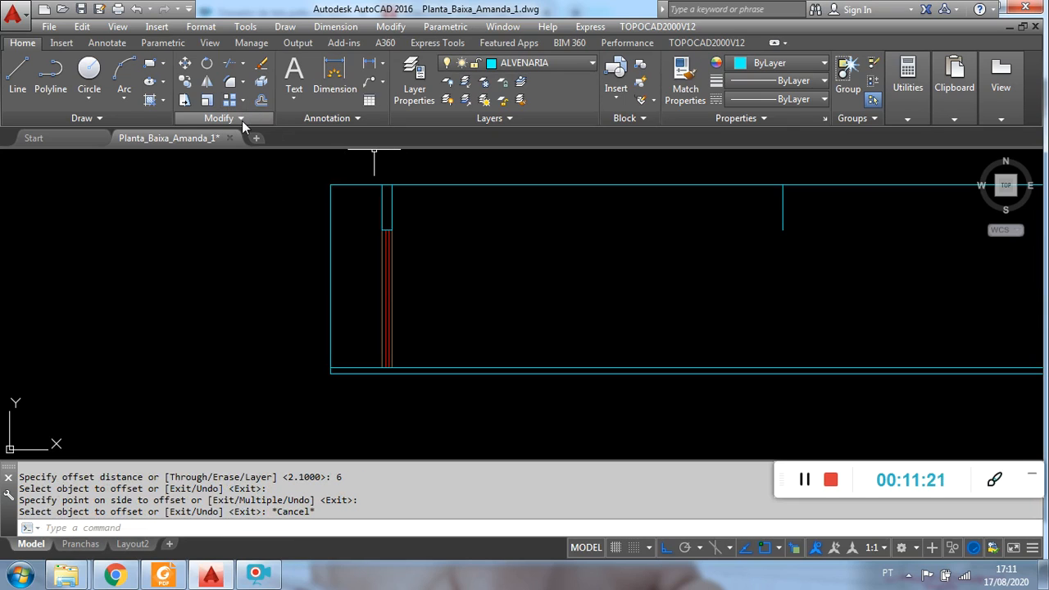
- Extend the short line at the garage's far end down to the upper floor line
{"action": "left_click", "coordinate": [243, 63]}
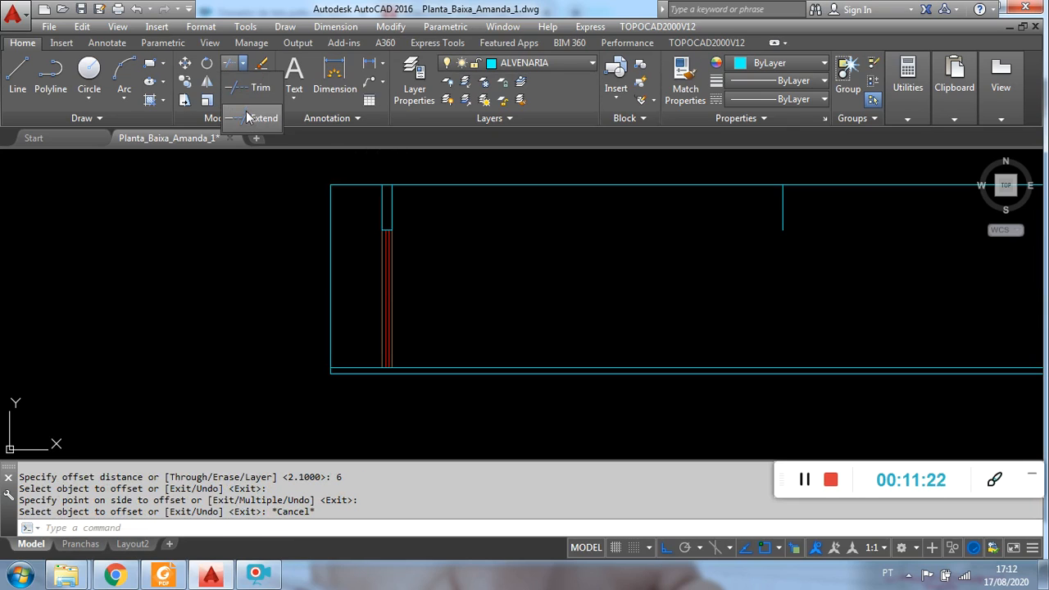
{"action": "left_click", "coordinate": [246, 117]}
{"action": "key", "text": "Return"}
{"action": "left_click", "coordinate": [848, 244]}
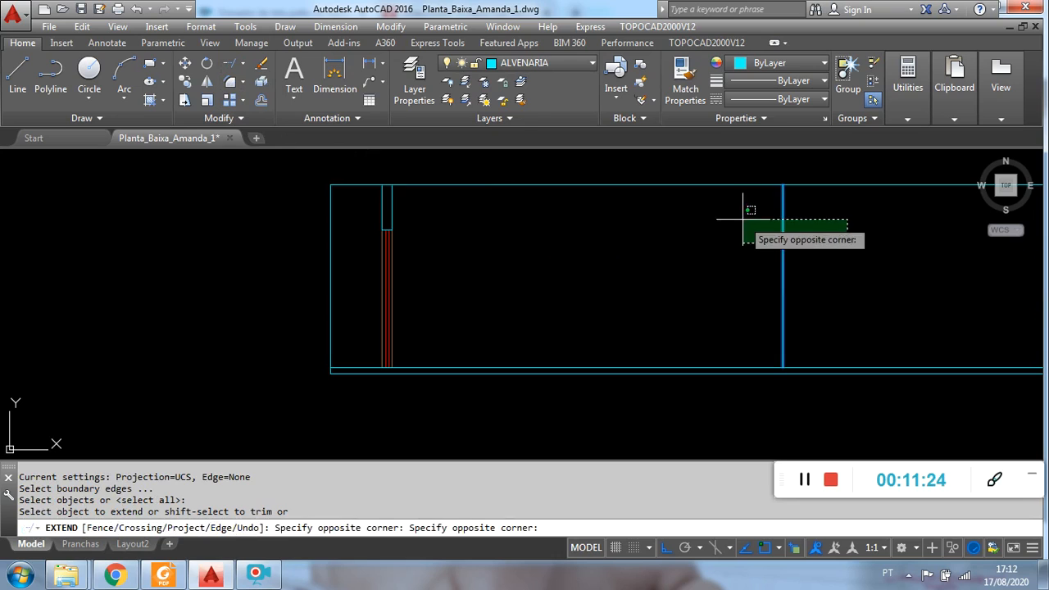
{"action": "left_click", "coordinate": [744, 220]}
{"action": "key", "text": "Return"}
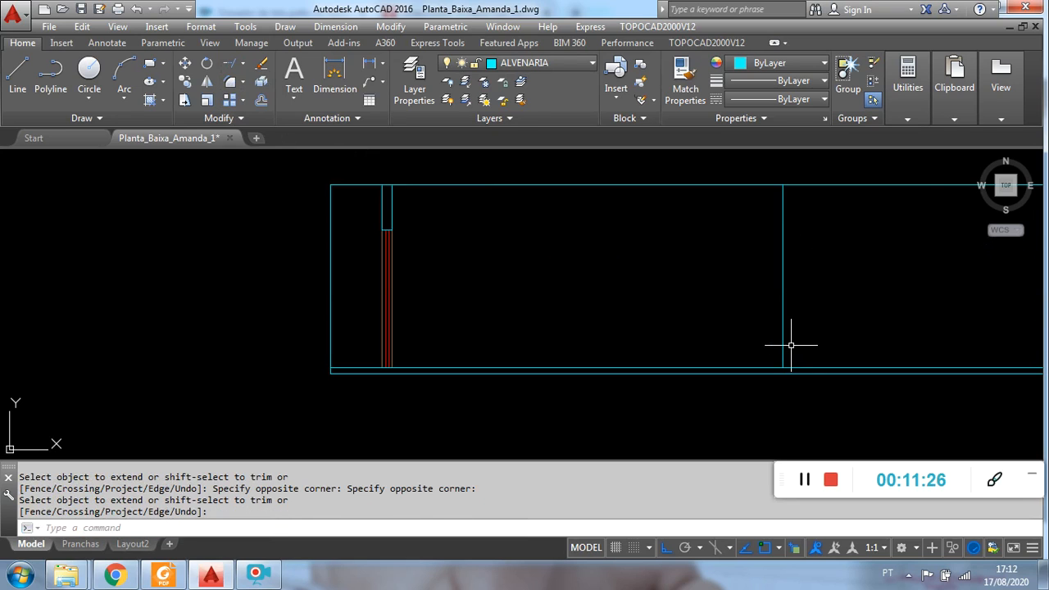
- Offset the vertical line at the garage's far end 0.15 to the right in the section to form the wall thickness
{"action": "key", "text": "Escape"}
{"action": "scroll", "coordinate": [791, 345], "scroll_direction": "down", "scroll_amount": 3}
{"action": "scroll", "coordinate": [737, 313], "scroll_direction": "down", "scroll_amount": 2}
{"action": "mouse_move", "coordinate": [691, 293]}
{"action": "middle_mouse_down"}
{"action": "mouse_move", "coordinate": [656, 286]}
{"action": "mouse_move", "coordinate": [585, 363]}
{"action": "mouse_move", "coordinate": [581, 345]}
{"action": "middle_mouse_up"}
{"action": "scroll", "coordinate": [650, 221], "scroll_direction": "up", "scroll_amount": 6}
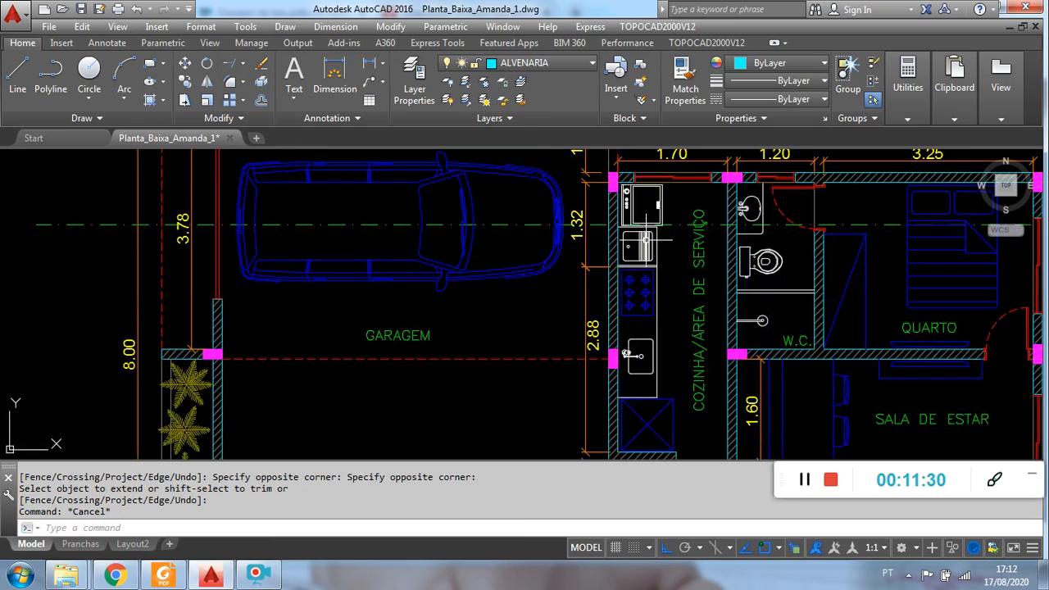
{"action": "scroll", "coordinate": [617, 230], "scroll_direction": "down", "scroll_amount": 6}
{"action": "middle_click_drag", "start_coordinate": [613, 289], "coordinate": [566, 169]}
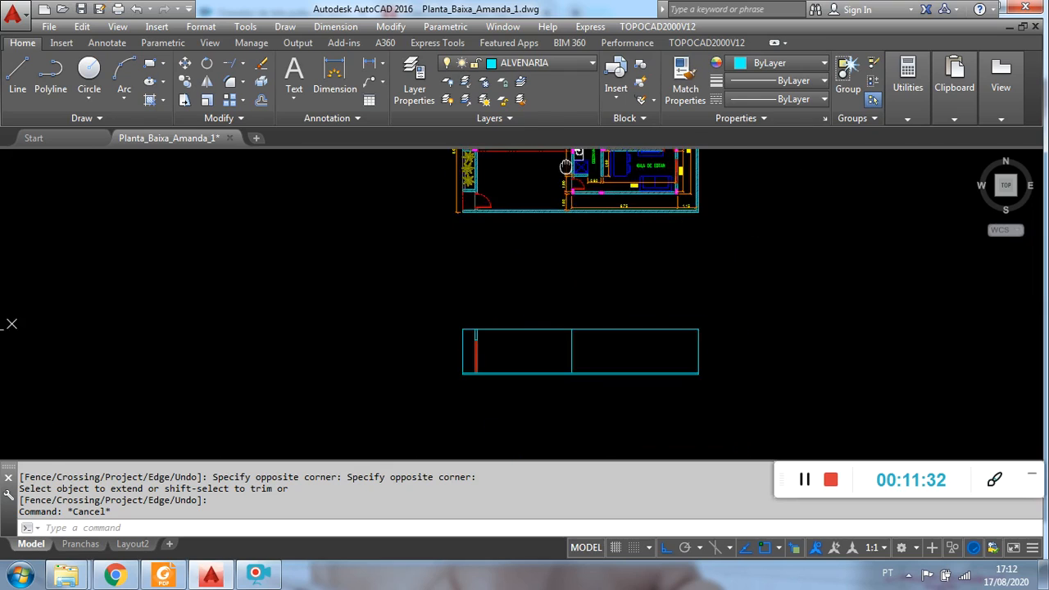
{"action": "middle_click_drag", "start_coordinate": [564, 252], "coordinate": [544, 195]}
{"action": "left_click", "coordinate": [260, 101]}
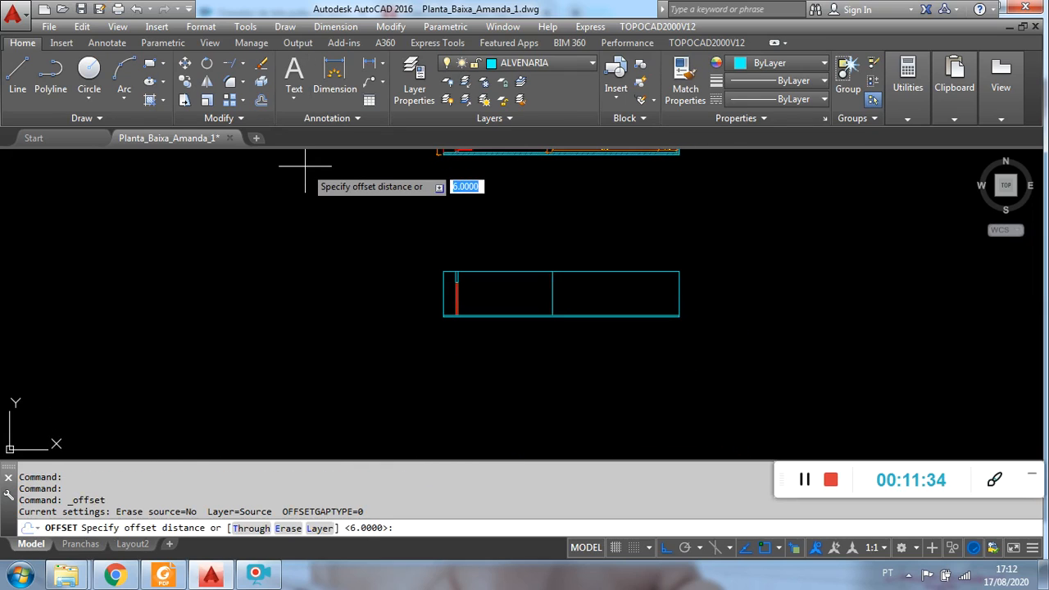
{"action": "type", "text": ".15"}
{"action": "key", "text": "Return"}
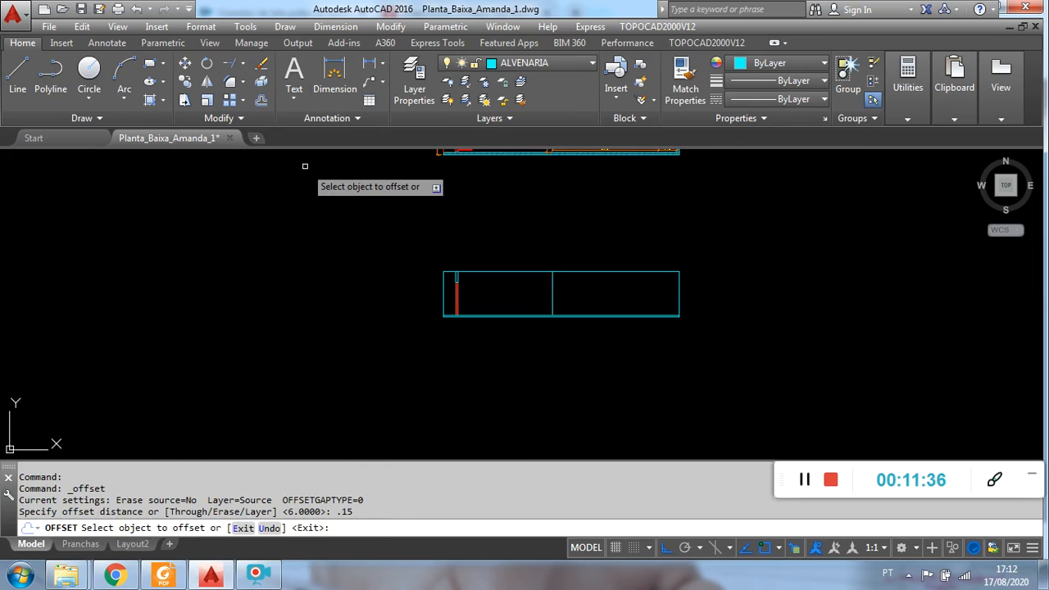
{"action": "scroll", "coordinate": [547, 290], "scroll_direction": "up", "scroll_amount": 3}
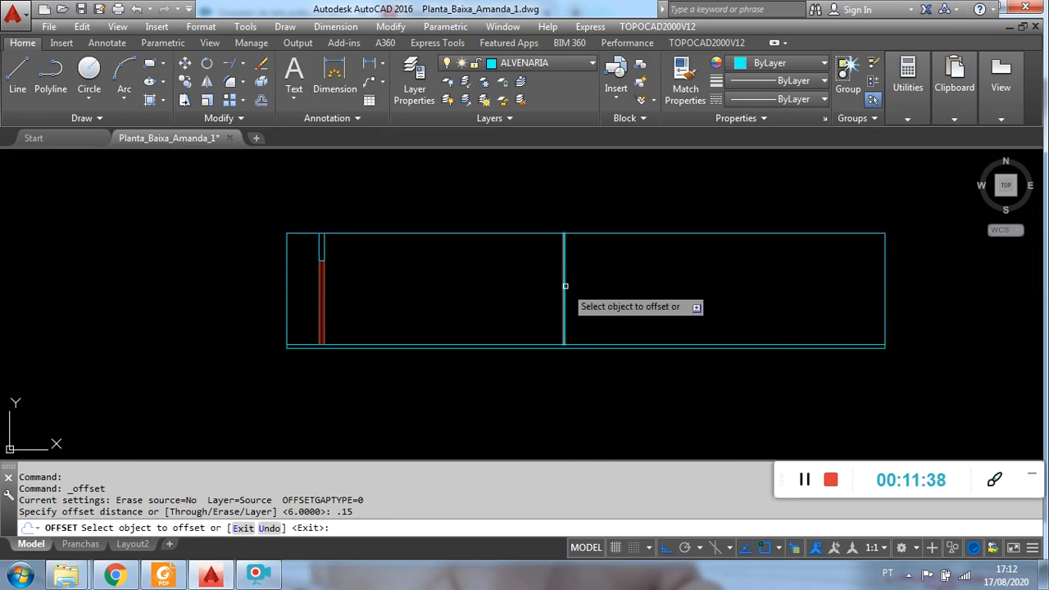
{"action": "left_click", "coordinate": [563, 288]}
{"action": "left_click", "coordinate": [602, 280]}
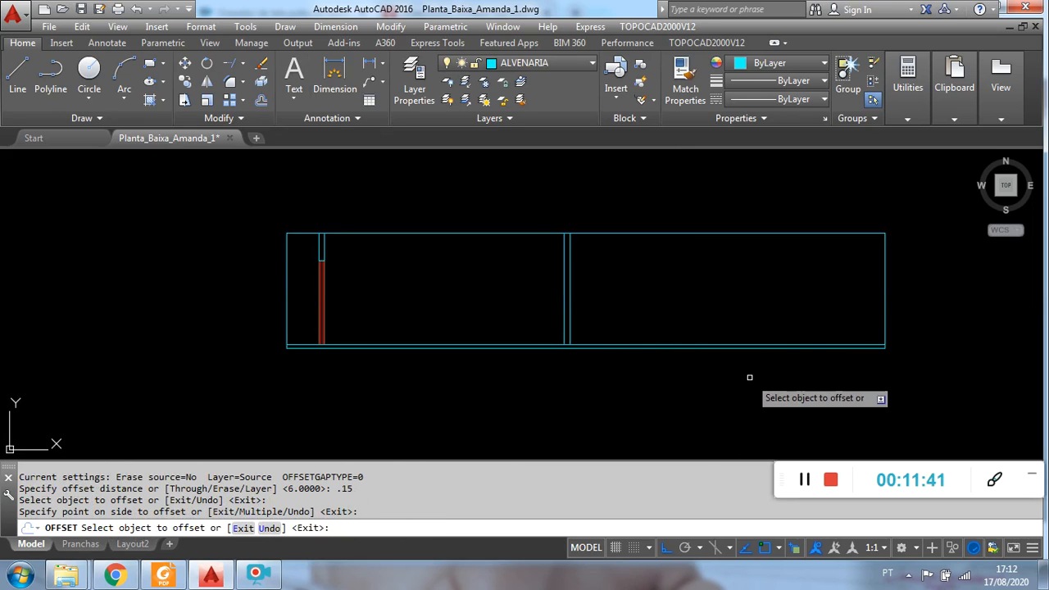
{"action": "key", "text": "Escape"}
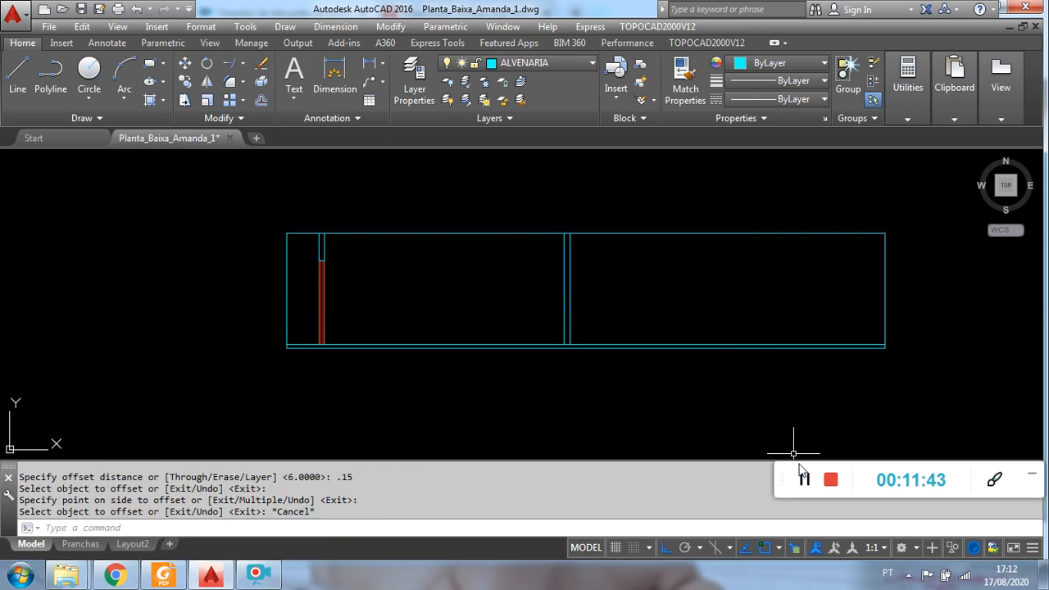
- Offset the right line of the garage's far wall 1.7 to the right to mark the kitchen/service area width
{"action": "scroll", "coordinate": [785, 421], "scroll_direction": "down", "scroll_amount": 3}
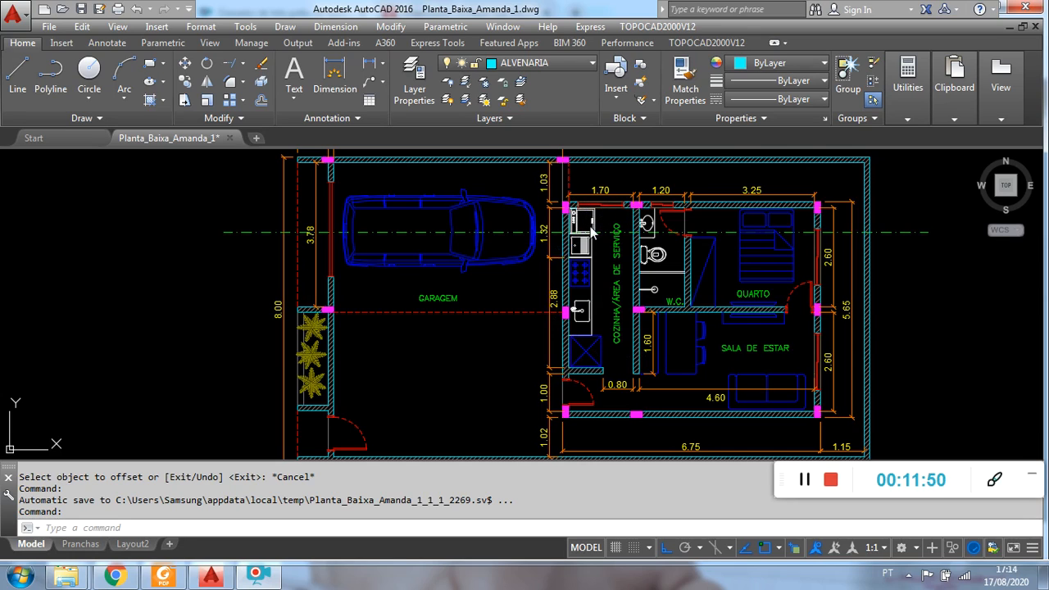
{"action": "scroll", "coordinate": [541, 295], "scroll_direction": "down", "scroll_amount": 3}
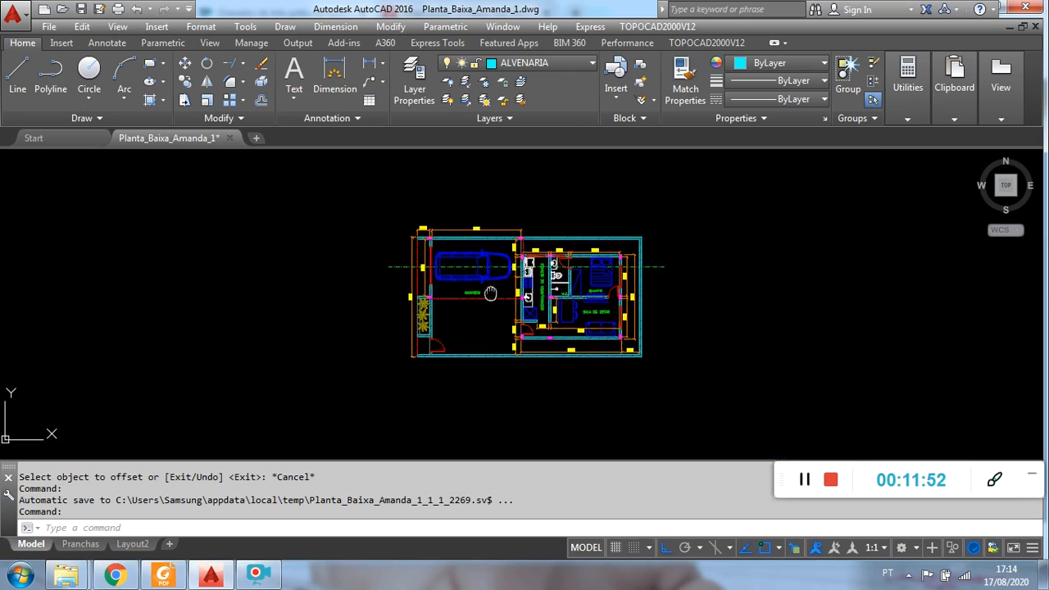
{"action": "middle_click_drag", "start_coordinate": [508, 369], "coordinate": [441, 191]}
{"action": "key", "text": "Escape"}
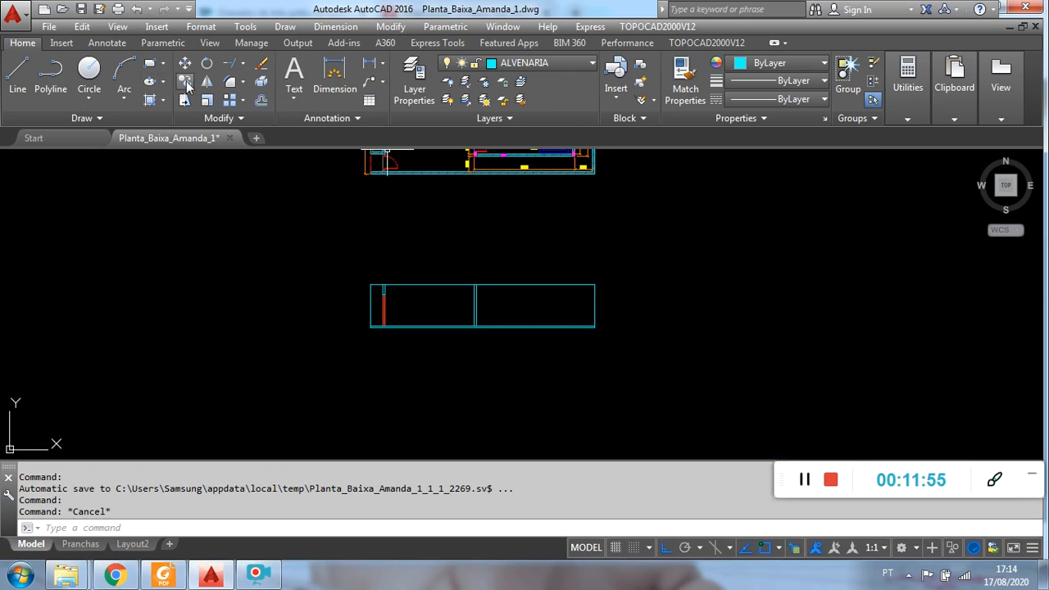
{"action": "left_click", "coordinate": [261, 101]}
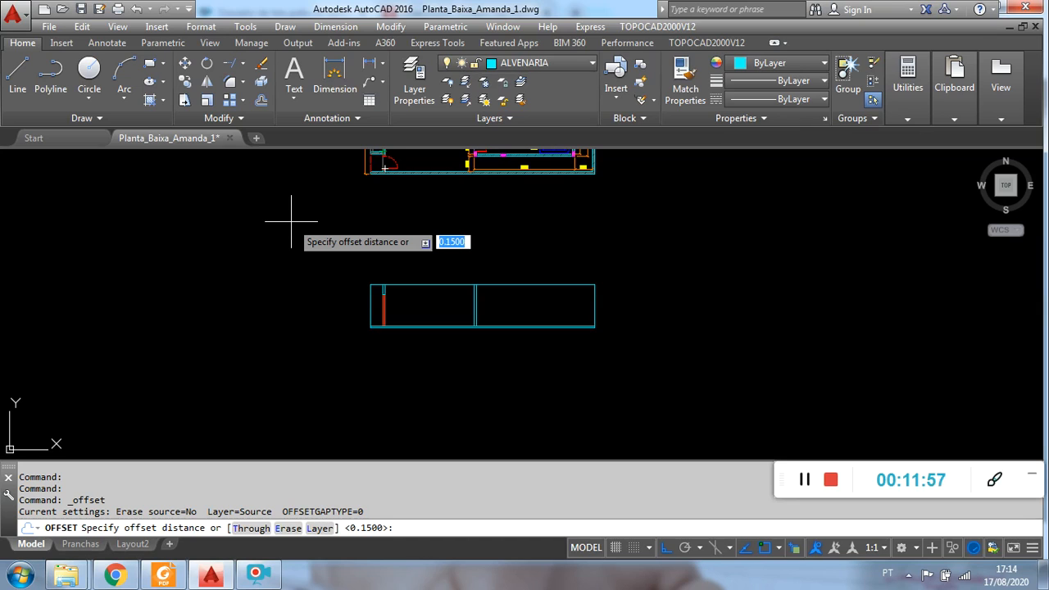
{"action": "key", "text": "Return"}
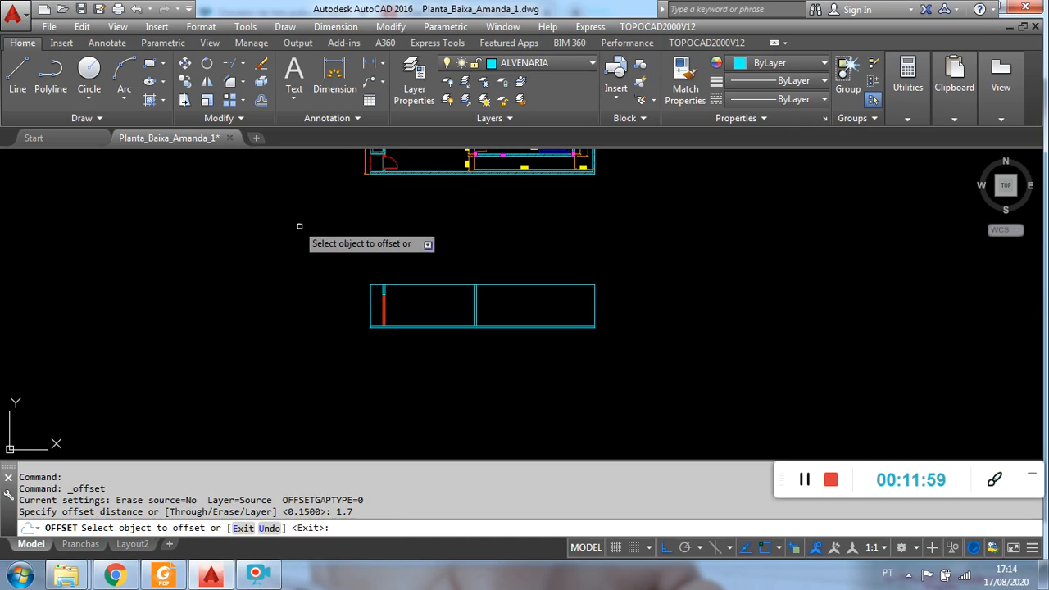
{"action": "scroll", "coordinate": [492, 299], "scroll_direction": "up", "scroll_amount": 2}
{"action": "left_click", "coordinate": [448, 281]}
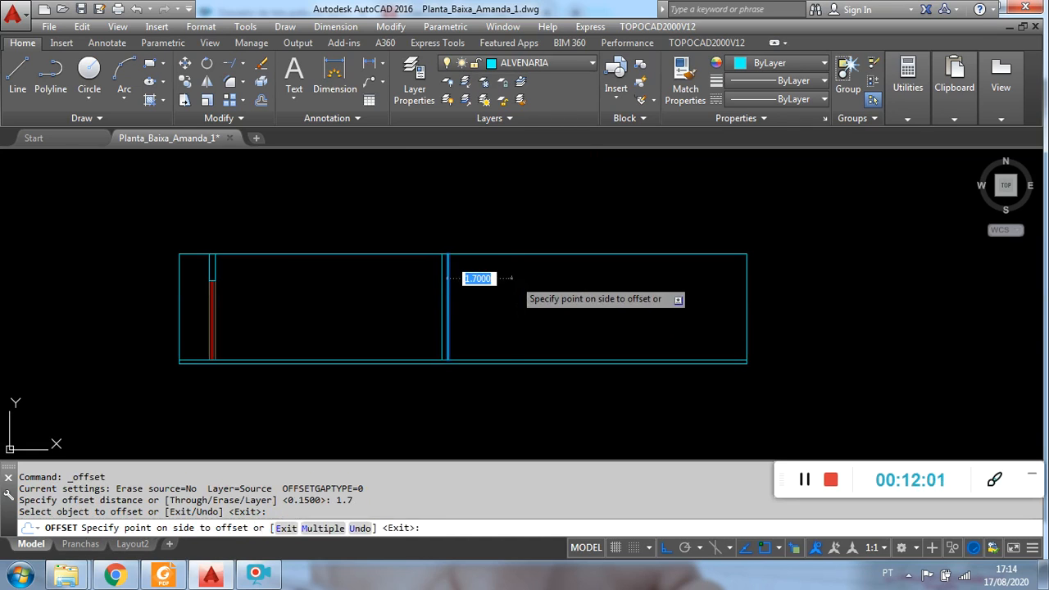
{"action": "left_click", "coordinate": [506, 279]}
{"action": "key", "text": "Escape"}
- Examine the wall between the kitchen/service area and the W.C. in the floor plan and compare it with the section
{"action": "scroll", "coordinate": [503, 215], "scroll_direction": "down", "scroll_amount": 2}
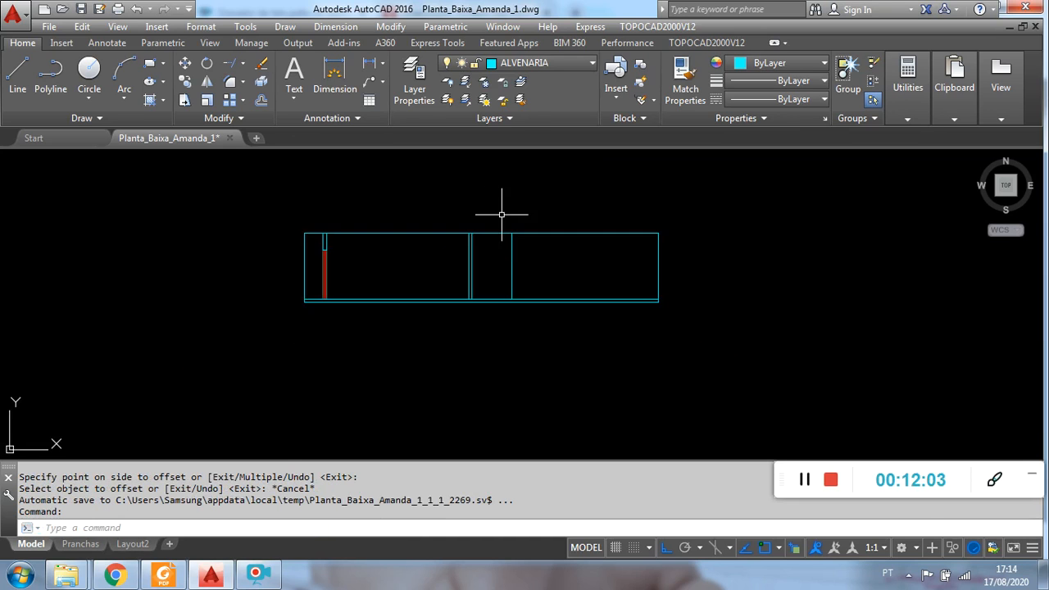
{"action": "middle_click_drag", "start_coordinate": [510, 186], "coordinate": [473, 432]}
{"action": "middle_click_drag", "start_coordinate": [493, 294], "coordinate": [498, 323]}
{"action": "scroll", "coordinate": [492, 270], "scroll_direction": "up", "scroll_amount": 4}
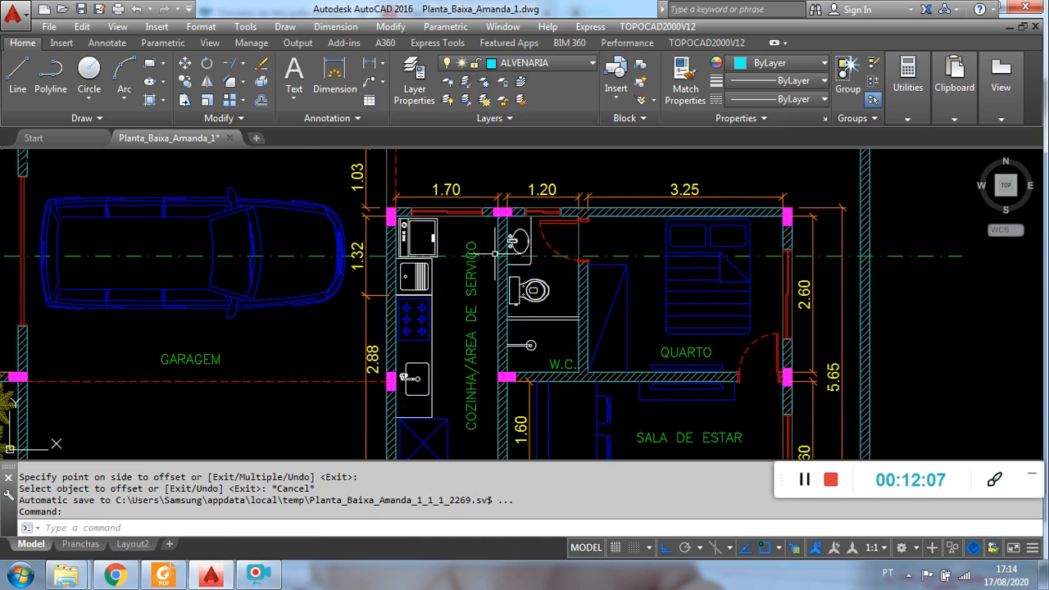
{"action": "scroll", "coordinate": [505, 259], "scroll_direction": "down", "scroll_amount": 4}
{"action": "middle_click_drag", "start_coordinate": [541, 390], "coordinate": [549, 312]}
{"action": "scroll", "coordinate": [534, 361], "scroll_direction": "up", "scroll_amount": 4}
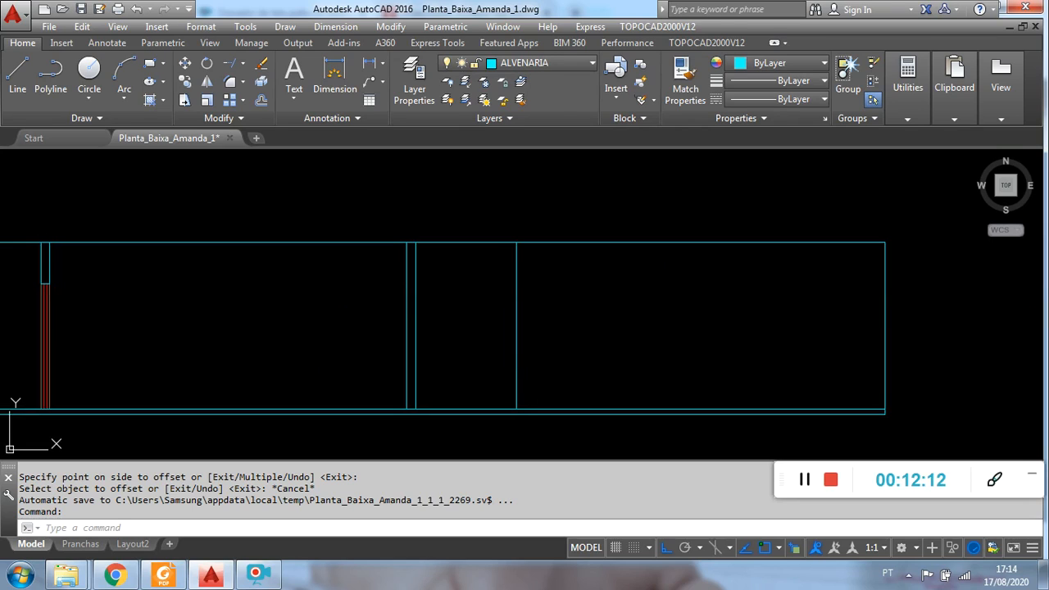
{"action": "type", "text": ".15"}
{"action": "key", "text": "Return"}
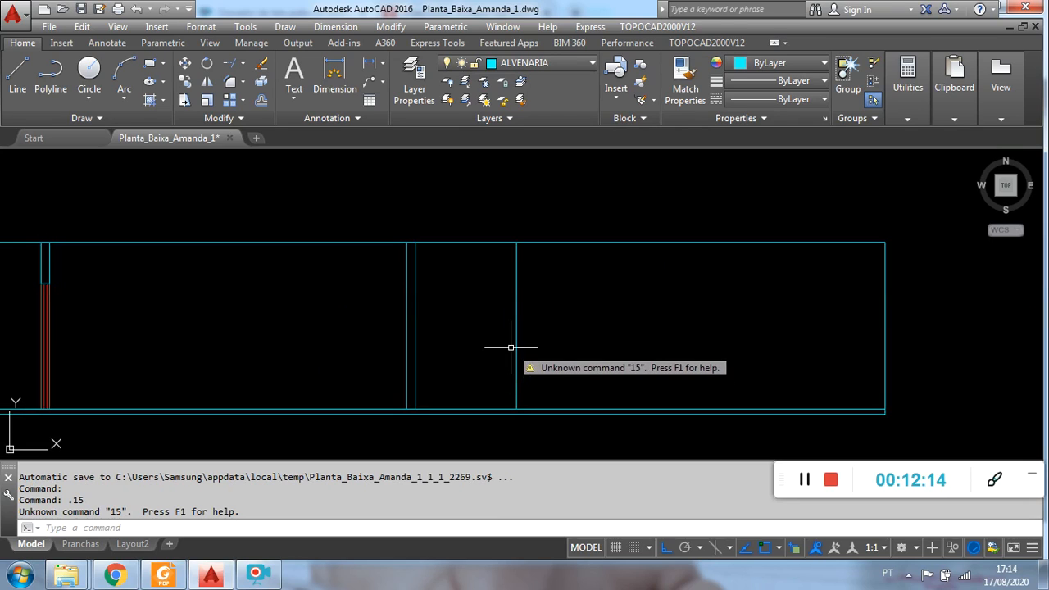
{"action": "key", "text": "Escape"}
- Offset the line at the kitchen/service area's far end 0.15 to the right to form the W.C. wall
{"action": "left_click", "coordinate": [263, 103]}
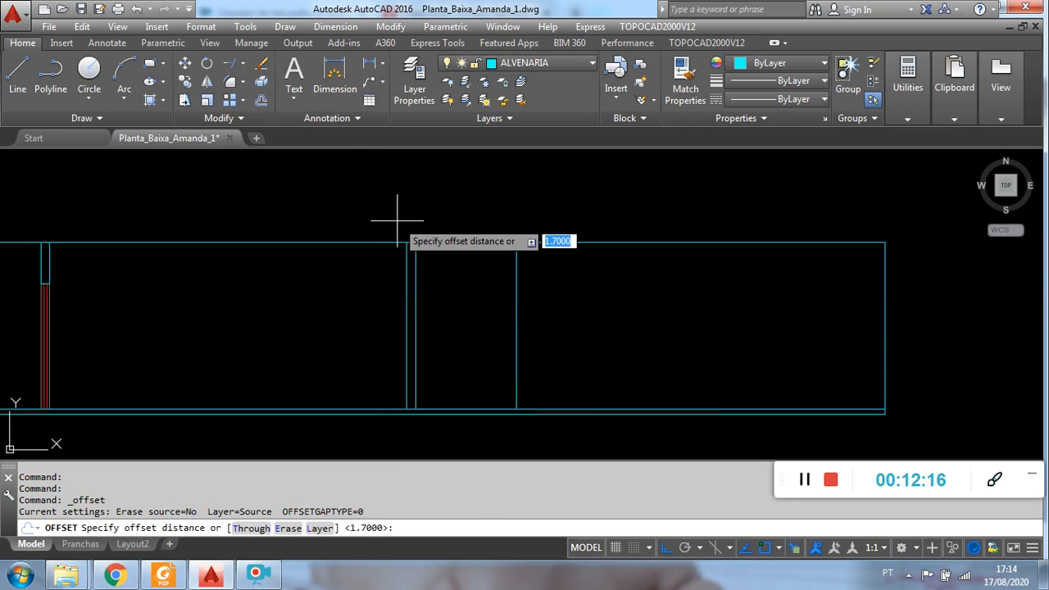
{"action": "type", "text": ".15"}
{"action": "key", "text": "Return"}
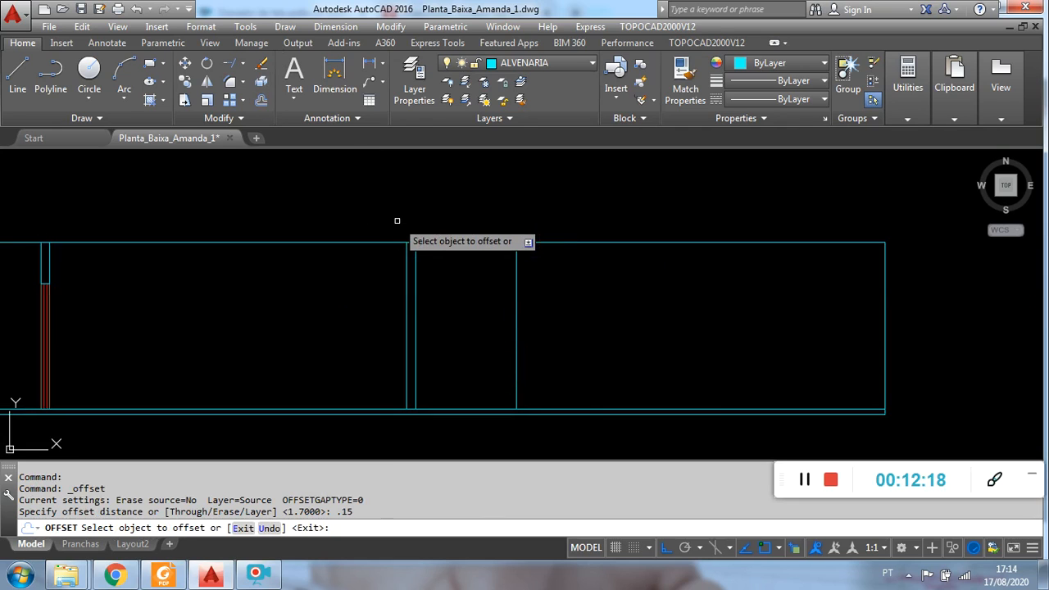
{"action": "left_click", "coordinate": [516, 270]}
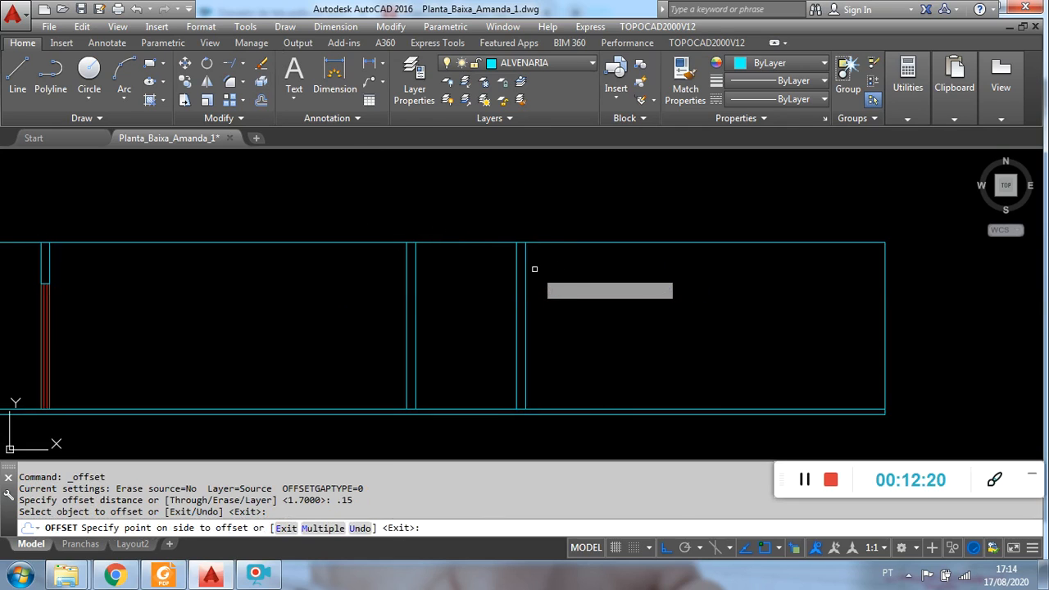
{"action": "left_click", "coordinate": [538, 269]}
{"action": "key", "text": "Escape"}
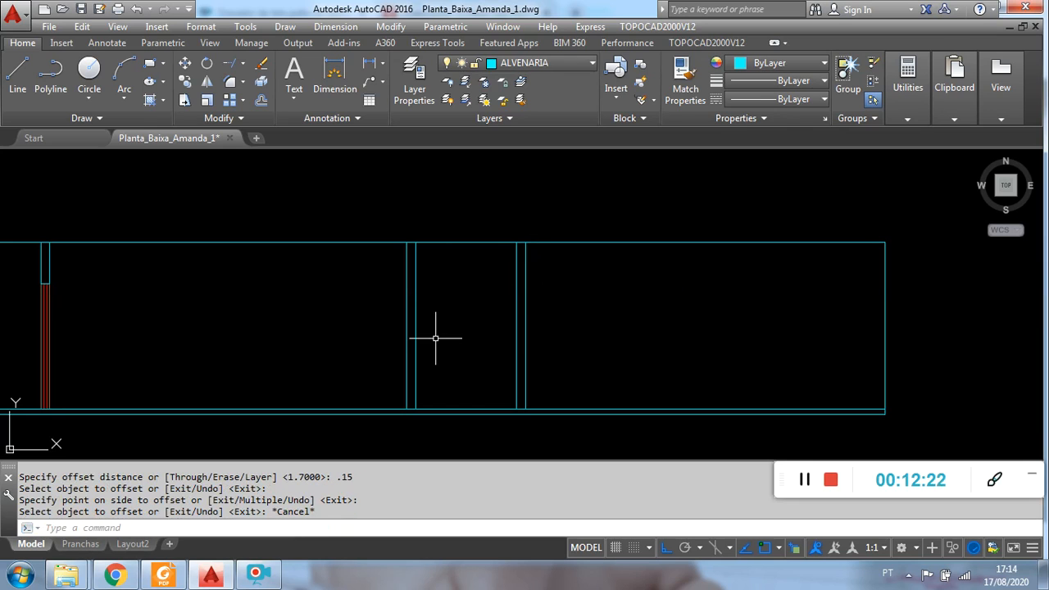
- Measure the width of the kitchen/service area window opening in the floor plan with a trial dimension
{"action": "scroll", "coordinate": [448, 292], "scroll_direction": "down", "scroll_amount": 4}
{"action": "middle_click_drag", "start_coordinate": [474, 229], "coordinate": [457, 350]}
{"action": "scroll", "coordinate": [459, 213], "scroll_direction": "up", "scroll_amount": 6}
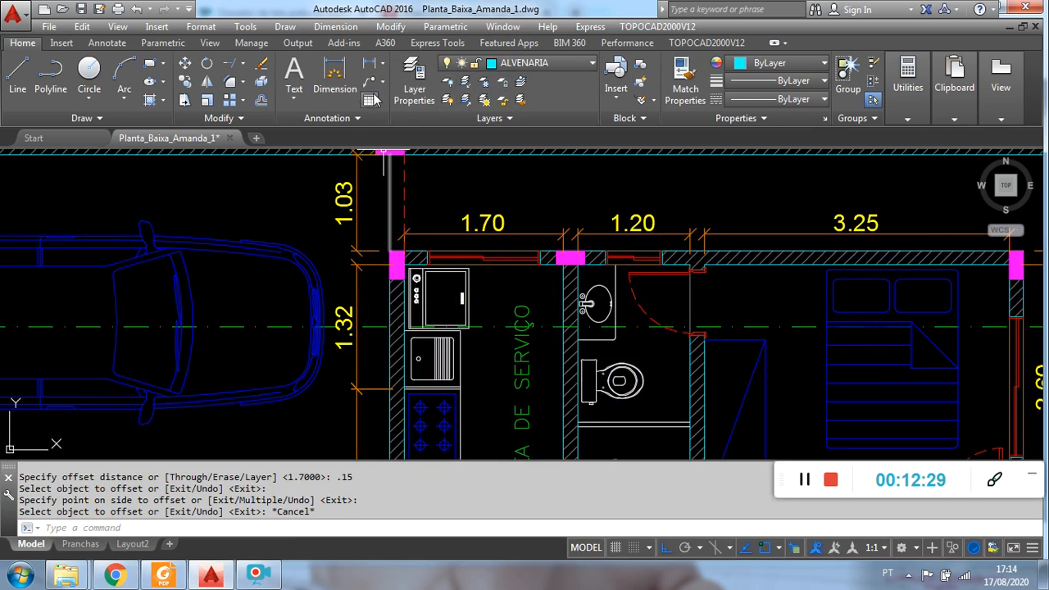
{"action": "left_click", "coordinate": [337, 78]}
{"action": "scroll", "coordinate": [423, 257], "scroll_direction": "up", "scroll_amount": 6}
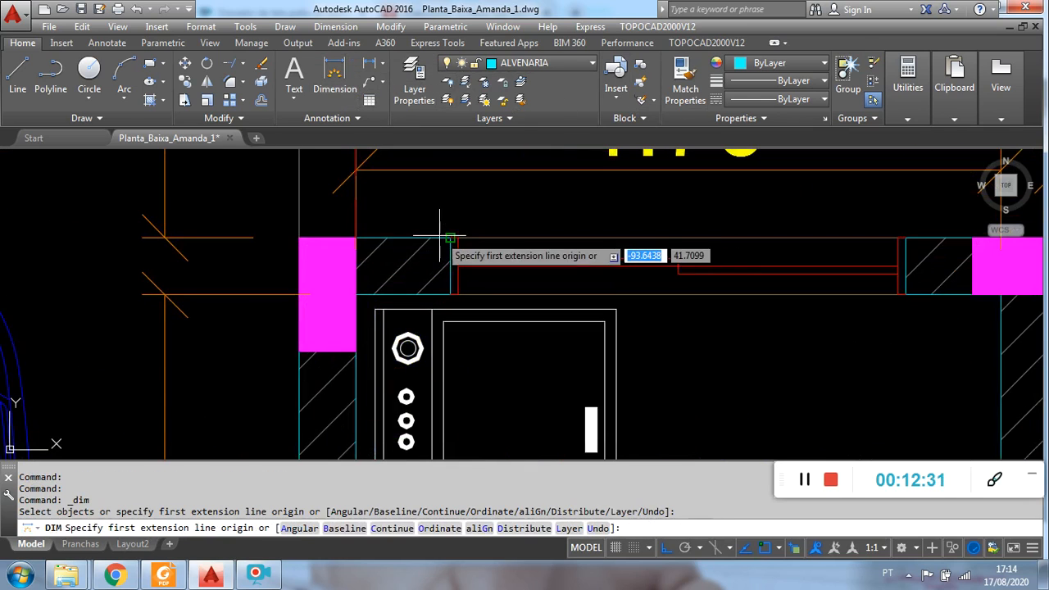
{"action": "left_click", "coordinate": [450, 238]}
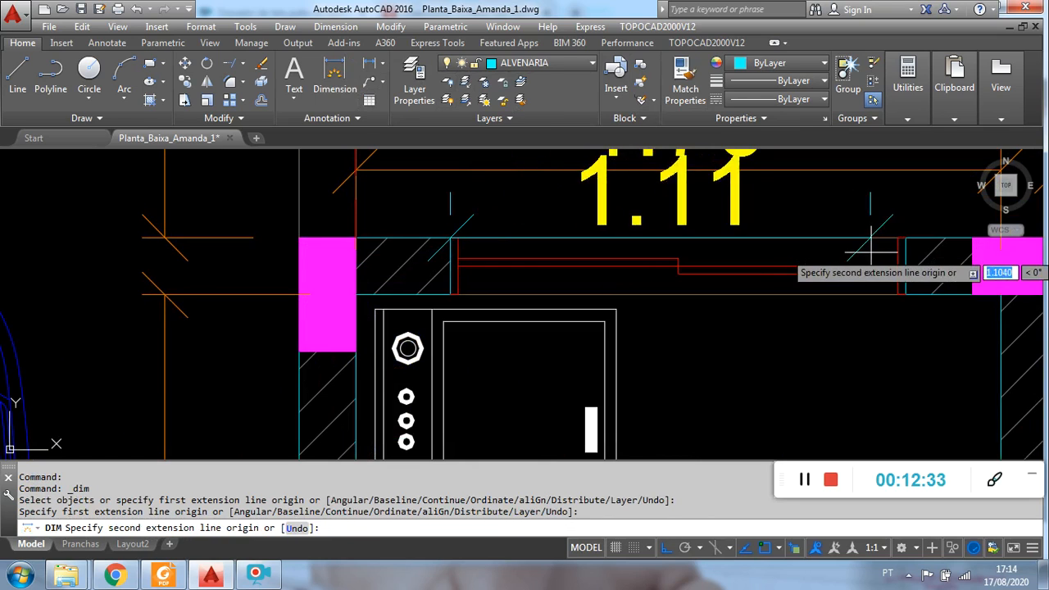
{"action": "scroll", "coordinate": [879, 235], "scroll_direction": "up", "scroll_amount": 7}
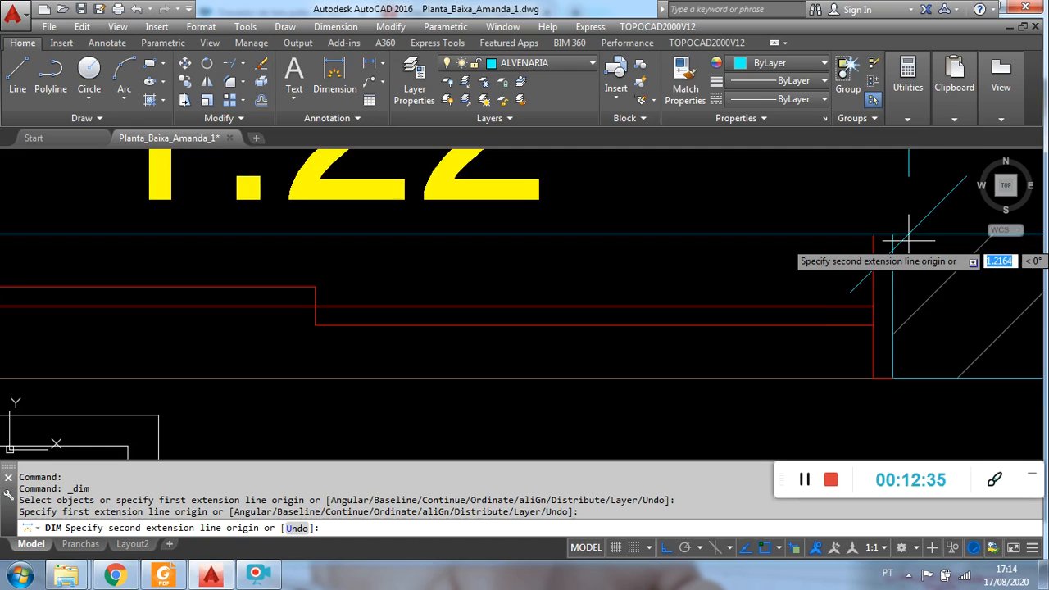
{"action": "scroll", "coordinate": [878, 234], "scroll_direction": "down", "scroll_amount": 4}
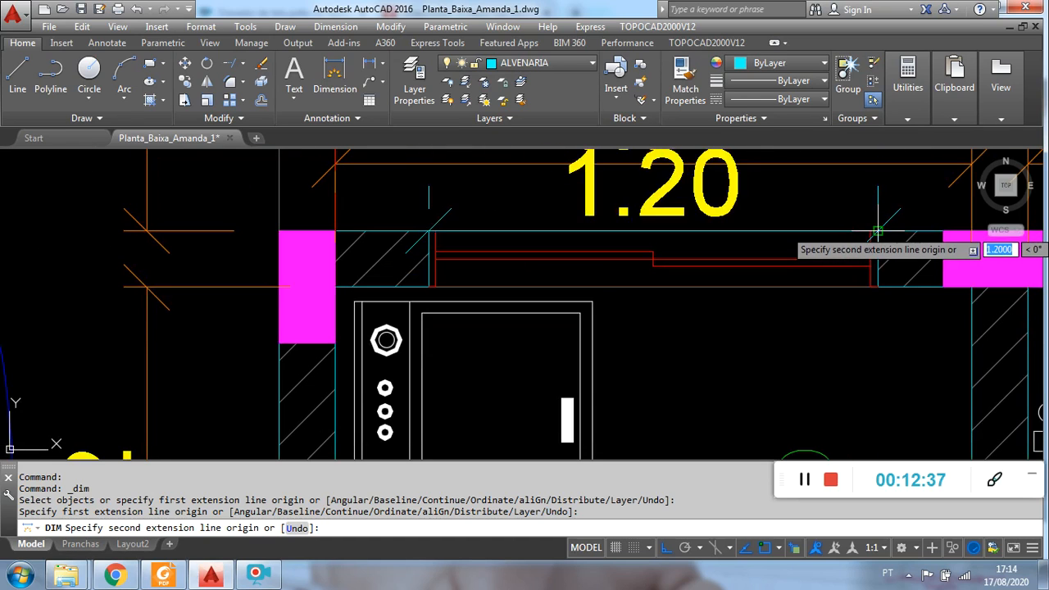
{"action": "key", "text": "Escape"}
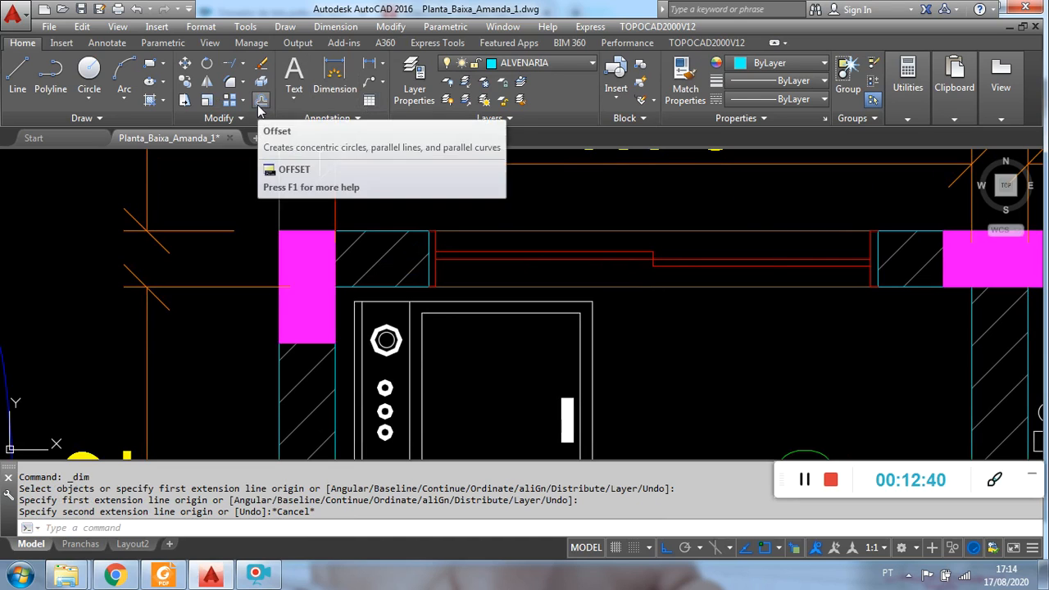
- Measure the distance from the garage-side wall's inner face to the kitchen window opening in the floor plan
{"action": "scroll", "coordinate": [786, 289], "scroll_direction": "down", "scroll_amount": 3}
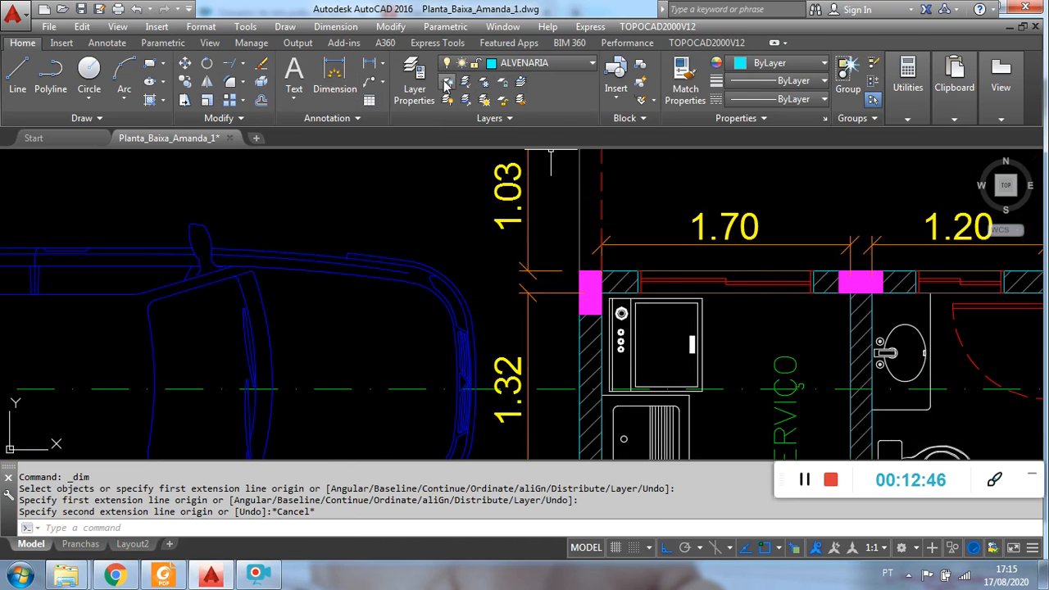
{"action": "left_click", "coordinate": [332, 82]}
{"action": "scroll", "coordinate": [601, 267], "scroll_direction": "up", "scroll_amount": 2}
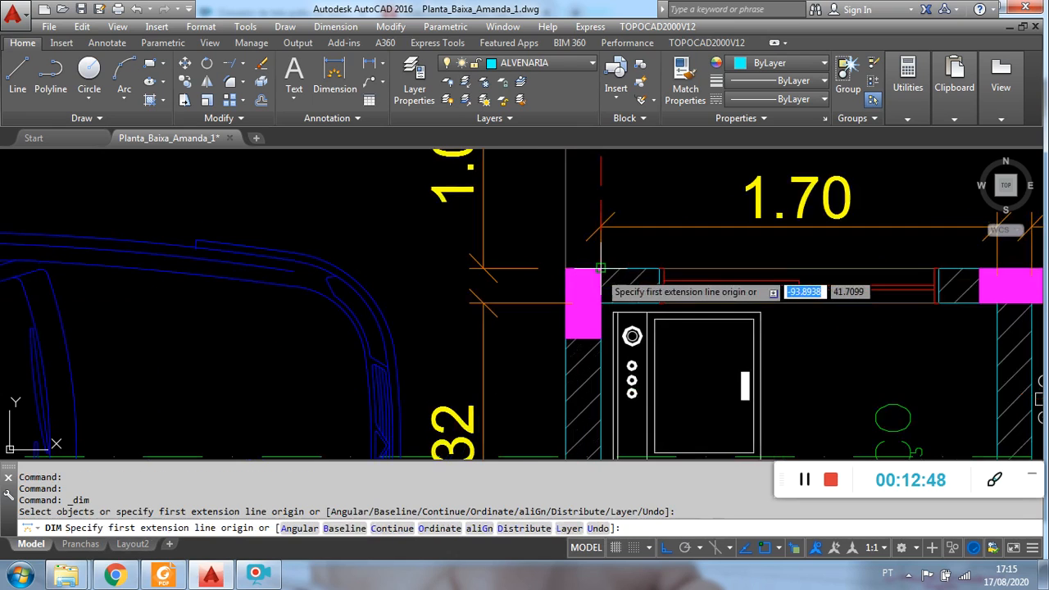
{"action": "left_click", "coordinate": [601, 267]}
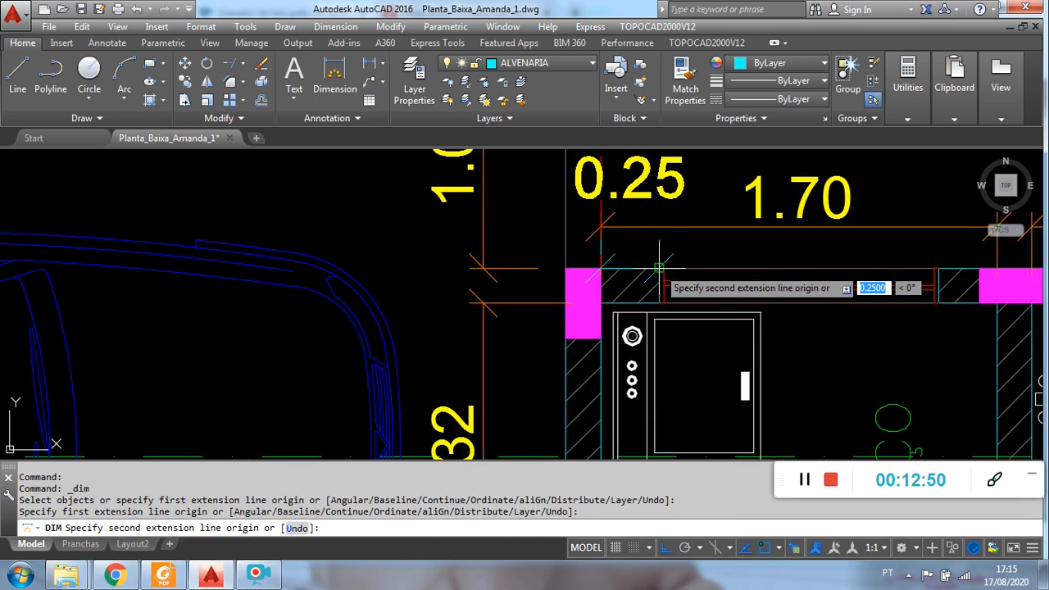
{"action": "key", "text": "Escape"}
- Check the wall segment between the kitchen window and the W.C. wall with a trial dimension, and return to the section
{"action": "scroll", "coordinate": [660, 268], "scroll_direction": "down", "scroll_amount": 4}
{"action": "scroll", "coordinate": [722, 234], "scroll_direction": "up", "scroll_amount": 4}
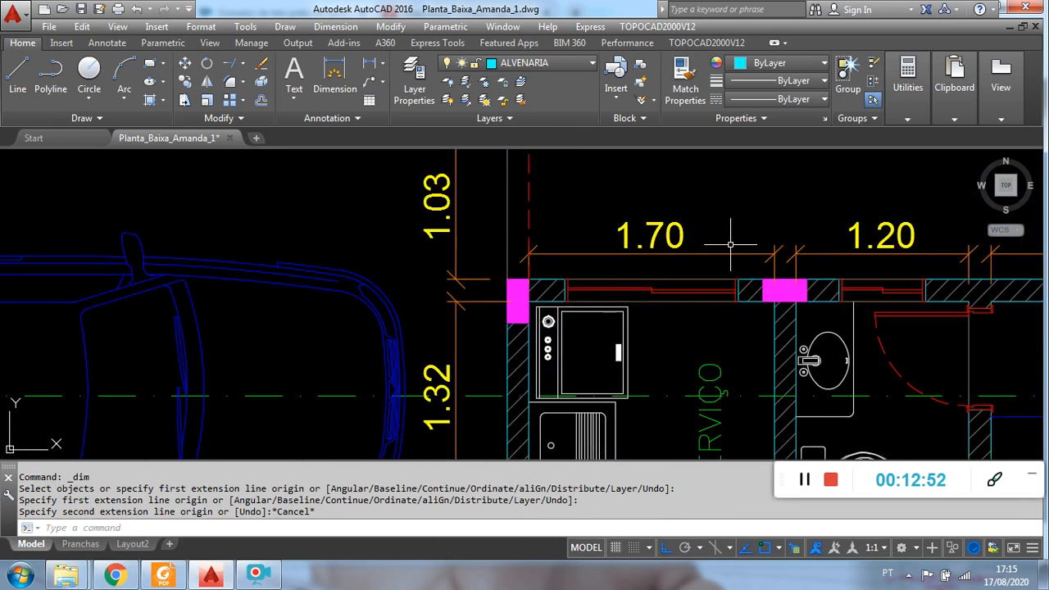
{"action": "right_click", "coordinate": [737, 223]}
{"action": "left_click", "coordinate": [748, 227]}
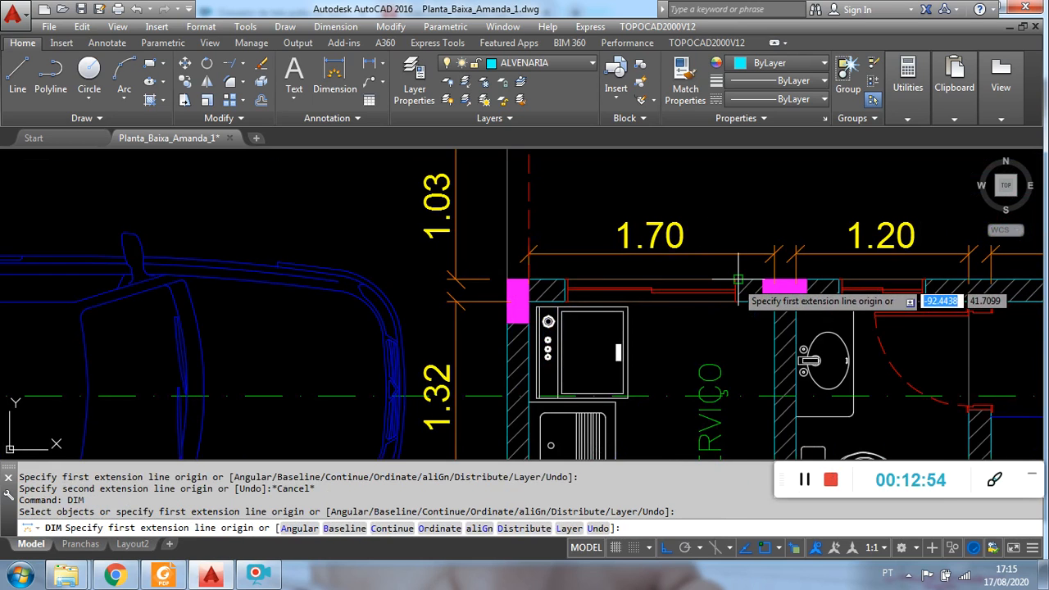
{"action": "left_click", "coordinate": [748, 278]}
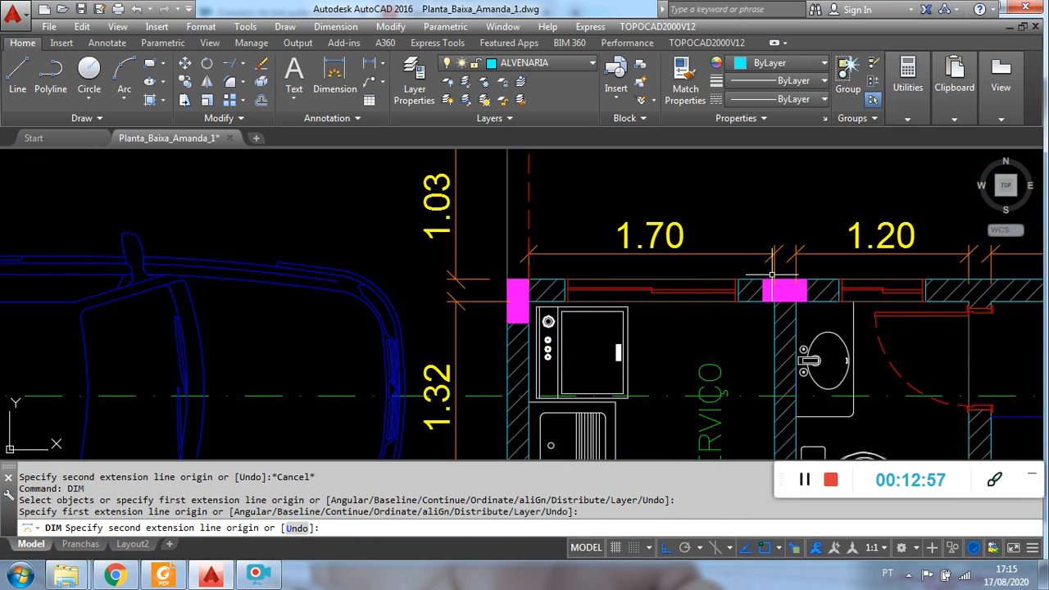
{"action": "key", "text": "Escape"}
{"action": "scroll", "coordinate": [748, 283], "scroll_direction": "down", "scroll_amount": 3}
{"action": "middle_click_drag", "start_coordinate": [720, 316], "coordinate": [690, 167]}
{"action": "scroll", "coordinate": [678, 296], "scroll_direction": "down", "scroll_amount": 4}
{"action": "middle_click_drag", "start_coordinate": [669, 325], "coordinate": [642, 250]}
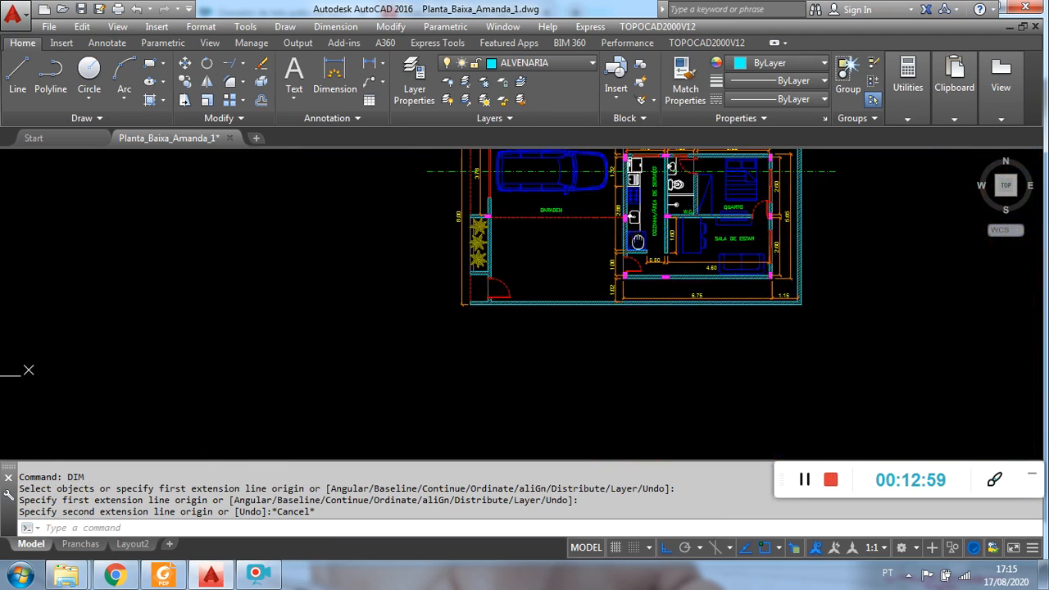
{"action": "mouse_move", "coordinate": [655, 341]}
{"action": "middle_mouse_down"}
{"action": "mouse_move", "coordinate": [632, 211]}
{"action": "mouse_move", "coordinate": [644, 277]}
{"action": "mouse_move", "coordinate": [643, 266]}
{"action": "middle_mouse_up"}
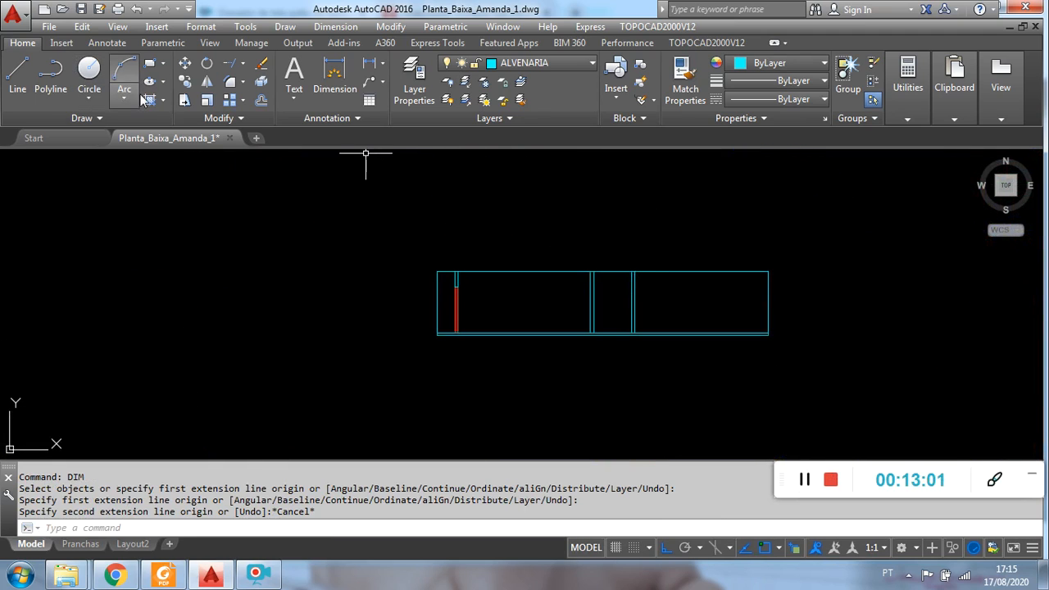
- Offset the inner face of the garage-side wall 0.25 to the right to mark the kitchen window's near jamb in the section
{"action": "left_click", "coordinate": [264, 102]}
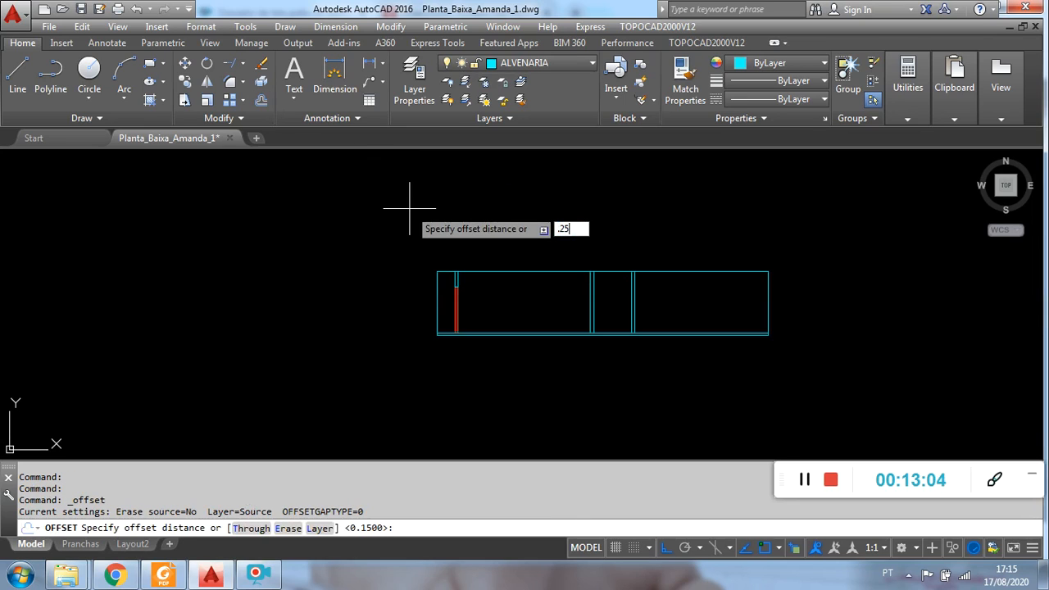
{"action": "type", "text": ".25"}
{"action": "key", "text": "Return"}
{"action": "scroll", "coordinate": [621, 286], "scroll_direction": "up", "scroll_amount": 5}
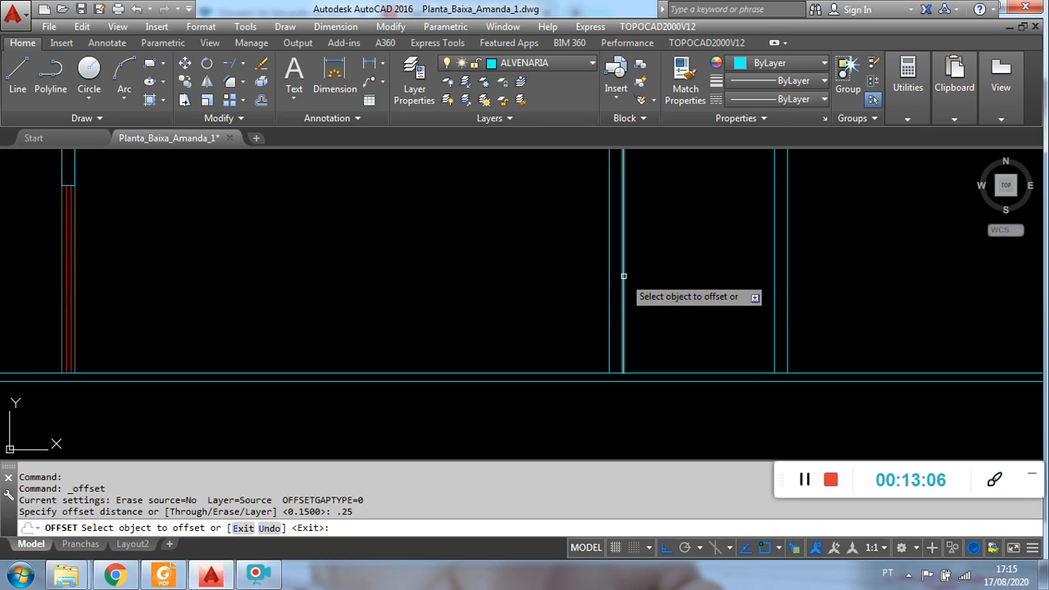
{"action": "left_click", "coordinate": [624, 277]}
{"action": "left_click", "coordinate": [714, 236]}
{"action": "key", "text": "Escape"}
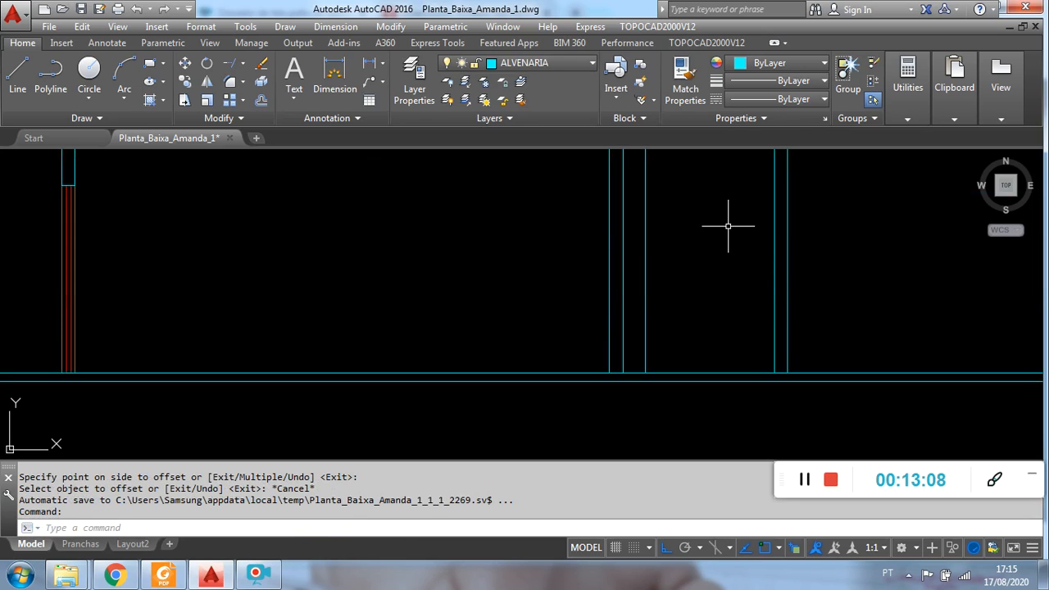
{"action": "right_click", "coordinate": [728, 225]}
{"action": "left_click", "coordinate": [738, 233]}
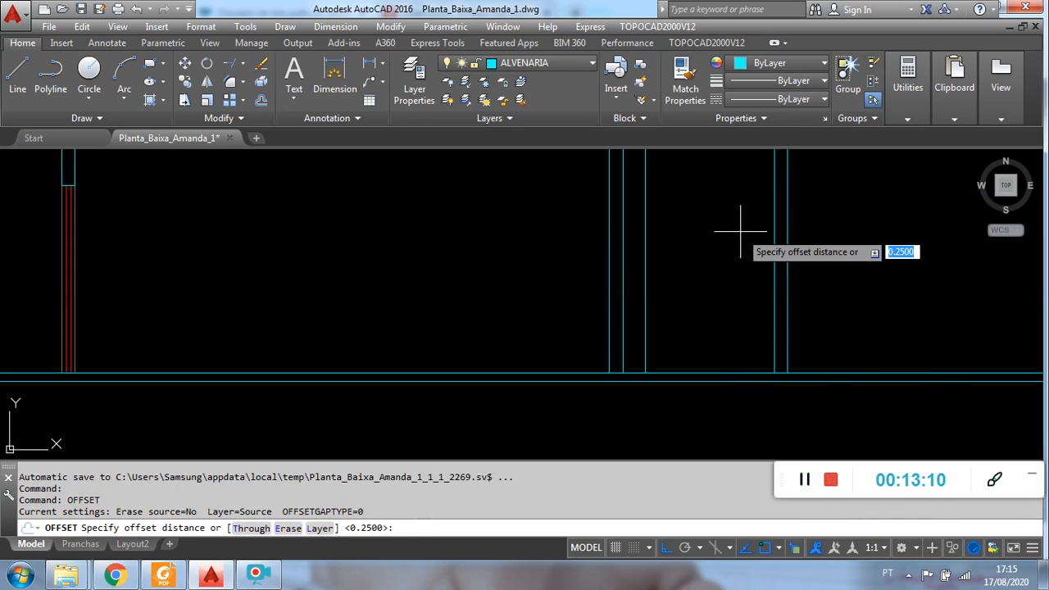
{"action": "key", "text": "Return"}
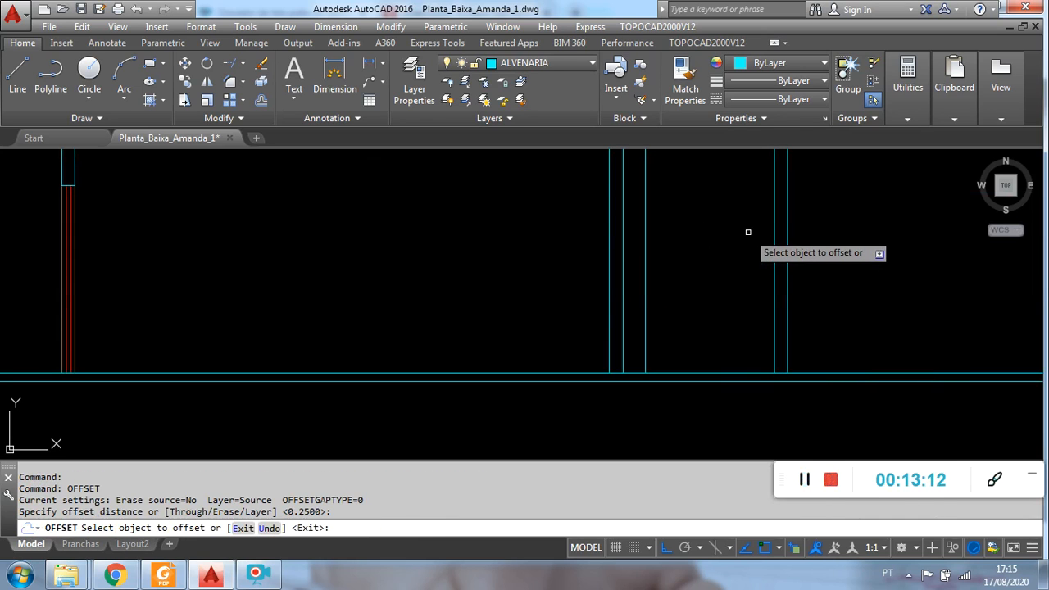
{"action": "left_click", "coordinate": [775, 230]}
{"action": "key", "text": "Escape"}
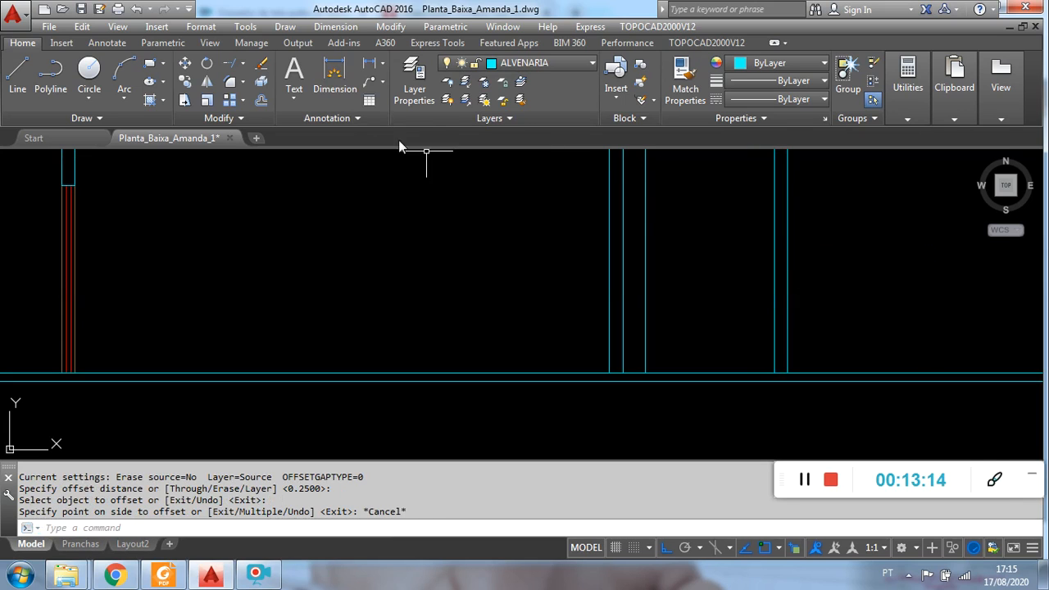
- Offset the W.C. wall's kitchen-side face 0.25 to the left to mark the window's far jamb
{"action": "right_click", "coordinate": [731, 261]}
{"action": "left_click", "coordinate": [750, 271]}
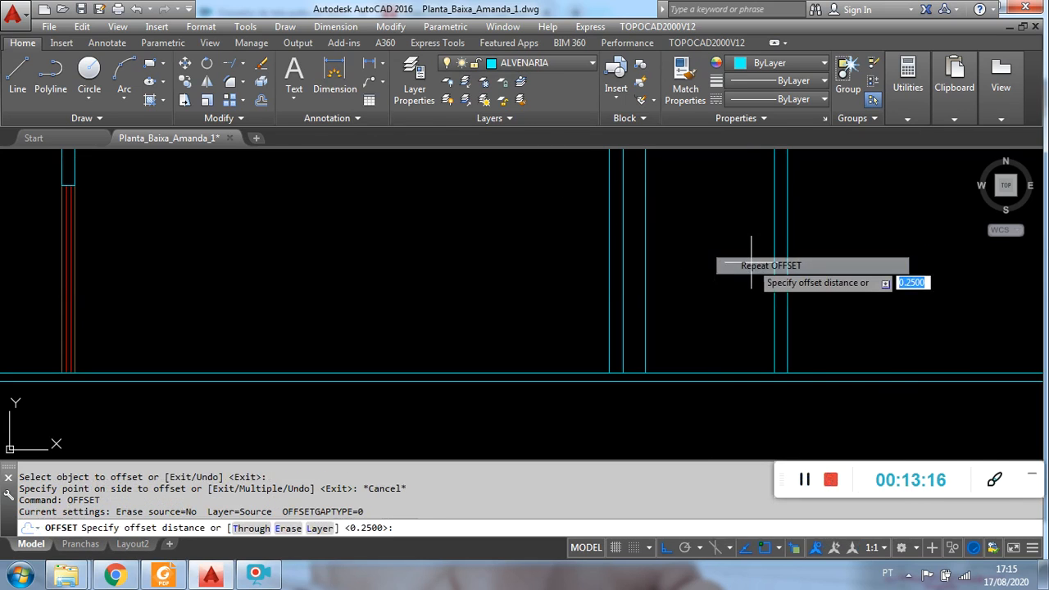
{"action": "key", "text": "Return"}
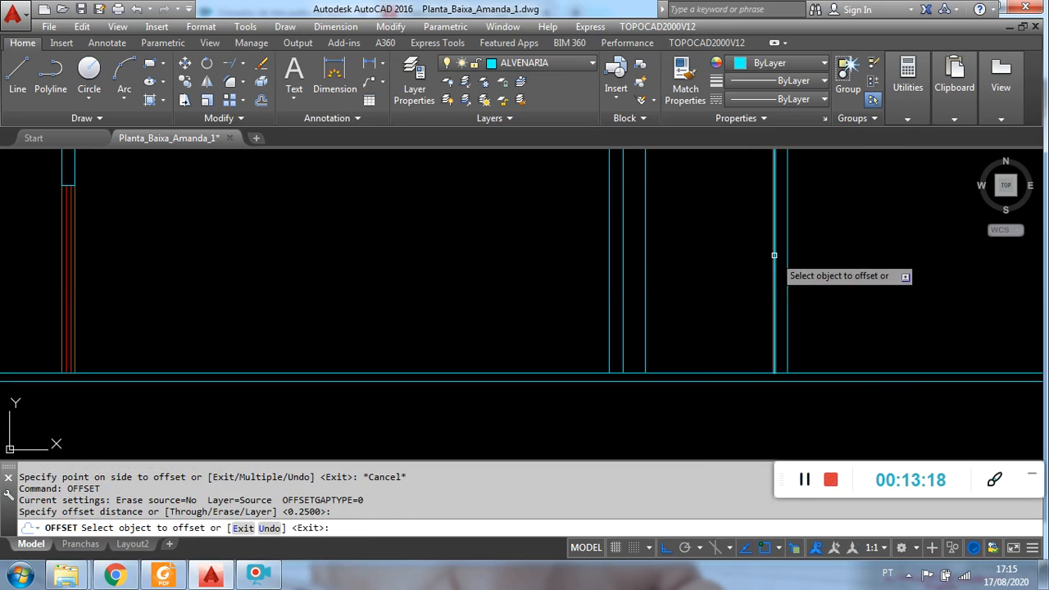
{"action": "left_click", "coordinate": [775, 256]}
{"action": "left_click", "coordinate": [736, 251]}
{"action": "key", "text": "Escape"}
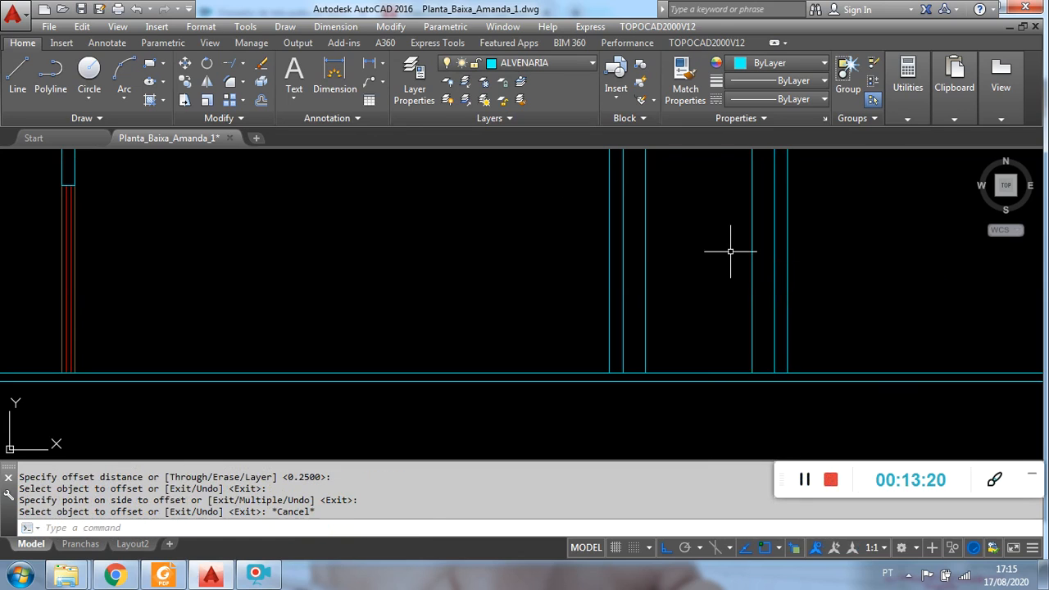
- Measure the distance between the two window jamb lines in the section
{"action": "left_click", "coordinate": [908, 116]}
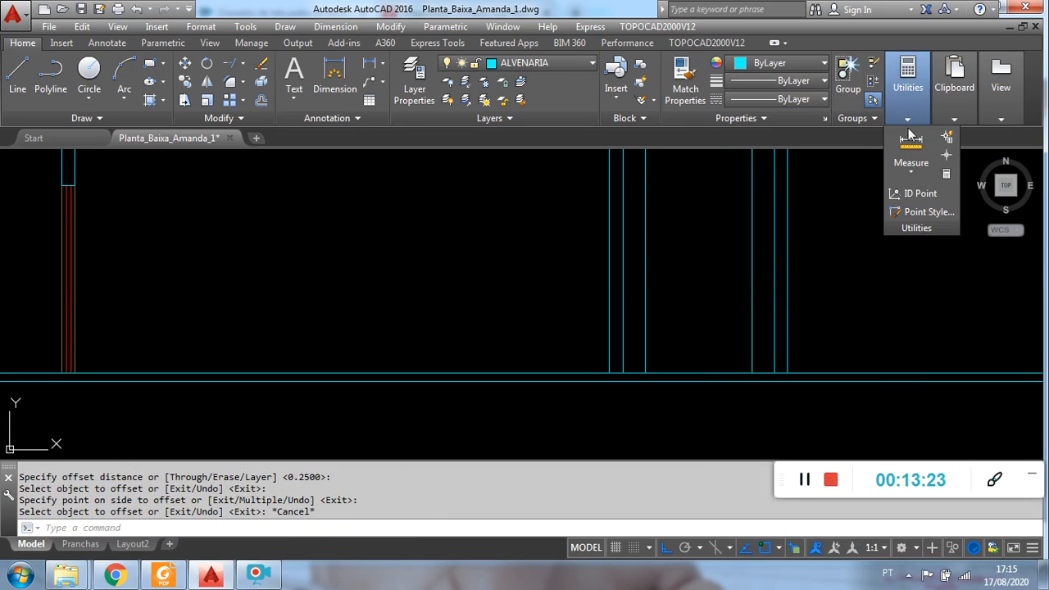
{"action": "left_click", "coordinate": [910, 139]}
{"action": "left_click", "coordinate": [645, 232]}
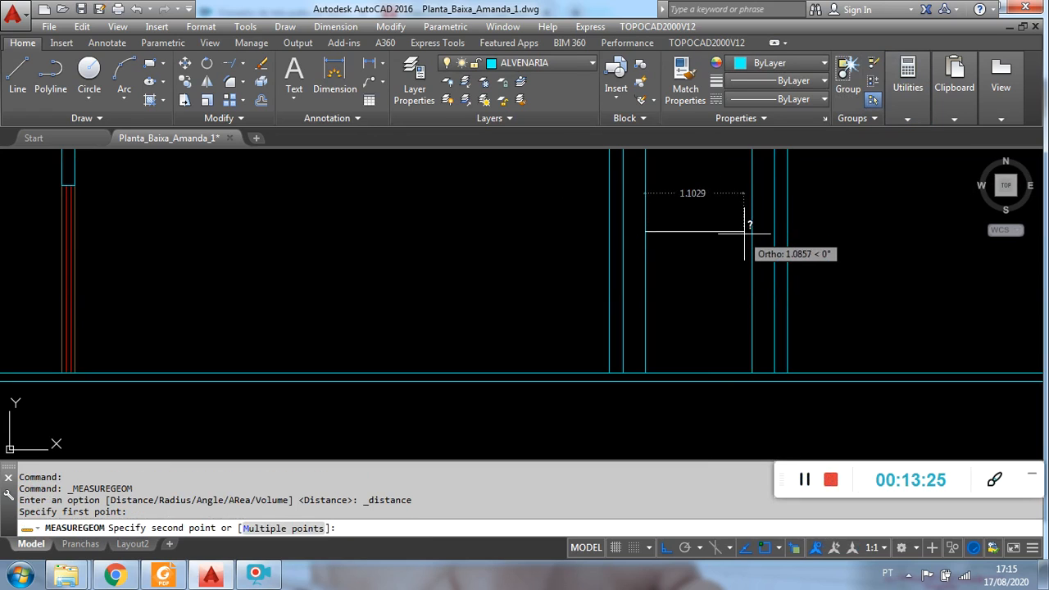
{"action": "key", "text": "Escape"}
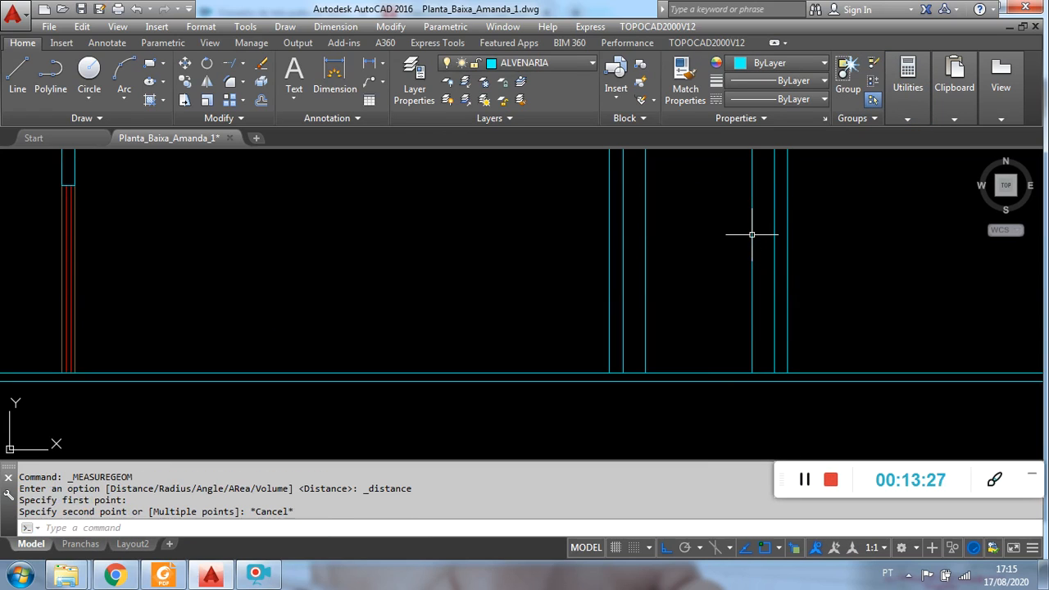
- Offset the section's floor line 1.10 upward to mark the window sill
{"action": "scroll", "coordinate": [750, 235], "scroll_direction": "down", "scroll_amount": 5}
{"action": "mouse_move", "coordinate": [749, 235]}
{"action": "middle_mouse_down"}
{"action": "mouse_move", "coordinate": [702, 266]}
{"action": "mouse_move", "coordinate": [665, 271]}
{"action": "middle_mouse_up"}
{"action": "scroll", "coordinate": [664, 271], "scroll_direction": "up", "scroll_amount": 4}
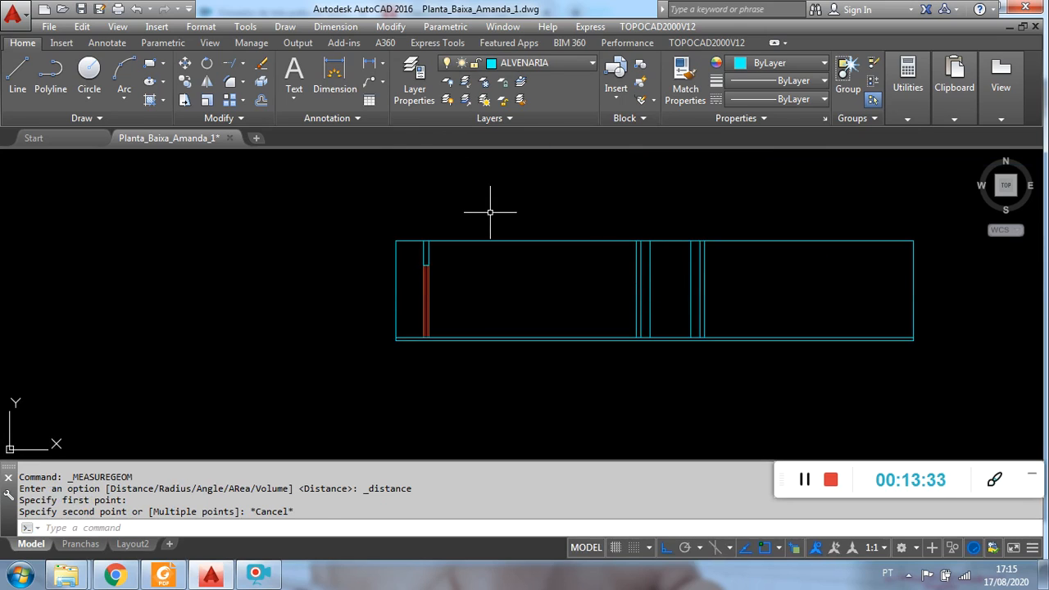
{"action": "left_click", "coordinate": [259, 102]}
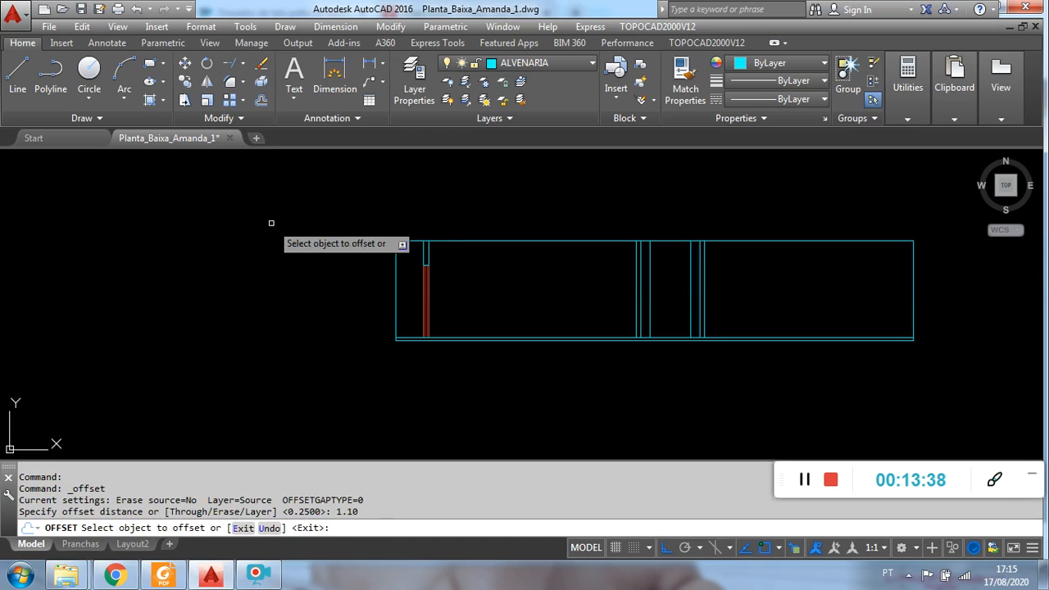
{"action": "scroll", "coordinate": [684, 320], "scroll_direction": "up", "scroll_amount": 4}
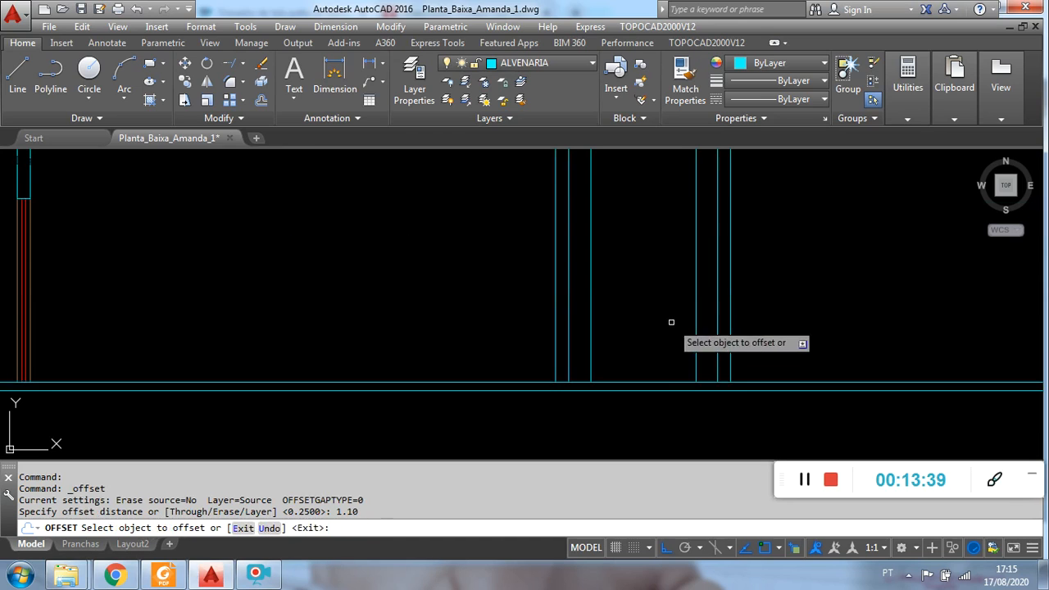
{"action": "left_click", "coordinate": [659, 381]}
{"action": "left_click", "coordinate": [658, 321]}
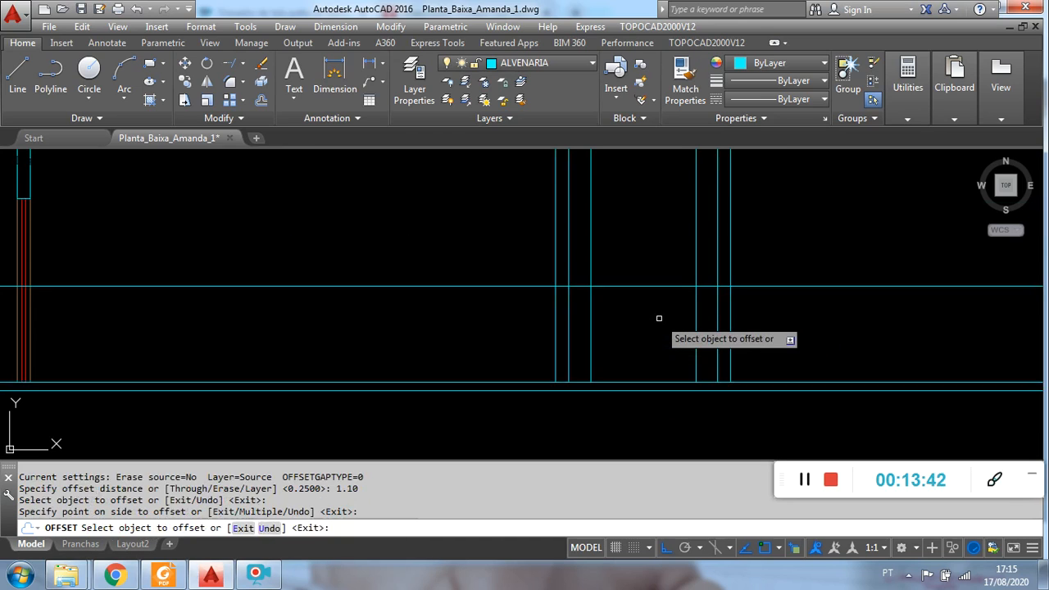
{"action": "key", "text": "Escape"}
- Shorten the sill line at both ends so it spans only between the two window jamb lines
{"action": "scroll", "coordinate": [714, 318], "scroll_direction": "down", "scroll_amount": 4}
{"action": "left_click", "coordinate": [614, 315]}
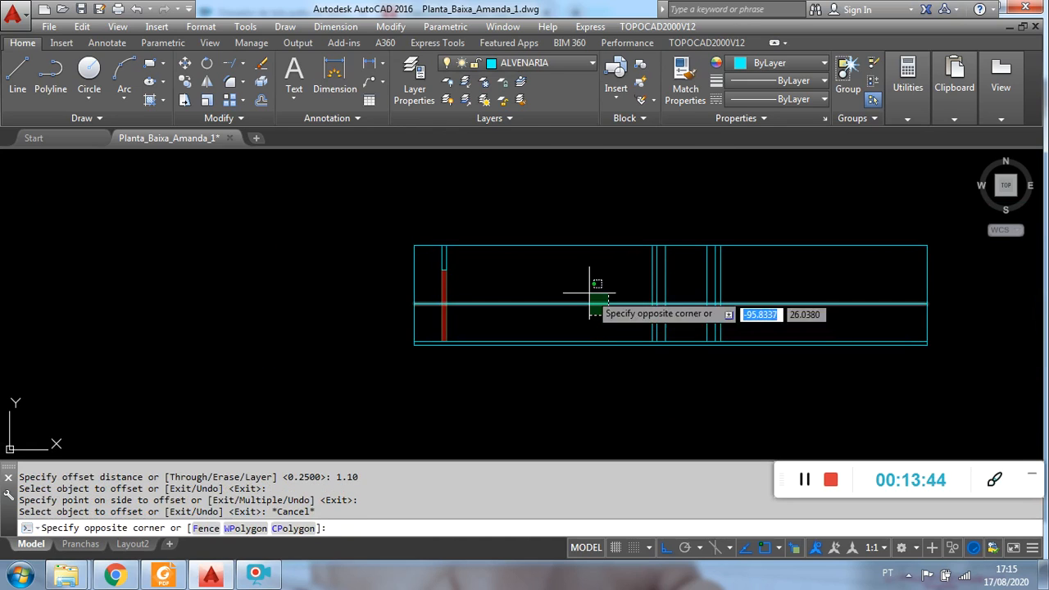
{"action": "left_click", "coordinate": [515, 291]}
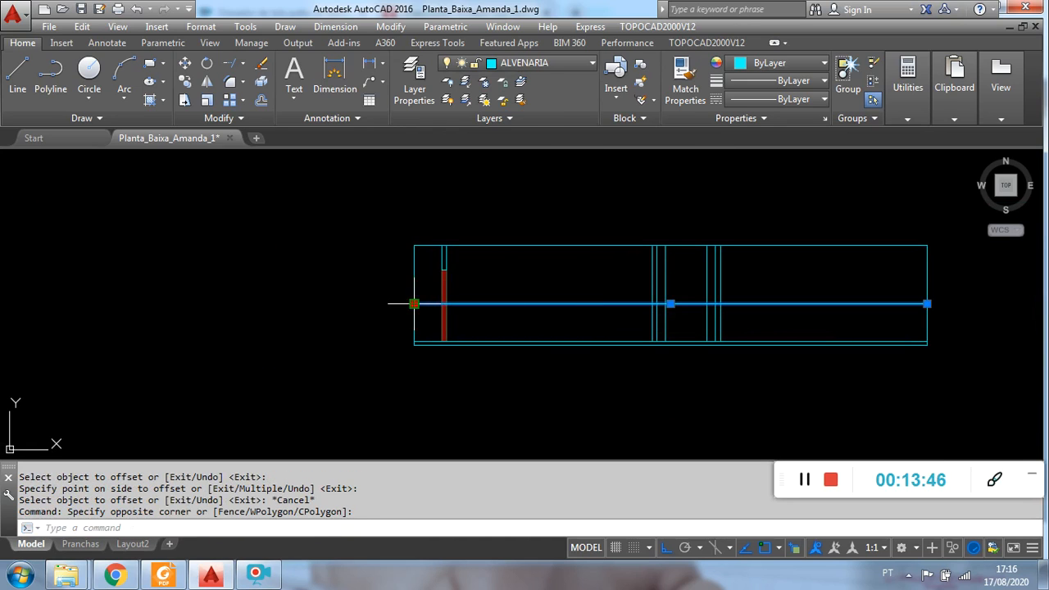
{"action": "left_click", "coordinate": [414, 303]}
{"action": "scroll", "coordinate": [703, 340], "scroll_direction": "up", "scroll_amount": 4}
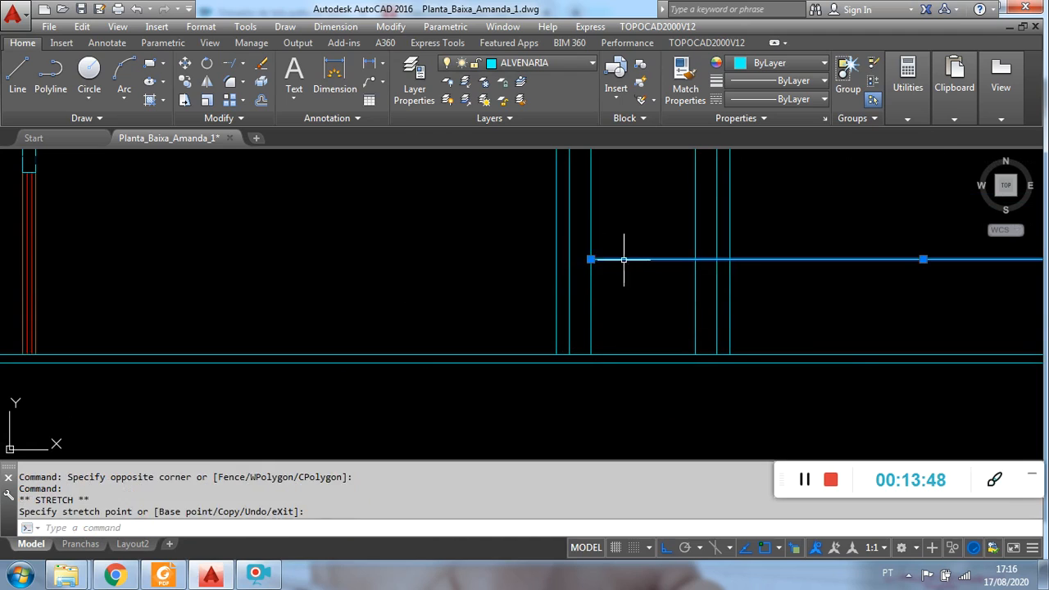
{"action": "key", "text": "Escape"}
{"action": "left_click", "coordinate": [833, 292]}
{"action": "left_click", "coordinate": [803, 243]}
{"action": "scroll", "coordinate": [848, 274], "scroll_direction": "down", "scroll_amount": 3}
{"action": "middle_click_drag", "start_coordinate": [848, 274], "coordinate": [774, 277]}
{"action": "left_click", "coordinate": [1006, 263]}
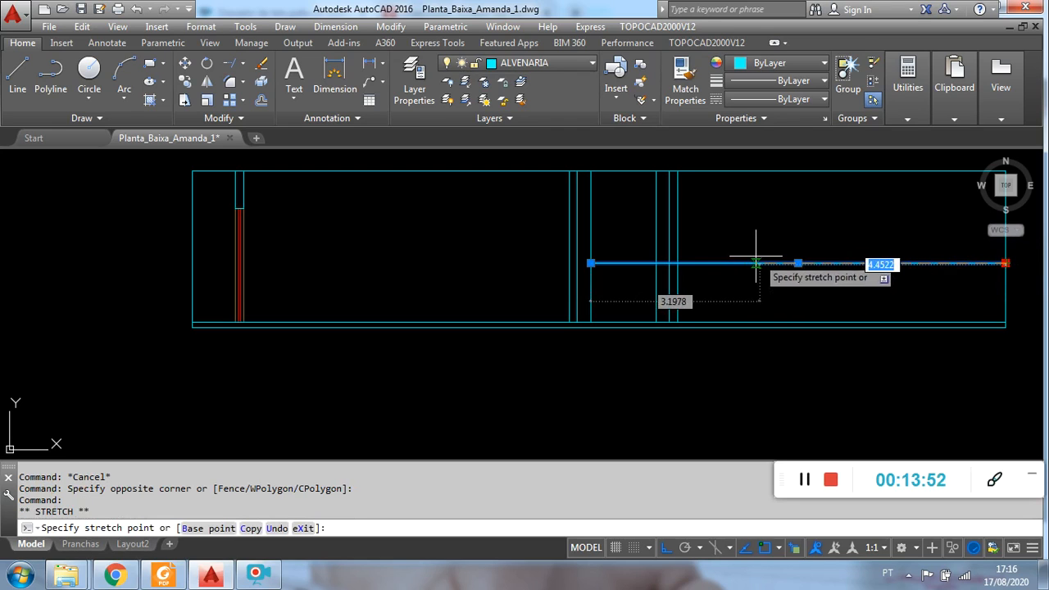
{"action": "left_click", "coordinate": [656, 263]}
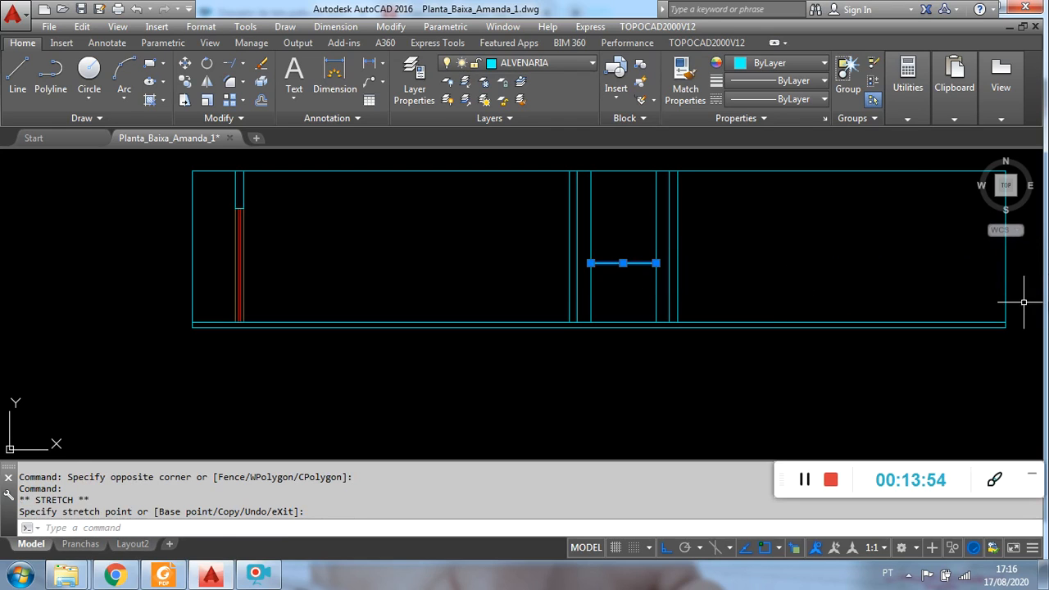
{"action": "key", "text": "Escape"}
- Draw a horizontal line at head height from the top of the red door to the window's far jamb line
{"action": "left_click", "coordinate": [17, 72]}
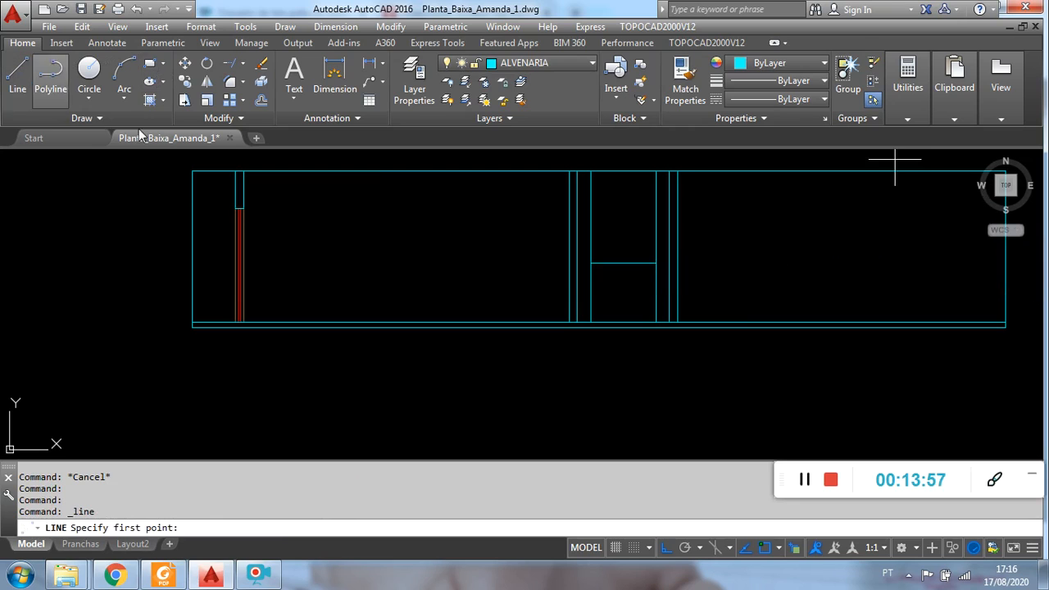
{"action": "left_click", "coordinate": [242, 208]}
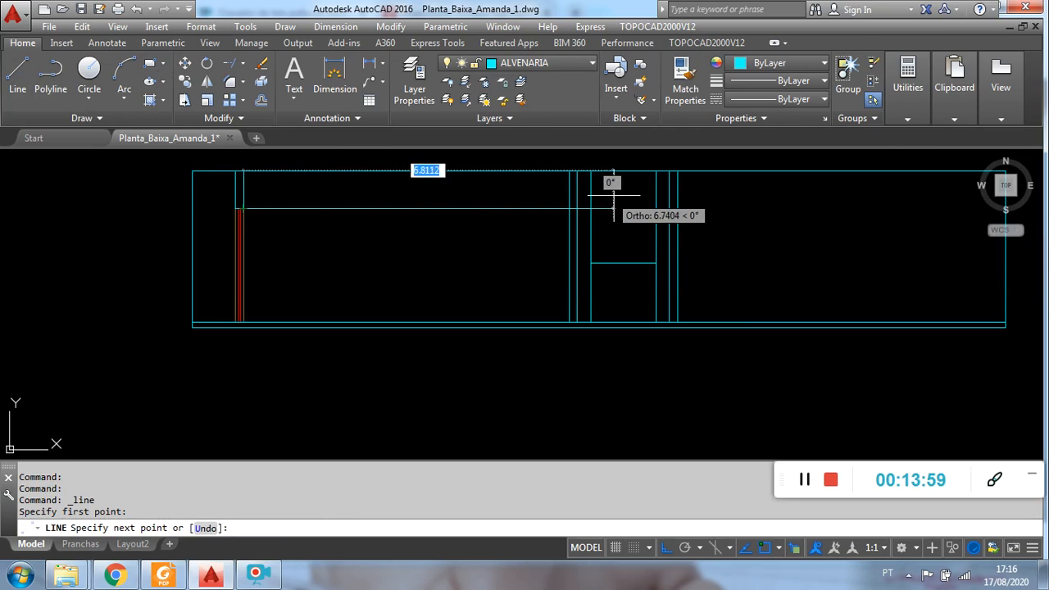
{"action": "left_click", "coordinate": [656, 209]}
{"action": "key", "text": "Escape"}
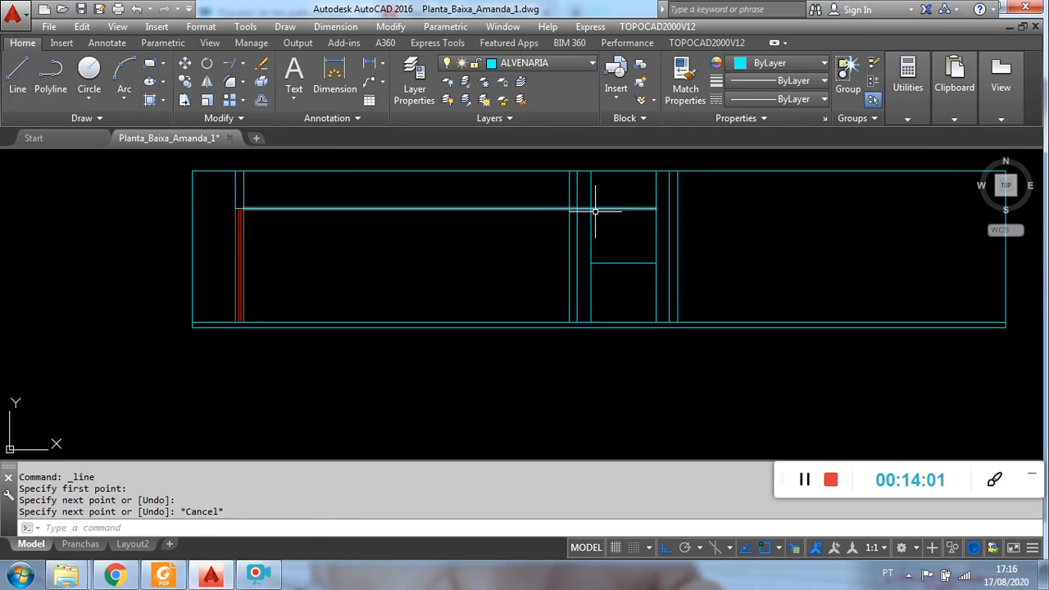
- Shorten the head line by moving its door-side end to the window's near jamb line
{"action": "left_click", "coordinate": [499, 230]}
{"action": "left_click", "coordinate": [464, 199]}
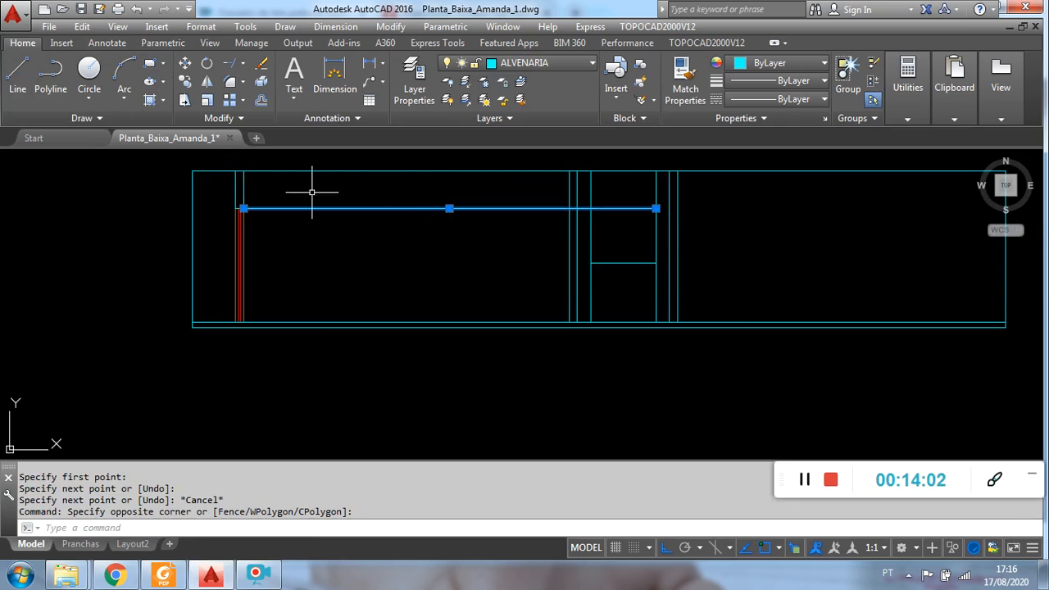
{"action": "left_click", "coordinate": [244, 208]}
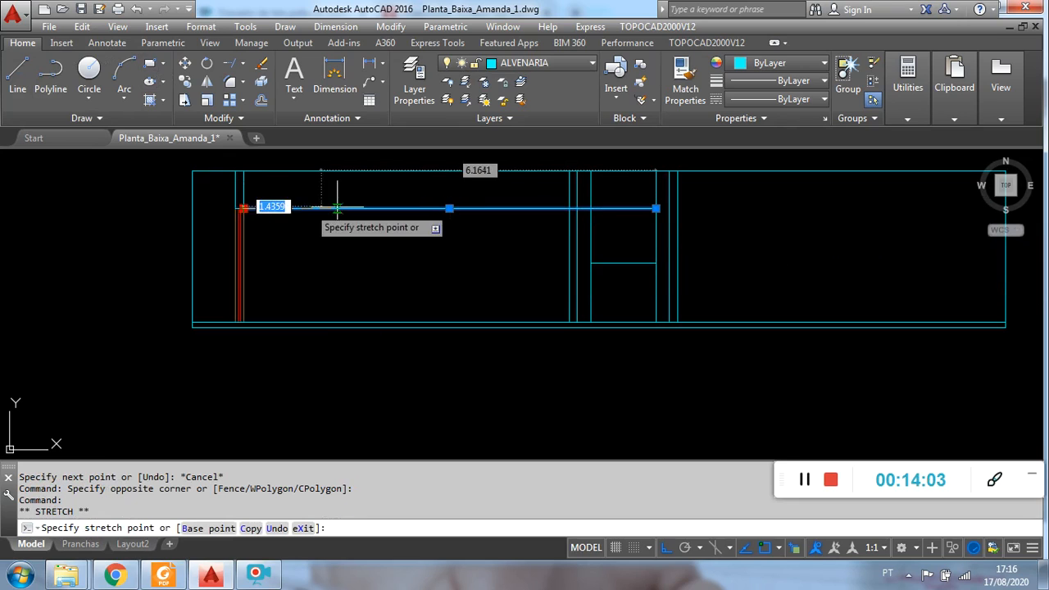
{"action": "left_click", "coordinate": [591, 209]}
{"action": "key", "text": "Escape"}
{"action": "key", "text": "Escape"}
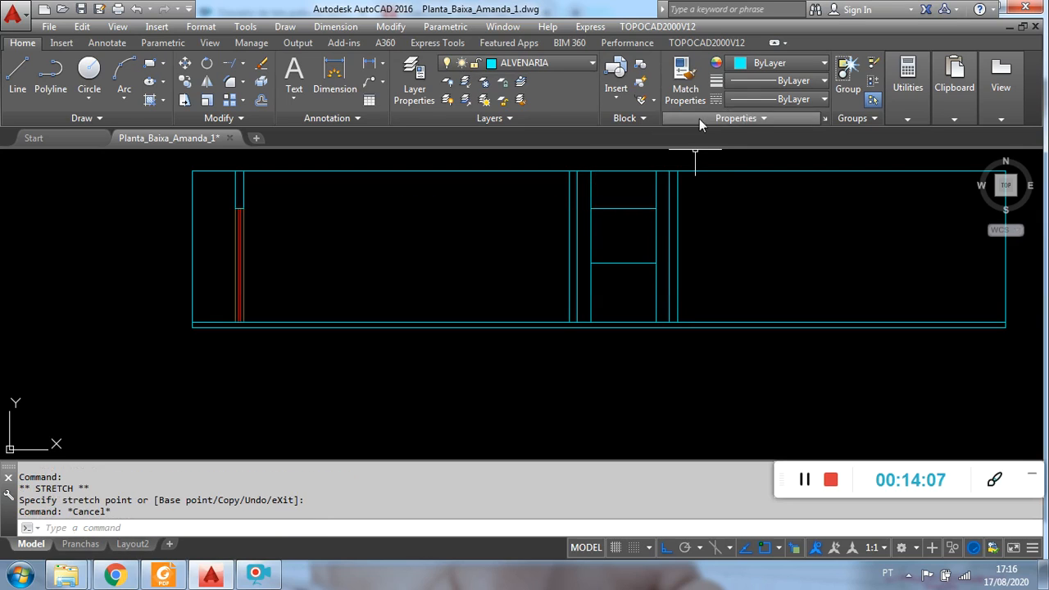
- Trim both jamb lines above the head and below the sill, leaving a closed window rectangle
{"action": "type", "text": "TRIM"}
{"action": "key", "text": "Return"}
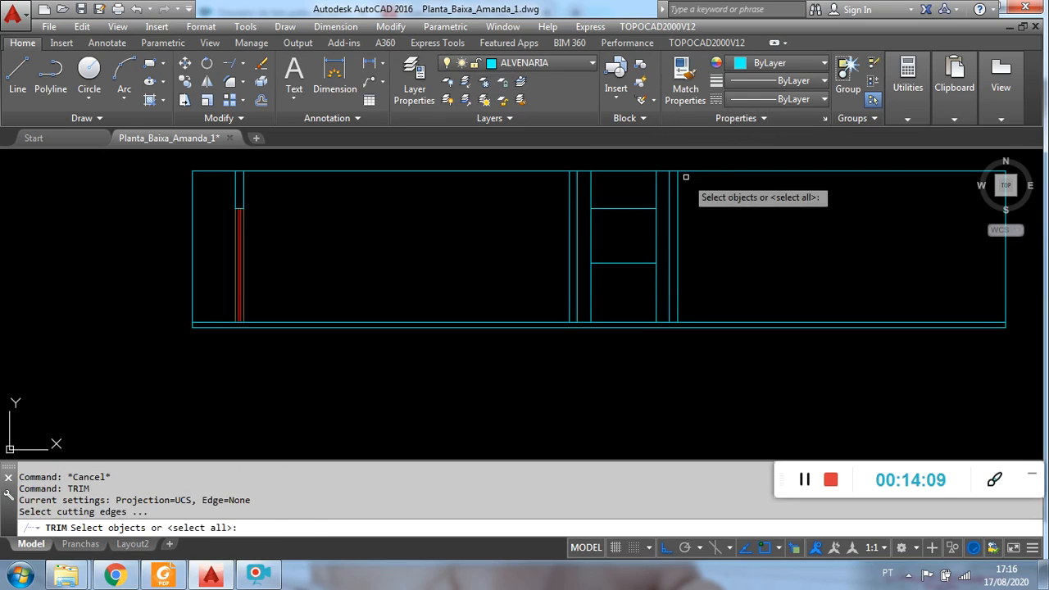
{"action": "key", "text": "Return"}
{"action": "scroll", "coordinate": [669, 191], "scroll_direction": "up", "scroll_amount": 2}
{"action": "left_click", "coordinate": [653, 197]}
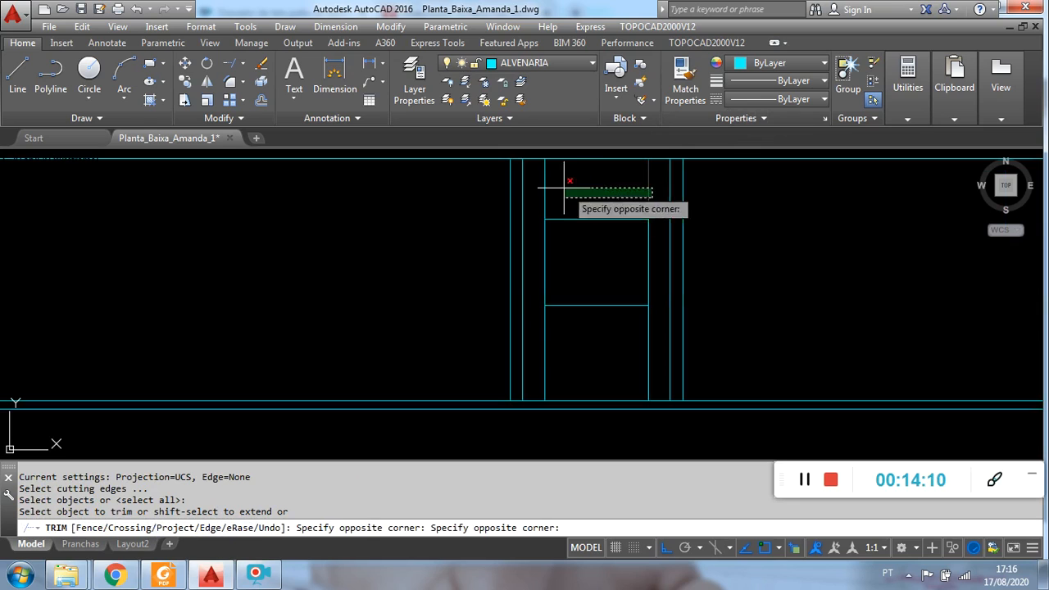
{"action": "left_click", "coordinate": [541, 169]}
{"action": "left_click", "coordinate": [651, 336]}
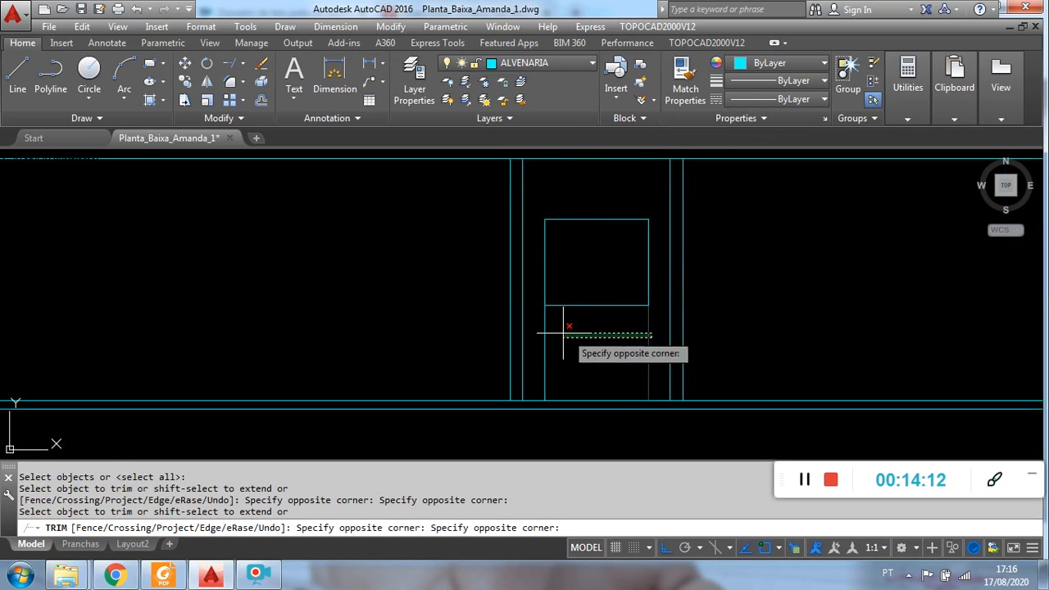
{"action": "left_click", "coordinate": [538, 330]}
- Measure the height of the kitchen window from its head to its sill
{"action": "mouse_move", "coordinate": [900, 116]}
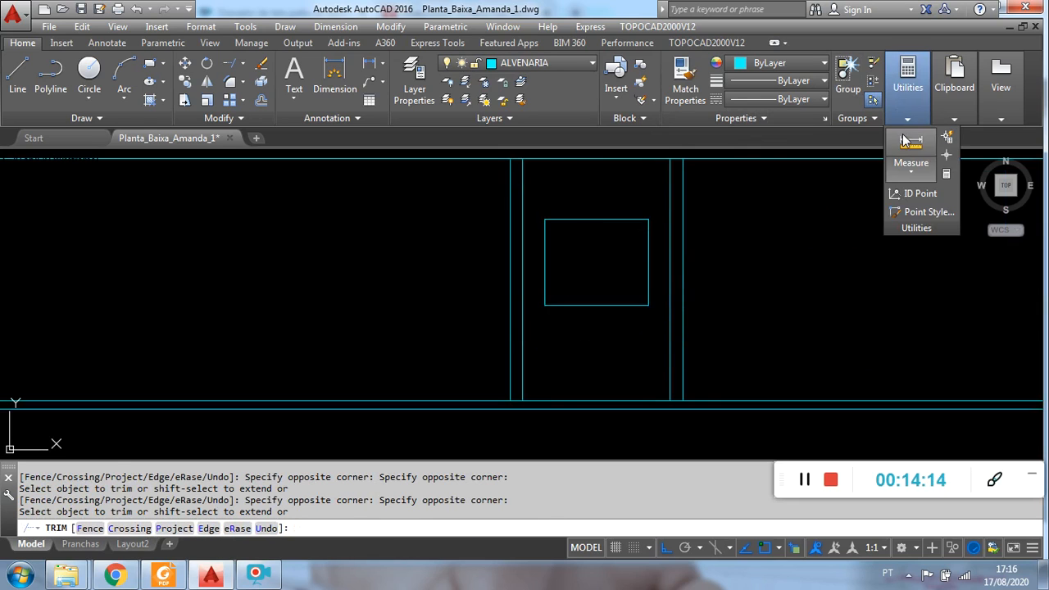
{"action": "left_click", "coordinate": [911, 146]}
{"action": "left_click", "coordinate": [648, 219]}
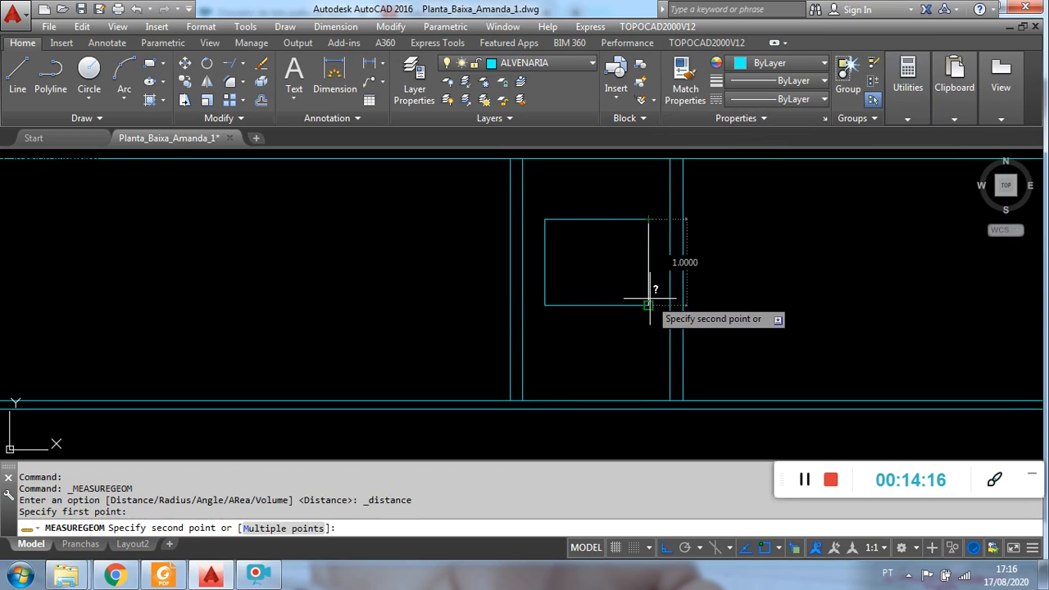
{"action": "key", "text": "Escape"}
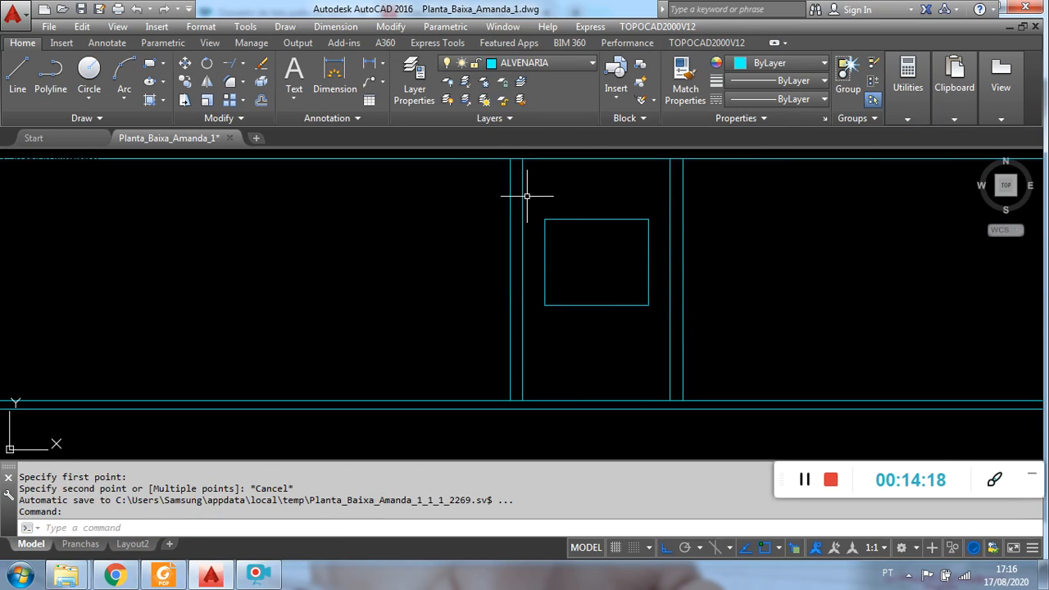
{"action": "scroll", "coordinate": [652, 260], "scroll_direction": "down", "scroll_amount": 4}
{"action": "scroll", "coordinate": [639, 288], "scroll_direction": "up", "scroll_amount": 4}
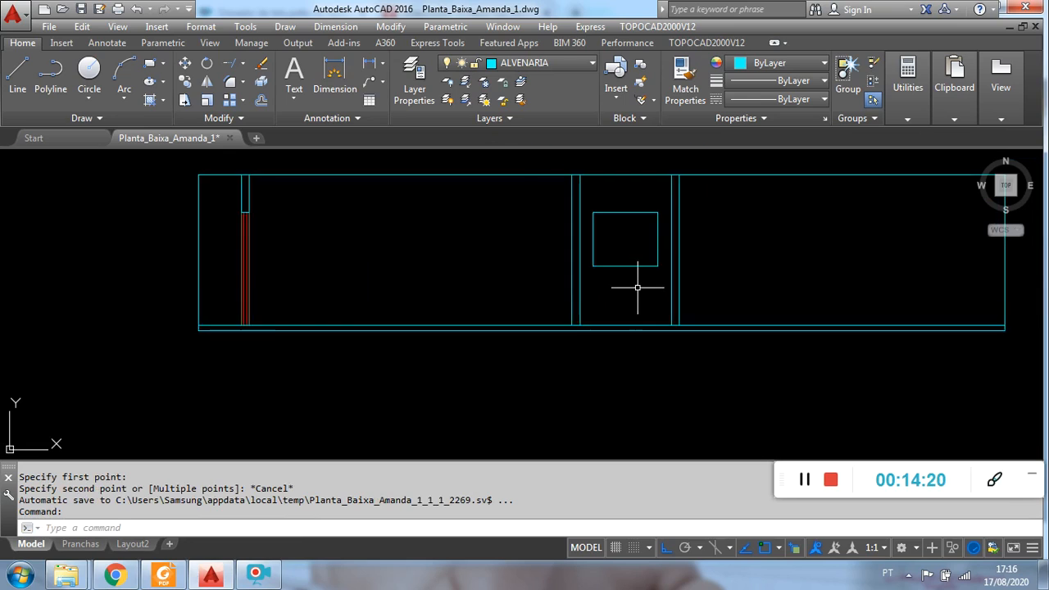
{"action": "middle_click_drag", "start_coordinate": [691, 230], "coordinate": [684, 288]}
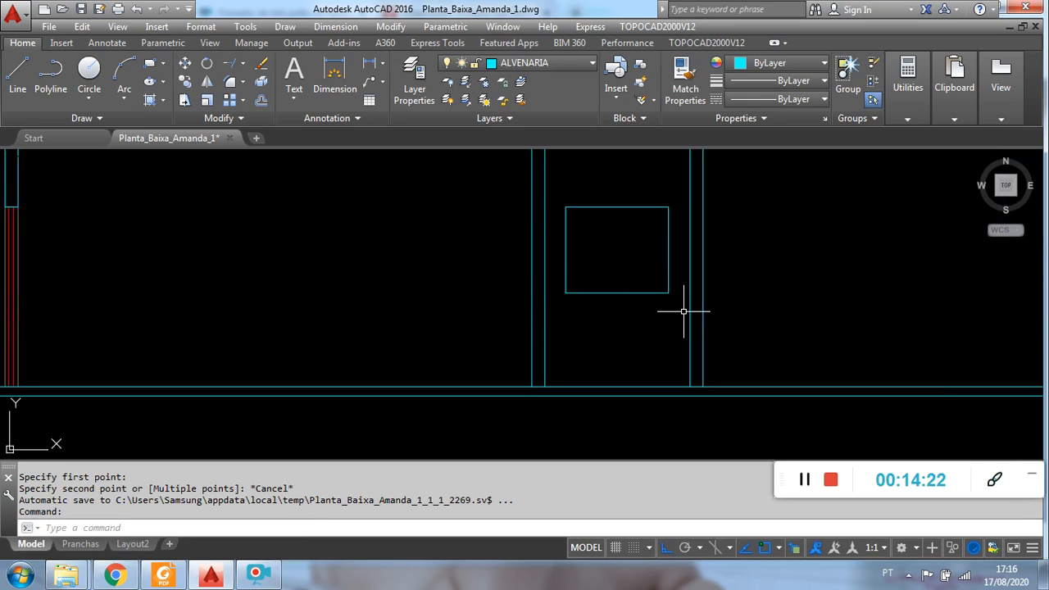
- Assign the four lines of the kitchen window rectangle in the section to the ESQUADRIA layer
{"action": "left_click", "coordinate": [684, 308]}
{"action": "left_click", "coordinate": [554, 190]}
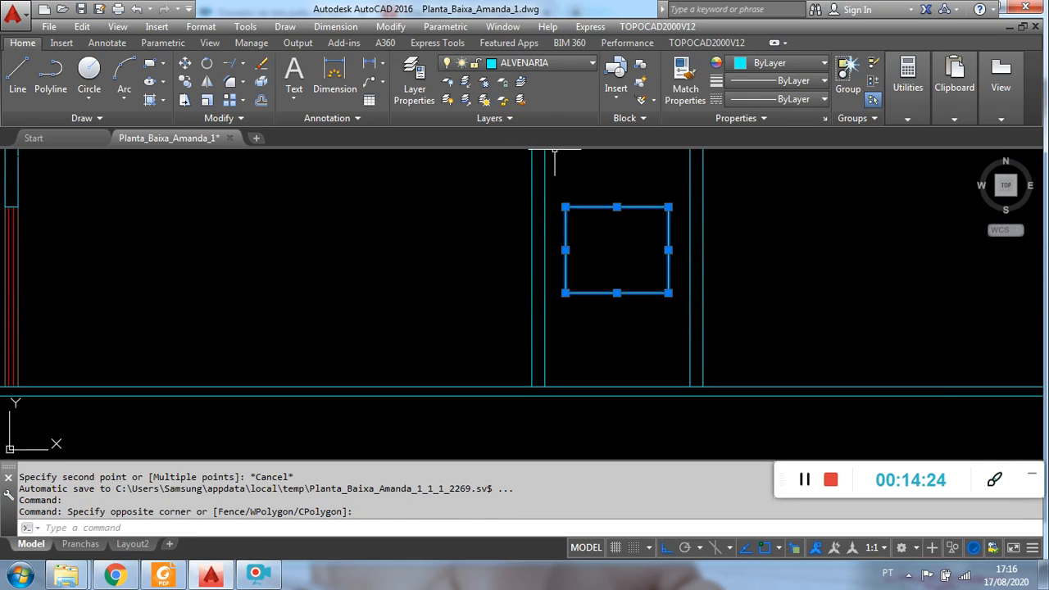
{"action": "left_click", "coordinate": [551, 60]}
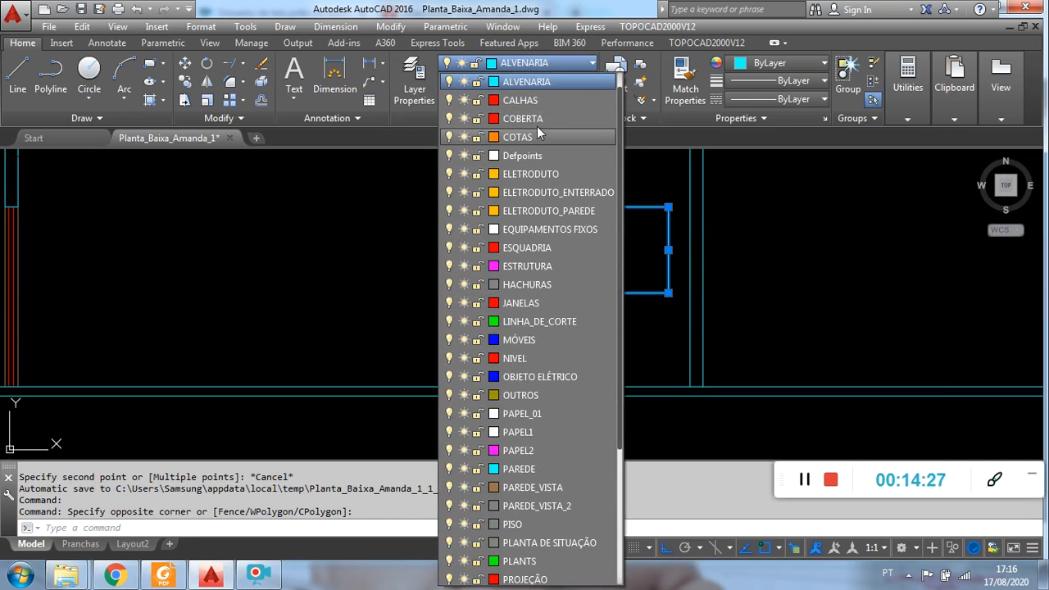
{"action": "left_click", "coordinate": [551, 247]}
{"action": "key", "text": "Escape"}
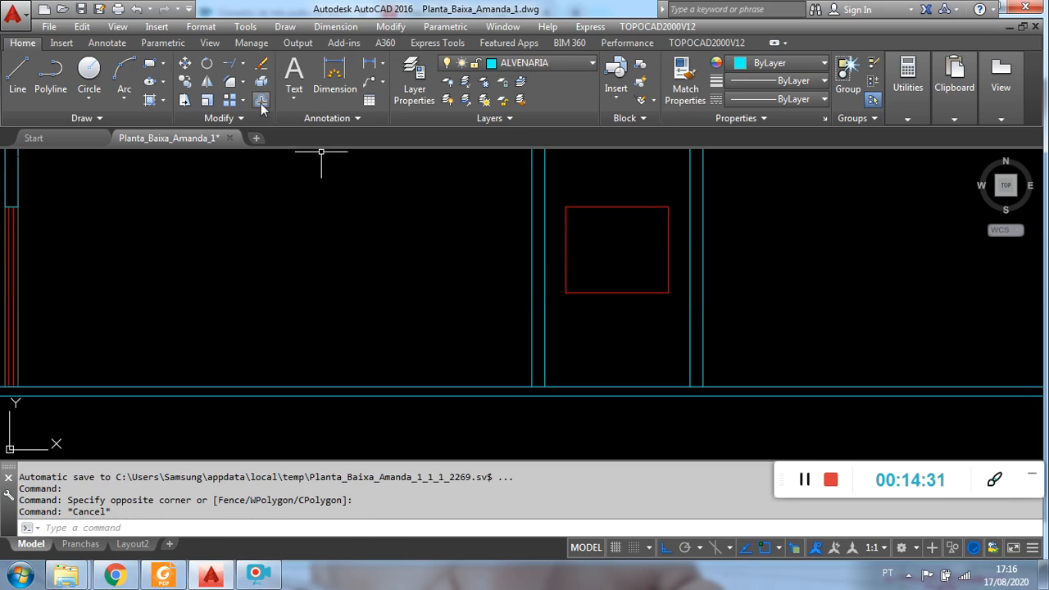
- Offset all four edges of the kitchen window rectangle 0.05 inward to form the frame
{"action": "left_click", "coordinate": [261, 101]}
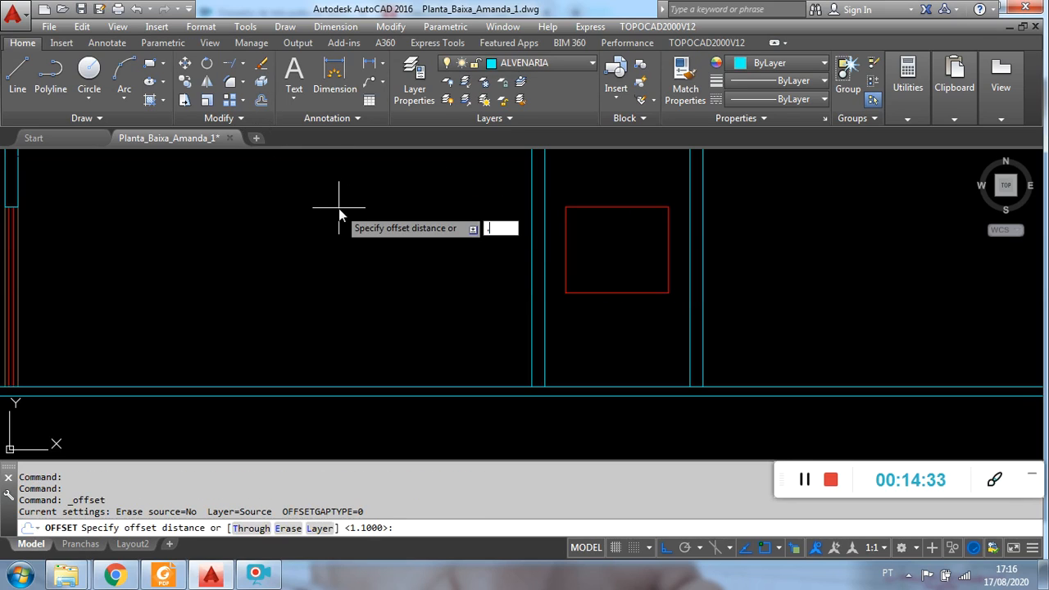
{"action": "type", "text": ".05"}
{"action": "key", "text": "Return"}
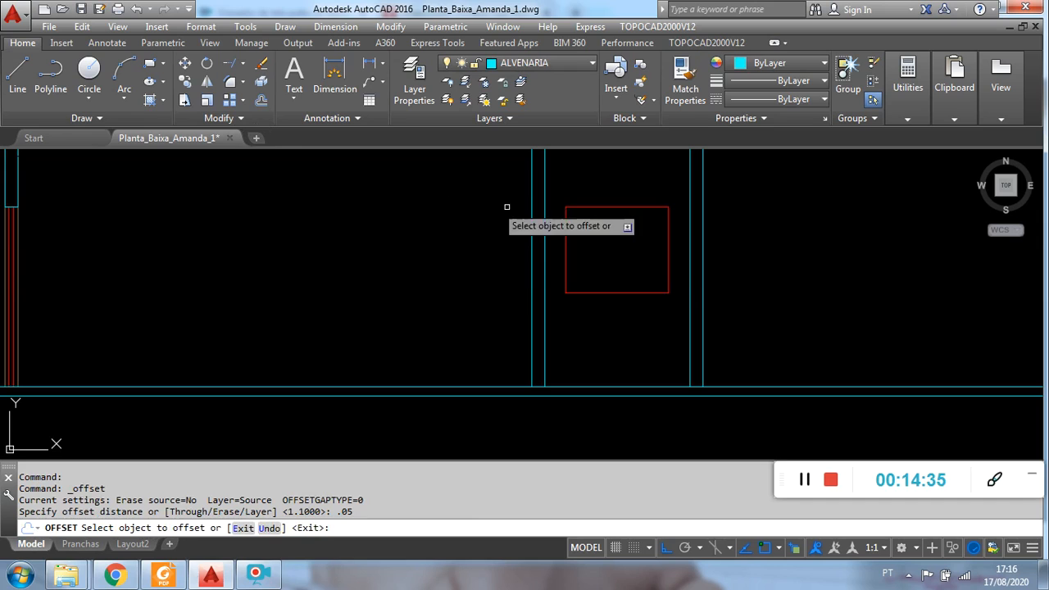
{"action": "left_click", "coordinate": [605, 286]}
{"action": "left_click", "coordinate": [601, 273]}
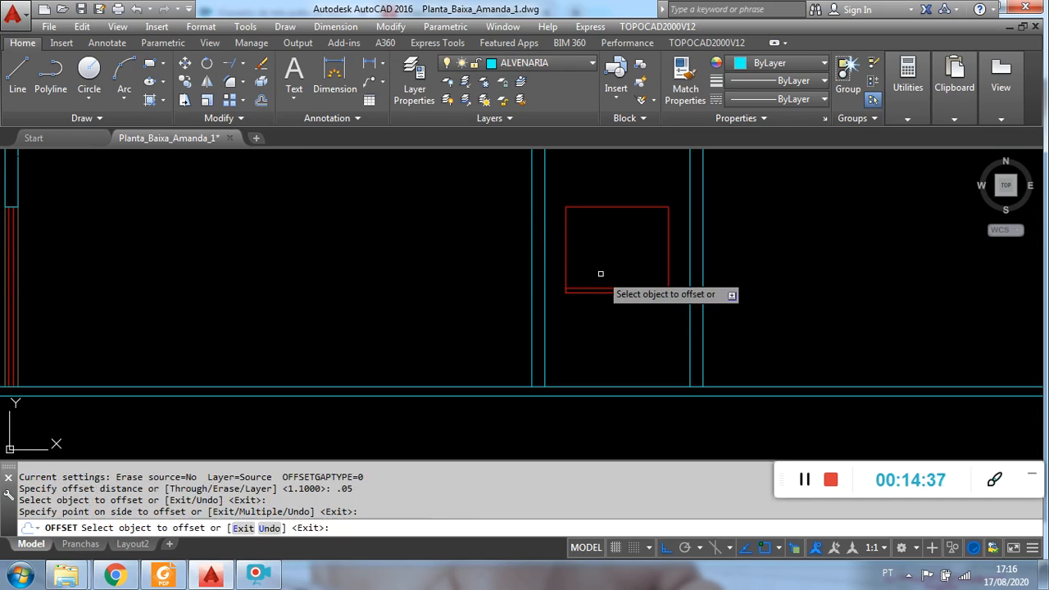
{"action": "left_click", "coordinate": [566, 244]}
{"action": "left_click", "coordinate": [594, 242]}
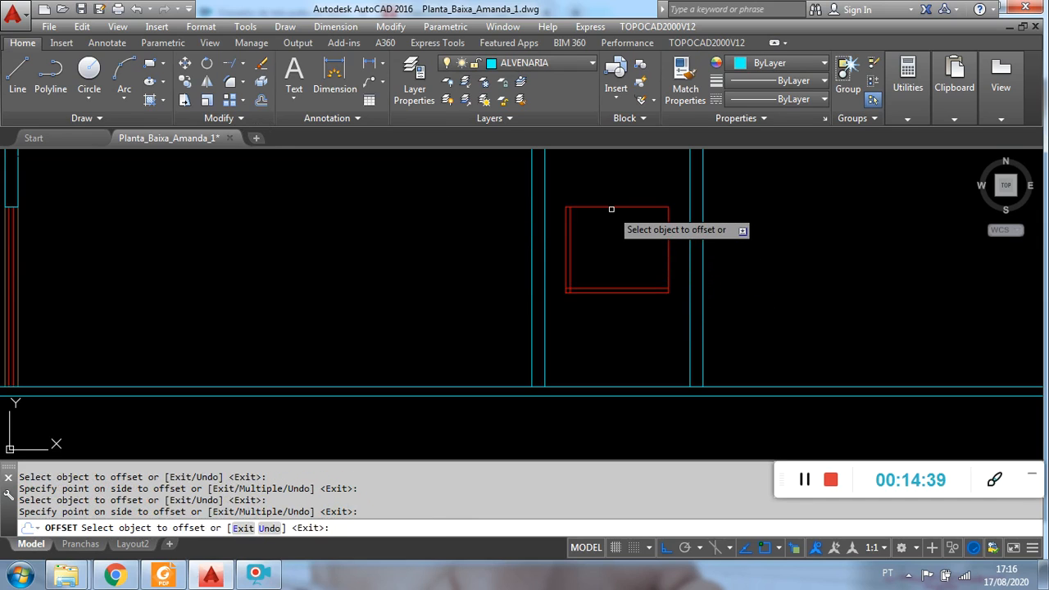
{"action": "left_click", "coordinate": [612, 209]}
{"action": "left_click", "coordinate": [607, 208]}
{"action": "left_click", "coordinate": [632, 232]}
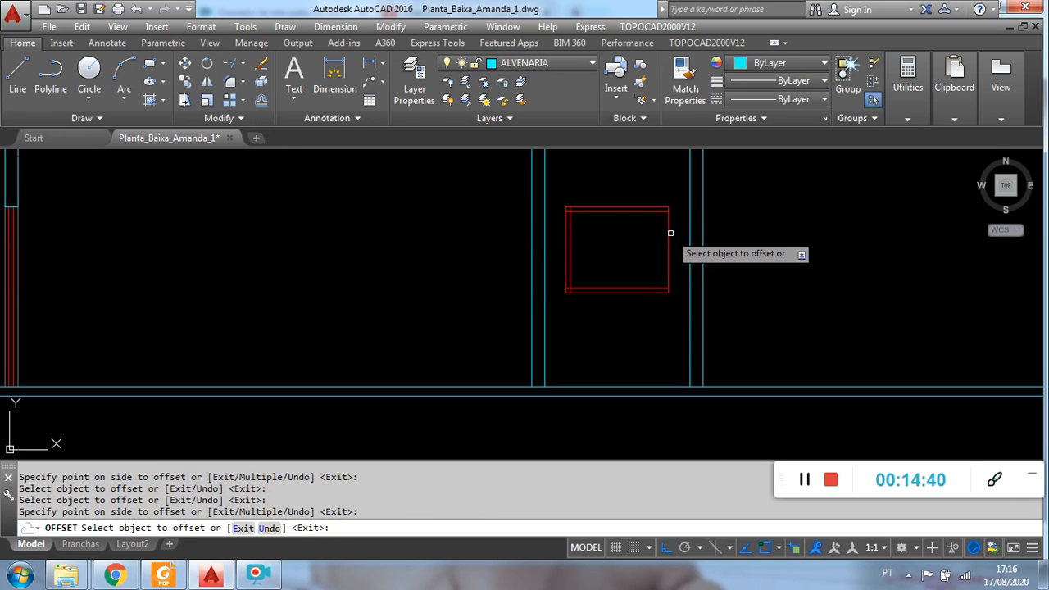
{"action": "scroll", "coordinate": [607, 169], "scroll_direction": "up", "scroll_amount": 3}
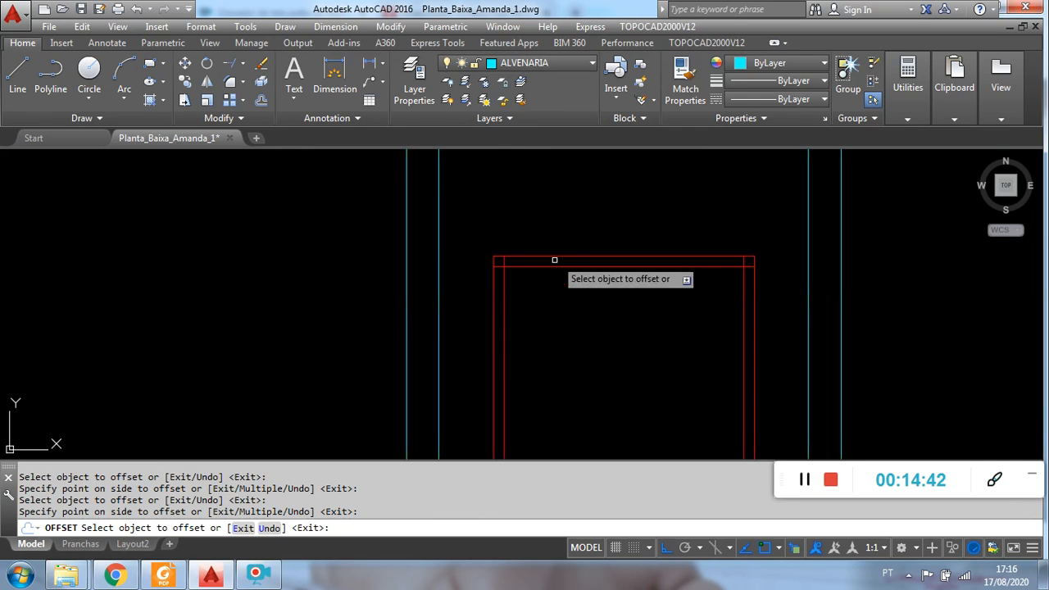
{"action": "key", "text": "Escape"}
- Fillet the inner frame's two corners on the garage side with radius 0 so the lines meet squarely
{"action": "middle_click_drag", "start_coordinate": [525, 248], "coordinate": [506, 162]}
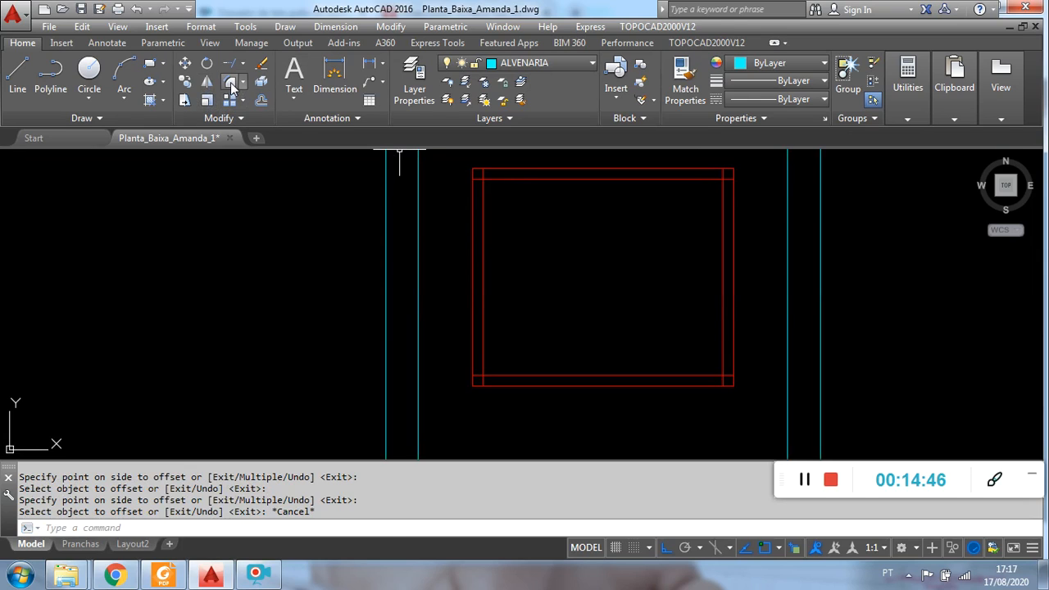
{"action": "left_click", "coordinate": [232, 85]}
{"action": "left_click", "coordinate": [243, 87]}
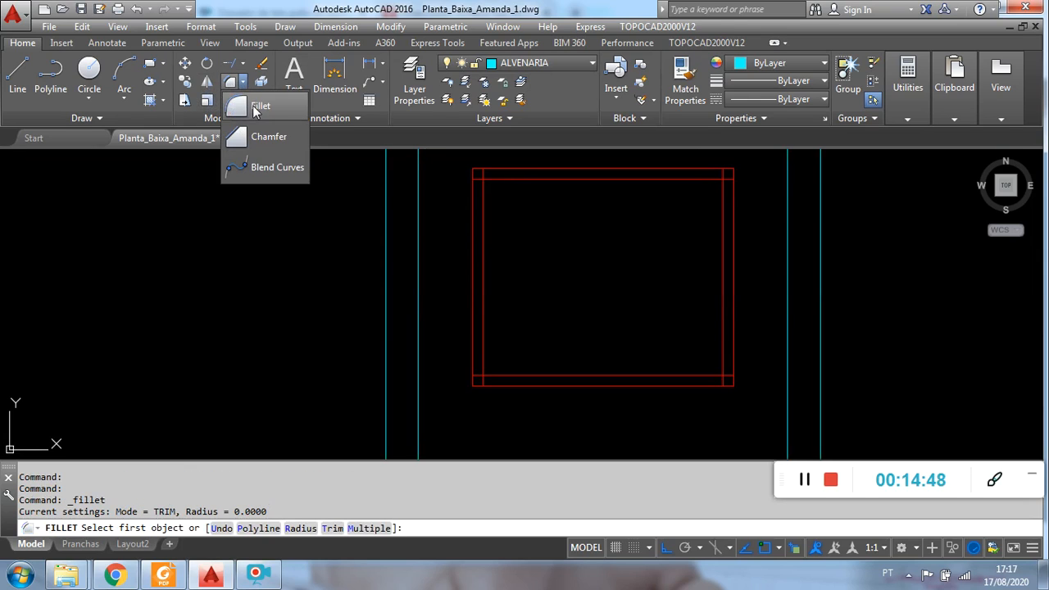
{"action": "left_click", "coordinate": [257, 106]}
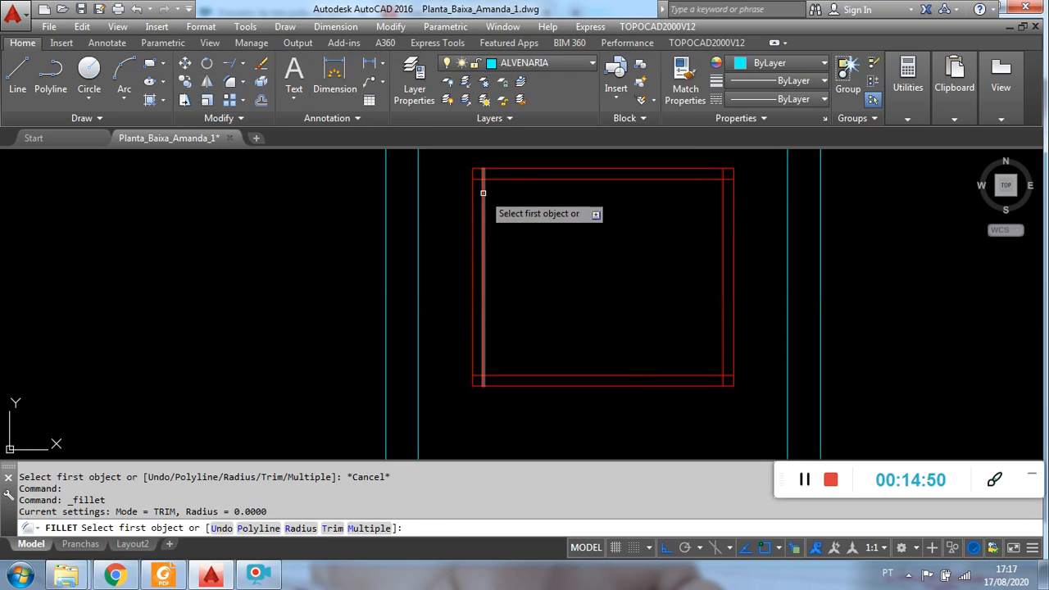
{"action": "left_click", "coordinate": [481, 182]}
{"action": "left_click", "coordinate": [499, 179]}
{"action": "right_click", "coordinate": [516, 201]}
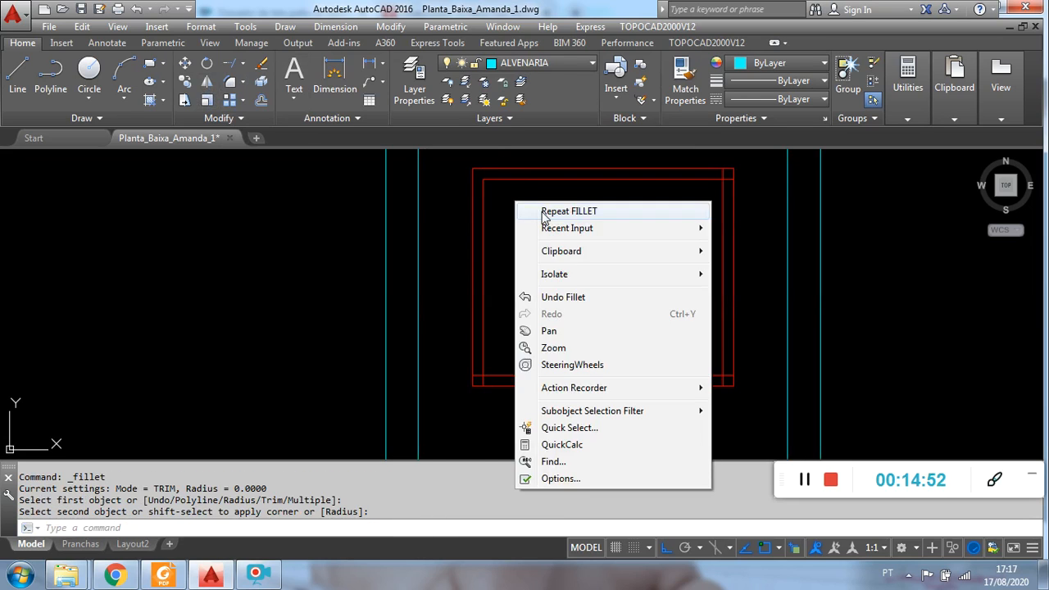
{"action": "left_click", "coordinate": [525, 210]}
{"action": "left_click", "coordinate": [504, 375]}
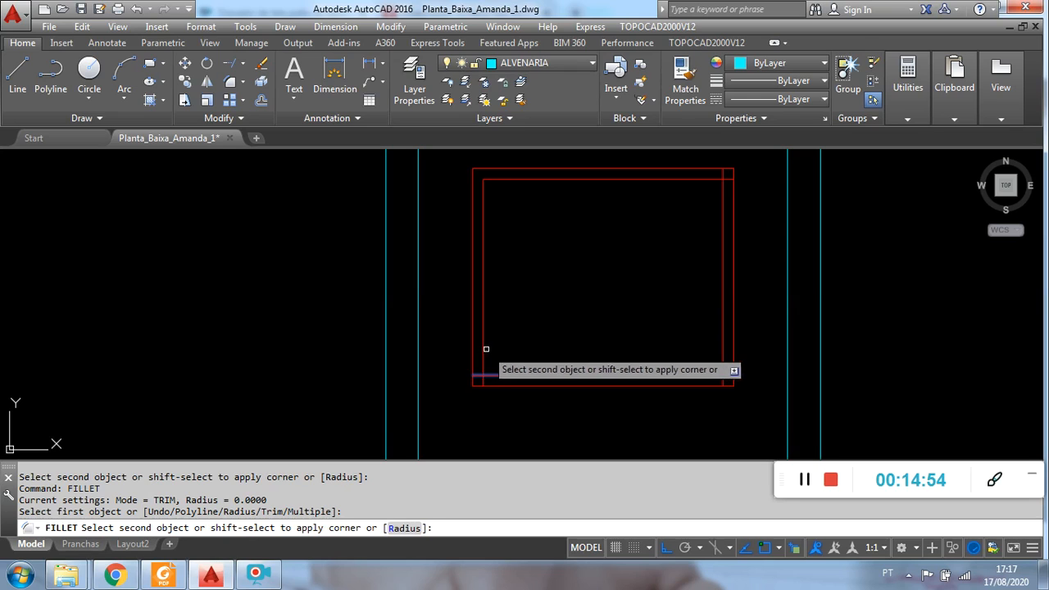
{"action": "left_click", "coordinate": [486, 349]}
- Fillet the inner frame's two remaining corners on the bathroom side, closing the inner rectangle
{"action": "right_click", "coordinate": [594, 273]}
{"action": "left_click", "coordinate": [706, 277]}
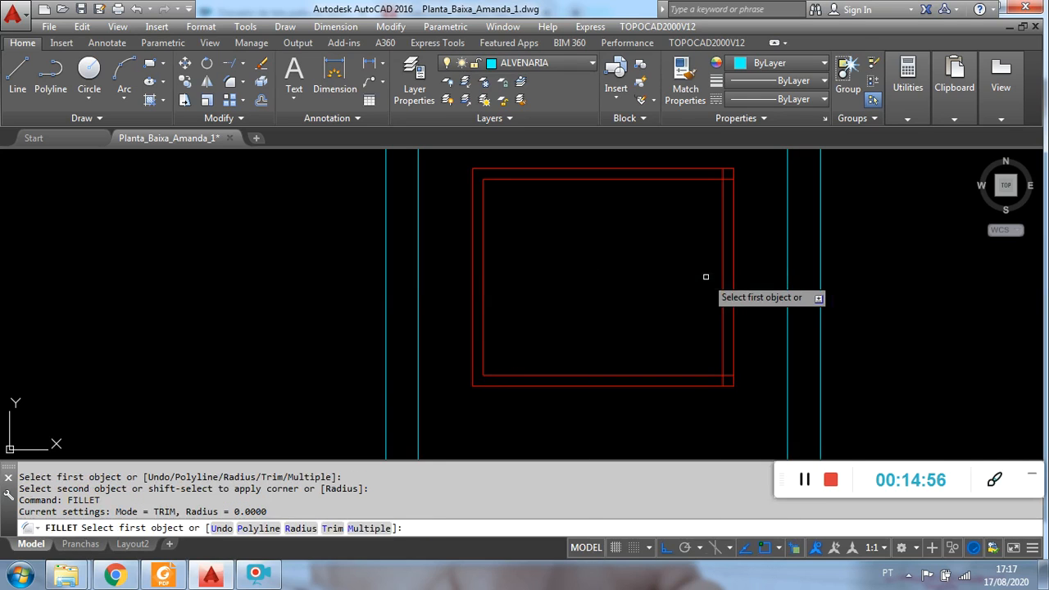
{"action": "left_click", "coordinate": [720, 272]}
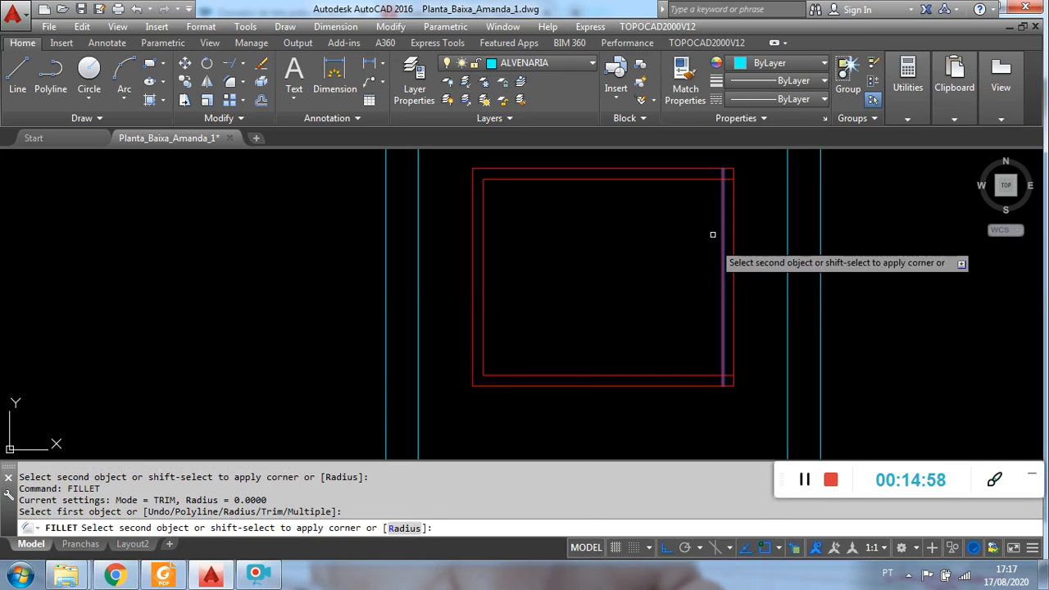
{"action": "left_click", "coordinate": [705, 179]}
{"action": "right_click", "coordinate": [687, 252]}
{"action": "left_click", "coordinate": [705, 261]}
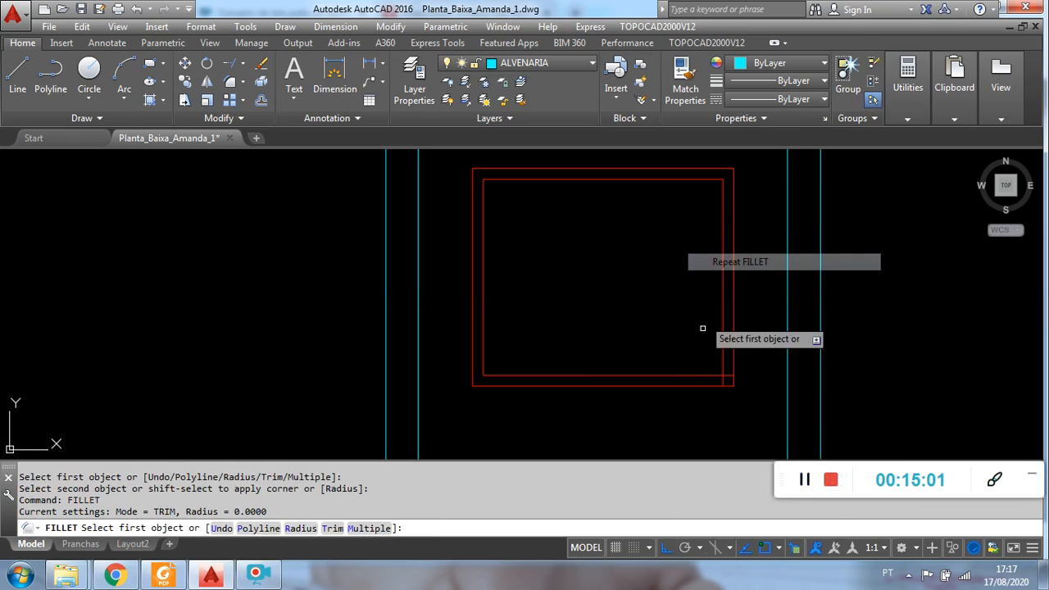
{"action": "left_click", "coordinate": [694, 376]}
{"action": "left_click", "coordinate": [722, 282]}
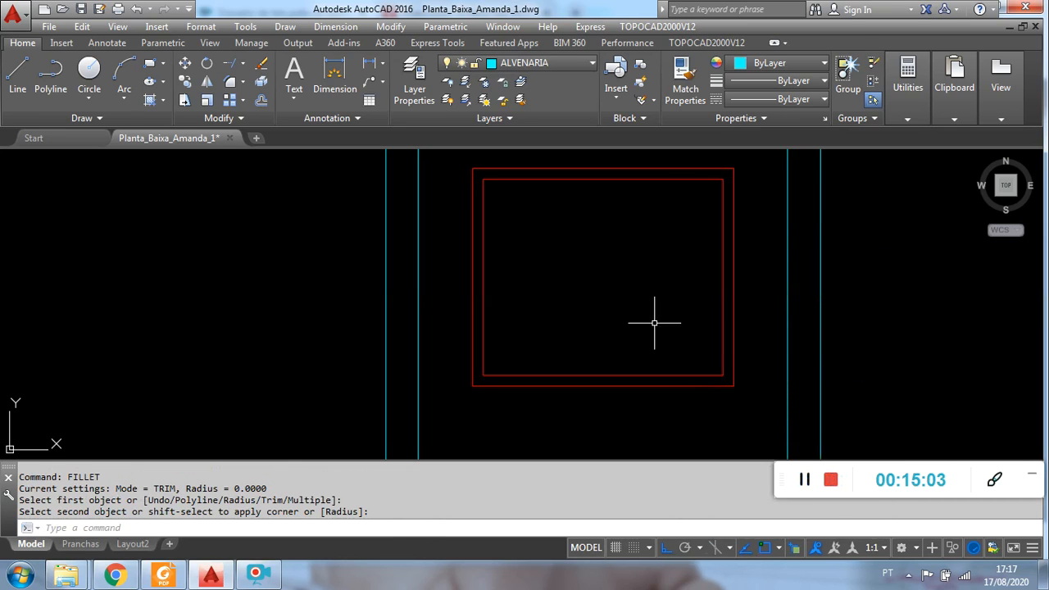
- Draw a vertical line from the midpoint of the inner frame's head down to its sill, dividing the window into two panes
{"action": "left_click", "coordinate": [27, 74]}
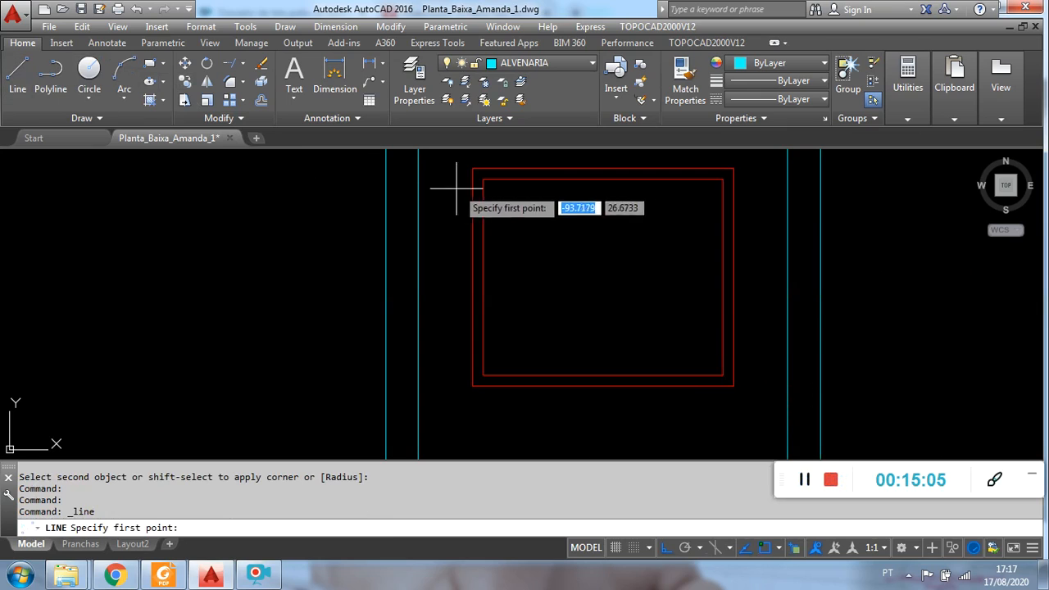
{"action": "left_click", "coordinate": [603, 179]}
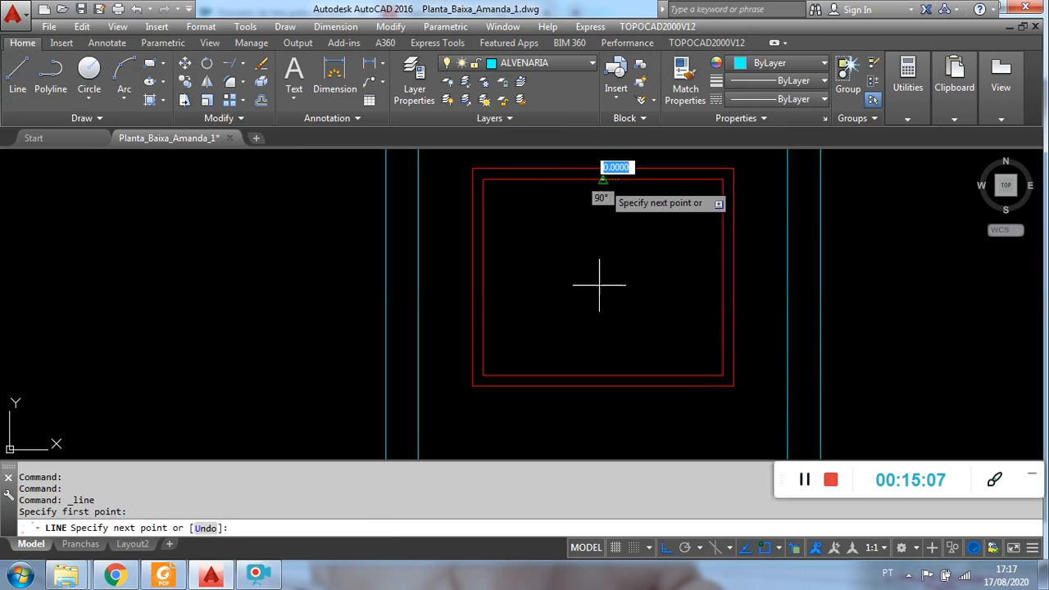
{"action": "left_click", "coordinate": [604, 364]}
{"action": "key", "text": "Escape"}
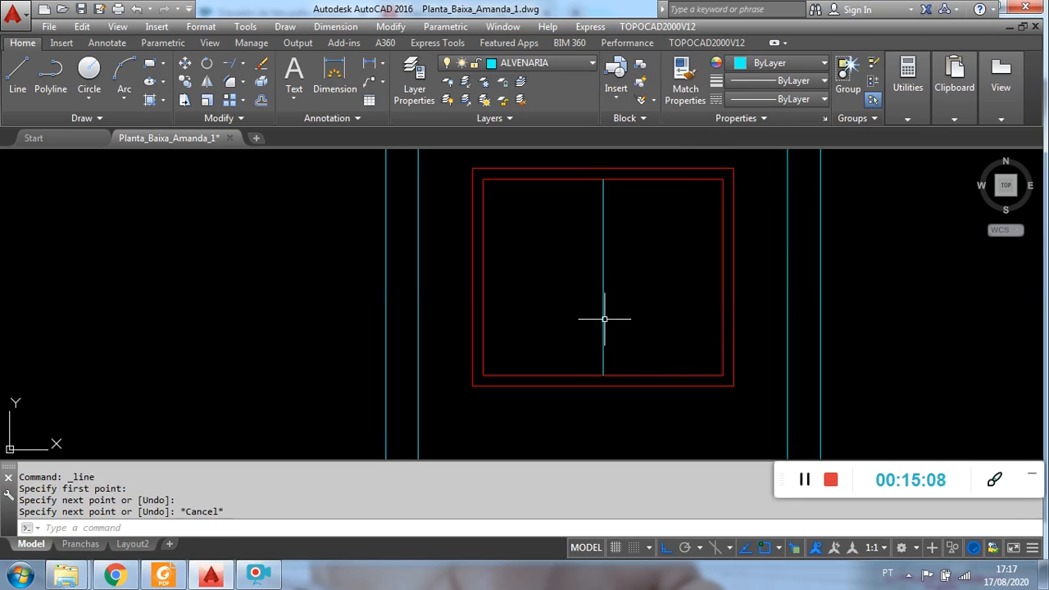
- Match the properties of the window's central divider line to those of the red inner frame
{"action": "left_click", "coordinate": [676, 97]}
{"action": "left_click", "coordinate": [652, 179]}
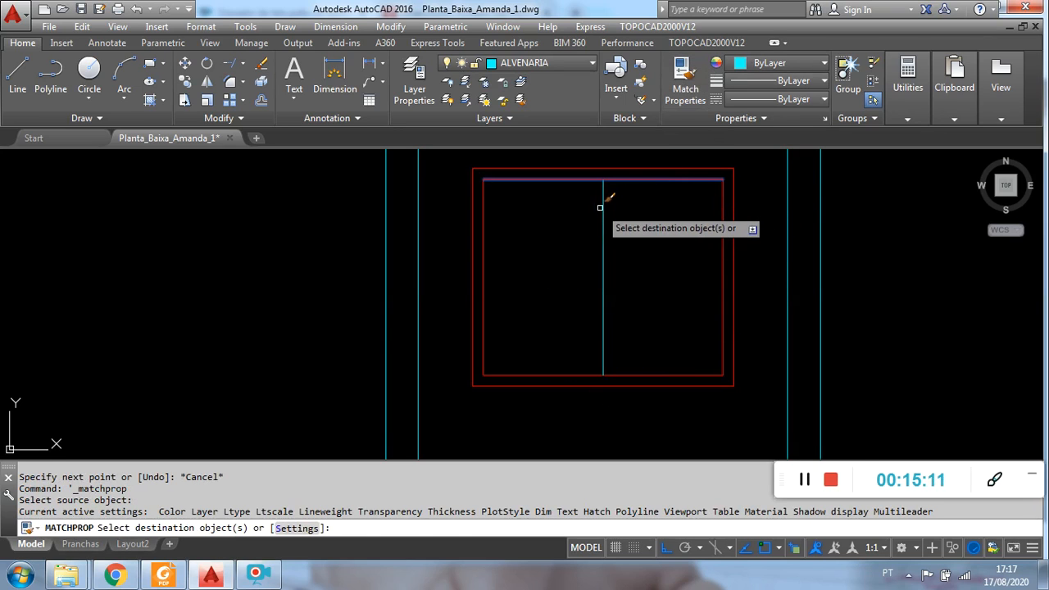
{"action": "left_click", "coordinate": [606, 205]}
{"action": "left_click", "coordinate": [603, 206]}
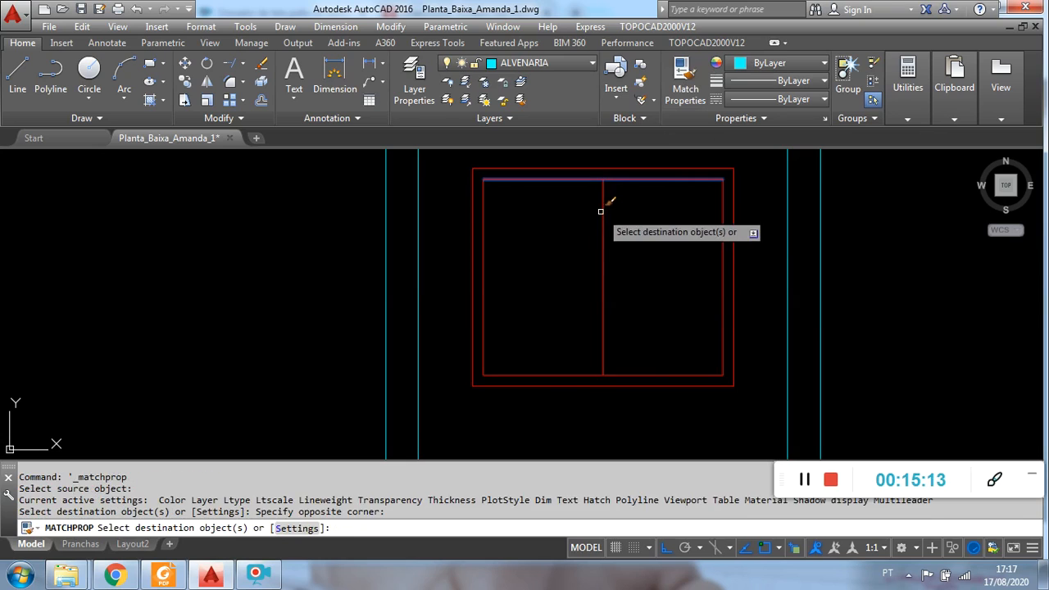
{"action": "key", "text": "Escape"}
- Compare the section with the floor plan, examining the kitchen and bathroom walls crossed by the section line
{"action": "scroll", "coordinate": [647, 205], "scroll_direction": "down", "scroll_amount": 4}
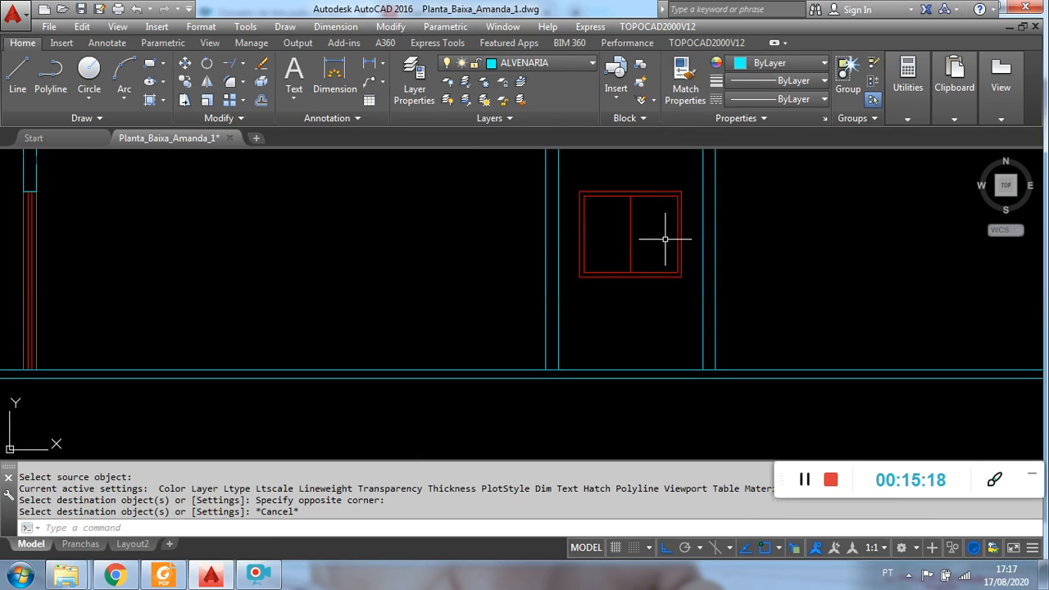
{"action": "scroll", "coordinate": [664, 239], "scroll_direction": "down", "scroll_amount": 1}
{"action": "middle_click_drag", "start_coordinate": [680, 258], "coordinate": [650, 261]}
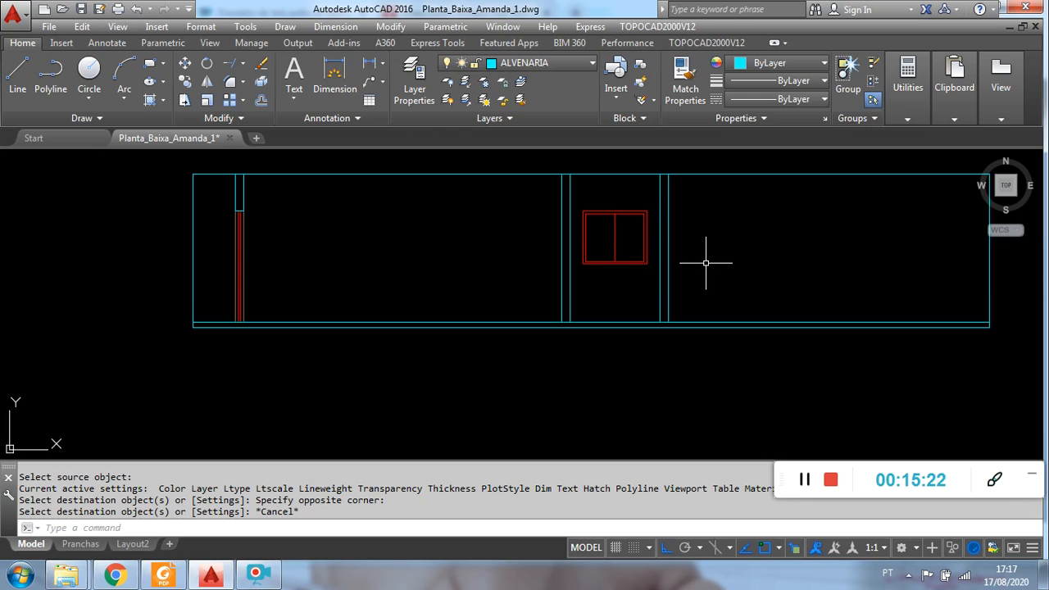
{"action": "scroll", "coordinate": [648, 246], "scroll_direction": "down", "scroll_amount": 3}
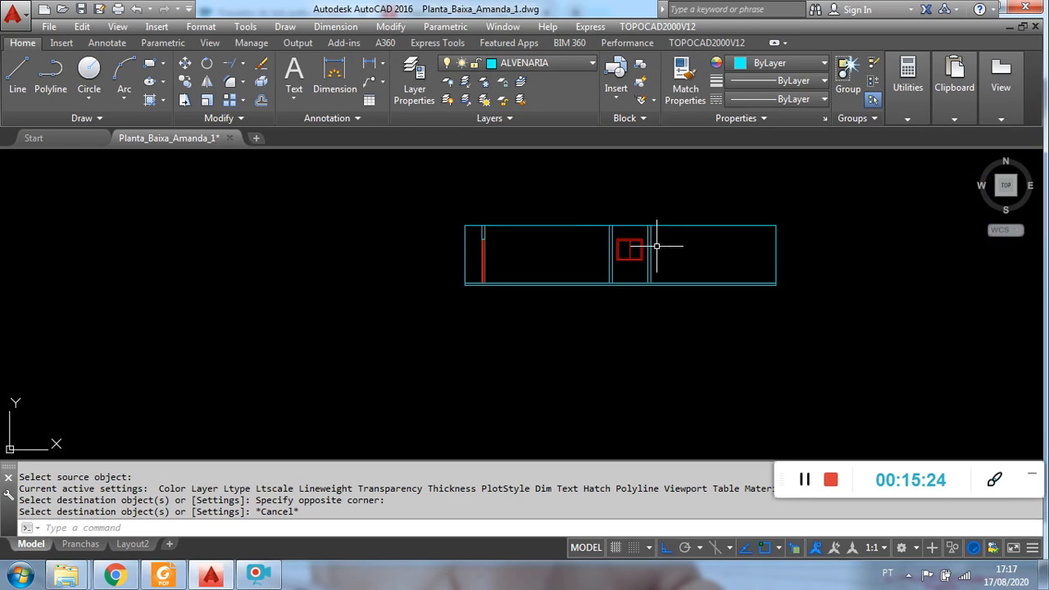
{"action": "scroll", "coordinate": [661, 241], "scroll_direction": "up", "scroll_amount": 3}
{"action": "scroll", "coordinate": [662, 241], "scroll_direction": "down", "scroll_amount": 3}
{"action": "middle_click_drag", "start_coordinate": [621, 234], "coordinate": [572, 331]}
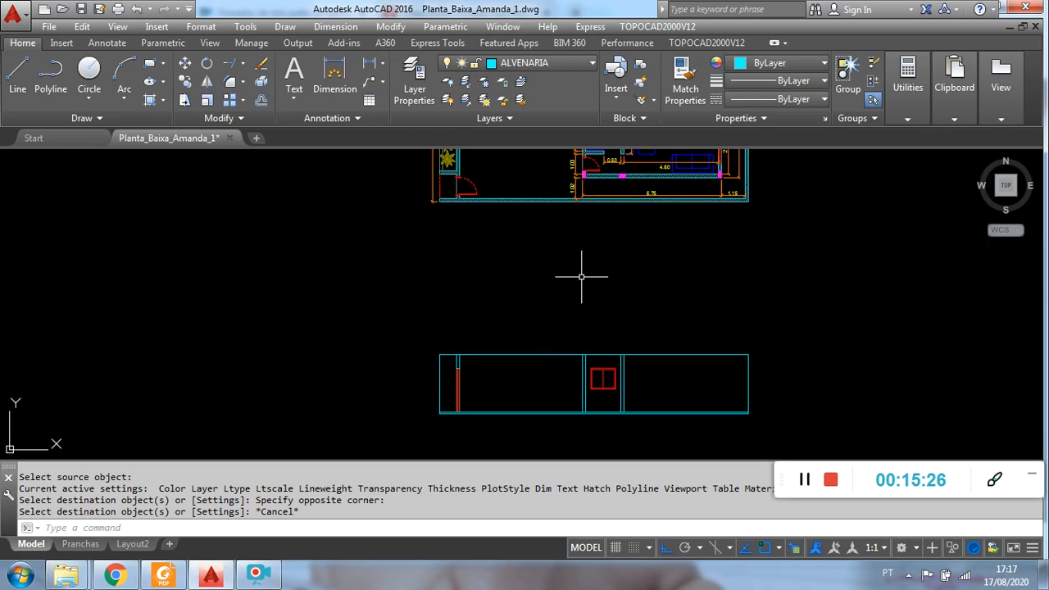
{"action": "mouse_move", "coordinate": [581, 276]}
{"action": "middle_mouse_down"}
{"action": "mouse_move", "coordinate": [546, 304]}
{"action": "mouse_move", "coordinate": [535, 407]}
{"action": "middle_mouse_up"}
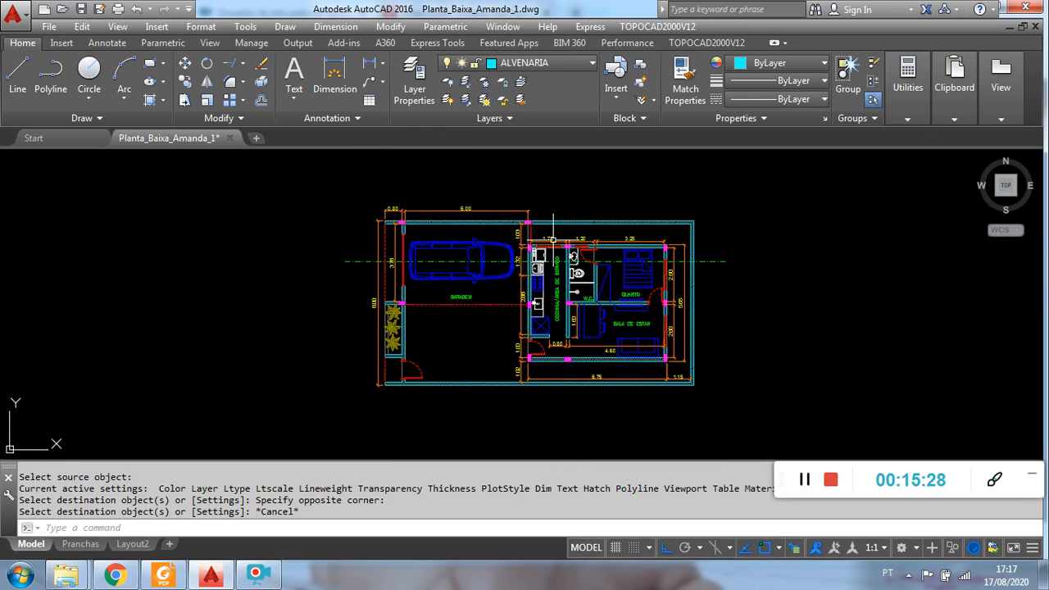
{"action": "scroll", "coordinate": [492, 244], "scroll_direction": "up", "scroll_amount": 8}
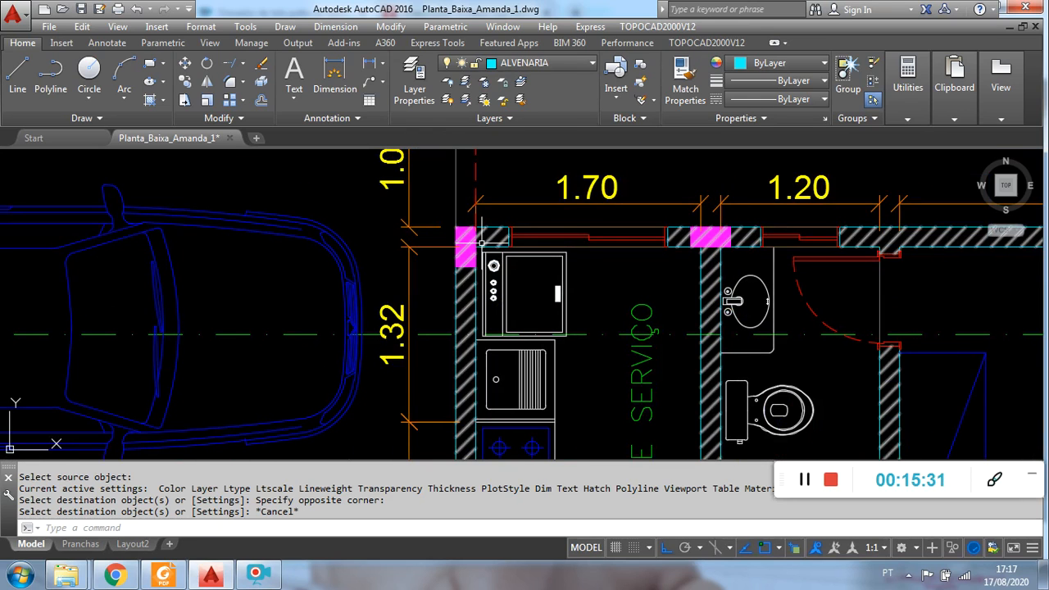
{"action": "scroll", "coordinate": [672, 271], "scroll_direction": "down", "scroll_amount": 5}
{"action": "middle_click_drag", "start_coordinate": [697, 333], "coordinate": [578, 190]}
{"action": "scroll", "coordinate": [578, 190], "scroll_direction": "up", "scroll_amount": 3}
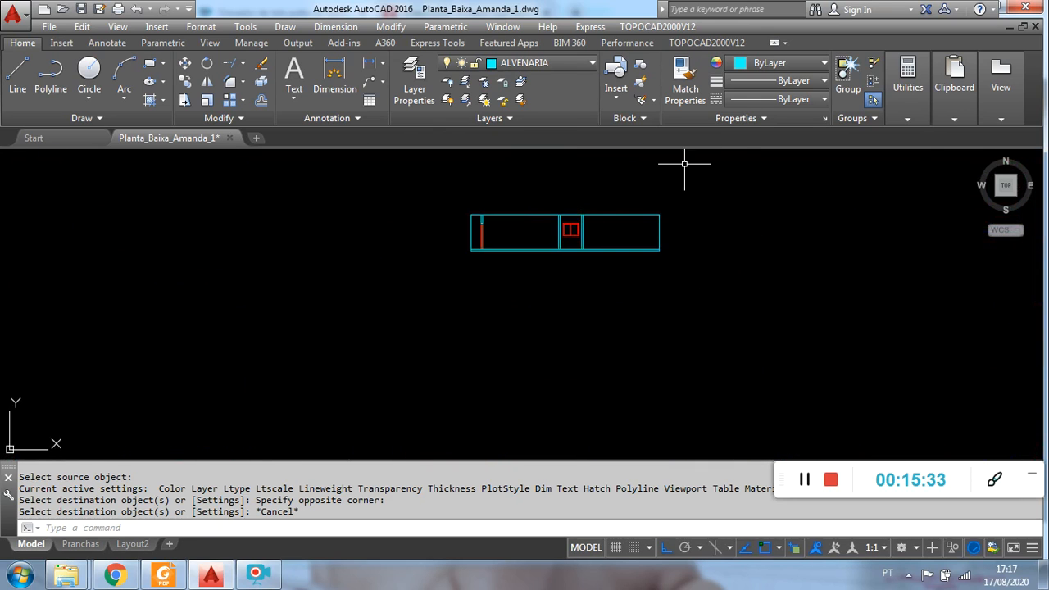
{"action": "scroll", "coordinate": [713, 164], "scroll_direction": "up", "scroll_amount": 2}
- Measure the clear distance between the two interior walls flanking the kitchen window along the section's upper line
{"action": "left_click", "coordinate": [908, 82]}
{"action": "left_click", "coordinate": [915, 141]}
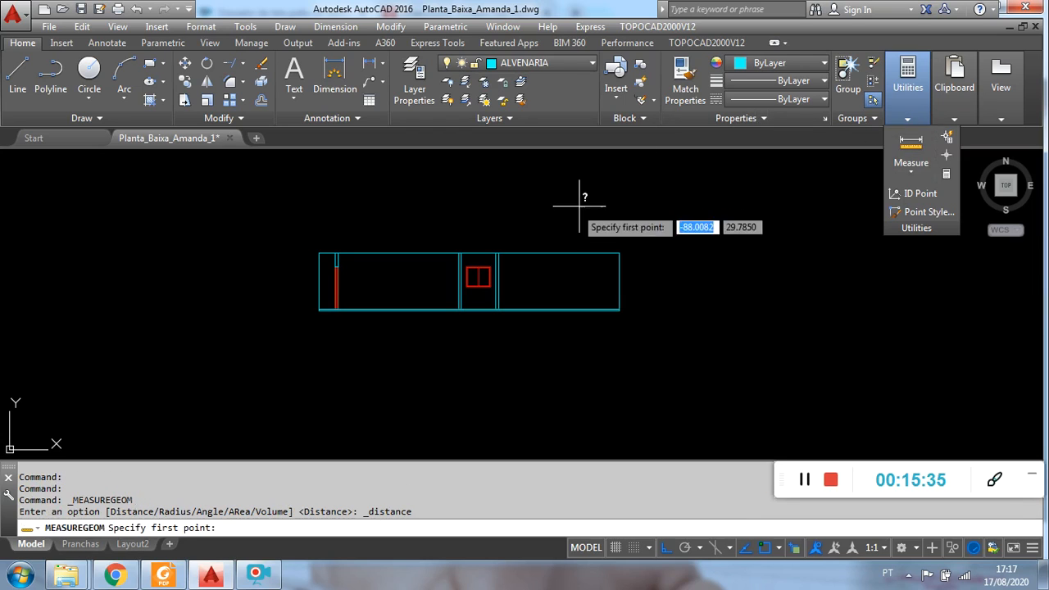
{"action": "scroll", "coordinate": [500, 291], "scroll_direction": "up", "scroll_amount": 4}
{"action": "left_click", "coordinate": [333, 312]}
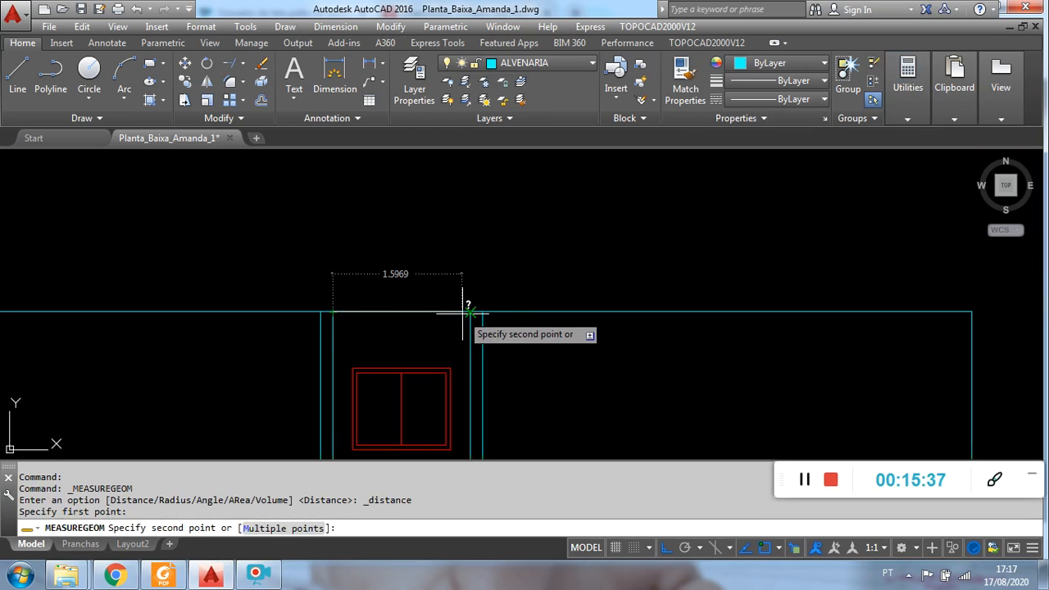
{"action": "key", "text": "Escape"}
- Offset the bathroom-side face of the wall right of the kitchen window by 1.20 toward the bedroom
{"action": "scroll", "coordinate": [487, 226], "scroll_direction": "down", "scroll_amount": 8}
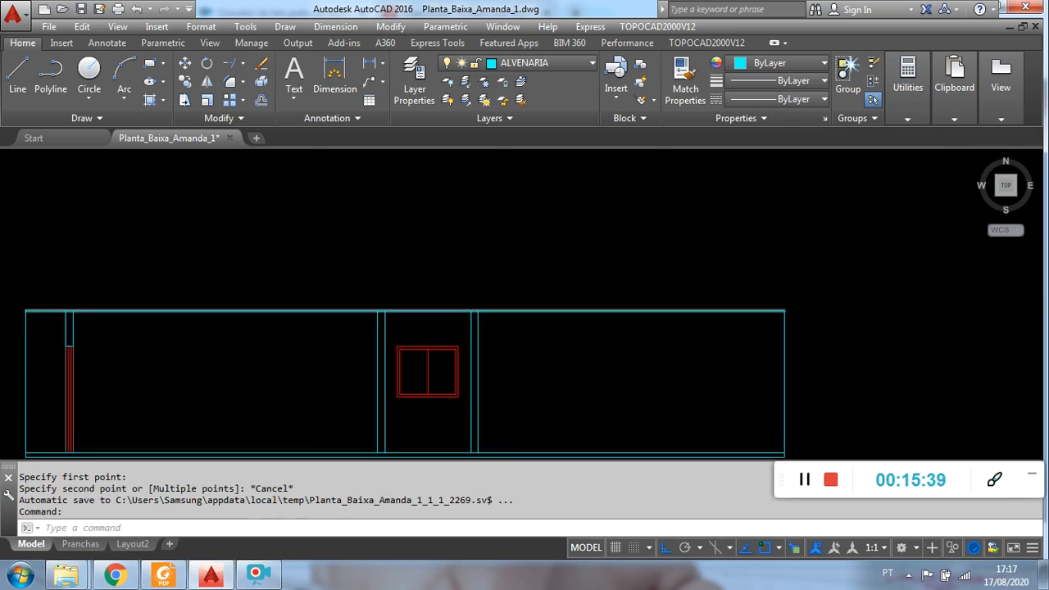
{"action": "scroll", "coordinate": [507, 276], "scroll_direction": "up", "scroll_amount": 8}
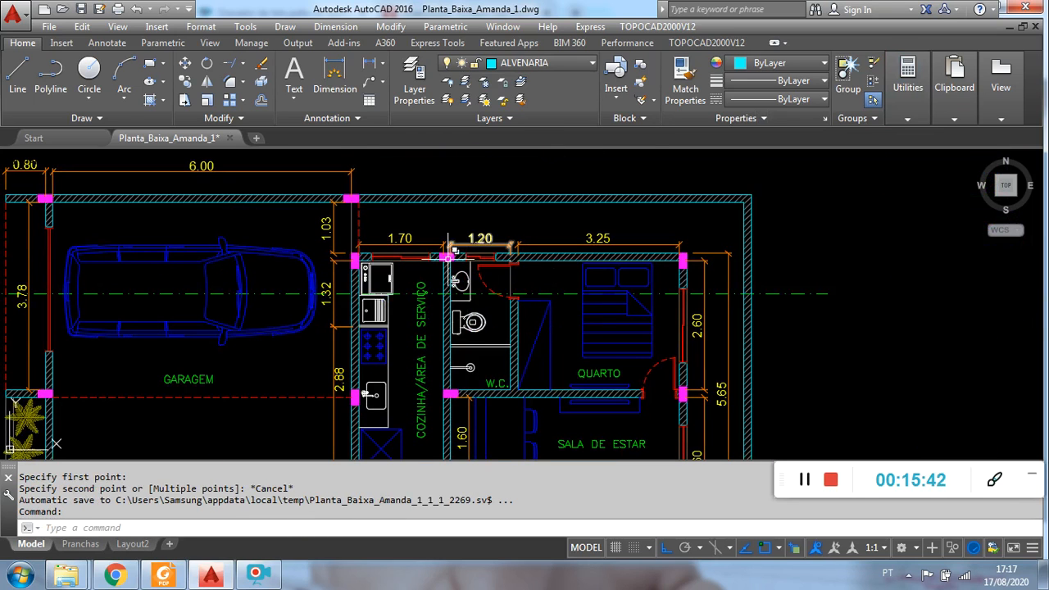
{"action": "scroll", "coordinate": [450, 250], "scroll_direction": "up", "scroll_amount": 2}
{"action": "scroll", "coordinate": [506, 254], "scroll_direction": "down", "scroll_amount": 8}
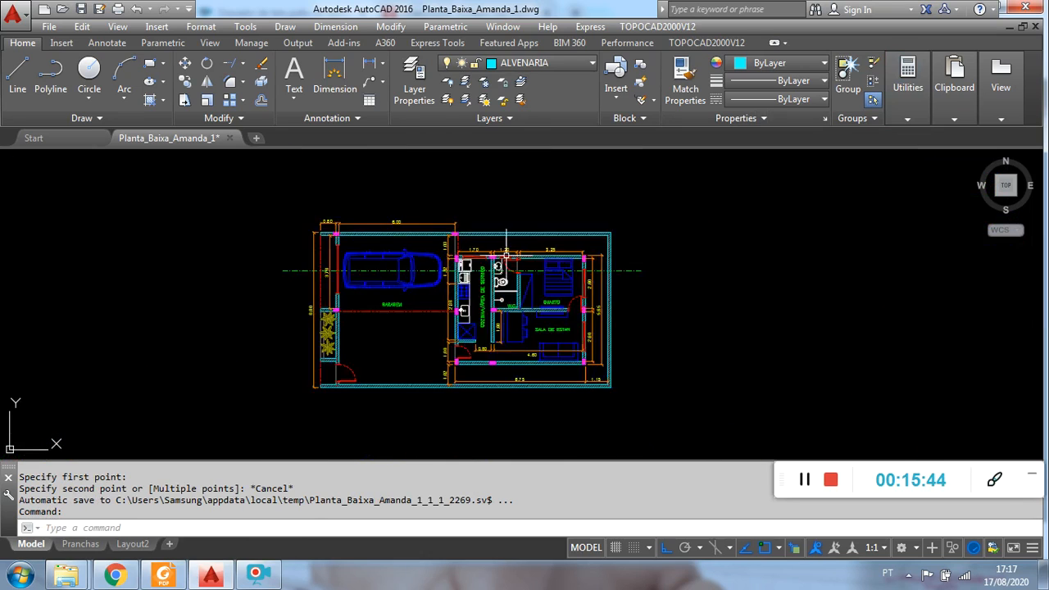
{"action": "scroll", "coordinate": [507, 256], "scroll_direction": "down", "scroll_amount": 4}
{"action": "middle_click_drag", "start_coordinate": [508, 393], "coordinate": [498, 311]}
{"action": "scroll", "coordinate": [498, 315], "scroll_direction": "up", "scroll_amount": 4}
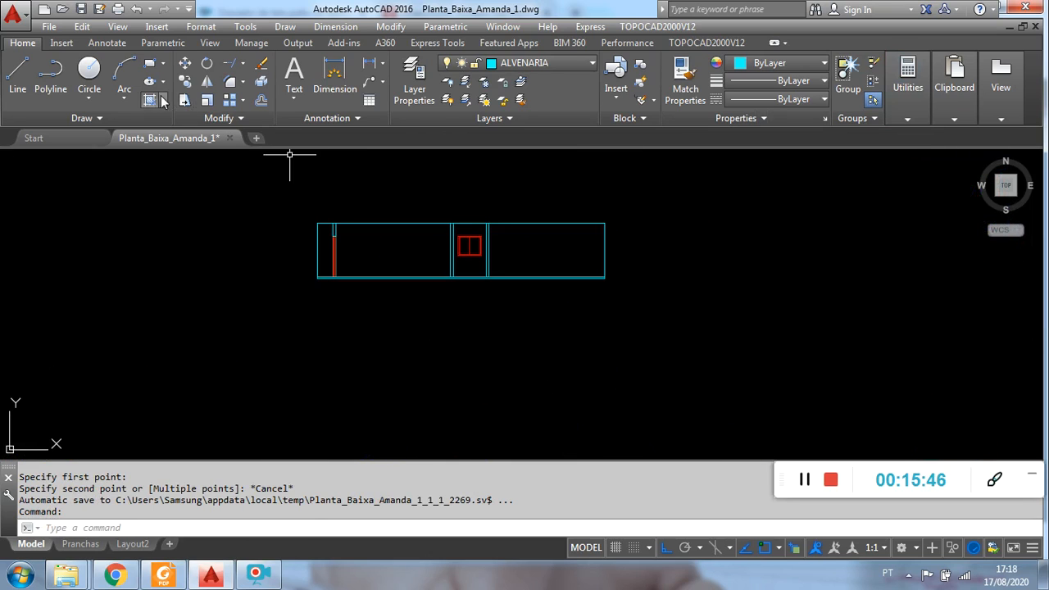
{"action": "left_click", "coordinate": [262, 104]}
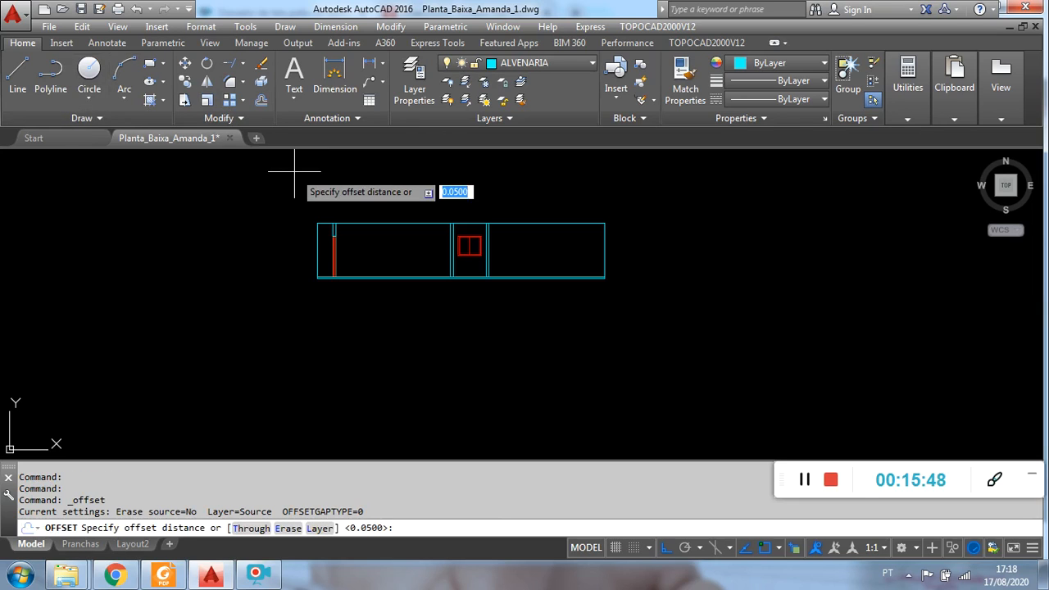
{"action": "key", "text": "Return"}
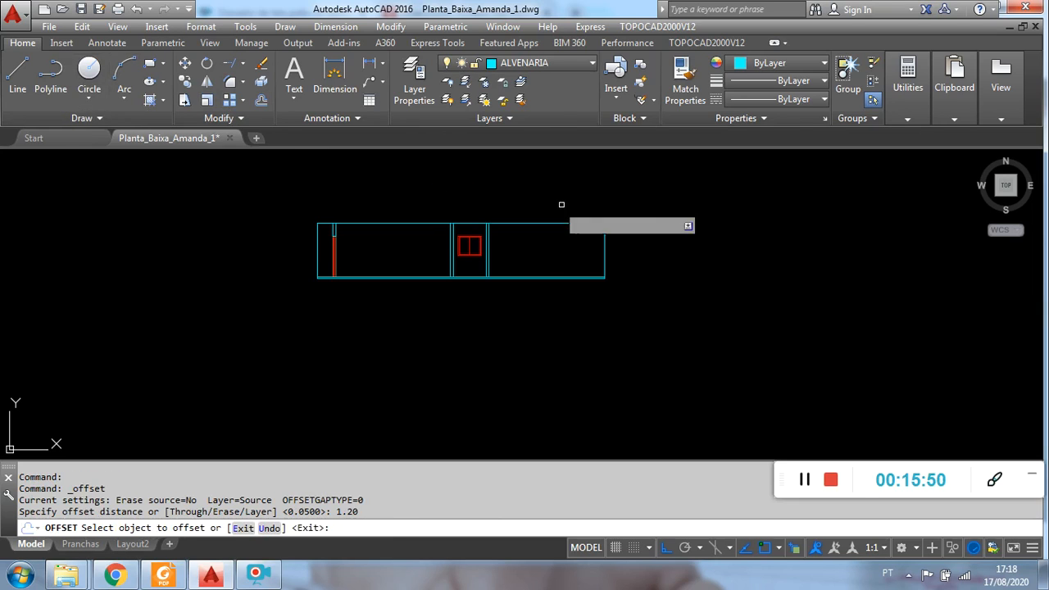
{"action": "scroll", "coordinate": [511, 261], "scroll_direction": "up", "scroll_amount": 4}
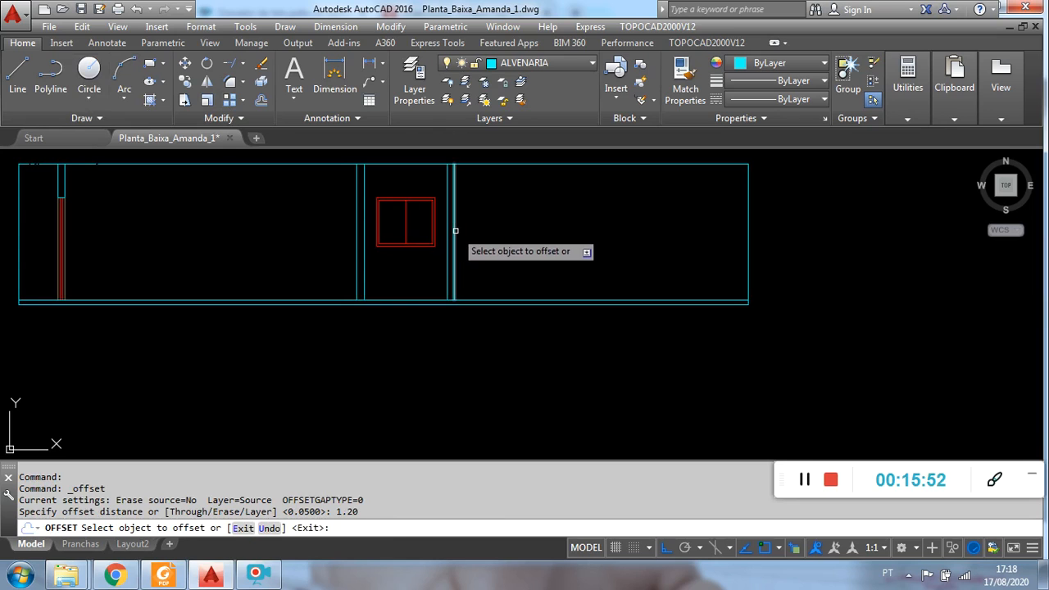
{"action": "left_click", "coordinate": [456, 231]}
{"action": "left_click", "coordinate": [529, 232]}
{"action": "scroll", "coordinate": [532, 219], "scroll_direction": "down", "scroll_amount": 6}
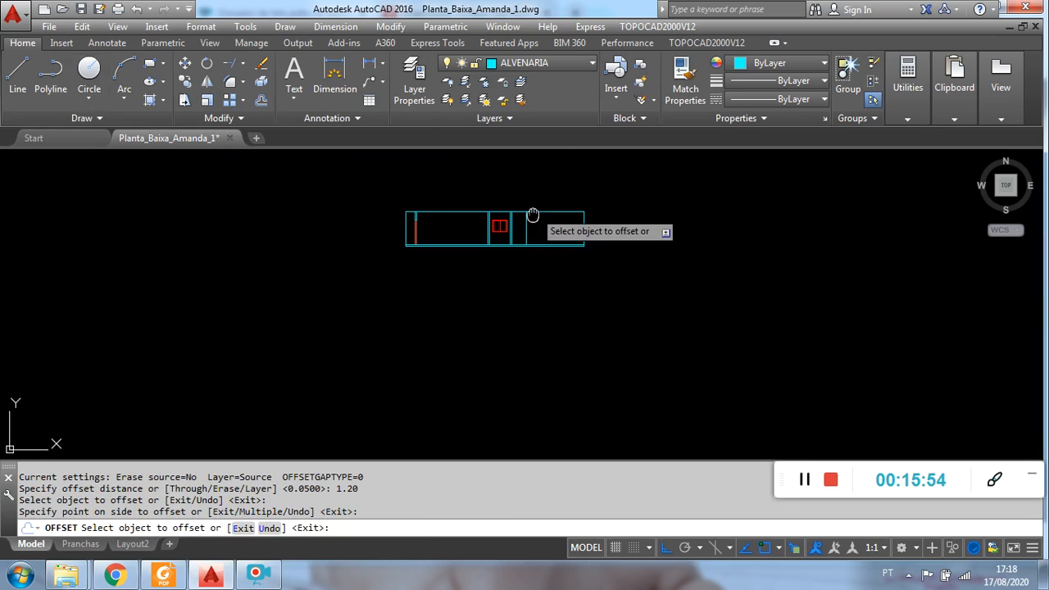
- Offset the new wall line 0.15 toward the bedroom to give the wall between the W.C. and bedroom its thickness
{"action": "scroll", "coordinate": [533, 214], "scroll_direction": "up", "scroll_amount": 7}
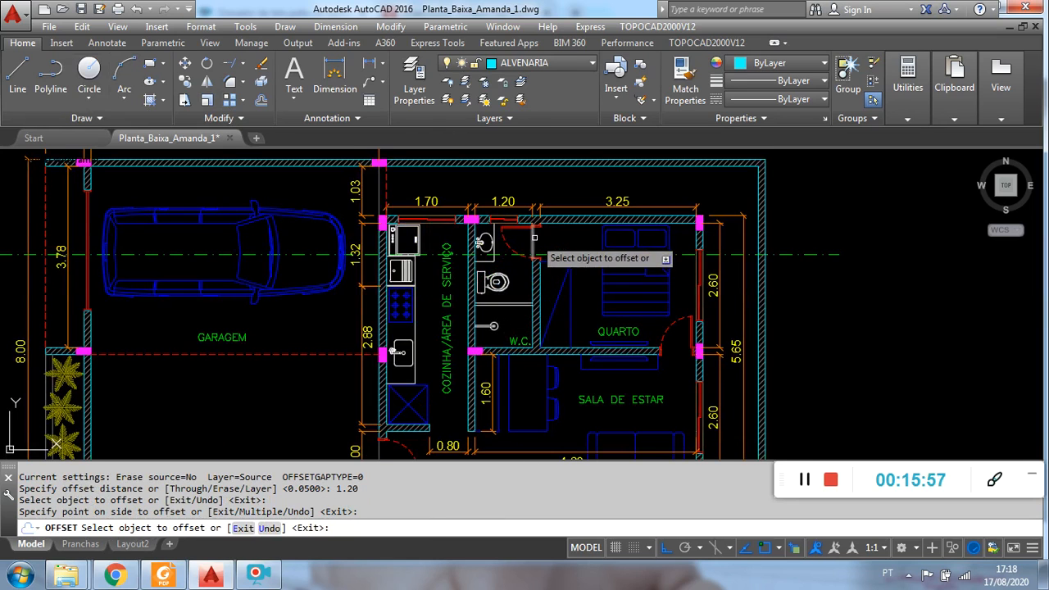
{"action": "left_click", "coordinate": [534, 250]}
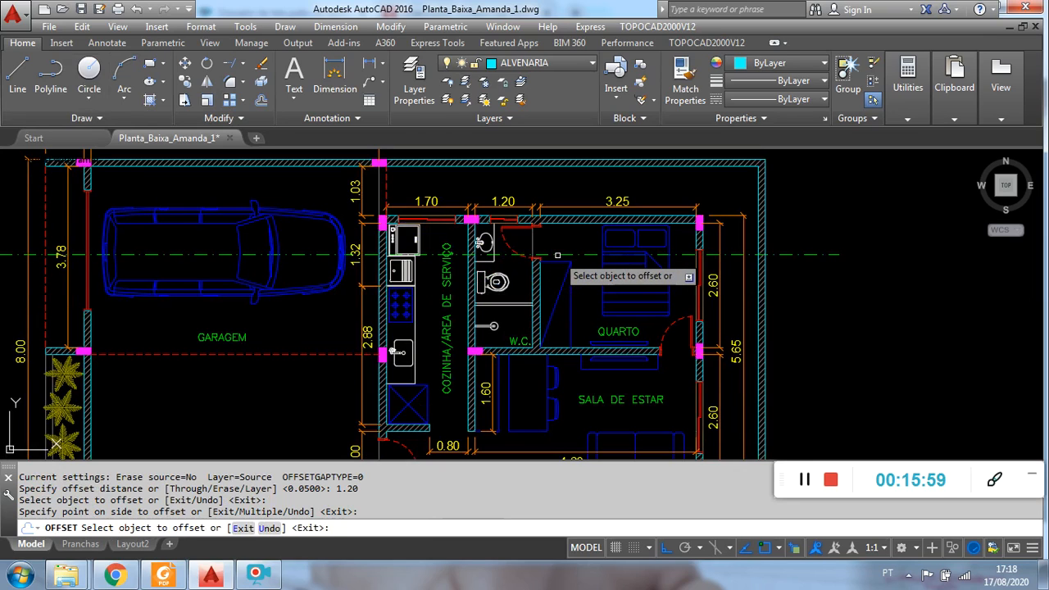
{"action": "left_click", "coordinate": [532, 221]}
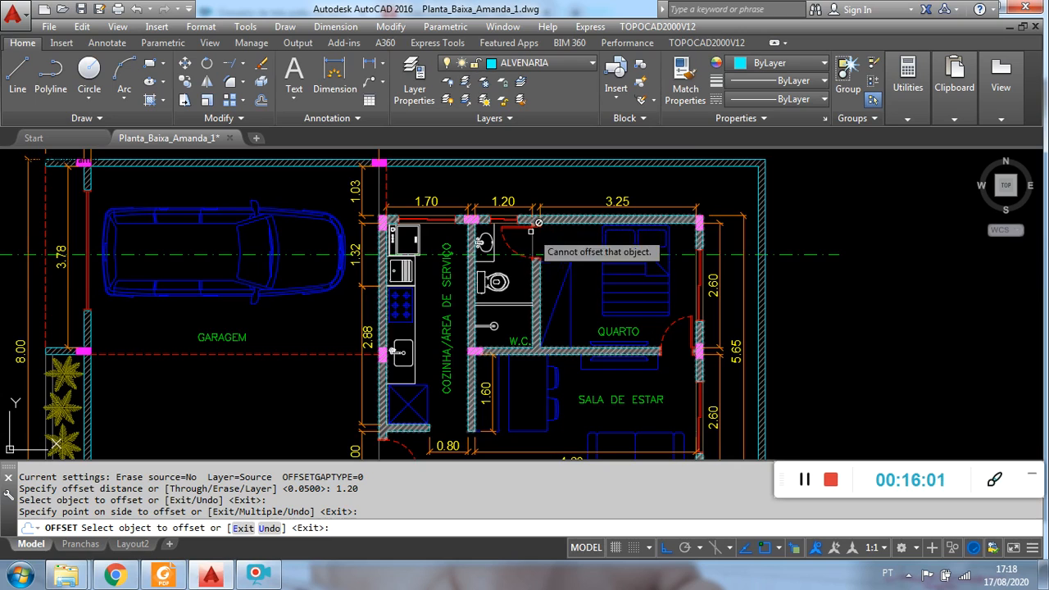
{"action": "scroll", "coordinate": [531, 232], "scroll_direction": "down", "scroll_amount": 5}
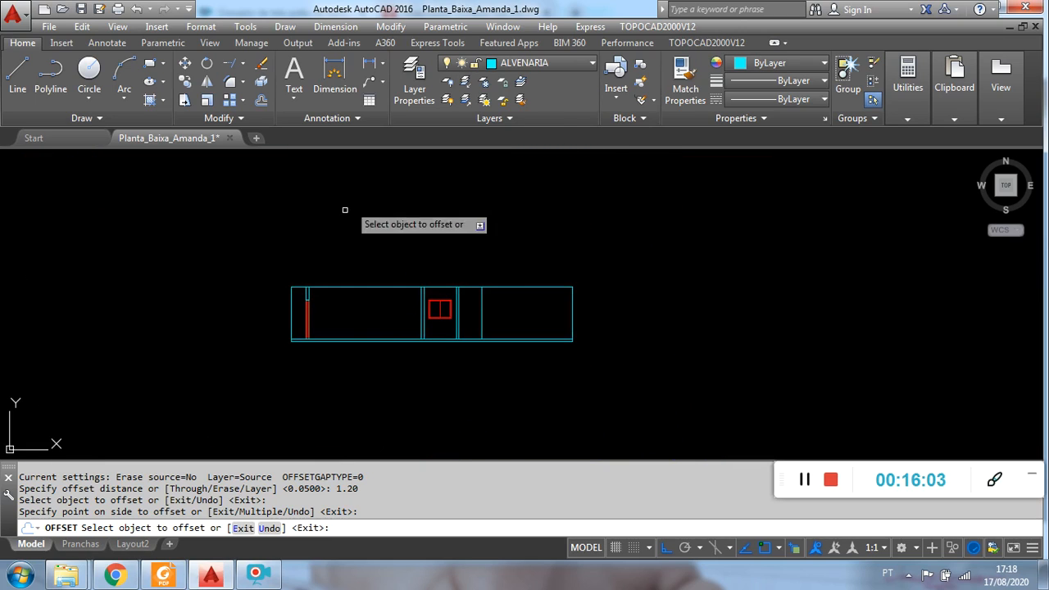
{"action": "key", "text": "Escape"}
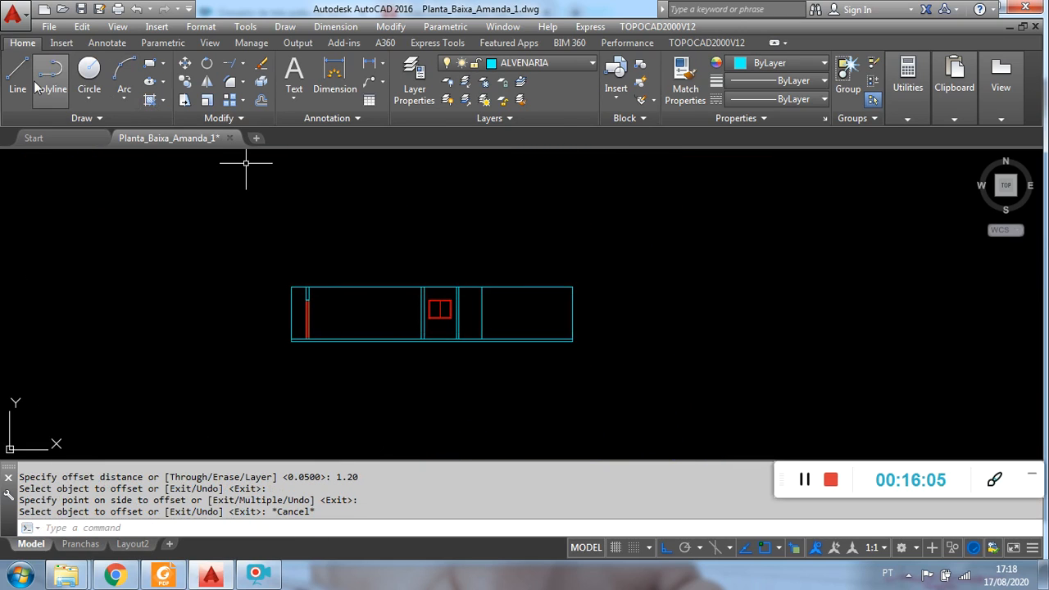
{"action": "key", "text": "Return"}
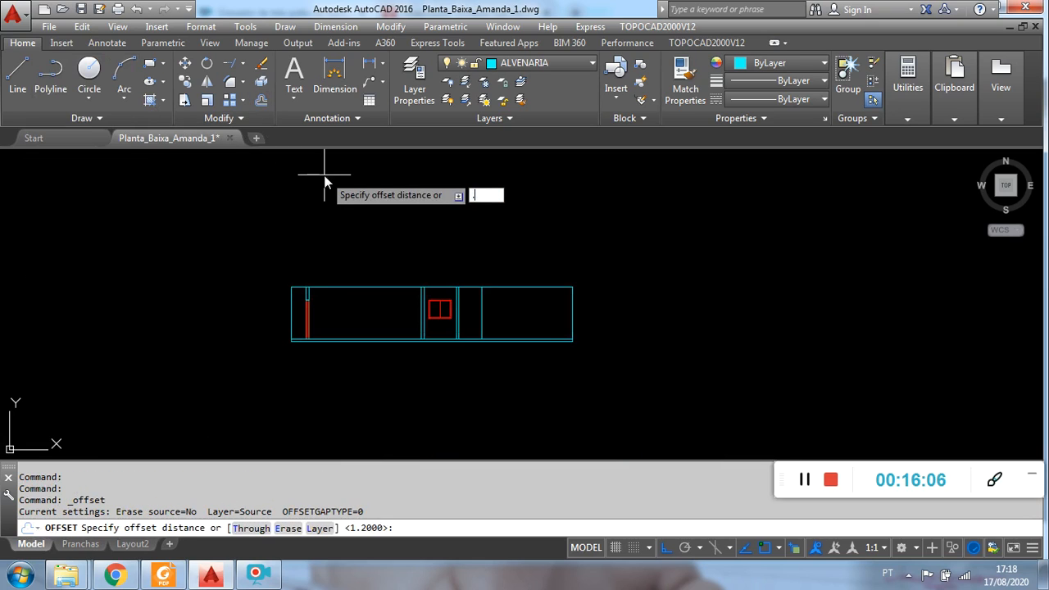
{"action": "type", "text": ".15"}
{"action": "key", "text": "Return"}
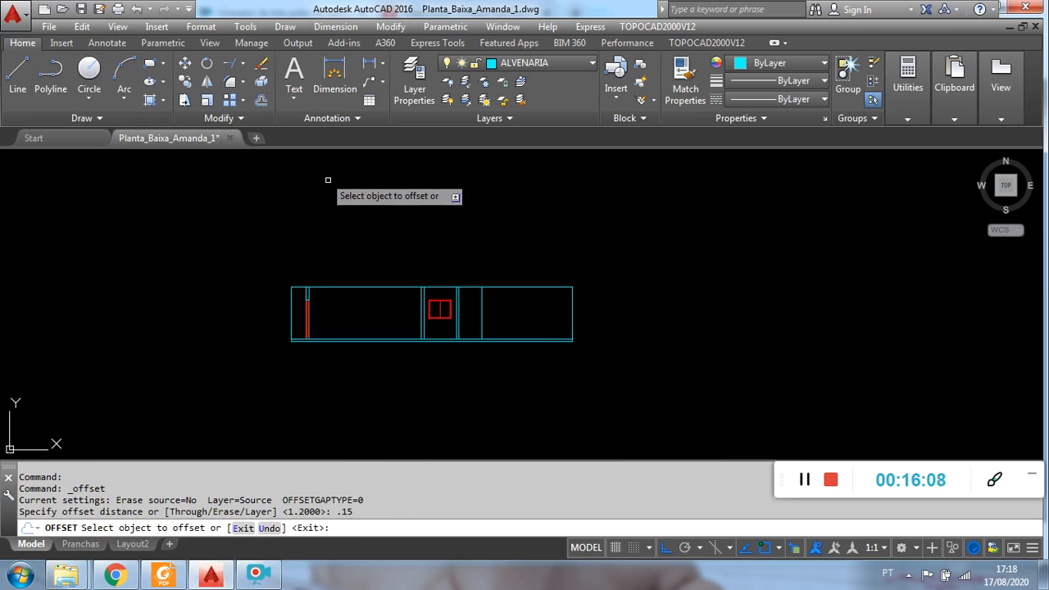
{"action": "left_click", "coordinate": [483, 320]}
{"action": "left_click", "coordinate": [490, 317]}
{"action": "scroll", "coordinate": [487, 314], "scroll_direction": "up", "scroll_amount": 6}
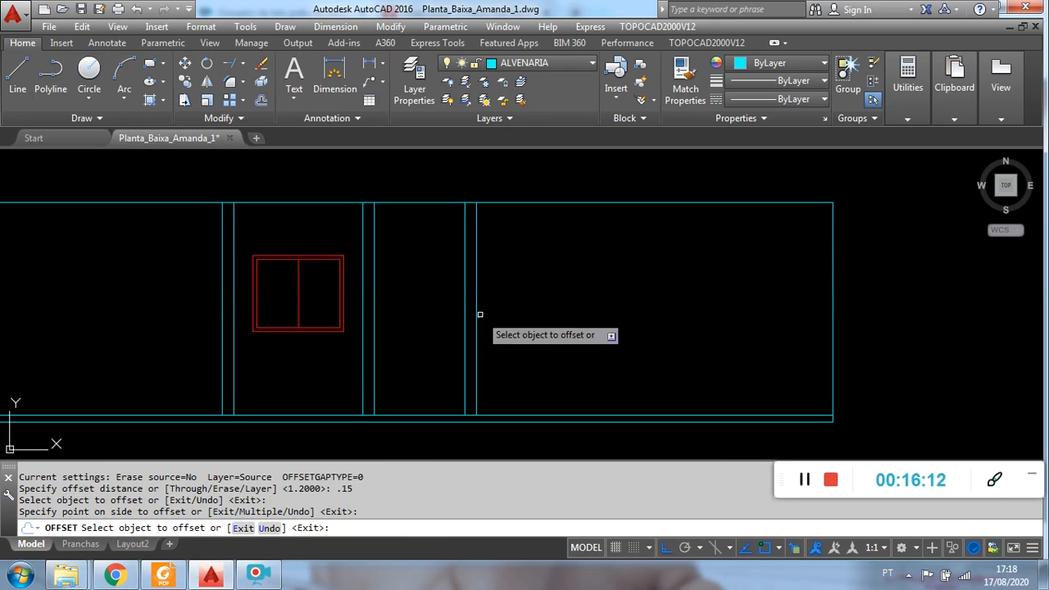
{"action": "key", "text": "Escape"}
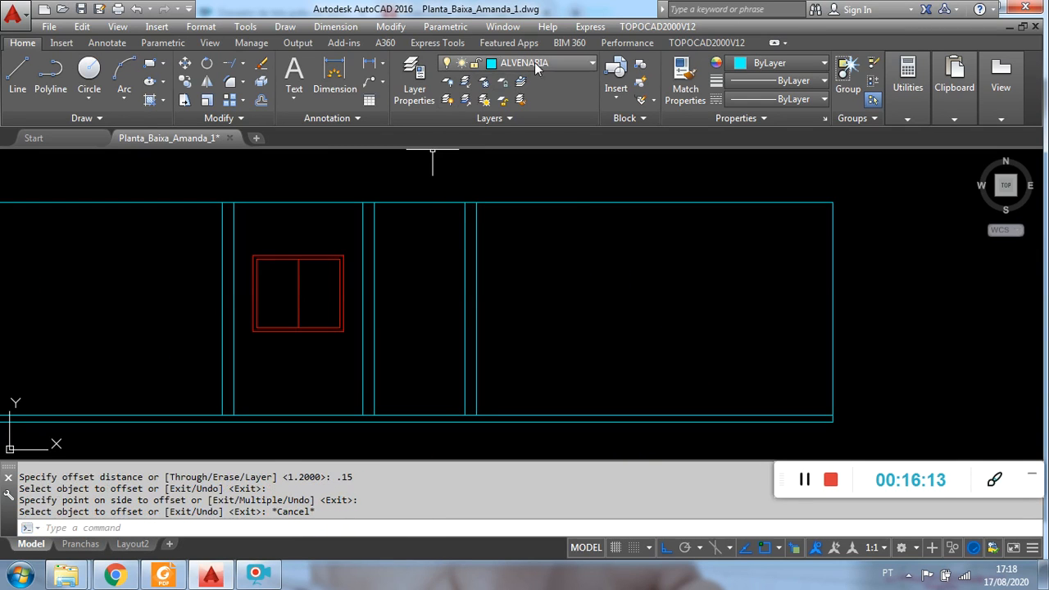
- Offset both faces of the W.C.–bedroom wall 0.05 inward to form the two door lines
{"action": "left_click", "coordinate": [262, 101]}
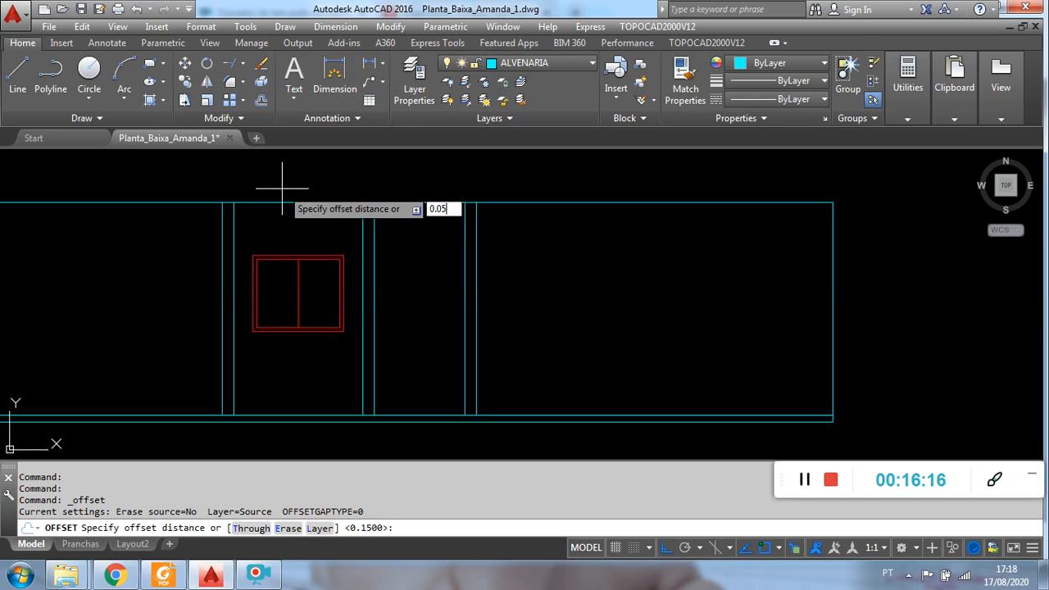
{"action": "key", "text": "Return"}
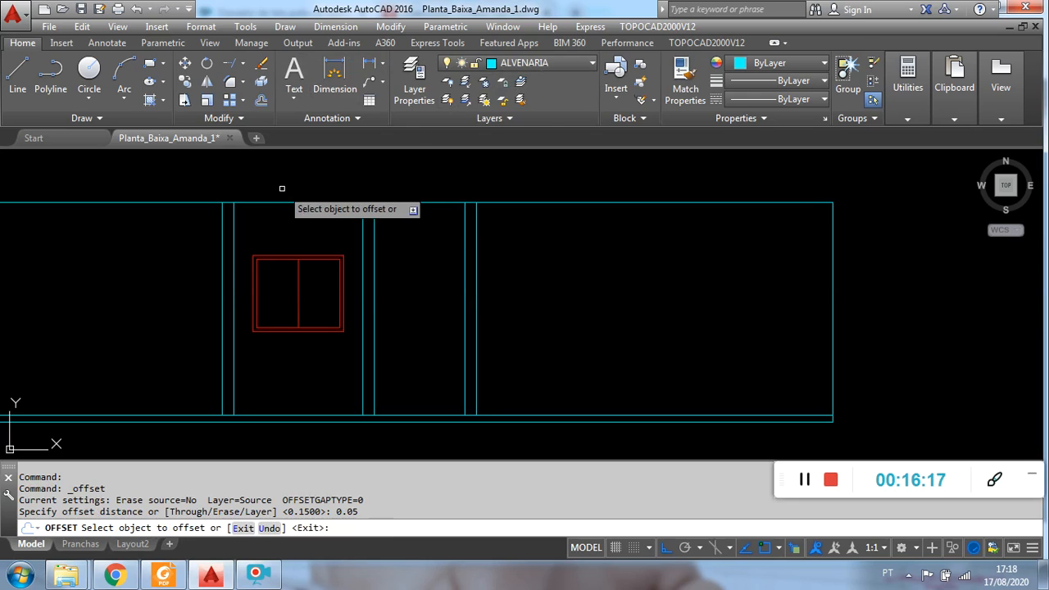
{"action": "left_click", "coordinate": [468, 298]}
{"action": "left_click", "coordinate": [473, 289]}
{"action": "scroll", "coordinate": [477, 290], "scroll_direction": "up", "scroll_amount": 4}
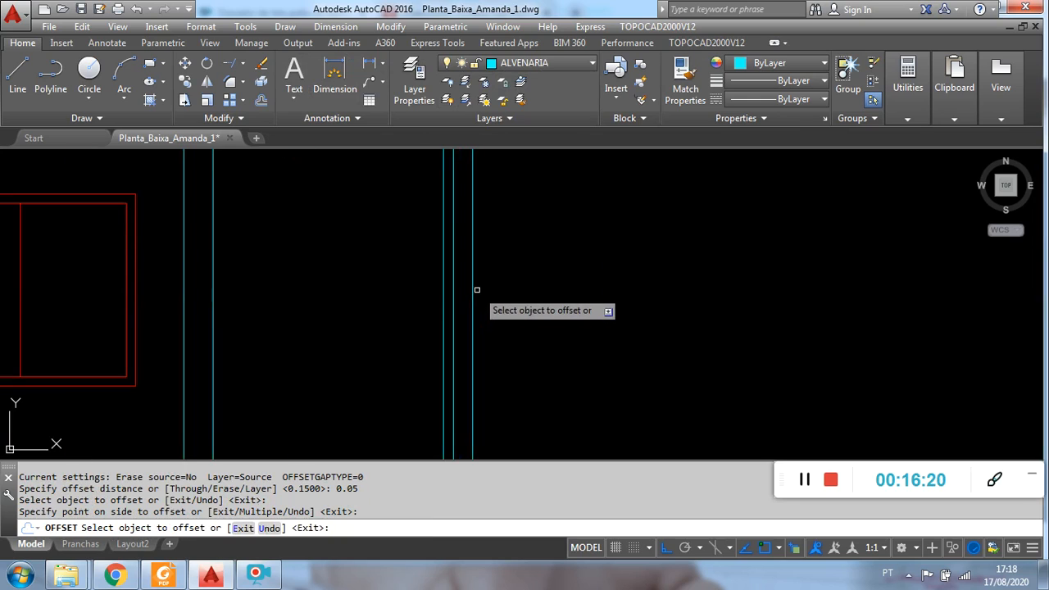
{"action": "left_click", "coordinate": [473, 289]}
{"action": "left_click", "coordinate": [461, 287]}
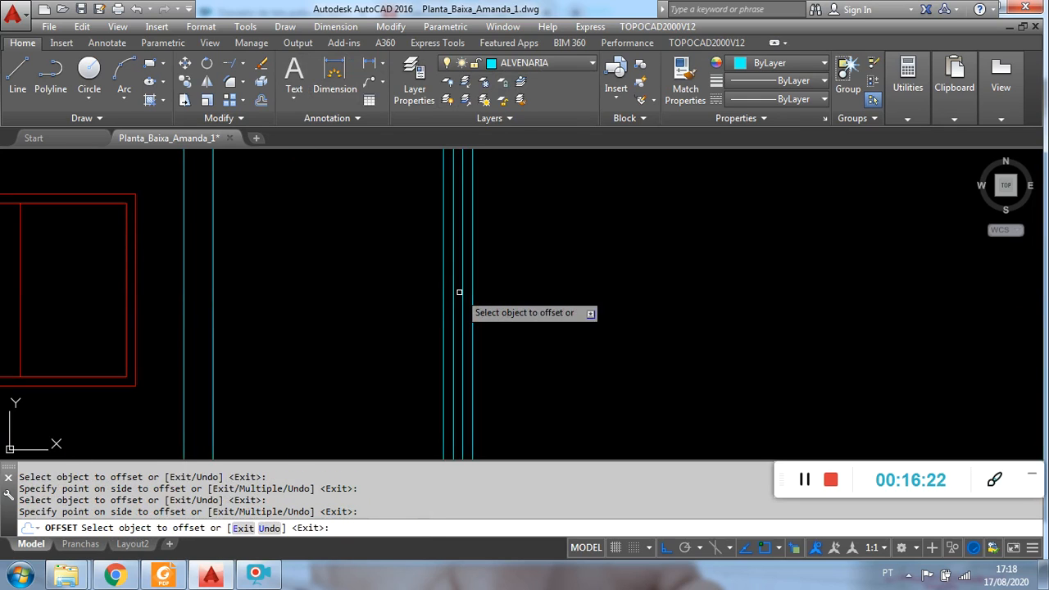
{"action": "key", "text": "Escape"}
- Move the two inner lines of the W.C.–bedroom wall to the ESQUADRIA layer
{"action": "scroll", "coordinate": [463, 288], "scroll_direction": "down", "scroll_amount": 2}
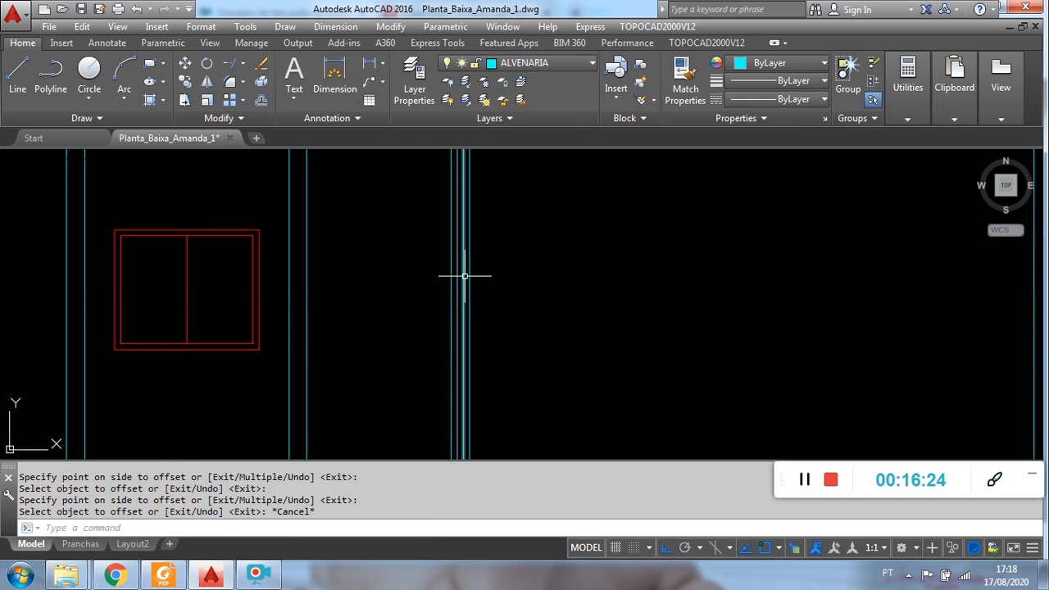
{"action": "left_click", "coordinate": [457, 276]}
{"action": "left_click", "coordinate": [456, 277]}
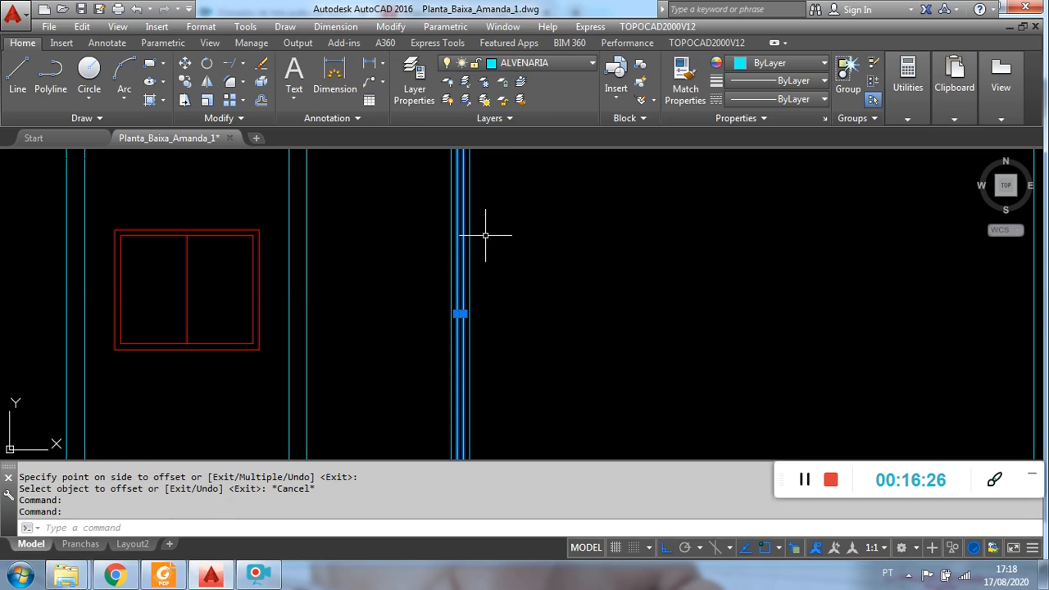
{"action": "left_click", "coordinate": [527, 63]}
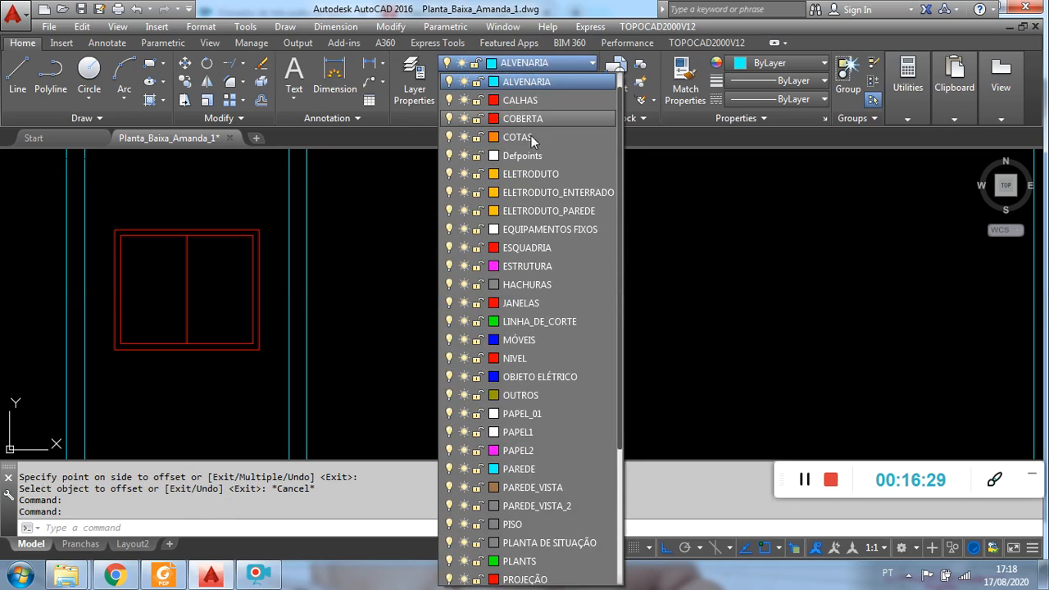
{"action": "left_click", "coordinate": [546, 247]}
{"action": "key", "text": "Escape"}
- Draw a horizontal line from the kitchen window's upper-right outer corner to just past the W.C.–bedroom wall
{"action": "mouse_move", "coordinate": [521, 236]}
{"action": "middle_mouse_down"}
{"action": "mouse_move", "coordinate": [561, 320]}
{"action": "mouse_move", "coordinate": [567, 218]}
{"action": "middle_mouse_up"}
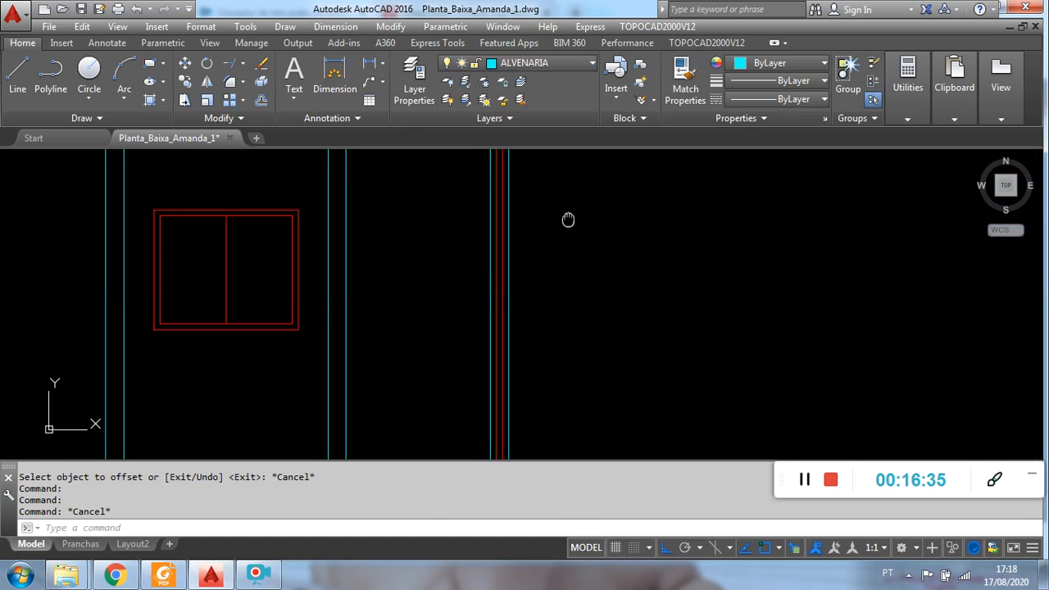
{"action": "left_click", "coordinate": [25, 85]}
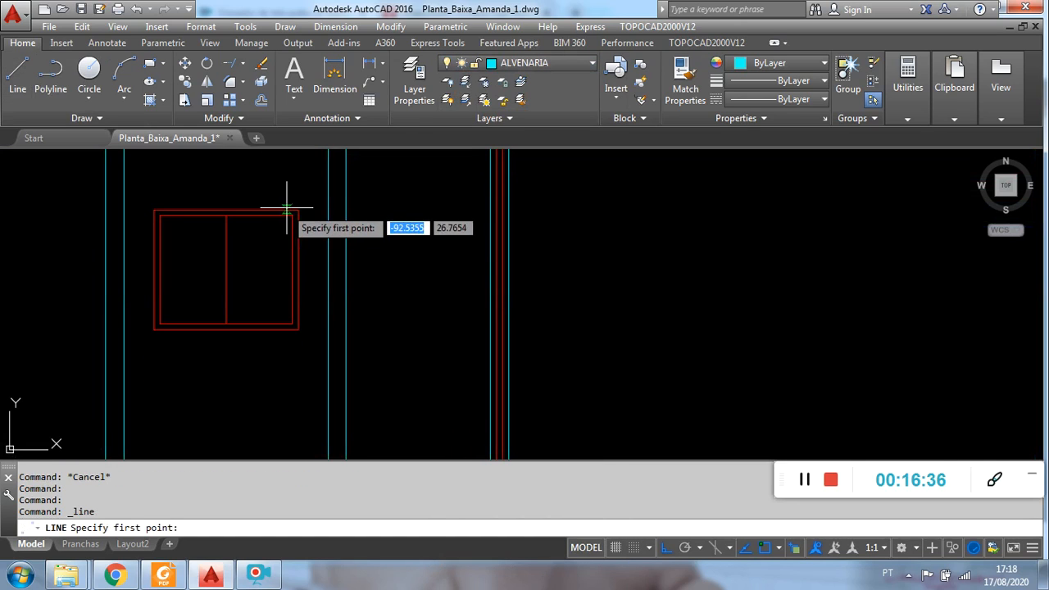
{"action": "left_click", "coordinate": [298, 210]}
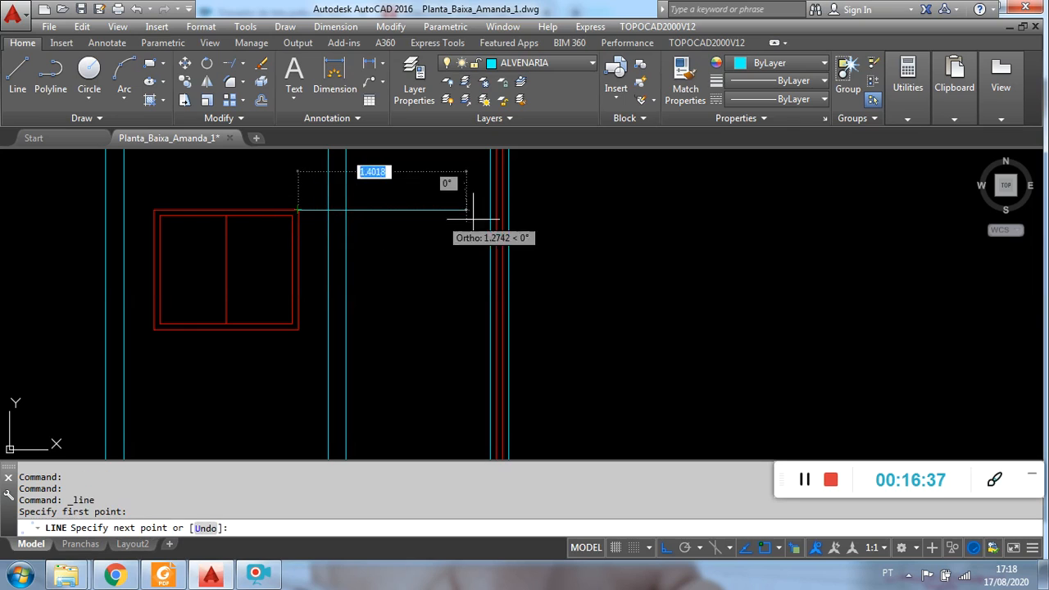
{"action": "left_click", "coordinate": [540, 217]}
{"action": "key", "text": "Escape"}
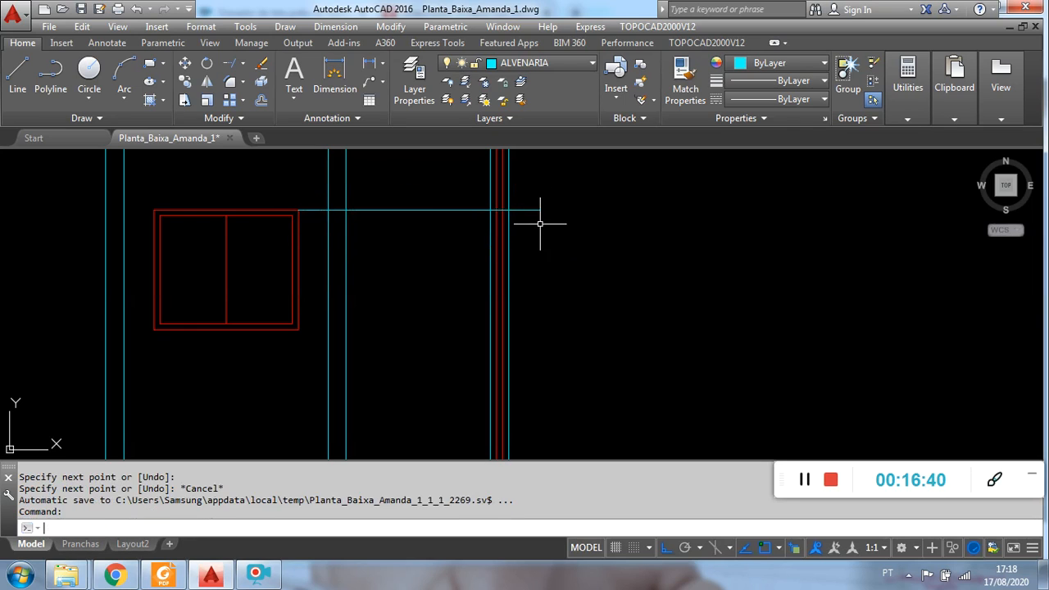
- Trim the horizontal head line so that only the piece between the W.C.–bedroom wall's two faces remains
{"action": "type", "text": "tr"}
{"action": "key", "text": "Return"}
{"action": "key", "text": "Return"}
{"action": "left_click", "coordinate": [311, 201]}
{"action": "left_click", "coordinate": [333, 205]}
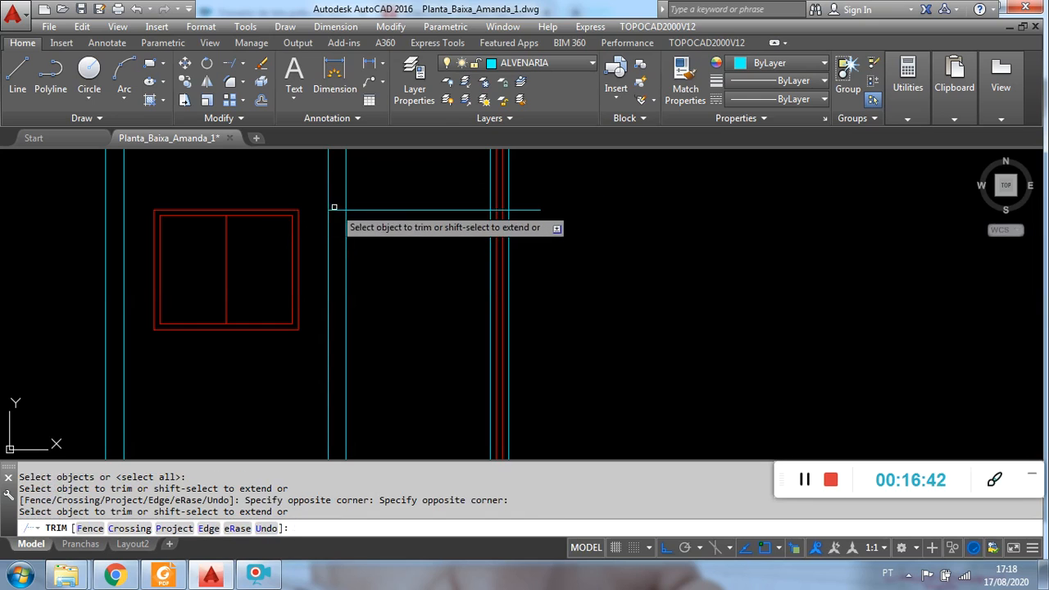
{"action": "left_click", "coordinate": [337, 209]}
{"action": "left_click", "coordinate": [395, 187]}
{"action": "left_click", "coordinate": [397, 188]}
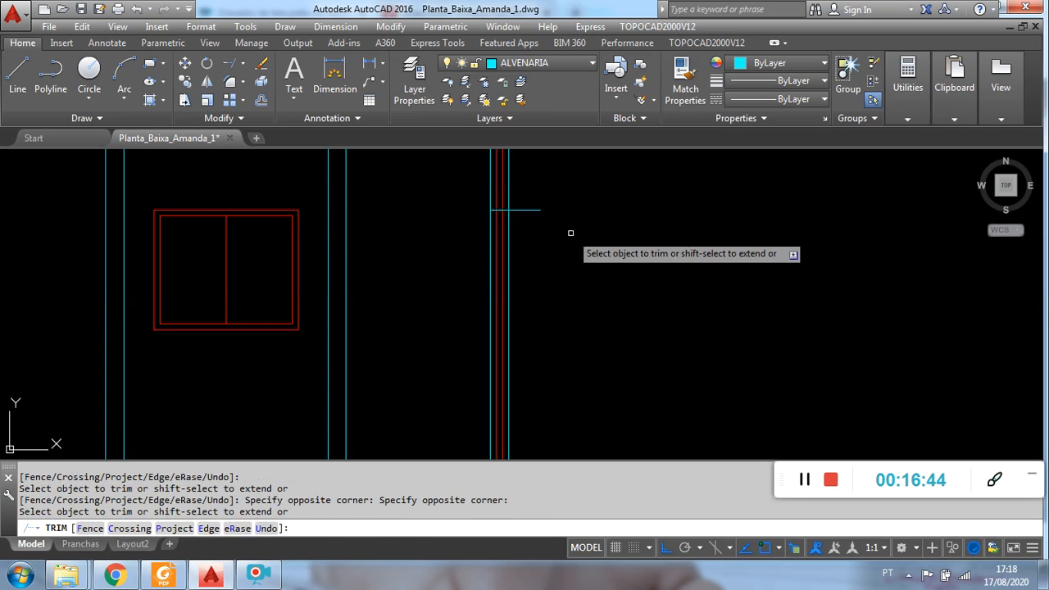
{"action": "left_click", "coordinate": [568, 232]}
{"action": "left_click", "coordinate": [536, 190]}
- Trim away the parts of the two red door lines above the head line
{"action": "middle_click_drag", "start_coordinate": [530, 202], "coordinate": [574, 296]}
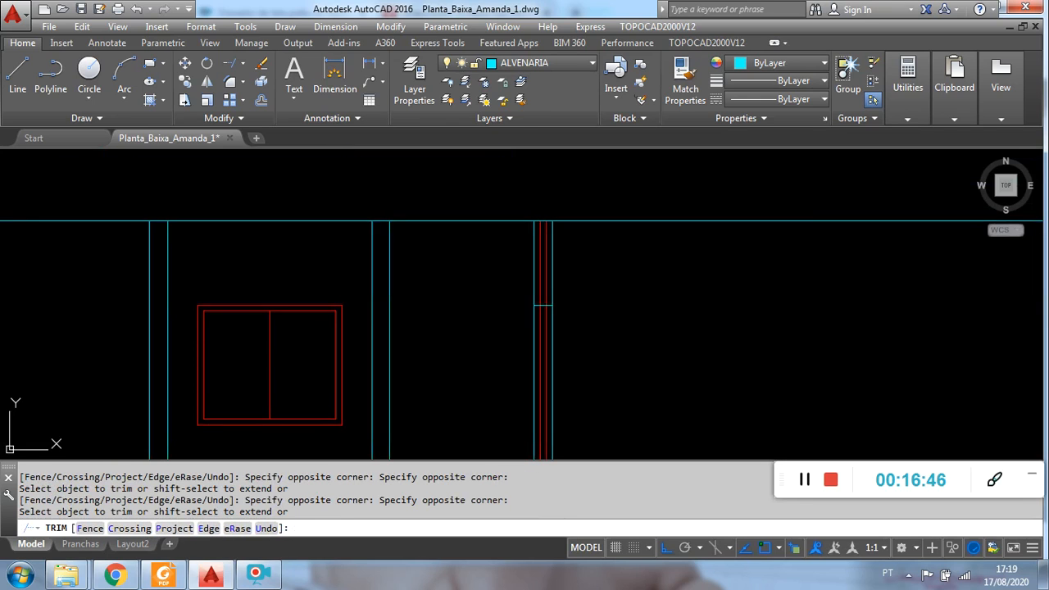
{"action": "left_click", "coordinate": [546, 285]}
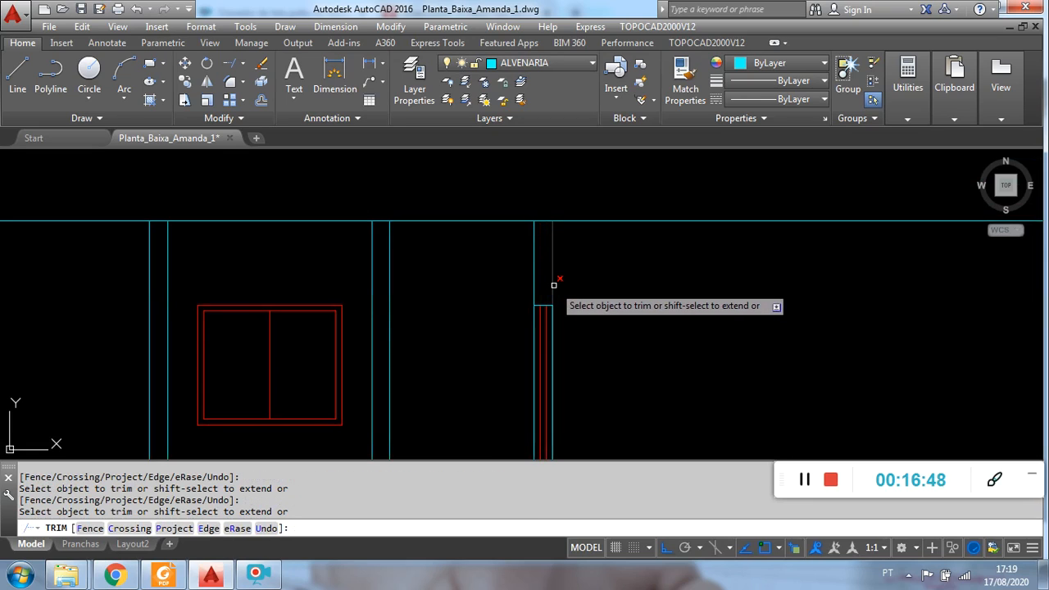
{"action": "key", "text": "Escape"}
- Examine the W.C. door and the bedroom along the section line on the floor plan and compare them with the section
{"action": "scroll", "coordinate": [572, 303], "scroll_direction": "up", "scroll_amount": 2}
{"action": "mouse_move", "coordinate": [496, 236]}
{"action": "middle_mouse_down"}
{"action": "mouse_move", "coordinate": [522, 384]}
{"action": "mouse_move", "coordinate": [521, 450]}
{"action": "middle_mouse_up"}
{"action": "middle_click_drag", "start_coordinate": [492, 266], "coordinate": [470, 455]}
{"action": "middle_click_drag", "start_coordinate": [473, 286], "coordinate": [459, 476]}
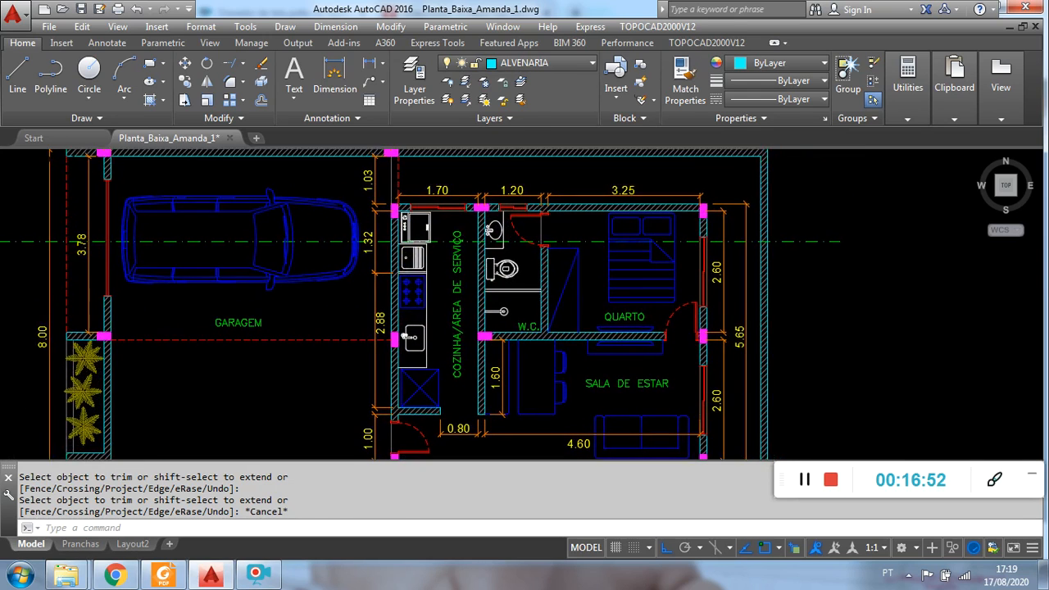
{"action": "scroll", "coordinate": [548, 257], "scroll_direction": "up", "scroll_amount": 2}
{"action": "middle_click_drag", "start_coordinate": [542, 238], "coordinate": [508, 302]}
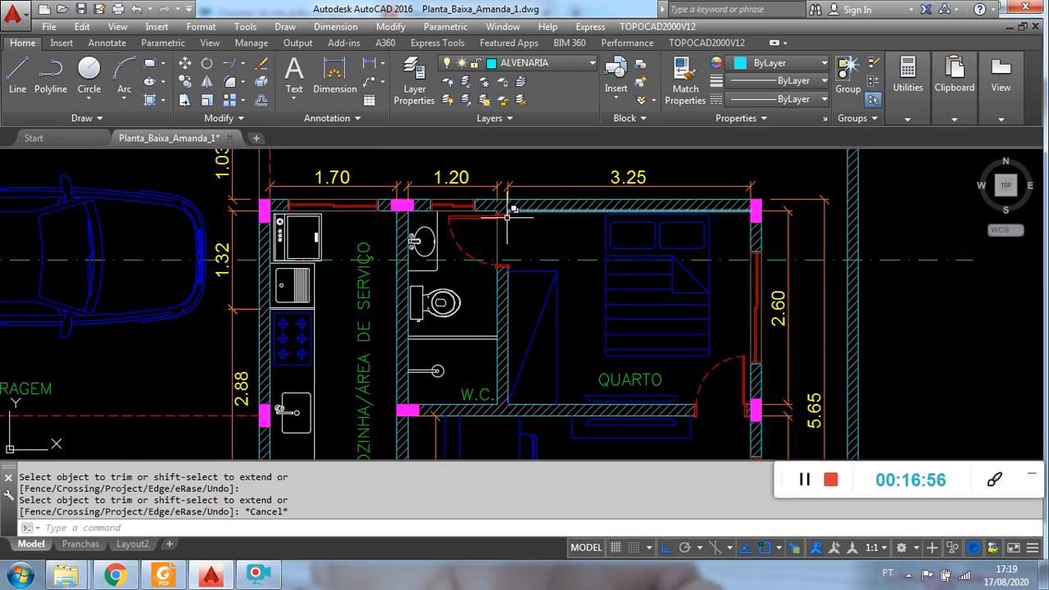
{"action": "scroll", "coordinate": [555, 350], "scroll_direction": "down", "scroll_amount": 8}
{"action": "middle_click_drag", "start_coordinate": [555, 350], "coordinate": [554, 258]}
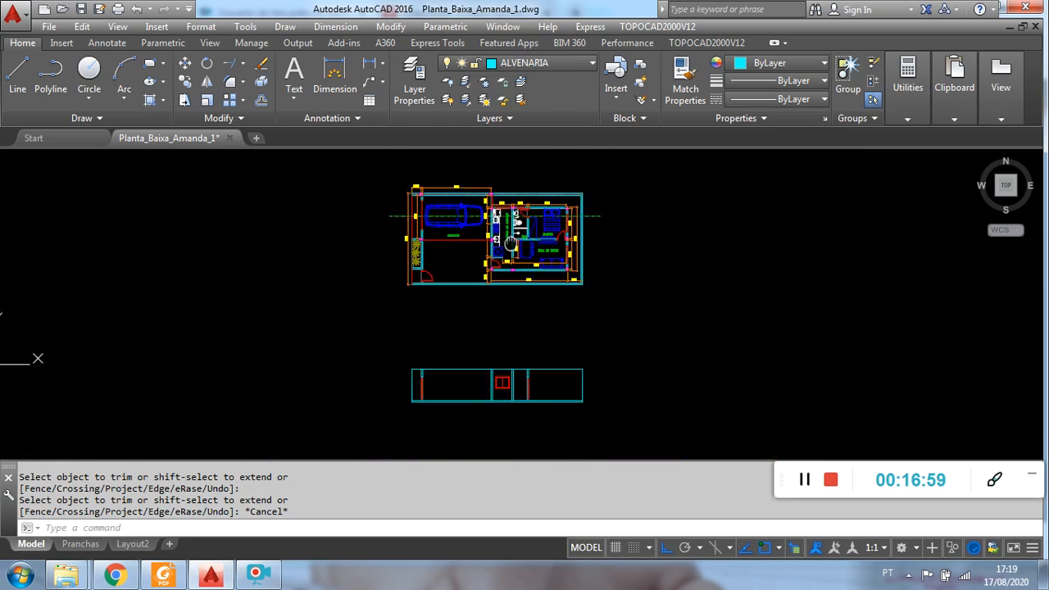
{"action": "scroll", "coordinate": [490, 299], "scroll_direction": "up", "scroll_amount": 7}
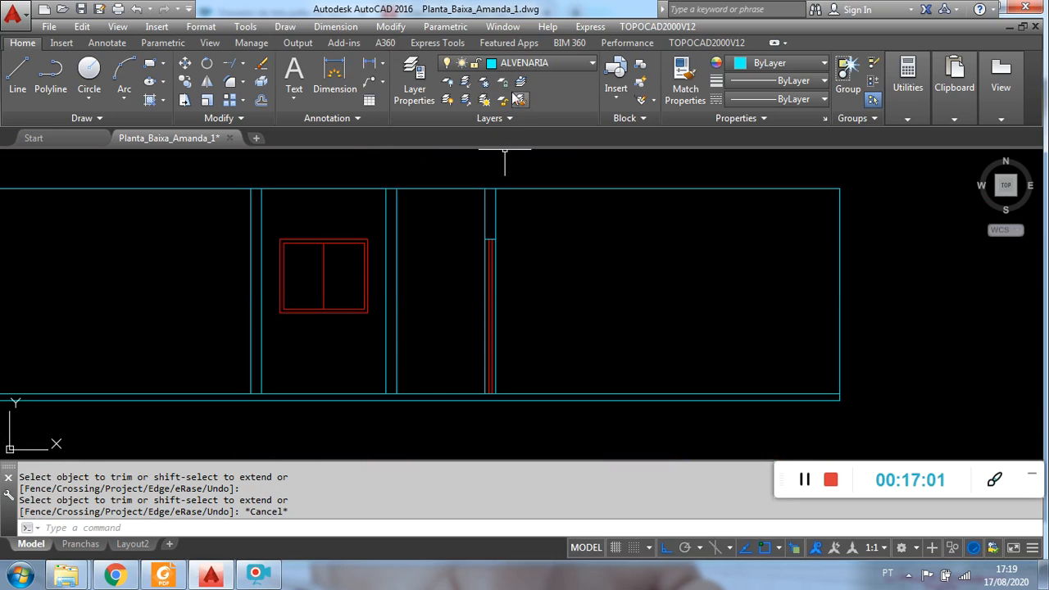
{"action": "left_click", "coordinate": [680, 75]}
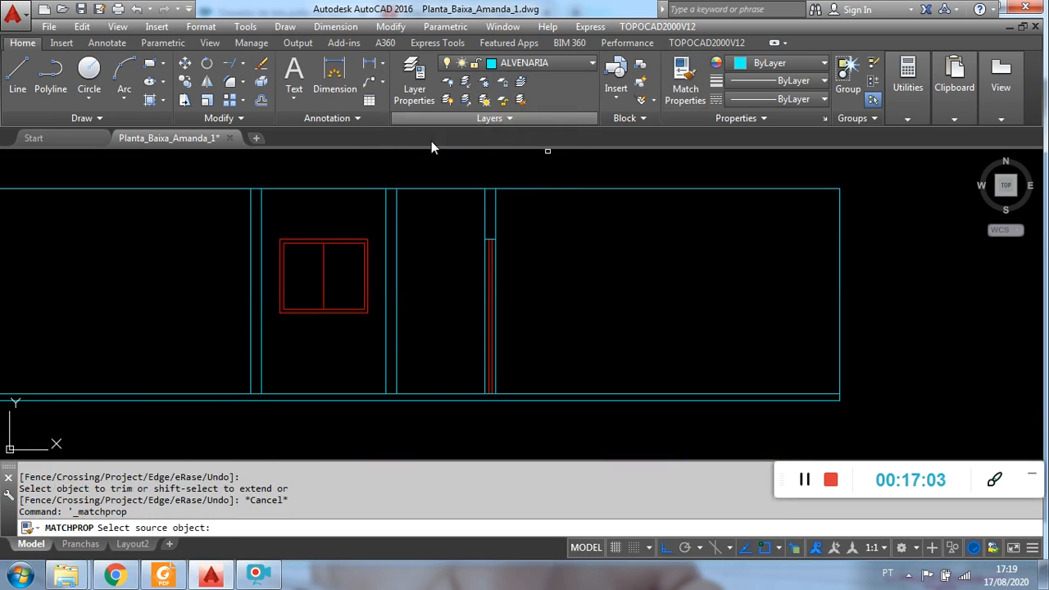
{"action": "middle_click_drag", "start_coordinate": [460, 197], "coordinate": [581, 202]}
{"action": "middle_click_drag", "start_coordinate": [328, 230], "coordinate": [448, 235]}
{"action": "middle_click_drag", "start_coordinate": [357, 238], "coordinate": [491, 242]}
{"action": "scroll", "coordinate": [484, 240], "scroll_direction": "up", "scroll_amount": 2}
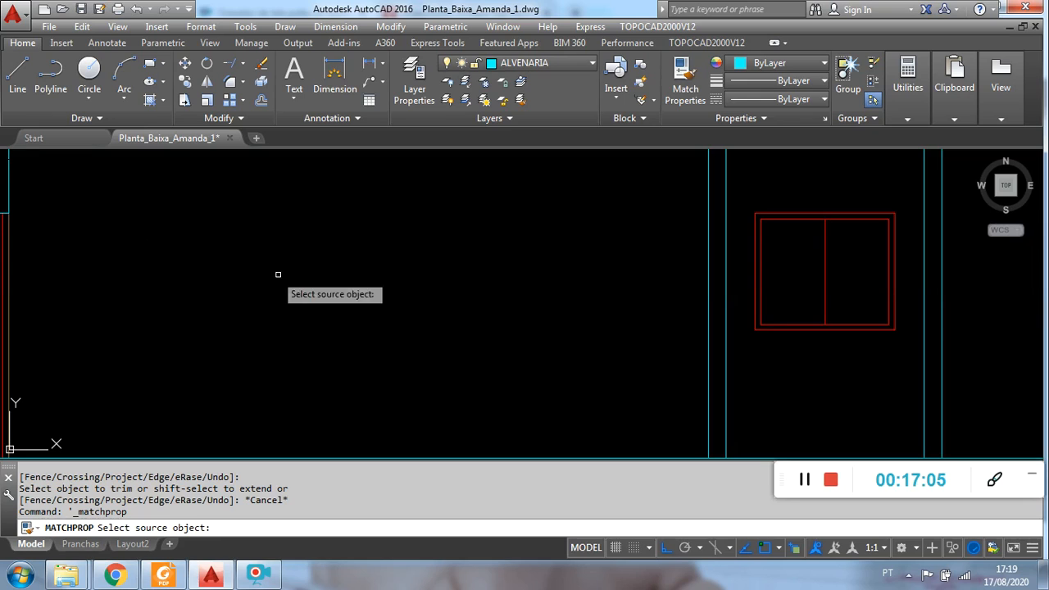
{"action": "middle_click_drag", "start_coordinate": [190, 274], "coordinate": [455, 262]}
{"action": "left_click", "coordinate": [273, 251]}
{"action": "scroll", "coordinate": [322, 248], "scroll_direction": "down", "scroll_amount": 2}
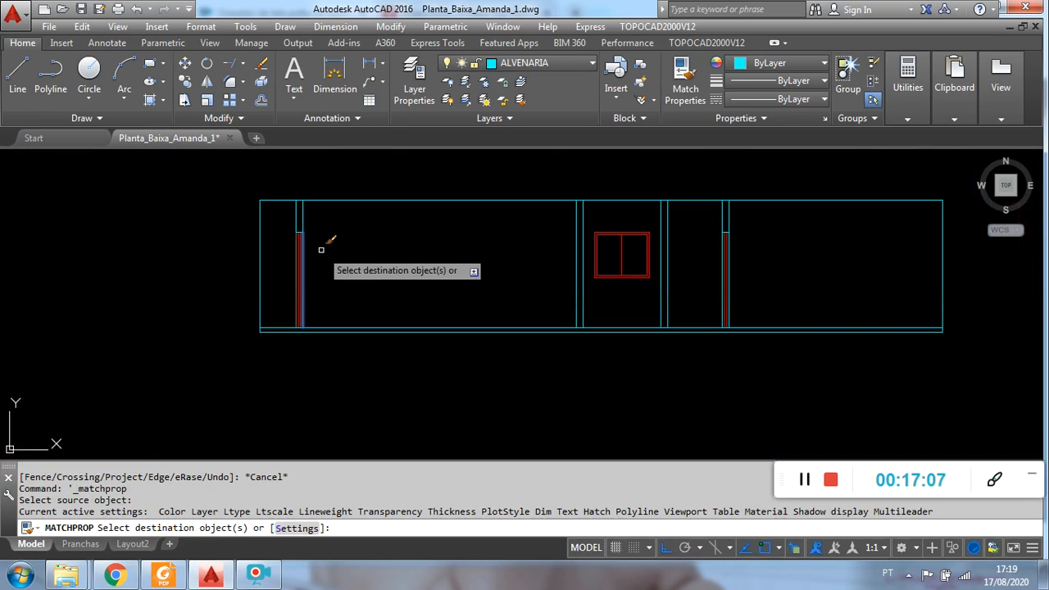
{"action": "middle_click_drag", "start_coordinate": [517, 279], "coordinate": [308, 283]}
{"action": "scroll", "coordinate": [544, 263], "scroll_direction": "up", "scroll_amount": 1}
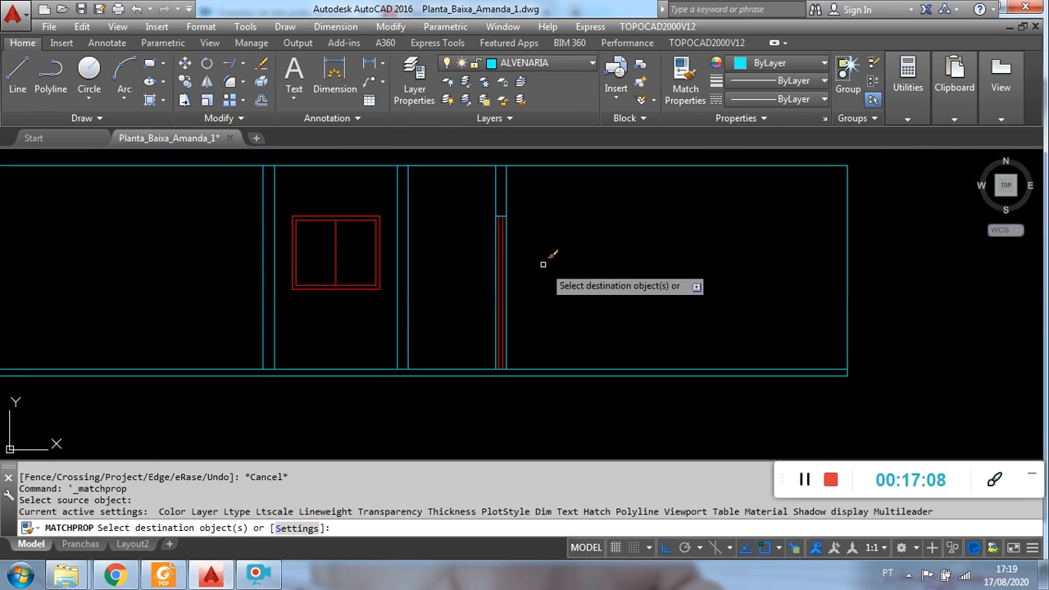
{"action": "left_click", "coordinate": [496, 259]}
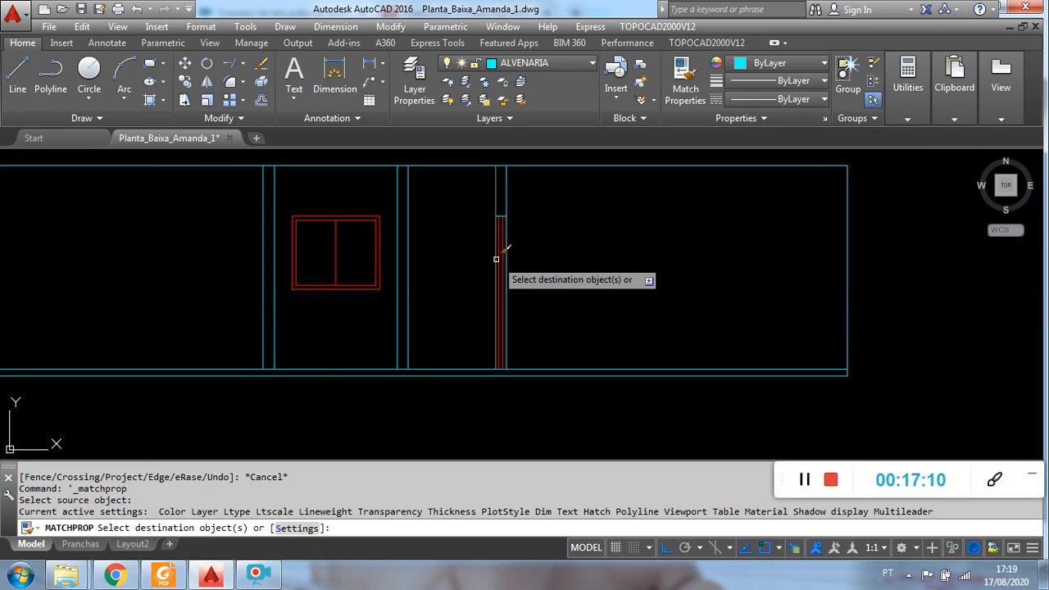
{"action": "key", "text": "Escape"}
{"action": "key", "text": "Escape"}
- Break the left face line of the W.C.–bedroom wall in the section at its intersection with the door head line
{"action": "left_click", "coordinate": [497, 201]}
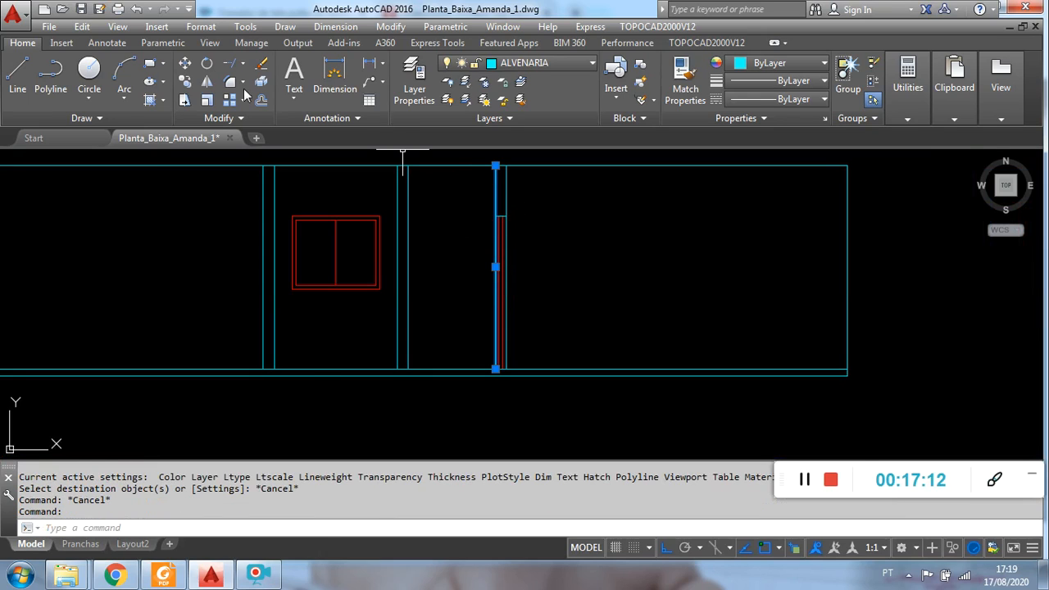
{"action": "left_click", "coordinate": [238, 120]}
{"action": "left_click", "coordinate": [224, 155]}
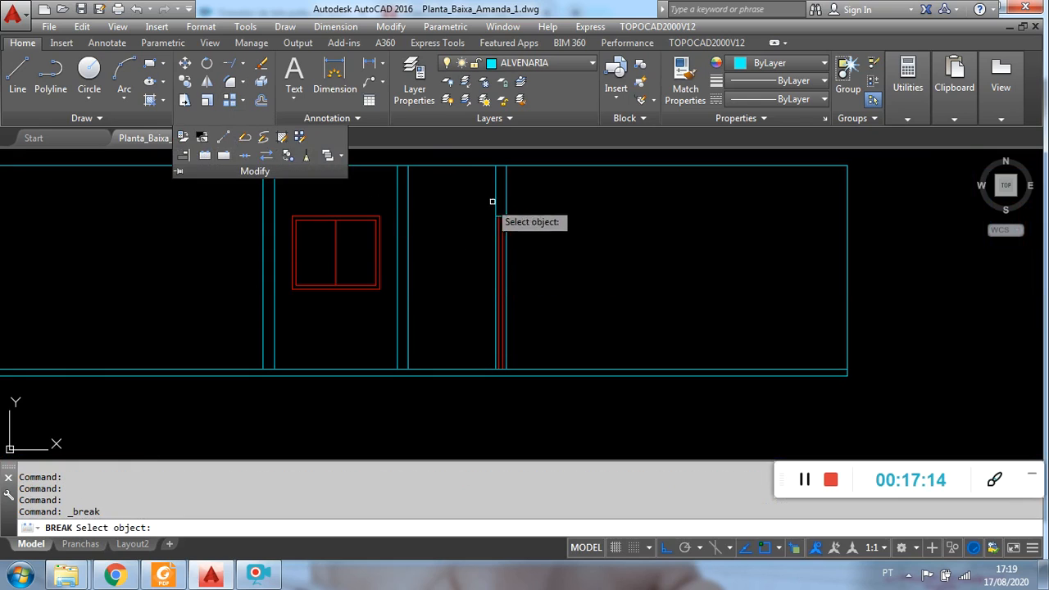
{"action": "left_click", "coordinate": [499, 219]}
{"action": "left_click", "coordinate": [496, 216]}
{"action": "key", "text": "Escape"}
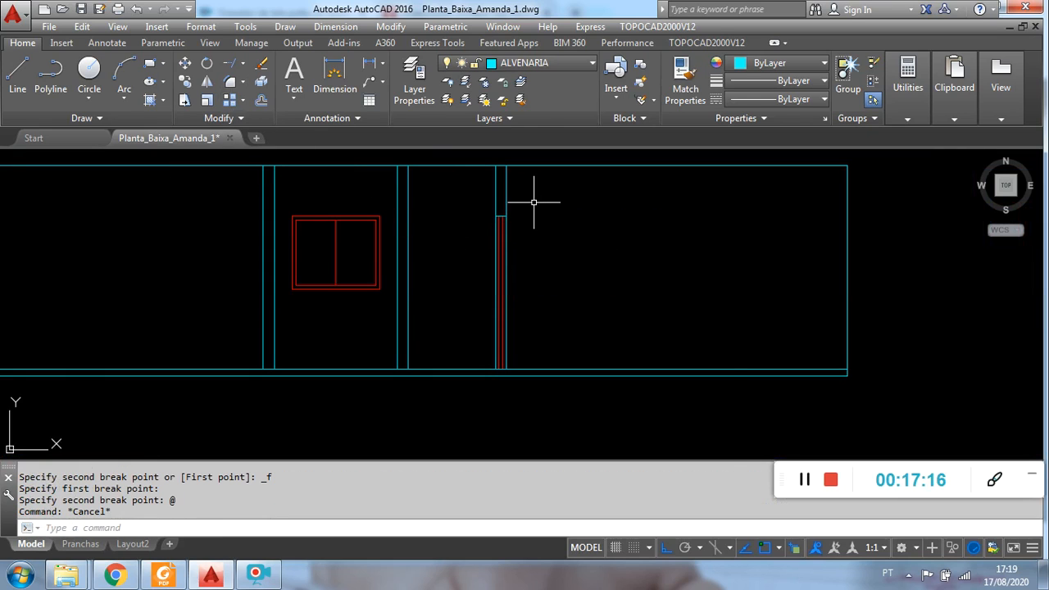
- Break the wall's right face line near the door head line and stretch its upper piece down to meet the head line
{"action": "right_click", "coordinate": [534, 202]}
{"action": "left_click", "coordinate": [551, 214]}
{"action": "left_click", "coordinate": [507, 207]}
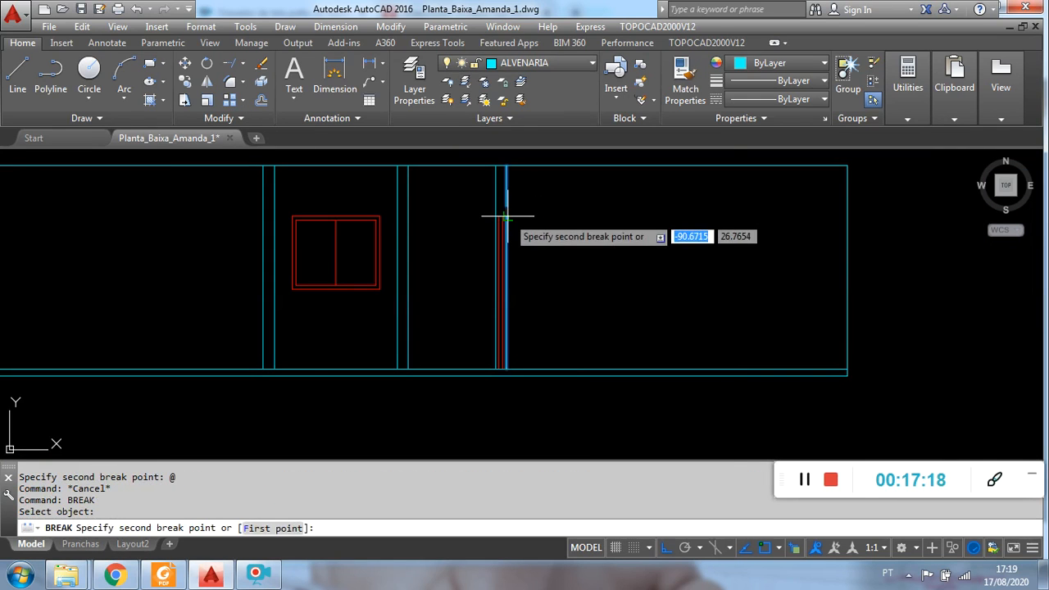
{"action": "key", "text": "Escape"}
{"action": "scroll", "coordinate": [499, 204], "scroll_direction": "up", "scroll_amount": 4}
{"action": "left_click", "coordinate": [515, 215]}
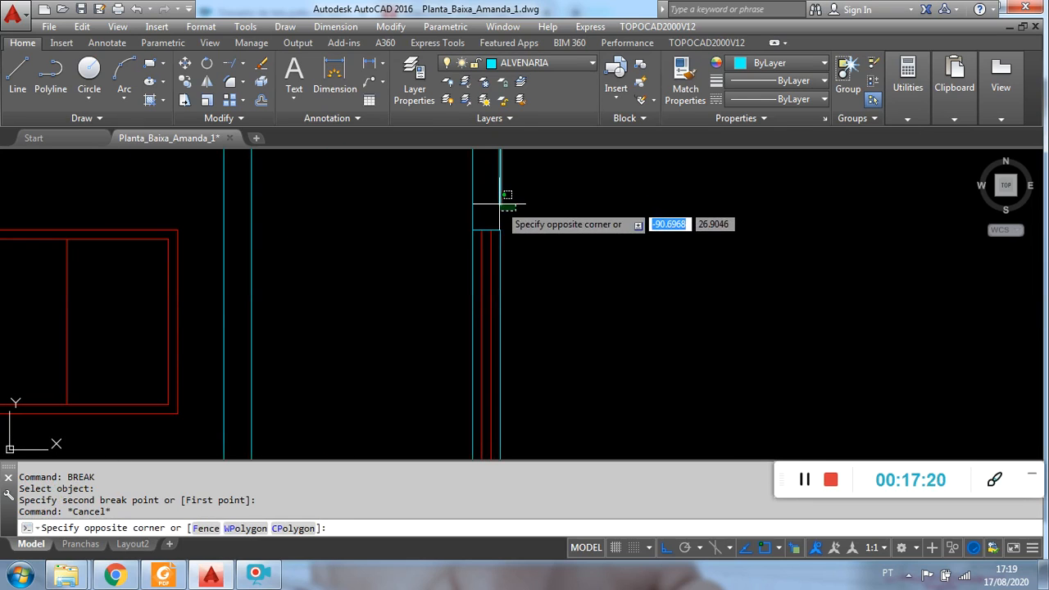
{"action": "left_click", "coordinate": [493, 196]}
{"action": "left_click", "coordinate": [501, 204]}
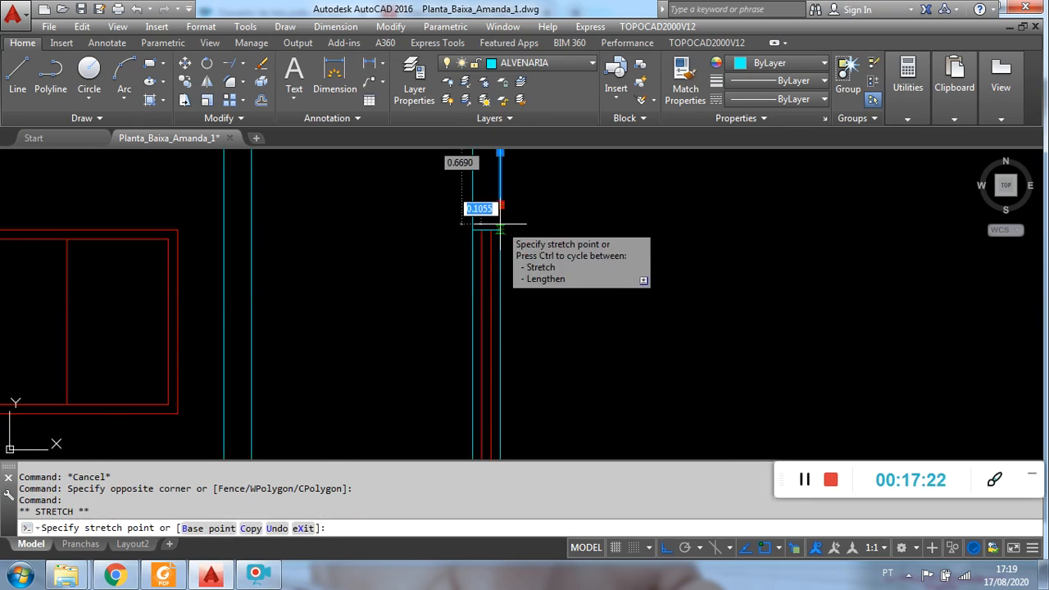
{"action": "key", "text": "Escape"}
- Match the properties of the garage gate's jamb line onto both wall face lines below the W.C. door's head line
{"action": "scroll", "coordinate": [543, 228], "scroll_direction": "down", "scroll_amount": 3}
{"action": "scroll", "coordinate": [526, 234], "scroll_direction": "up", "scroll_amount": 1}
{"action": "middle_click_drag", "start_coordinate": [525, 234], "coordinate": [517, 191]}
{"action": "scroll", "coordinate": [526, 181], "scroll_direction": "down", "scroll_amount": 2}
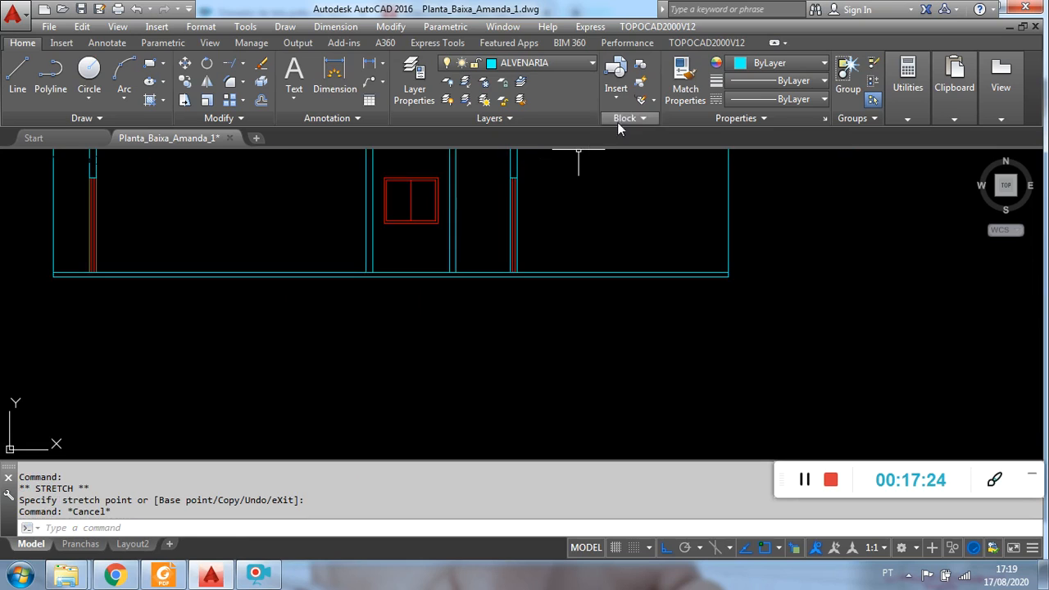
{"action": "left_click", "coordinate": [679, 99]}
{"action": "middle_click_drag", "start_coordinate": [55, 195], "coordinate": [198, 223]}
{"action": "scroll", "coordinate": [246, 227], "scroll_direction": "up", "scroll_amount": 4}
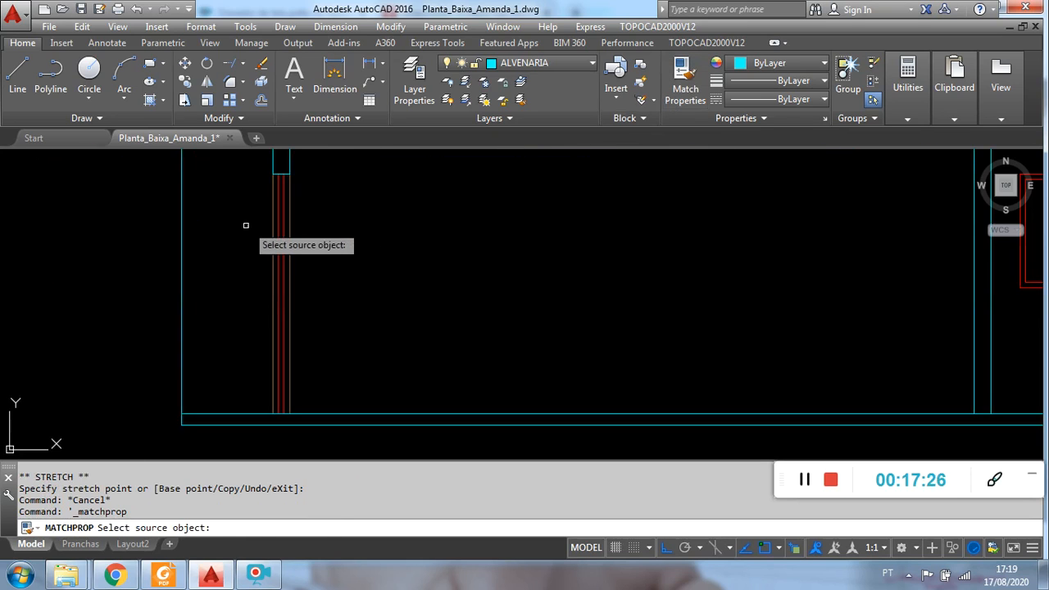
{"action": "left_click", "coordinate": [280, 215]}
{"action": "scroll", "coordinate": [289, 220], "scroll_direction": "down", "scroll_amount": 4}
{"action": "middle_click_drag", "start_coordinate": [429, 232], "coordinate": [396, 255]}
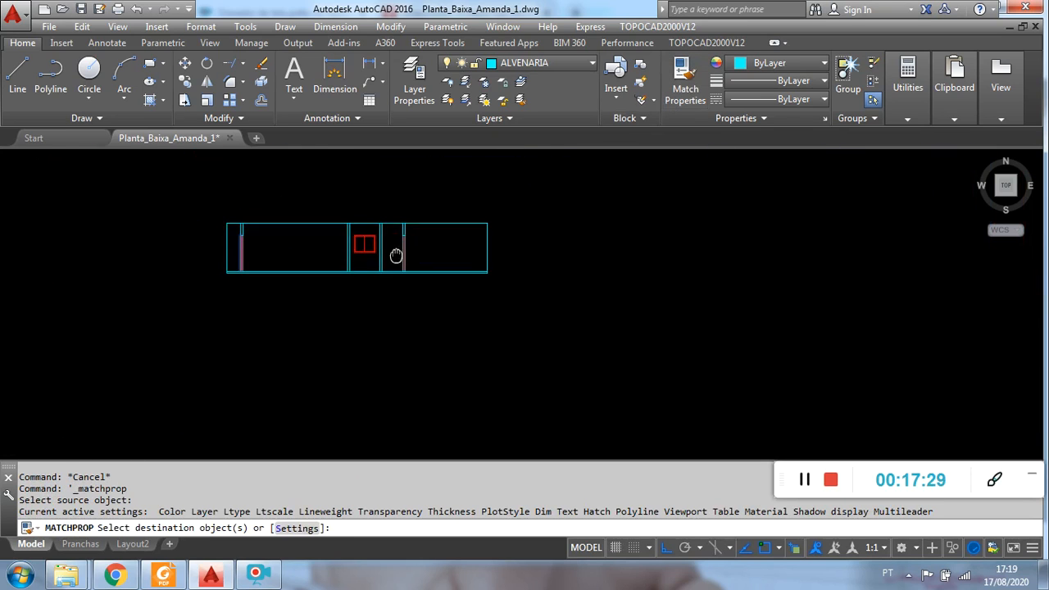
{"action": "scroll", "coordinate": [412, 252], "scroll_direction": "up", "scroll_amount": 4}
{"action": "left_click", "coordinate": [369, 230]}
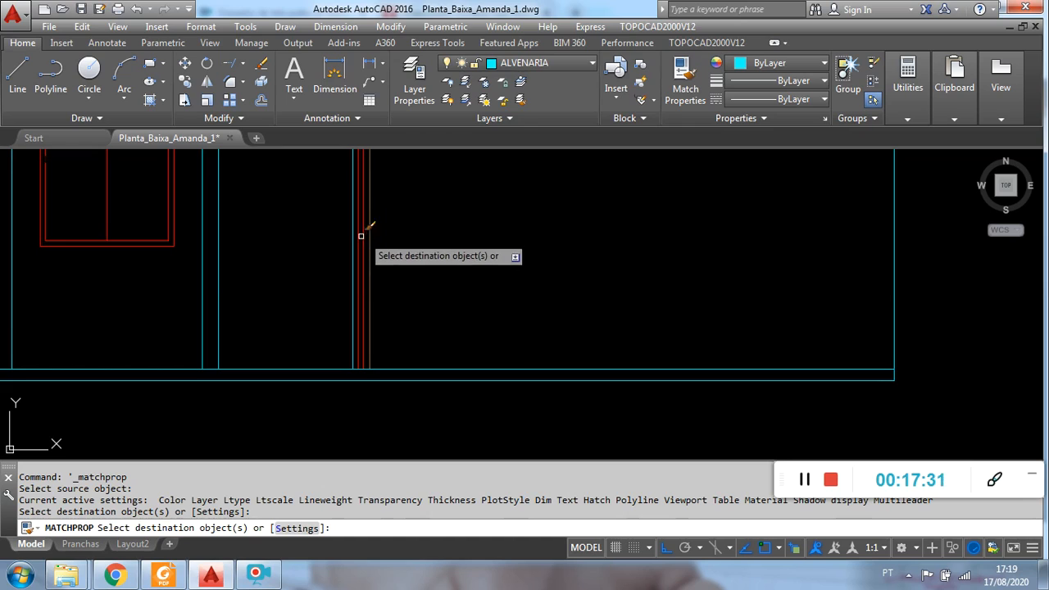
{"action": "left_click", "coordinate": [350, 241]}
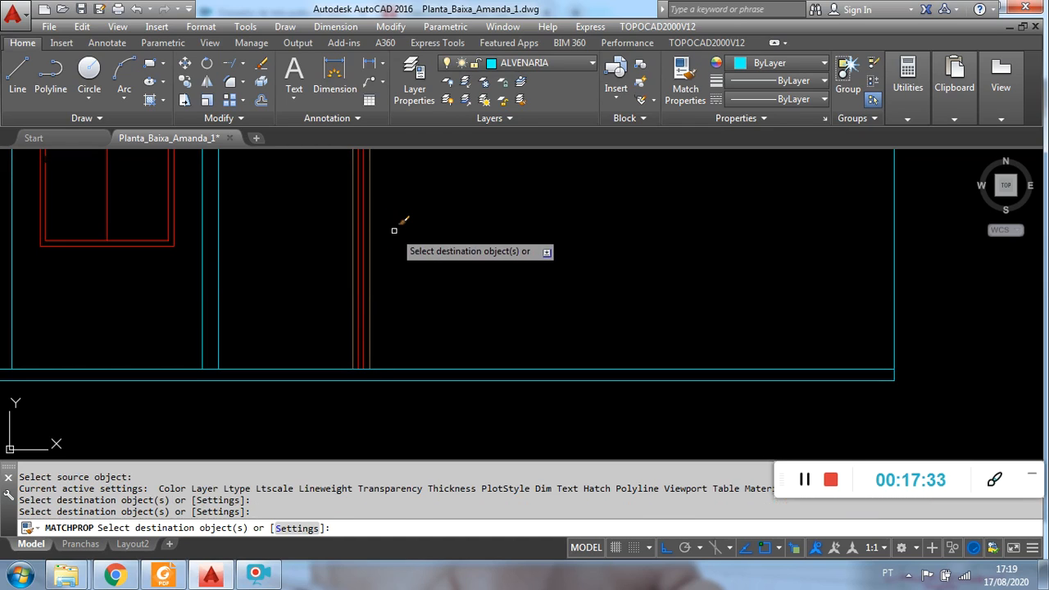
{"action": "key", "text": "Escape"}
- Draw a horizontal line from the kitchen window's upper-right outer corner to just beyond the W.C.–bedroom wall as the bathroom window's head reference
{"action": "scroll", "coordinate": [410, 262], "scroll_direction": "down", "scroll_amount": 5}
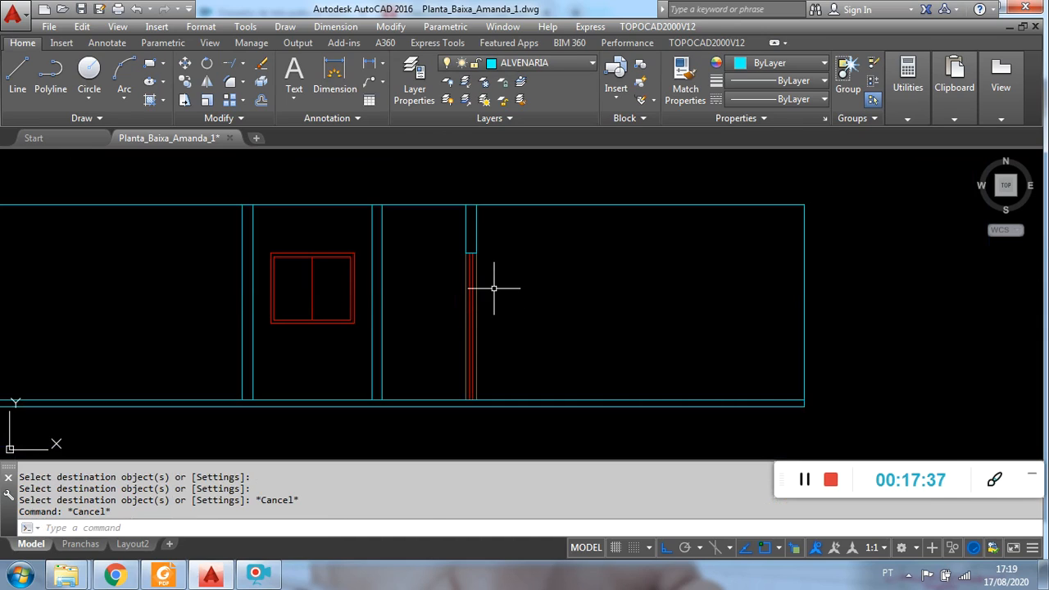
{"action": "scroll", "coordinate": [494, 287], "scroll_direction": "down", "scroll_amount": 1}
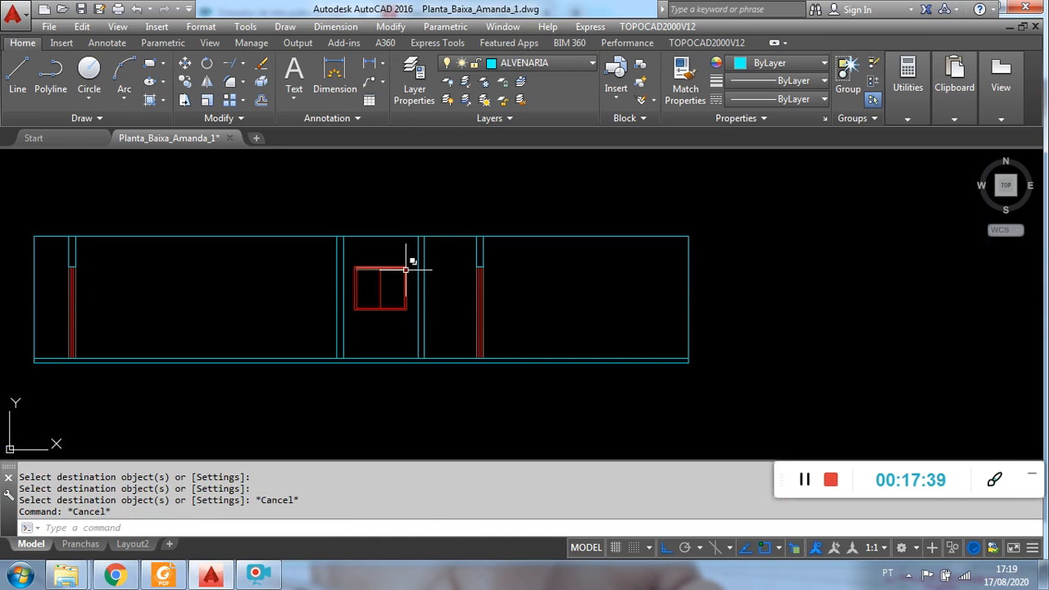
{"action": "left_click", "coordinate": [14, 75]}
{"action": "middle_click_drag", "start_coordinate": [456, 242], "coordinate": [438, 466]}
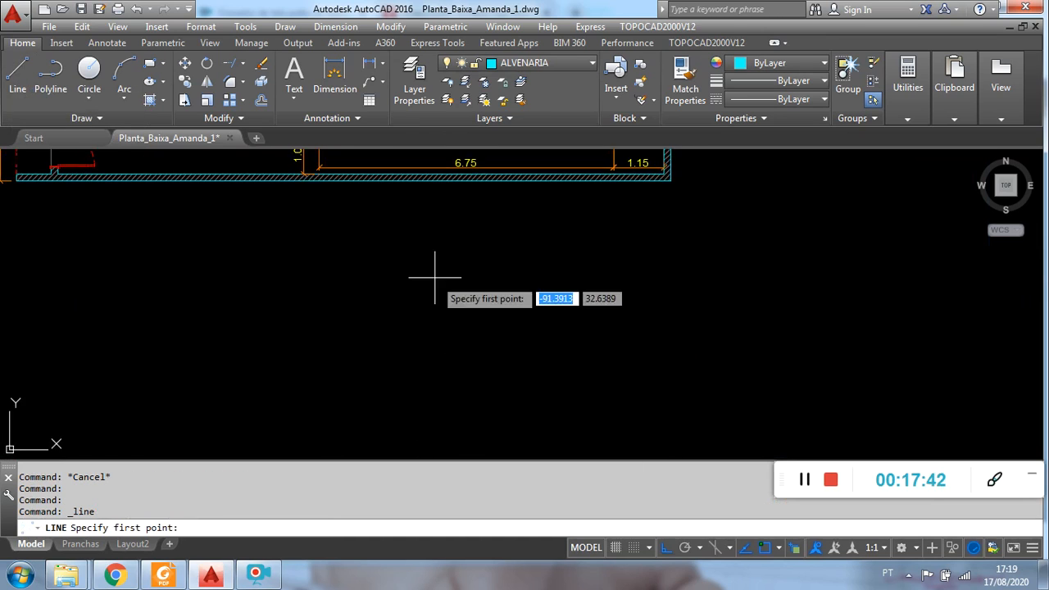
{"action": "middle_click_drag", "start_coordinate": [436, 277], "coordinate": [410, 530]}
{"action": "middle_click_drag", "start_coordinate": [366, 344], "coordinate": [366, 421]}
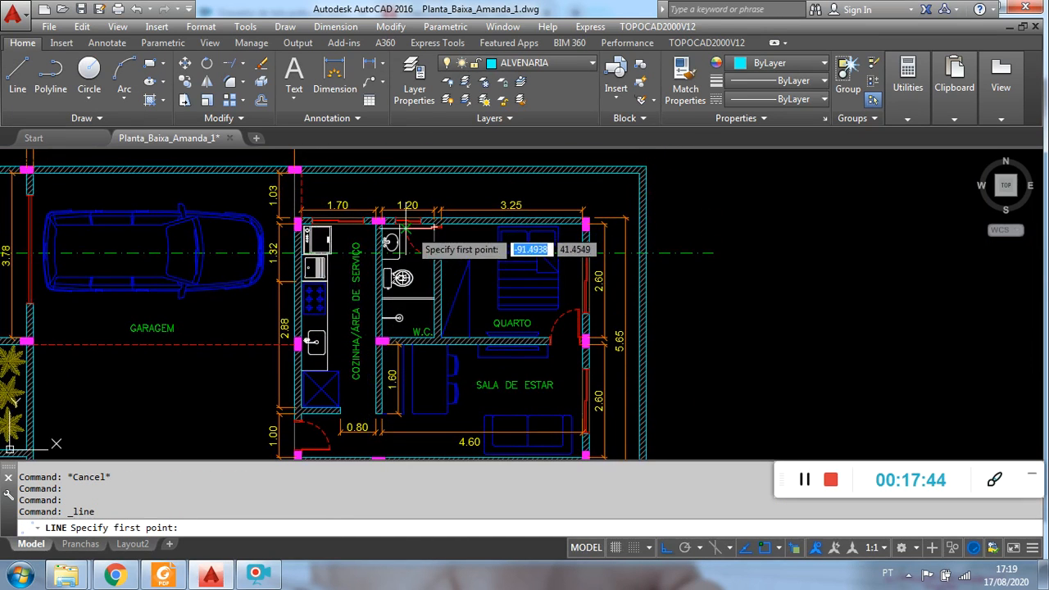
{"action": "middle_click_drag", "start_coordinate": [418, 345], "coordinate": [407, 173]}
{"action": "middle_click_drag", "start_coordinate": [435, 356], "coordinate": [409, 181]}
{"action": "middle_click_drag", "start_coordinate": [421, 319], "coordinate": [410, 222]}
{"action": "scroll", "coordinate": [320, 213], "scroll_direction": "up", "scroll_amount": 5}
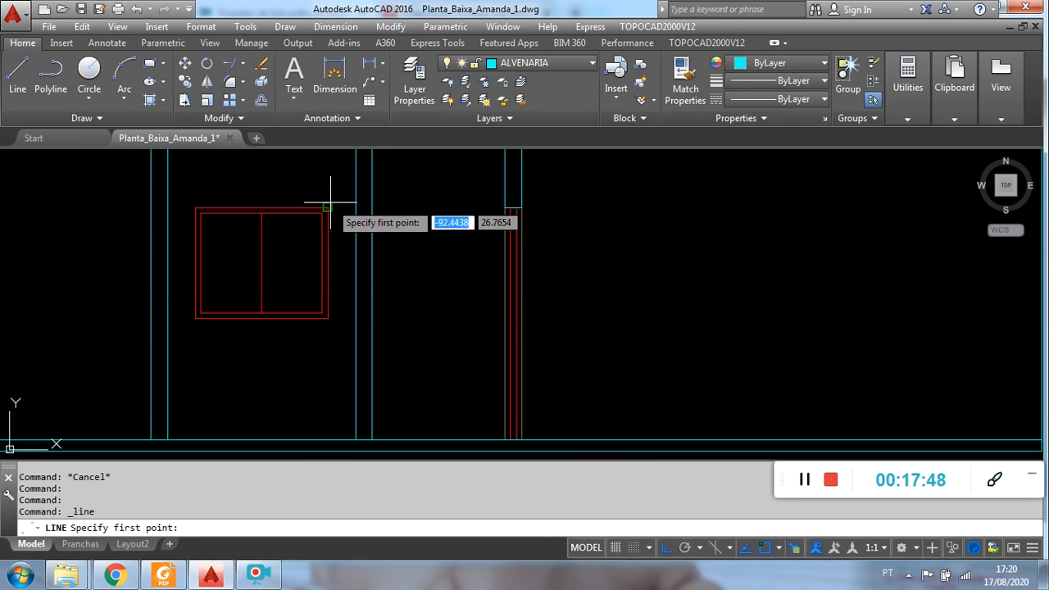
{"action": "left_click", "coordinate": [328, 206]}
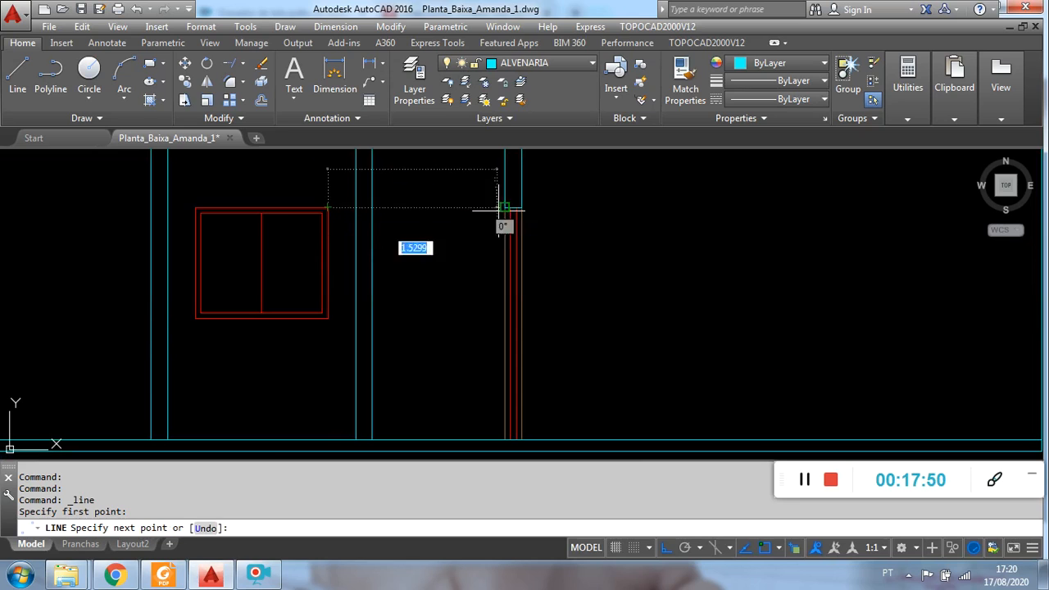
{"action": "left_click", "coordinate": [574, 207]}
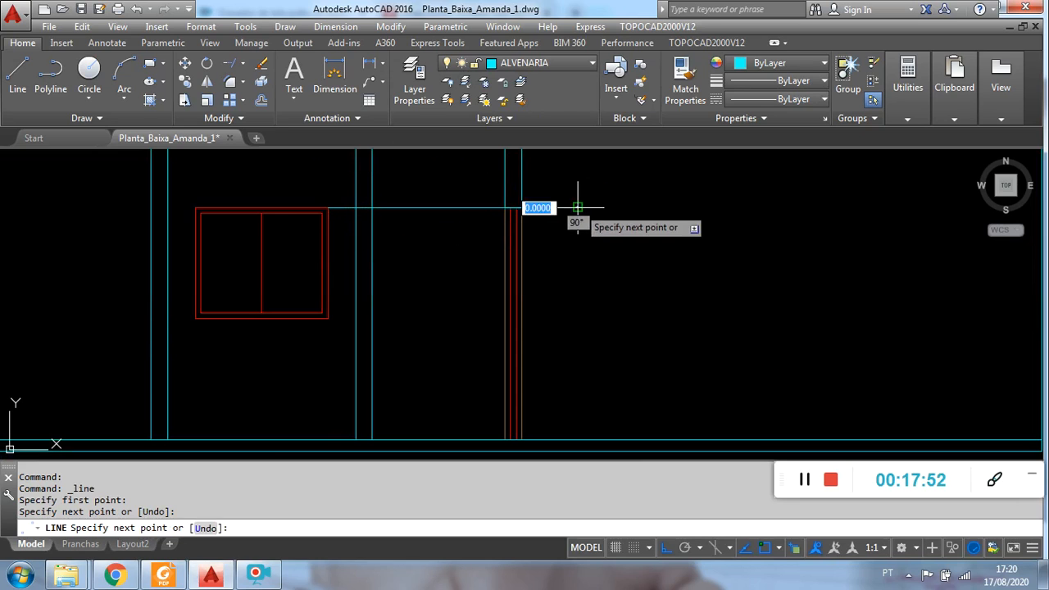
{"action": "key", "text": "Escape"}
- Measure the W.C. window's opening width on the floor plan's upper wall
{"action": "scroll", "coordinate": [498, 208], "scroll_direction": "down", "scroll_amount": 2}
{"action": "middle_click_drag", "start_coordinate": [429, 254], "coordinate": [424, 481]}
{"action": "middle_click_drag", "start_coordinate": [456, 235], "coordinate": [449, 450]}
{"action": "middle_click_drag", "start_coordinate": [419, 233], "coordinate": [399, 498]}
{"action": "middle_click_drag", "start_coordinate": [383, 281], "coordinate": [370, 497]}
{"action": "middle_click_drag", "start_coordinate": [369, 306], "coordinate": [368, 378]}
{"action": "scroll", "coordinate": [368, 240], "scroll_direction": "up", "scroll_amount": 2}
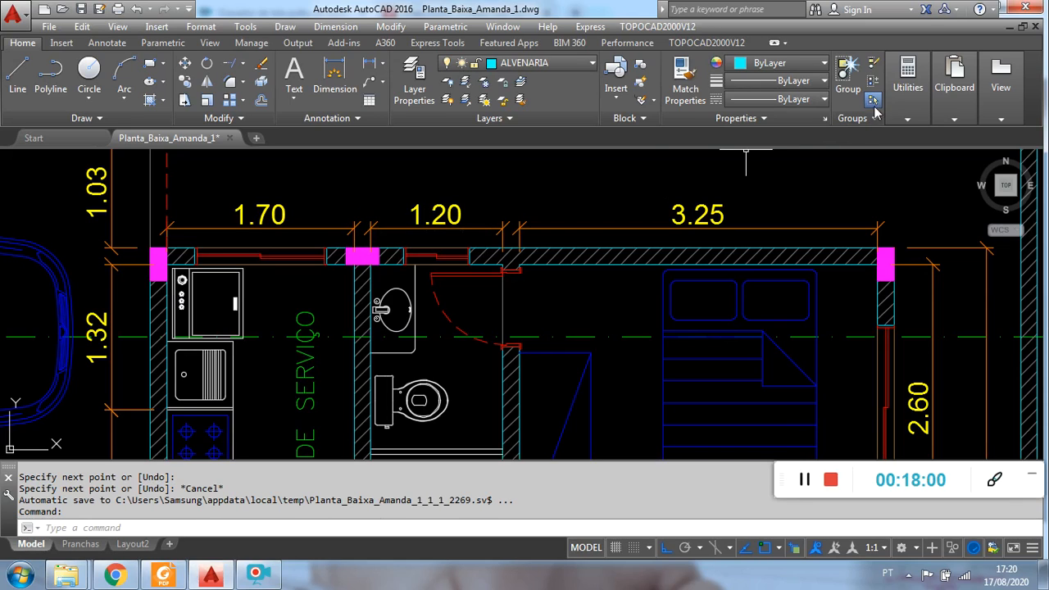
{"action": "left_click", "coordinate": [908, 82]}
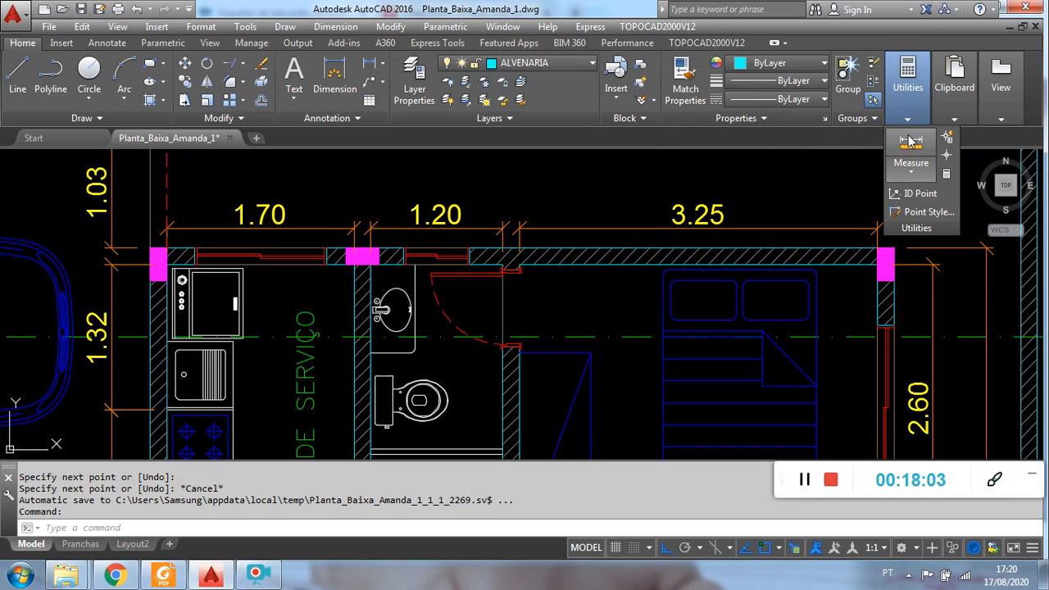
{"action": "left_click", "coordinate": [911, 146]}
{"action": "scroll", "coordinate": [431, 271], "scroll_direction": "up", "scroll_amount": 3}
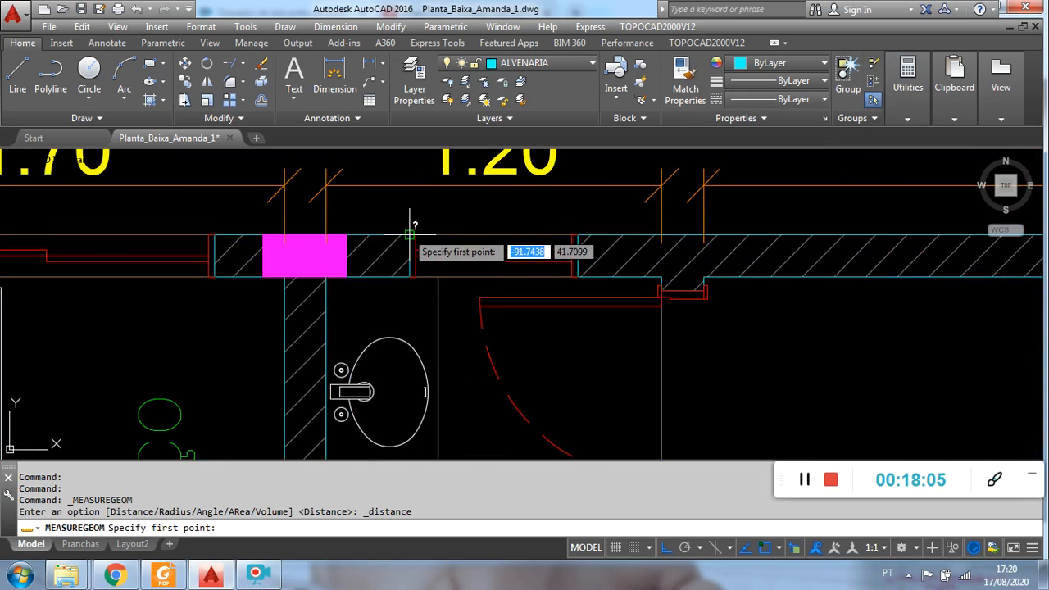
{"action": "left_click", "coordinate": [410, 235]}
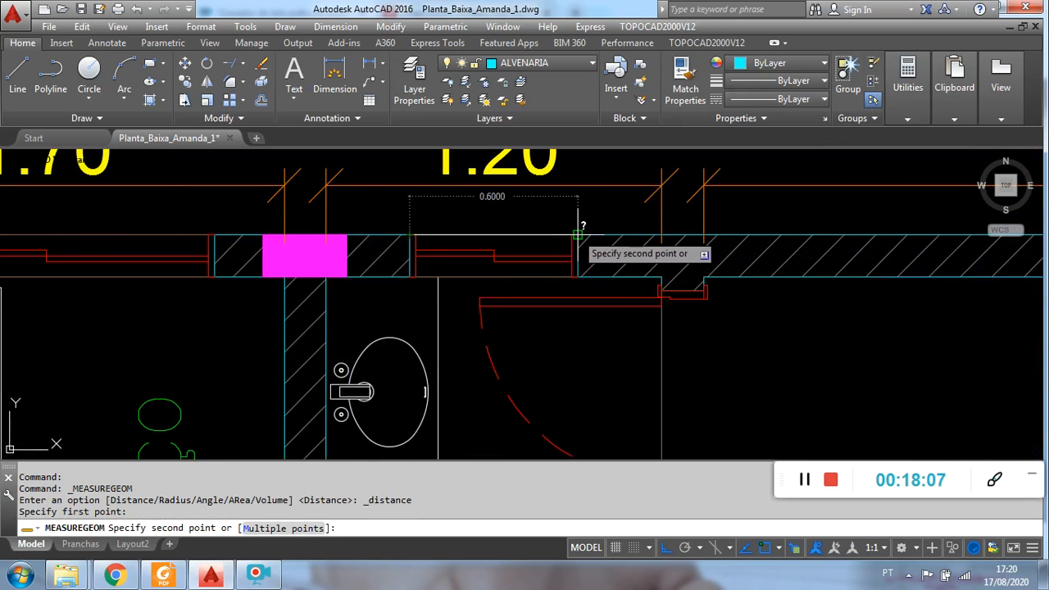
{"action": "key", "text": "Escape"}
- Offset the W.C.'s two inner wall face lines in the section 0.30 inward to mark the window's sides
{"action": "scroll", "coordinate": [578, 234], "scroll_direction": "down", "scroll_amount": 5}
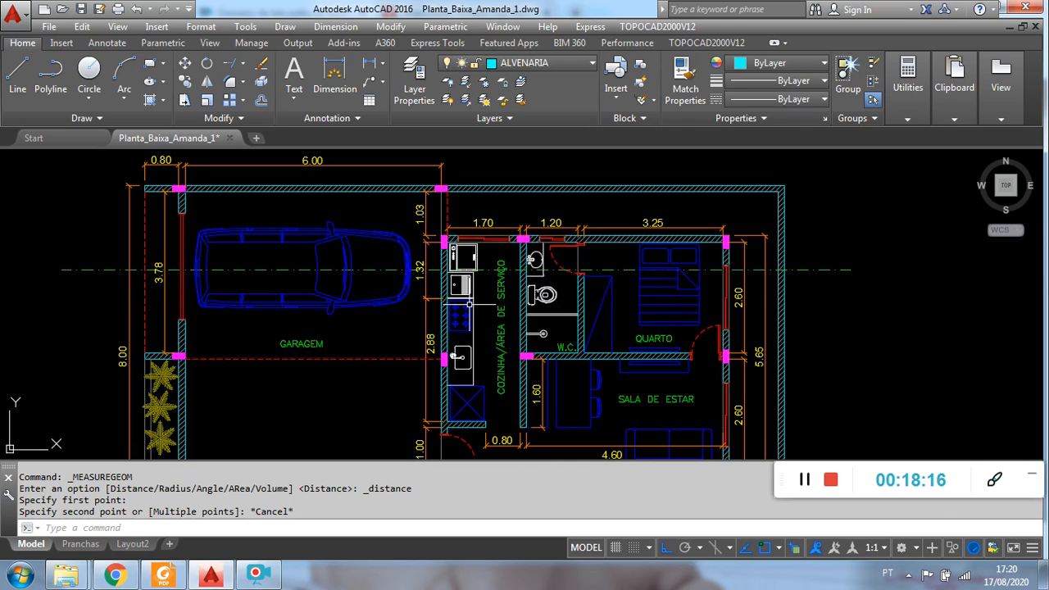
{"action": "middle_click_drag", "start_coordinate": [470, 304], "coordinate": [405, 180]}
{"action": "scroll", "coordinate": [455, 348], "scroll_direction": "down", "scroll_amount": 6}
{"action": "middle_click_drag", "start_coordinate": [487, 375], "coordinate": [462, 235]}
{"action": "scroll", "coordinate": [469, 339], "scroll_direction": "up", "scroll_amount": 4}
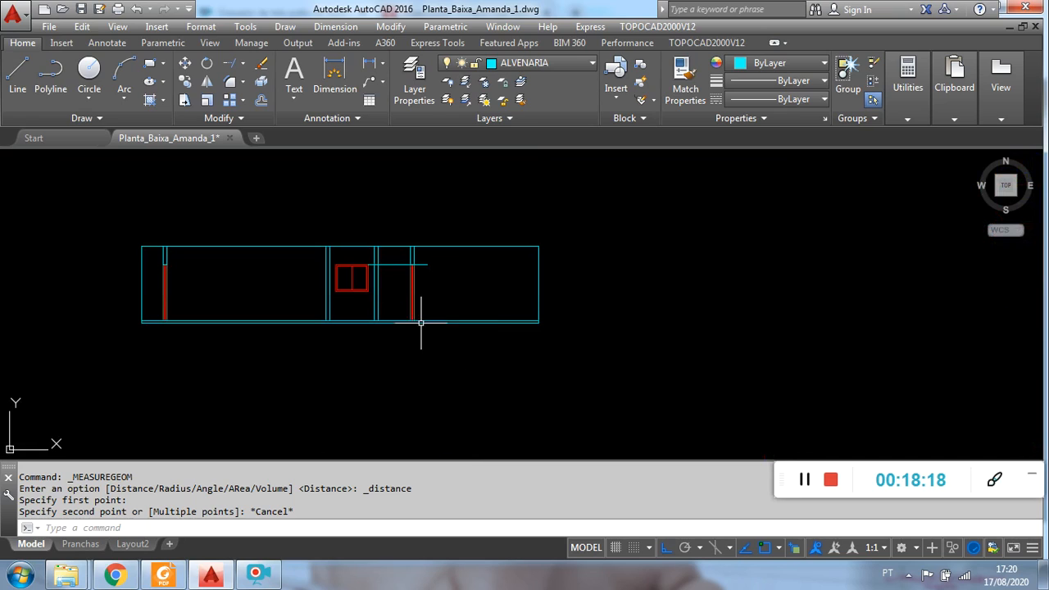
{"action": "left_click", "coordinate": [262, 104]}
{"action": "scroll", "coordinate": [379, 264], "scroll_direction": "up", "scroll_amount": 4}
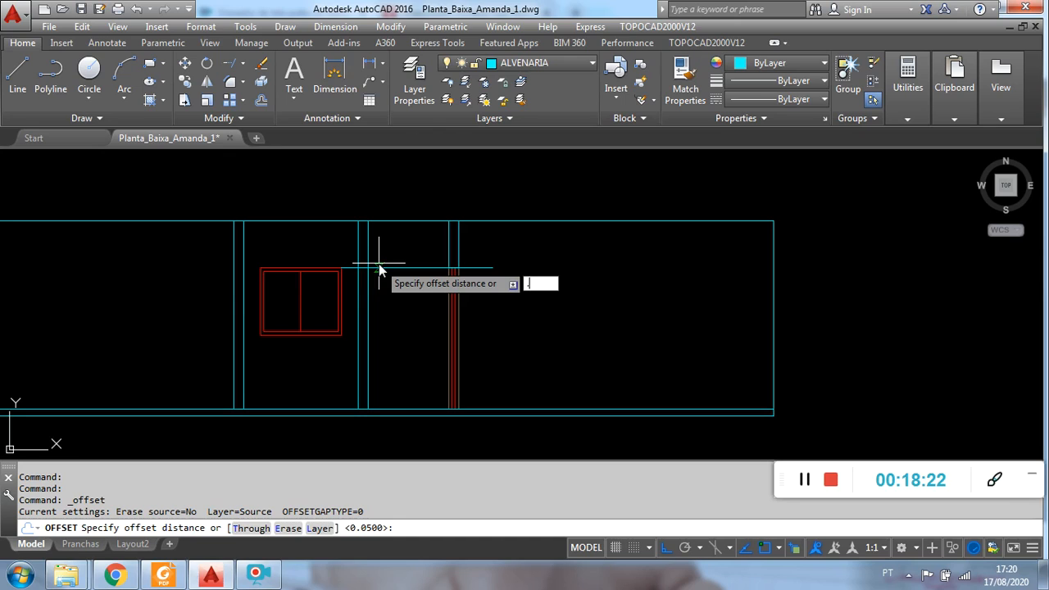
{"action": "key", "text": "Return"}
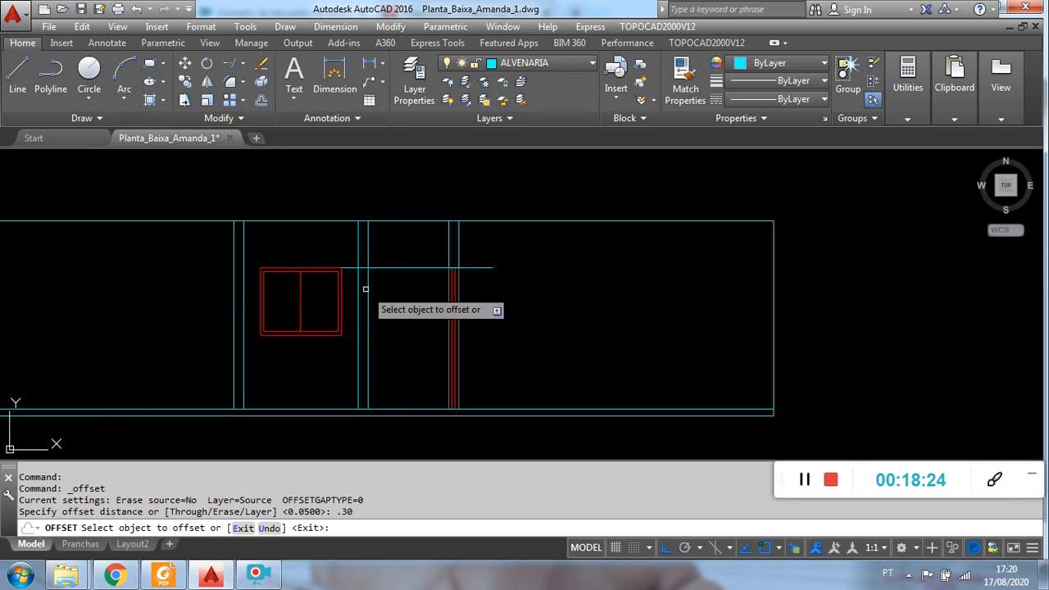
{"action": "left_click", "coordinate": [368, 289]}
{"action": "left_click", "coordinate": [410, 278]}
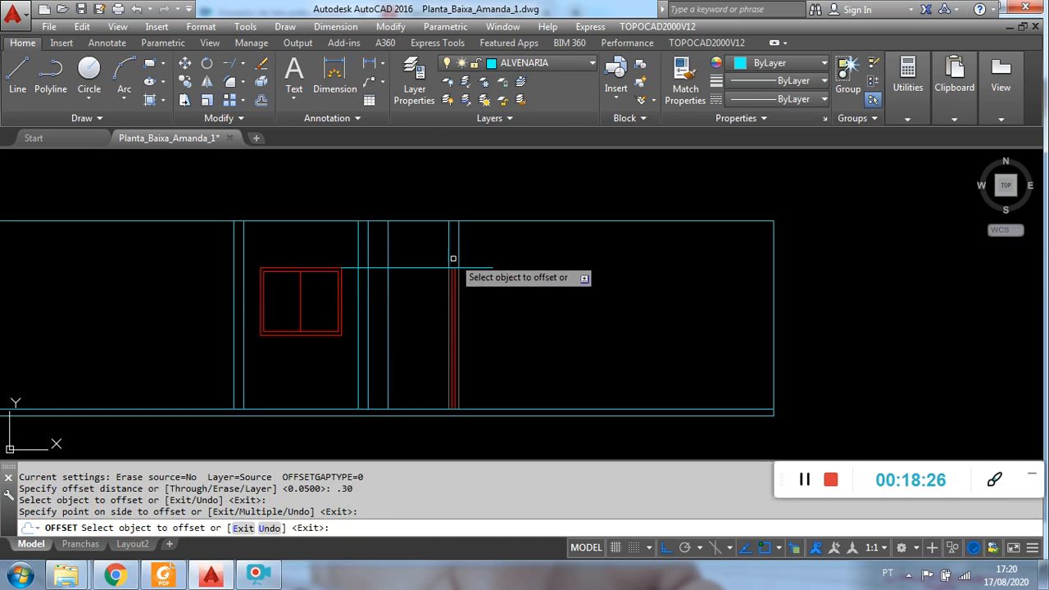
{"action": "left_click", "coordinate": [451, 279]}
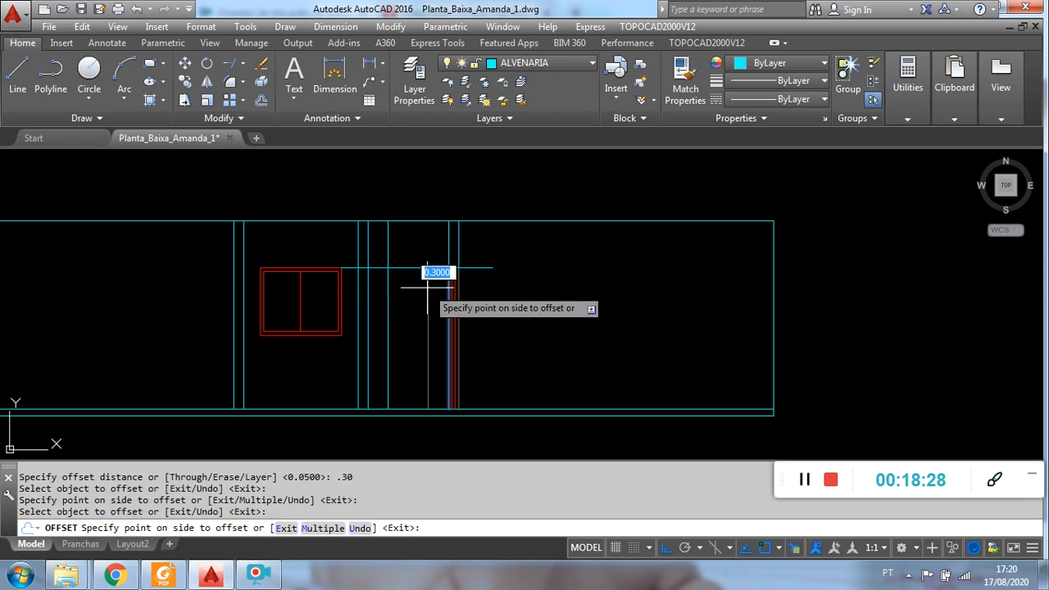
{"action": "left_click", "coordinate": [427, 287]}
{"action": "key", "text": "Escape"}
{"action": "scroll", "coordinate": [399, 265], "scroll_direction": "up", "scroll_amount": 4}
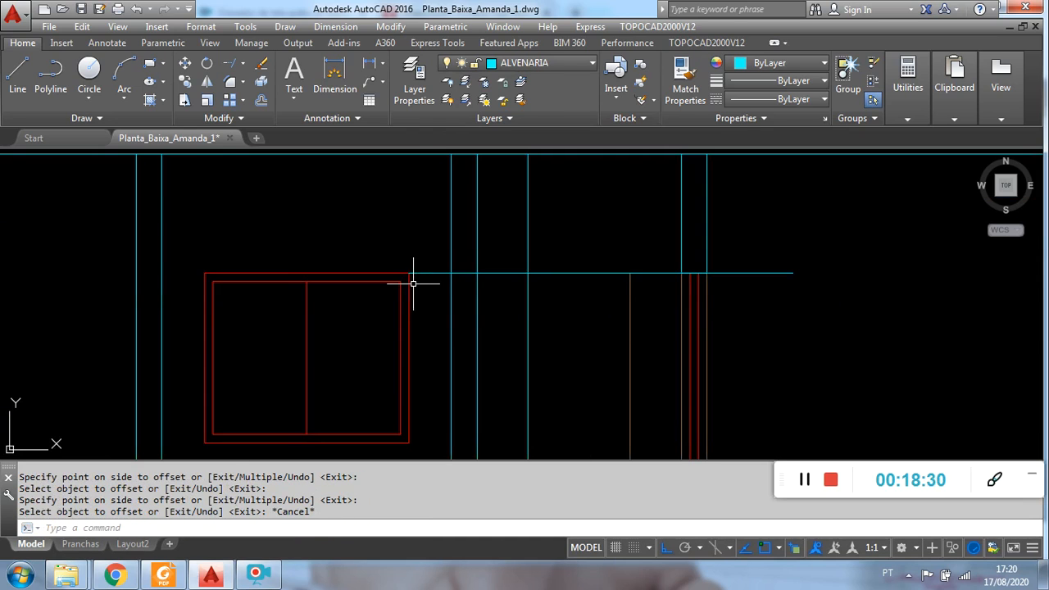
- Shorten the bathroom window's head line and left side line in the section so their ends meet at the upper-left corner
{"action": "left_click", "coordinate": [425, 261]}
{"action": "left_click", "coordinate": [409, 273]}
{"action": "left_click", "coordinate": [409, 273]}
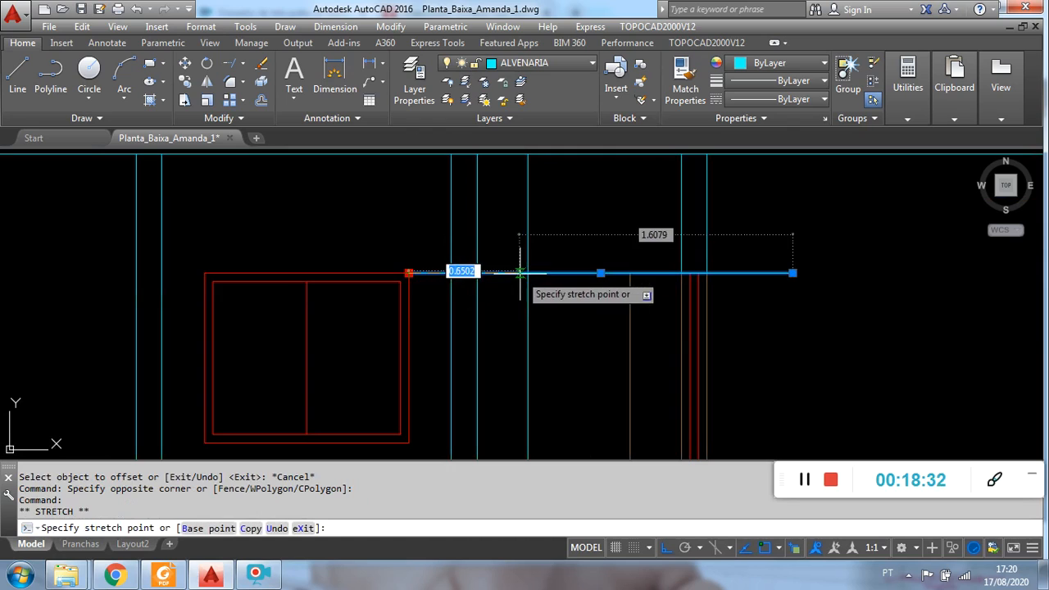
{"action": "left_click", "coordinate": [528, 273]}
{"action": "left_click", "coordinate": [552, 245]}
{"action": "left_click", "coordinate": [515, 203]}
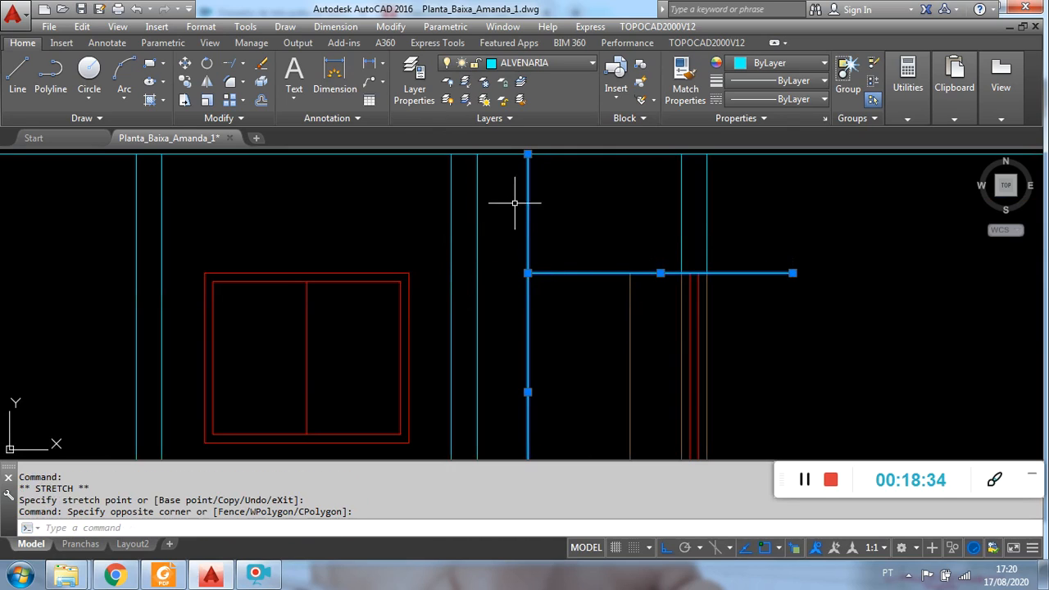
{"action": "left_click", "coordinate": [528, 154]}
{"action": "left_click", "coordinate": [528, 273]}
{"action": "key", "text": "Escape"}
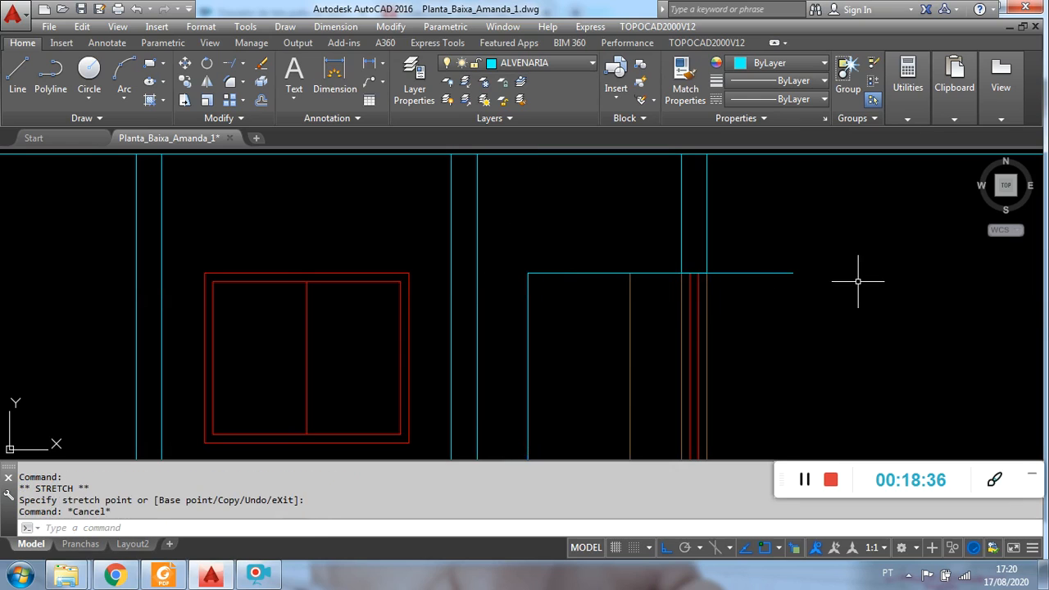
- Shorten the right end of the bathroom window's head line to the window's right side line
{"action": "left_click", "coordinate": [835, 302]}
{"action": "left_click", "coordinate": [790, 262]}
{"action": "left_click", "coordinate": [793, 273]}
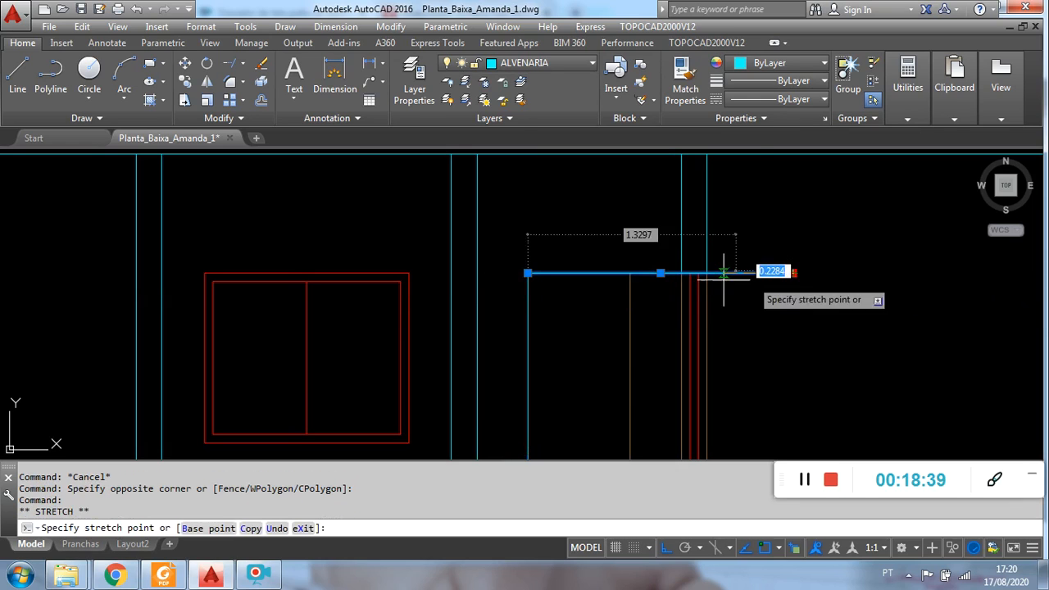
{"action": "left_click", "coordinate": [688, 274]}
{"action": "key", "text": "Escape"}
{"action": "scroll", "coordinate": [664, 291], "scroll_direction": "down", "scroll_amount": 3}
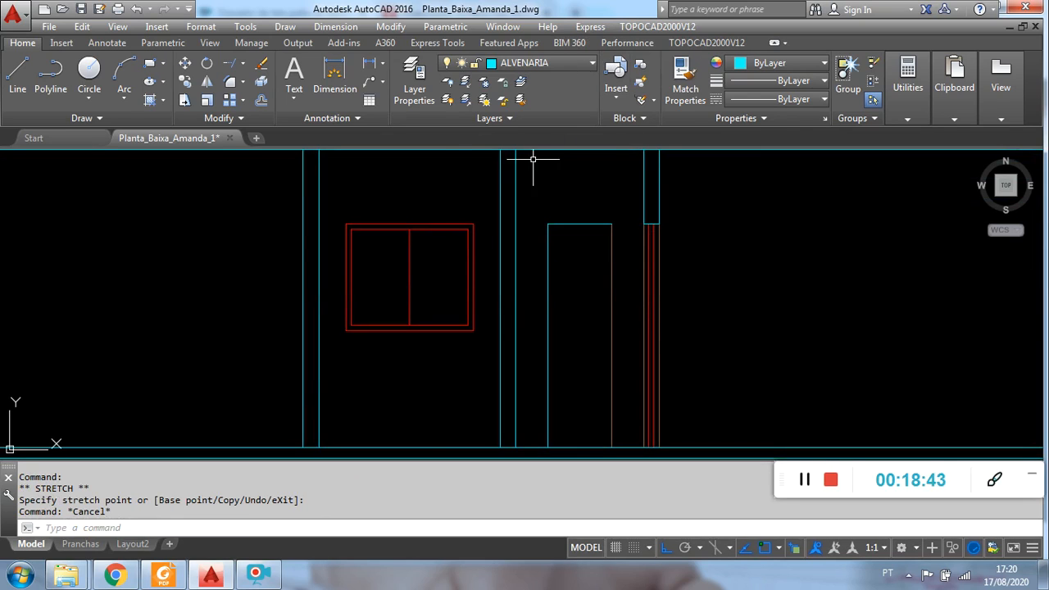
- Offset the bathroom window's head line 0.40 downward to create the sill line
{"action": "left_click", "coordinate": [261, 101]}
{"action": "type", "text": ".40"}
{"action": "key", "text": "Return"}
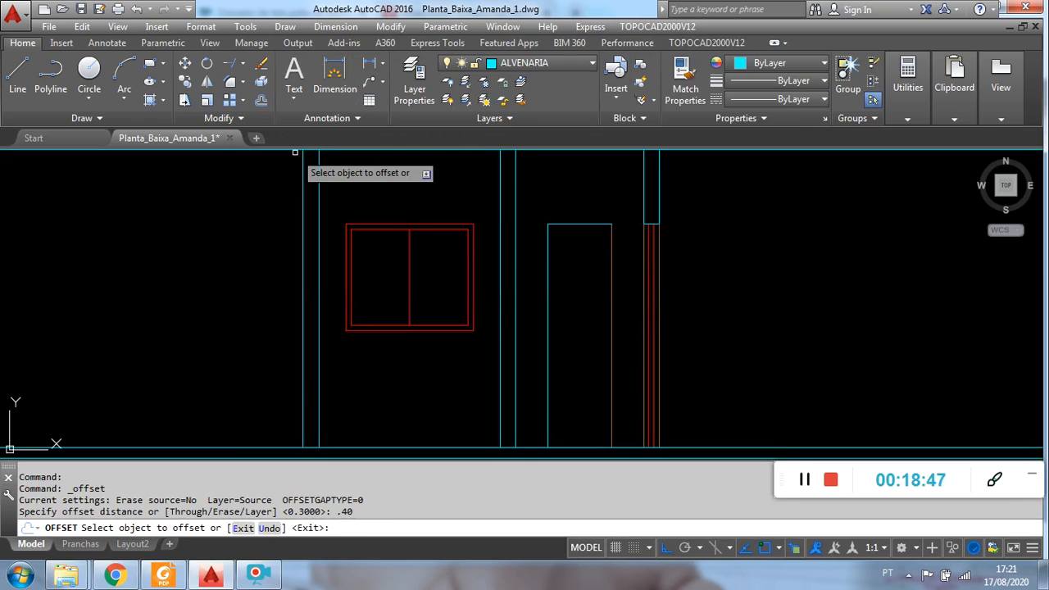
{"action": "left_click", "coordinate": [571, 223]}
{"action": "left_click", "coordinate": [574, 271]}
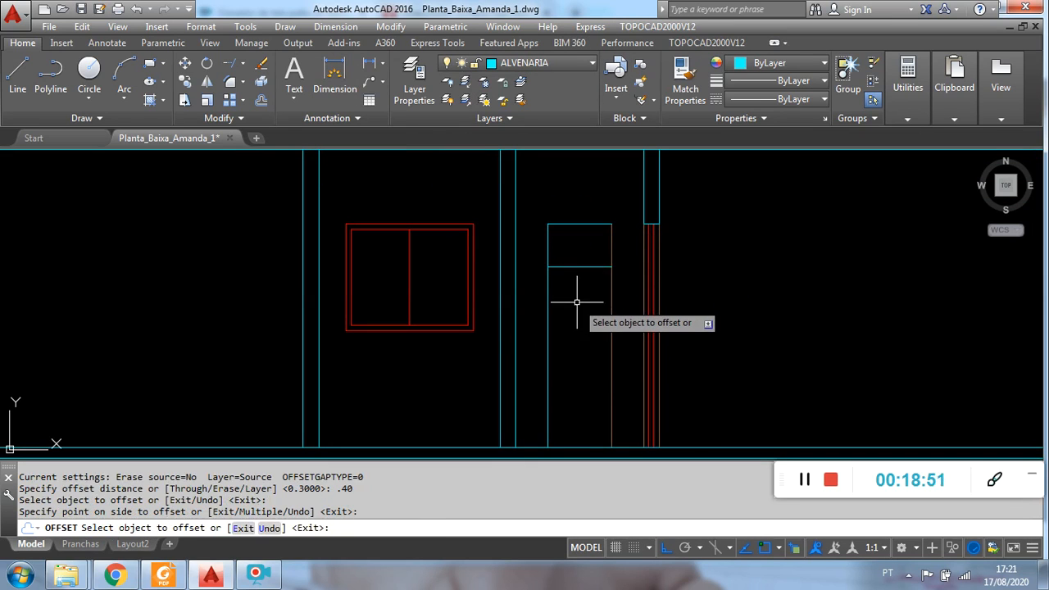
{"action": "key", "text": "Escape"}
- Trim both side lines of the bathroom window below the sill line to close the rectangle
{"action": "type", "text": "TRIM"}
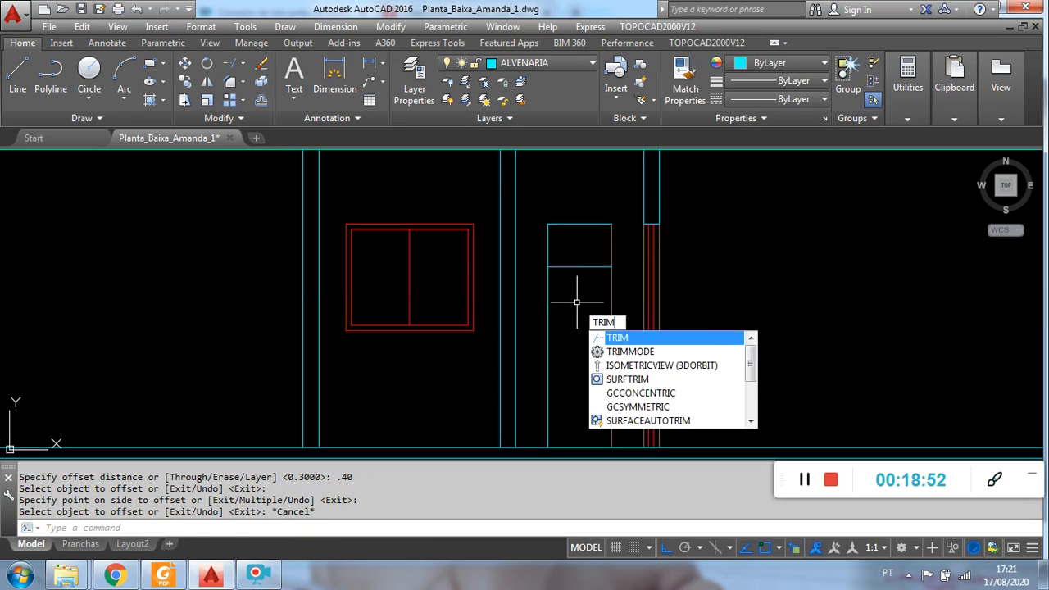
{"action": "key", "text": "Return"}
{"action": "key", "text": "Return"}
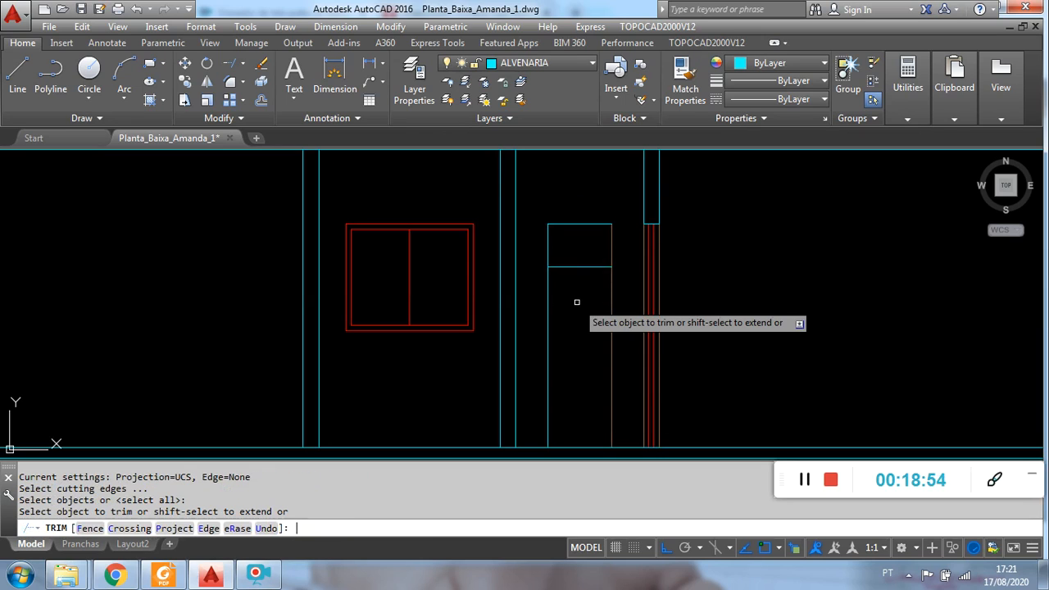
{"action": "left_click", "coordinate": [632, 302]}
{"action": "left_click", "coordinate": [536, 301]}
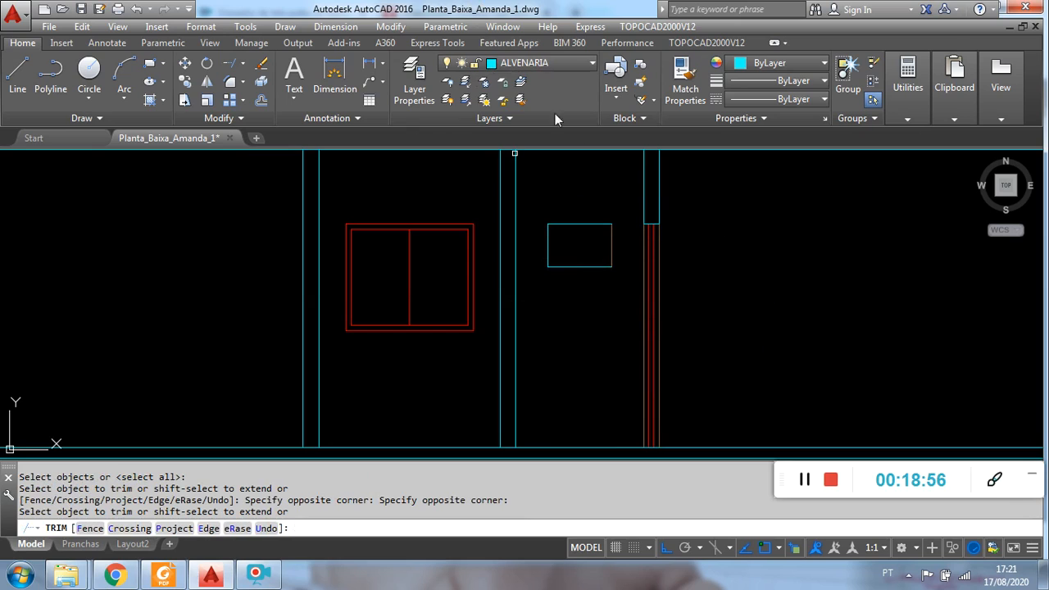
{"action": "key", "text": "Escape"}
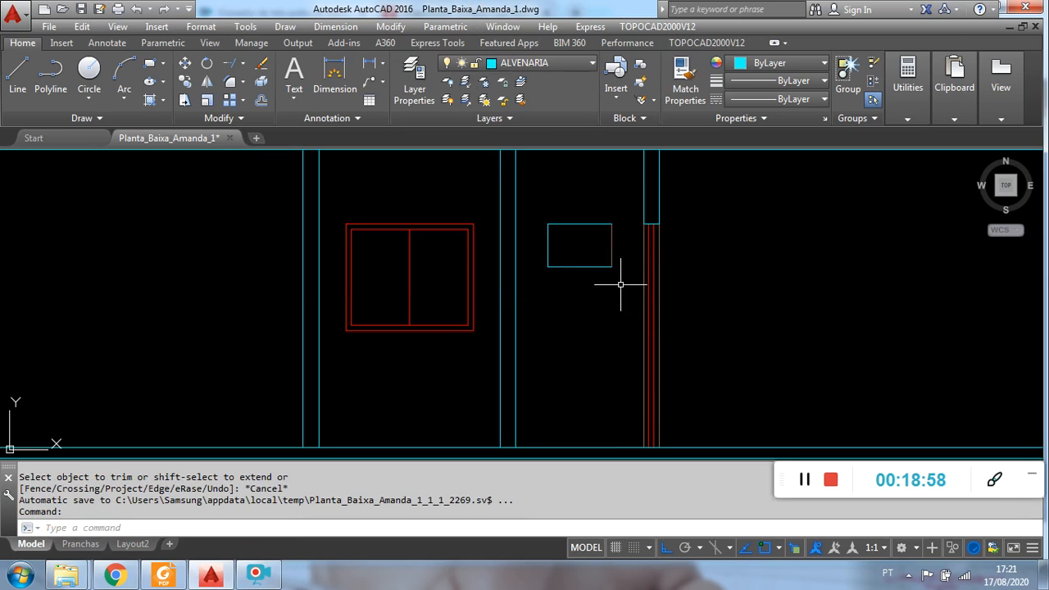
- Move the four lines of the bathroom window outline to the ESQUADRIA layer
{"action": "left_click", "coordinate": [621, 285]}
{"action": "left_click", "coordinate": [541, 213]}
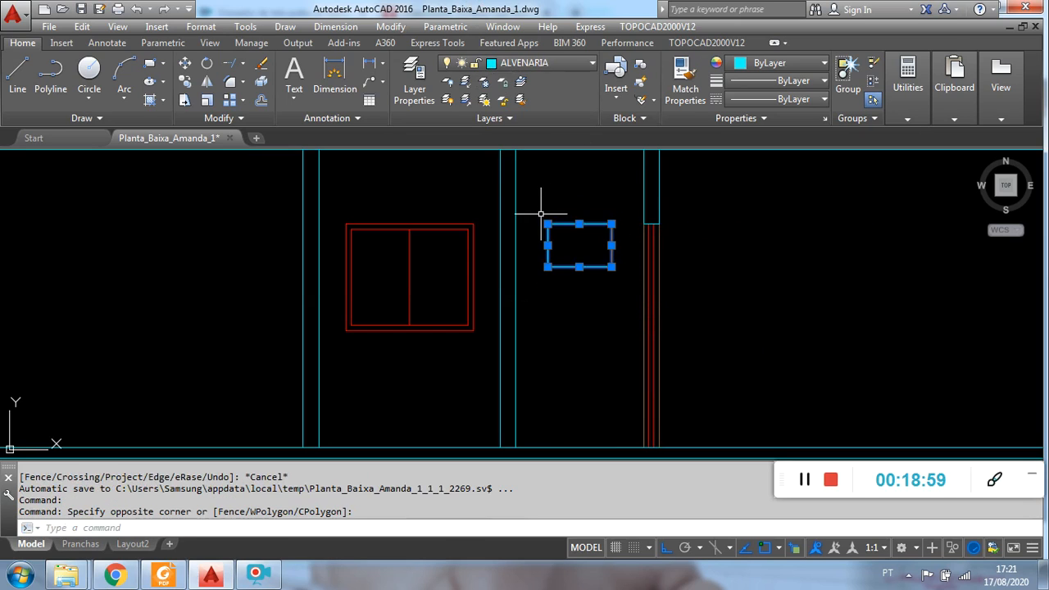
{"action": "left_click", "coordinate": [550, 65]}
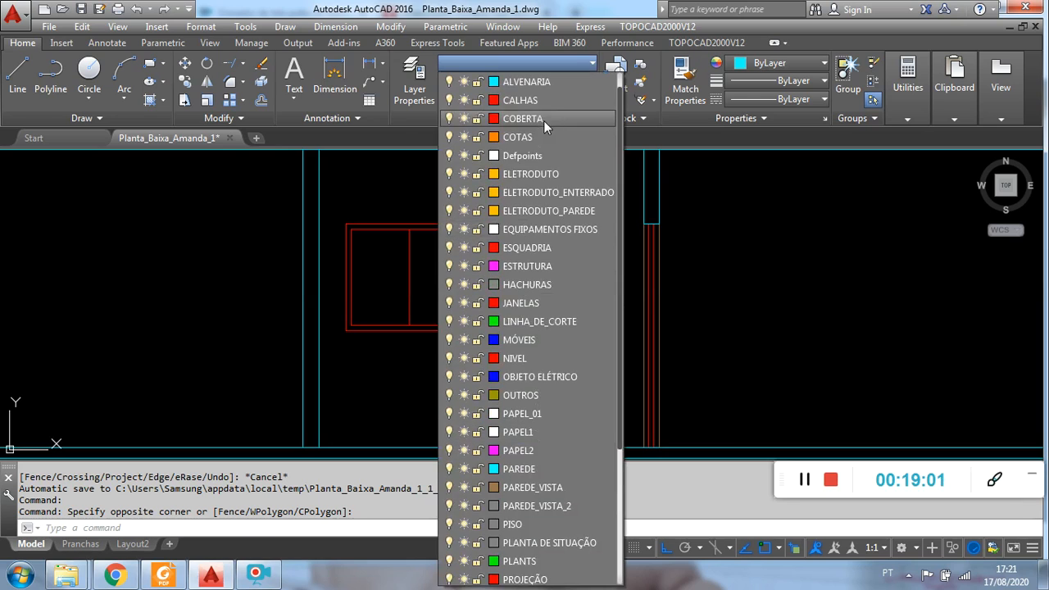
{"action": "left_click", "coordinate": [533, 247]}
{"action": "key", "text": "Escape"}
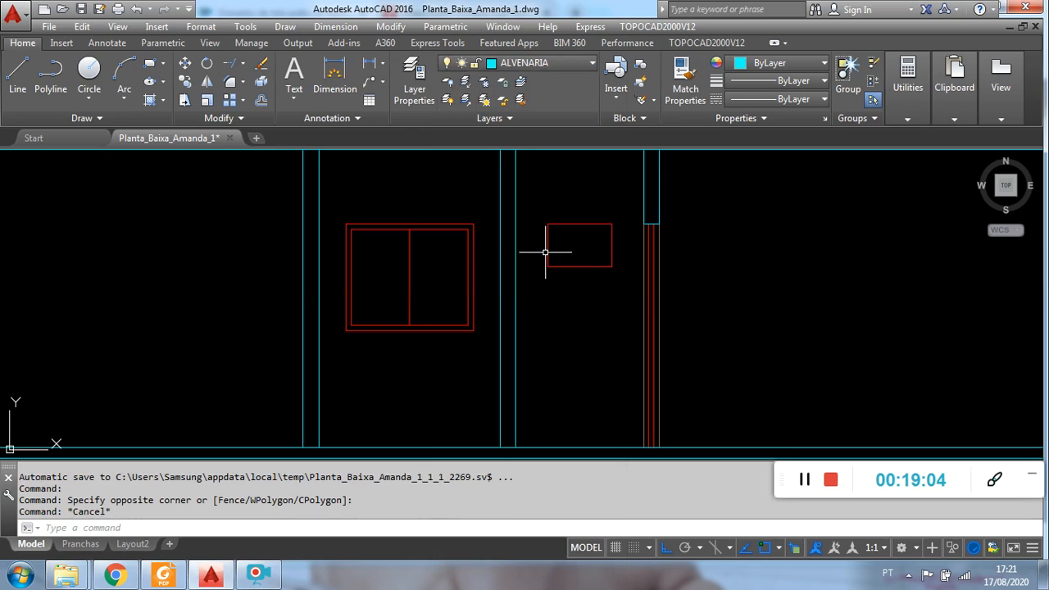
{"action": "key", "text": "Escape"}
- Start an offset with a distance of 0.05 for the bathroom window's inner frame lines
{"action": "left_click", "coordinate": [261, 102]}
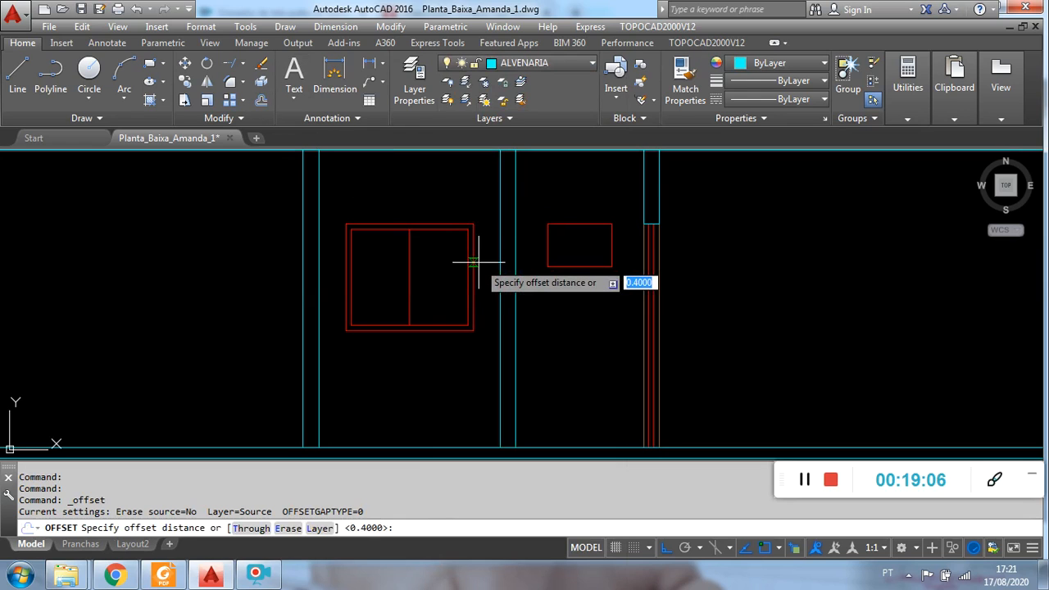
{"action": "type", "text": ".05"}
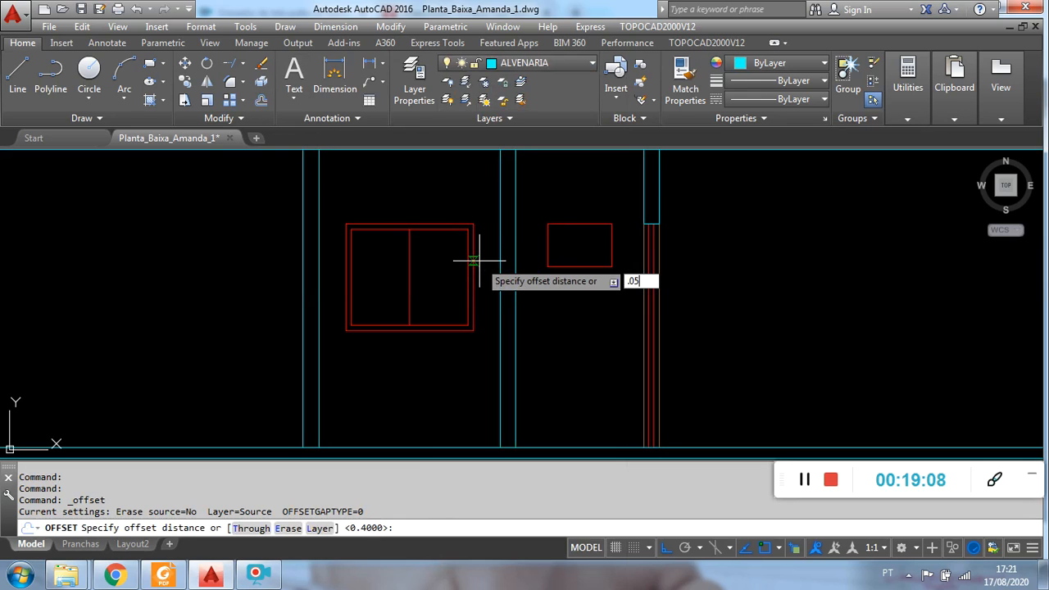
- Offset all four edges of the small window in the section inward by 0.05 to outline its frame
{"action": "key", "text": "Return"}
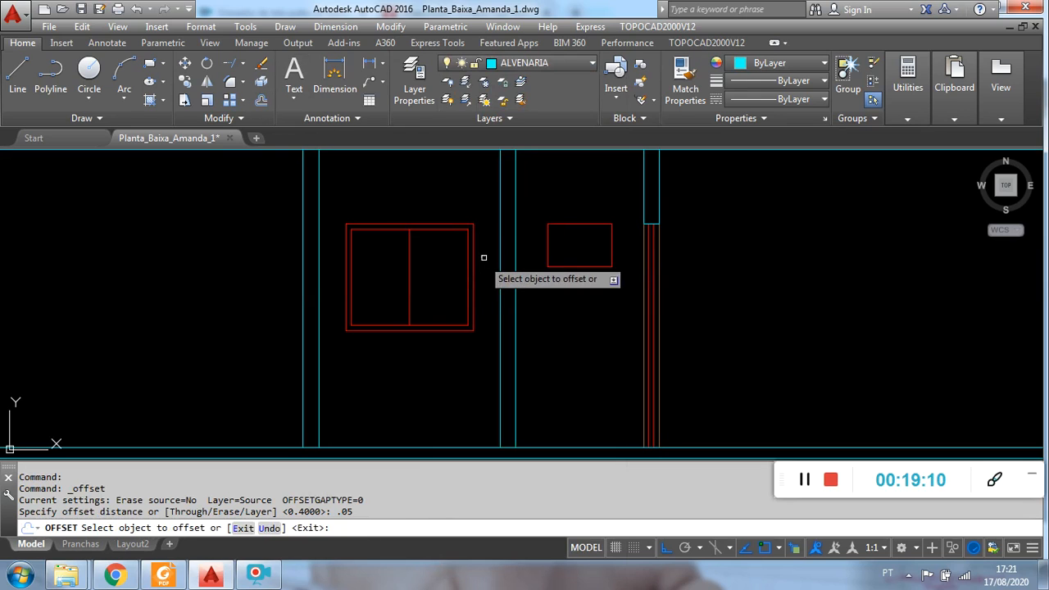
{"action": "left_click", "coordinate": [560, 225]}
{"action": "left_click", "coordinate": [556, 245]}
{"action": "scroll", "coordinate": [556, 245], "scroll_direction": "up", "scroll_amount": 2}
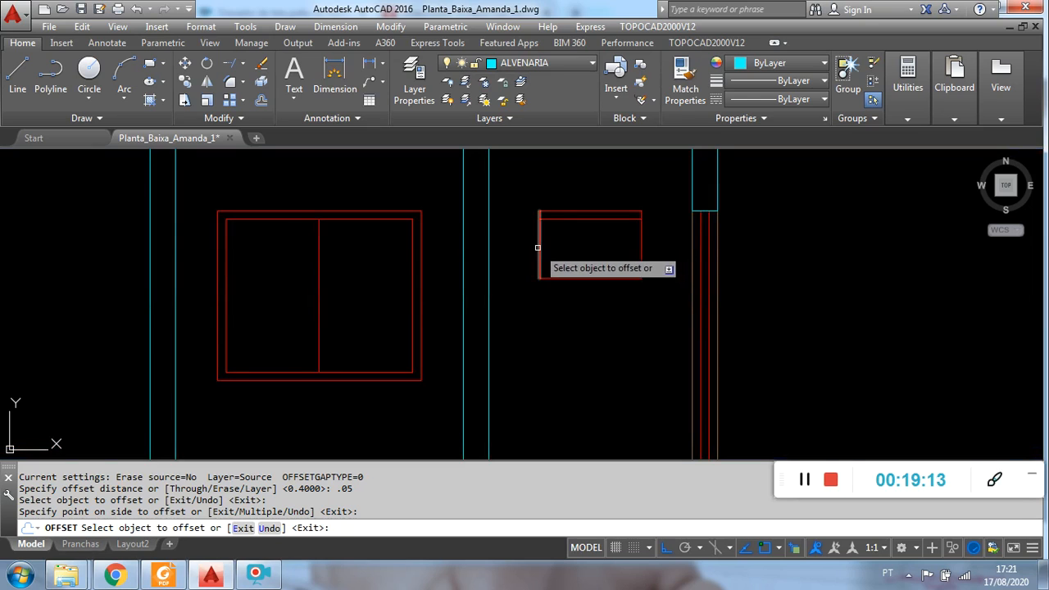
{"action": "left_click", "coordinate": [538, 246]}
{"action": "left_click", "coordinate": [576, 259]}
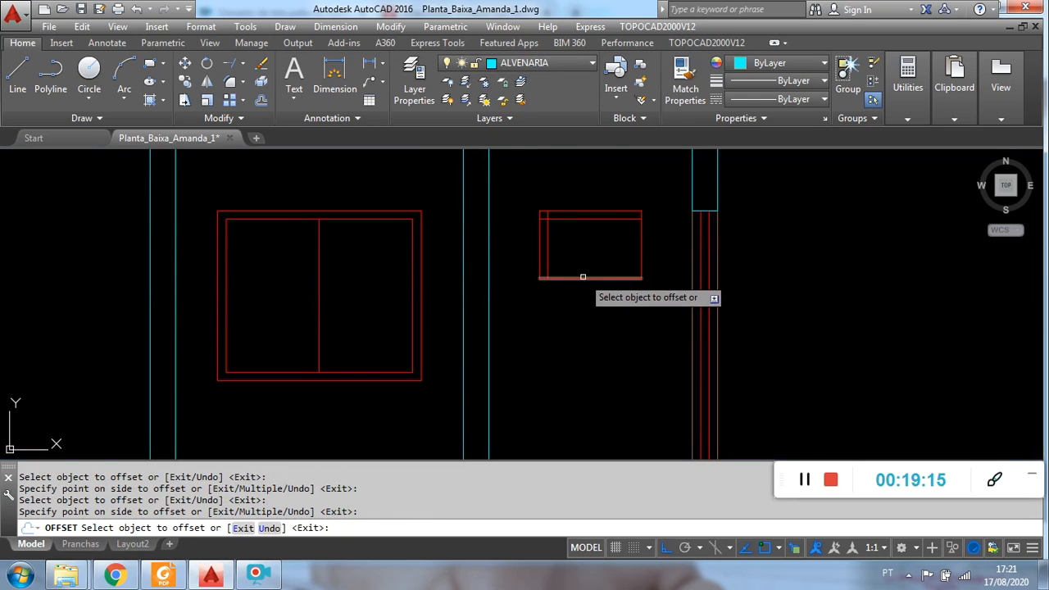
{"action": "left_click", "coordinate": [583, 277]}
{"action": "left_click", "coordinate": [586, 260]}
{"action": "left_click", "coordinate": [640, 244]}
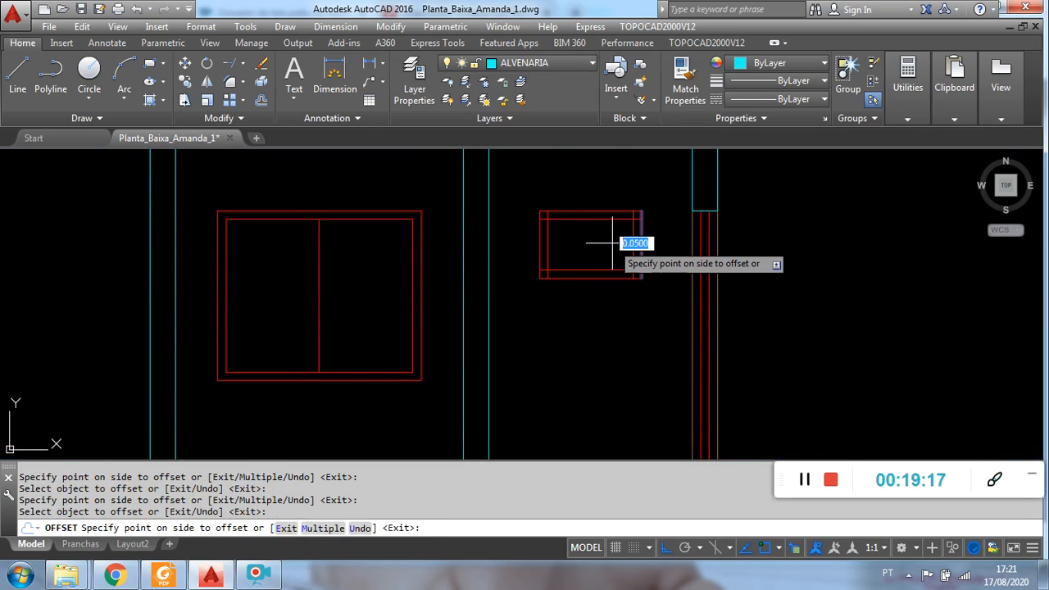
{"action": "left_click", "coordinate": [613, 243]}
{"action": "key", "text": "Escape"}
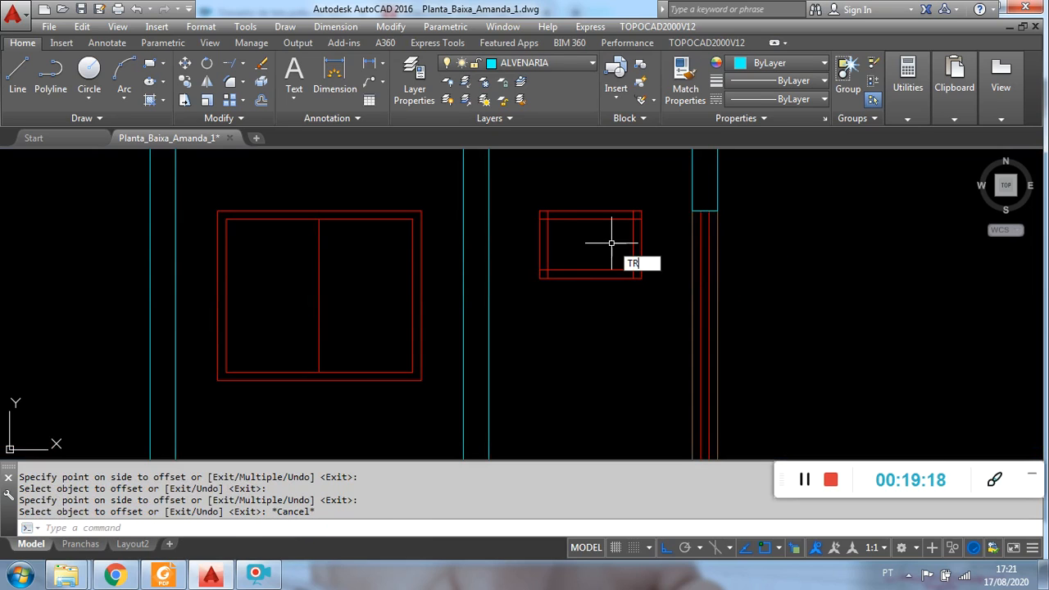
- Trim the overlapping offset line ends at both left corners of the small window's frame
{"action": "key", "text": "Return"}
{"action": "key", "text": "Return"}
{"action": "scroll", "coordinate": [590, 230], "scroll_direction": "up", "scroll_amount": 4}
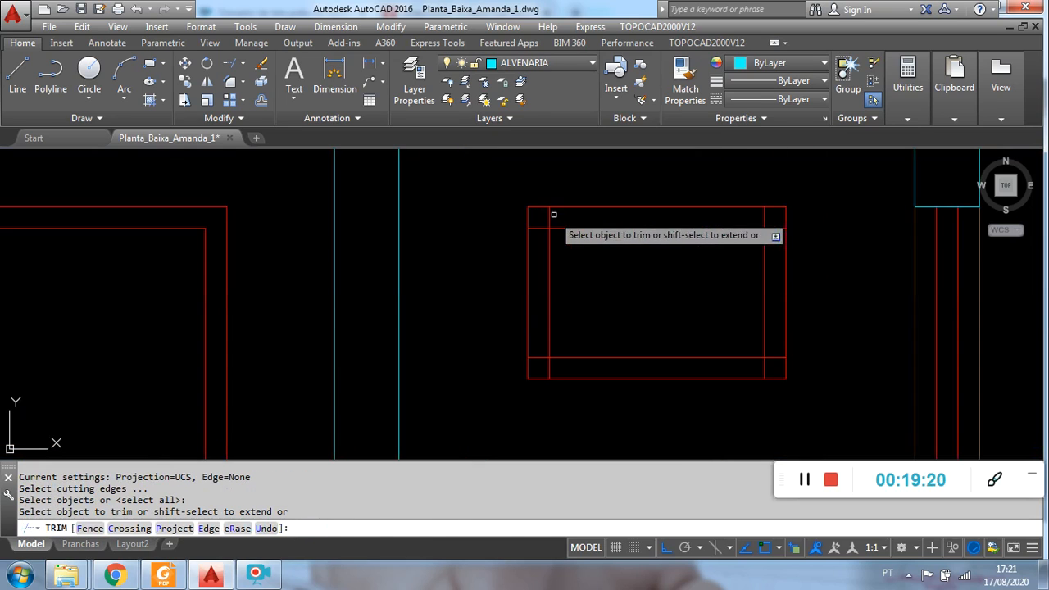
{"action": "left_click", "coordinate": [561, 205]}
{"action": "left_click", "coordinate": [546, 217]}
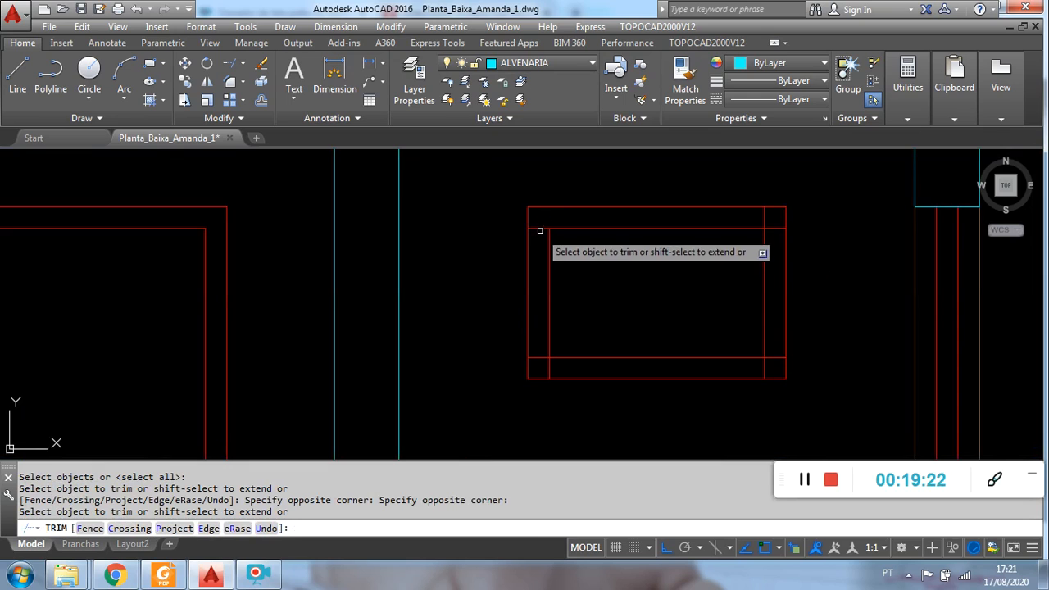
{"action": "left_click", "coordinate": [539, 229]}
{"action": "left_click", "coordinate": [538, 357]}
{"action": "left_click", "coordinate": [549, 368]}
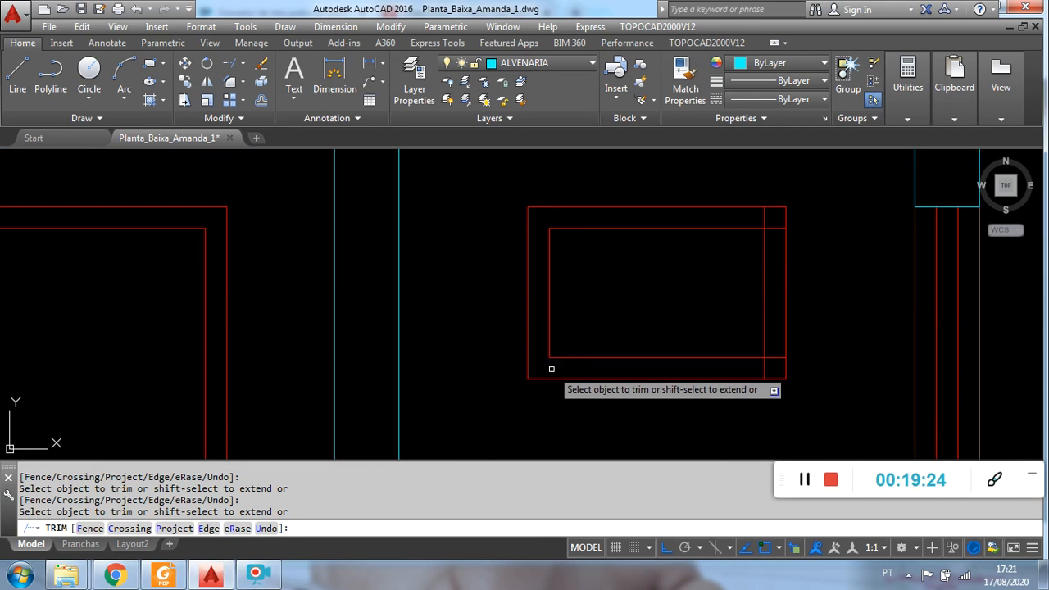
- Trim the overlapping offset line ends at both right corners of the small window's frame
{"action": "left_click", "coordinate": [766, 371]}
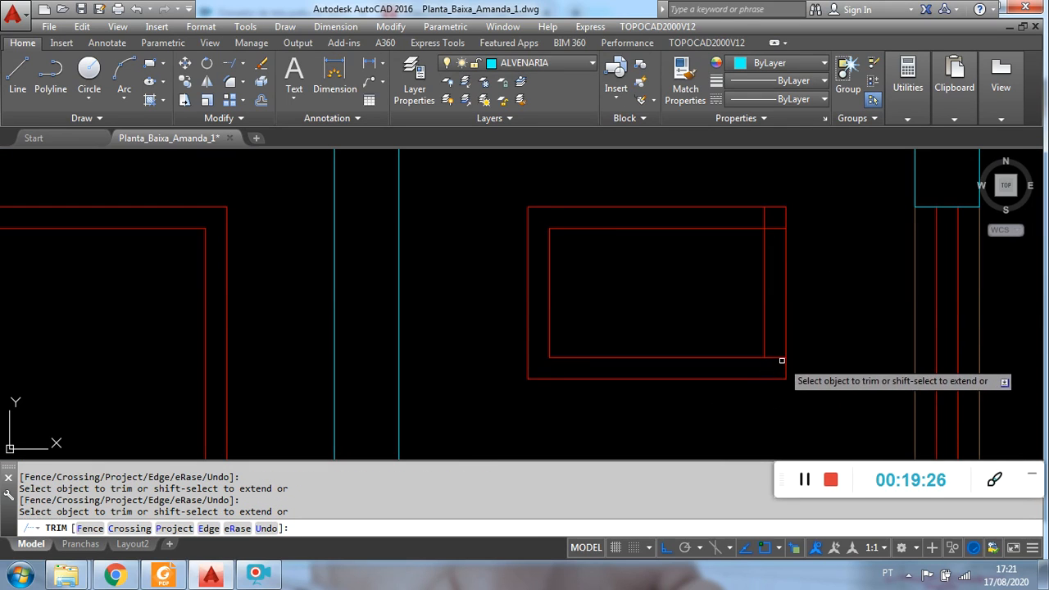
{"action": "left_click", "coordinate": [780, 358]}
{"action": "left_click", "coordinate": [774, 232]}
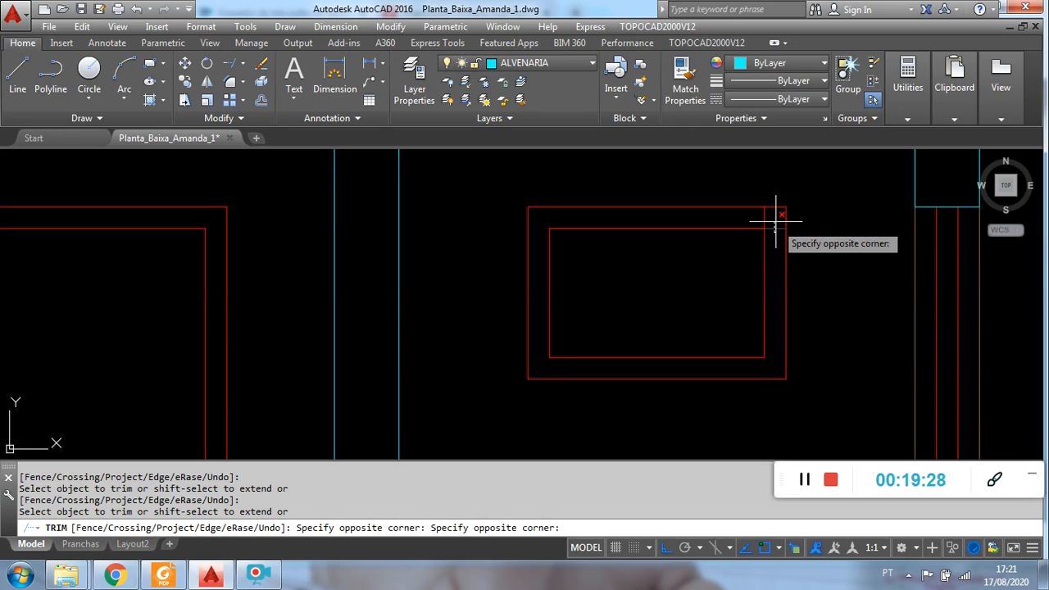
{"action": "left_click", "coordinate": [775, 219]}
{"action": "left_click", "coordinate": [752, 219]}
{"action": "left_click", "coordinate": [765, 219]}
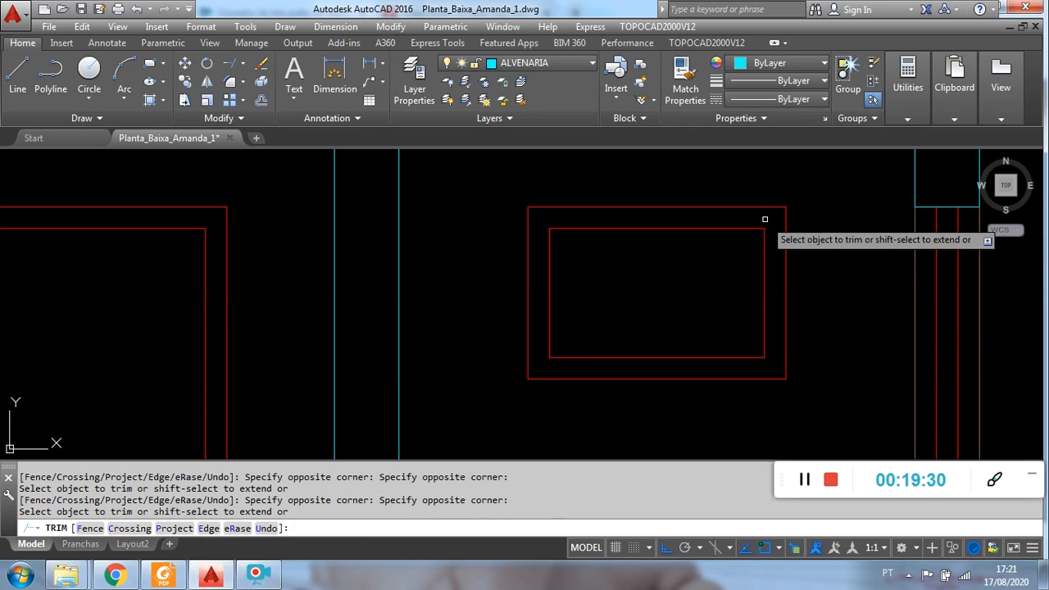
{"action": "scroll", "coordinate": [771, 220], "scroll_direction": "down", "scroll_amount": 5}
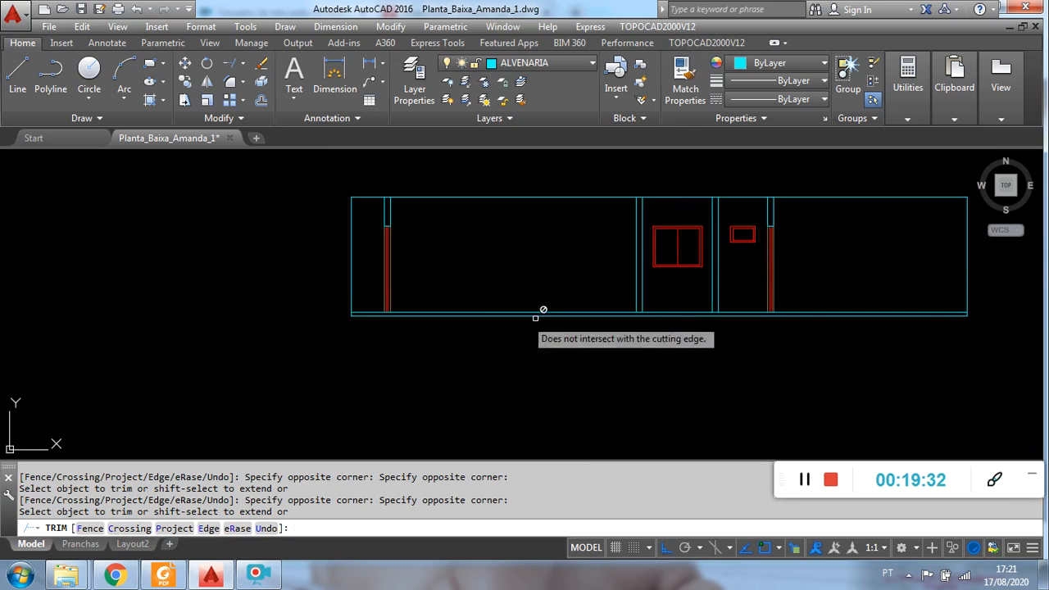
{"action": "middle_click_drag", "start_coordinate": [552, 325], "coordinate": [520, 358]}
{"action": "scroll", "coordinate": [492, 314], "scroll_direction": "down", "scroll_amount": 4}
{"action": "key", "text": "Escape"}
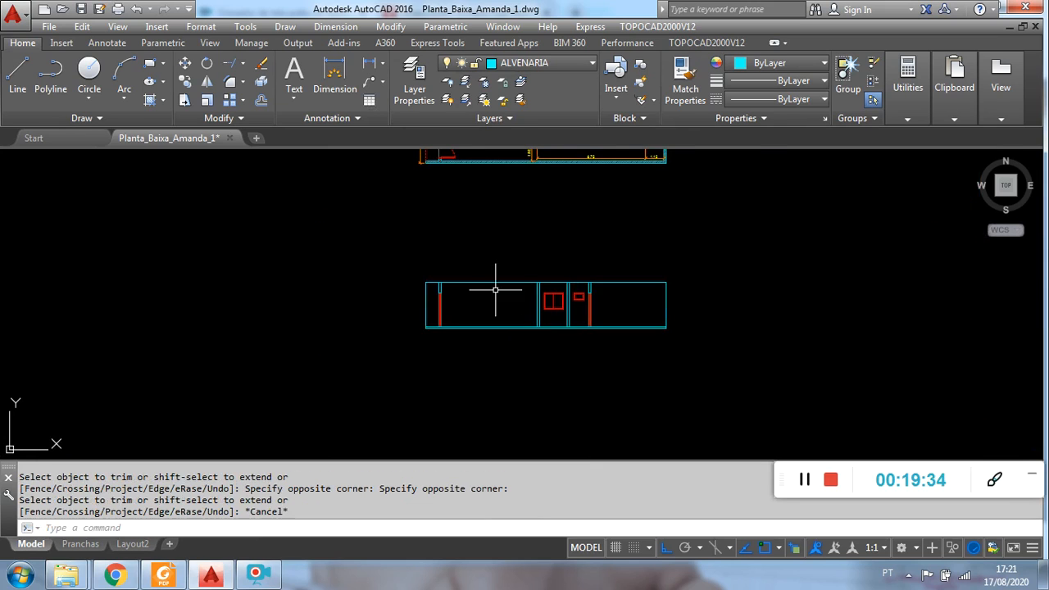
- Examine the bedroom (QUARTO) along the section line in the floor plan, including its width and right-hand window wall, against the section below
{"action": "scroll", "coordinate": [497, 277], "scroll_direction": "up", "scroll_amount": 2}
{"action": "middle_click_drag", "start_coordinate": [504, 275], "coordinate": [445, 371]}
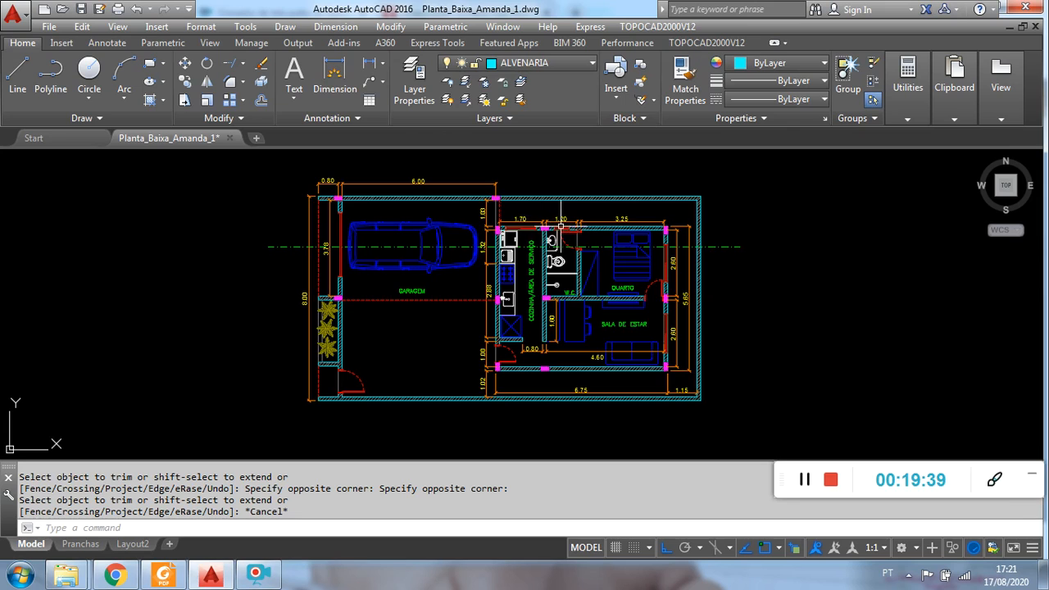
{"action": "middle_click_drag", "start_coordinate": [604, 236], "coordinate": [507, 231]}
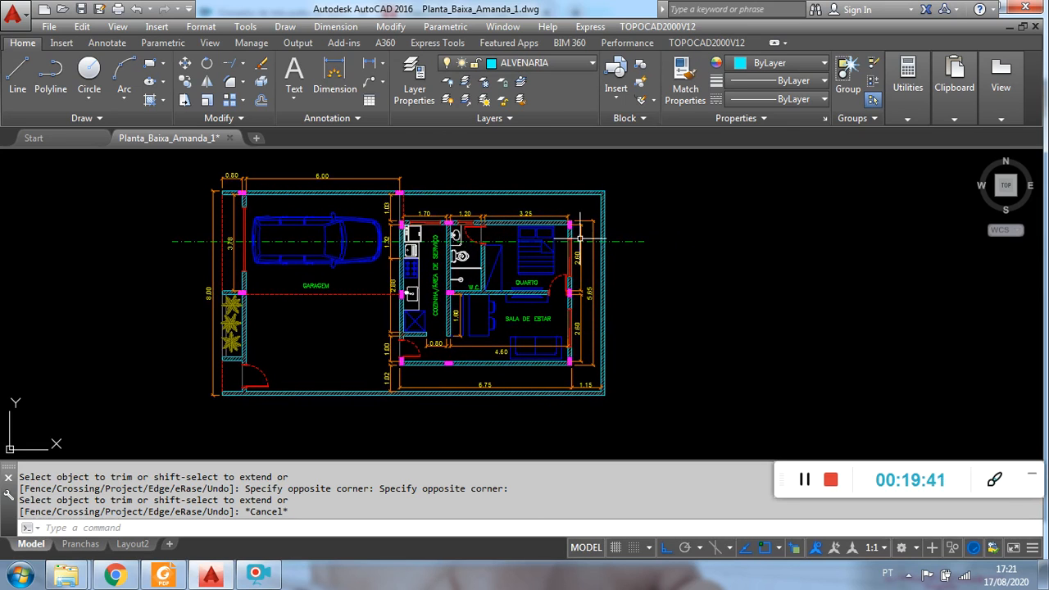
{"action": "scroll", "coordinate": [589, 252], "scroll_direction": "up", "scroll_amount": 4}
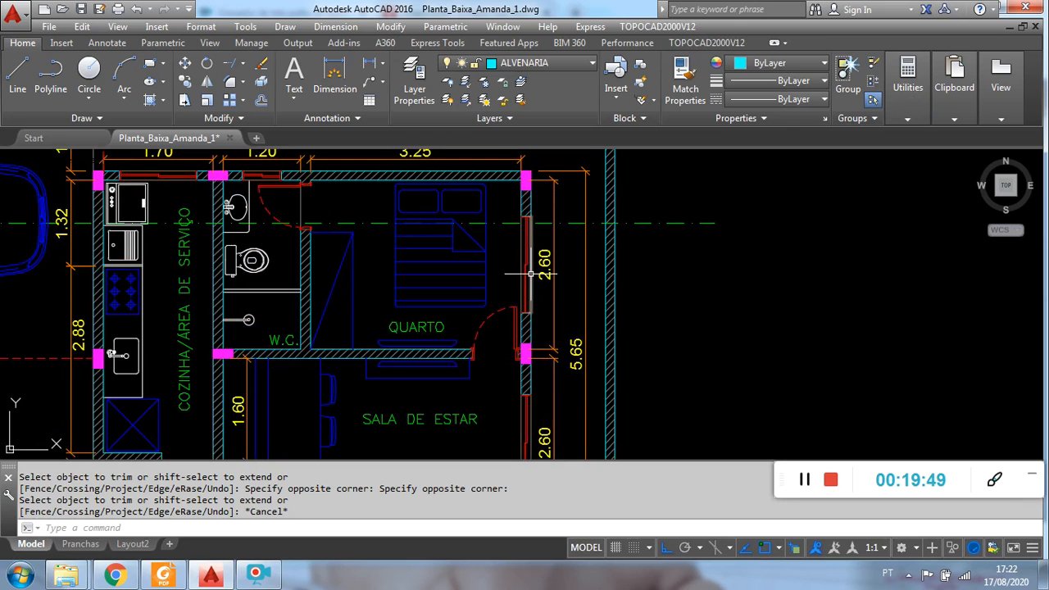
{"action": "scroll", "coordinate": [541, 289], "scroll_direction": "down", "scroll_amount": 2}
{"action": "middle_click_drag", "start_coordinate": [547, 334], "coordinate": [547, 190]}
{"action": "middle_click_drag", "start_coordinate": [553, 298], "coordinate": [582, 155]}
{"action": "scroll", "coordinate": [590, 284], "scroll_direction": "down", "scroll_amount": 3}
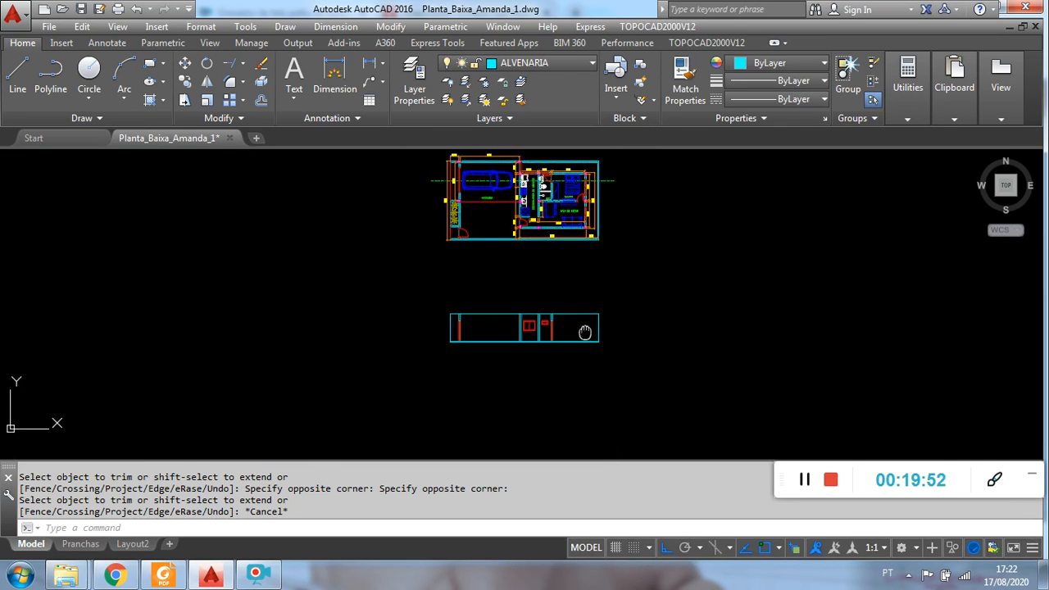
{"action": "scroll", "coordinate": [520, 324], "scroll_direction": "up", "scroll_amount": 5}
{"action": "scroll", "coordinate": [563, 295], "scroll_direction": "down", "scroll_amount": 3}
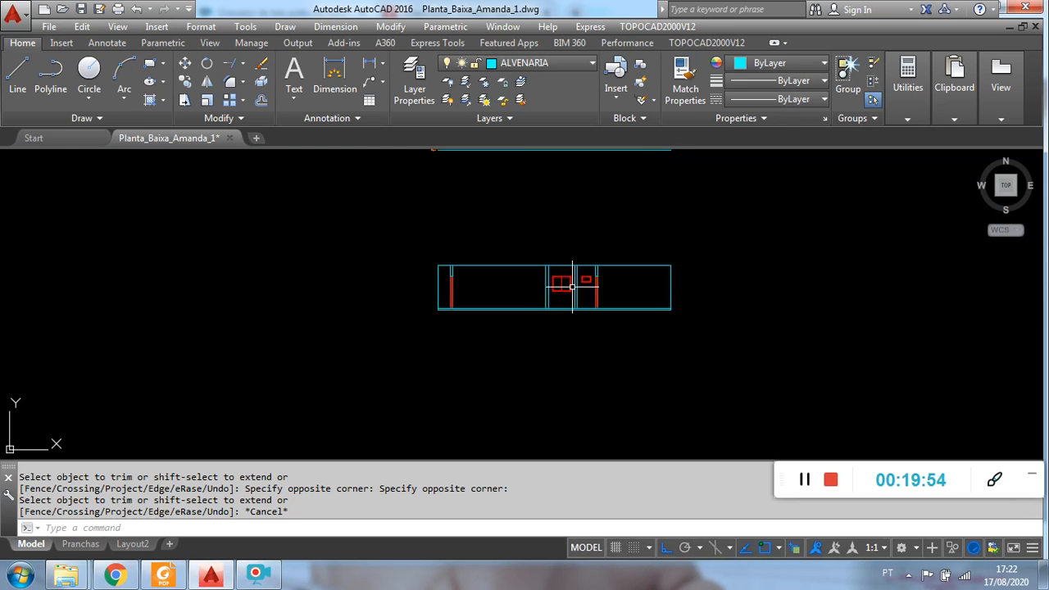
{"action": "mouse_move", "coordinate": [594, 274]}
{"action": "middle_mouse_down"}
{"action": "mouse_move", "coordinate": [552, 361]}
{"action": "mouse_move", "coordinate": [543, 432]}
{"action": "middle_mouse_up"}
{"action": "middle_click_drag", "start_coordinate": [517, 265], "coordinate": [518, 271]}
{"action": "scroll", "coordinate": [571, 201], "scroll_direction": "up", "scroll_amount": 5}
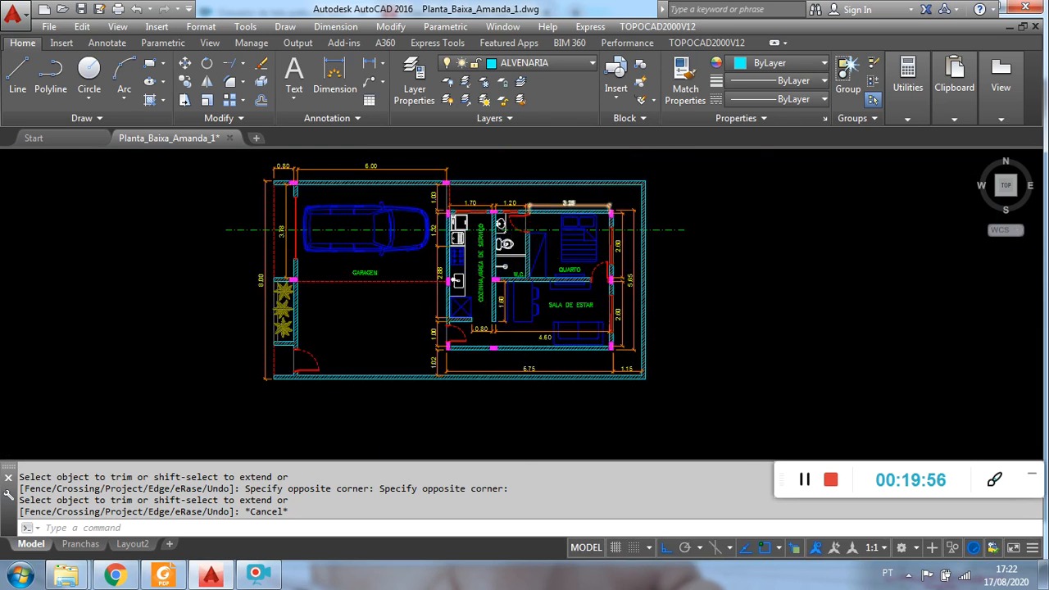
{"action": "scroll", "coordinate": [571, 201], "scroll_direction": "down", "scroll_amount": 3}
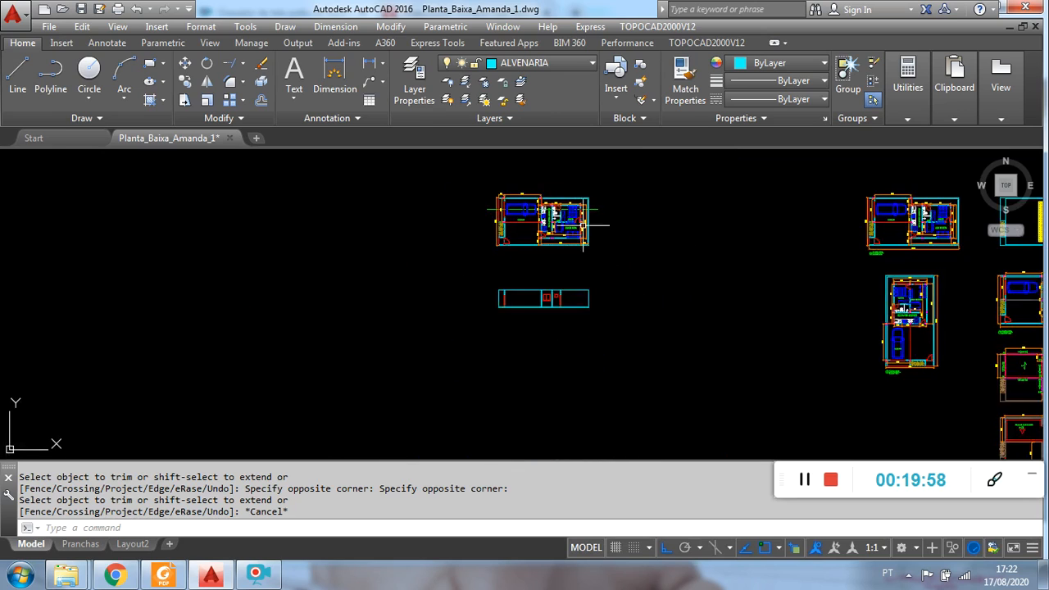
{"action": "scroll", "coordinate": [565, 294], "scroll_direction": "up", "scroll_amount": 5}
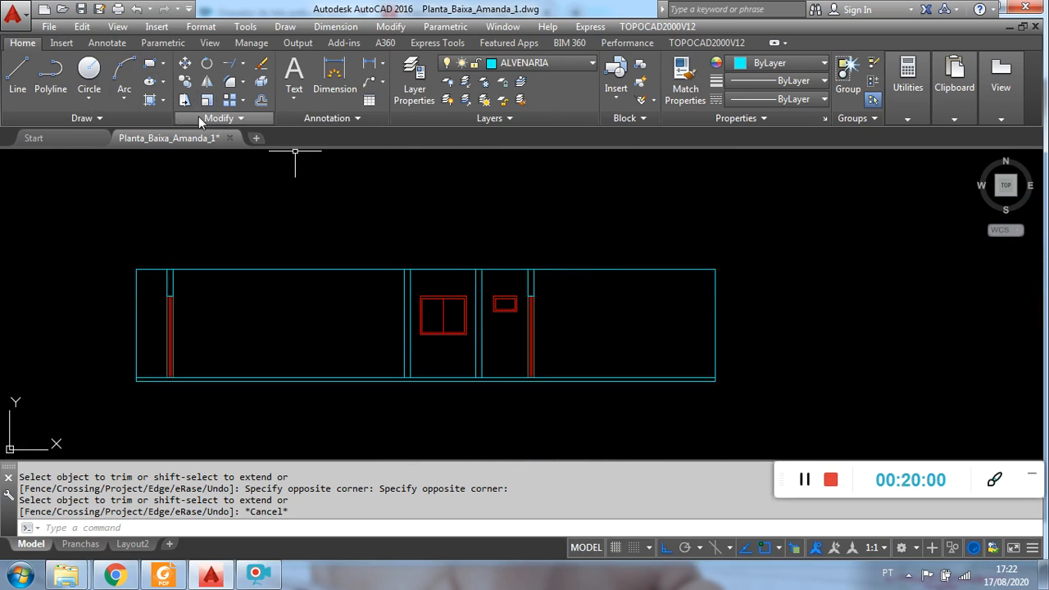
- Offset the right edge of the wall segment above the bathroom door 3.25 to the right
{"action": "left_click", "coordinate": [262, 100]}
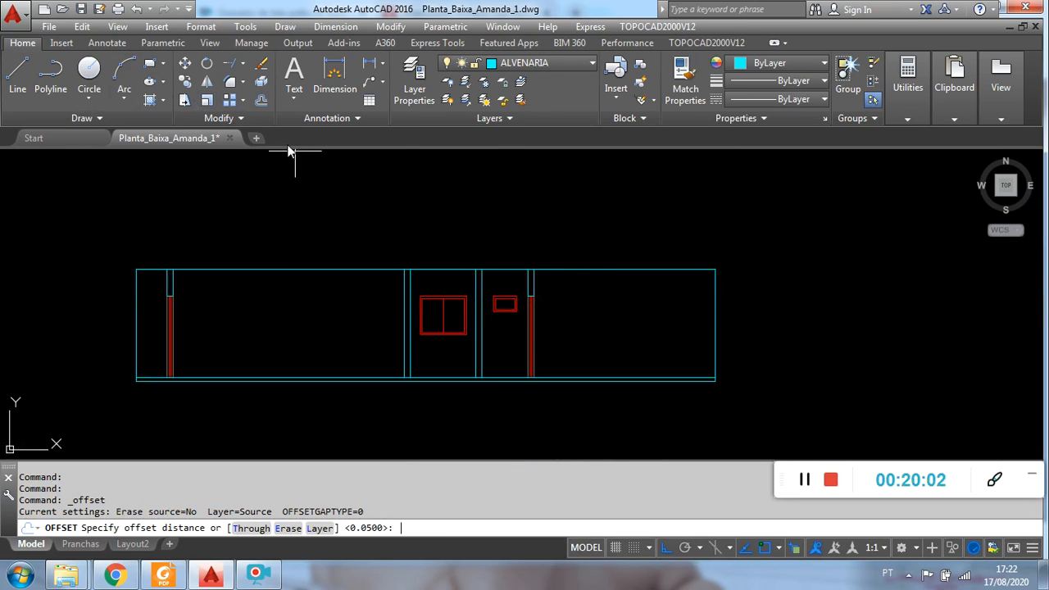
{"action": "type", "text": "3.25"}
{"action": "key", "text": "Return"}
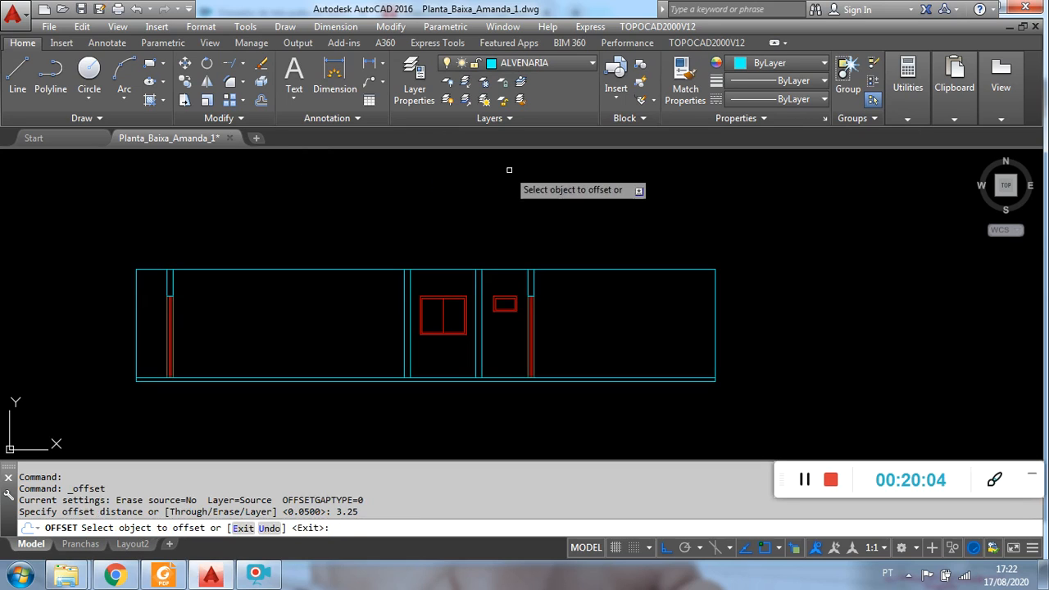
{"action": "left_click", "coordinate": [533, 276]}
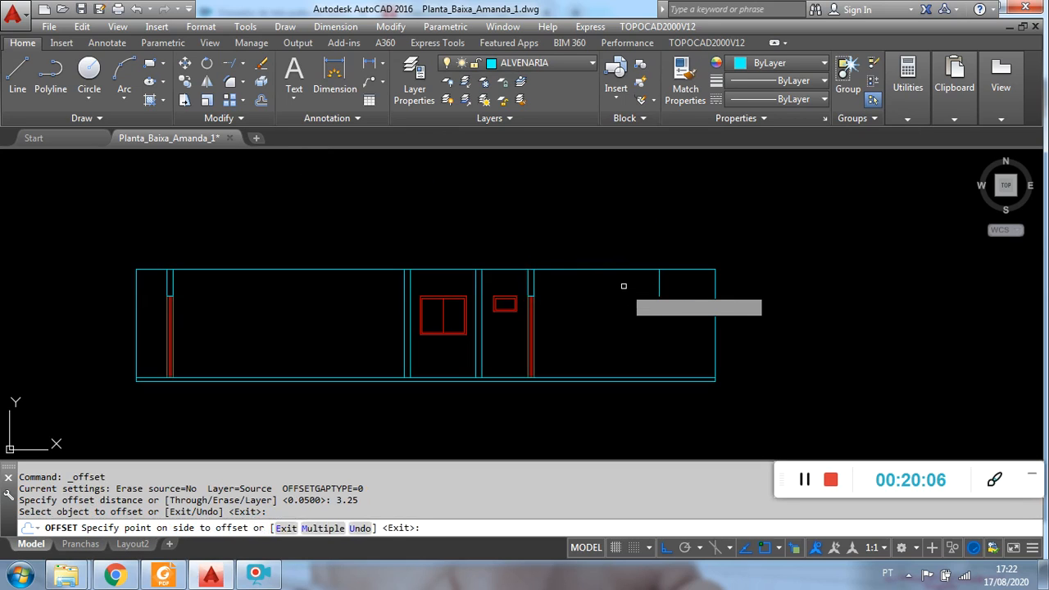
{"action": "left_click", "coordinate": [677, 293]}
{"action": "key", "text": "Escape"}
- Stretch the lower end of the offset wall line straight down to the floor line
{"action": "left_click", "coordinate": [682, 291]}
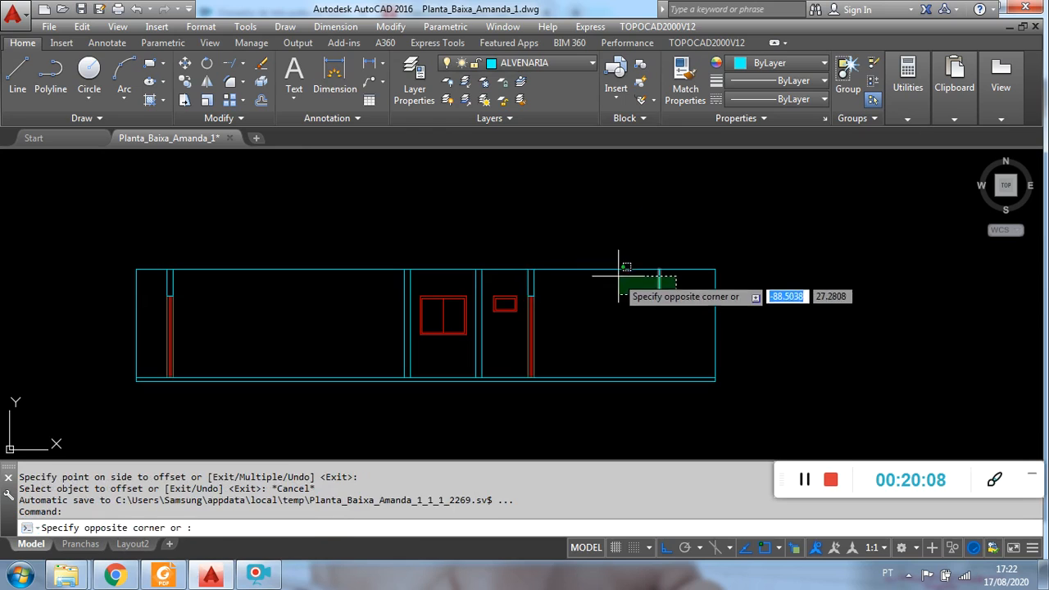
{"action": "left_click", "coordinate": [651, 298]}
{"action": "left_click", "coordinate": [659, 295]}
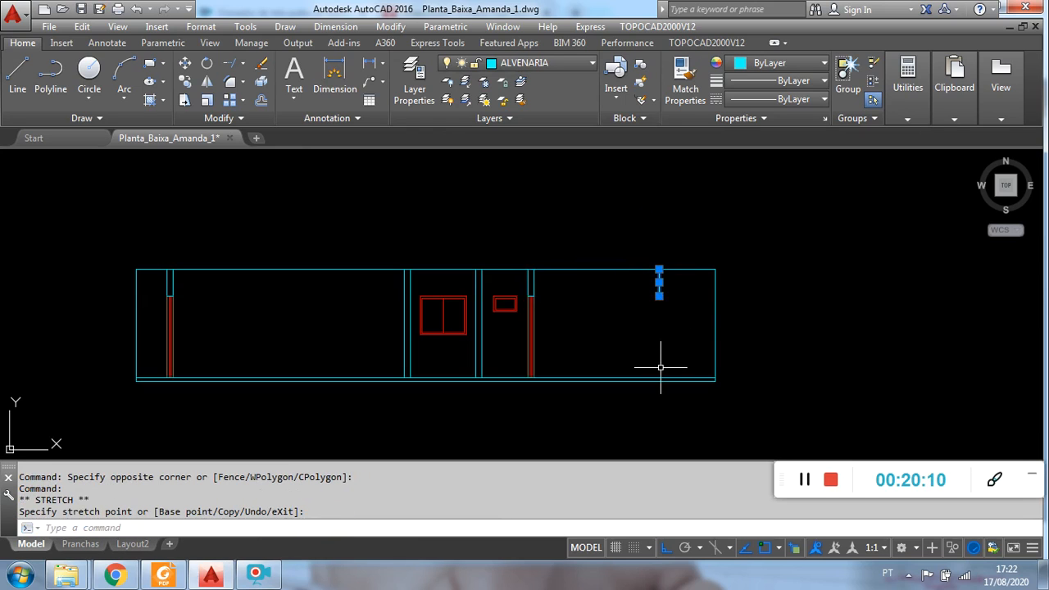
{"action": "left_click", "coordinate": [659, 296]}
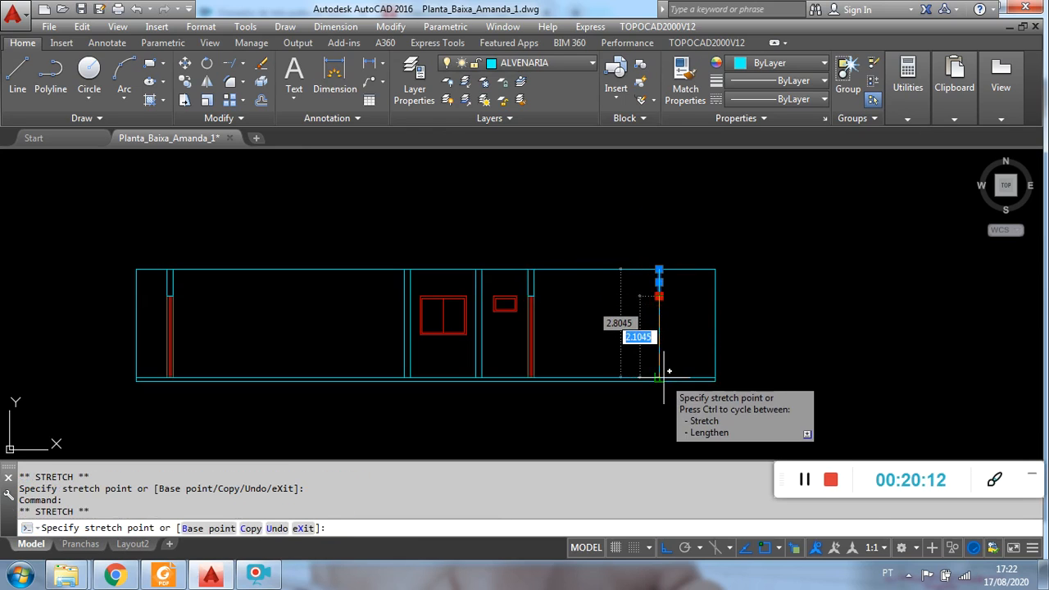
{"action": "left_click", "coordinate": [664, 378]}
{"action": "key", "text": "Escape"}
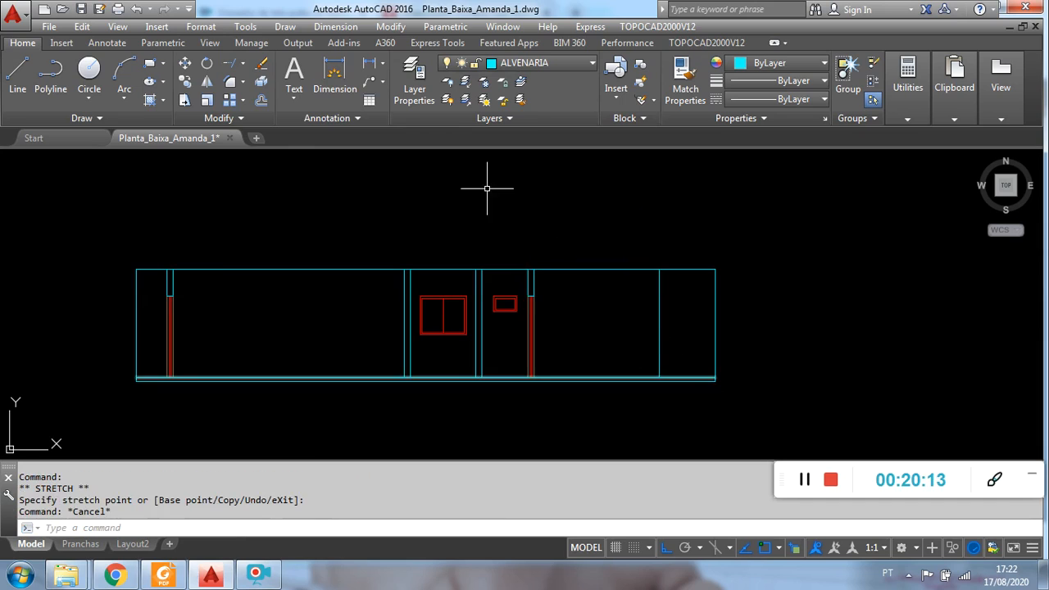
- Offset the bedroom's new wall line 0.15 to the right to give the wall its thickness
{"action": "left_click", "coordinate": [261, 103]}
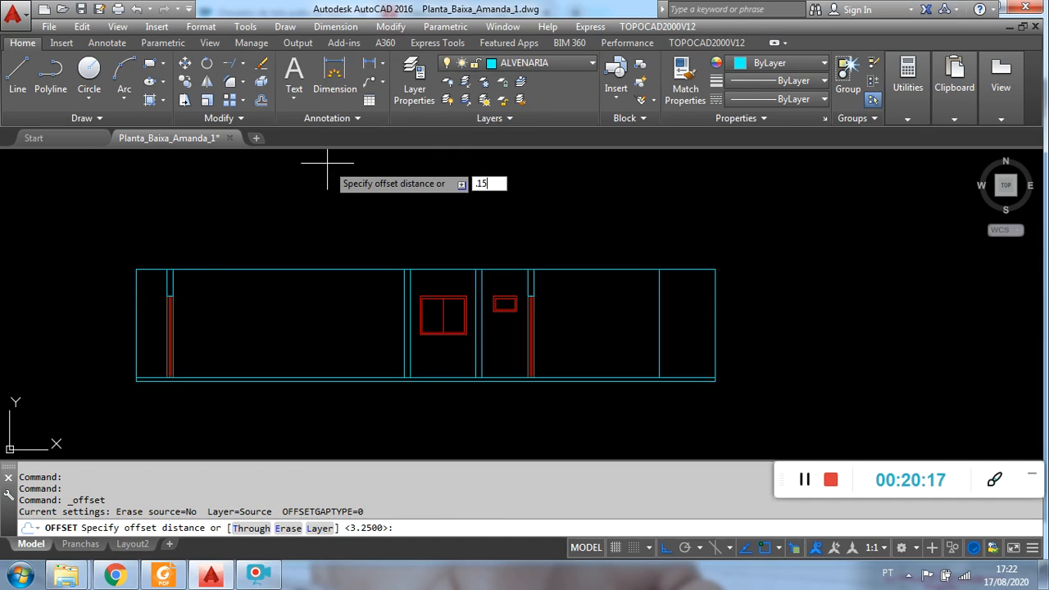
{"action": "type", "text": ".15"}
{"action": "key", "text": "Return"}
{"action": "left_click", "coordinate": [660, 314]}
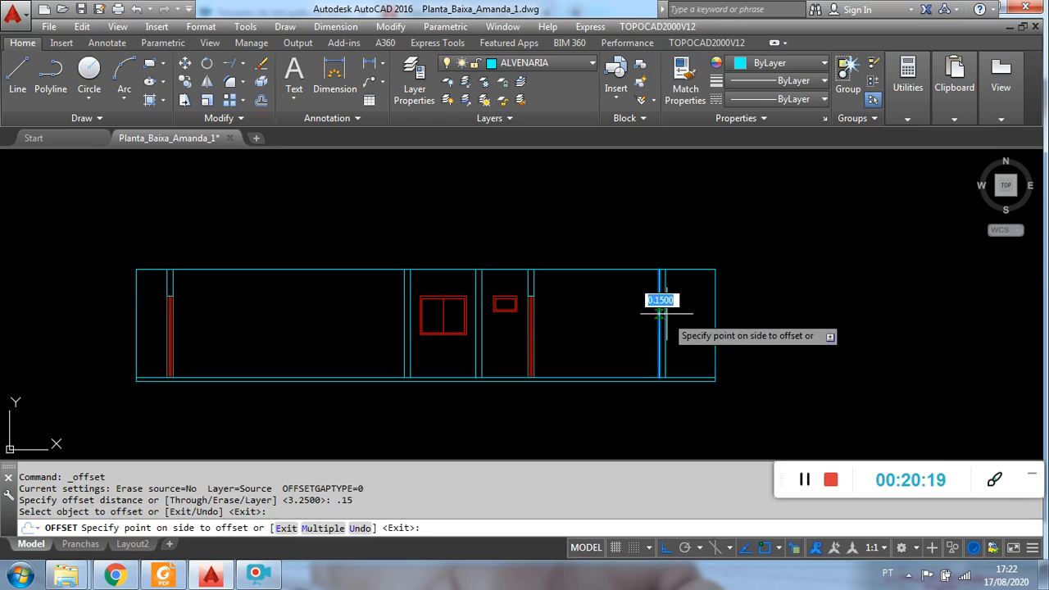
{"action": "left_click", "coordinate": [662, 311]}
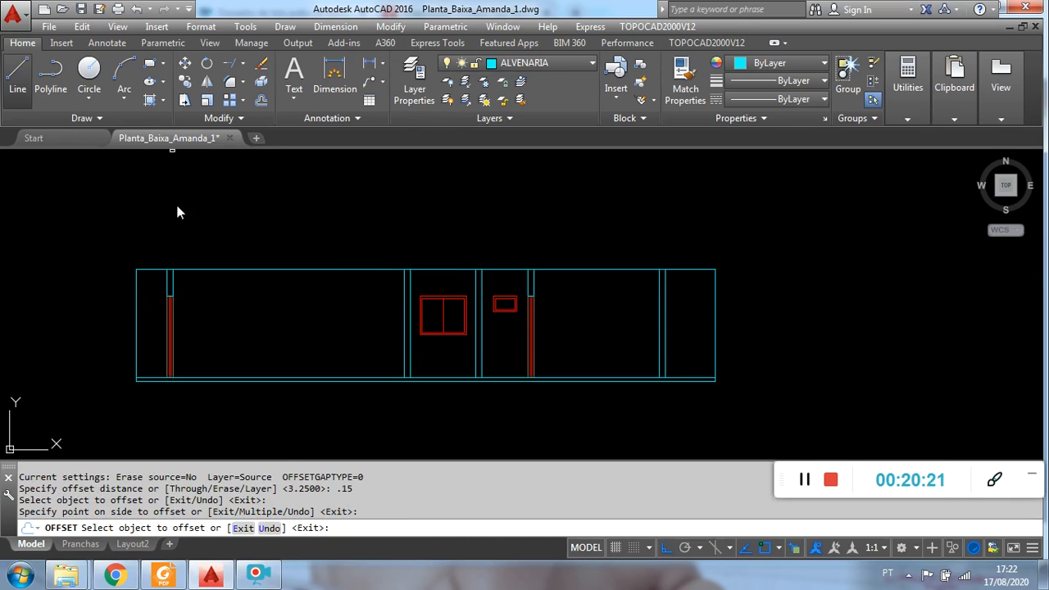
- Draw a horizontal line from the large window's lower right corner to the outer face of the bedroom's right wall
{"action": "left_click", "coordinate": [18, 77]}
{"action": "scroll", "coordinate": [474, 345], "scroll_direction": "up", "scroll_amount": 3}
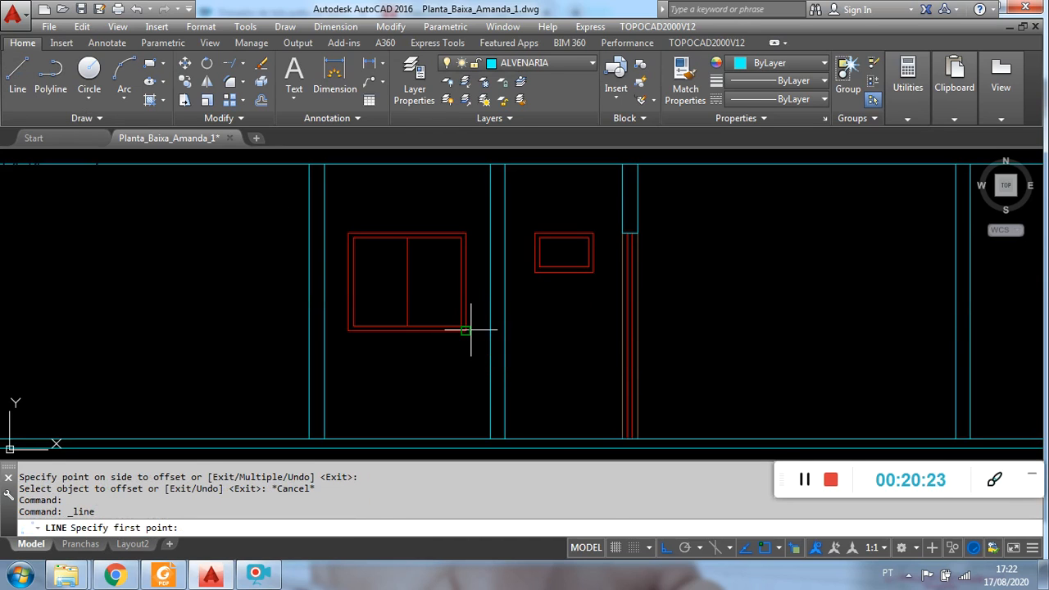
{"action": "left_click", "coordinate": [472, 331]}
{"action": "middle_click_drag", "start_coordinate": [733, 332], "coordinate": [550, 326]}
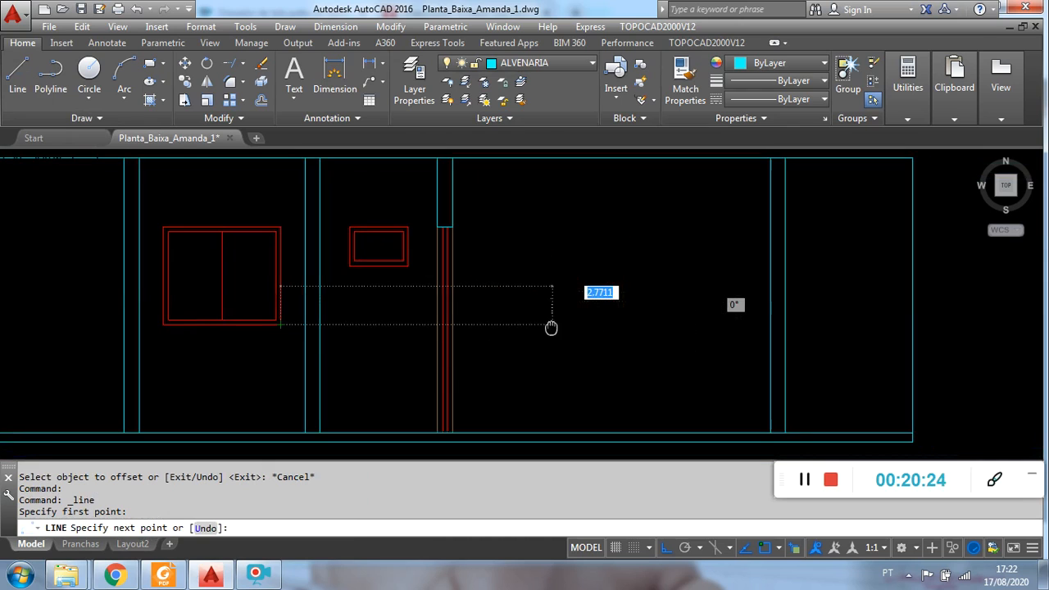
{"action": "left_click", "coordinate": [784, 325]}
{"action": "key", "text": "Escape"}
- Shorten the horizontal sill line so it spans only the thickness of the bedroom's right wall
{"action": "left_click", "coordinate": [667, 340]}
{"action": "left_click", "coordinate": [641, 302]}
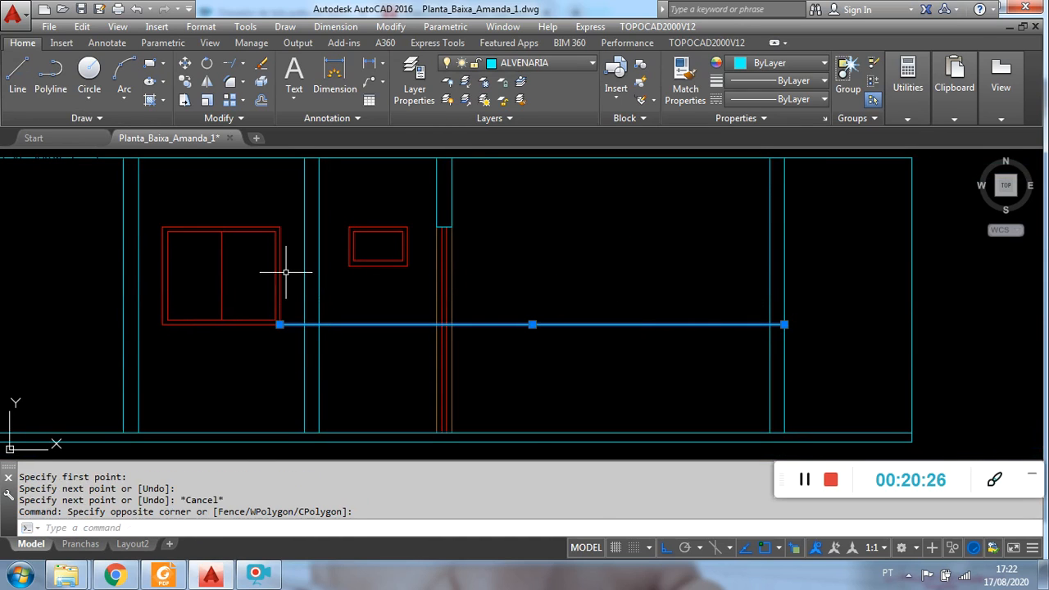
{"action": "left_click", "coordinate": [279, 324]}
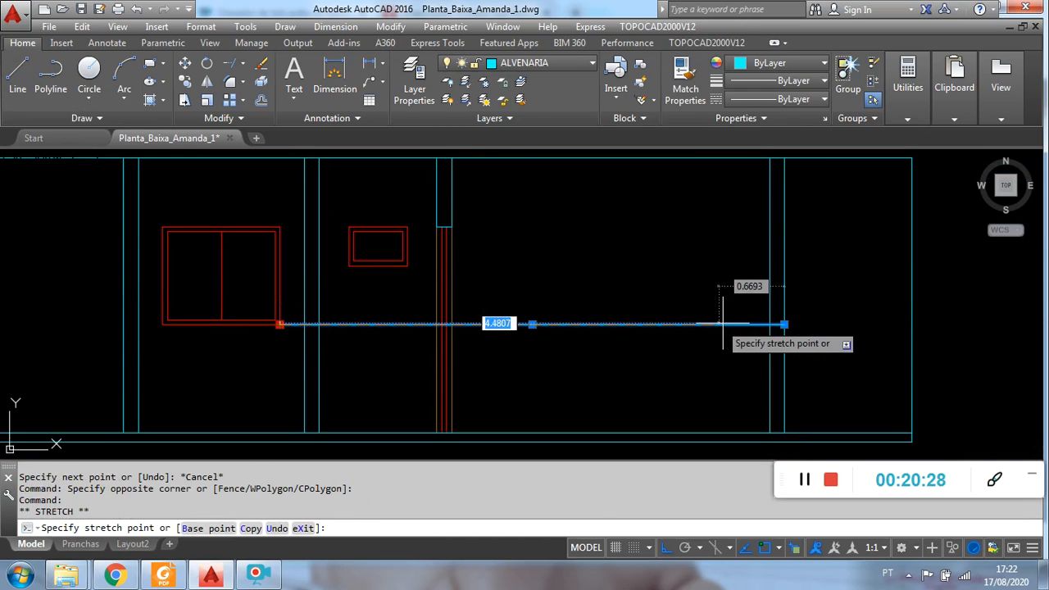
{"action": "left_click", "coordinate": [771, 325]}
{"action": "key", "text": "Escape"}
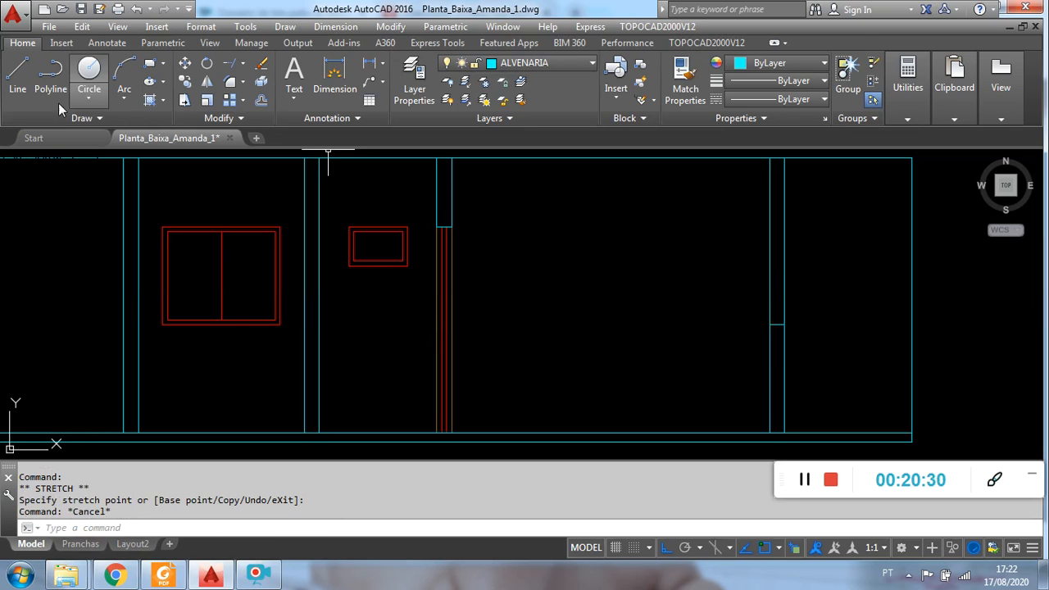
- Draw a horizontal line from the small window's upper right corner to the outer face of the bedroom's right wall
{"action": "left_click", "coordinate": [18, 72]}
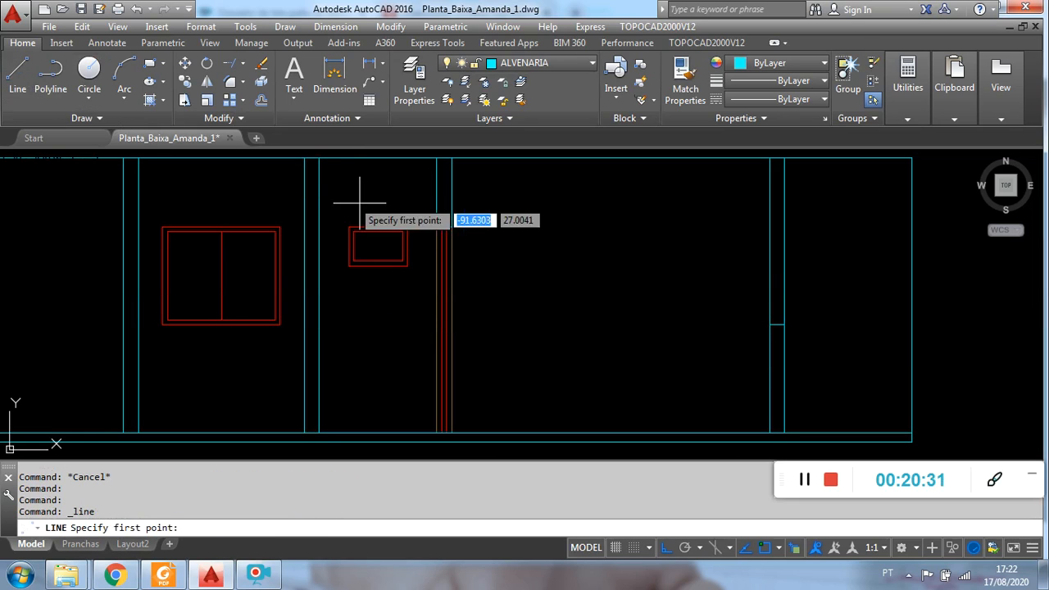
{"action": "left_click", "coordinate": [412, 223]}
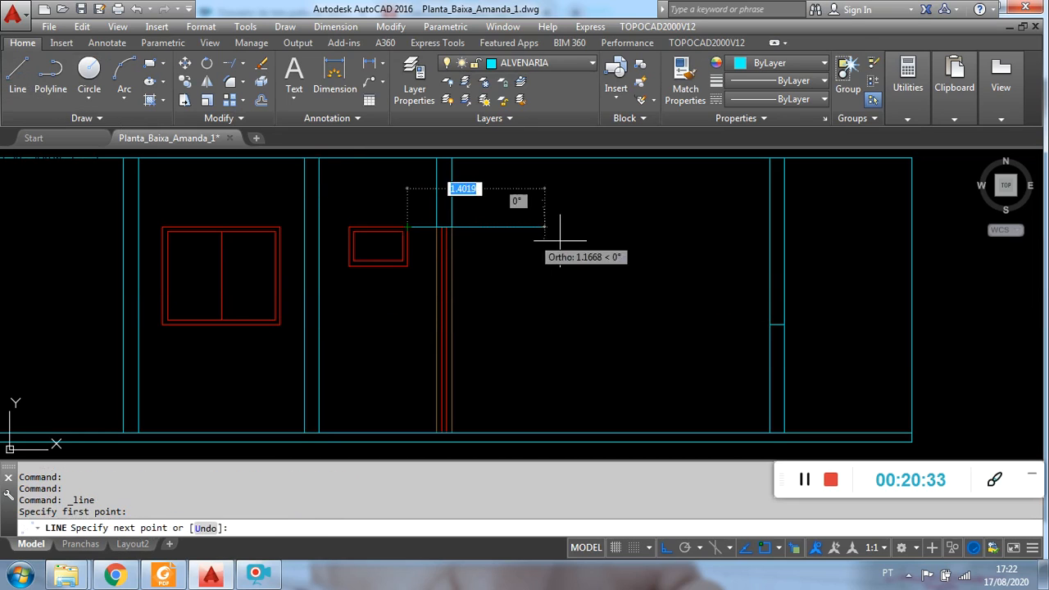
{"action": "left_click", "coordinate": [783, 227]}
{"action": "key", "text": "Escape"}
- Shorten the horizontal window head line so it spans only the thickness of the bedroom's right wall
{"action": "left_click", "coordinate": [582, 245]}
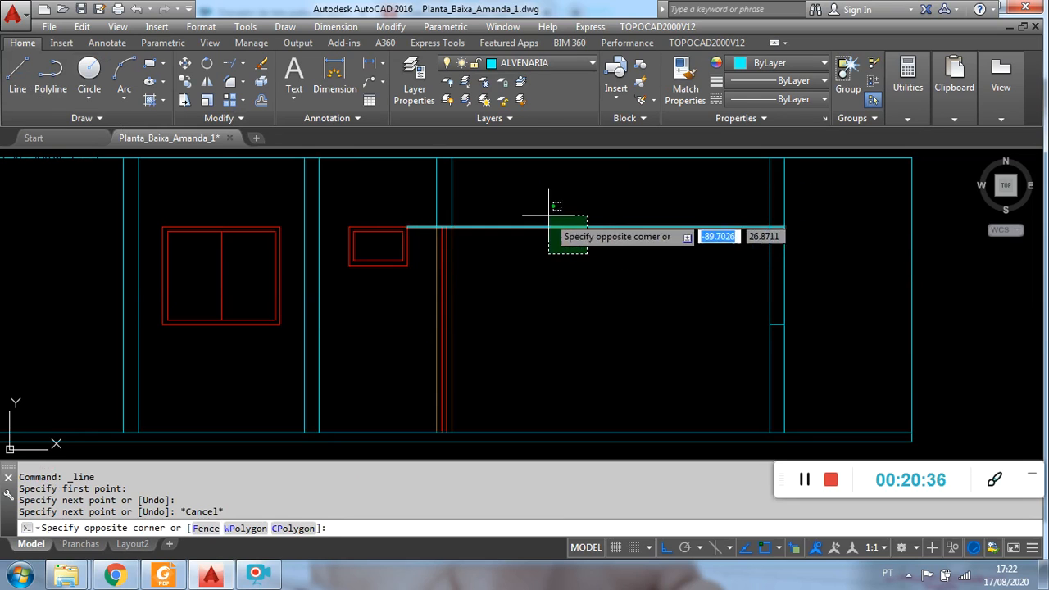
{"action": "left_click", "coordinate": [397, 217]}
{"action": "left_click", "coordinate": [407, 227]}
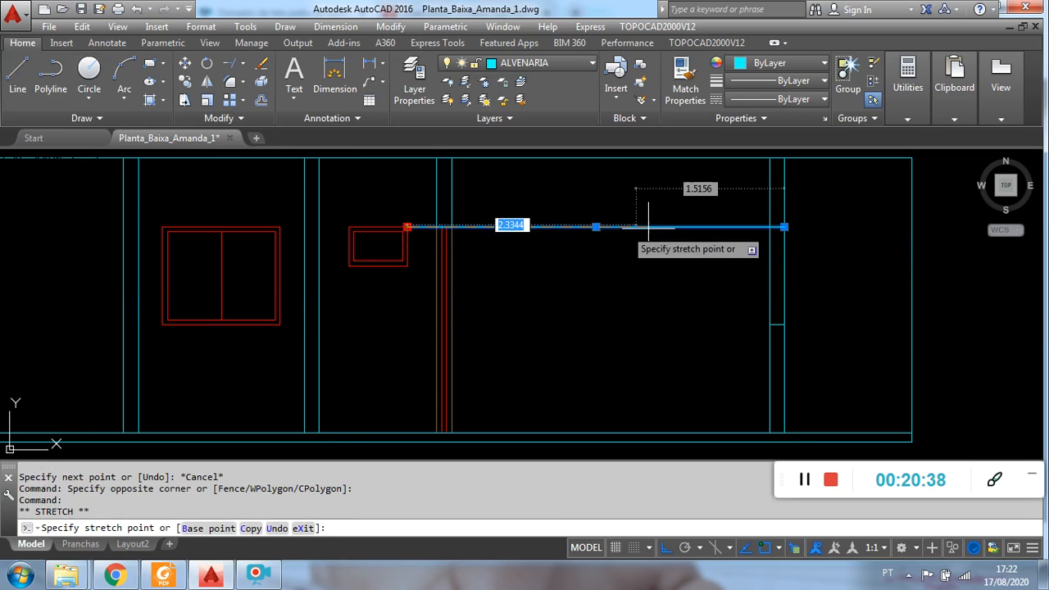
{"action": "key", "text": "Escape"}
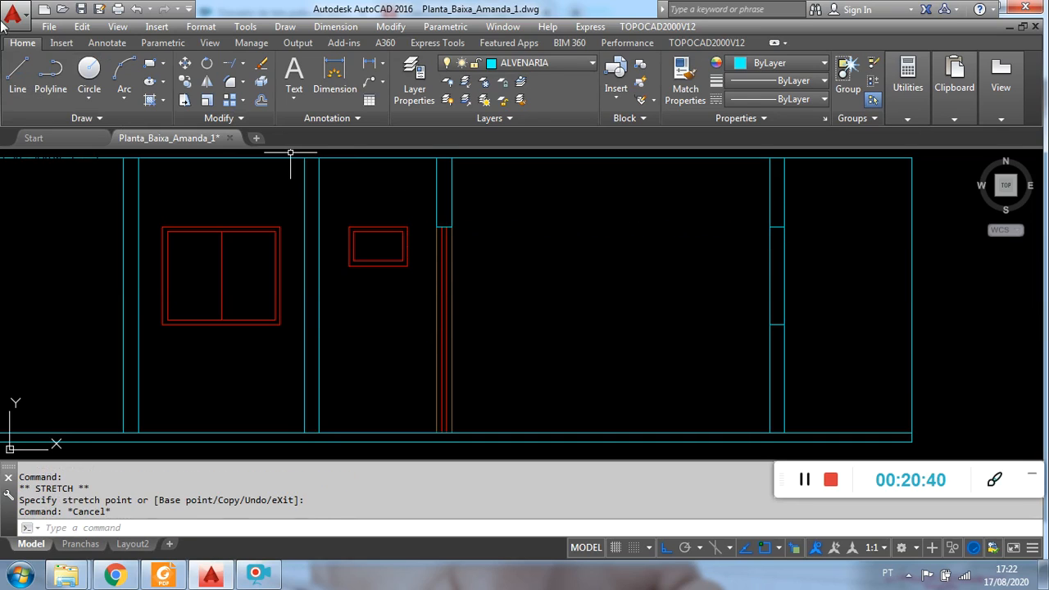
- Break the outer face line of the bedroom's right wall at the window head line
{"action": "left_click", "coordinate": [238, 119]}
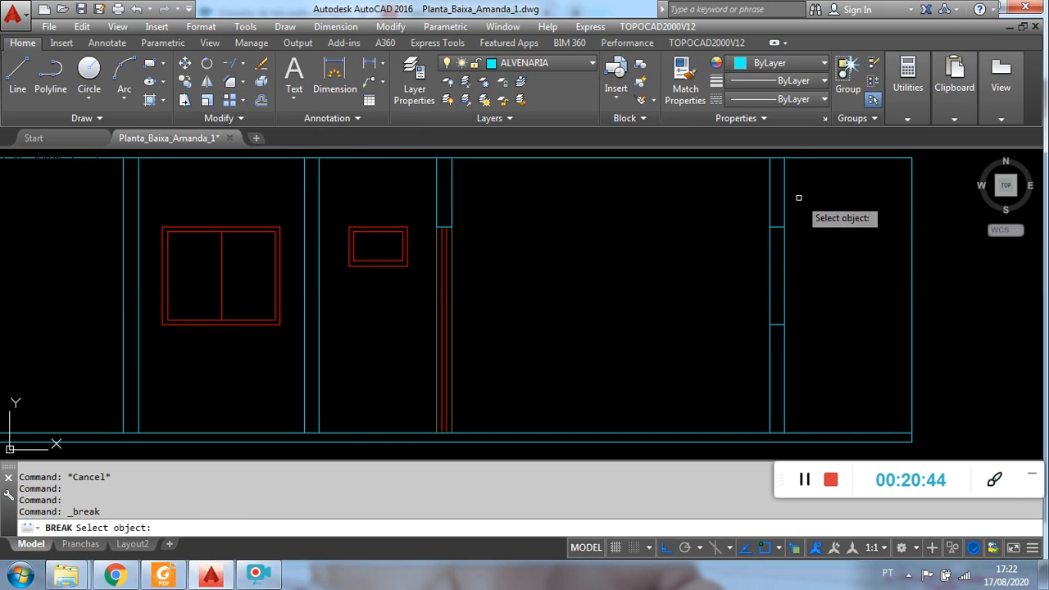
{"action": "left_click", "coordinate": [785, 220]}
{"action": "left_click", "coordinate": [785, 226]}
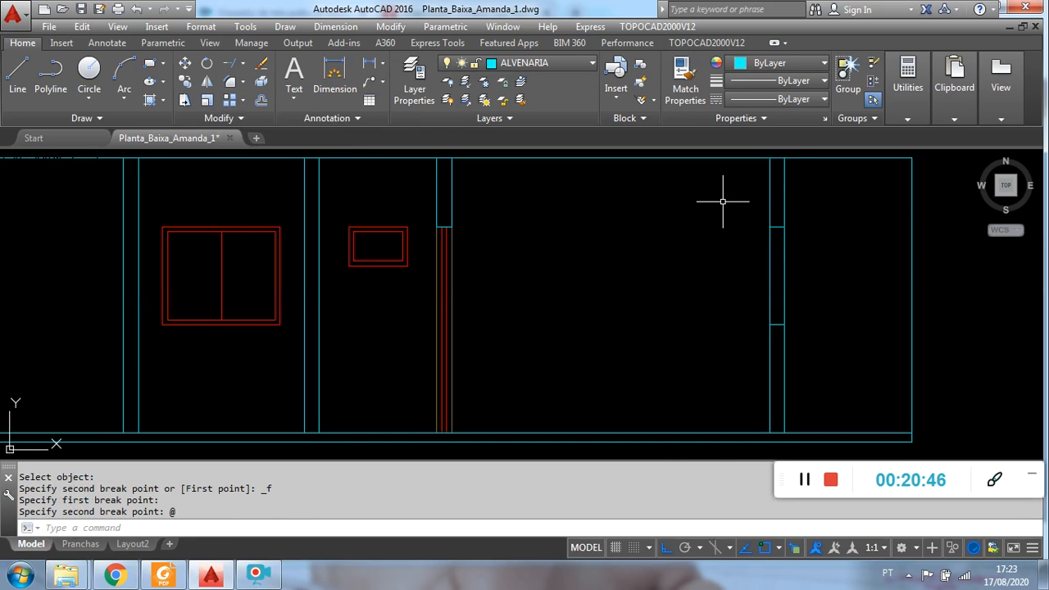
- Break the wall's inner face line at the window head and stretch its upper segment down to the head line
{"action": "right_click", "coordinate": [718, 205]}
{"action": "left_click", "coordinate": [730, 209]}
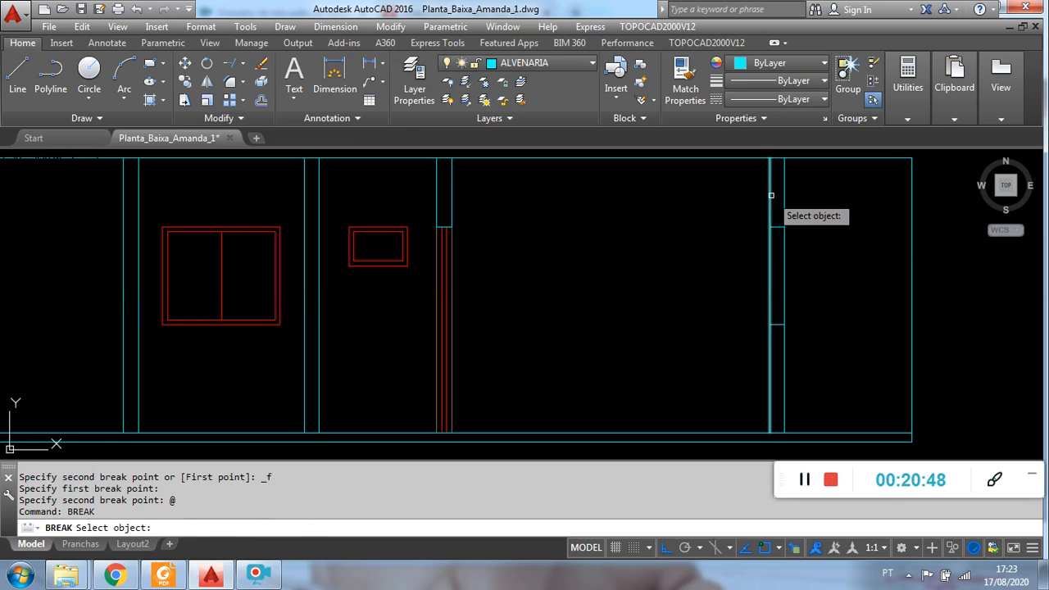
{"action": "left_click", "coordinate": [771, 195]}
{"action": "left_click", "coordinate": [770, 227]}
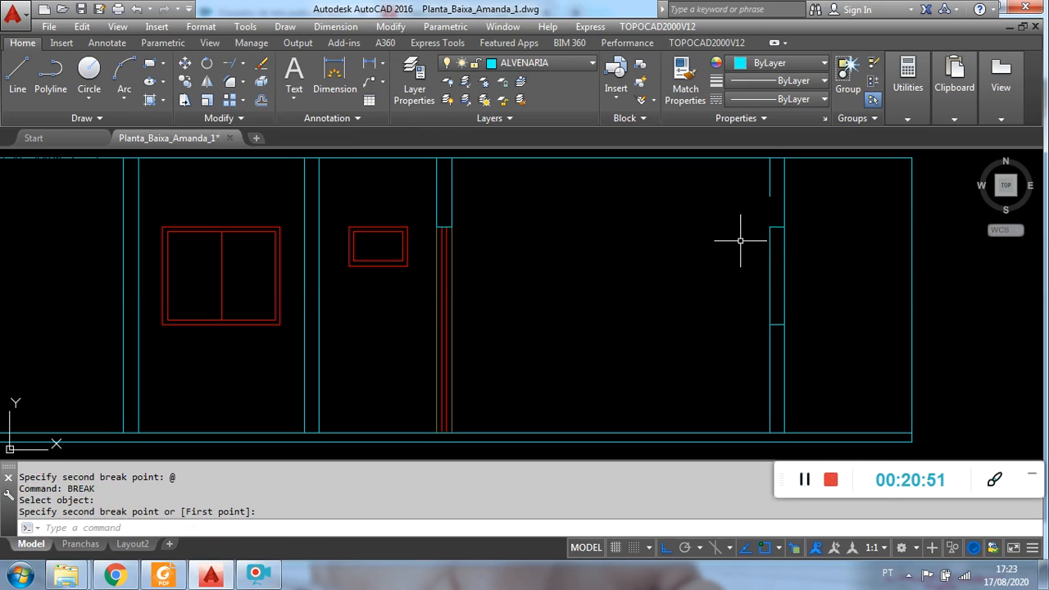
{"action": "left_click", "coordinate": [771, 199]}
{"action": "left_click", "coordinate": [767, 201]}
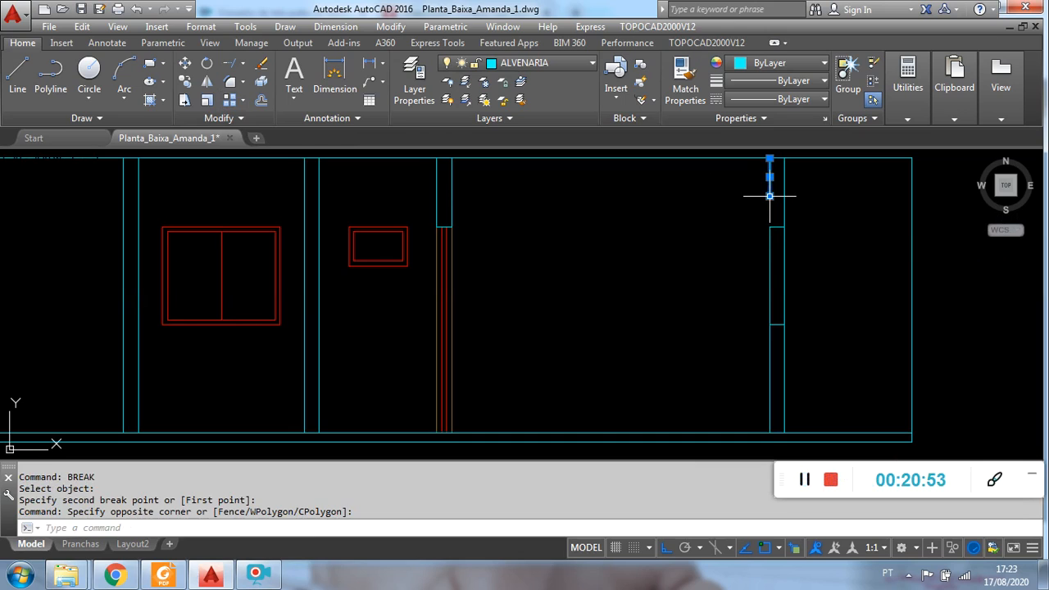
{"action": "left_click", "coordinate": [770, 196]}
{"action": "left_click", "coordinate": [770, 227]}
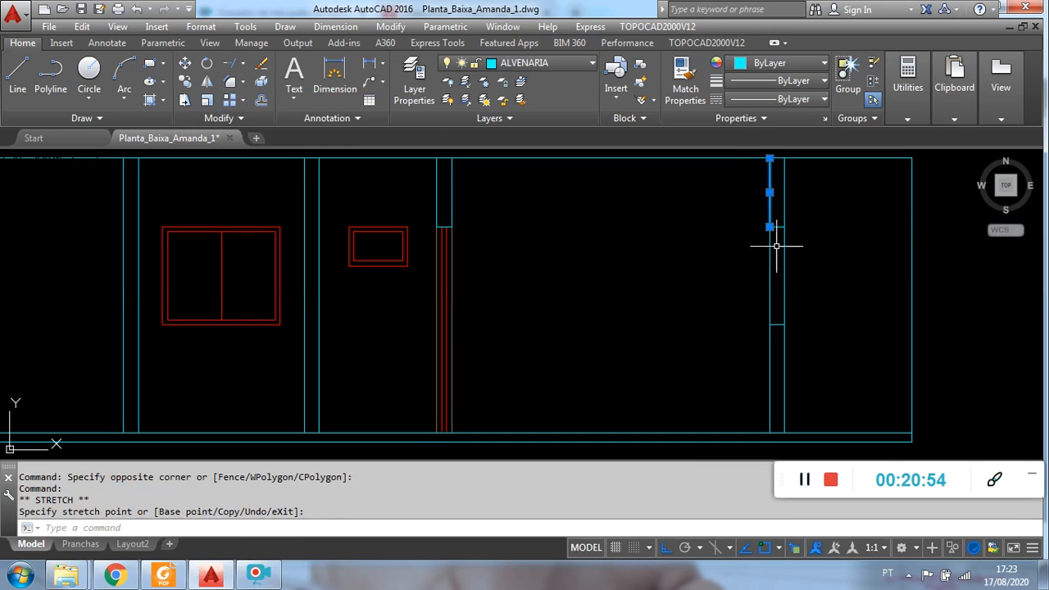
- Break the outer and inner face lines of the bedroom's right wall at the window sill
{"action": "left_click", "coordinate": [800, 354]}
{"action": "left_click", "coordinate": [765, 349]}
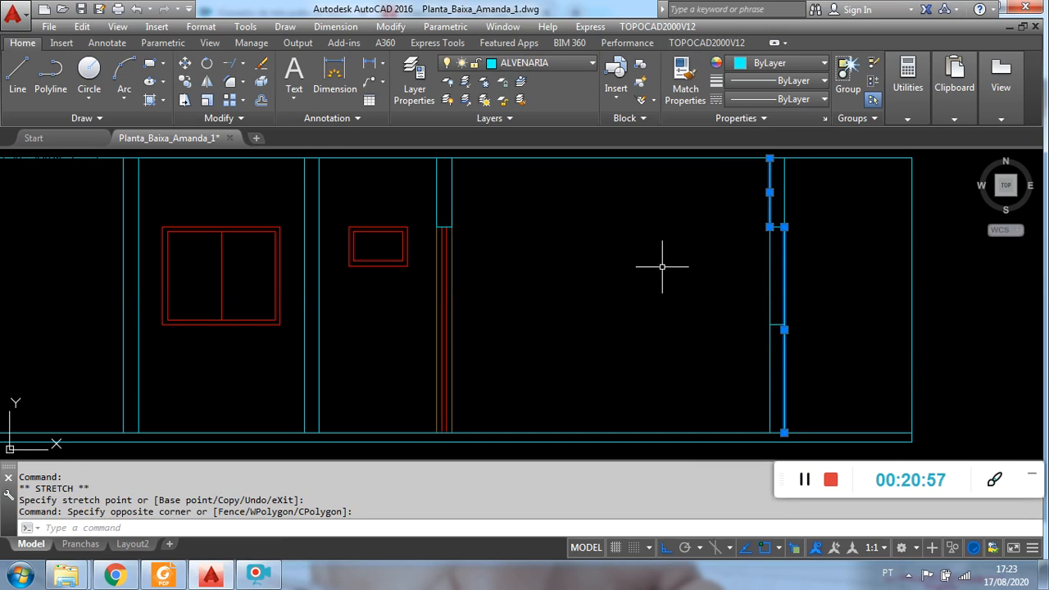
{"action": "key", "text": "Escape"}
{"action": "right_click", "coordinate": [634, 247]}
{"action": "left_click", "coordinate": [660, 257]}
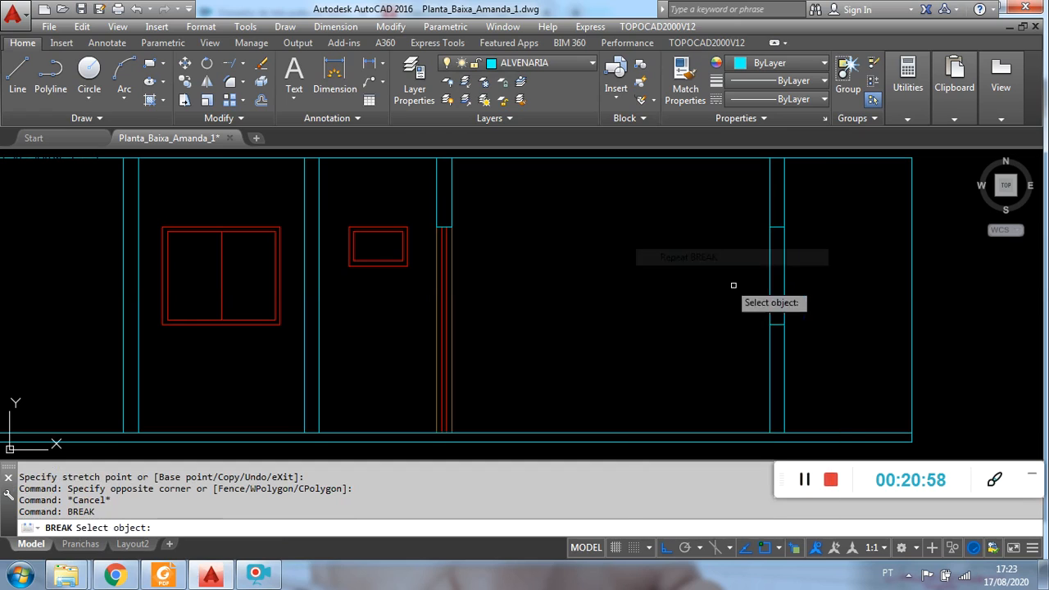
{"action": "left_click", "coordinate": [784, 330]}
{"action": "left_click", "coordinate": [758, 332]}
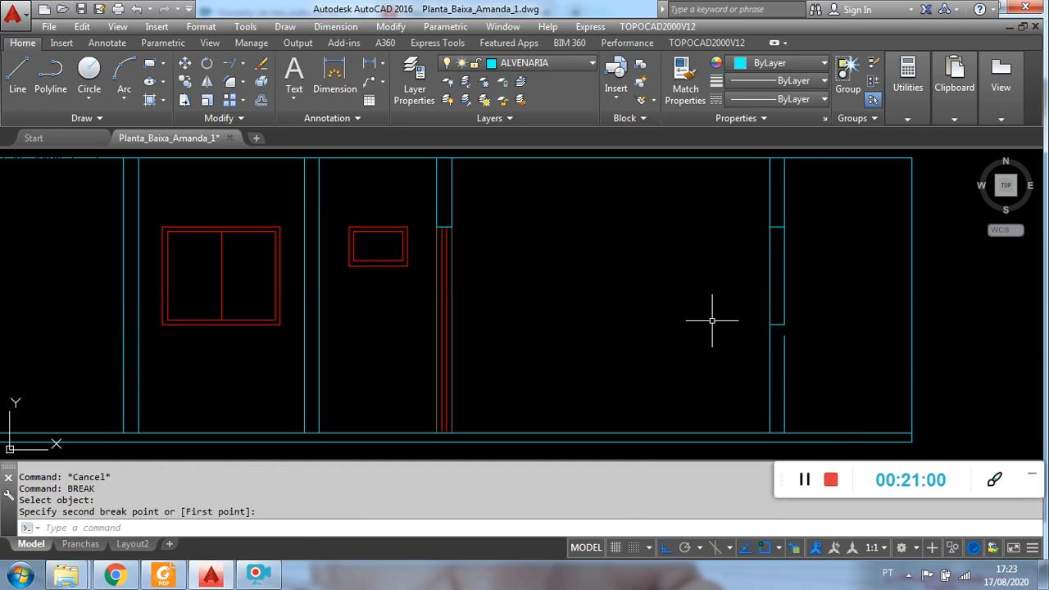
{"action": "key", "text": "space"}
{"action": "left_click", "coordinate": [771, 354]}
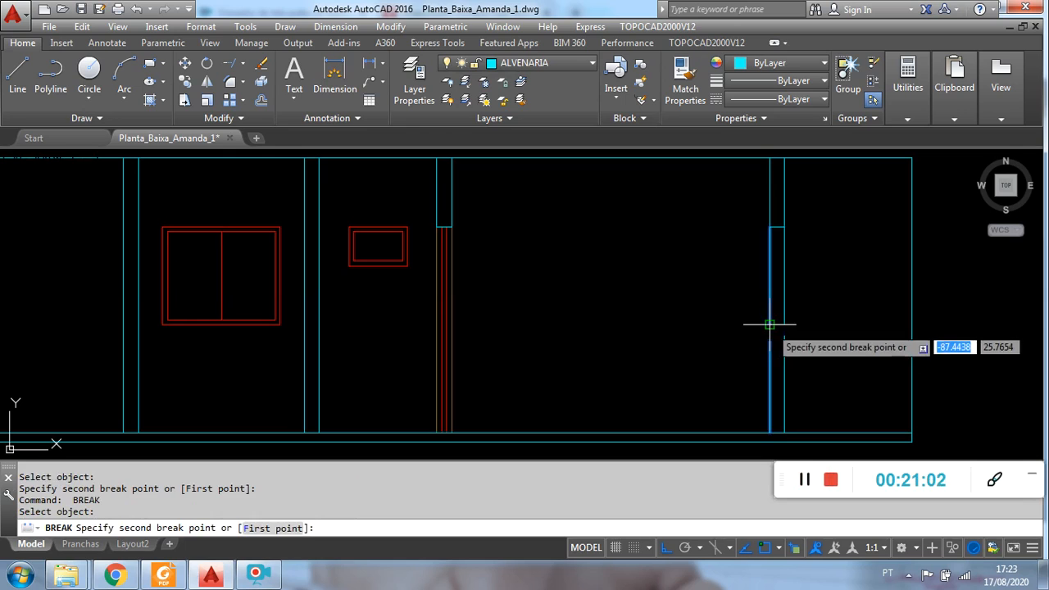
{"action": "left_click", "coordinate": [779, 328]}
{"action": "key", "text": "Escape"}
{"action": "key", "text": "Escape"}
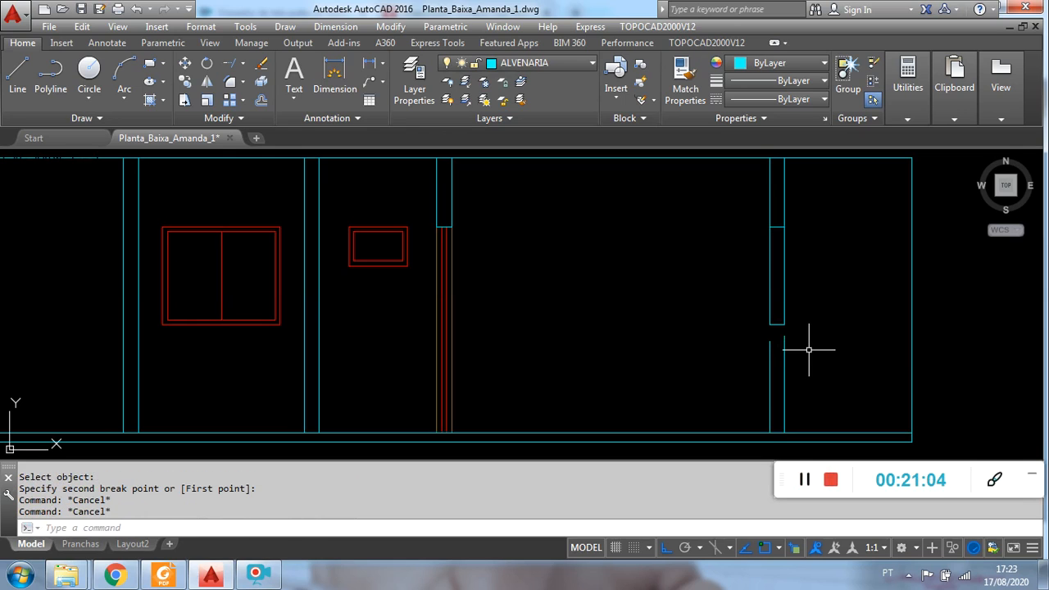
- Extend both lower wall face segments up to the window sill line
{"action": "left_click", "coordinate": [234, 64]}
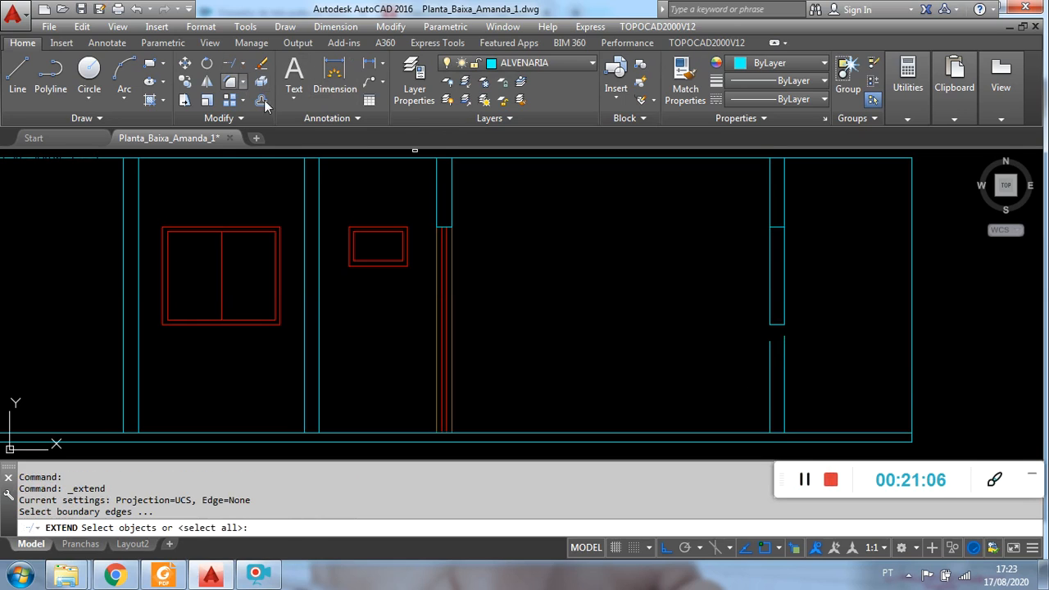
{"action": "key", "text": "space"}
{"action": "left_click", "coordinate": [820, 365]}
{"action": "left_click", "coordinate": [738, 352]}
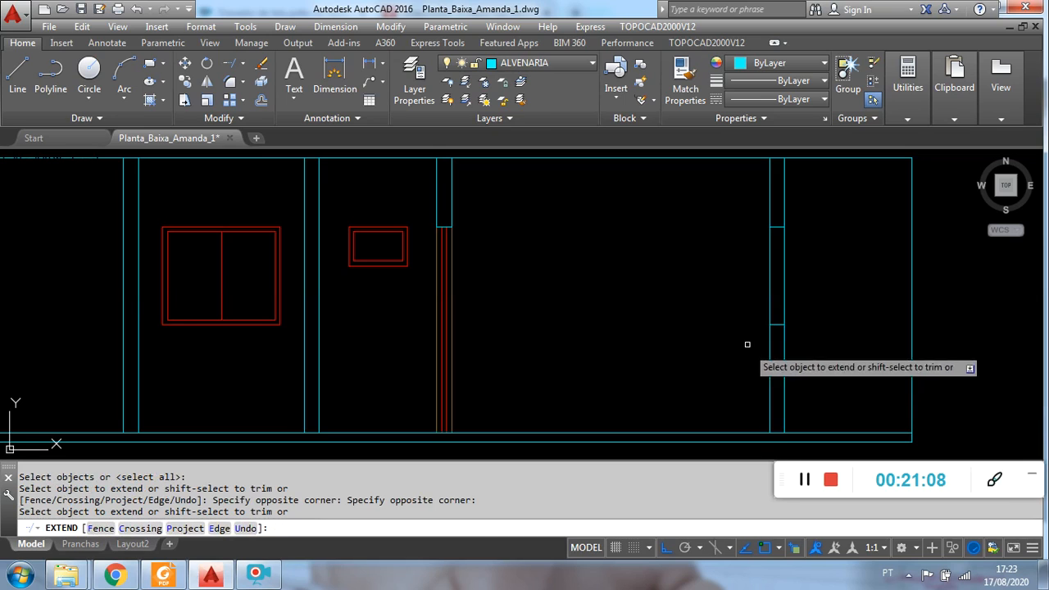
{"action": "key", "text": "Escape"}
{"action": "left_click", "coordinate": [783, 209]}
{"action": "key", "text": "Escape"}
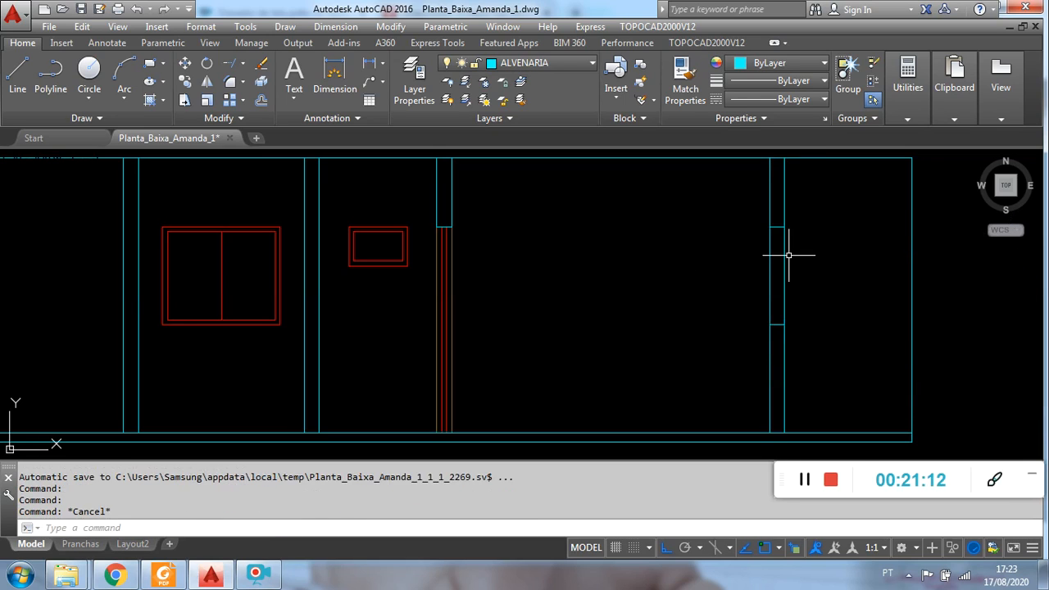
- Move the two vertical wall segments between the sill and head lines to the PAREDE_VISTA layer
{"action": "left_click", "coordinate": [785, 257]}
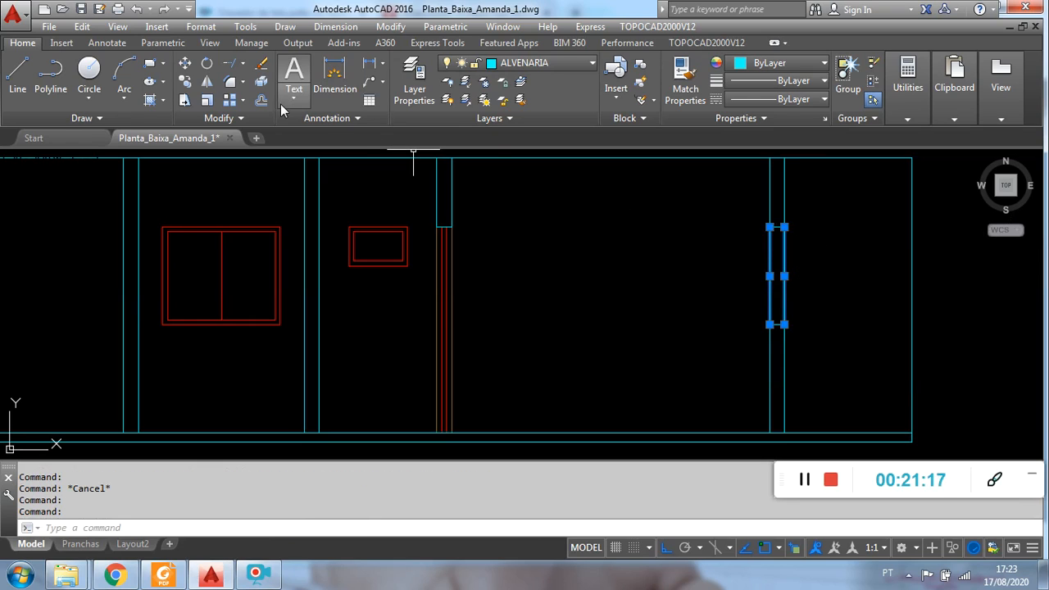
{"action": "left_click", "coordinate": [559, 62]}
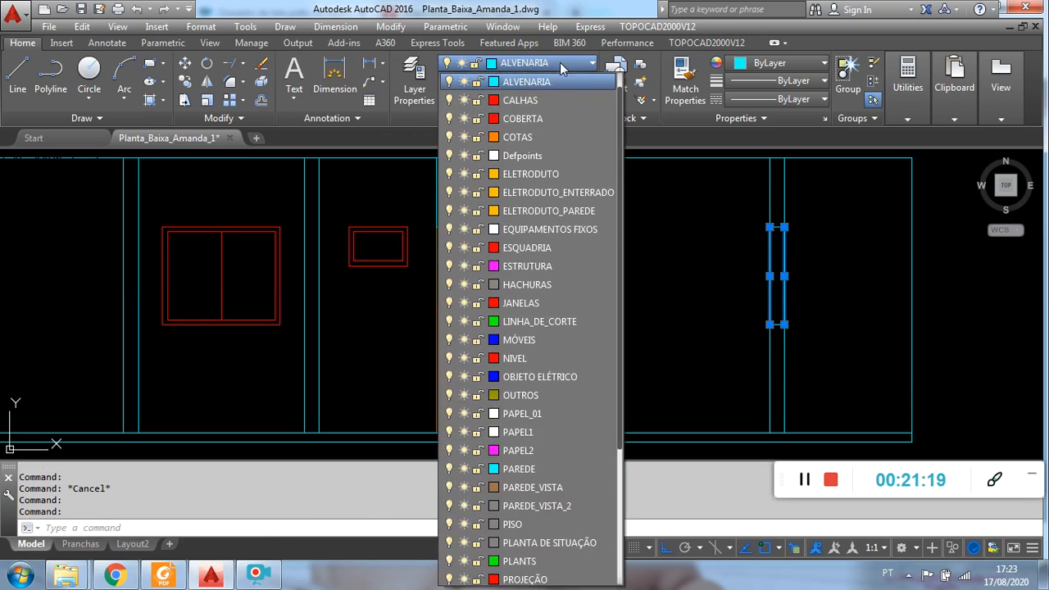
{"action": "left_click", "coordinate": [564, 487]}
{"action": "key", "text": "Escape"}
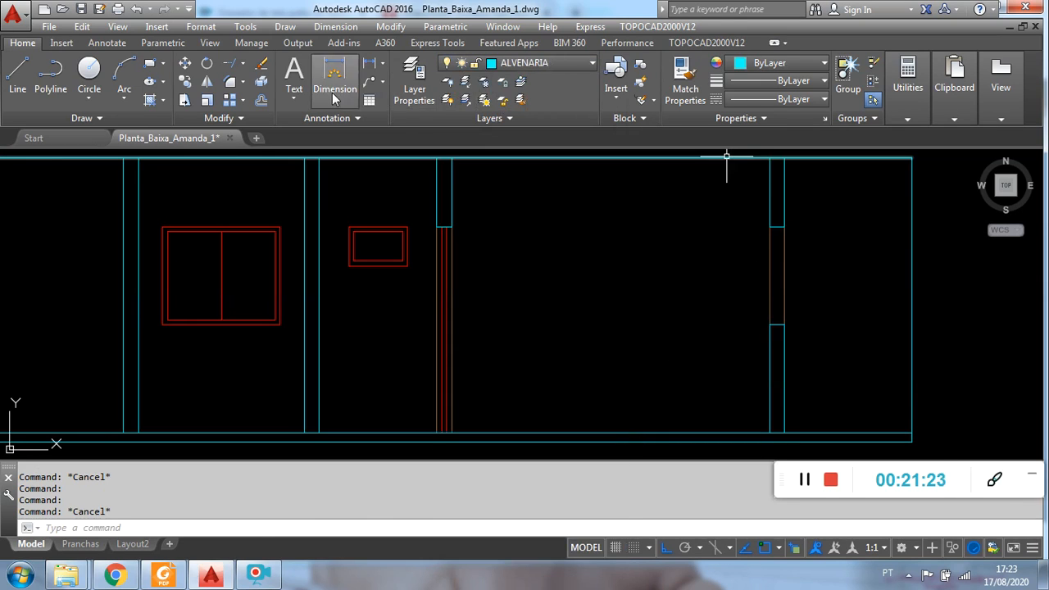
- Offset both vertical edges of the bedroom window opening 0.05 inward
{"action": "left_click", "coordinate": [266, 102]}
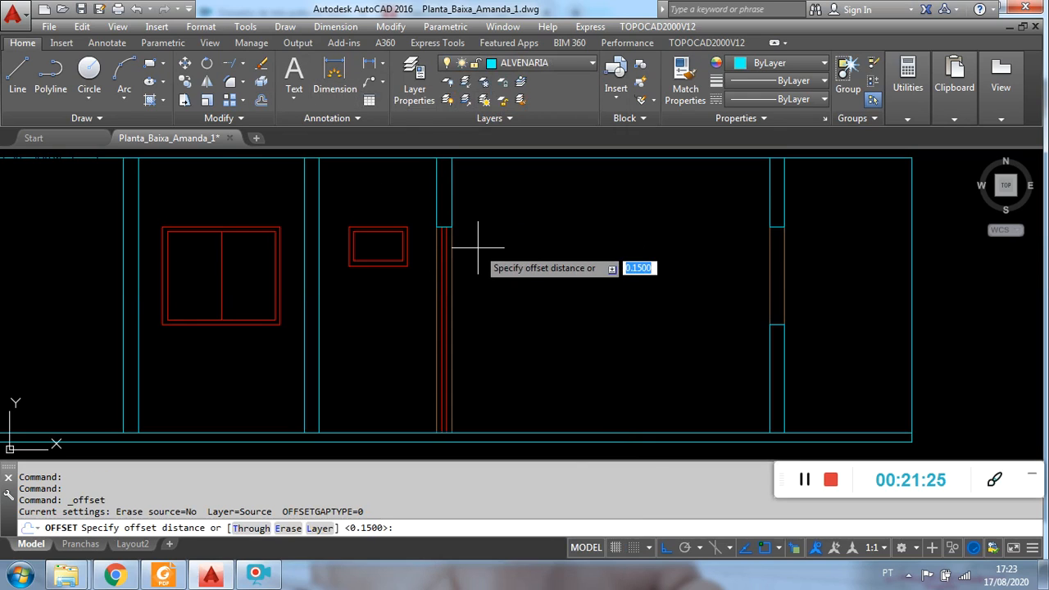
{"action": "key", "text": "Return"}
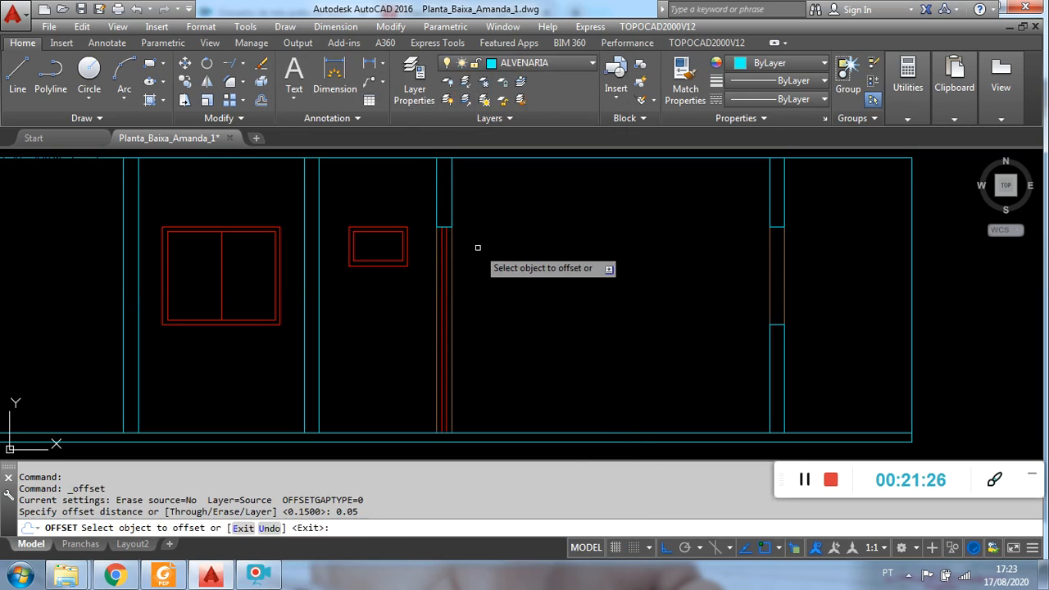
{"action": "left_click", "coordinate": [770, 250]}
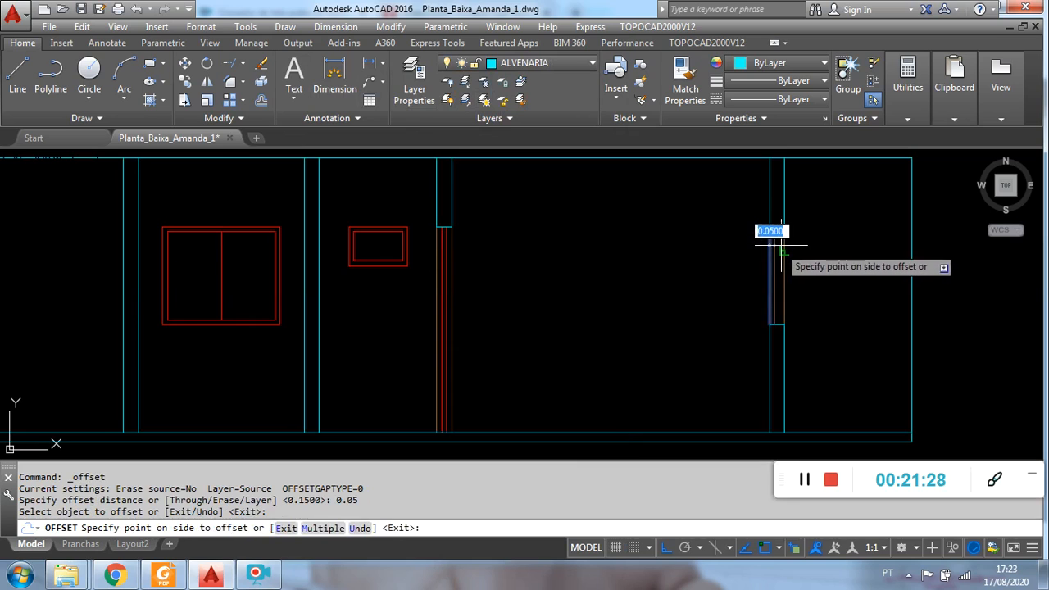
{"action": "left_click", "coordinate": [778, 238]}
{"action": "scroll", "coordinate": [783, 244], "scroll_direction": "up", "scroll_amount": 4}
{"action": "left_click", "coordinate": [783, 244]}
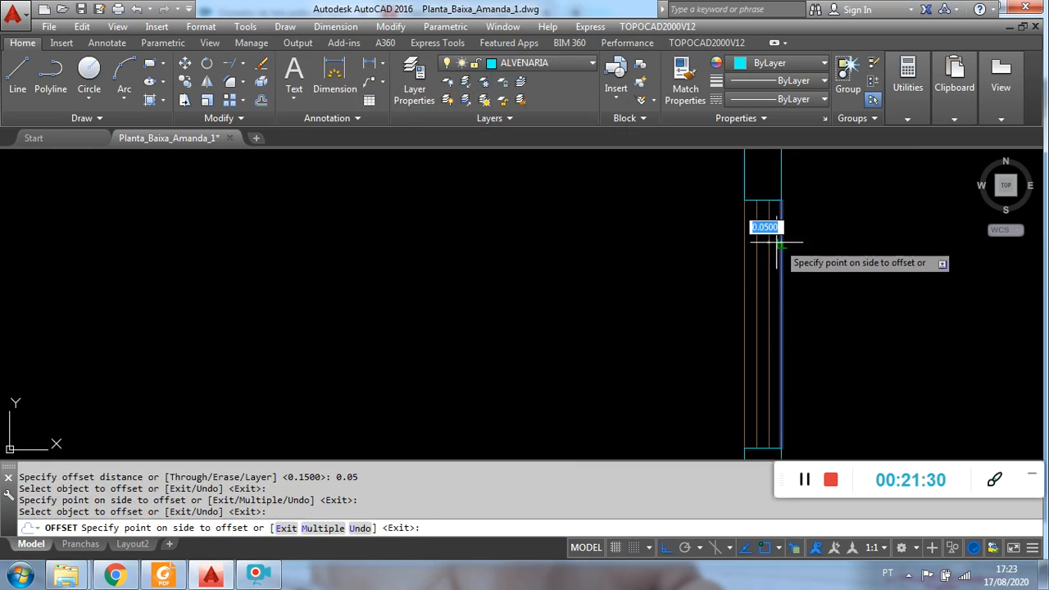
{"action": "left_click", "coordinate": [769, 236]}
{"action": "key", "text": "Escape"}
- Move the two inner vertical lines of the bedroom window to the ESQUADRIA layer
{"action": "left_click", "coordinate": [774, 223]}
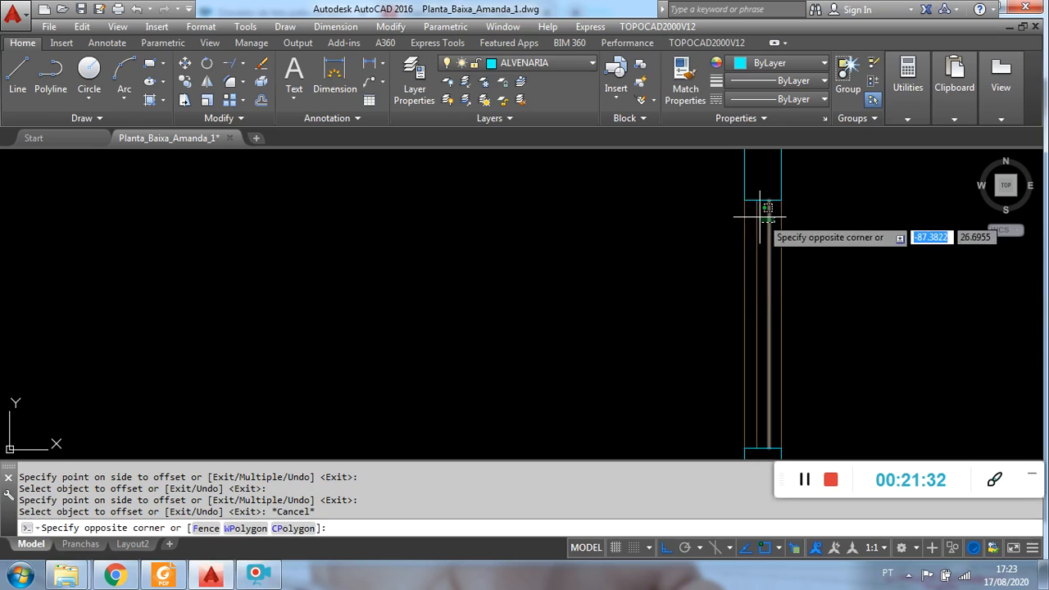
{"action": "left_click", "coordinate": [677, 164]}
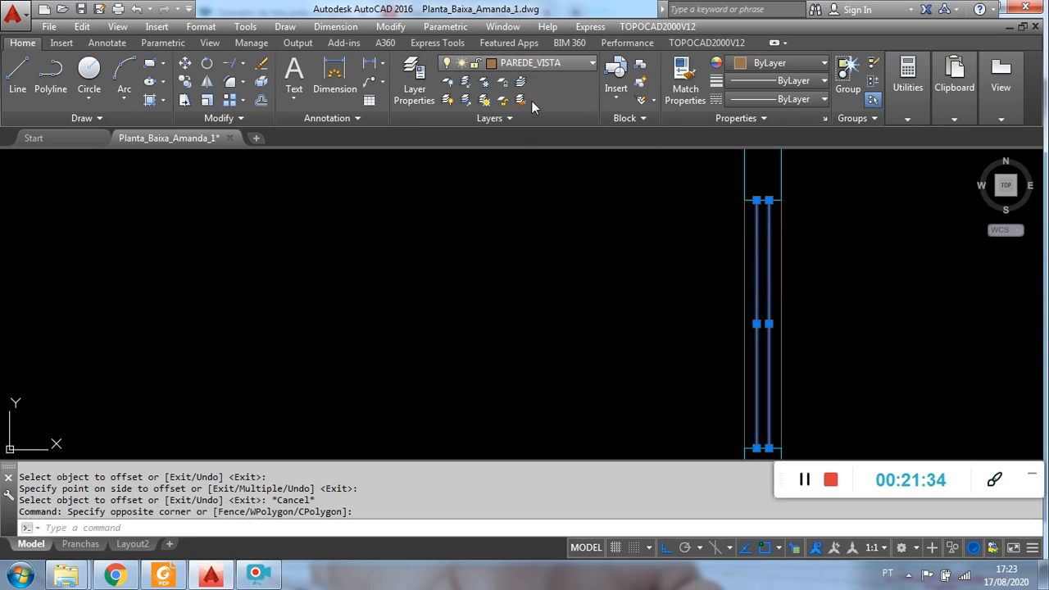
{"action": "left_click", "coordinate": [537, 63]}
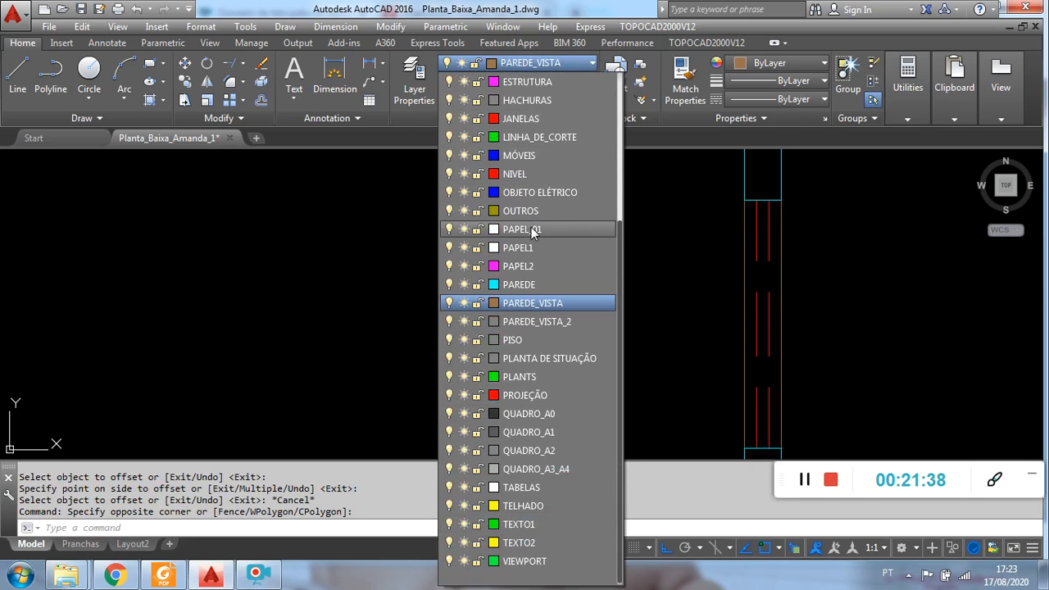
{"action": "scroll", "coordinate": [557, 212], "scroll_direction": "up", "scroll_amount": 3}
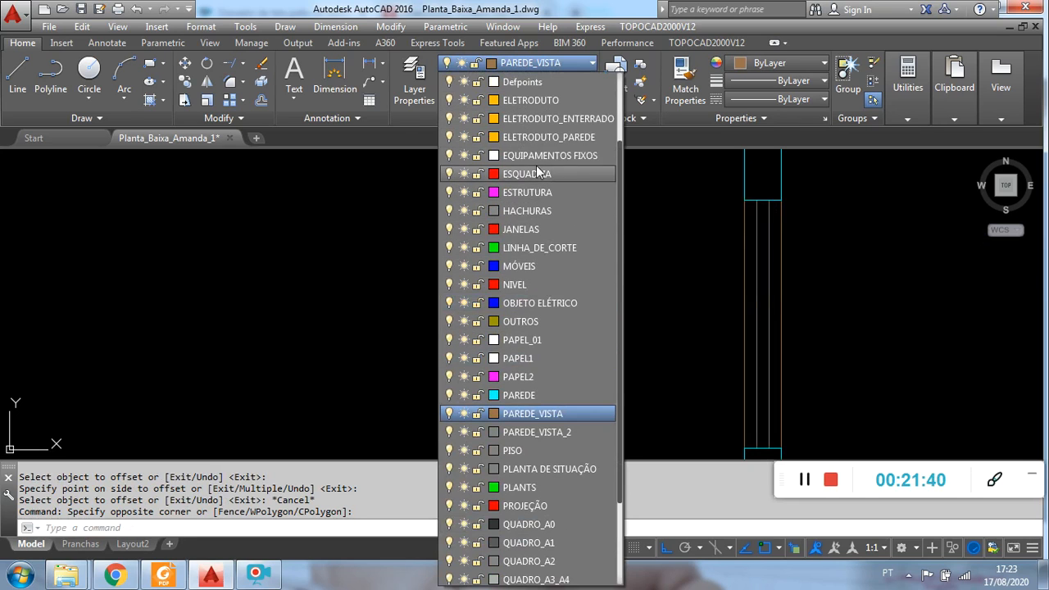
{"action": "left_click", "coordinate": [534, 174]}
{"action": "key", "text": "Escape"}
{"action": "scroll", "coordinate": [628, 262], "scroll_direction": "down", "scroll_amount": 5}
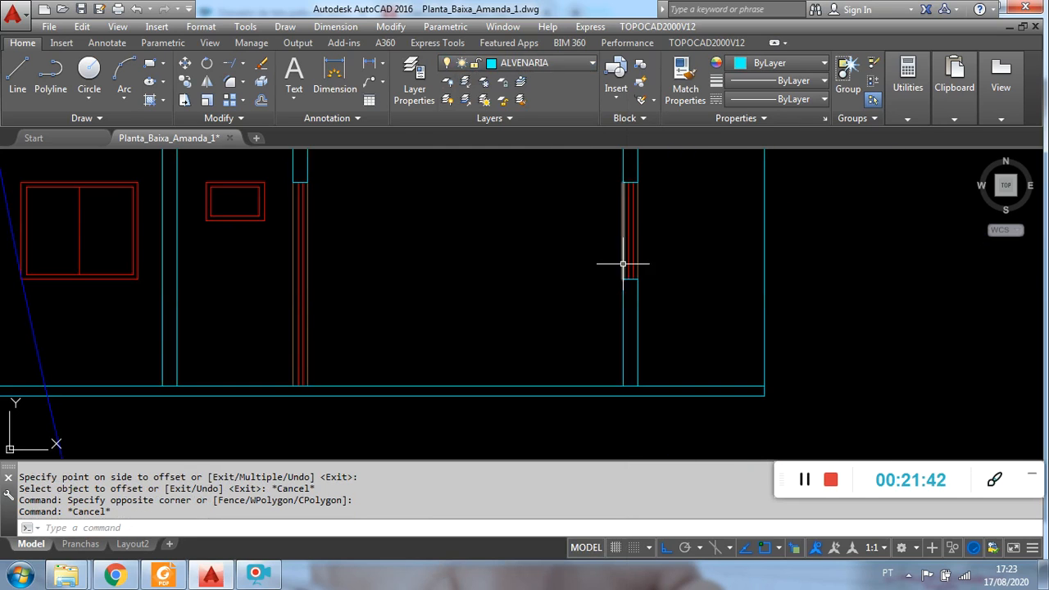
{"action": "middle_click_drag", "start_coordinate": [566, 310], "coordinate": [619, 345]}
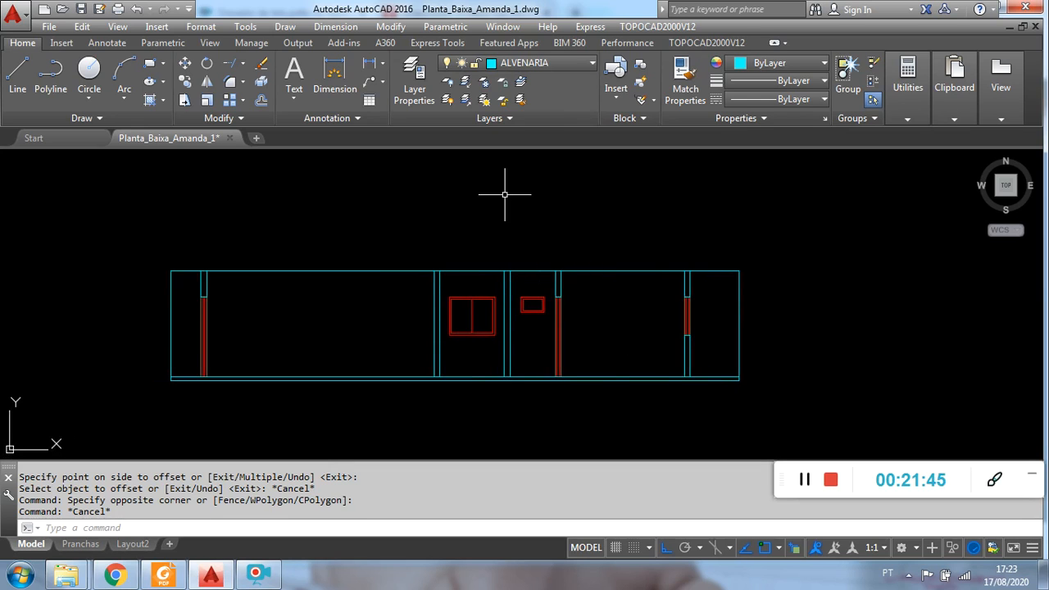
- Offset the outer face line of the wall below the bedroom window 1.15 toward the rear end of the section
{"action": "scroll", "coordinate": [541, 251], "scroll_direction": "down", "scroll_amount": 2}
{"action": "middle_click_drag", "start_coordinate": [543, 251], "coordinate": [530, 401]}
{"action": "middle_click_drag", "start_coordinate": [548, 328], "coordinate": [515, 391]}
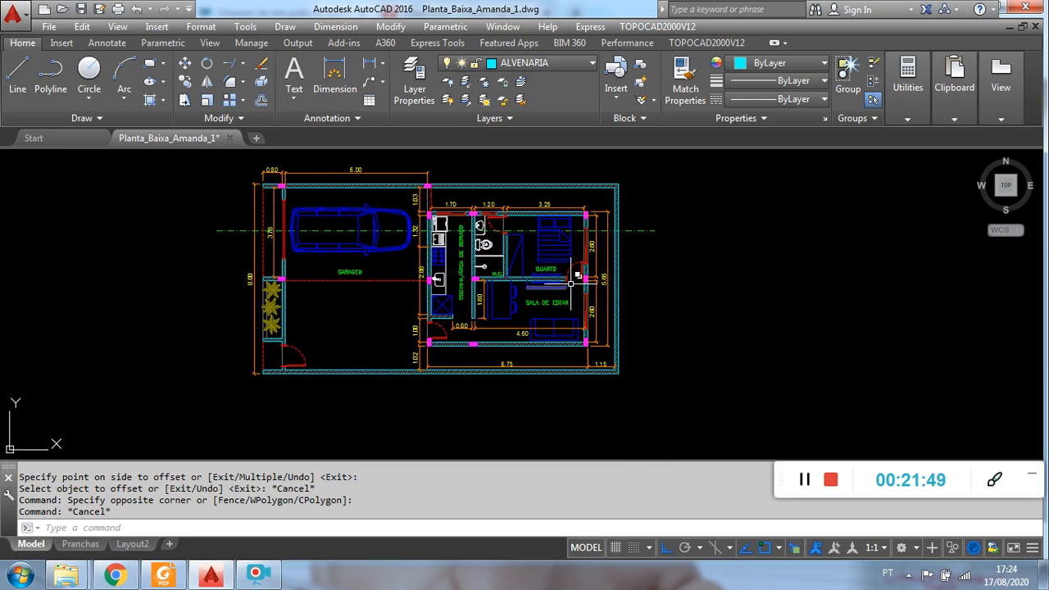
{"action": "scroll", "coordinate": [574, 271], "scroll_direction": "up", "scroll_amount": 2}
{"action": "scroll", "coordinate": [656, 234], "scroll_direction": "down", "scroll_amount": 2}
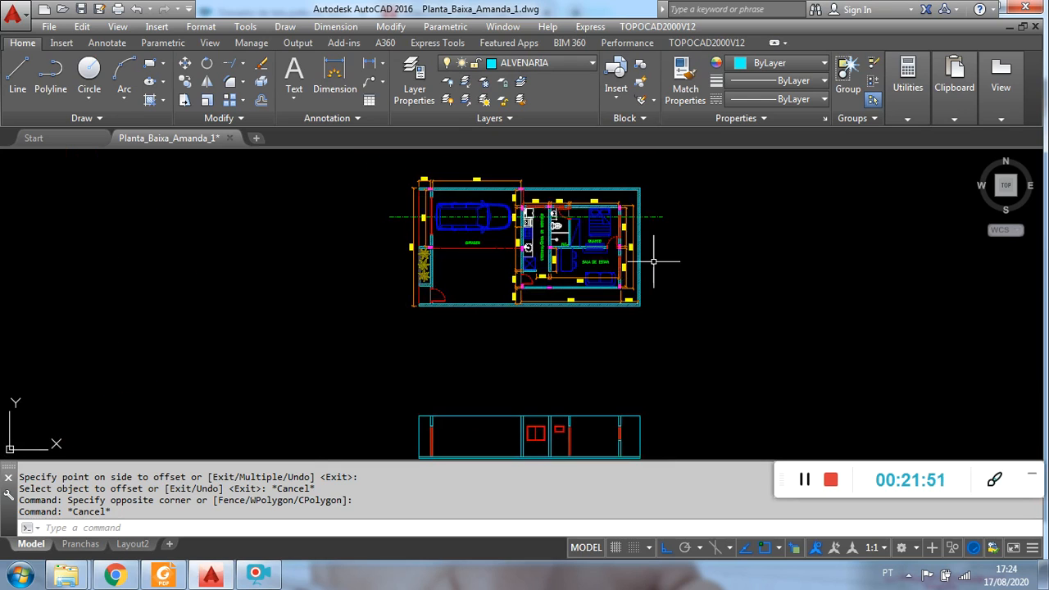
{"action": "middle_click_drag", "start_coordinate": [679, 324], "coordinate": [618, 309]}
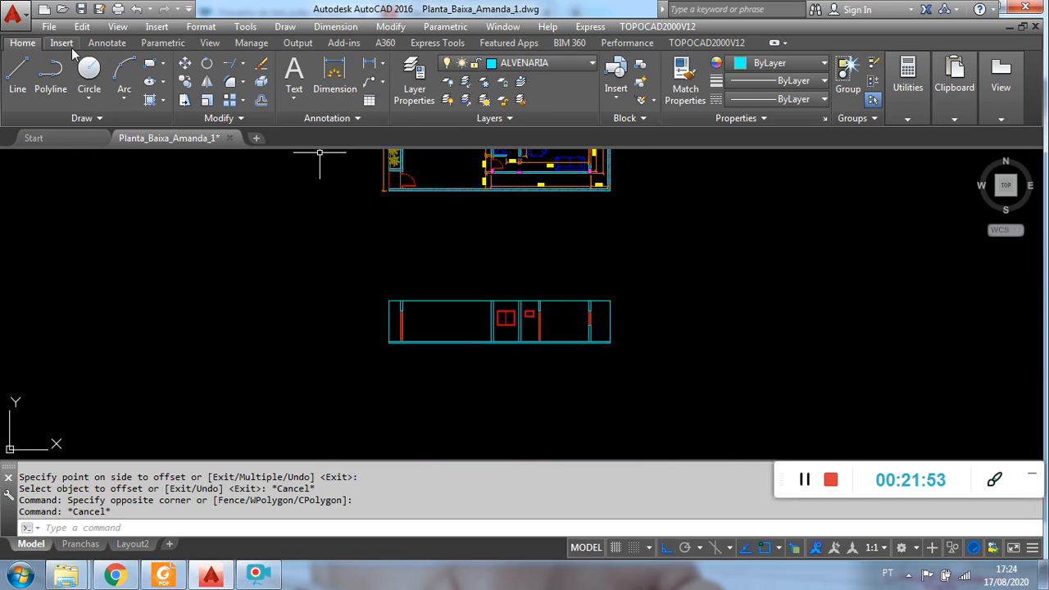
{"action": "left_click", "coordinate": [261, 99]}
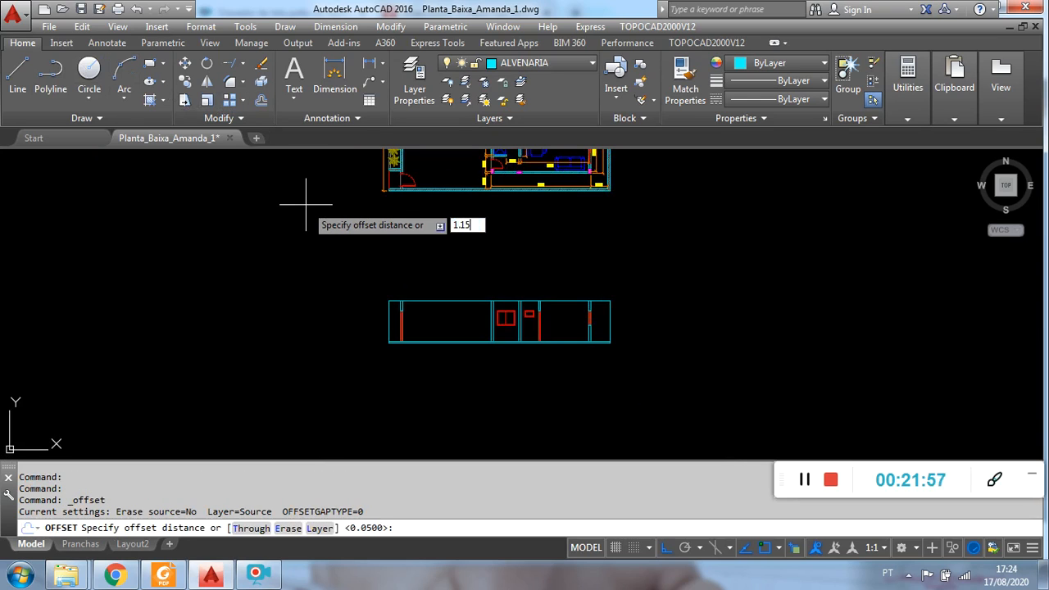
{"action": "key", "text": "Return"}
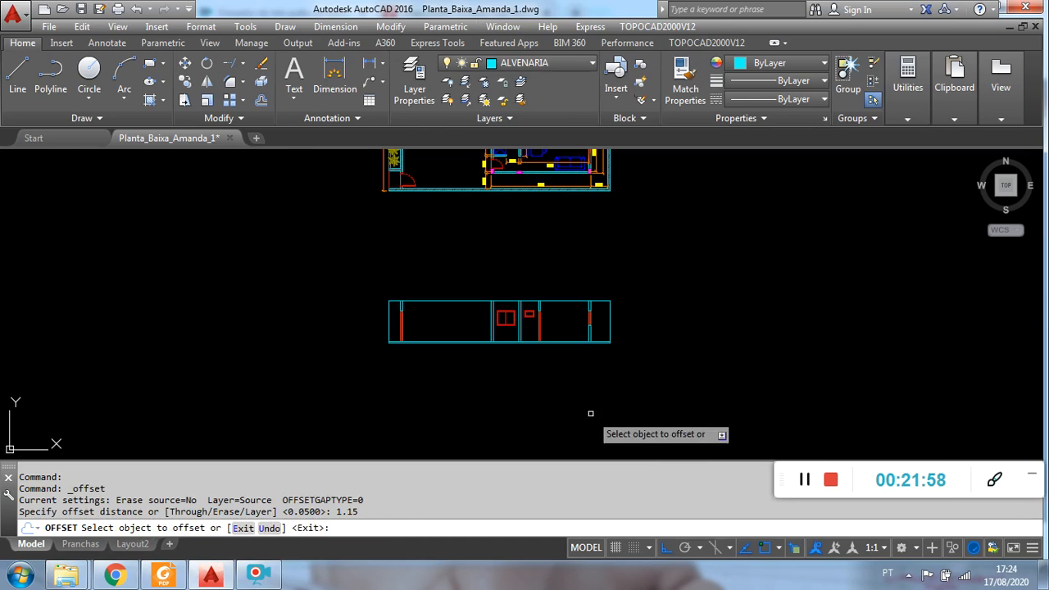
{"action": "scroll", "coordinate": [615, 410], "scroll_direction": "up", "scroll_amount": 4}
{"action": "left_click", "coordinate": [544, 201]}
{"action": "left_click", "coordinate": [579, 206]}
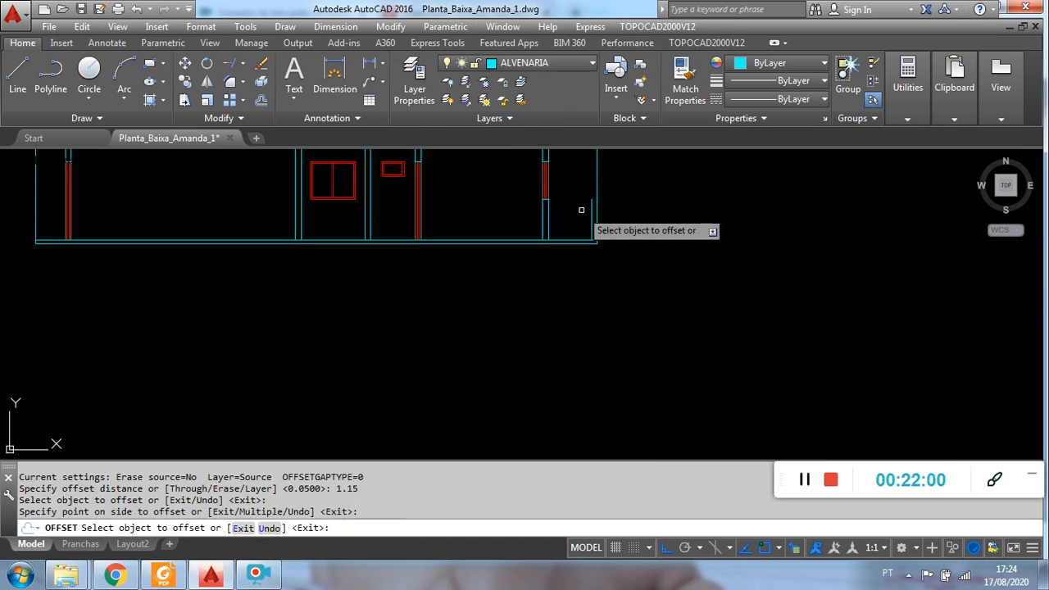
{"action": "middle_click_drag", "start_coordinate": [605, 203], "coordinate": [578, 309]}
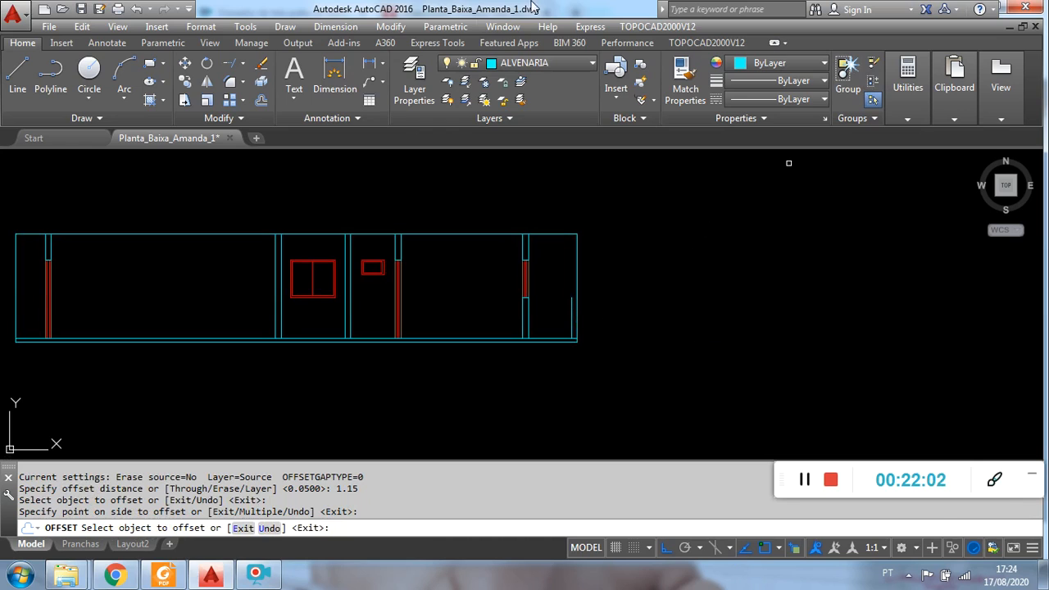
{"action": "left_click", "coordinate": [262, 100]}
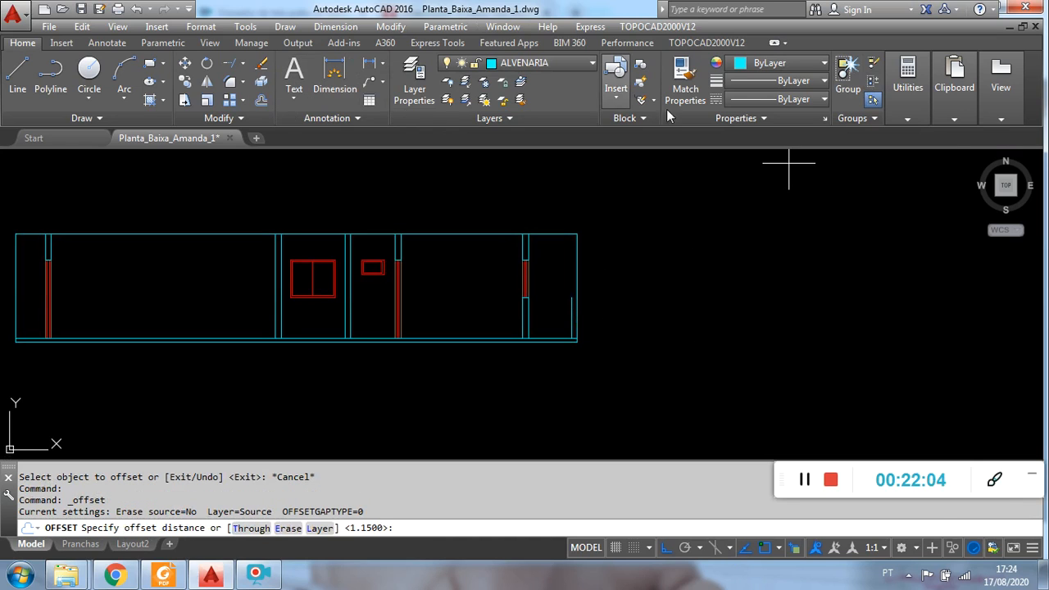
{"action": "left_click", "coordinate": [909, 94]}
{"action": "left_click", "coordinate": [911, 150]}
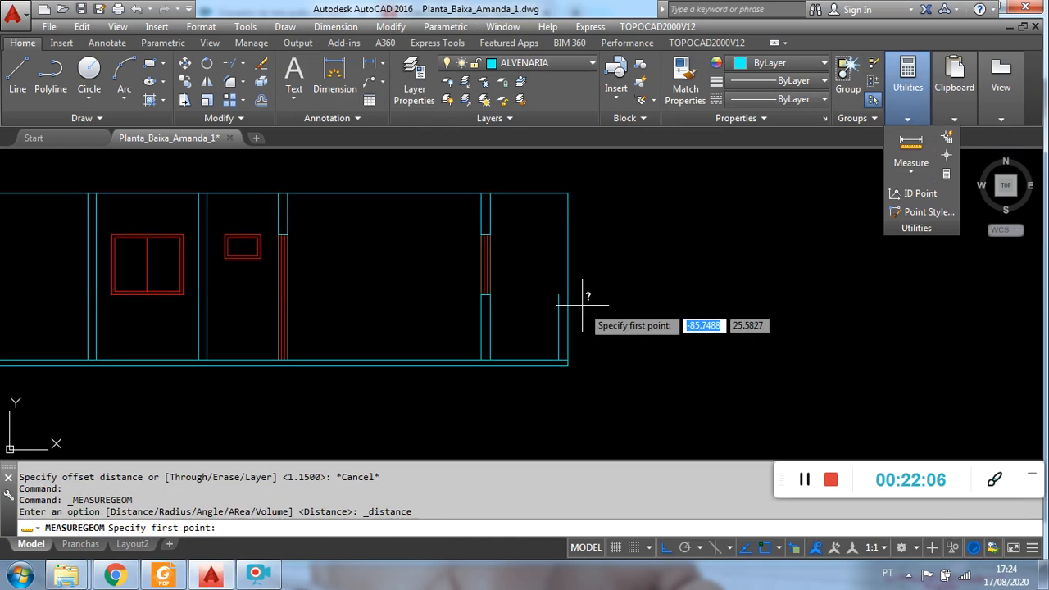
{"action": "scroll", "coordinate": [558, 300], "scroll_direction": "up", "scroll_amount": 3}
{"action": "left_click", "coordinate": [545, 289]}
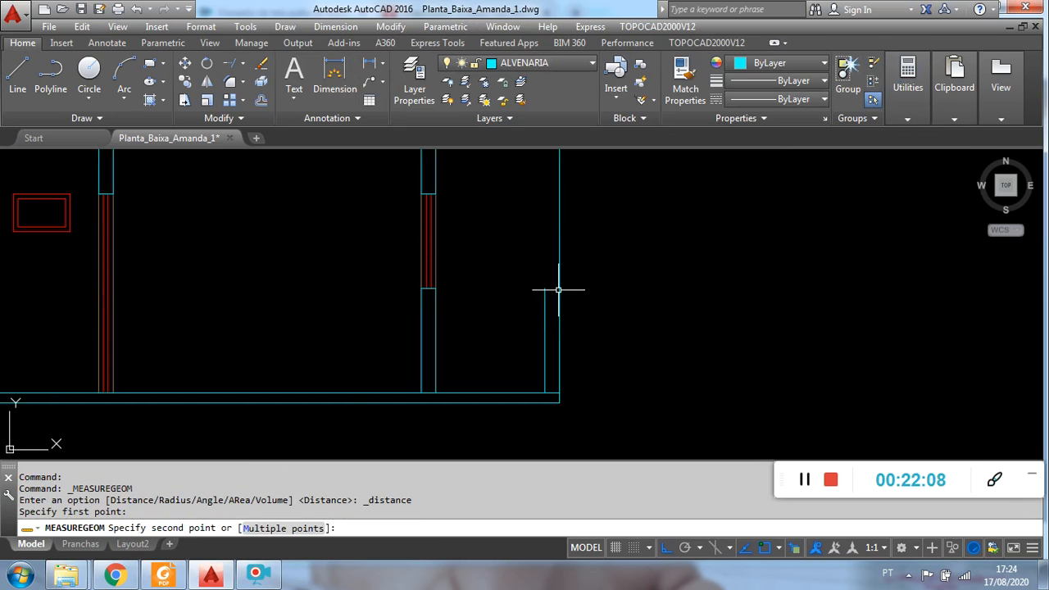
{"action": "key", "text": "Escape"}
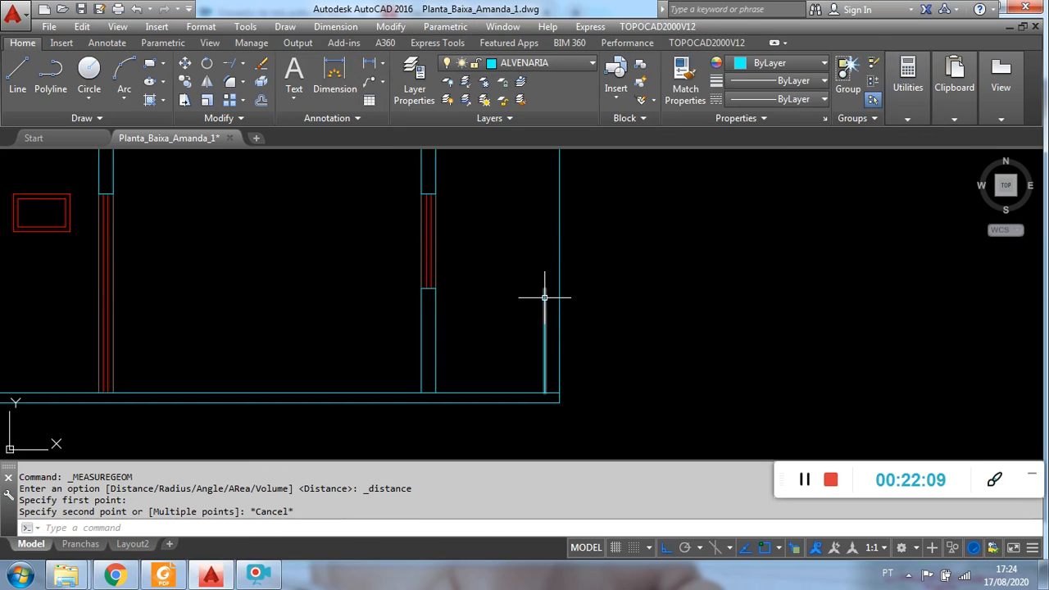
- Try to extend the new rear wall line up to the section's top line
{"action": "left_click", "coordinate": [232, 69]}
{"action": "key", "text": "Return"}
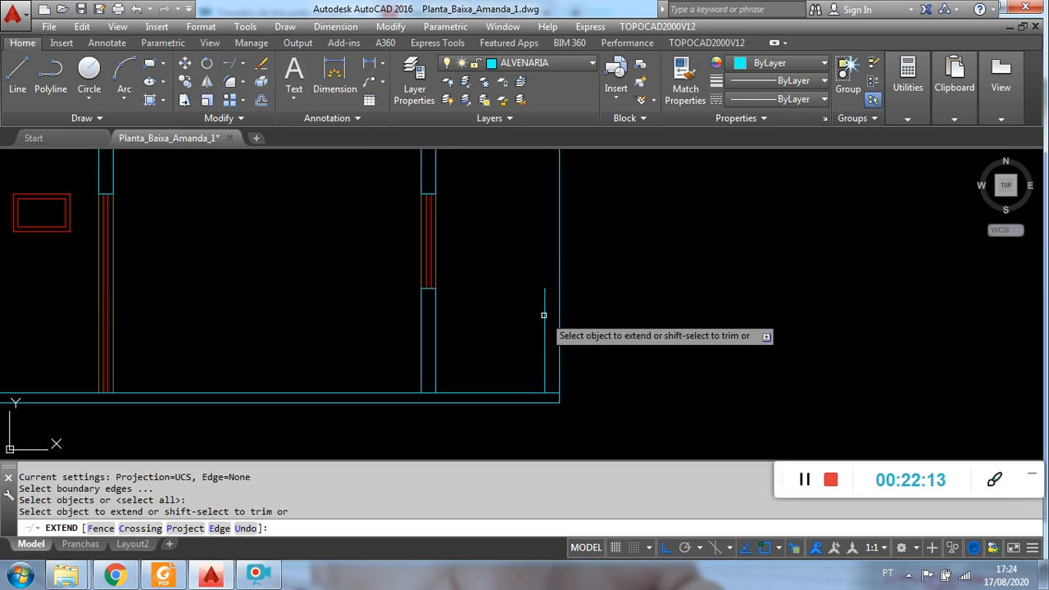
{"action": "left_click", "coordinate": [544, 315]}
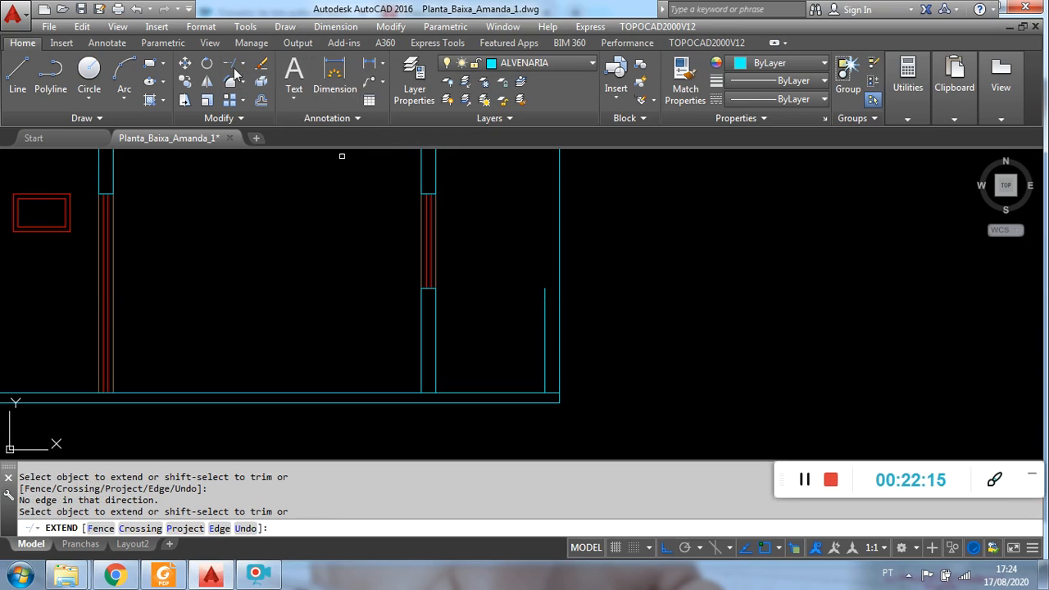
{"action": "key", "text": "Return"}
{"action": "key", "text": "Return"}
{"action": "key", "text": "Return"}
- Stretch the upper end of the rear boundary wall's inner line up to the section's top line
{"action": "left_click", "coordinate": [540, 309]}
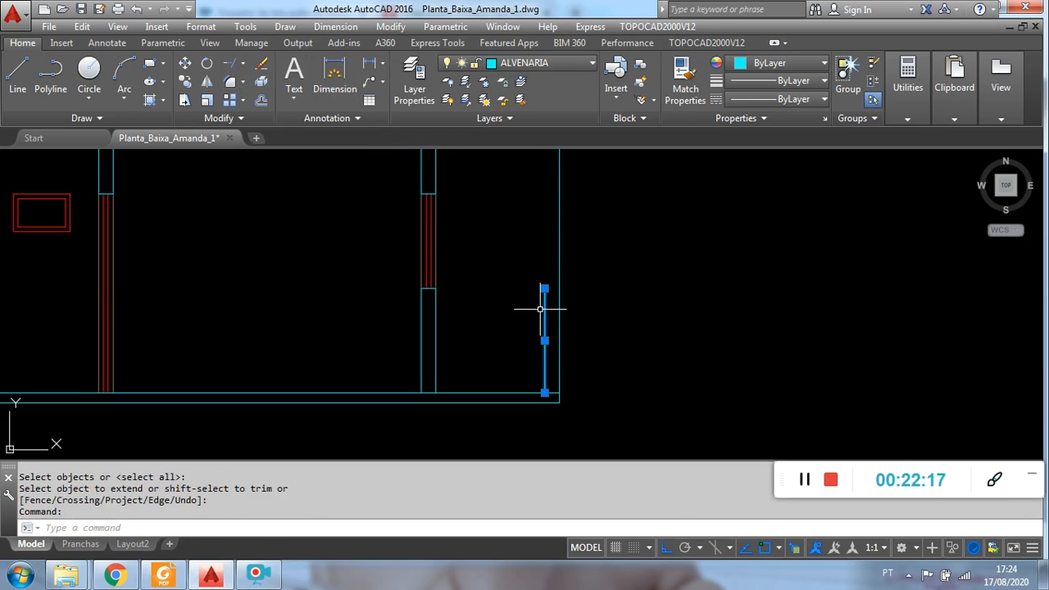
{"action": "left_click", "coordinate": [544, 289]}
{"action": "middle_click_drag", "start_coordinate": [551, 198], "coordinate": [560, 343]}
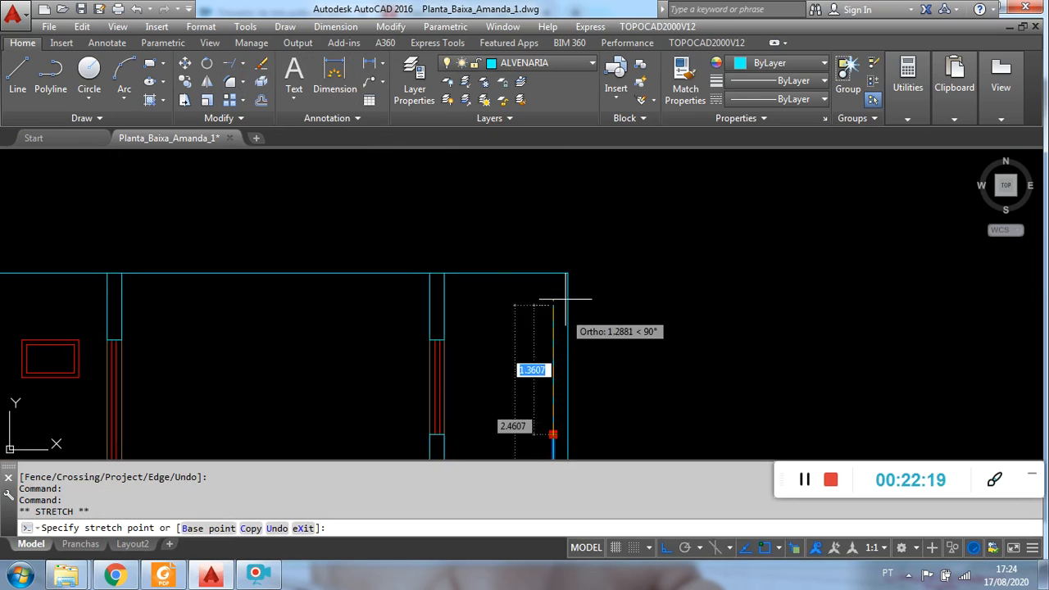
{"action": "left_click", "coordinate": [553, 273]}
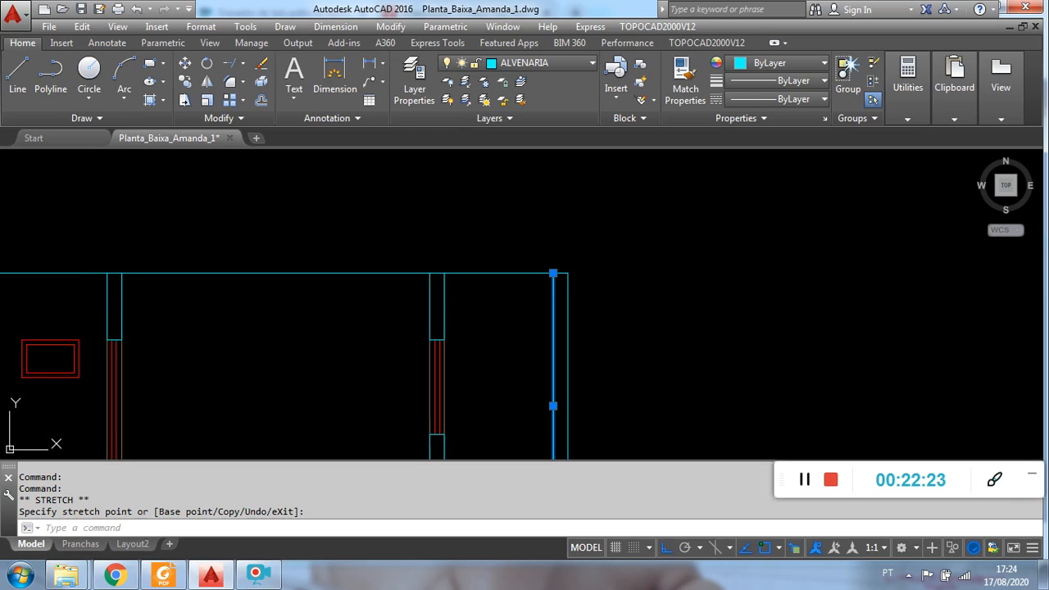
{"action": "key", "text": "Escape"}
{"action": "scroll", "coordinate": [675, 243], "scroll_direction": "down", "scroll_amount": 2}
{"action": "key", "text": "Escape"}
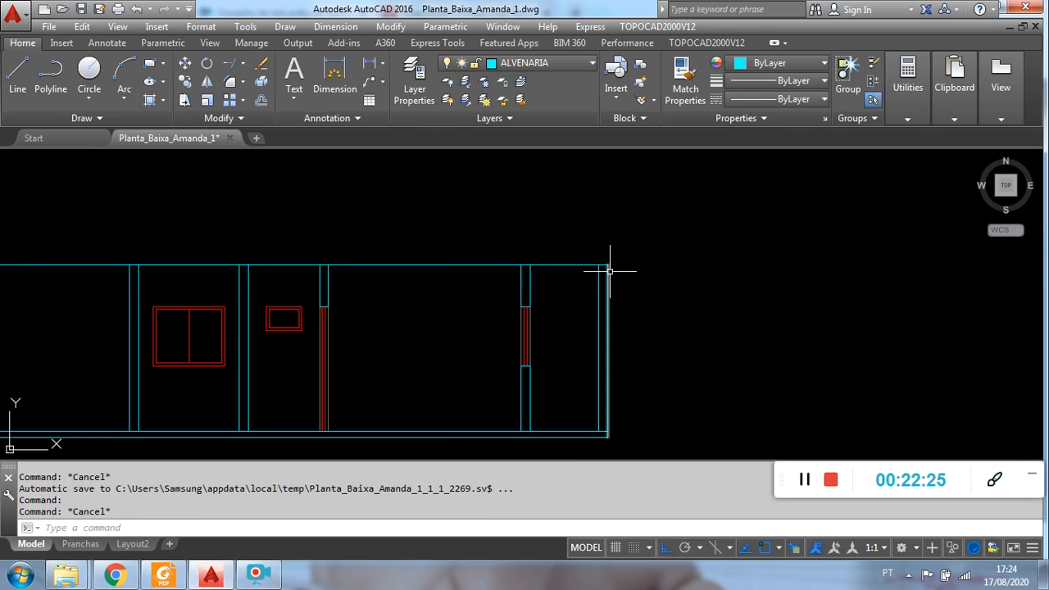
- Offset the section's top line 0.10 upward to form the slab thickness
{"action": "middle_click_drag", "start_coordinate": [609, 272], "coordinate": [758, 227]}
{"action": "middle_click_drag", "start_coordinate": [757, 293], "coordinate": [758, 250]}
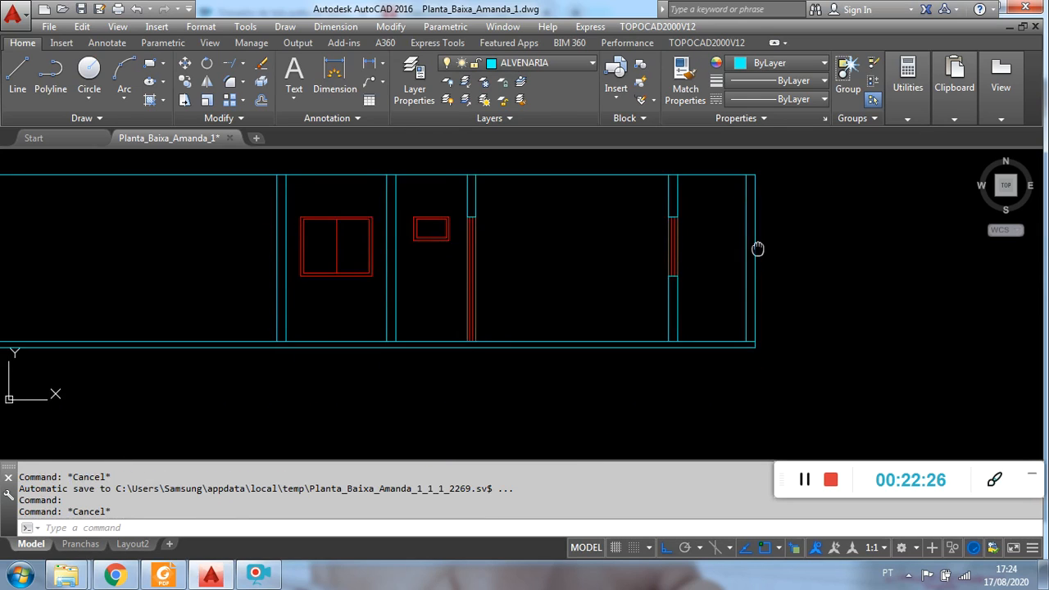
{"action": "mouse_move", "coordinate": [623, 306]}
{"action": "middle_mouse_down"}
{"action": "mouse_move", "coordinate": [700, 304]}
{"action": "mouse_move", "coordinate": [733, 344]}
{"action": "mouse_move", "coordinate": [838, 375]}
{"action": "middle_mouse_up"}
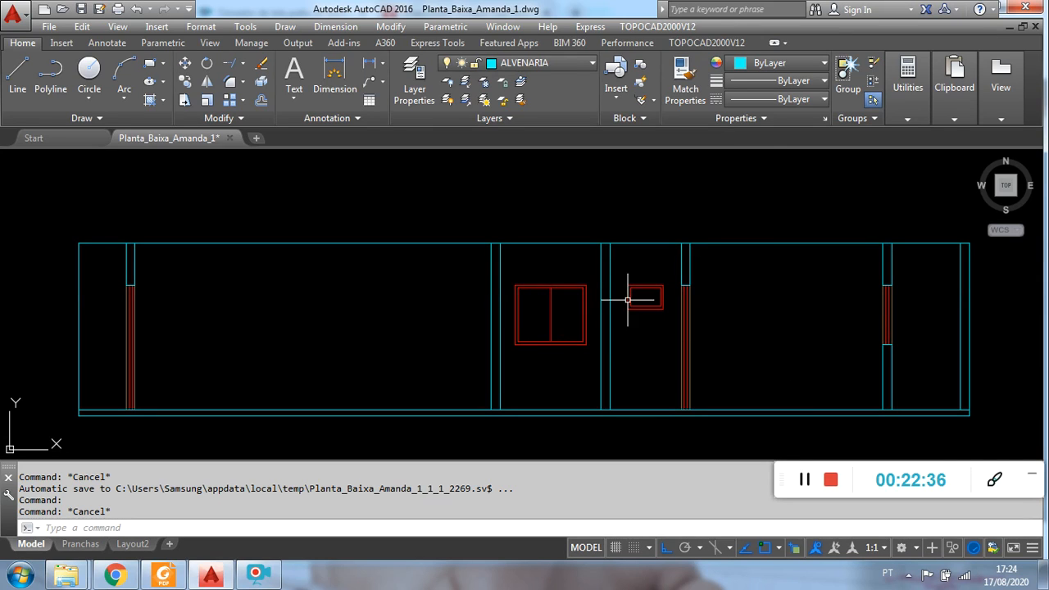
{"action": "left_click", "coordinate": [262, 100]}
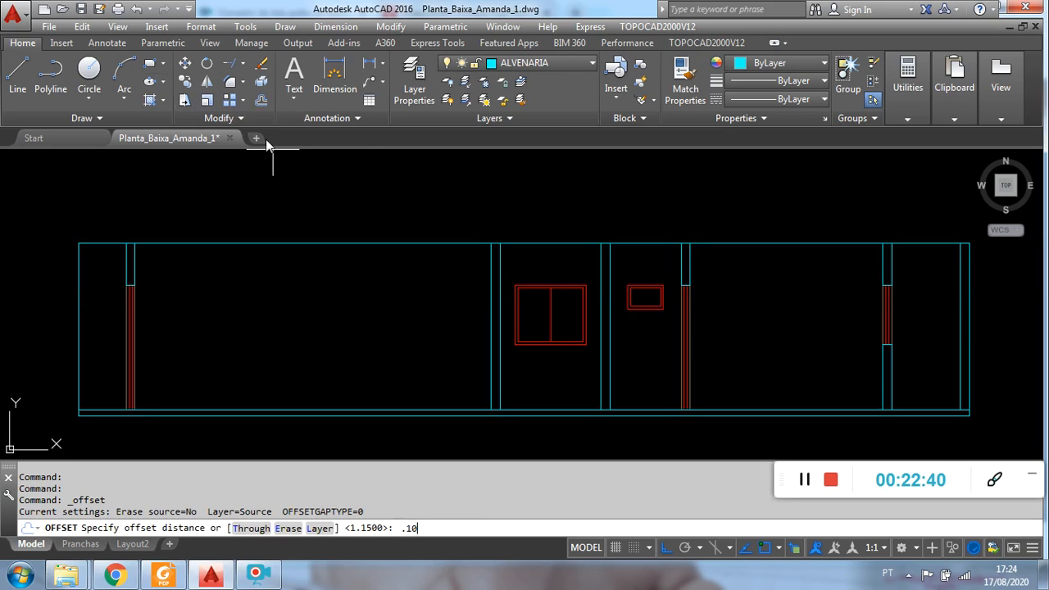
{"action": "type", "text": ".10"}
{"action": "key", "text": "Return"}
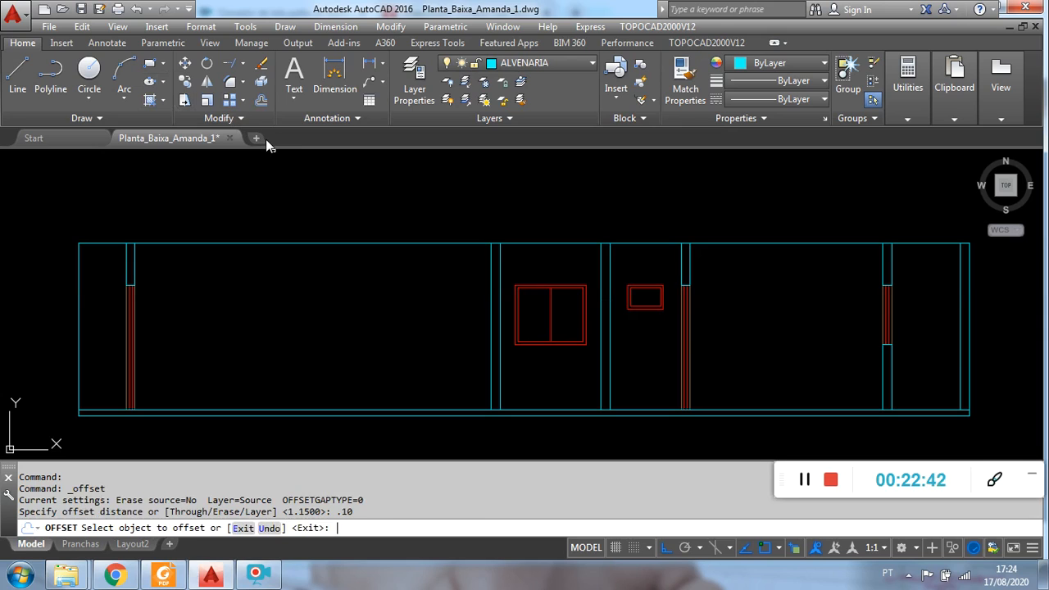
{"action": "left_click", "coordinate": [299, 242]}
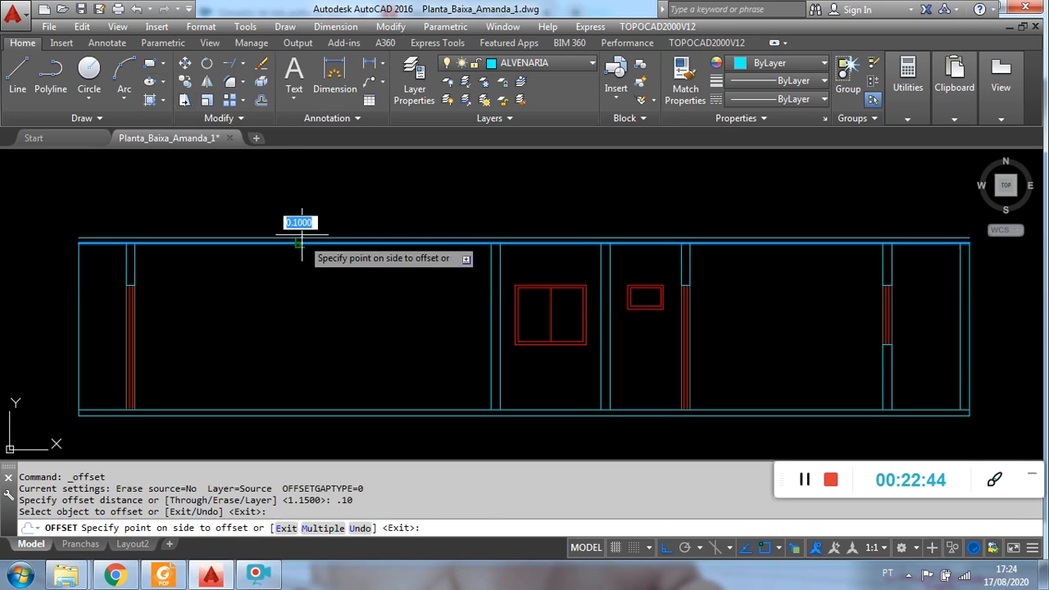
{"action": "left_click", "coordinate": [300, 223]}
{"action": "key", "text": "Escape"}
- Examine the garage front on the floor plan and the slab and beam layout on the structural plan
{"action": "middle_click_drag", "start_coordinate": [113, 204], "coordinate": [114, 205]}
{"action": "scroll", "coordinate": [114, 205], "scroll_direction": "down", "scroll_amount": 6}
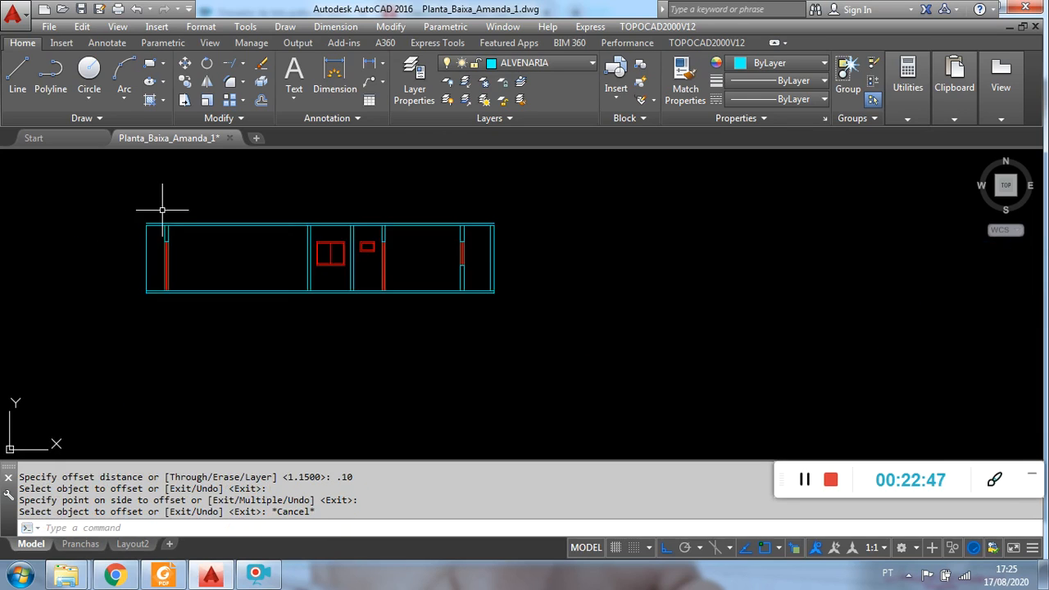
{"action": "middle_click_drag", "start_coordinate": [185, 222], "coordinate": [347, 370]}
{"action": "scroll", "coordinate": [306, 308], "scroll_direction": "up", "scroll_amount": 2}
{"action": "middle_click_drag", "start_coordinate": [307, 308], "coordinate": [306, 360]}
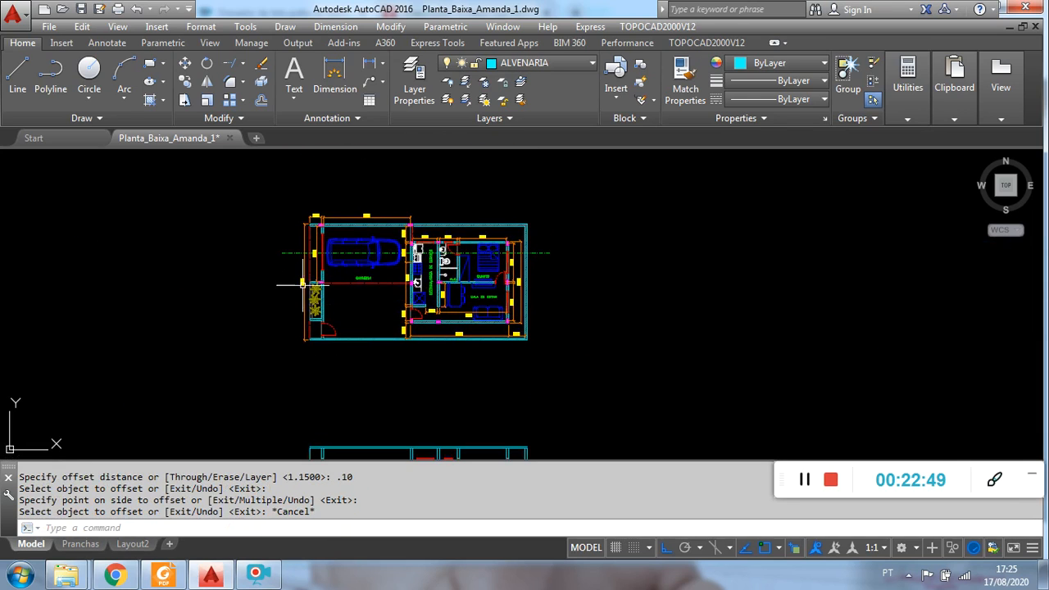
{"action": "scroll", "coordinate": [313, 230], "scroll_direction": "up", "scroll_amount": 6}
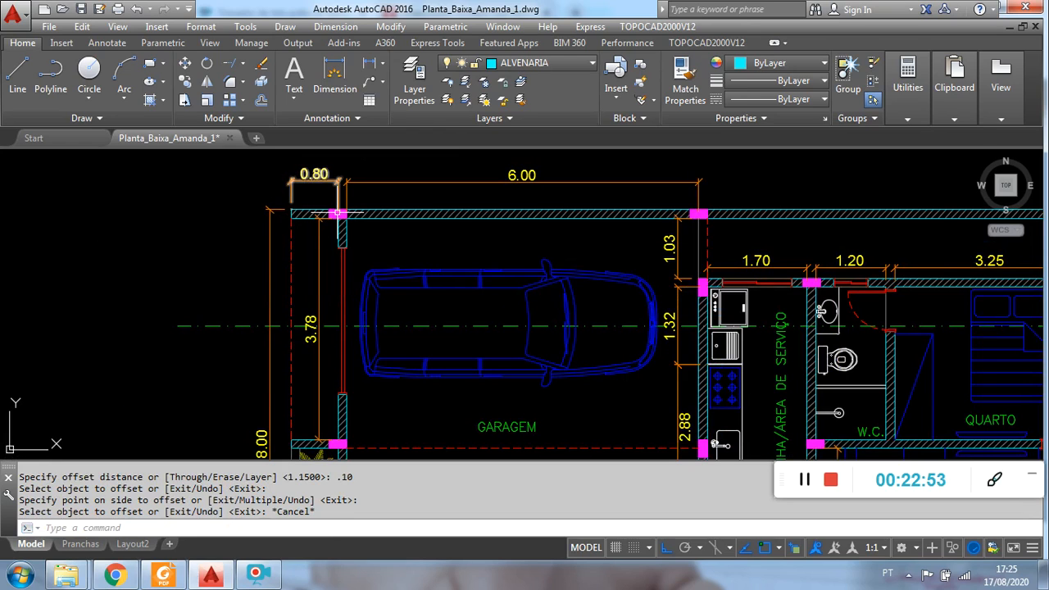
{"action": "scroll", "coordinate": [326, 219], "scroll_direction": "down", "scroll_amount": 6}
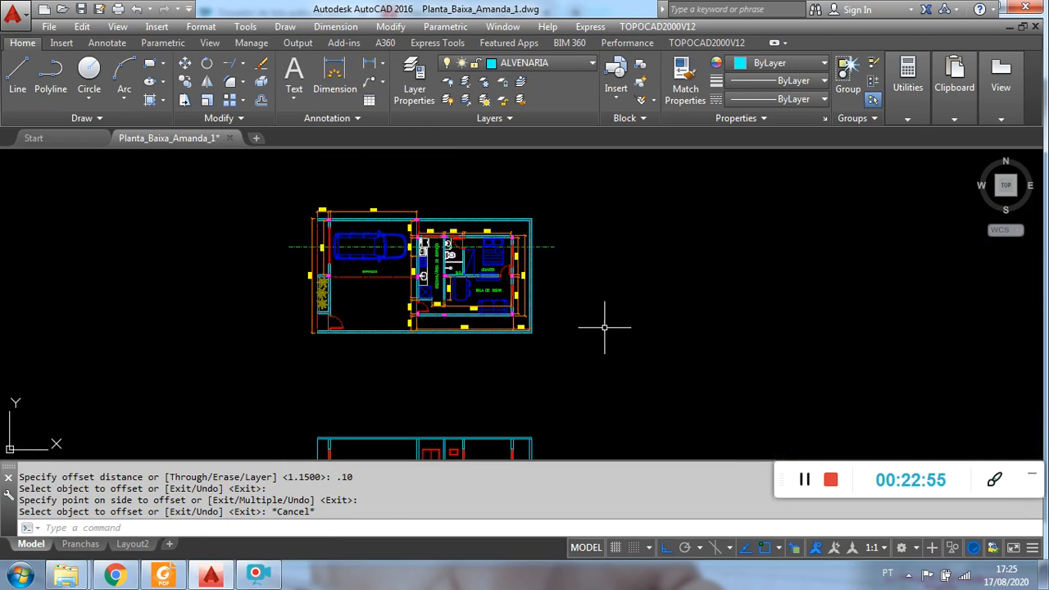
{"action": "middle_click_drag", "start_coordinate": [586, 351], "coordinate": [627, 270]}
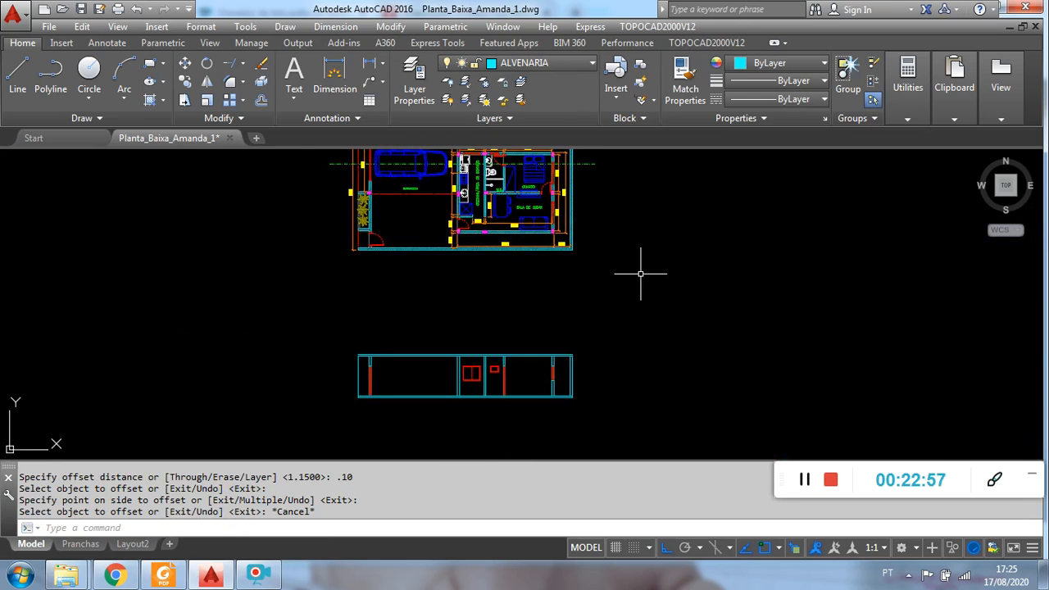
{"action": "middle_click_drag", "start_coordinate": [725, 288], "coordinate": [407, 239]}
{"action": "mouse_move", "coordinate": [640, 310]}
{"action": "middle_mouse_down"}
{"action": "mouse_move", "coordinate": [457, 279]}
{"action": "mouse_move", "coordinate": [347, 279]}
{"action": "middle_mouse_up"}
{"action": "middle_click_drag", "start_coordinate": [725, 338], "coordinate": [409, 219]}
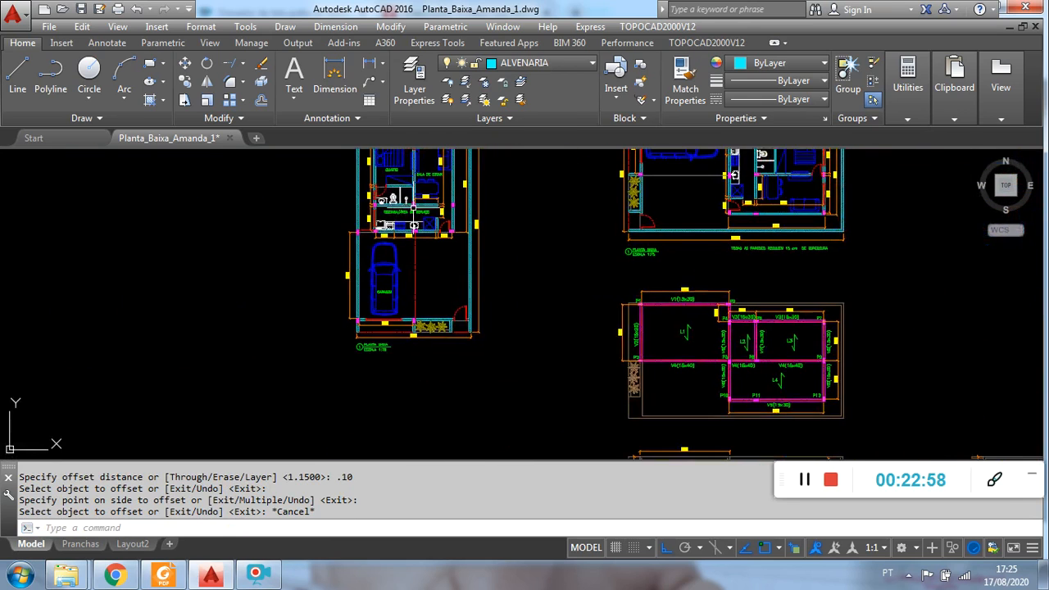
{"action": "mouse_move", "coordinate": [594, 321]}
{"action": "middle_mouse_down"}
{"action": "mouse_move", "coordinate": [583, 288]}
{"action": "mouse_move", "coordinate": [605, 264]}
{"action": "middle_mouse_up"}
{"action": "scroll", "coordinate": [665, 290], "scroll_direction": "up", "scroll_amount": 2}
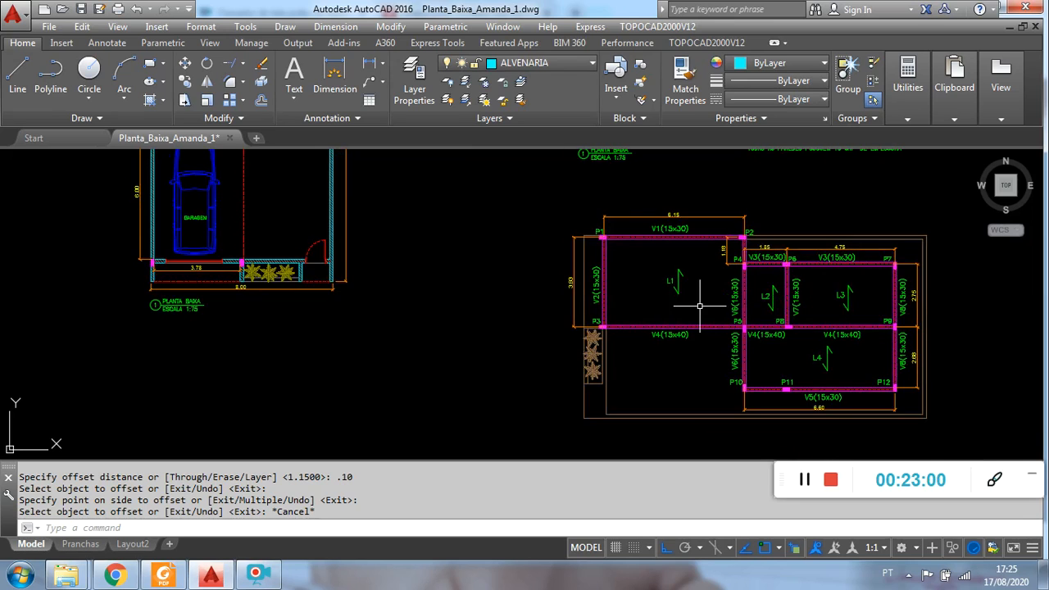
{"action": "scroll", "coordinate": [655, 292], "scroll_direction": "up", "scroll_amount": 2}
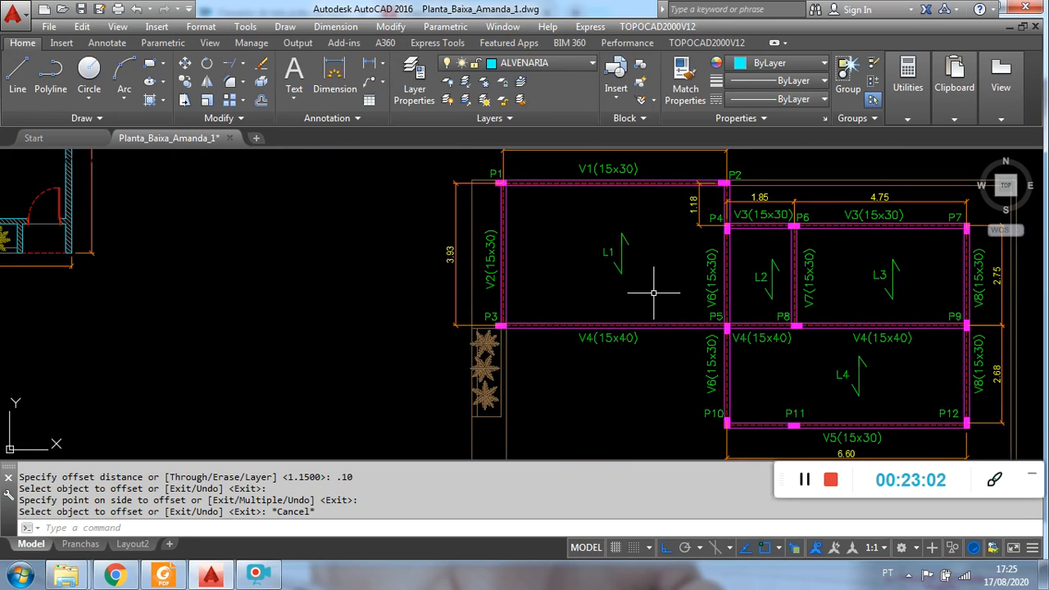
{"action": "scroll", "coordinate": [654, 292], "scroll_direction": "down", "scroll_amount": 2}
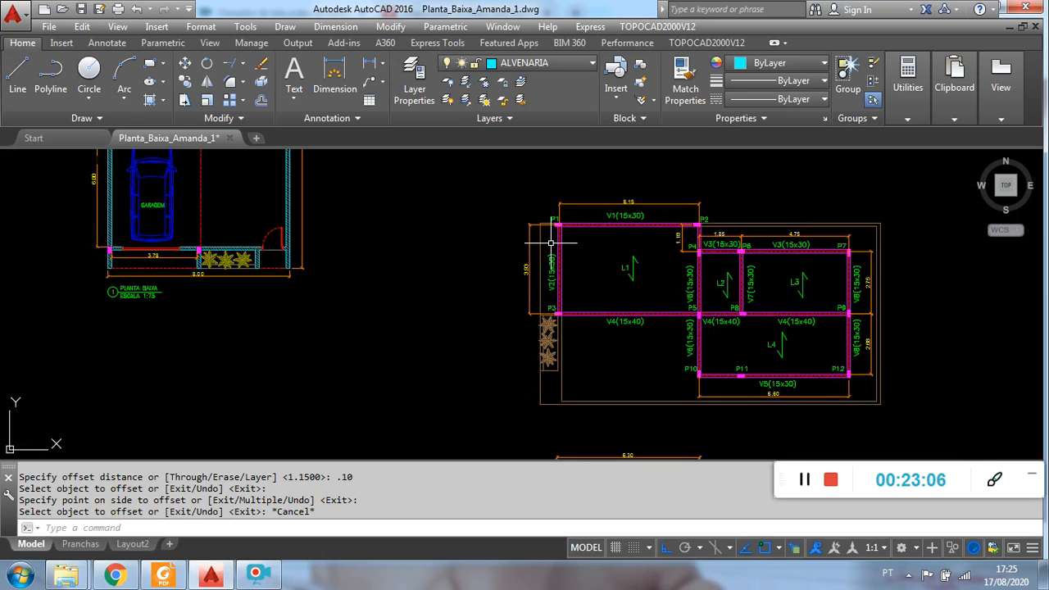
{"action": "scroll", "coordinate": [462, 237], "scroll_direction": "down", "scroll_amount": 6}
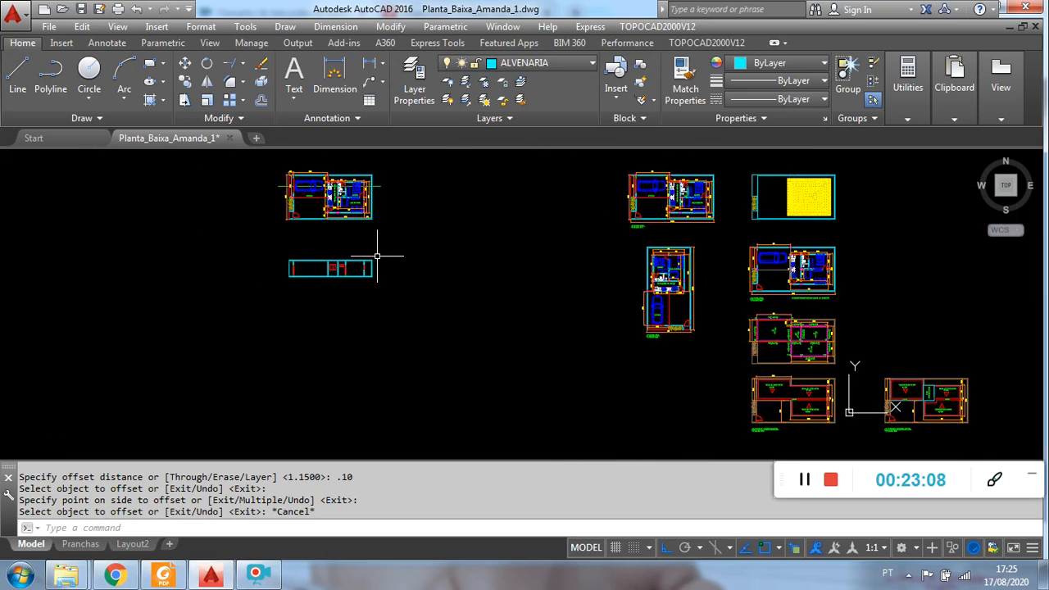
- Shorten the upper slab line by stretching its garage-side end back to just short of the garage's front wall
{"action": "middle_click_drag", "start_coordinate": [378, 256], "coordinate": [428, 279]}
{"action": "scroll", "coordinate": [428, 278], "scroll_direction": "up", "scroll_amount": 14}
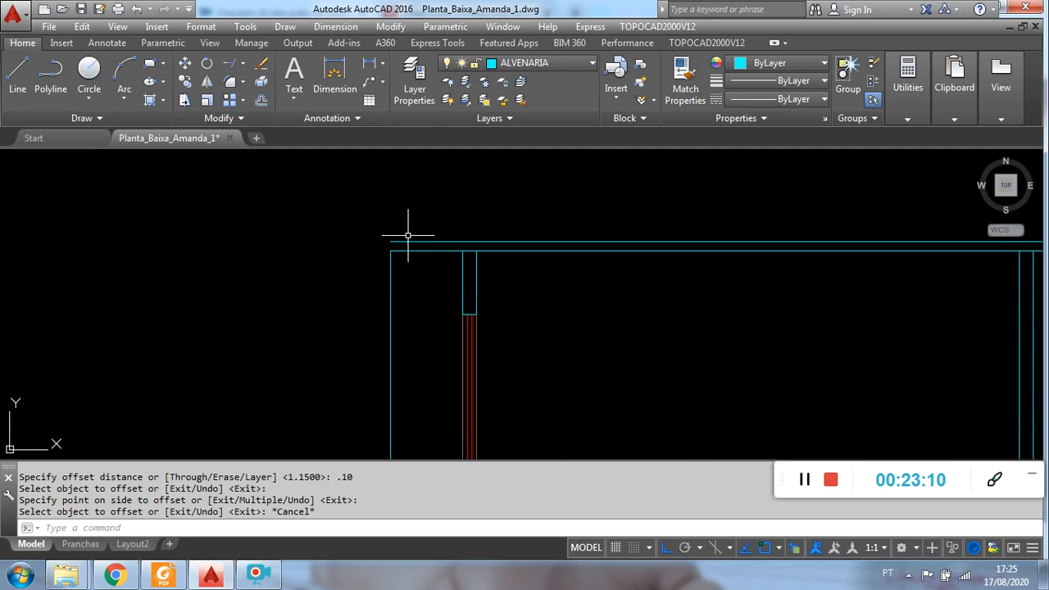
{"action": "left_click", "coordinate": [408, 241]}
{"action": "left_click", "coordinate": [390, 242]}
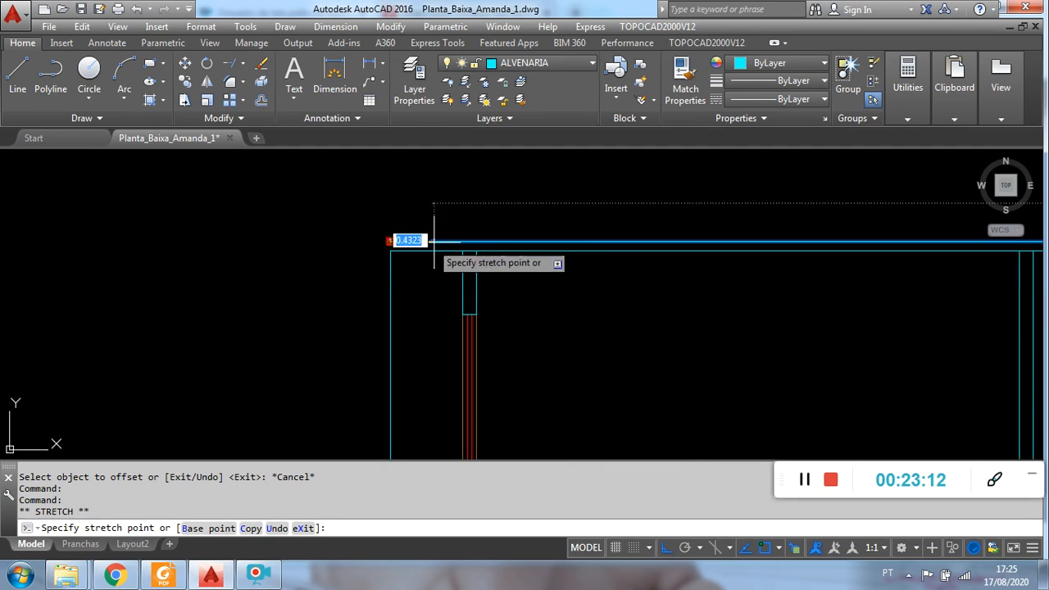
{"action": "left_click", "coordinate": [452, 242]}
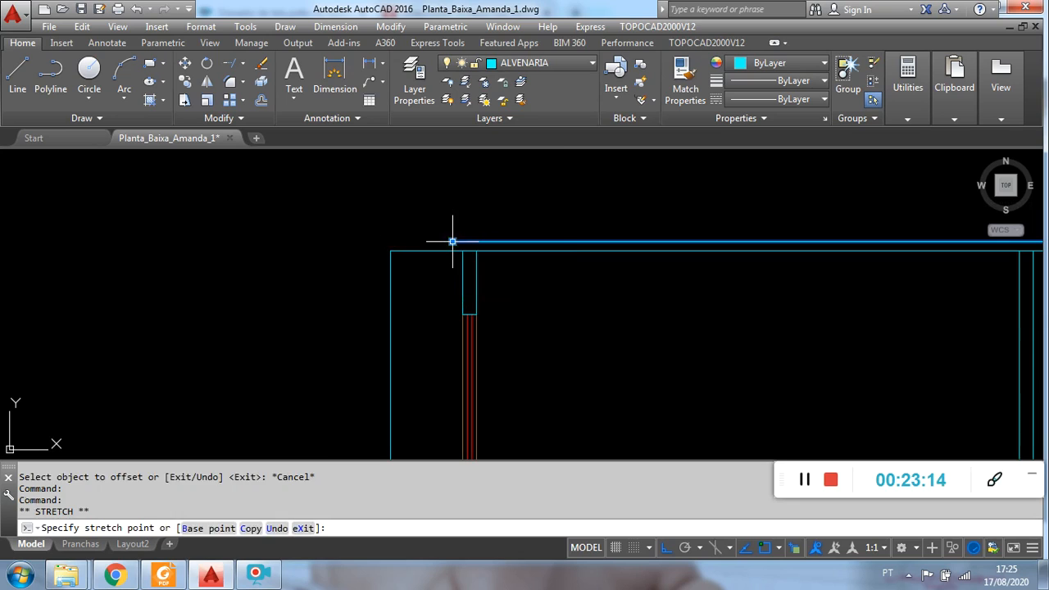
- Offset the upper slab line 0.30 downward to mark the underside of the beams
{"action": "key", "text": "Escape"}
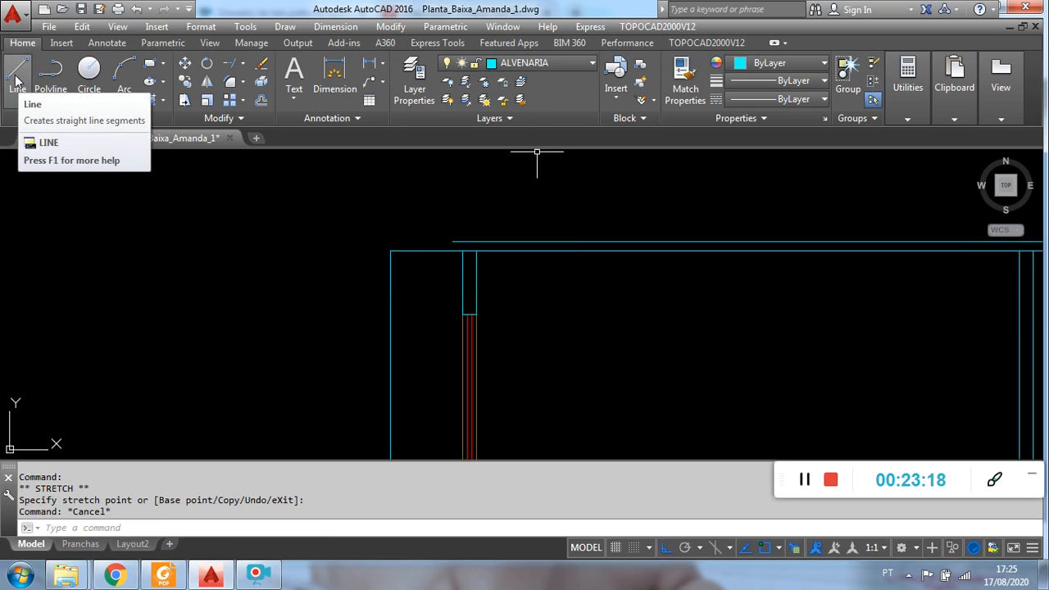
{"action": "left_click", "coordinate": [263, 100]}
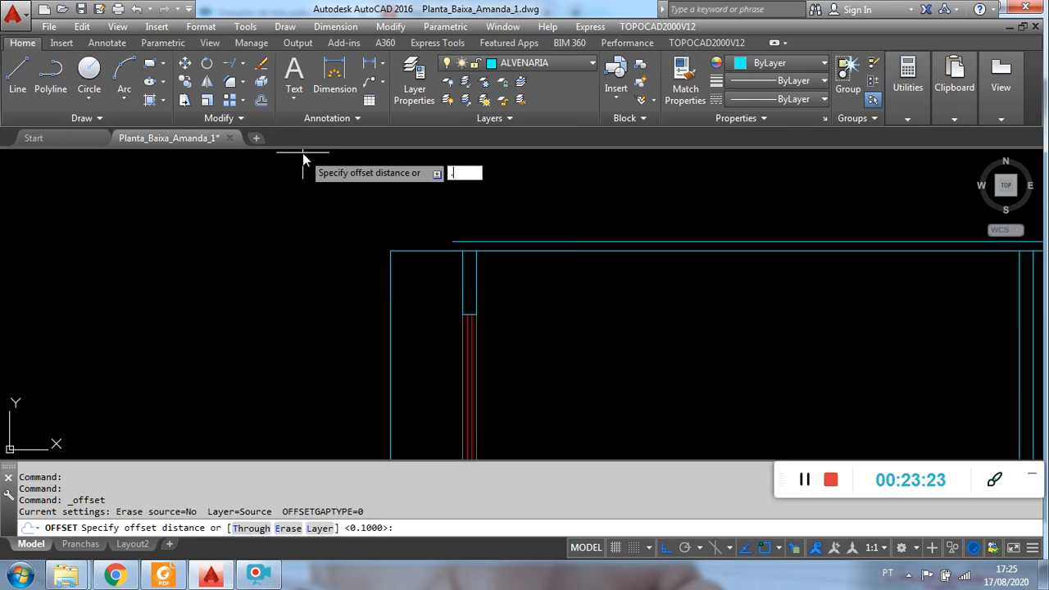
{"action": "key", "text": "Return"}
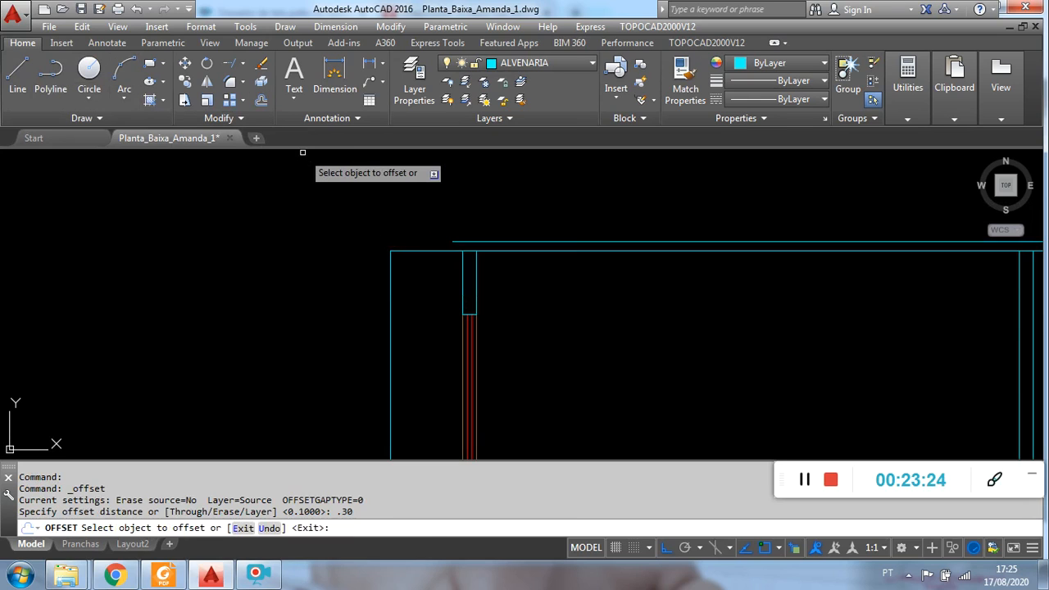
{"action": "left_click", "coordinate": [507, 242]}
{"action": "left_click", "coordinate": [508, 270]}
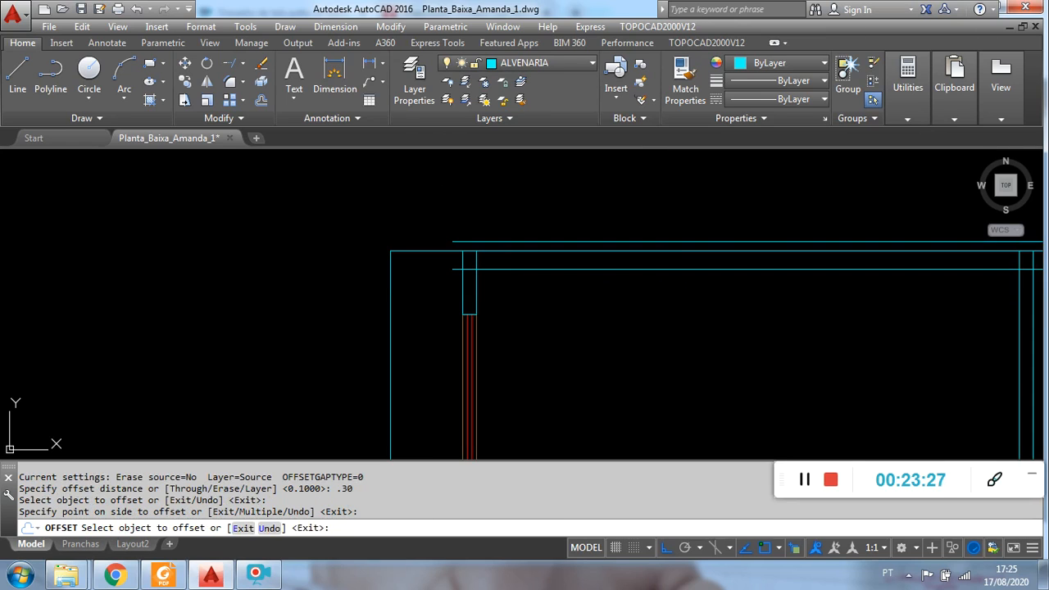
{"action": "key", "text": "Escape"}
- Stretch the garage-side end of the beam underside line back to the outer face of the garage's front wall
{"action": "scroll", "coordinate": [471, 241], "scroll_direction": "up", "scroll_amount": 4}
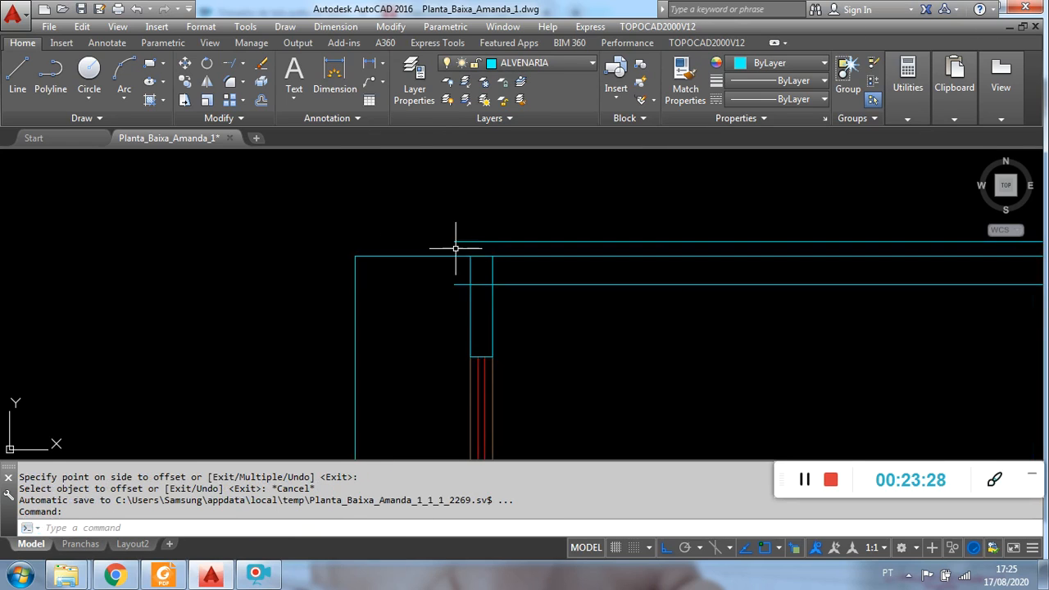
{"action": "left_click", "coordinate": [467, 292]}
{"action": "left_click", "coordinate": [451, 290]}
{"action": "left_click", "coordinate": [444, 292]}
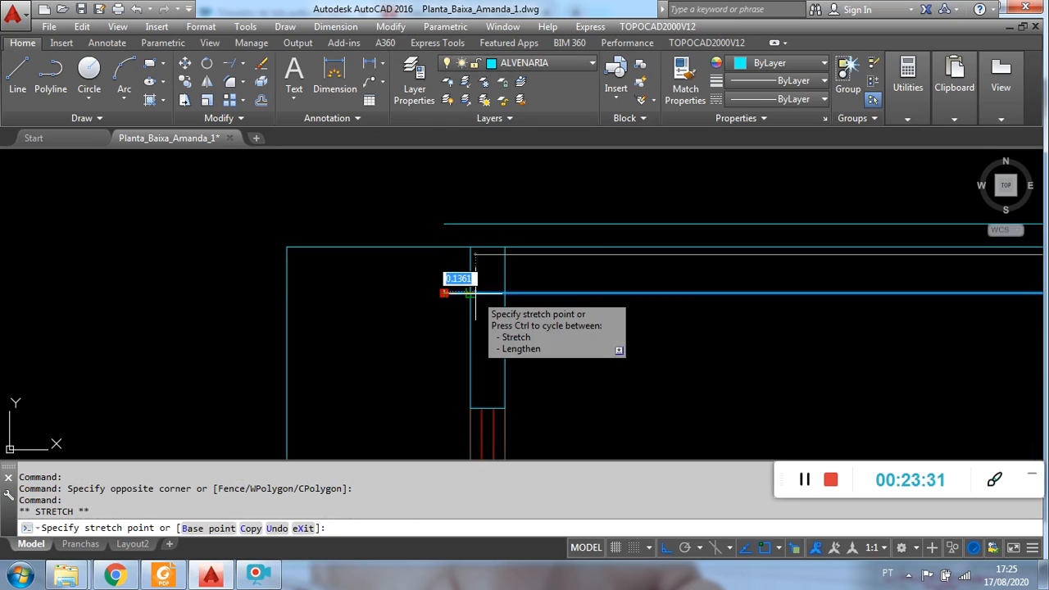
{"action": "left_click", "coordinate": [470, 292]}
{"action": "key", "text": "Escape"}
- Close the slab's front corner by stretching the front wall's outer line up to the upper slab line and that line's end back to the wall
{"action": "left_click", "coordinate": [463, 267]}
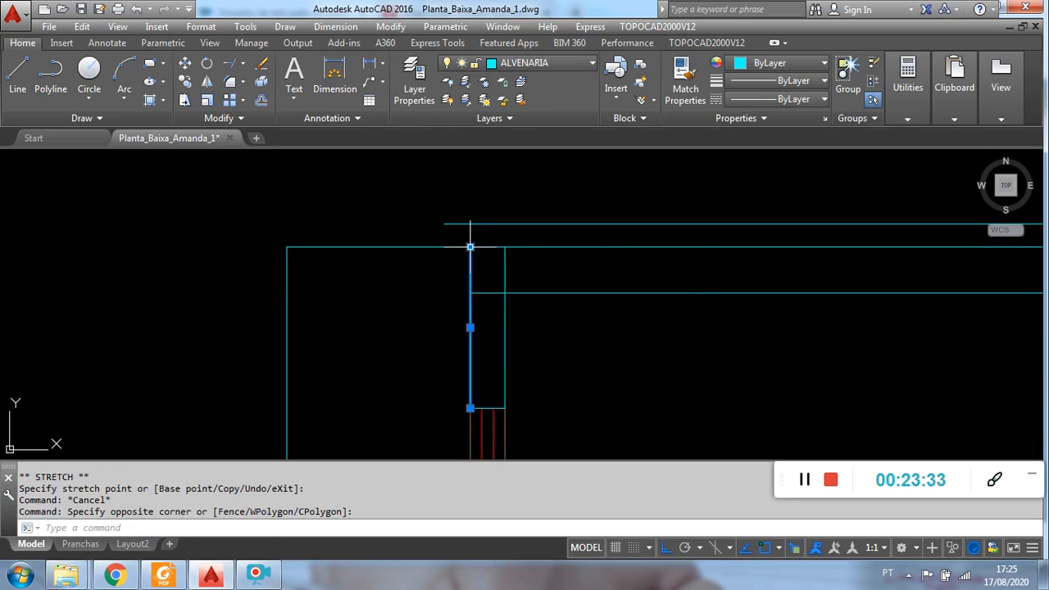
{"action": "left_click", "coordinate": [470, 247]}
{"action": "key", "text": "Escape"}
{"action": "left_click", "coordinate": [445, 227]}
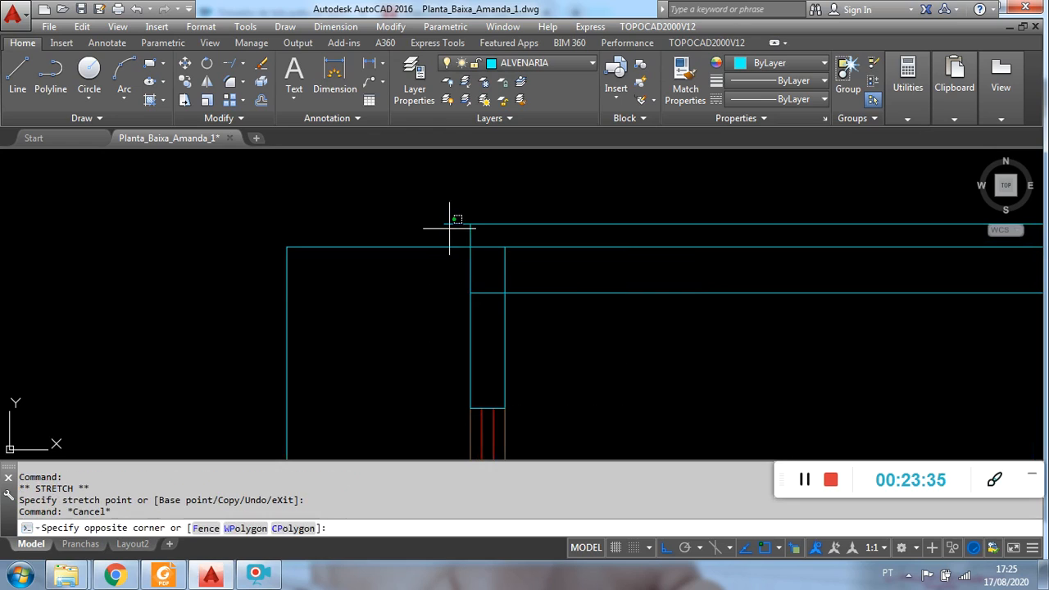
{"action": "left_click", "coordinate": [443, 223]}
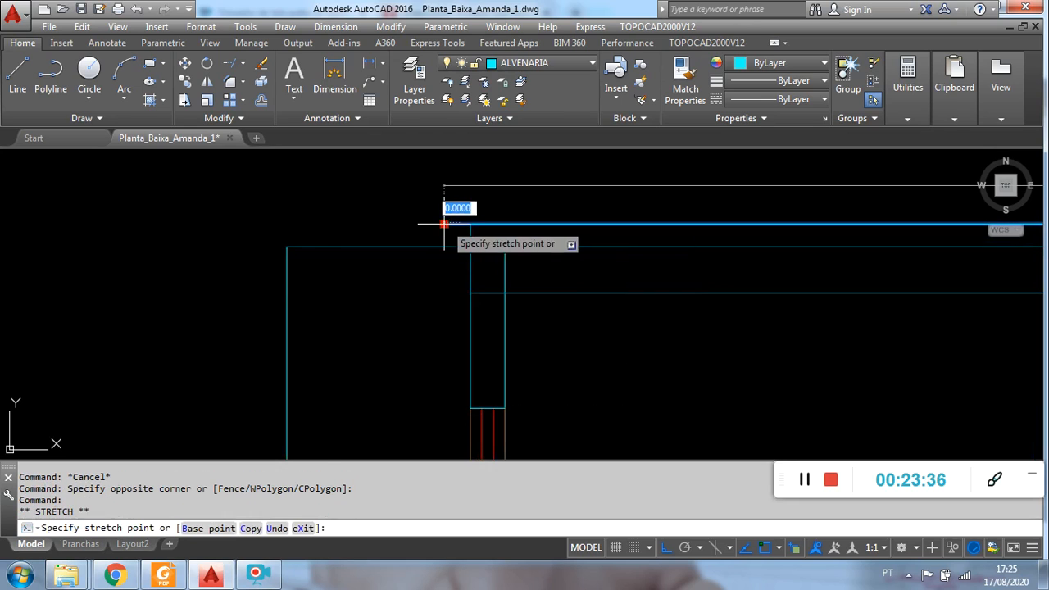
{"action": "left_click", "coordinate": [472, 223]}
{"action": "key", "text": "Escape"}
{"action": "key", "text": "Escape"}
{"action": "key", "text": "Escape"}
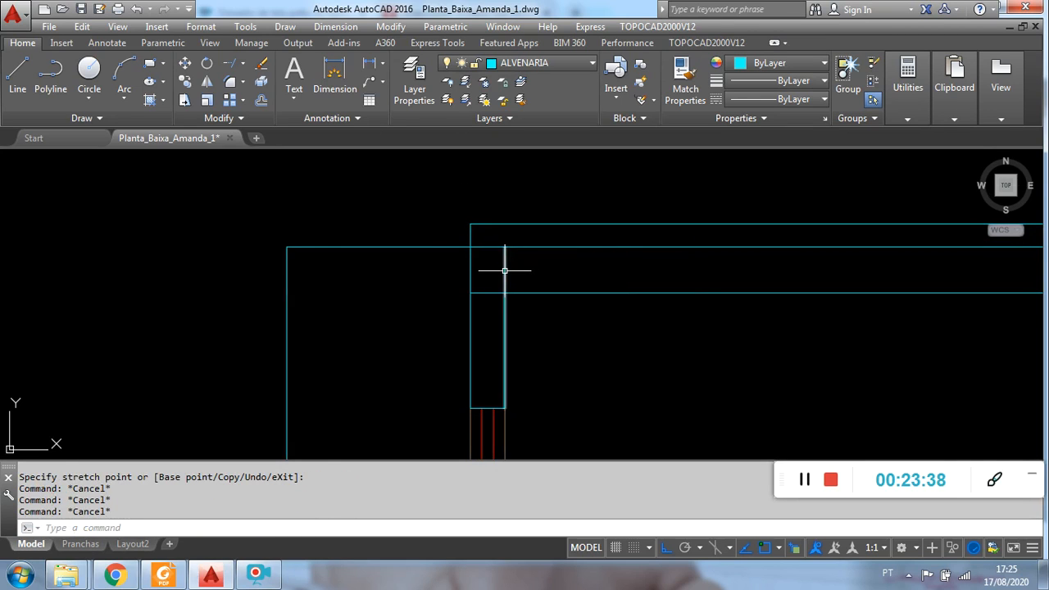
- Trim the slab underside line between the two faces of the garage's front wall
{"action": "key", "text": "Return"}
{"action": "key", "text": "Return"}
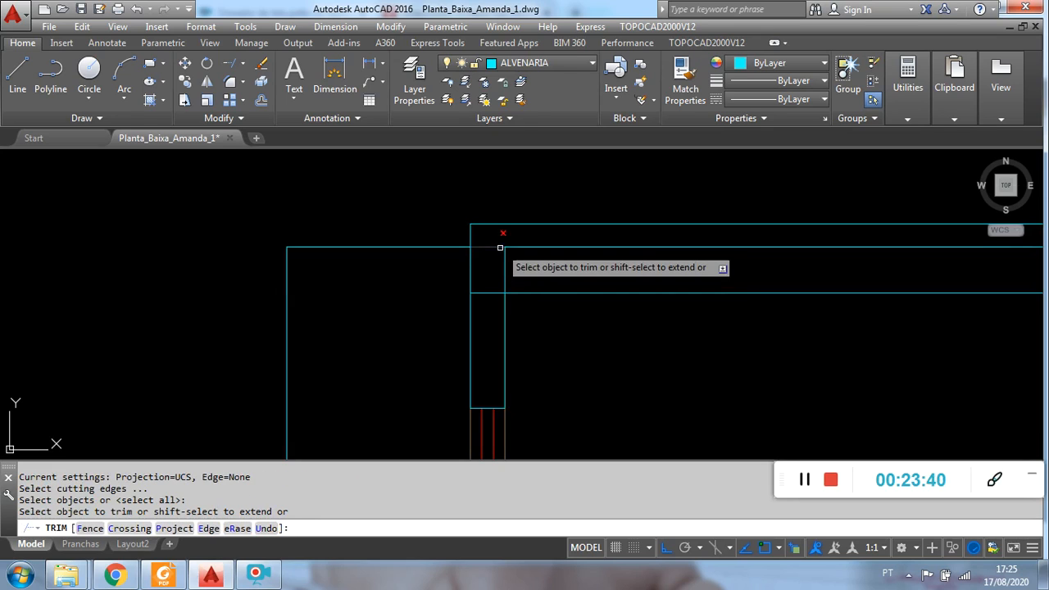
{"action": "scroll", "coordinate": [489, 246], "scroll_direction": "down", "scroll_amount": 5}
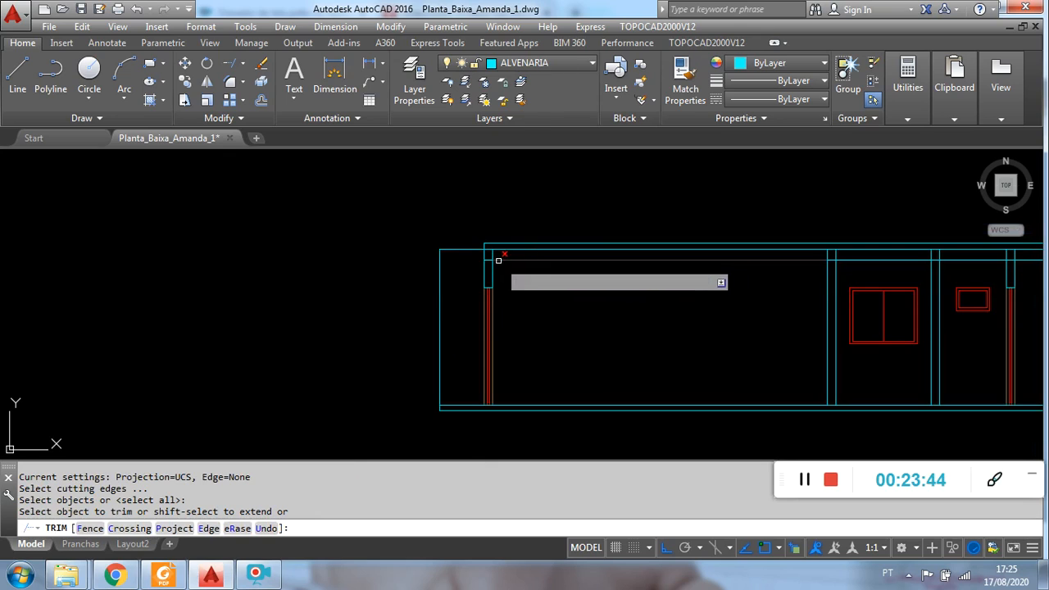
{"action": "scroll", "coordinate": [500, 253], "scroll_direction": "up", "scroll_amount": 2}
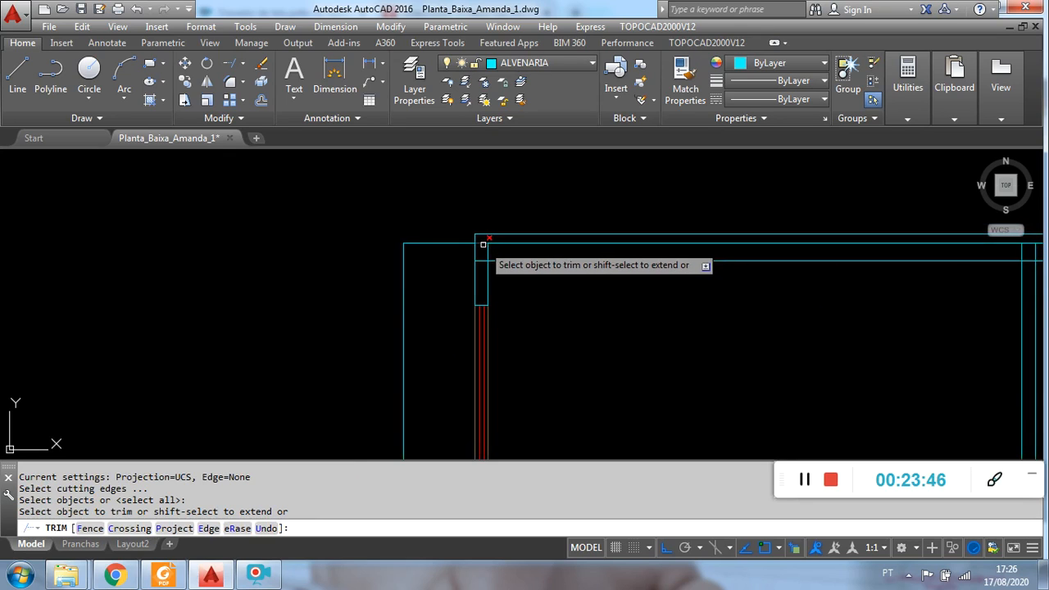
{"action": "left_click", "coordinate": [800, 482]}
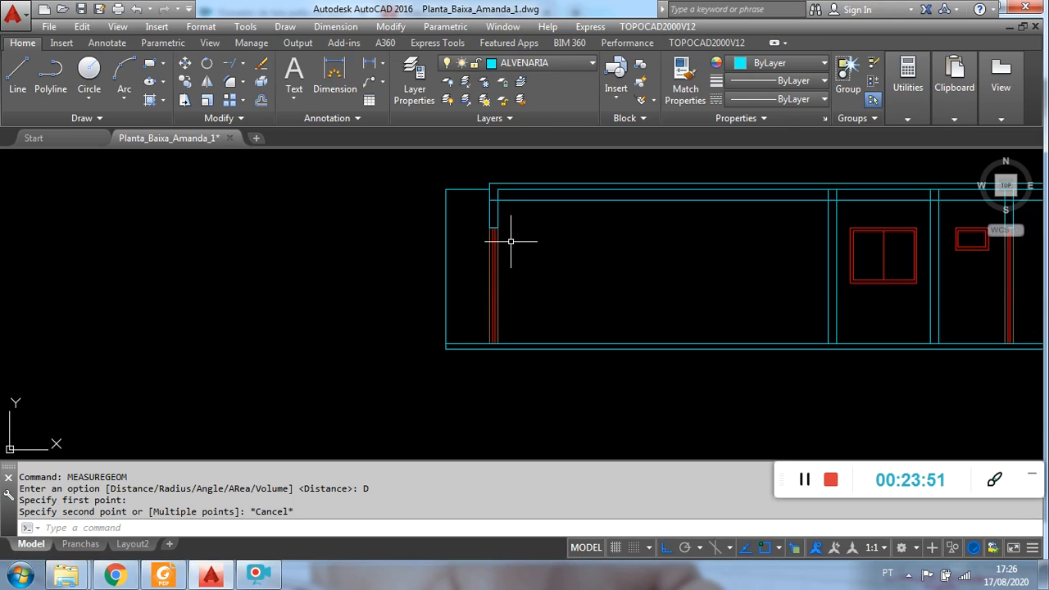
- Break the front wall's outer line at the point where the beam underside line meets it
{"action": "scroll", "coordinate": [489, 198], "scroll_direction": "up", "scroll_amount": 2}
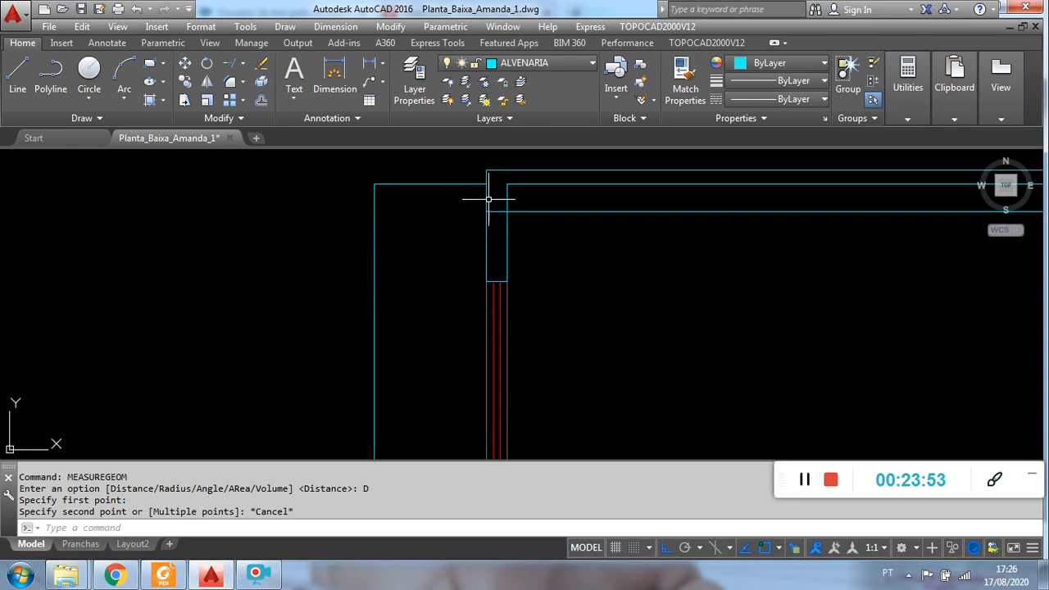
{"action": "left_click", "coordinate": [487, 198]}
{"action": "left_click", "coordinate": [212, 120]}
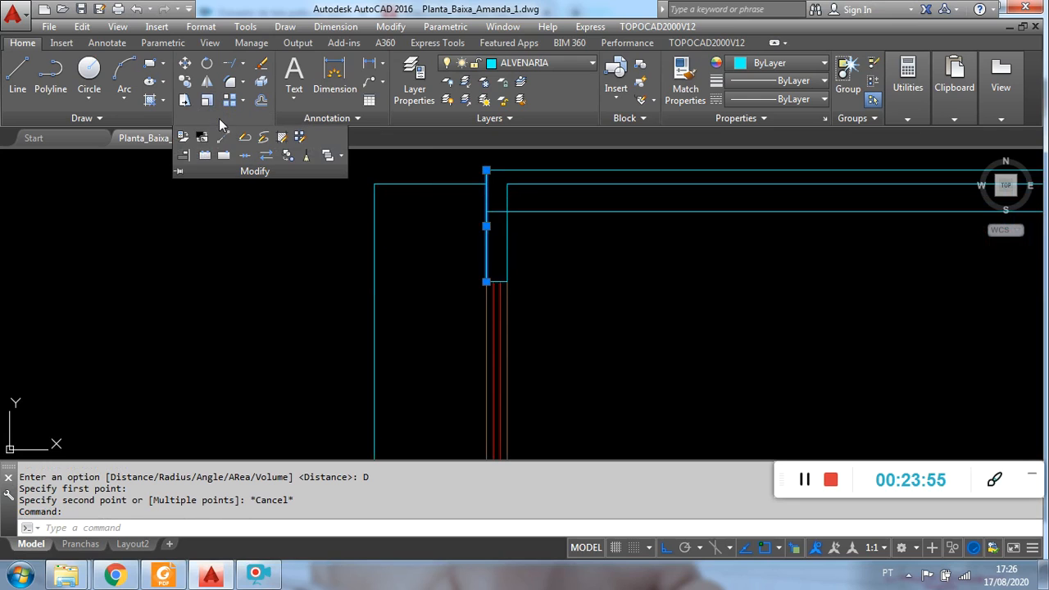
{"action": "left_click", "coordinate": [223, 160]}
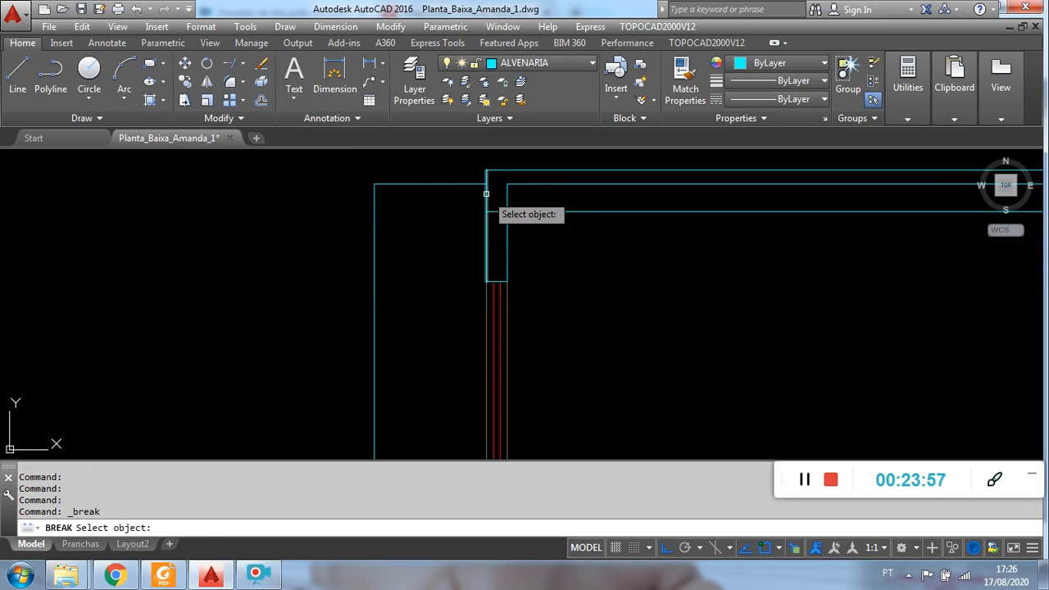
{"action": "left_click", "coordinate": [486, 211]}
{"action": "left_click", "coordinate": [486, 210]}
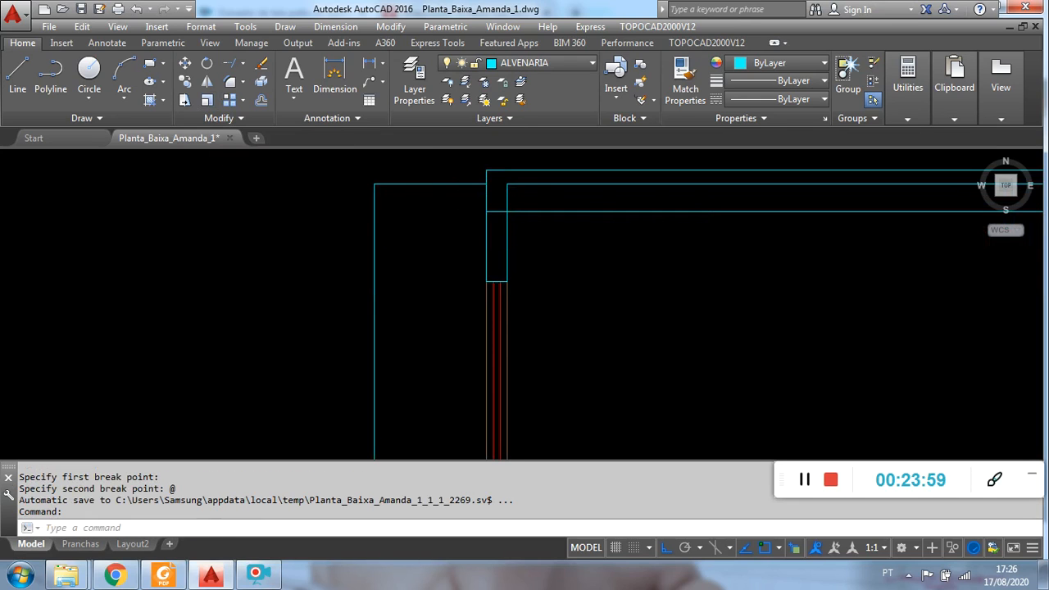
- Break the front wall's inner line near the beam underside and stretch its upper piece down to the beam line
{"action": "scroll", "coordinate": [480, 178], "scroll_direction": "up", "scroll_amount": 2}
{"action": "right_click", "coordinate": [610, 282]}
{"action": "left_click", "coordinate": [647, 281]}
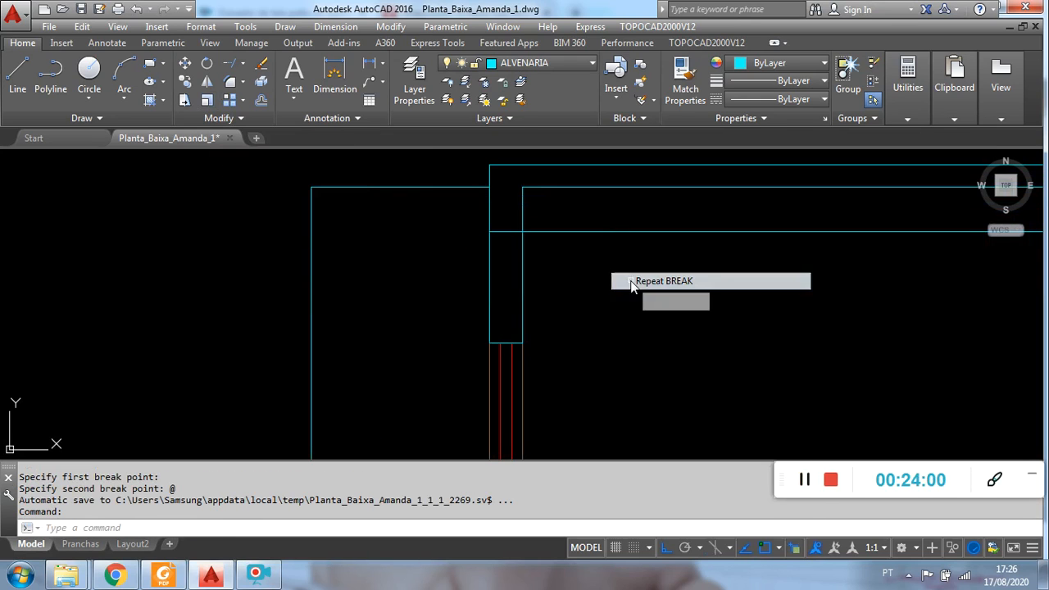
{"action": "left_click", "coordinate": [522, 219]}
{"action": "key", "text": "Escape"}
{"action": "left_click", "coordinate": [536, 216]}
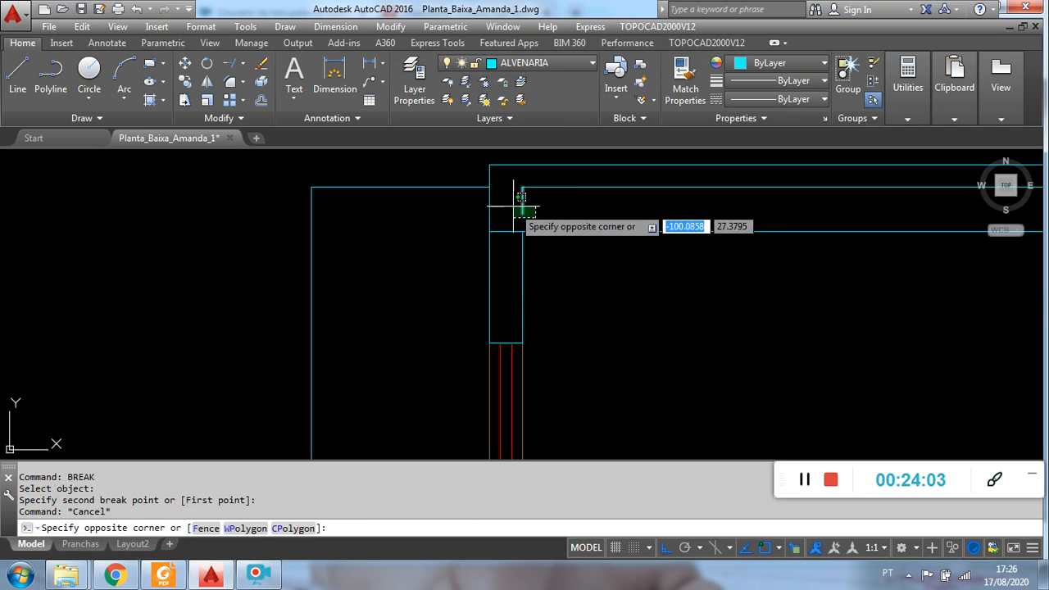
{"action": "left_click", "coordinate": [515, 202]}
{"action": "left_click", "coordinate": [522, 215]}
{"action": "left_click", "coordinate": [523, 231]}
{"action": "key", "text": "Escape"}
- Trim the beam underside line across the open garage span
{"action": "scroll", "coordinate": [547, 229], "scroll_direction": "down", "scroll_amount": 6}
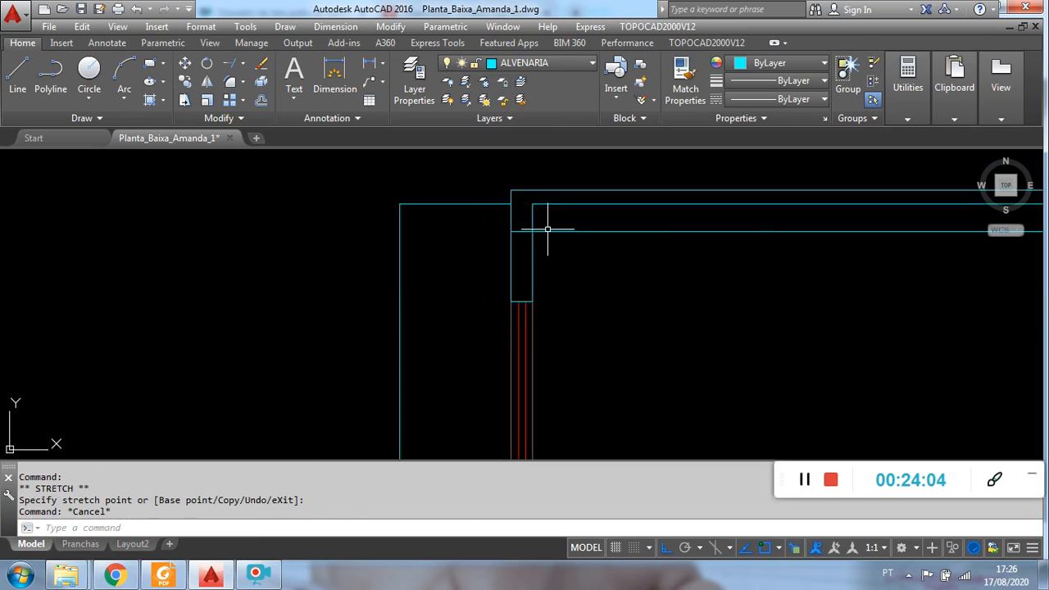
{"action": "middle_click_drag", "start_coordinate": [639, 237], "coordinate": [535, 249]}
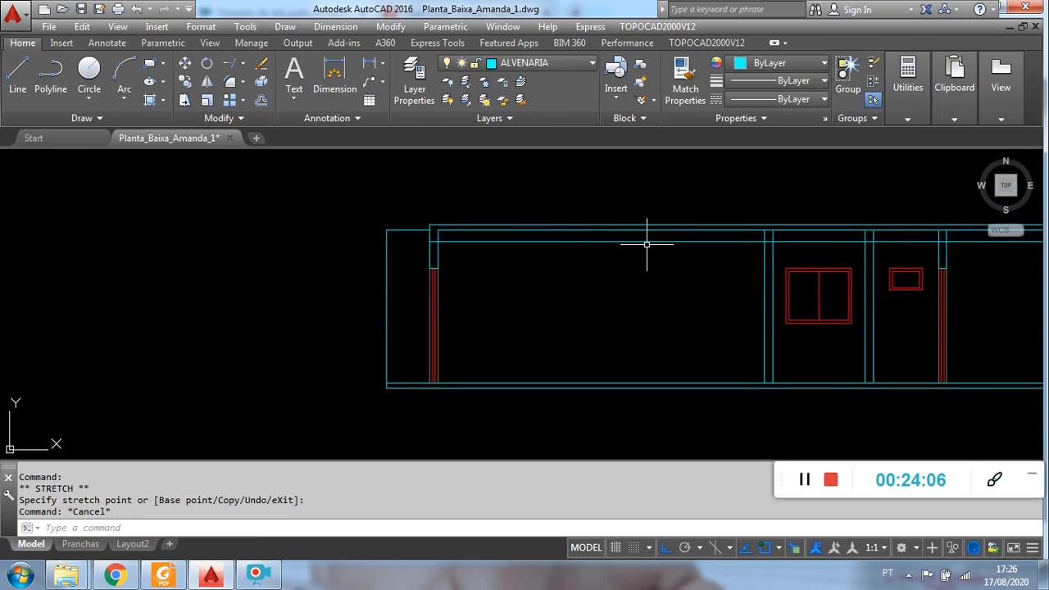
{"action": "key", "text": "Return"}
{"action": "key", "text": "Return"}
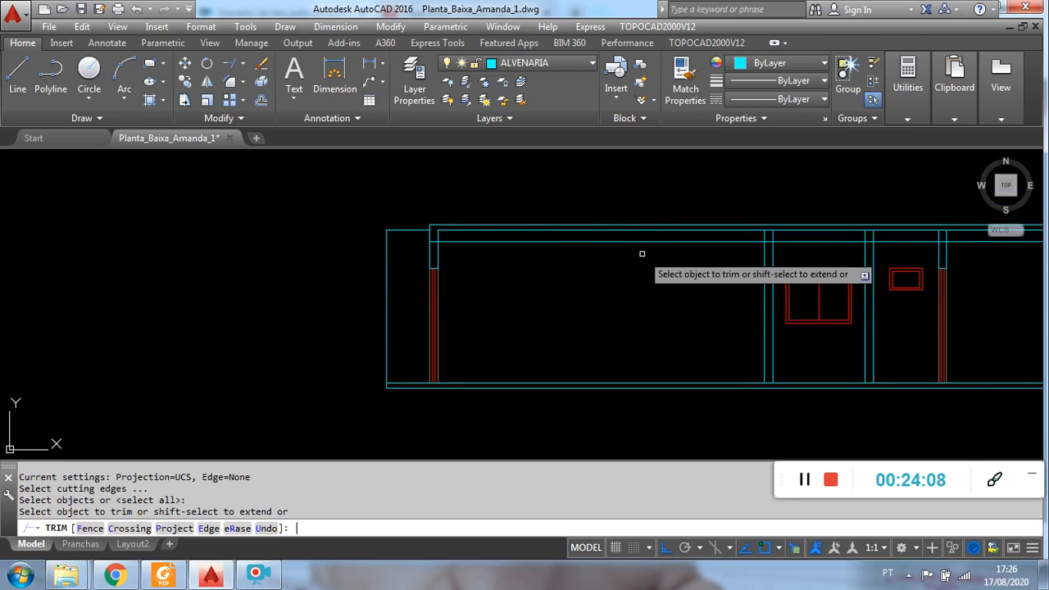
{"action": "left_click", "coordinate": [635, 254]}
{"action": "left_click", "coordinate": [614, 237]}
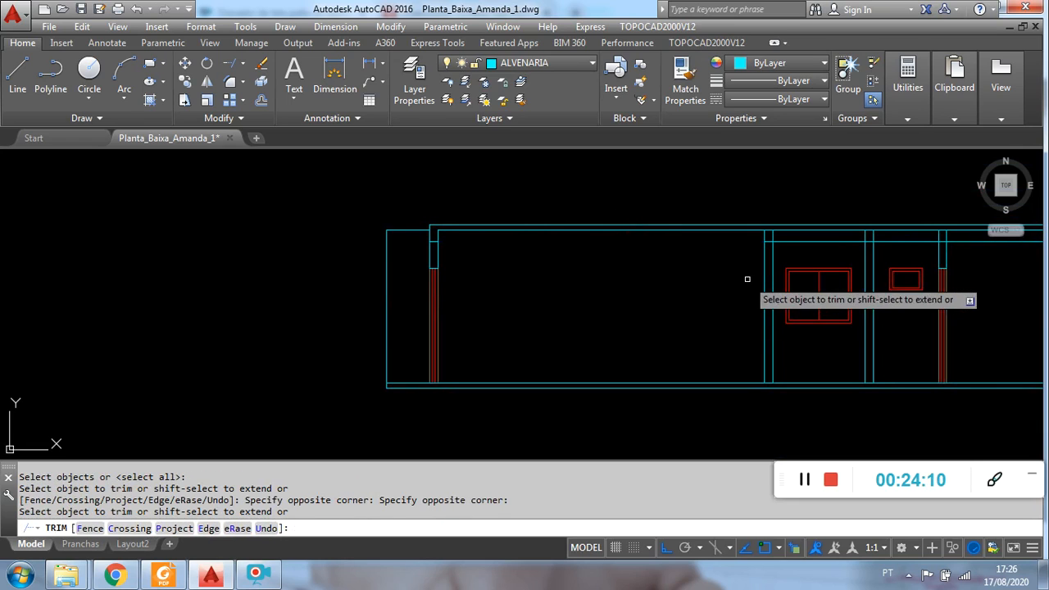
- Trim the slab underside line between the faces of the wall separating the garage from the kitchen
{"action": "middle_click_drag", "start_coordinate": [744, 276], "coordinate": [676, 292]}
{"action": "scroll", "coordinate": [669, 254], "scroll_direction": "up", "scroll_amount": 5}
{"action": "left_click", "coordinate": [647, 230]}
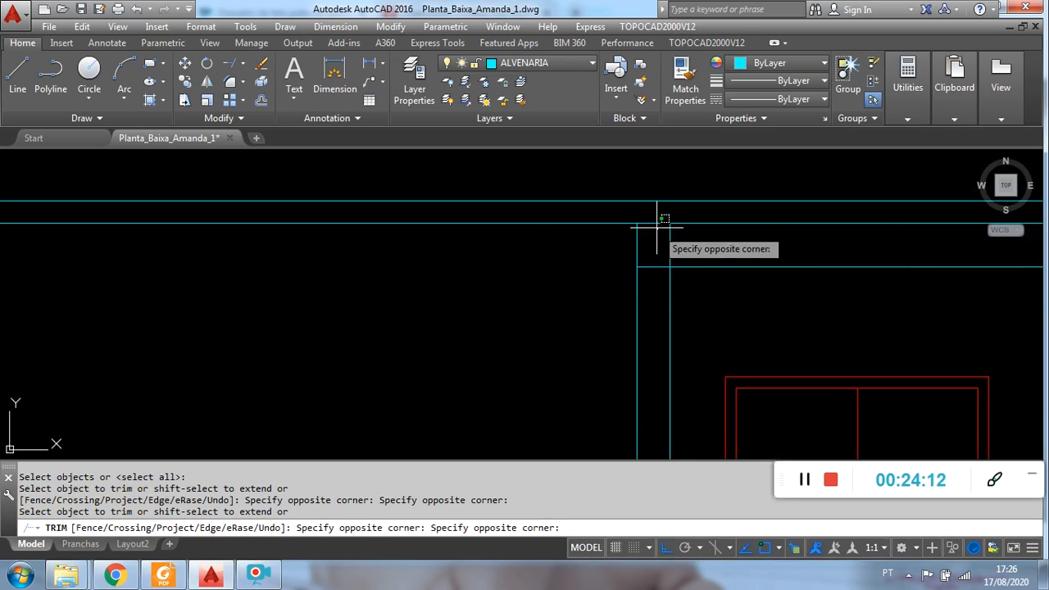
{"action": "left_click", "coordinate": [649, 217]}
{"action": "scroll", "coordinate": [649, 217], "scroll_direction": "down", "scroll_amount": 4}
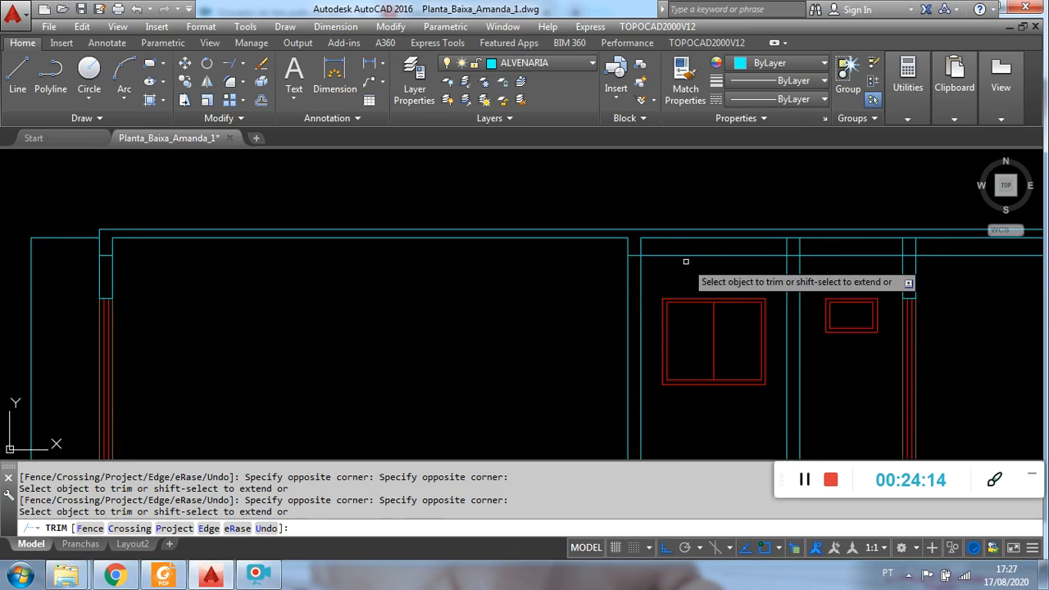
- Trim the beam underside line across the kitchen and bathroom spans, keeping it only inside the walls
{"action": "left_click", "coordinate": [699, 256]}
{"action": "left_click", "coordinate": [701, 257]}
{"action": "scroll", "coordinate": [712, 266], "scroll_direction": "down", "scroll_amount": 5}
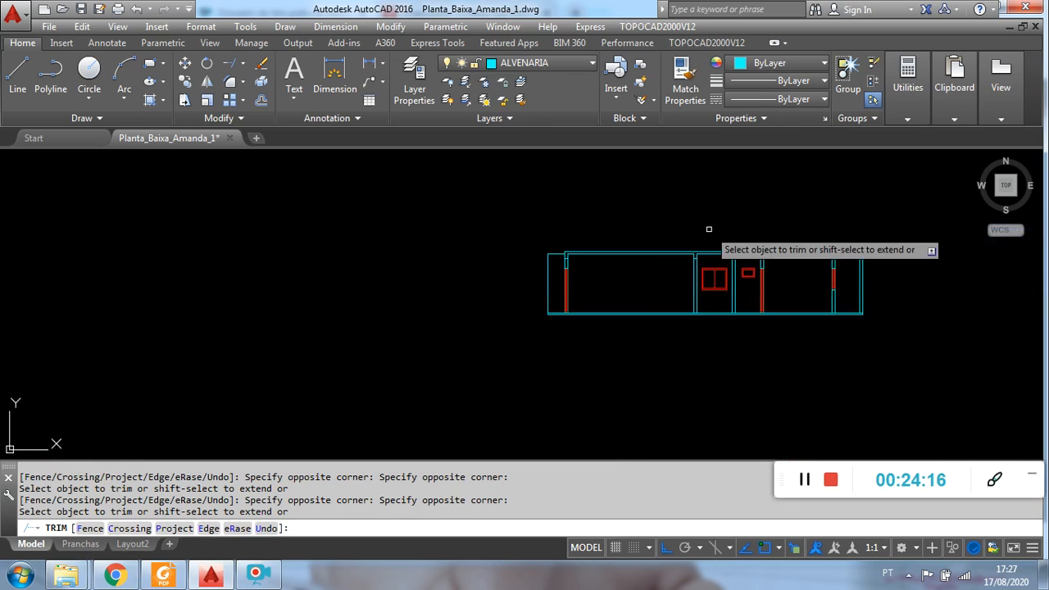
{"action": "middle_click_drag", "start_coordinate": [710, 227], "coordinate": [702, 354]}
{"action": "scroll", "coordinate": [693, 259], "scroll_direction": "down", "scroll_amount": 2}
{"action": "middle_click_drag", "start_coordinate": [692, 276], "coordinate": [690, 298]}
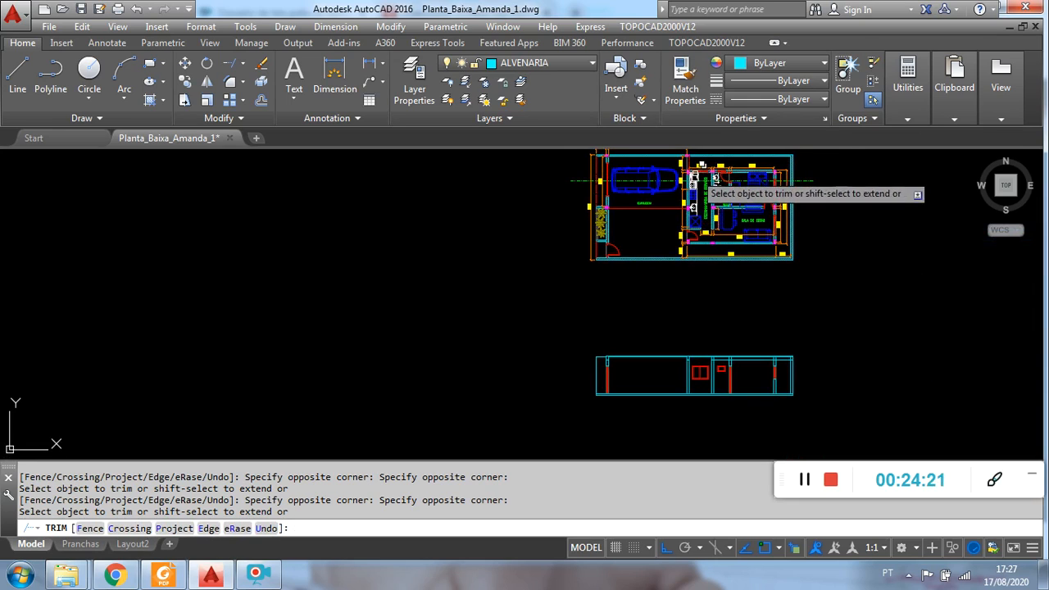
{"action": "scroll", "coordinate": [711, 376], "scroll_direction": "up", "scroll_amount": 5}
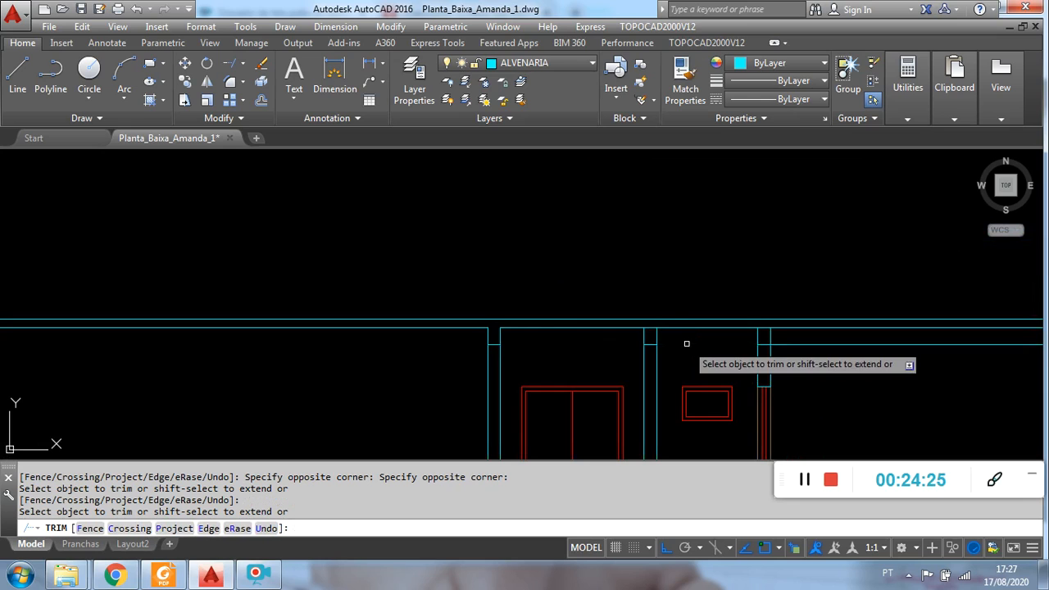
- Examine the room layout on the floor plan and the positions and sizes of the beams on the structural plan
{"action": "scroll", "coordinate": [696, 342], "scroll_direction": "down", "scroll_amount": 6}
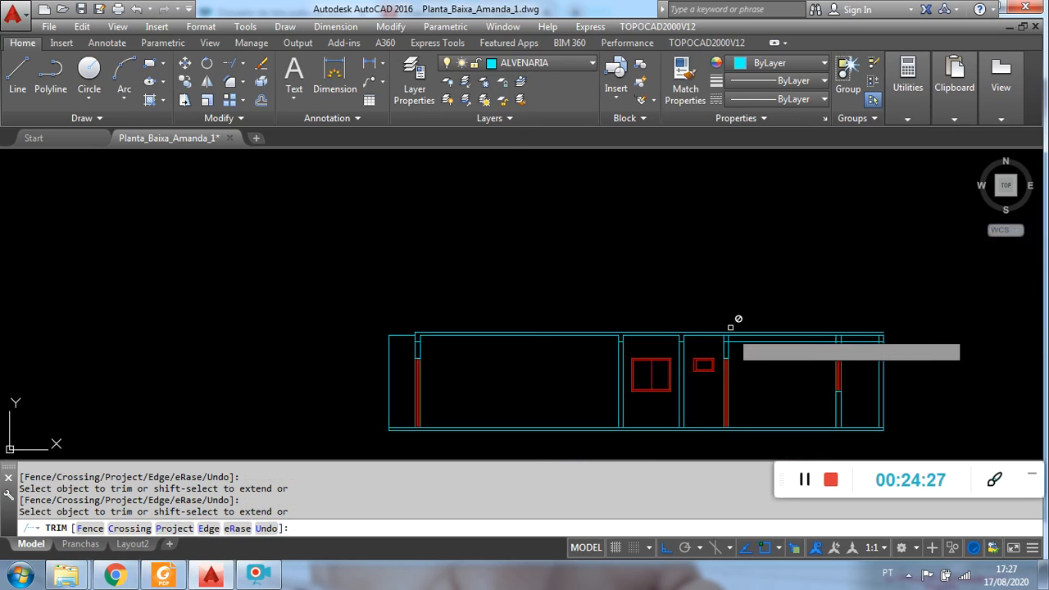
{"action": "middle_click_drag", "start_coordinate": [735, 257], "coordinate": [677, 382]}
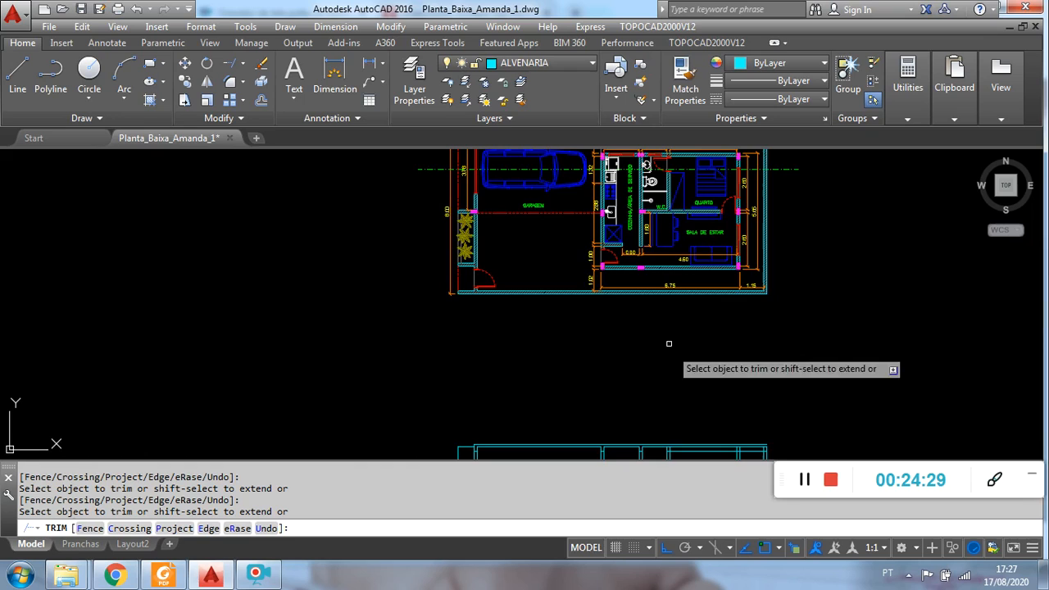
{"action": "middle_click_drag", "start_coordinate": [650, 315], "coordinate": [651, 358]}
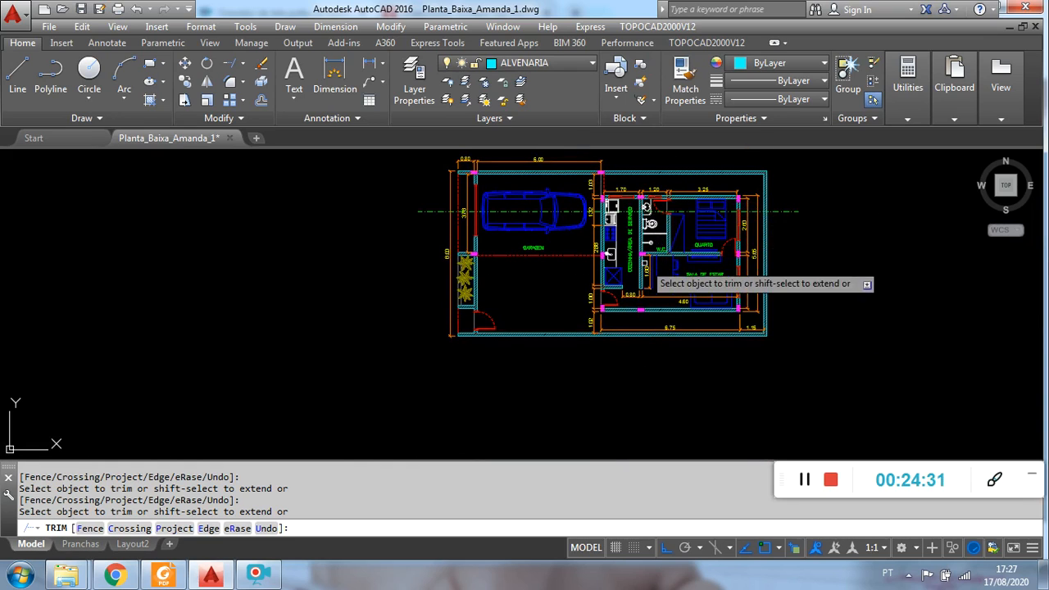
{"action": "scroll", "coordinate": [656, 262], "scroll_direction": "down", "scroll_amount": 1}
{"action": "middle_click_drag", "start_coordinate": [794, 305], "coordinate": [461, 245]}
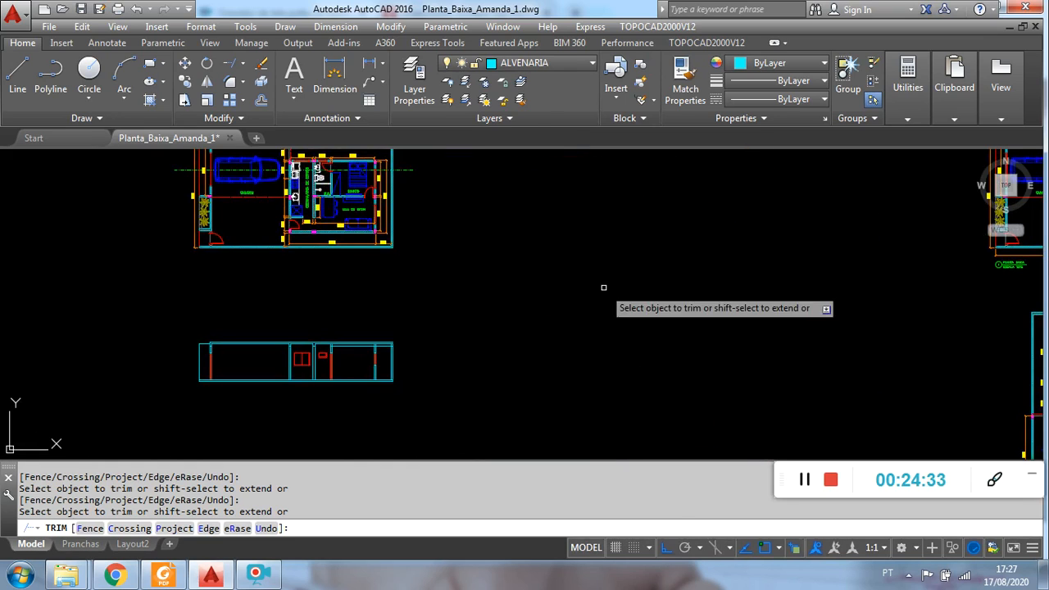
{"action": "scroll", "coordinate": [718, 328], "scroll_direction": "down", "scroll_amount": 3}
{"action": "scroll", "coordinate": [897, 385], "scroll_direction": "up", "scroll_amount": 10}
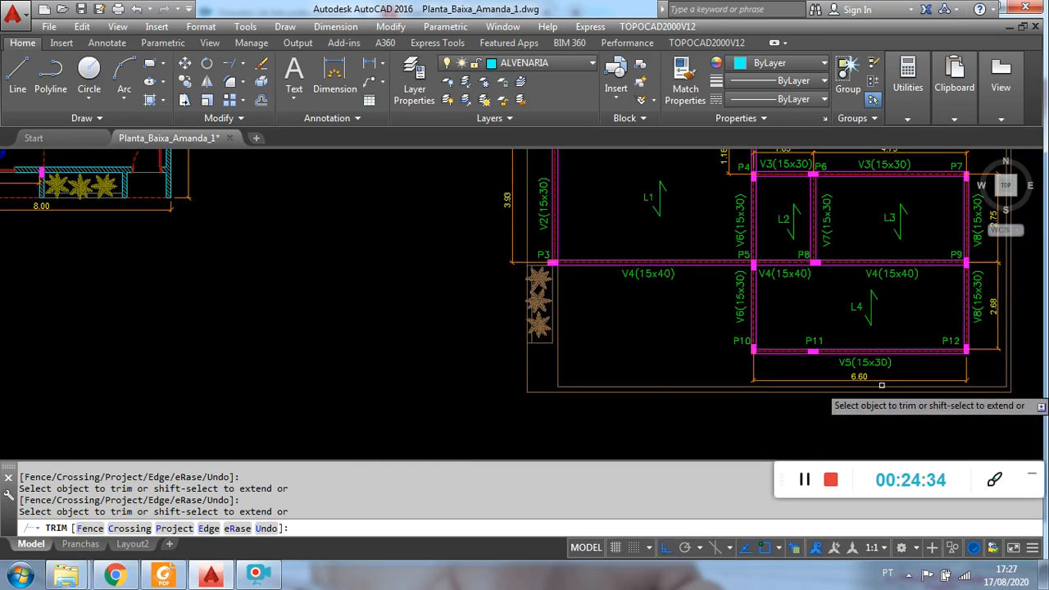
{"action": "middle_click_drag", "start_coordinate": [819, 325], "coordinate": [817, 374]}
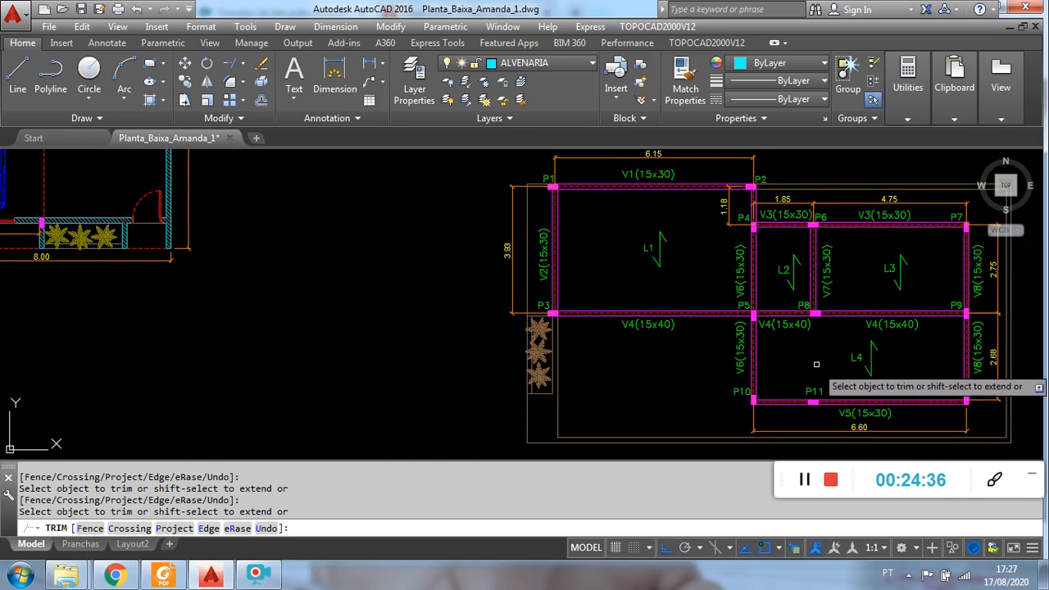
- Compare the beam line over the bedroom and rear gap of the section with the beam layout on the structural plan
{"action": "scroll", "coordinate": [566, 338], "scroll_direction": "down", "scroll_amount": 6}
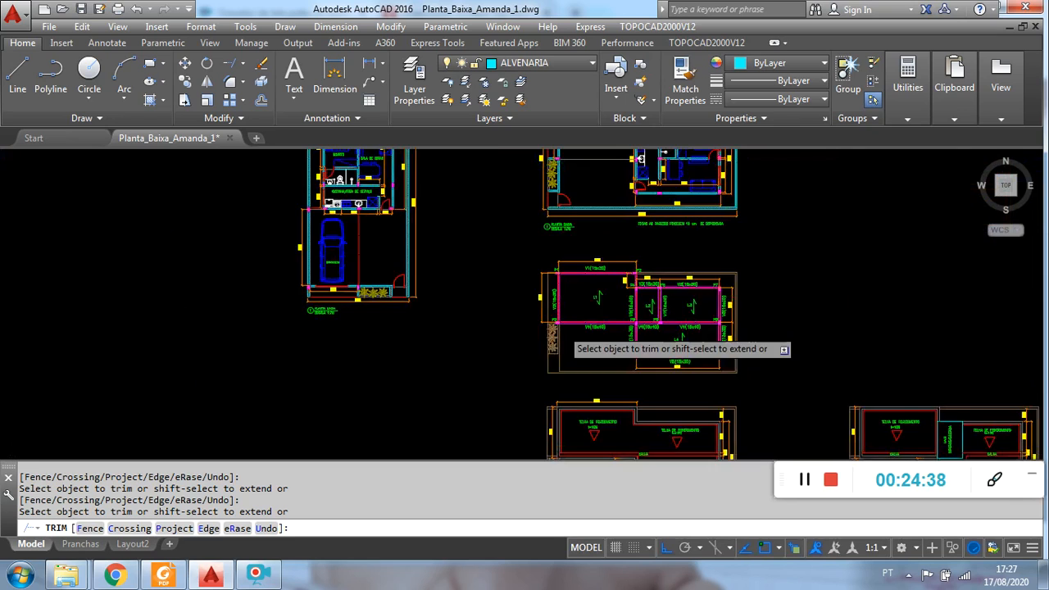
{"action": "middle_click_drag", "start_coordinate": [447, 303], "coordinate": [860, 364]}
{"action": "middle_click_drag", "start_coordinate": [375, 328], "coordinate": [524, 356]}
{"action": "scroll", "coordinate": [524, 324], "scroll_direction": "up", "scroll_amount": 5}
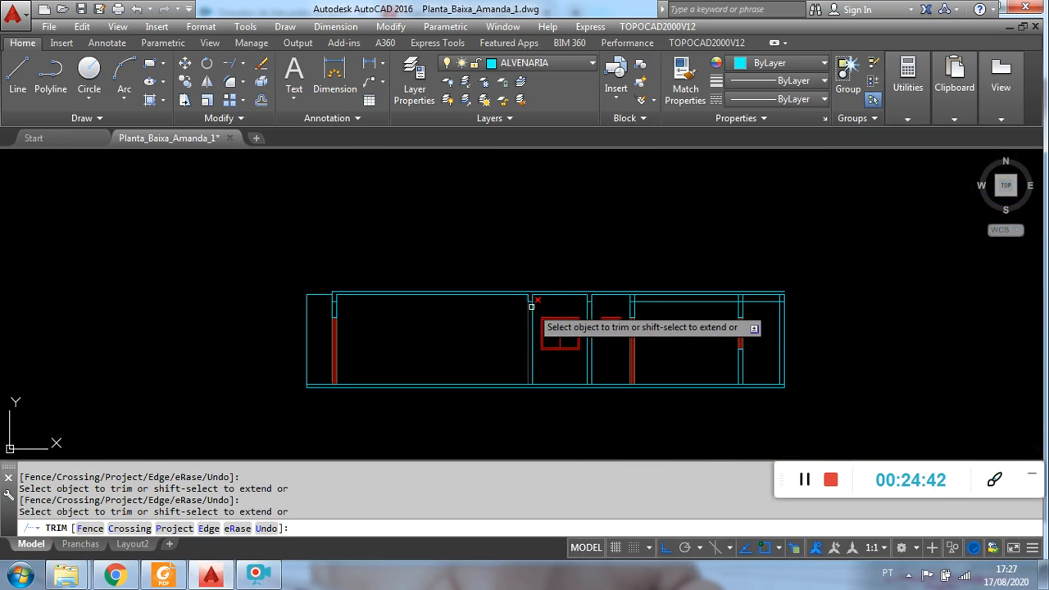
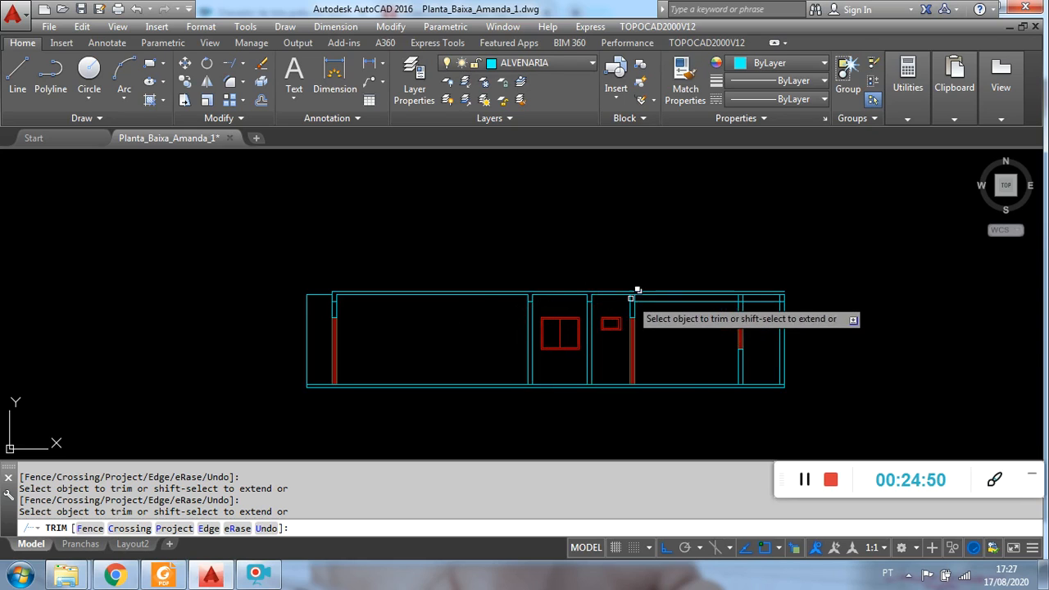
{"action": "scroll", "coordinate": [631, 299], "scroll_direction": "up", "scroll_amount": 6}
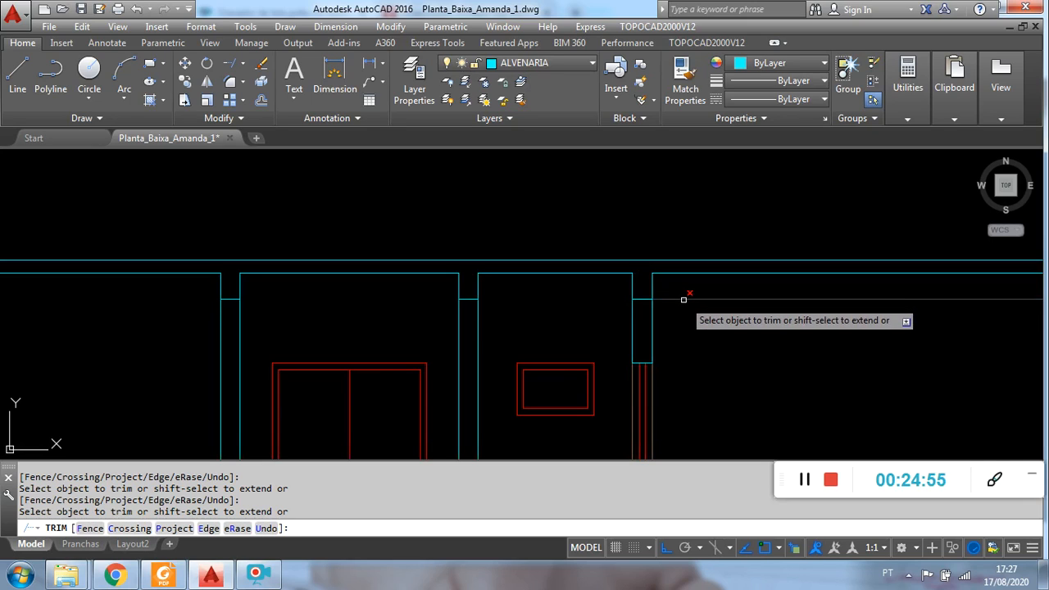
{"action": "key", "text": "Escape"}
{"action": "key", "text": "Escape"}
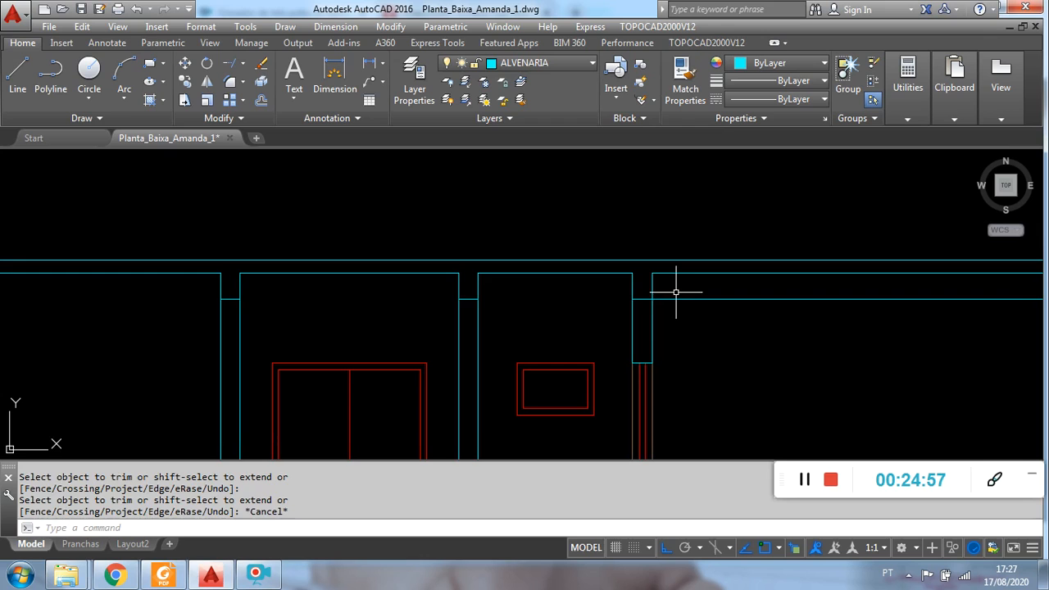
{"action": "left_click", "coordinate": [632, 297]}
{"action": "scroll", "coordinate": [655, 295], "scroll_direction": "down", "scroll_amount": 6}
{"action": "scroll", "coordinate": [663, 275], "scroll_direction": "down", "scroll_amount": 6}
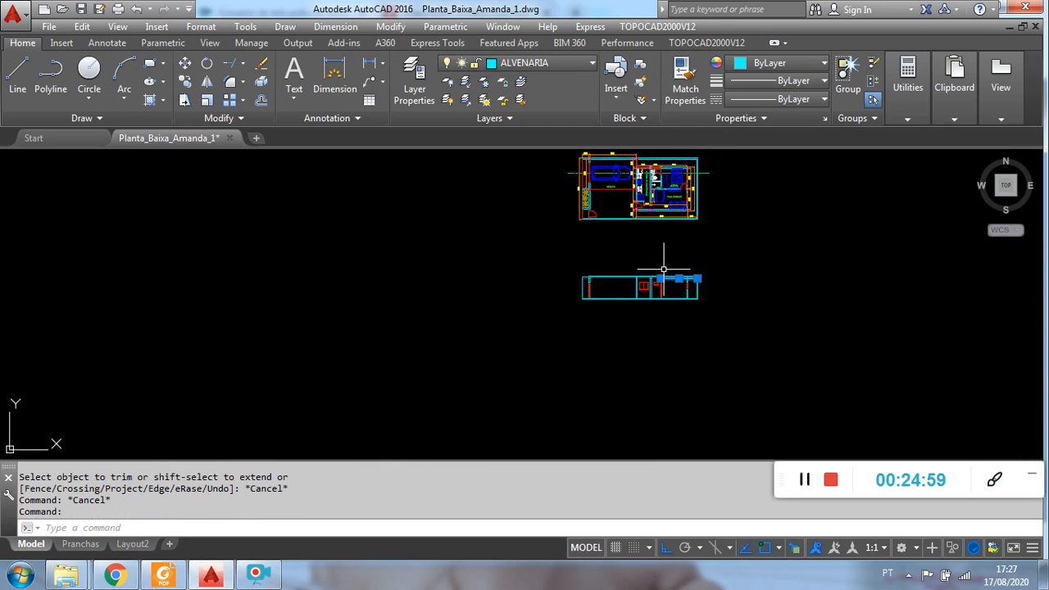
{"action": "middle_click_drag", "start_coordinate": [798, 284], "coordinate": [554, 297]}
{"action": "middle_click_drag", "start_coordinate": [860, 355], "coordinate": [623, 270]}
{"action": "scroll", "coordinate": [595, 317], "scroll_direction": "down", "scroll_amount": 2}
{"action": "scroll", "coordinate": [820, 373], "scroll_direction": "up", "scroll_amount": 5}
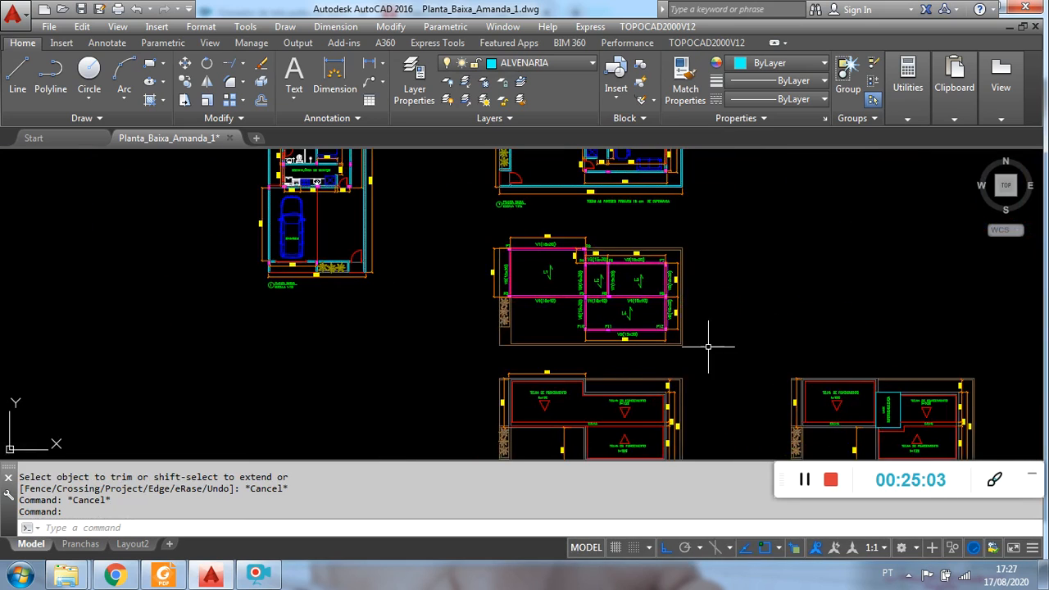
{"action": "scroll", "coordinate": [486, 298], "scroll_direction": "down", "scroll_amount": 2}
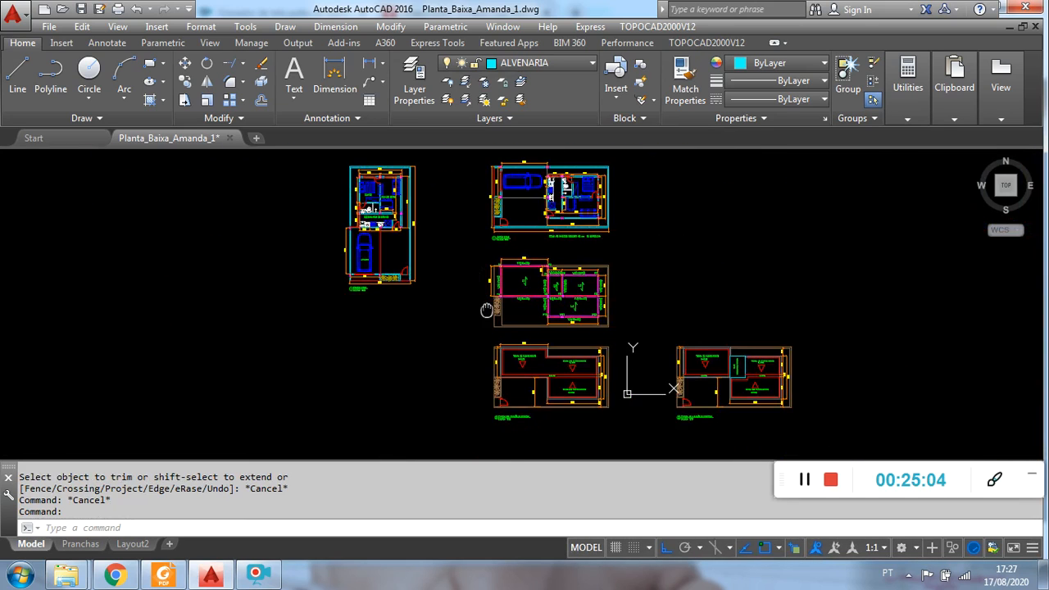
{"action": "middle_click_drag", "start_coordinate": [487, 309], "coordinate": [995, 356]}
{"action": "scroll", "coordinate": [446, 214], "scroll_direction": "up", "scroll_amount": 6}
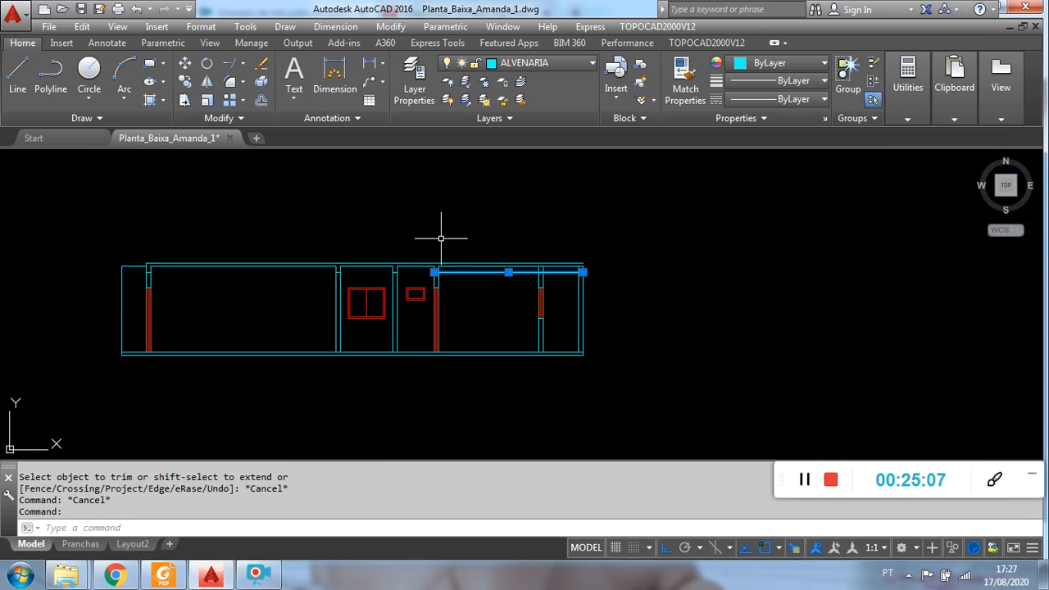
- Trim the beam underside line across the bedroom and the rear gap, and delete its leftover piece inside the rear boundary wall
{"action": "scroll", "coordinate": [520, 280], "scroll_direction": "up", "scroll_amount": 2}
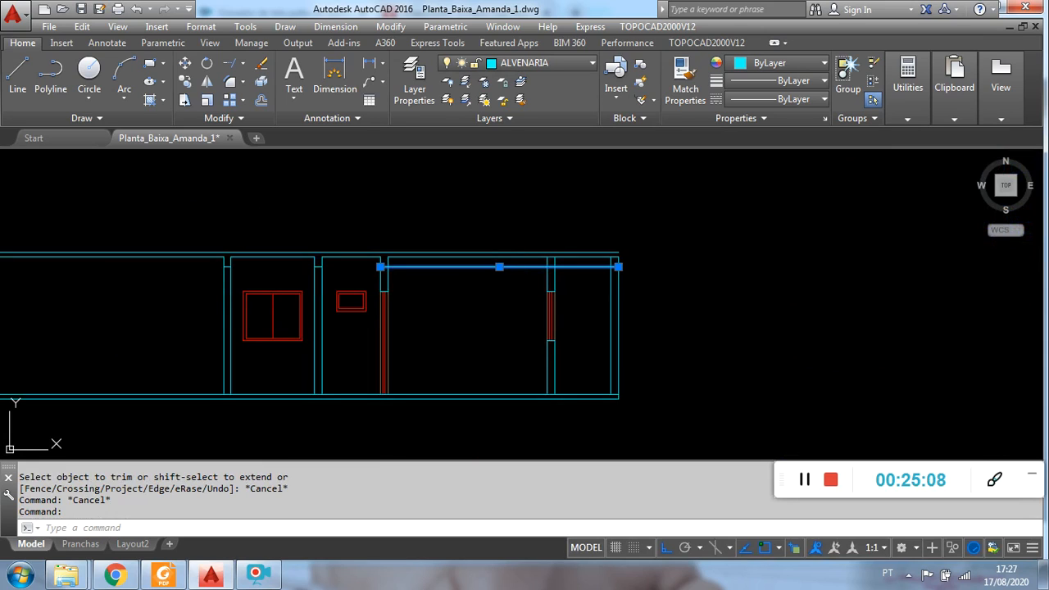
{"action": "scroll", "coordinate": [424, 273], "scroll_direction": "up", "scroll_amount": 2}
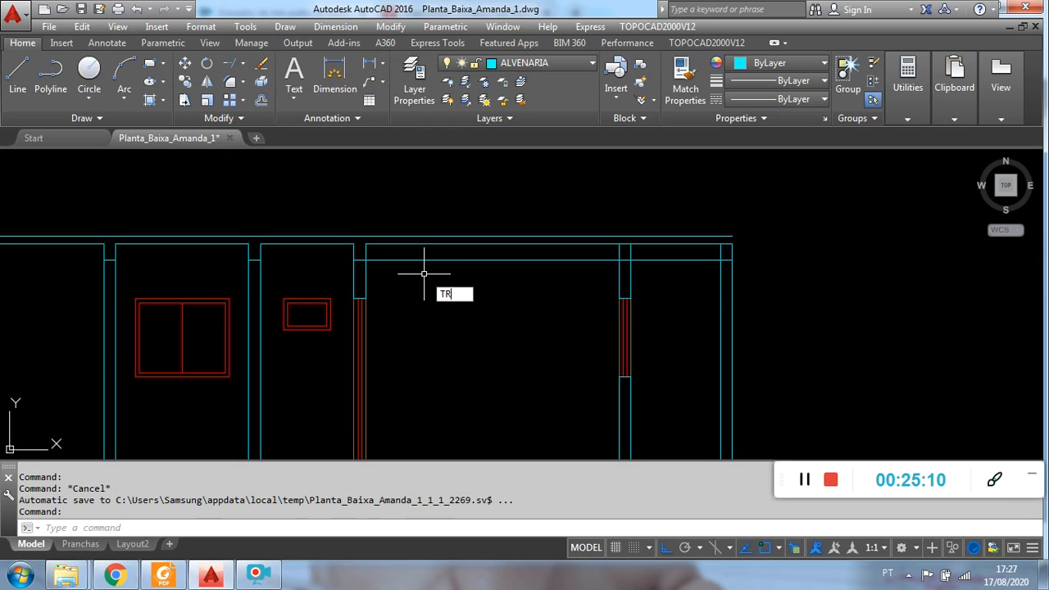
{"action": "key", "text": "Return"}
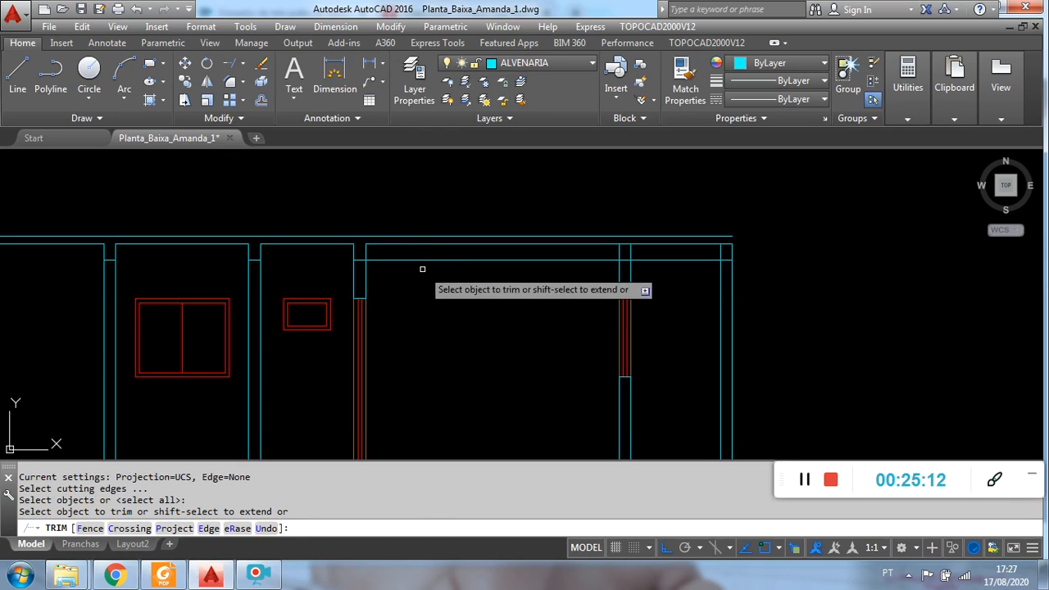
{"action": "left_click", "coordinate": [421, 265]}
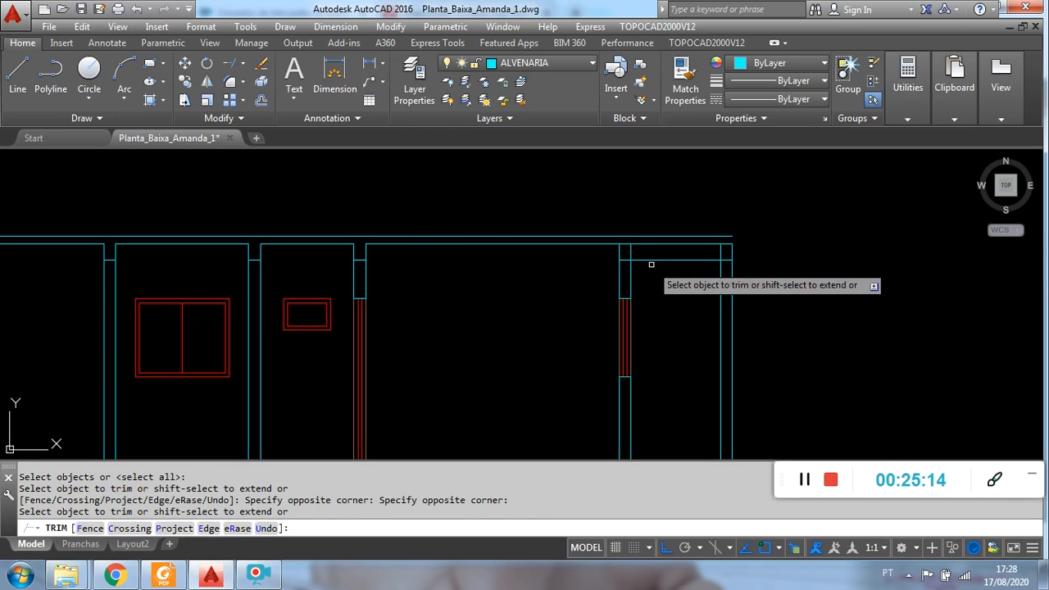
{"action": "left_click", "coordinate": [712, 263]}
{"action": "left_click", "coordinate": [703, 253]}
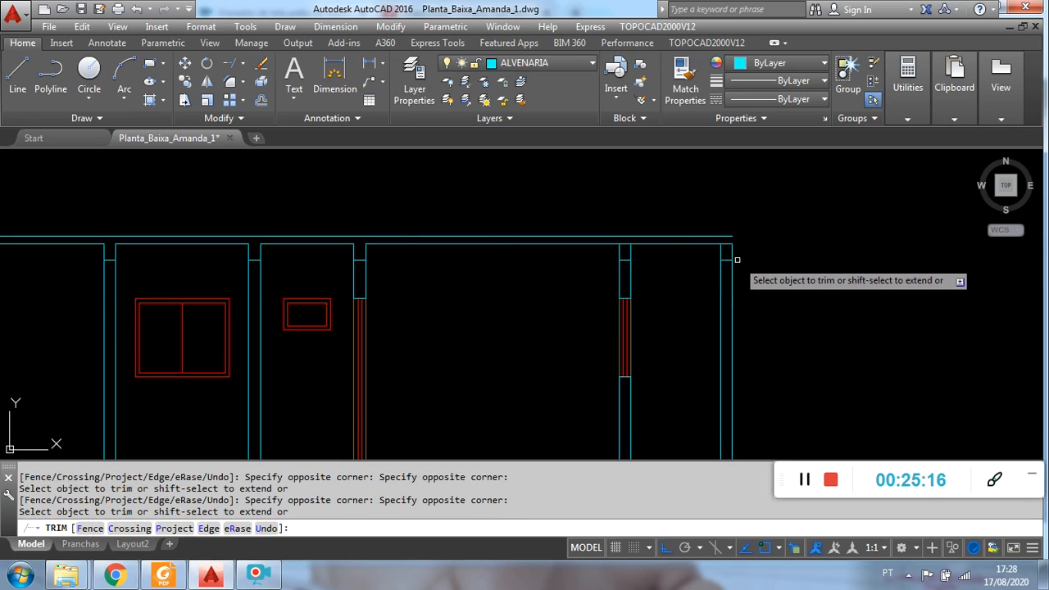
{"action": "scroll", "coordinate": [725, 265], "scroll_direction": "up", "scroll_amount": 2}
{"action": "key", "text": "Escape"}
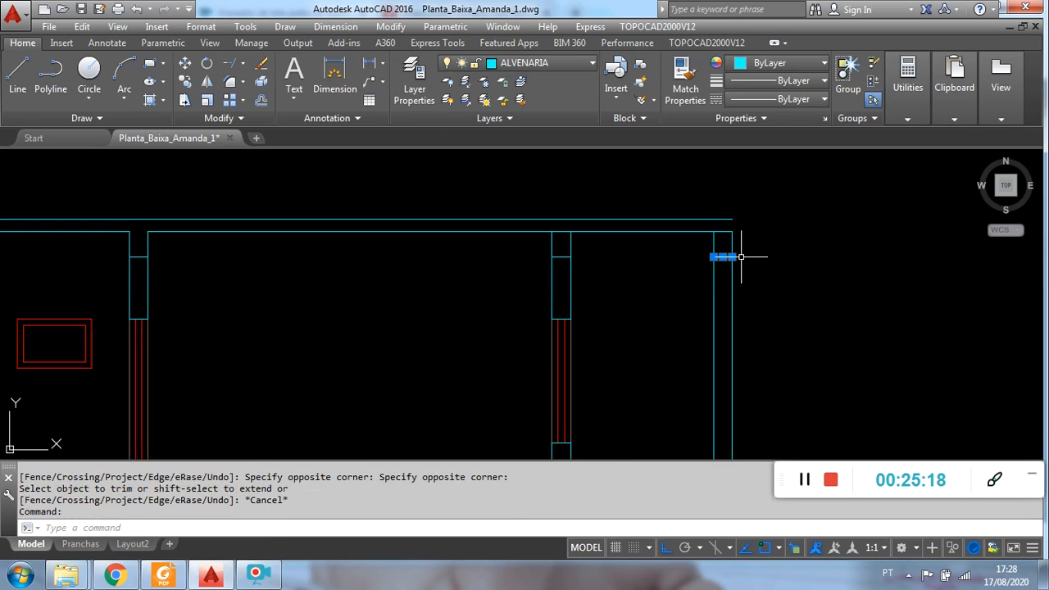
{"action": "key", "text": "Delete"}
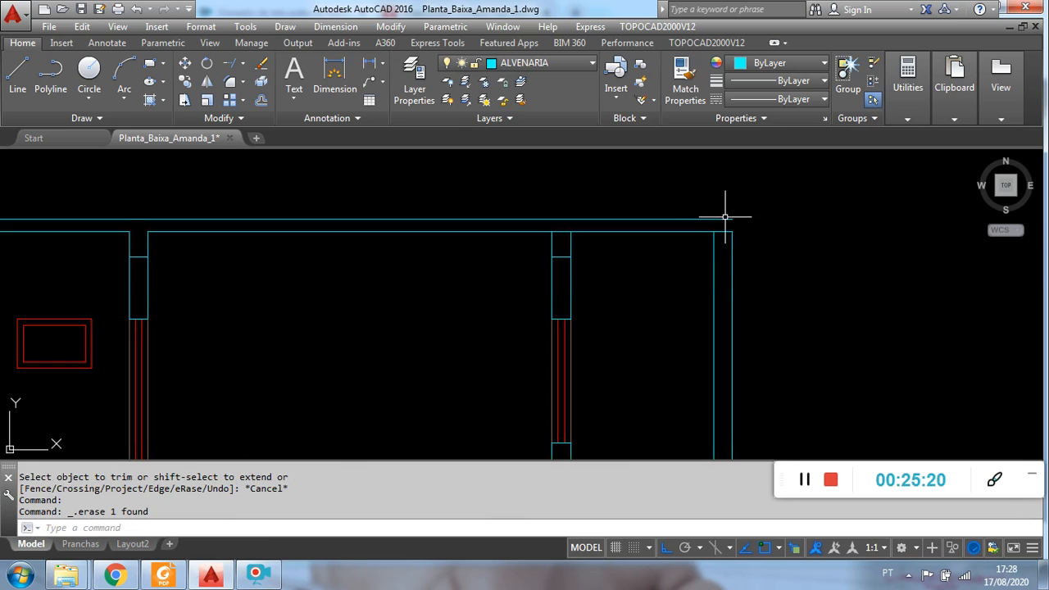
- Shorten the roof slab's top line so it ends above the outer face of the bedroom's rear wall
{"action": "left_click", "coordinate": [726, 219]}
{"action": "left_click", "coordinate": [733, 219]}
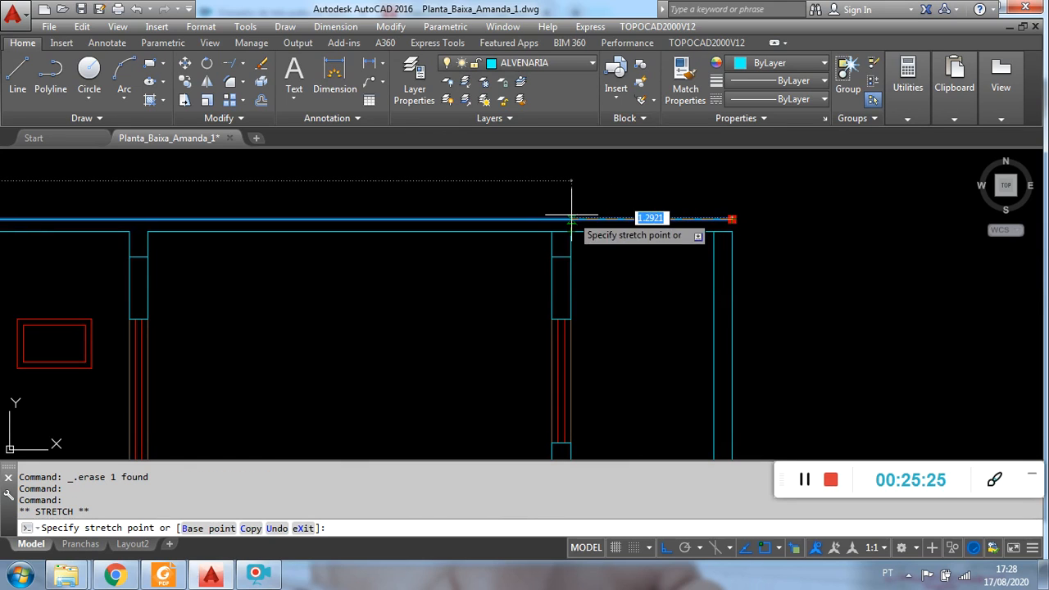
{"action": "left_click", "coordinate": [572, 219]}
{"action": "key", "text": "Escape"}
- Stretch the outer face line of the bedroom's rear wall up to the end of the slab's top line
{"action": "scroll", "coordinate": [576, 238], "scroll_direction": "up", "scroll_amount": 2}
{"action": "left_click", "coordinate": [579, 241]}
{"action": "left_click", "coordinate": [566, 242]}
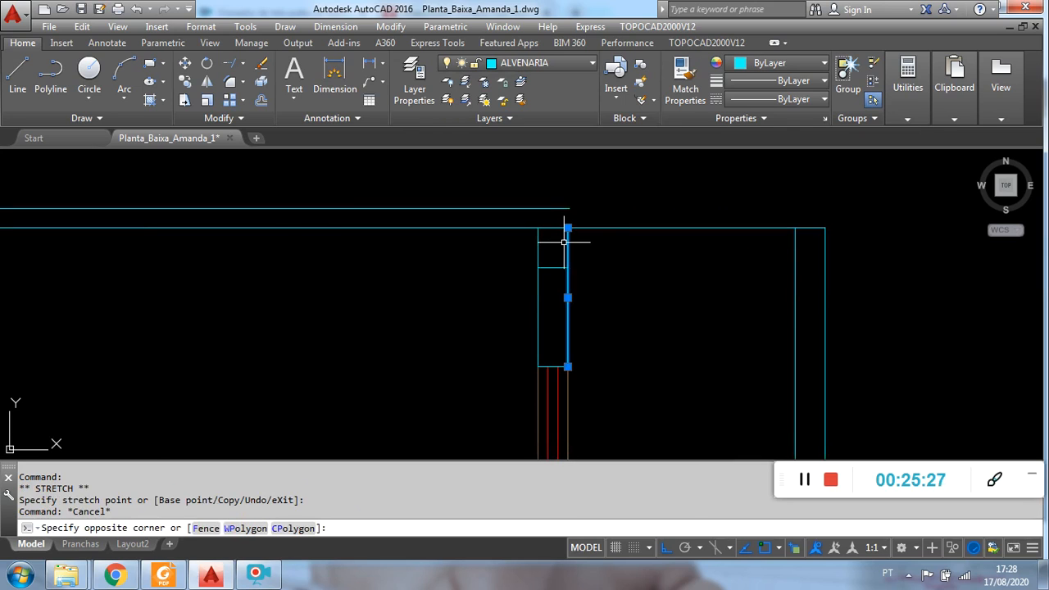
{"action": "left_click", "coordinate": [568, 228]}
{"action": "left_click", "coordinate": [570, 209]}
{"action": "key", "text": "Escape"}
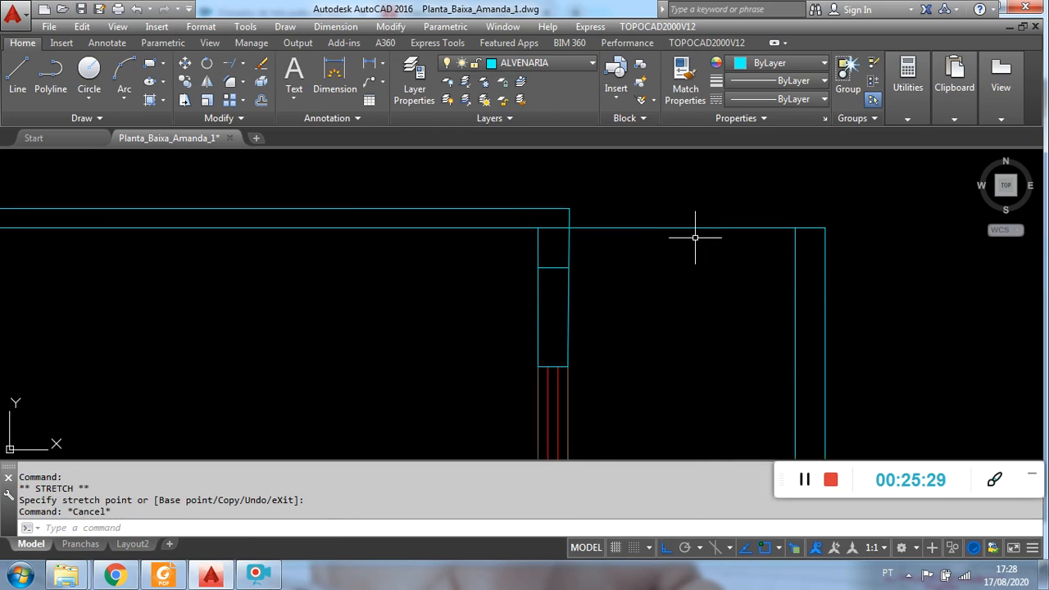
- Compare the area between the bedroom's rear wall and the boundary wall on the floor plan with the section
{"action": "scroll", "coordinate": [710, 238], "scroll_direction": "down", "scroll_amount": 8}
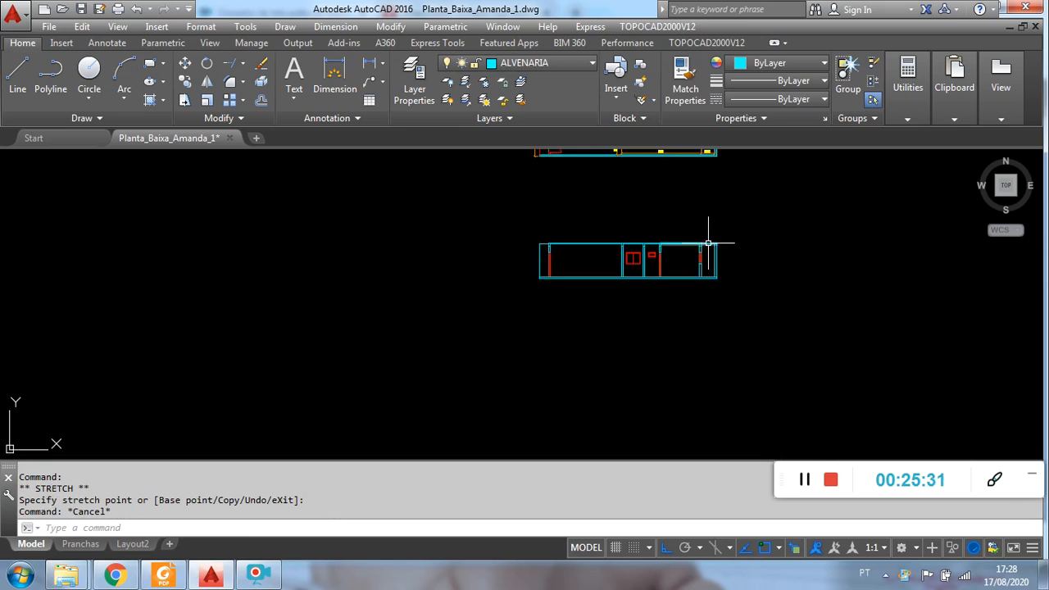
{"action": "middle_click_drag", "start_coordinate": [707, 234], "coordinate": [683, 363]}
{"action": "scroll", "coordinate": [674, 183], "scroll_direction": "up", "scroll_amount": 4}
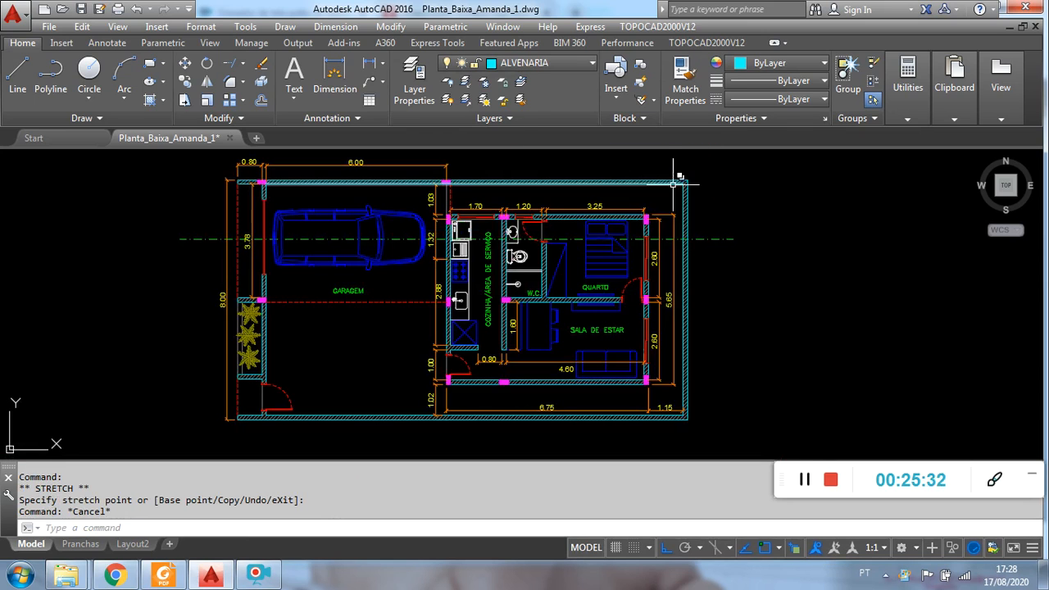
{"action": "scroll", "coordinate": [662, 245], "scroll_direction": "down", "scroll_amount": 8}
{"action": "mouse_move", "coordinate": [650, 298]}
{"action": "middle_mouse_down"}
{"action": "mouse_move", "coordinate": [646, 228]}
{"action": "mouse_move", "coordinate": [626, 289]}
{"action": "middle_mouse_up"}
{"action": "scroll", "coordinate": [645, 246], "scroll_direction": "up", "scroll_amount": 6}
{"action": "scroll", "coordinate": [634, 250], "scroll_direction": "up", "scroll_amount": 4}
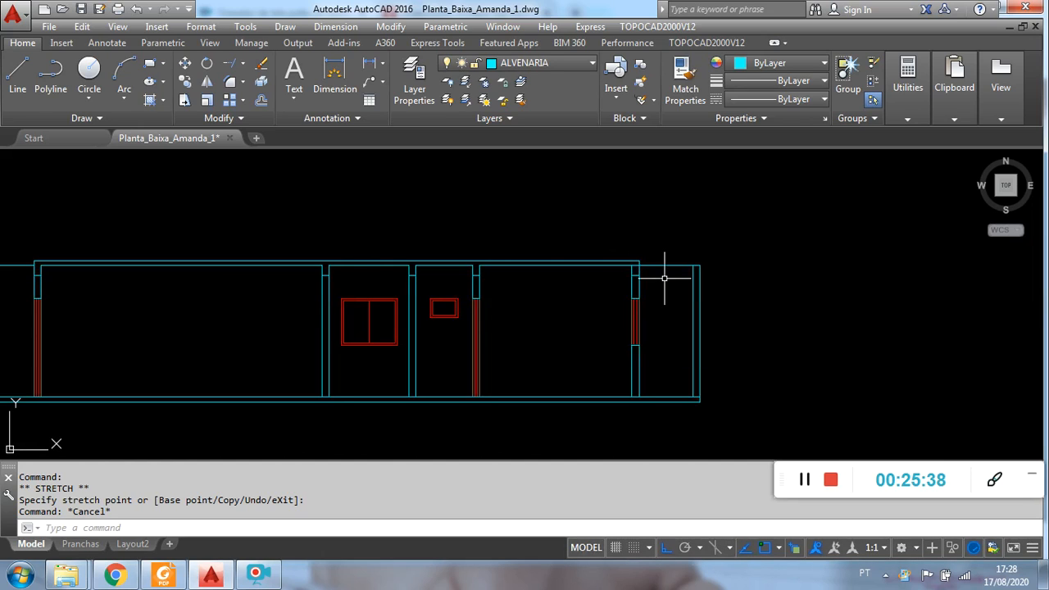
{"action": "left_click", "coordinate": [669, 258]}
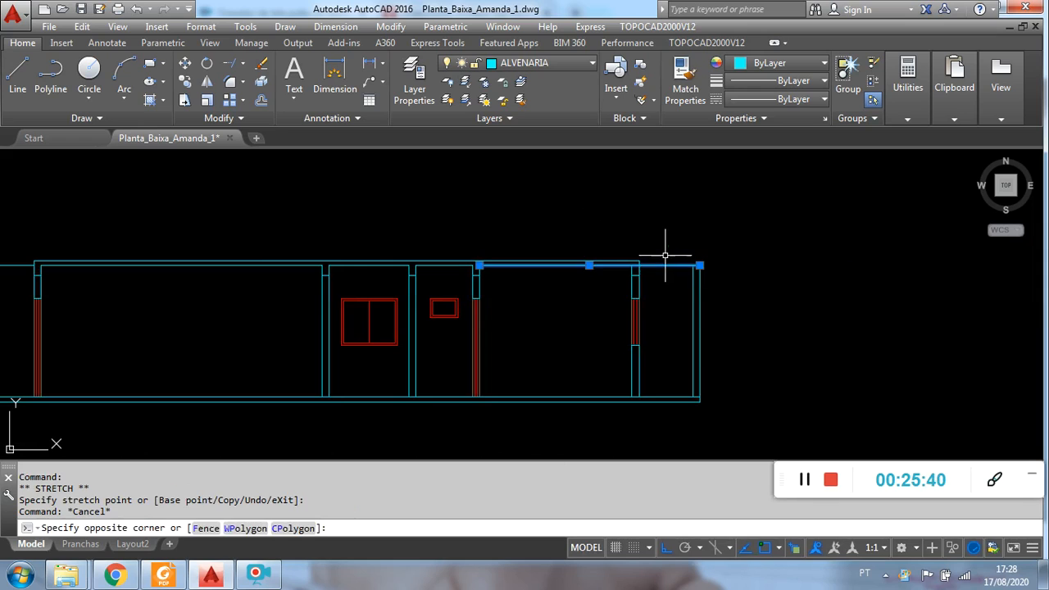
{"action": "key", "text": "Escape"}
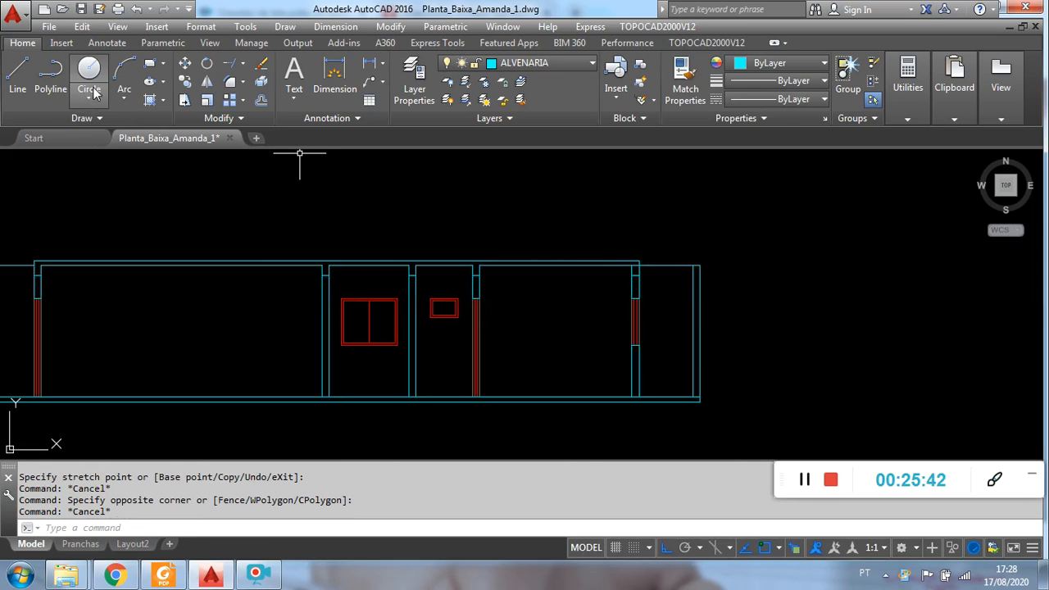
- Draw a horizontal line from the beam underside at the bedroom's rear wall to the outer face of the rear boundary wall
{"action": "left_click", "coordinate": [16, 79]}
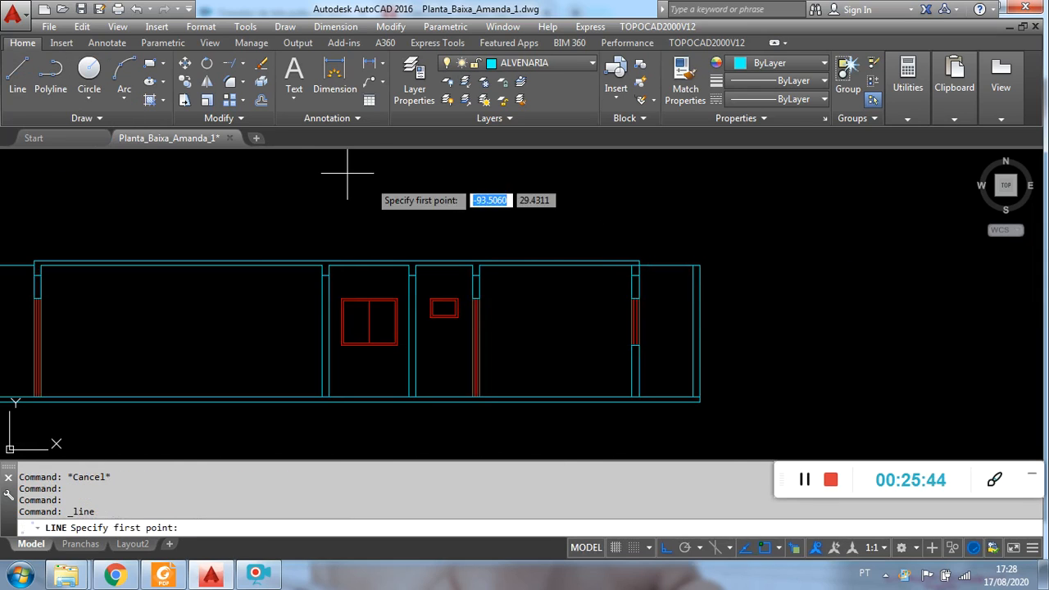
{"action": "scroll", "coordinate": [638, 275], "scroll_direction": "up", "scroll_amount": 2}
{"action": "scroll", "coordinate": [639, 275], "scroll_direction": "up", "scroll_amount": 2}
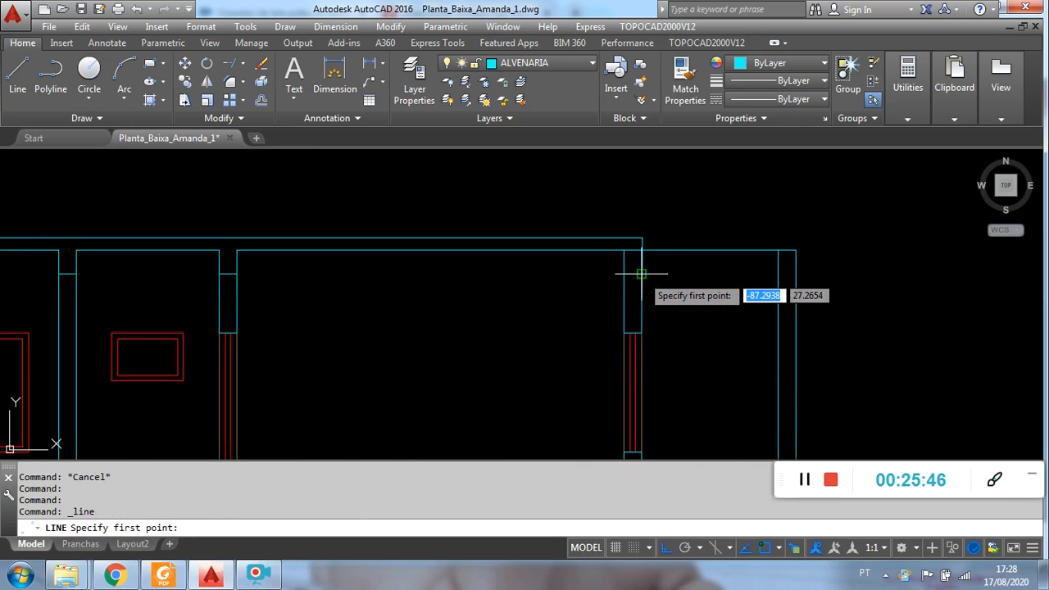
{"action": "left_click", "coordinate": [641, 274]}
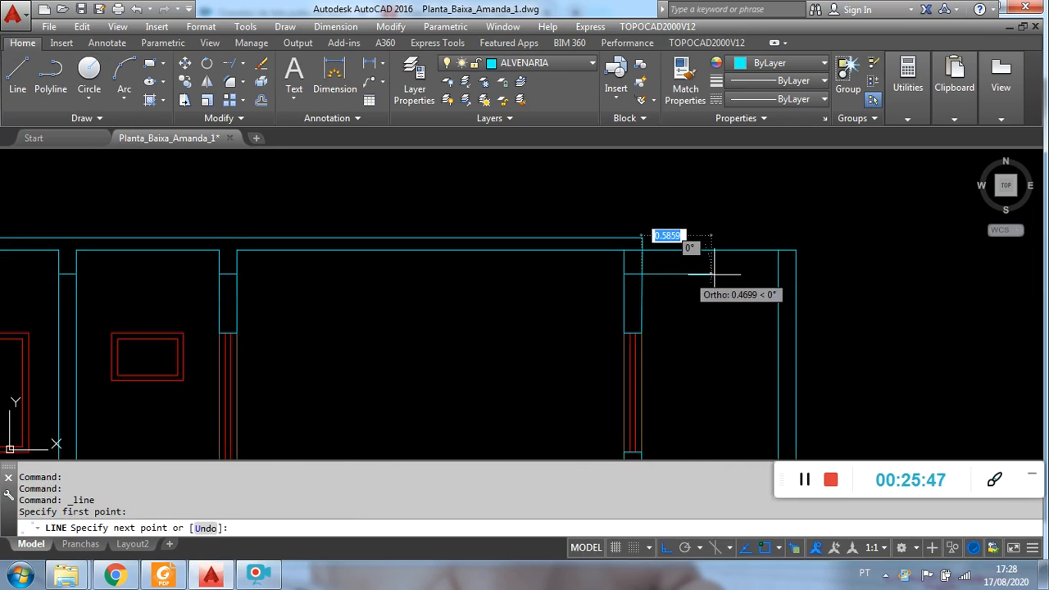
{"action": "left_click", "coordinate": [795, 274]}
{"action": "key", "text": "Escape"}
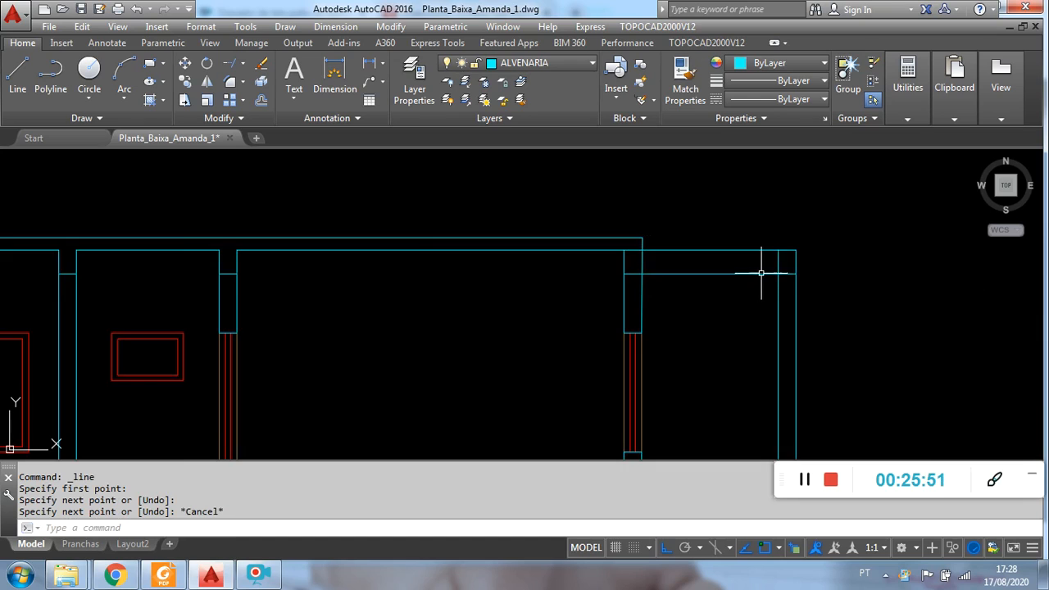
{"action": "scroll", "coordinate": [705, 277], "scroll_direction": "down", "scroll_amount": 3}
{"action": "scroll", "coordinate": [601, 275], "scroll_direction": "up", "scroll_amount": 3}
{"action": "scroll", "coordinate": [584, 272], "scroll_direction": "down", "scroll_amount": 2}
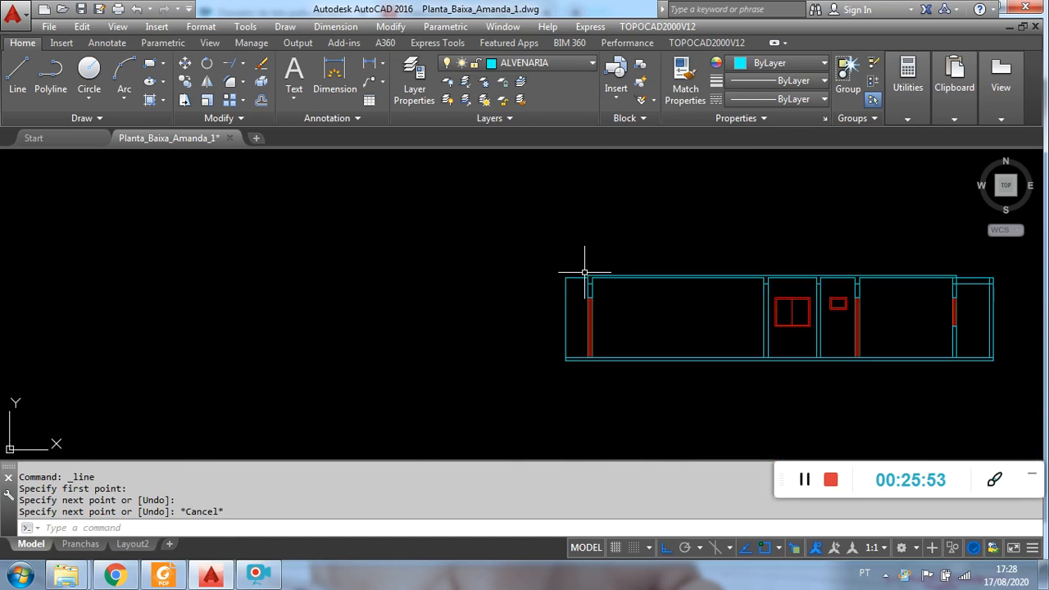
{"action": "middle_click_drag", "start_coordinate": [585, 273], "coordinate": [492, 232]}
{"action": "left_click", "coordinate": [19, 72]}
{"action": "scroll", "coordinate": [475, 246], "scroll_direction": "up", "scroll_amount": 4}
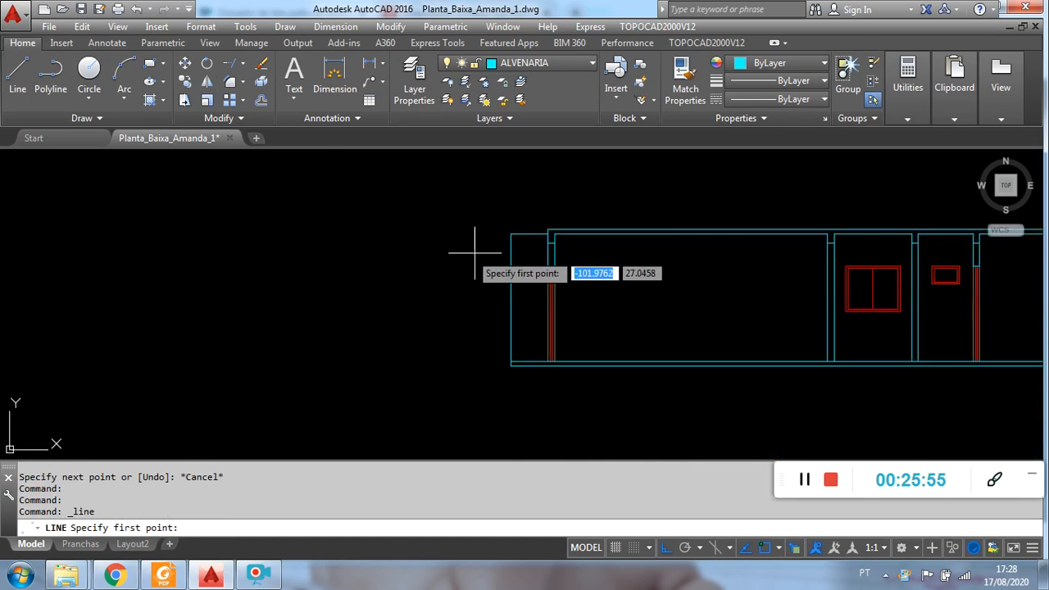
{"action": "left_click", "coordinate": [580, 223]}
{"action": "scroll", "coordinate": [644, 229], "scroll_direction": "down", "scroll_amount": 4}
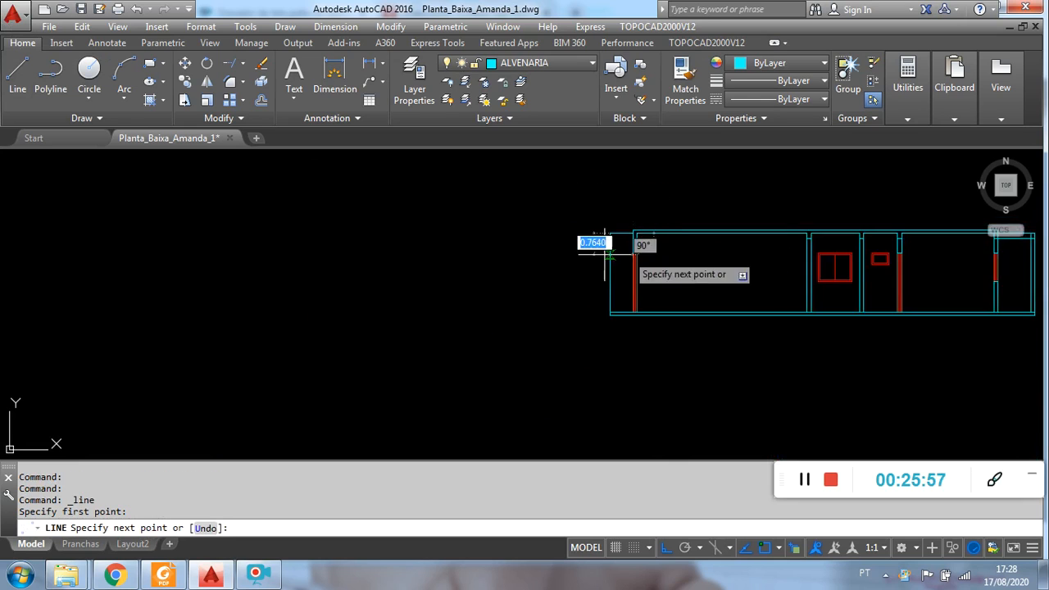
{"action": "scroll", "coordinate": [721, 237], "scroll_direction": "up", "scroll_amount": 2}
{"action": "scroll", "coordinate": [782, 237], "scroll_direction": "up", "scroll_amount": 2}
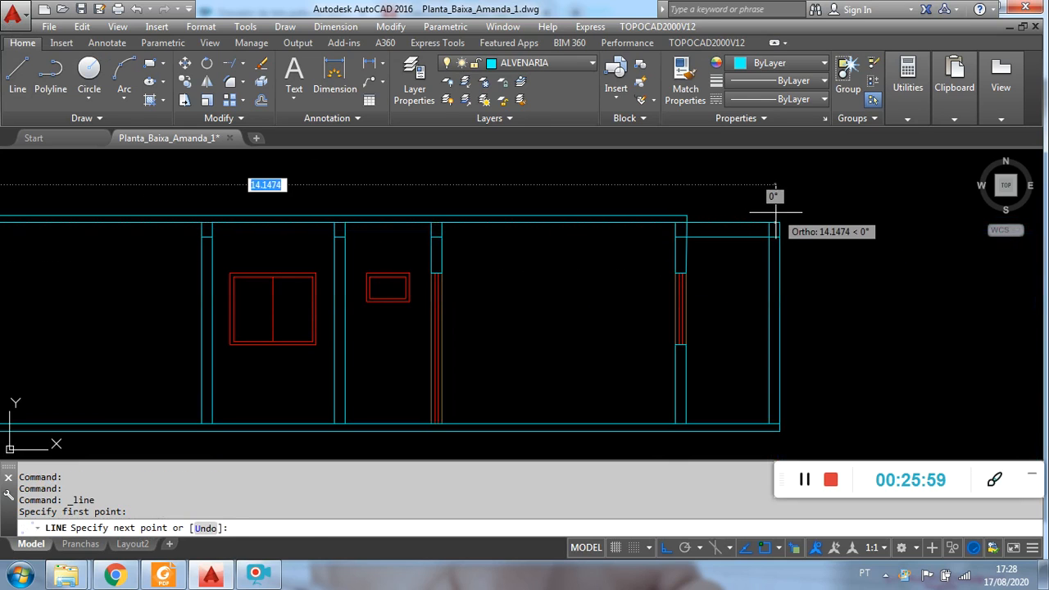
{"action": "key", "text": "Escape"}
- Delete the horizontal line between the bedroom's rear wall and the rear boundary wall
{"action": "left_click", "coordinate": [723, 234]}
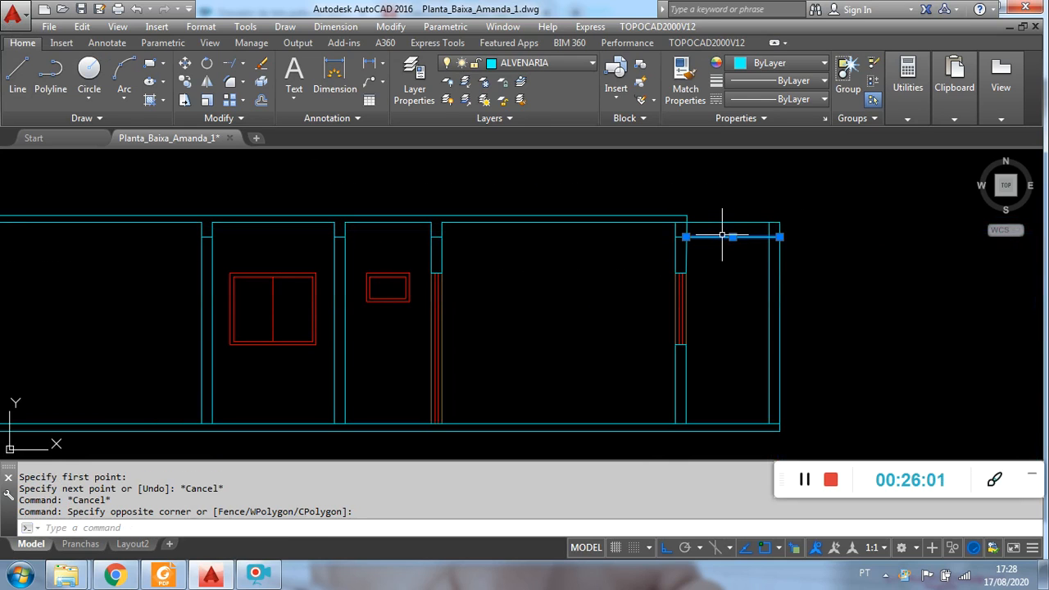
{"action": "key", "text": "Delete"}
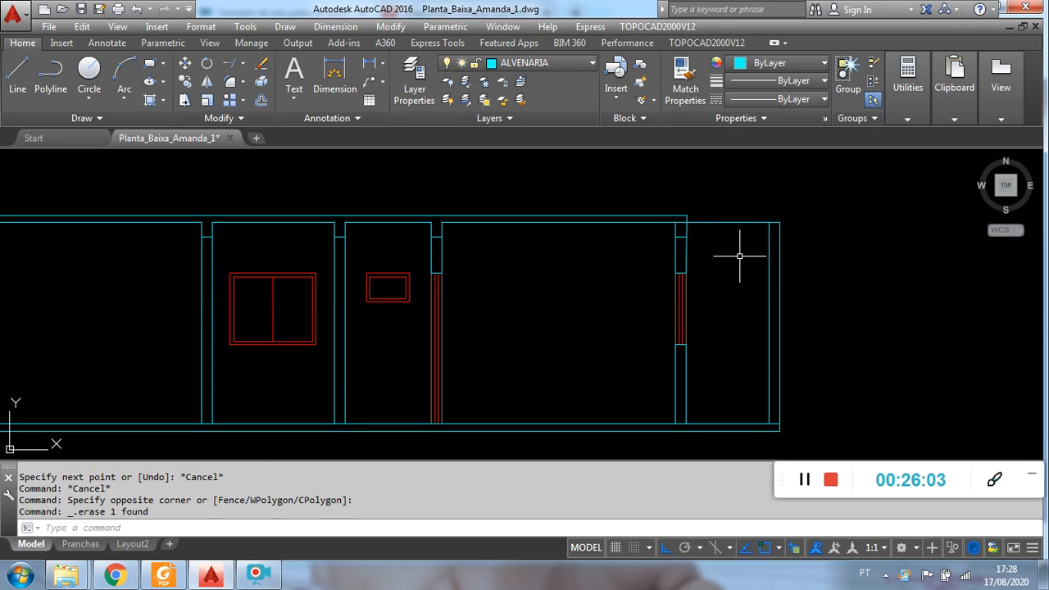
- Break the slab's underside line at the inner face of the bedroom's rear wall
{"action": "scroll", "coordinate": [694, 222], "scroll_direction": "up", "scroll_amount": 4}
{"action": "left_click", "coordinate": [679, 226]}
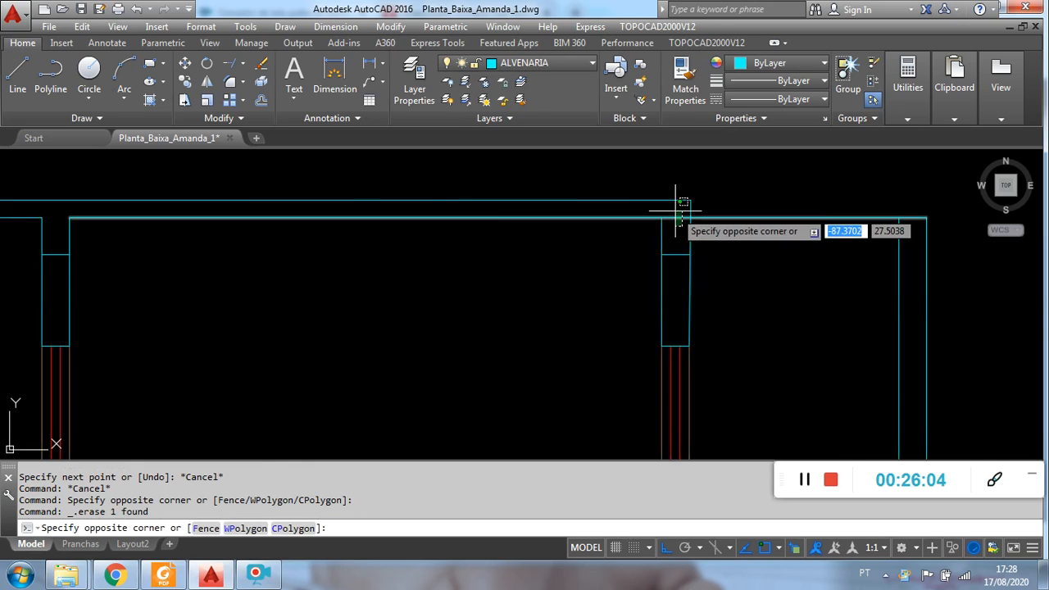
{"action": "left_click", "coordinate": [675, 211]}
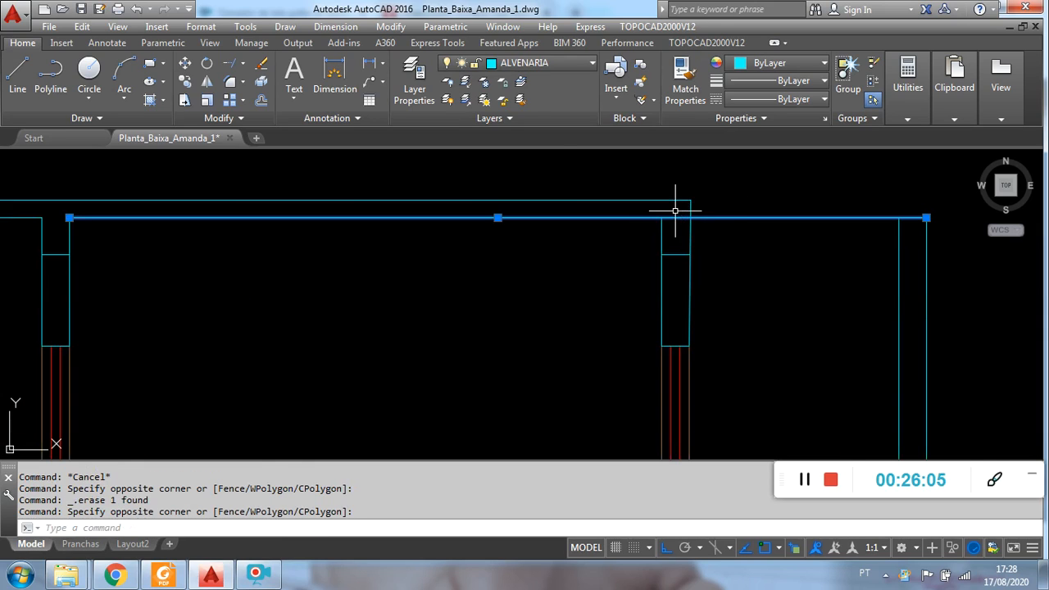
{"action": "left_click", "coordinate": [242, 120]}
{"action": "left_click", "coordinate": [223, 155]}
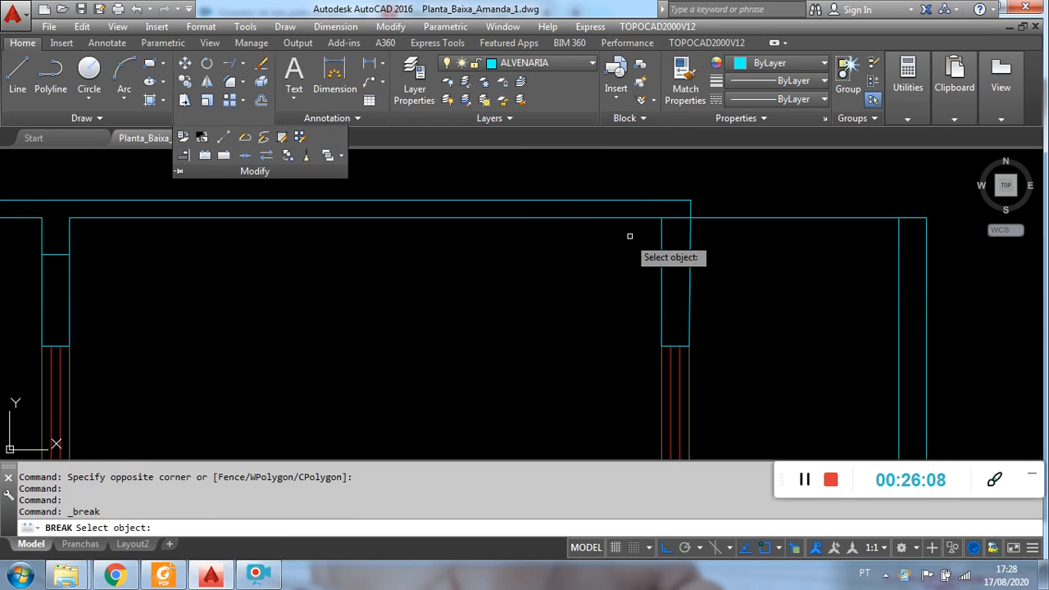
{"action": "left_click", "coordinate": [635, 219]}
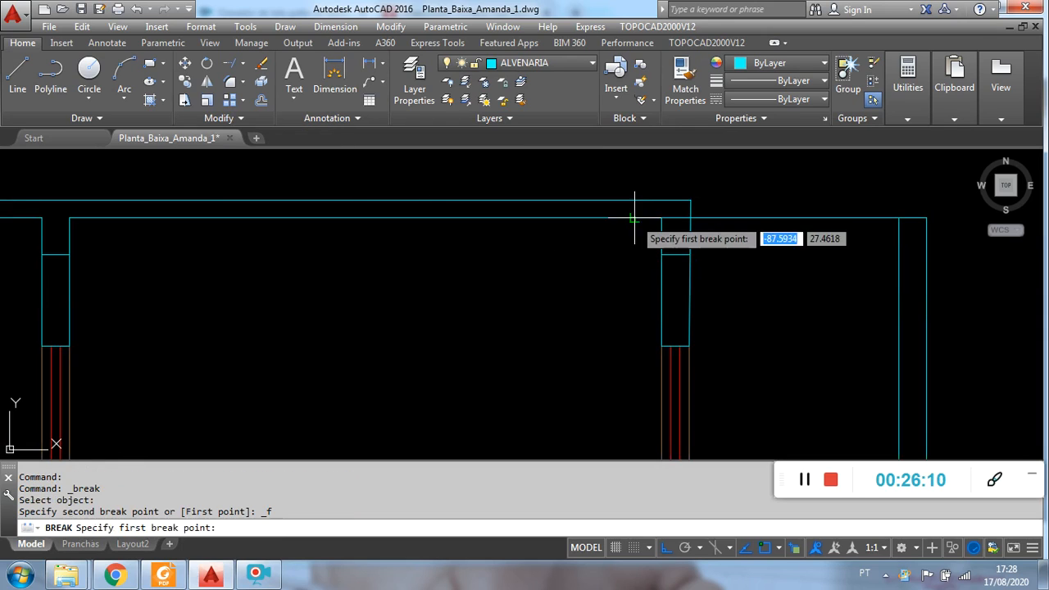
{"action": "left_click", "coordinate": [686, 214]}
{"action": "key", "text": "Escape"}
- Stretch the inner end of the line segment over the rear yard to the outer face of the bedroom's rear wall
{"action": "left_click", "coordinate": [675, 210]}
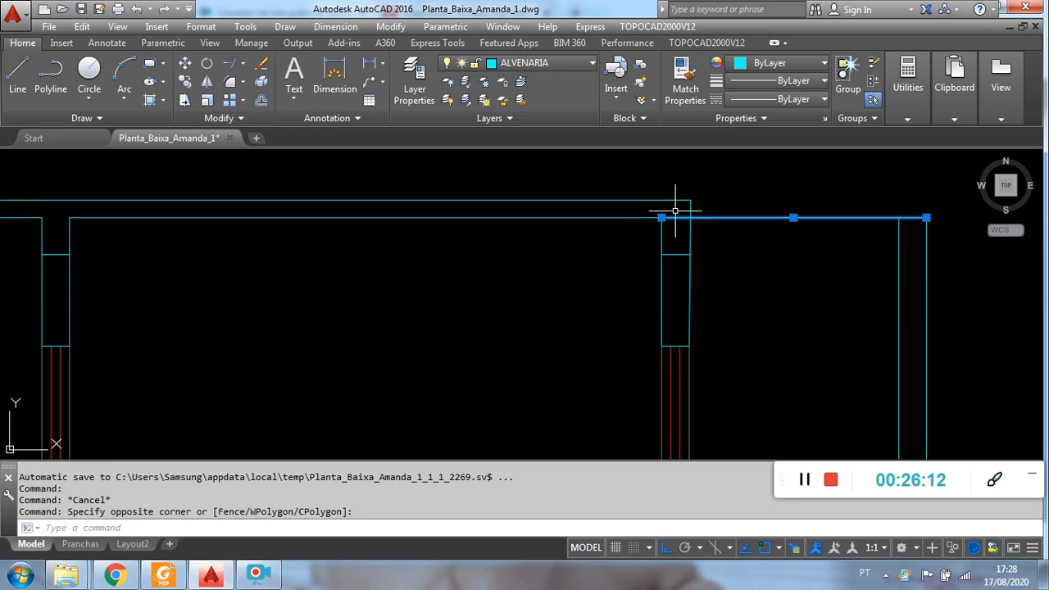
{"action": "left_click", "coordinate": [662, 218]}
{"action": "scroll", "coordinate": [718, 226], "scroll_direction": "down", "scroll_amount": 4}
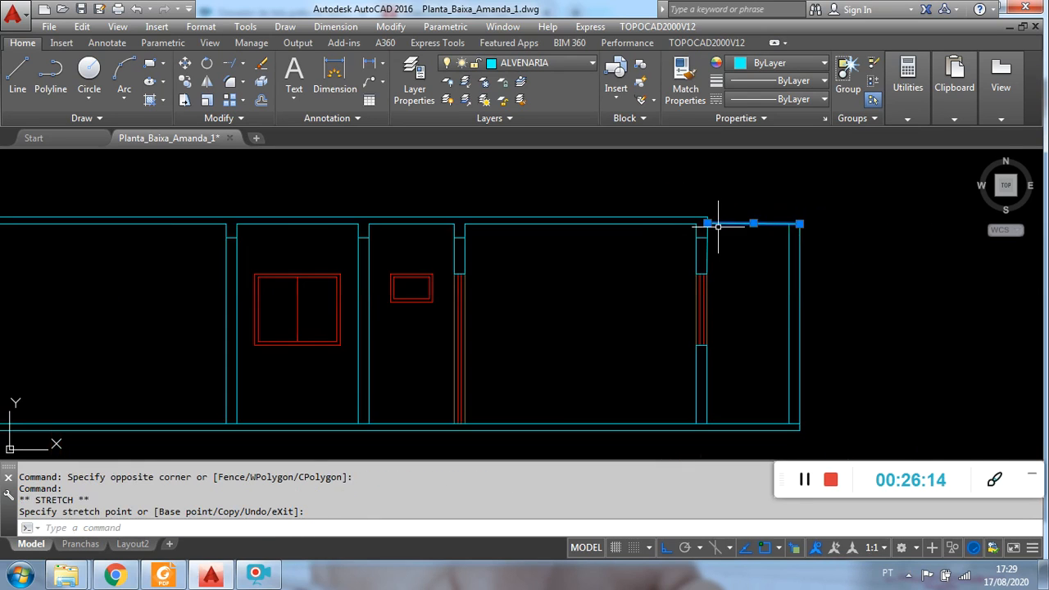
{"action": "key", "text": "Escape"}
- Break the outer face line of the bedroom's rear wall at the underside of its beam
{"action": "scroll", "coordinate": [712, 229], "scroll_direction": "up", "scroll_amount": 2}
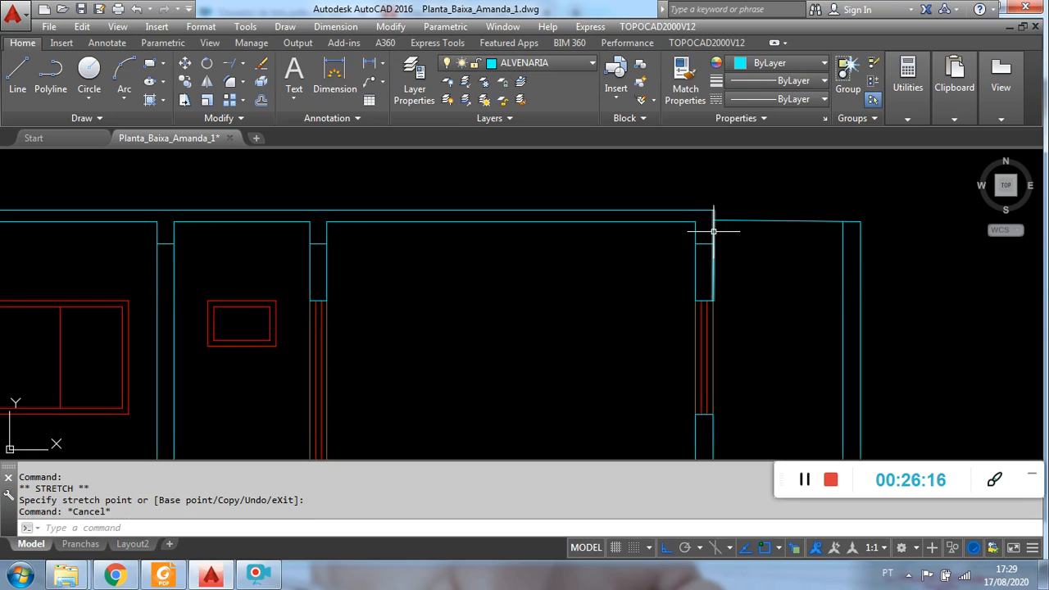
{"action": "left_click", "coordinate": [259, 113]}
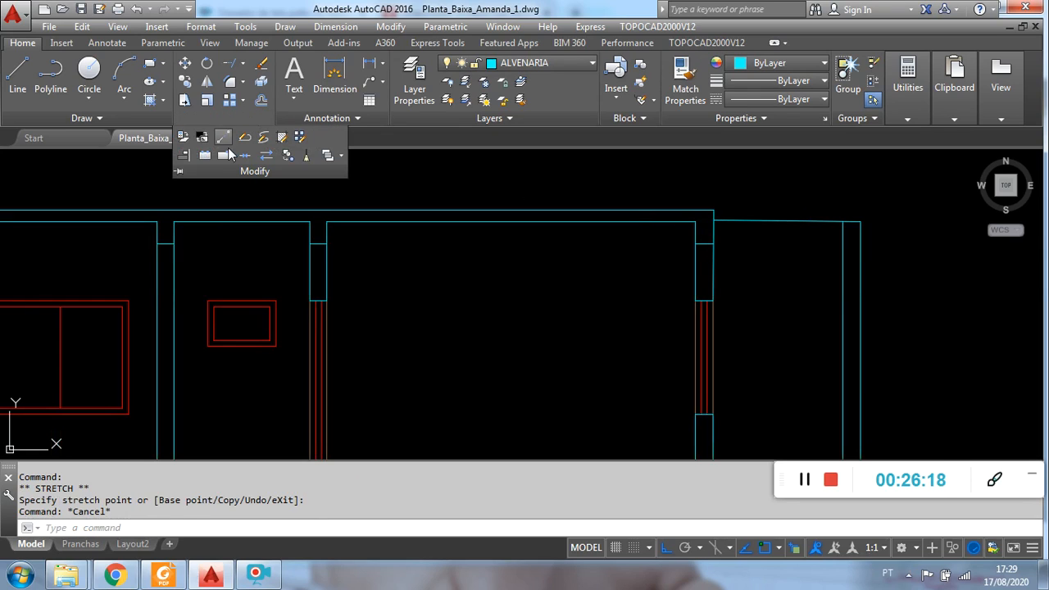
{"action": "left_click", "coordinate": [223, 155]}
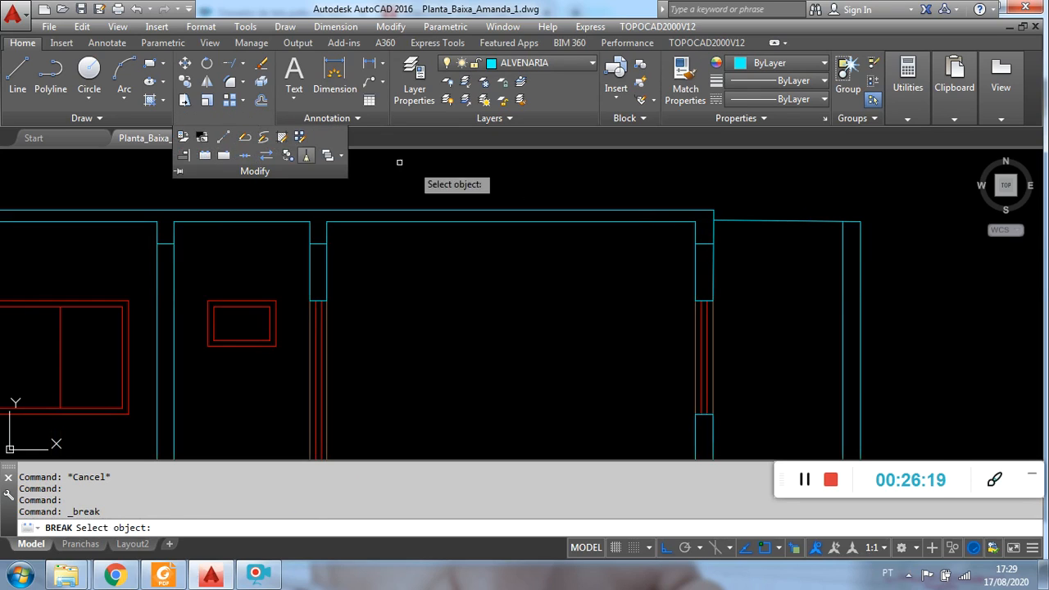
{"action": "left_click", "coordinate": [713, 255]}
- Split the inner face line of the bedroom's rear wall and stretch its upper piece to the beam's underside
{"action": "right_click", "coordinate": [666, 240]}
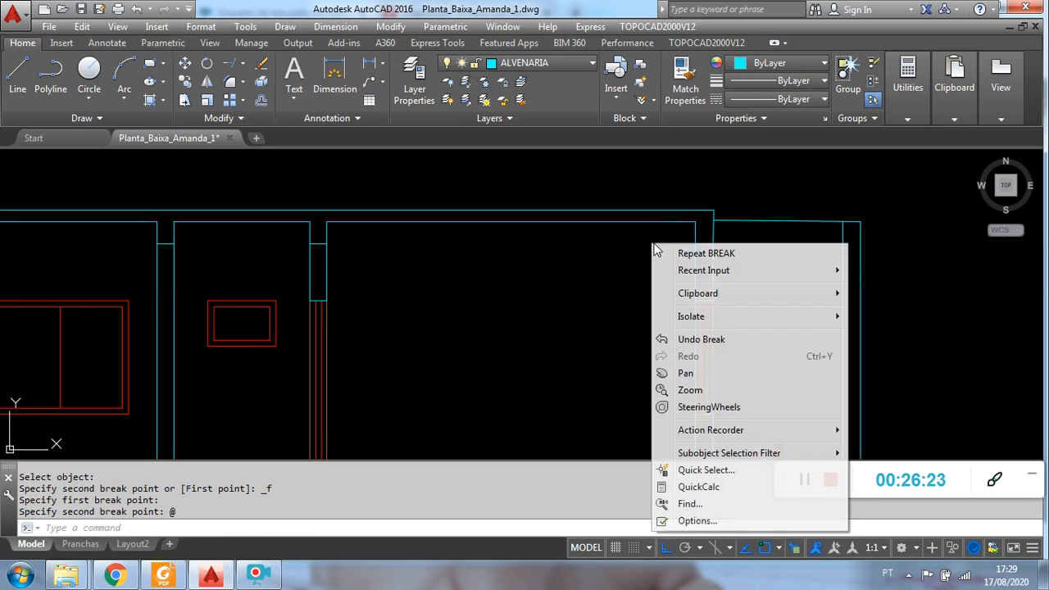
{"action": "left_click", "coordinate": [676, 251]}
{"action": "left_click", "coordinate": [696, 237]}
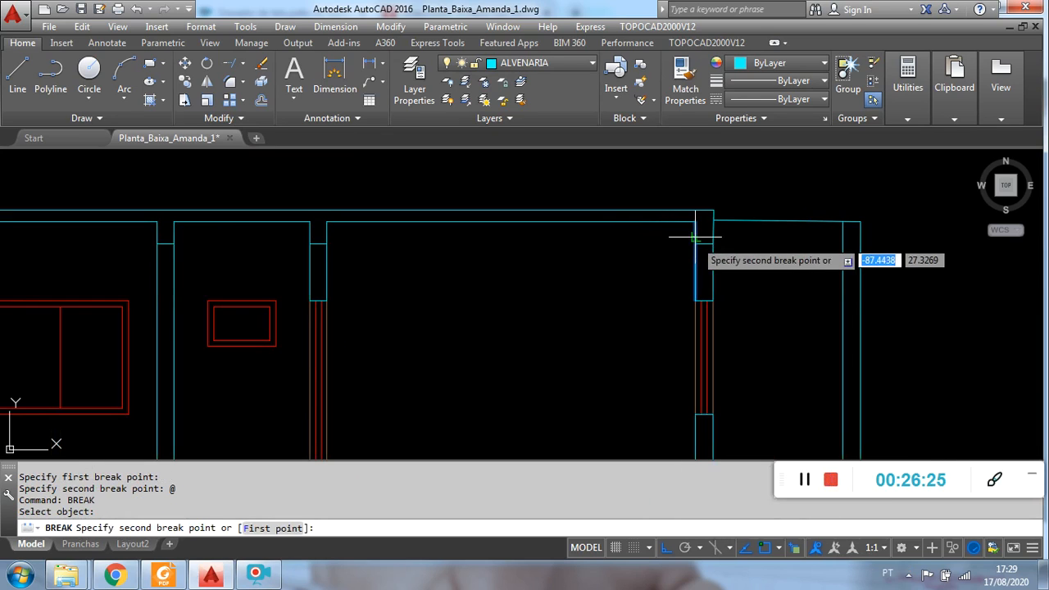
{"action": "key", "text": "Escape"}
{"action": "left_click", "coordinate": [701, 234]}
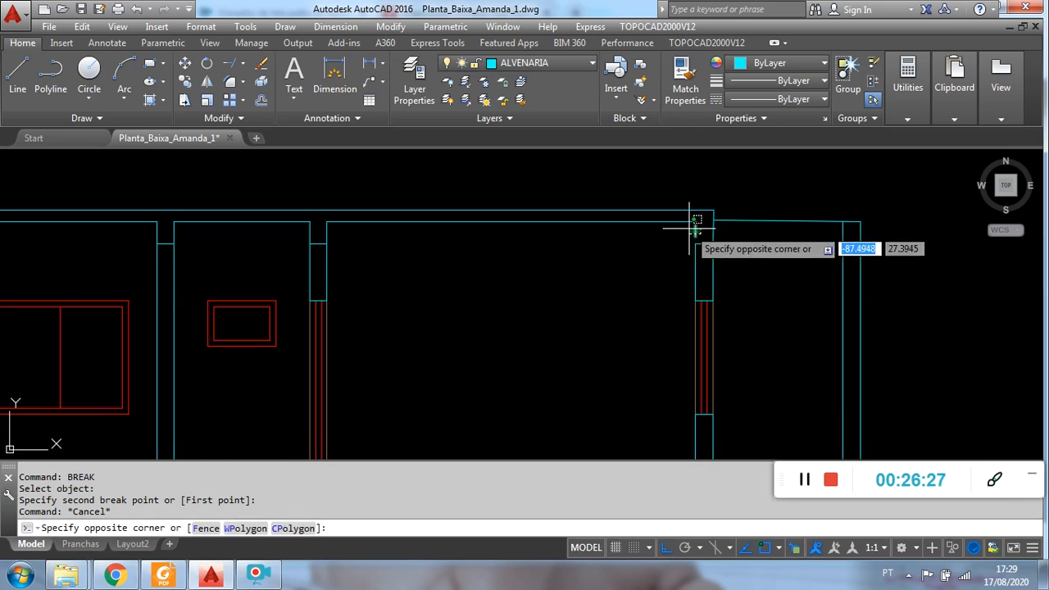
{"action": "left_click", "coordinate": [695, 222]}
{"action": "left_click", "coordinate": [696, 225]}
{"action": "key", "text": "Escape"}
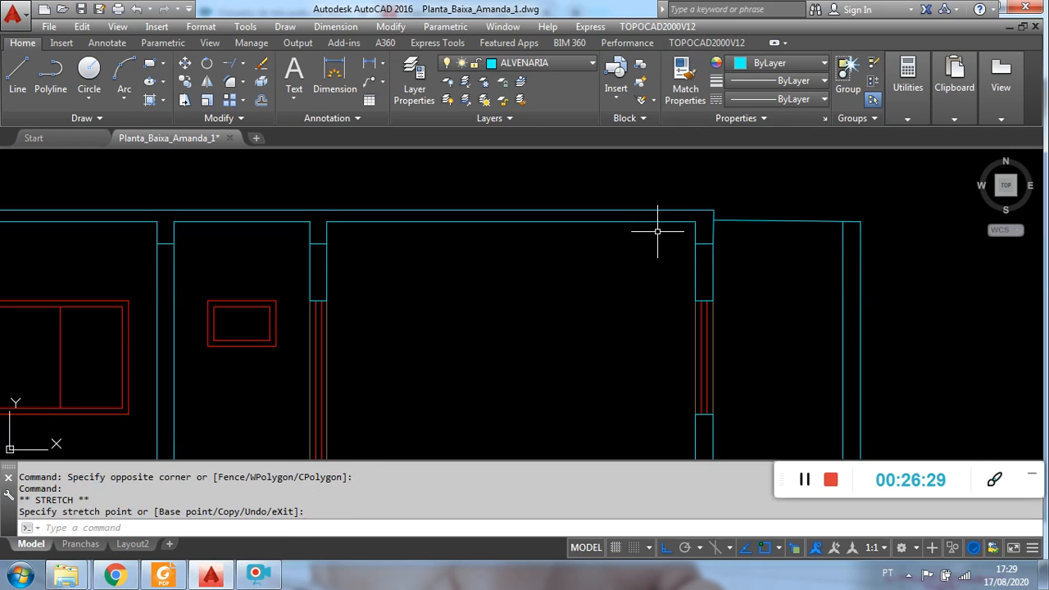
- Break the bedroom-side face line above the interior door at the underside of the beam
{"action": "scroll", "coordinate": [657, 232], "scroll_direction": "down", "scroll_amount": 4}
{"action": "middle_click_drag", "start_coordinate": [365, 203], "coordinate": [405, 200]}
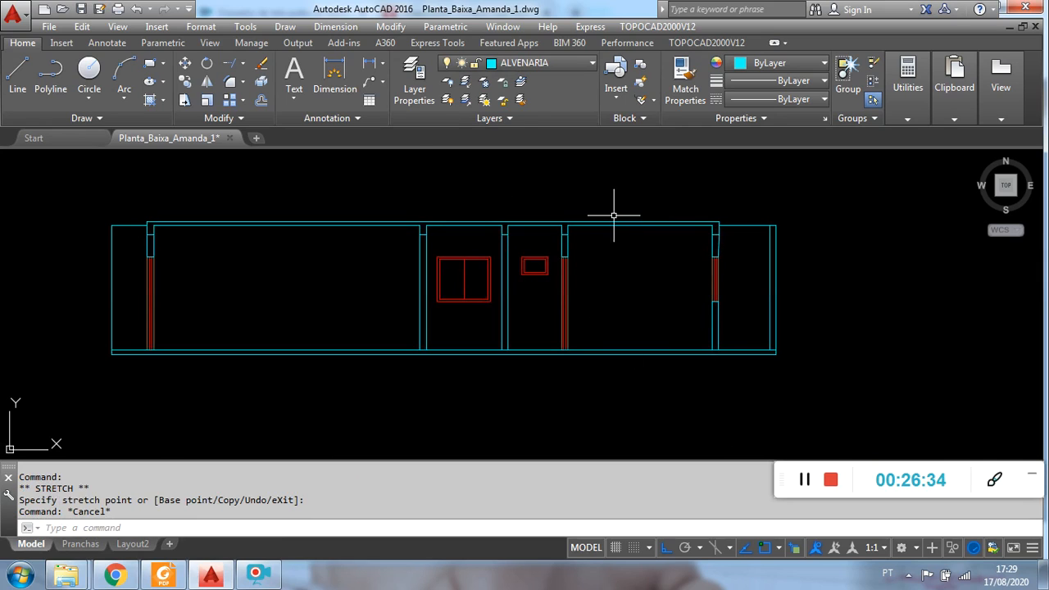
{"action": "scroll", "coordinate": [574, 227], "scroll_direction": "up", "scroll_amount": 4}
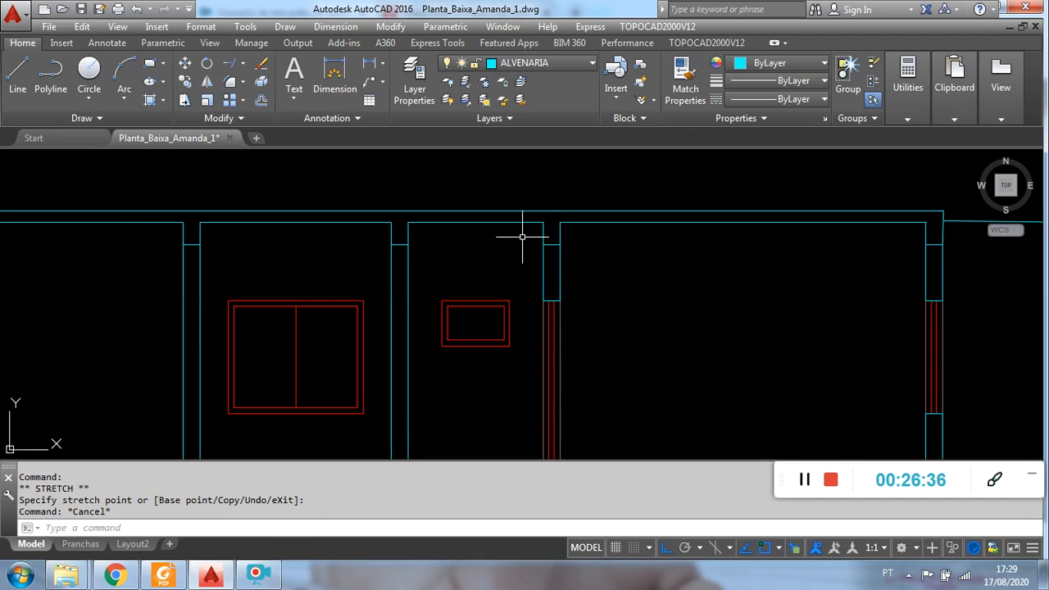
{"action": "left_click", "coordinate": [572, 235]}
{"action": "left_click", "coordinate": [555, 234]}
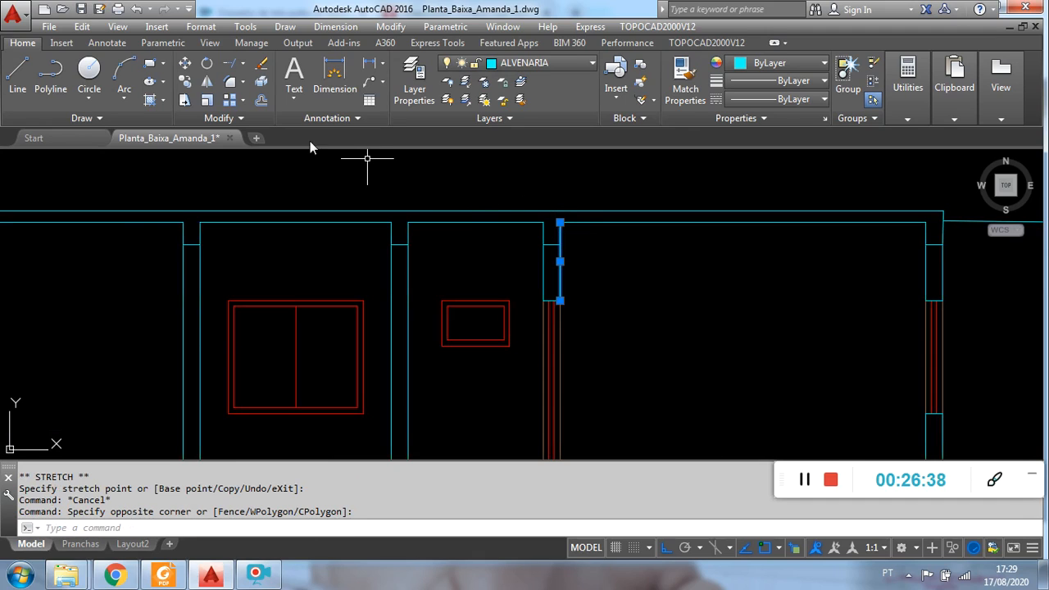
{"action": "left_click", "coordinate": [216, 120]}
{"action": "left_click", "coordinate": [224, 156]}
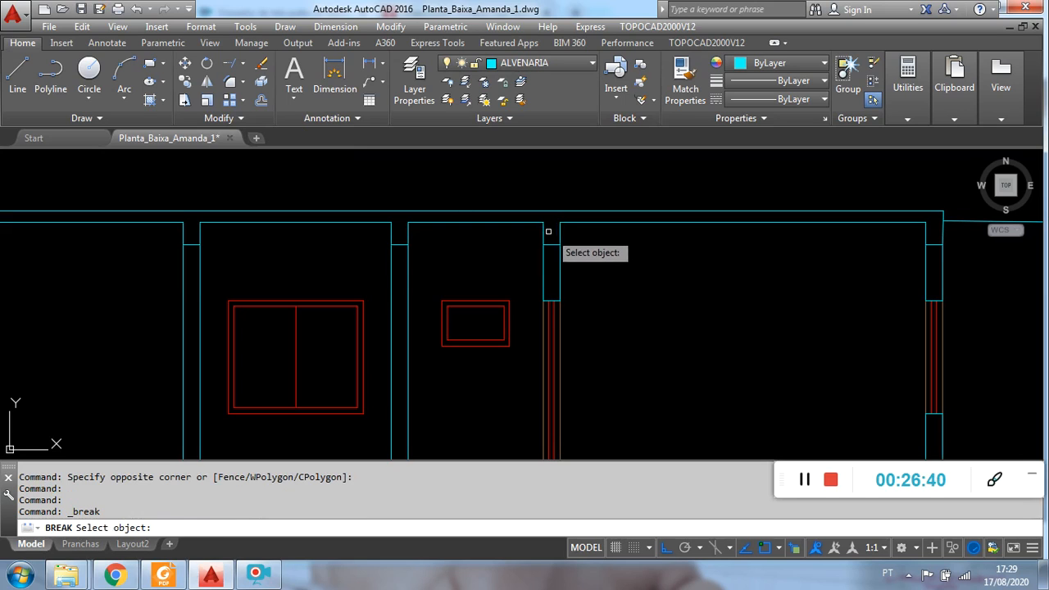
{"action": "left_click", "coordinate": [561, 233]}
{"action": "left_click", "coordinate": [555, 235]}
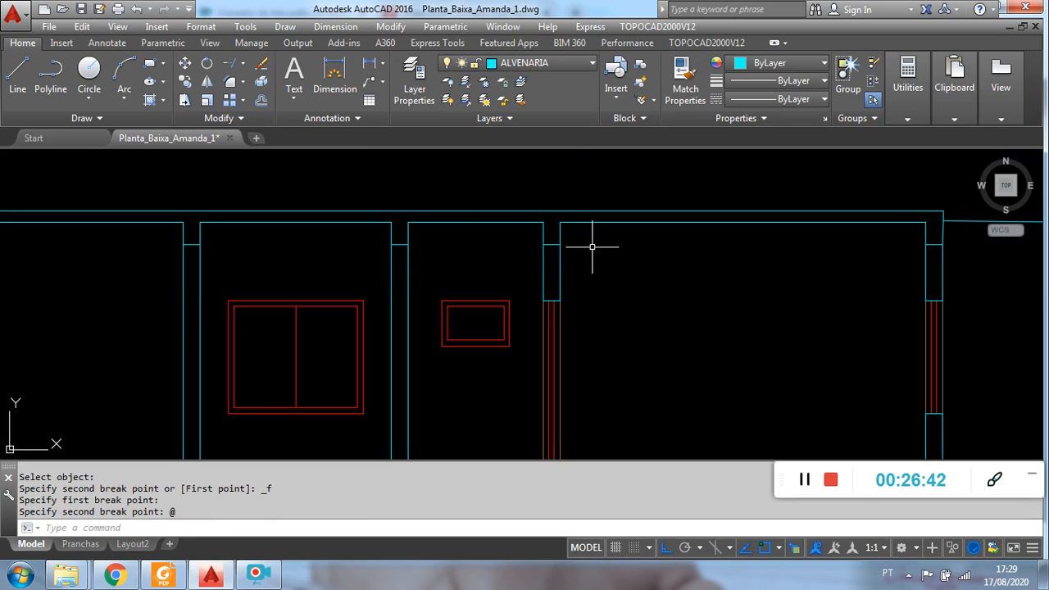
- Split the opposite face line above the interior door and stretch its upper piece down to the beam's underside
{"action": "right_click", "coordinate": [533, 238]}
{"action": "left_click", "coordinate": [545, 242]}
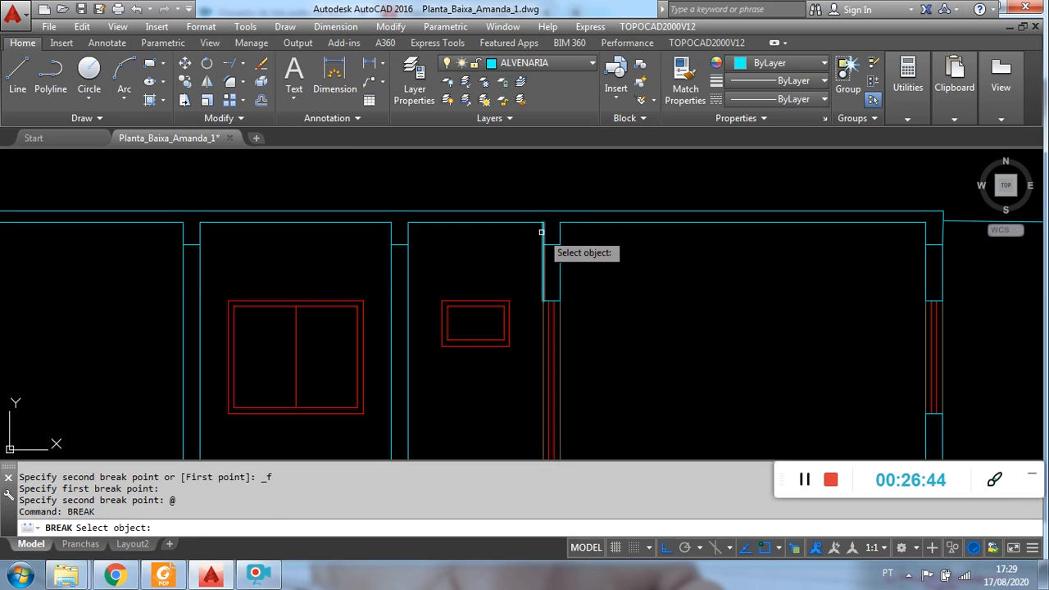
{"action": "left_click", "coordinate": [542, 240]}
{"action": "key", "text": "Escape"}
{"action": "scroll", "coordinate": [544, 235], "scroll_direction": "up", "scroll_amount": 1}
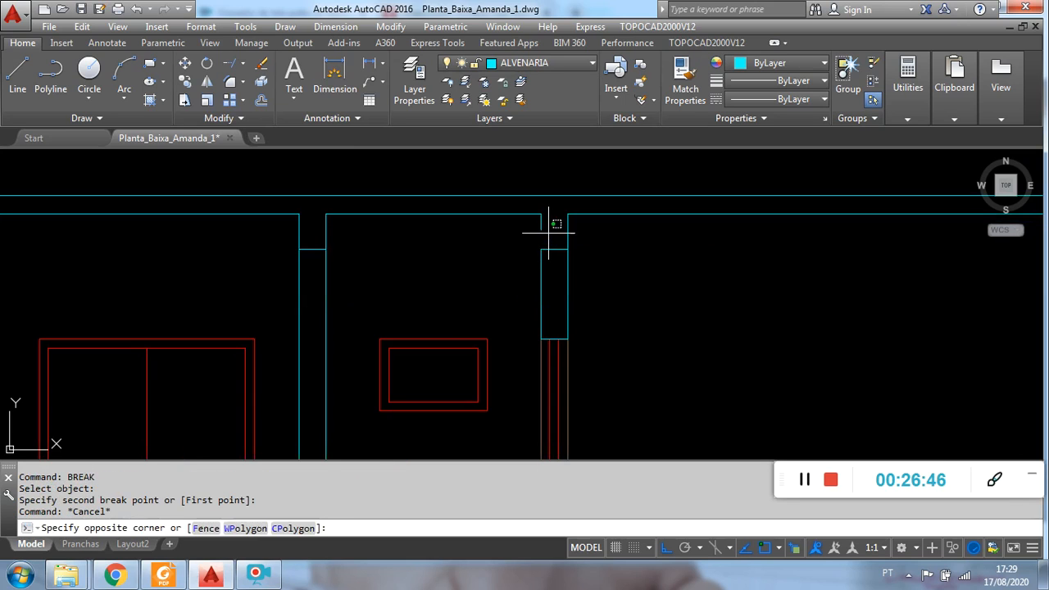
{"action": "left_click", "coordinate": [535, 222]}
{"action": "left_click", "coordinate": [541, 230]}
{"action": "left_click", "coordinate": [542, 249]}
{"action": "key", "text": "Escape"}
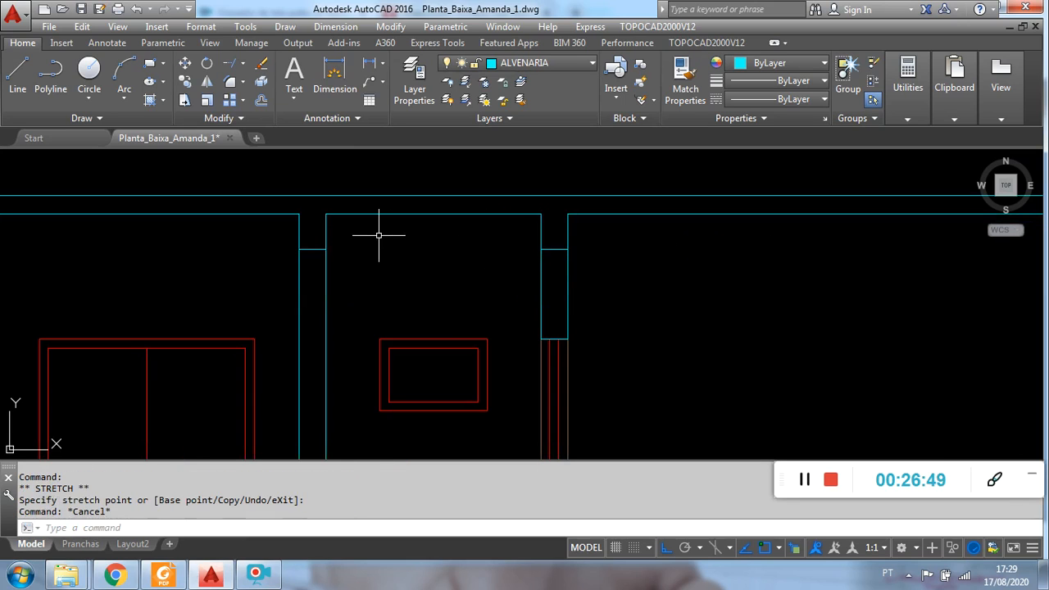
- Shorten both face lines of the wall between the large and small windows down to the beam's underside
{"action": "scroll", "coordinate": [379, 235], "scroll_direction": "up", "scroll_amount": 2}
{"action": "left_click", "coordinate": [420, 241]}
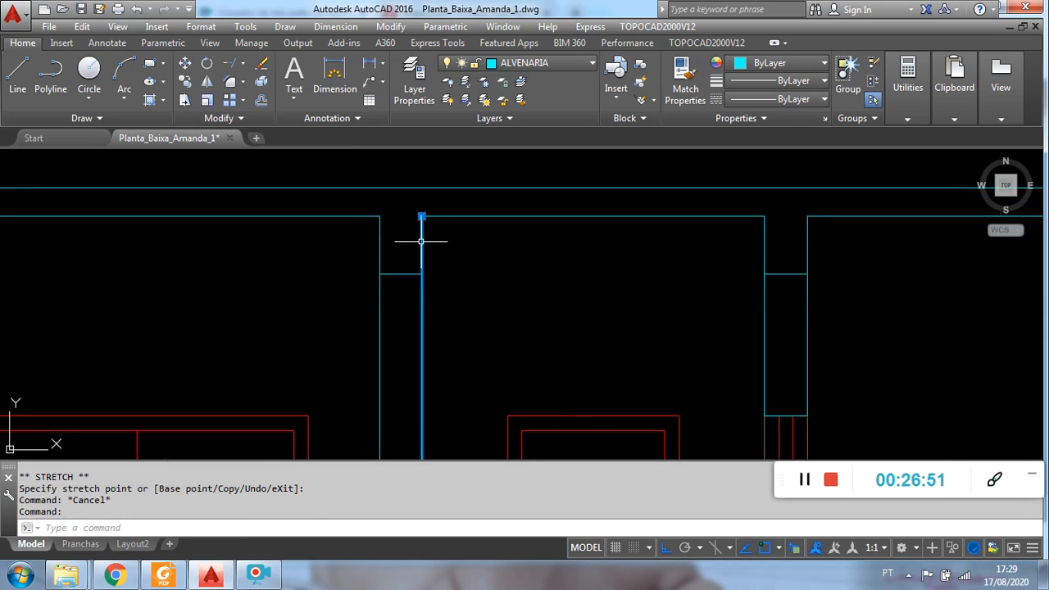
{"action": "left_click", "coordinate": [422, 216]}
{"action": "left_click", "coordinate": [379, 221]}
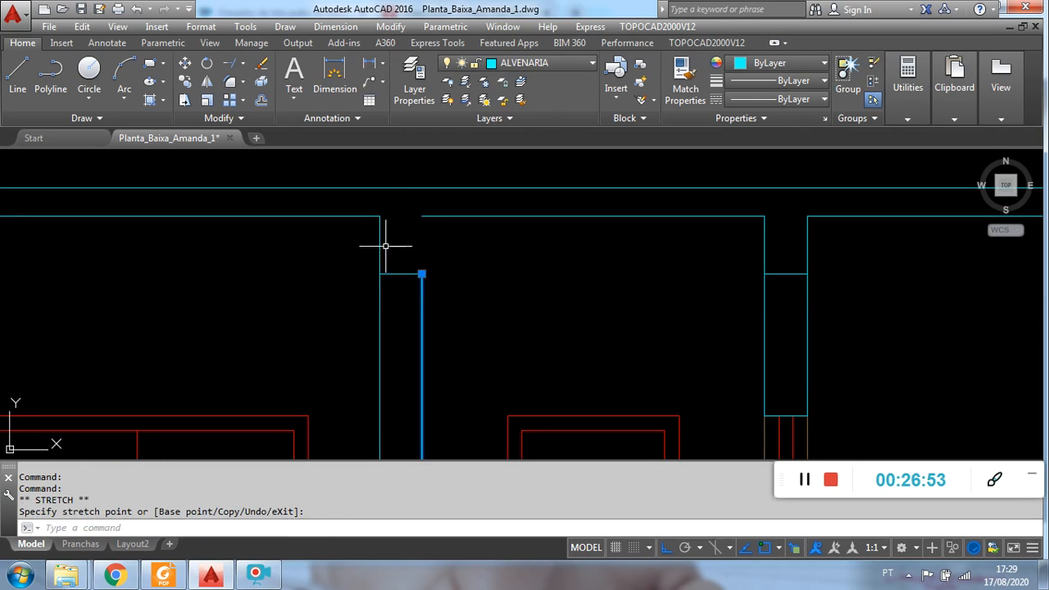
{"action": "left_click", "coordinate": [380, 216]}
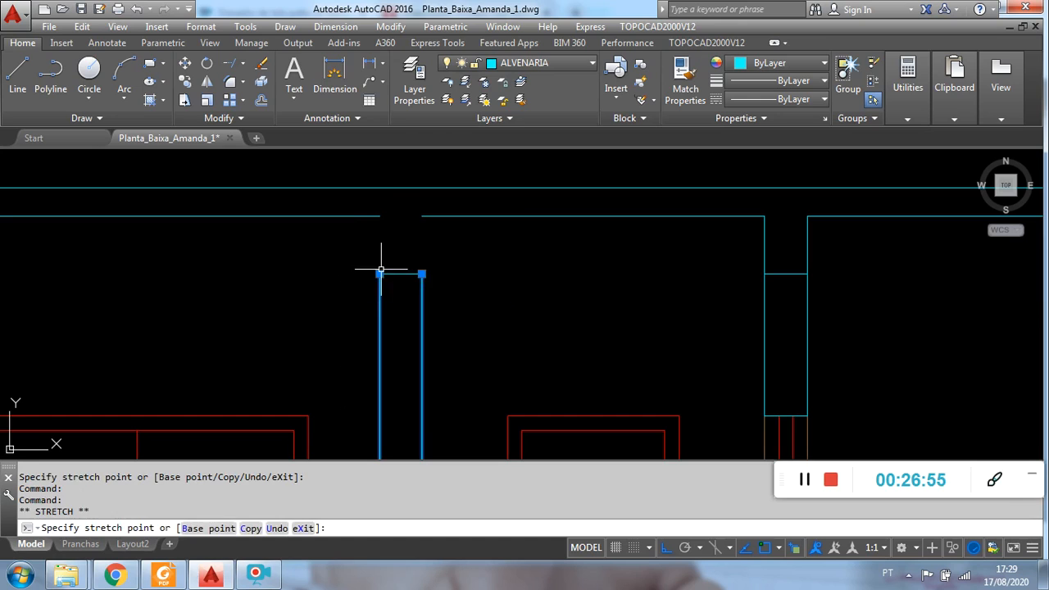
{"action": "left_click", "coordinate": [380, 274]}
{"action": "key", "text": "Escape"}
- On the ESTRUTURA layer, draw both vertical sides of the beam above the wall between the two windows, up to the slab's underside
{"action": "left_click", "coordinate": [573, 65]}
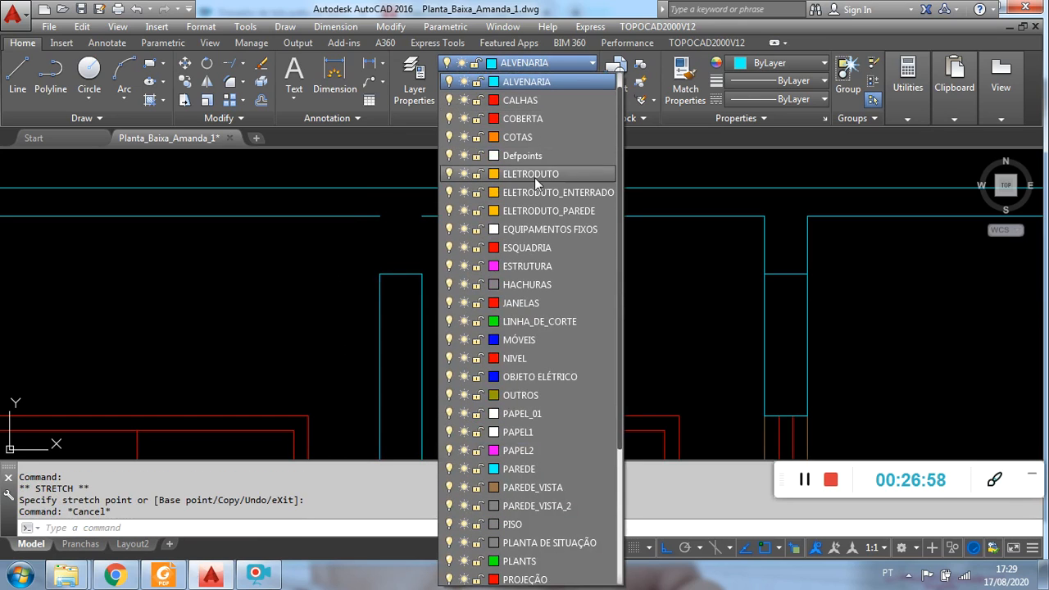
{"action": "left_click", "coordinate": [533, 265]}
{"action": "left_click", "coordinate": [18, 72]}
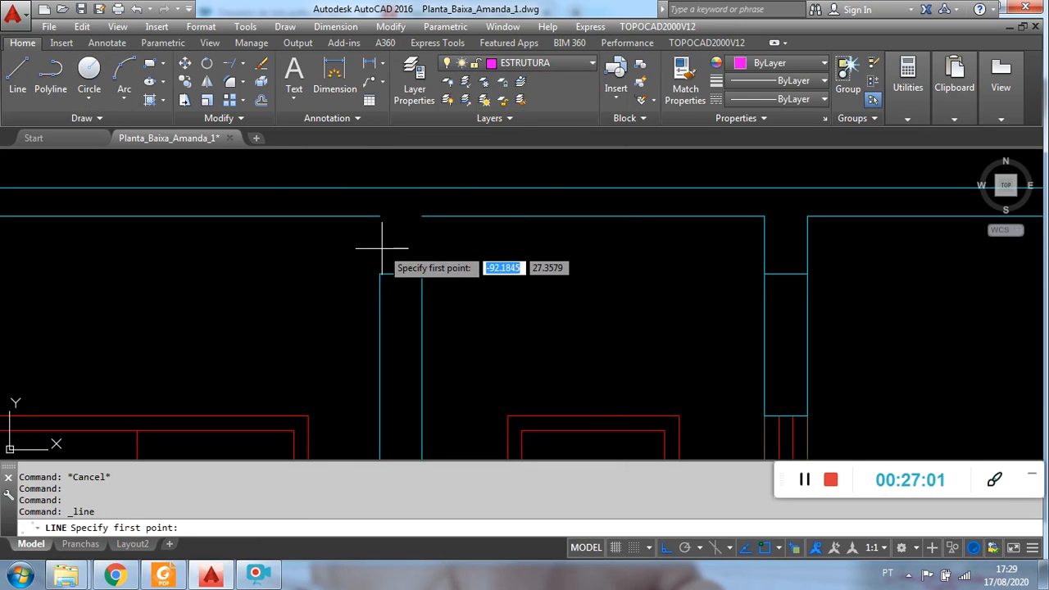
{"action": "left_click", "coordinate": [380, 274]}
{"action": "left_click", "coordinate": [381, 230]}
{"action": "key", "text": "Escape"}
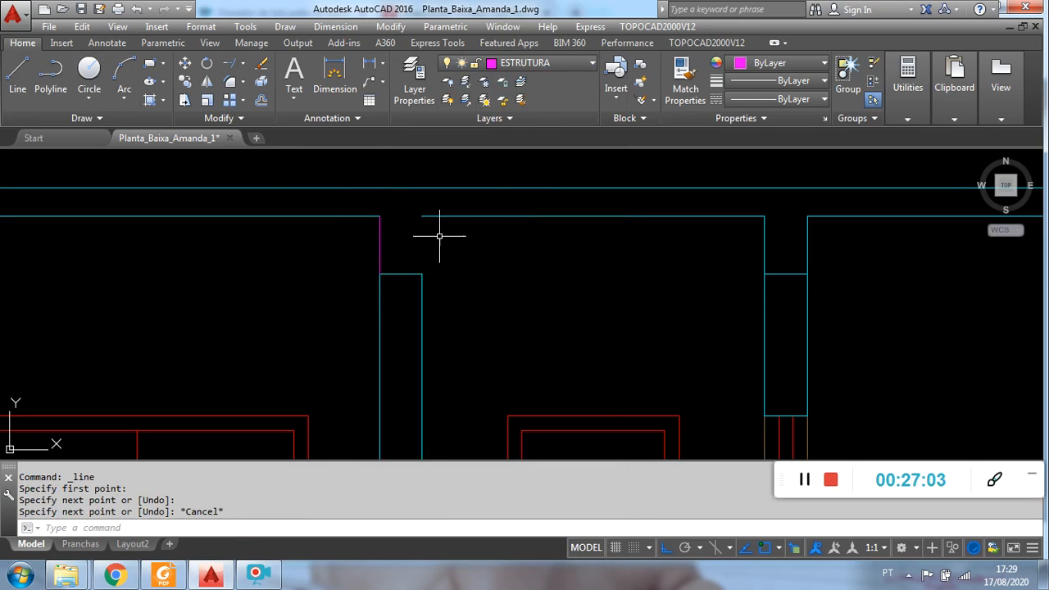
{"action": "right_click", "coordinate": [438, 227]}
{"action": "left_click", "coordinate": [442, 246]}
{"action": "left_click", "coordinate": [421, 274]}
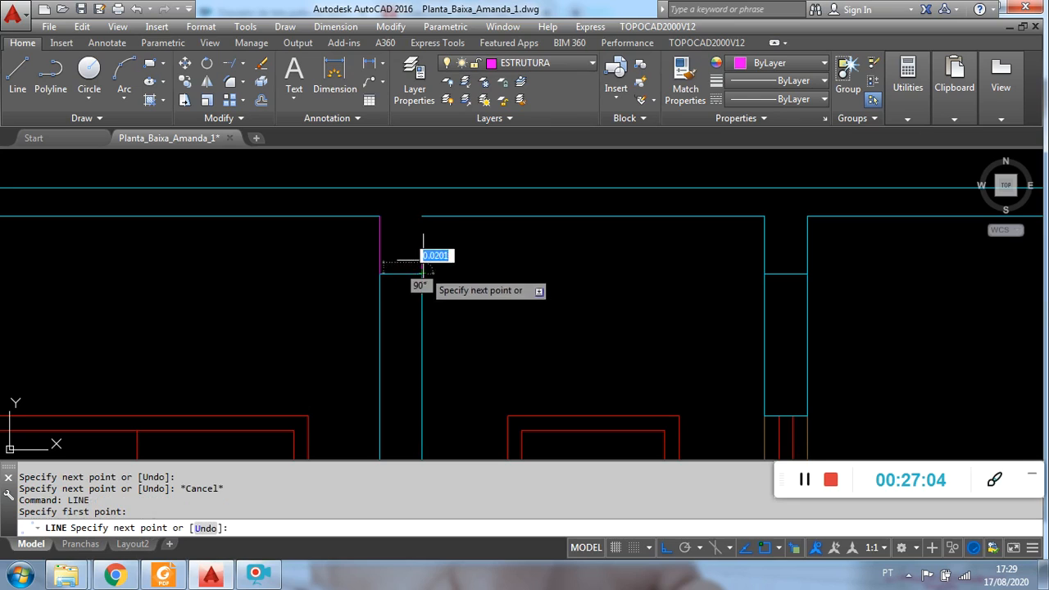
{"action": "left_click", "coordinate": [422, 217]}
{"action": "key", "text": "Escape"}
- Replace the ALVENARIA underside line of the beam between the two windows with a line on the ESTRUTURA layer
{"action": "left_click_drag", "start_coordinate": [410, 286], "coordinate": [398, 250]}
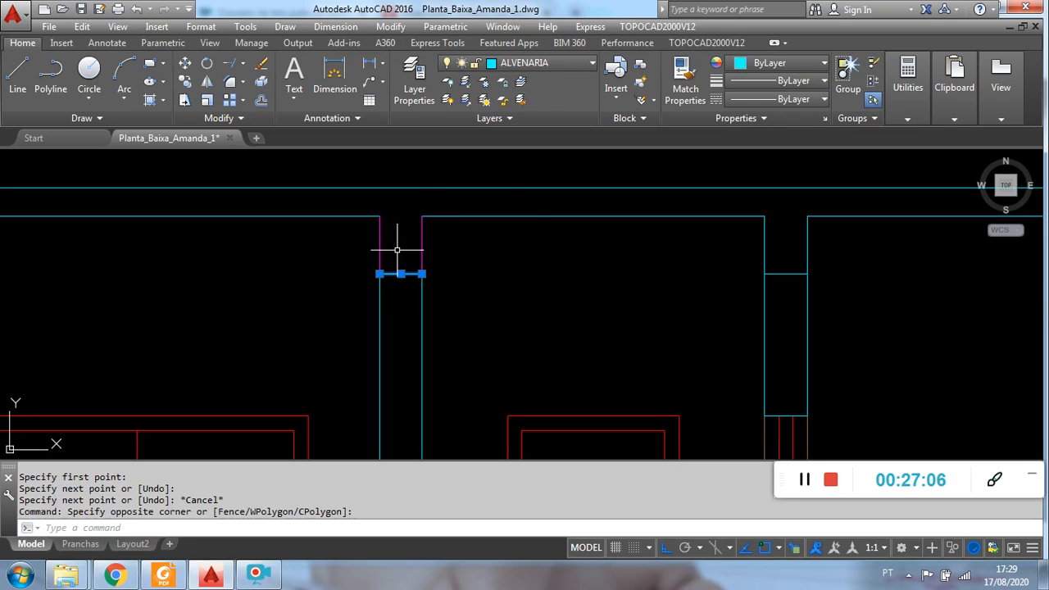
{"action": "key", "text": "Delete"}
{"action": "left_click", "coordinate": [17, 73]}
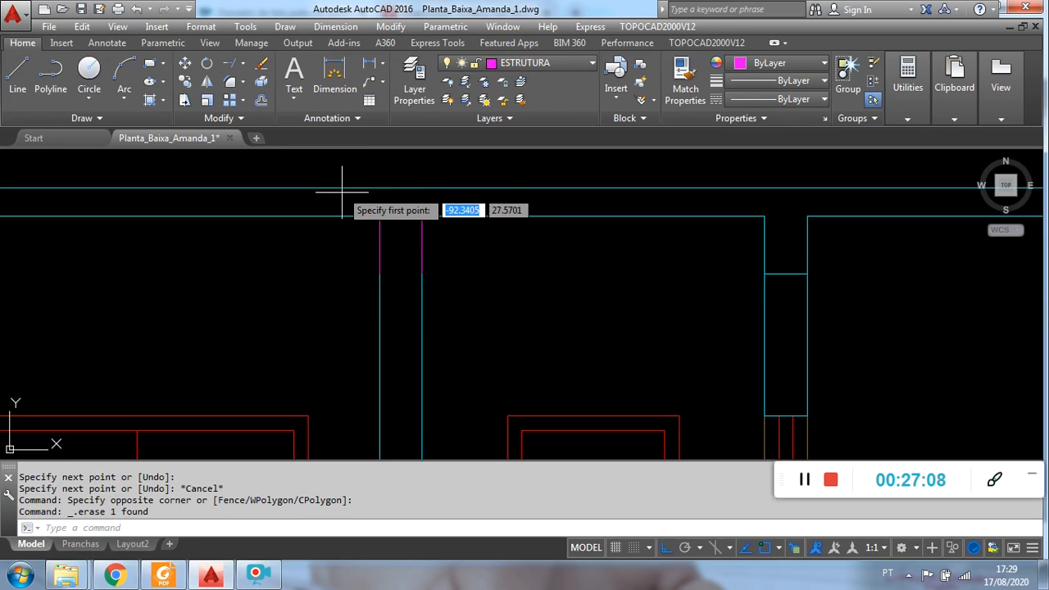
{"action": "left_click", "coordinate": [380, 274]}
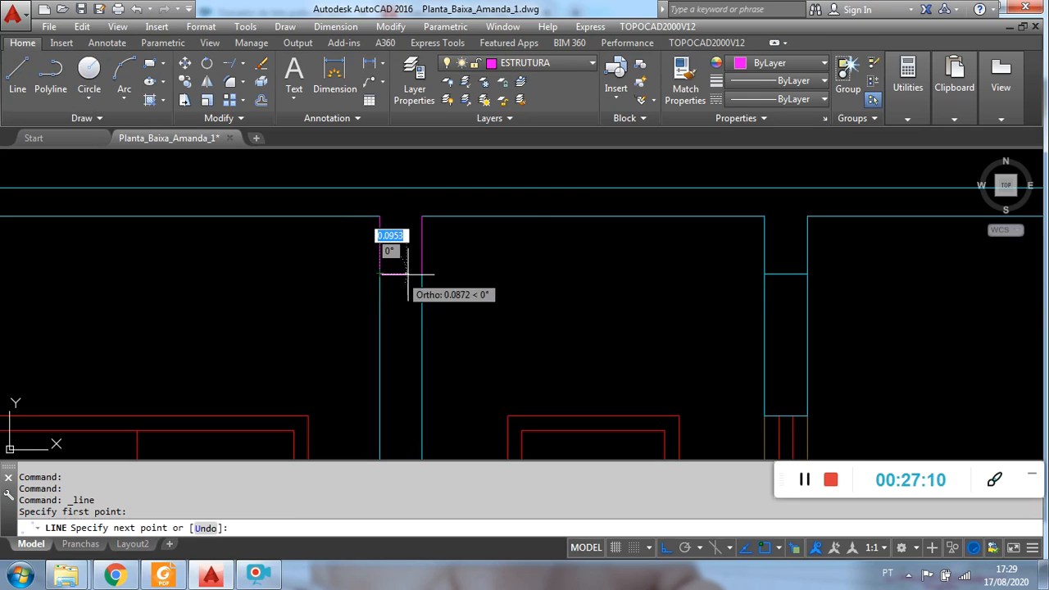
{"action": "left_click", "coordinate": [422, 273]}
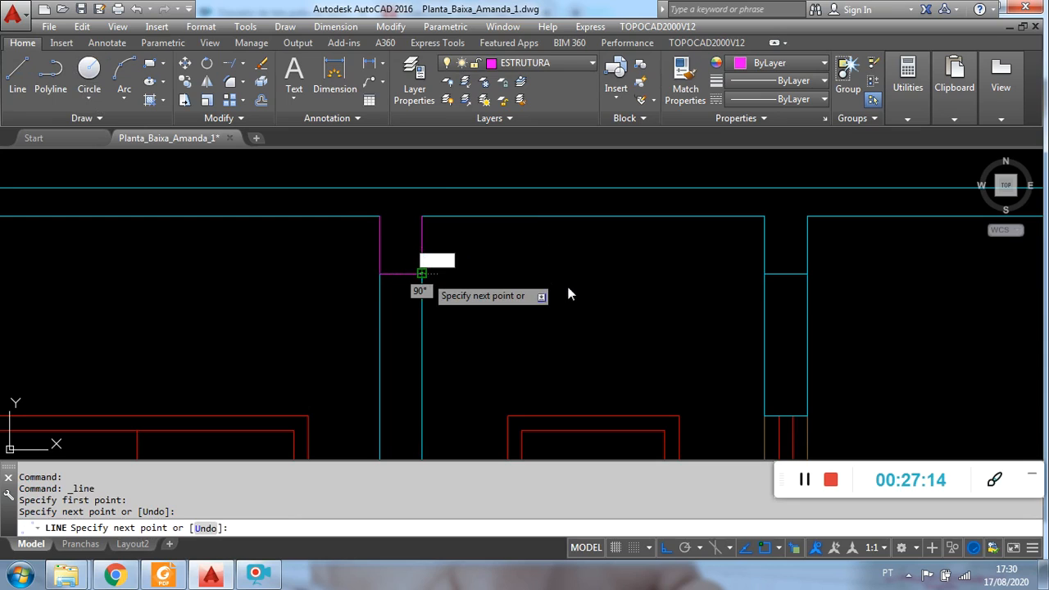
{"action": "key", "text": "Escape"}
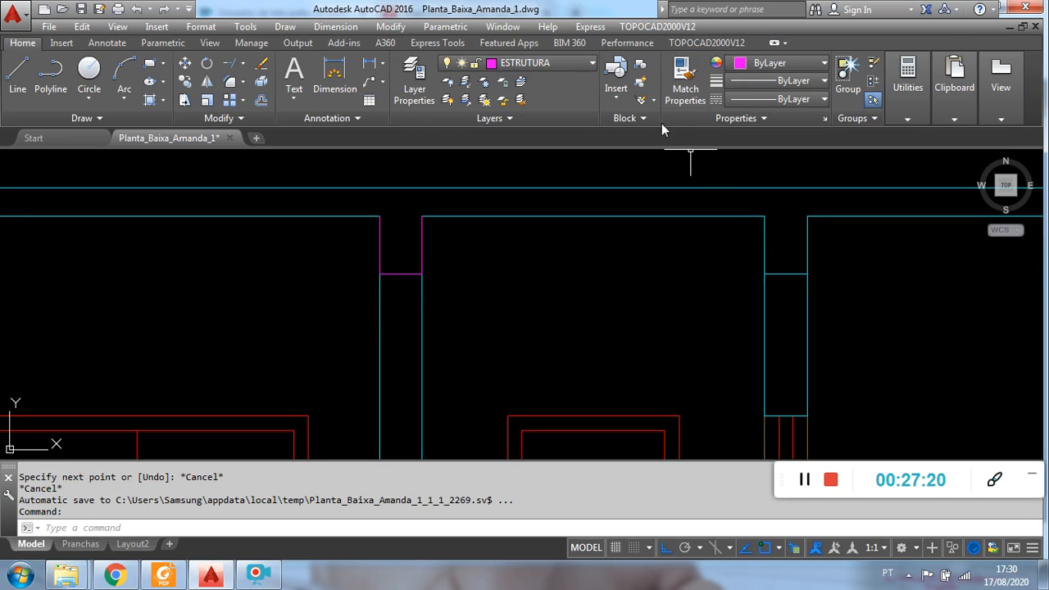
- Match the beam above the interior door and the adjoining slab underside lines to the ESTRUTURA beam between the two windows
{"action": "left_click", "coordinate": [685, 86]}
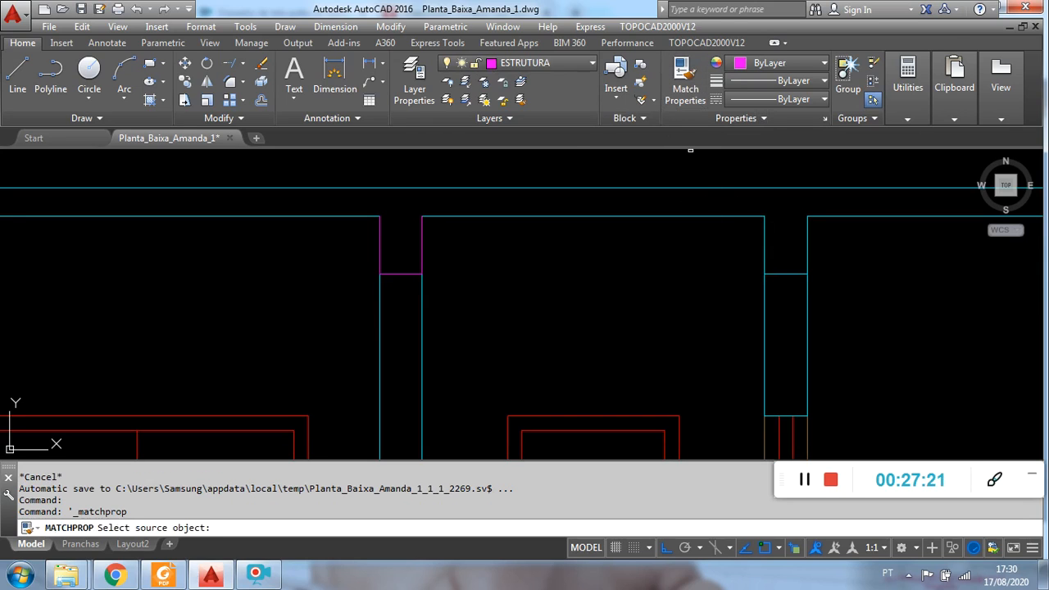
{"action": "left_click", "coordinate": [421, 243]}
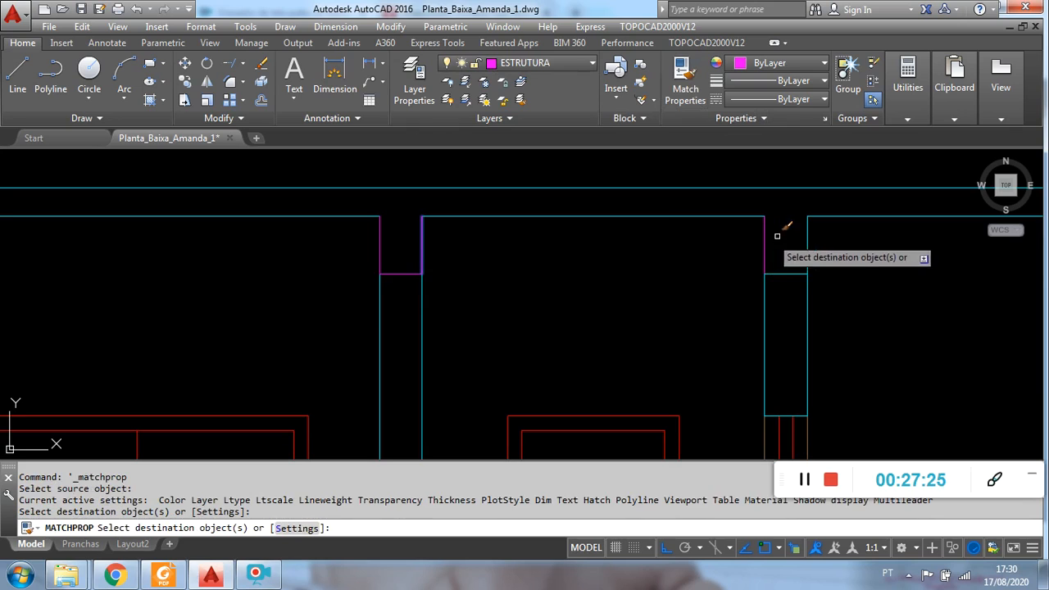
{"action": "left_click", "coordinate": [808, 229]}
{"action": "left_click", "coordinate": [791, 273]}
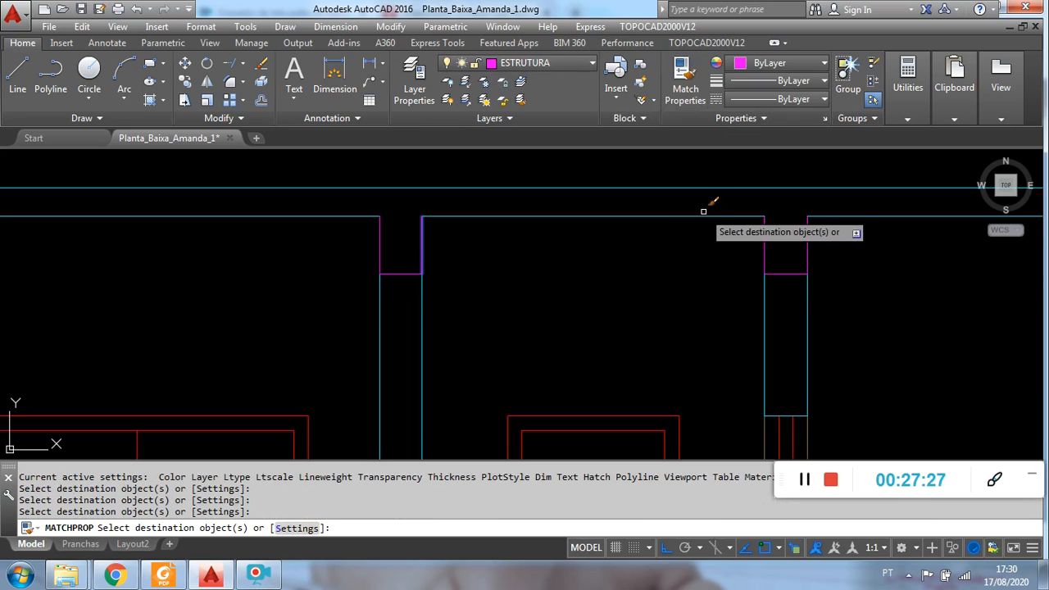
{"action": "left_click", "coordinate": [703, 216]}
{"action": "left_click", "coordinate": [825, 216]}
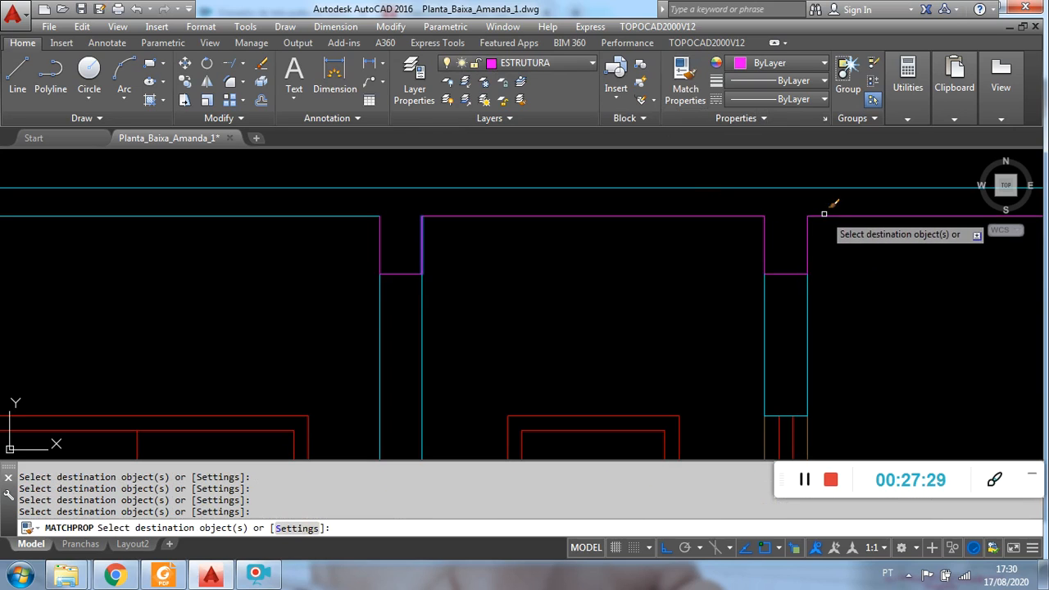
- Match the beam above the rear wall window and the slab's top line to the ESTRUTURA properties
{"action": "scroll", "coordinate": [824, 245], "scroll_direction": "down", "scroll_amount": 2}
{"action": "middle_click_drag", "start_coordinate": [839, 267], "coordinate": [422, 262]}
{"action": "middle_click_drag", "start_coordinate": [679, 279], "coordinate": [498, 330]}
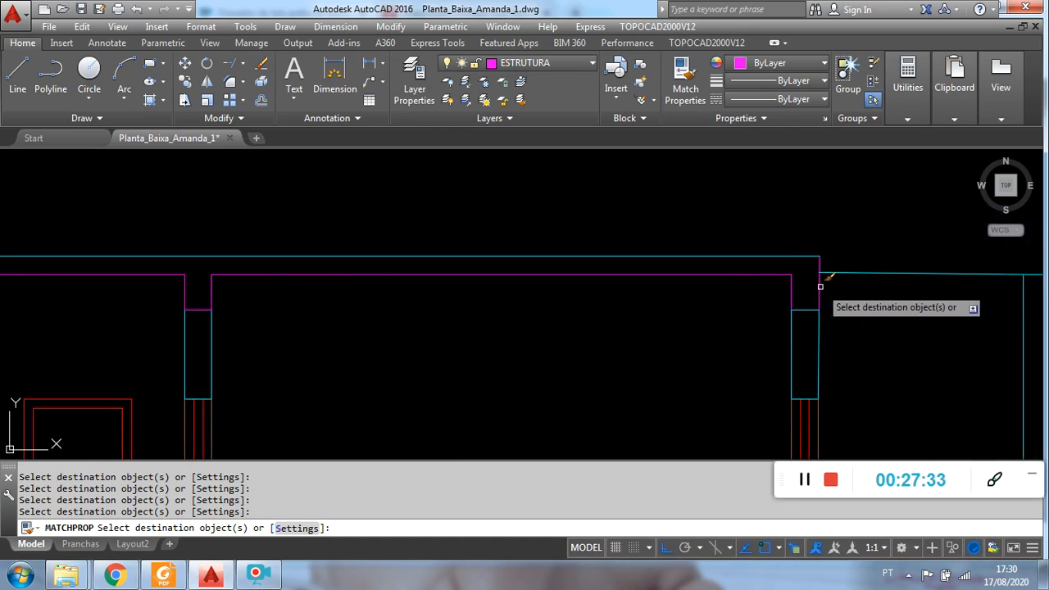
{"action": "left_click", "coordinate": [801, 256]}
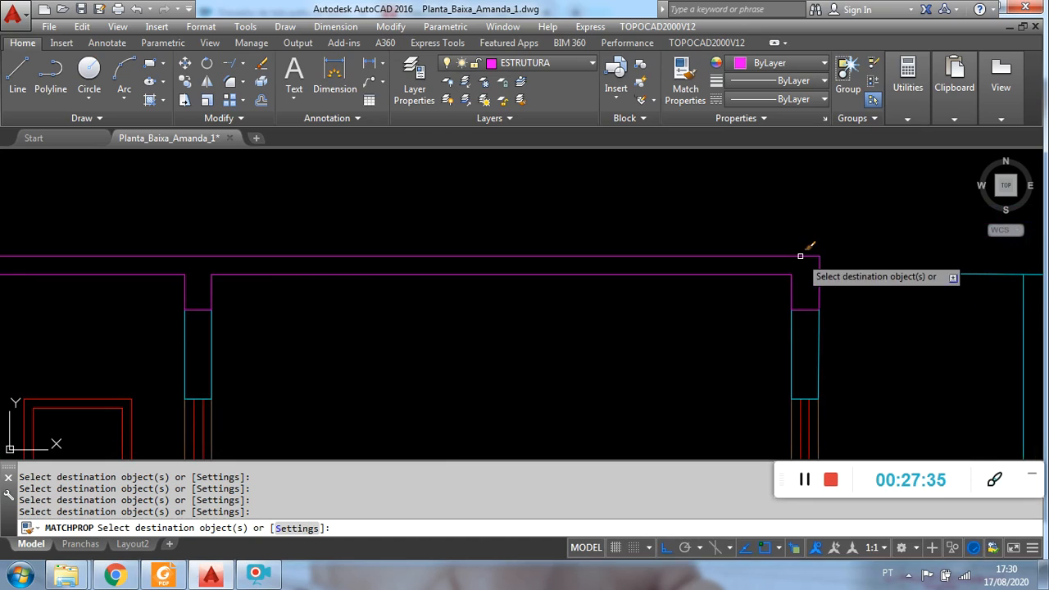
- Apply the ESTRUTURA properties to the garage entrance beam, the garage slab underside and the underside of the beam beside the large window
{"action": "scroll", "coordinate": [721, 257], "scroll_direction": "down", "scroll_amount": 6}
{"action": "middle_click_drag", "start_coordinate": [551, 255], "coordinate": [669, 257]}
{"action": "scroll", "coordinate": [632, 273], "scroll_direction": "up", "scroll_amount": 2}
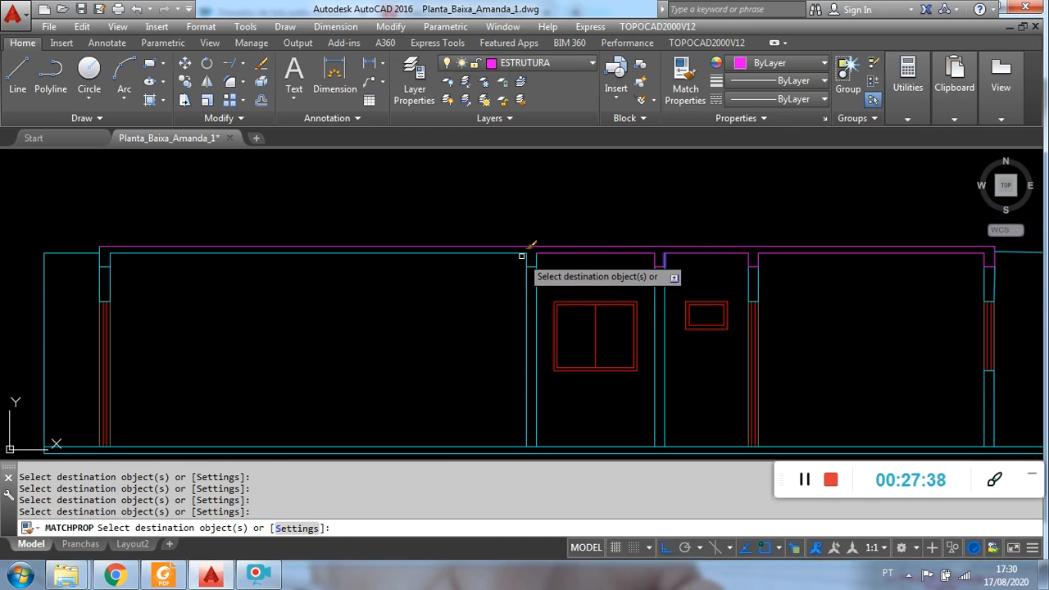
{"action": "left_click", "coordinate": [111, 259]}
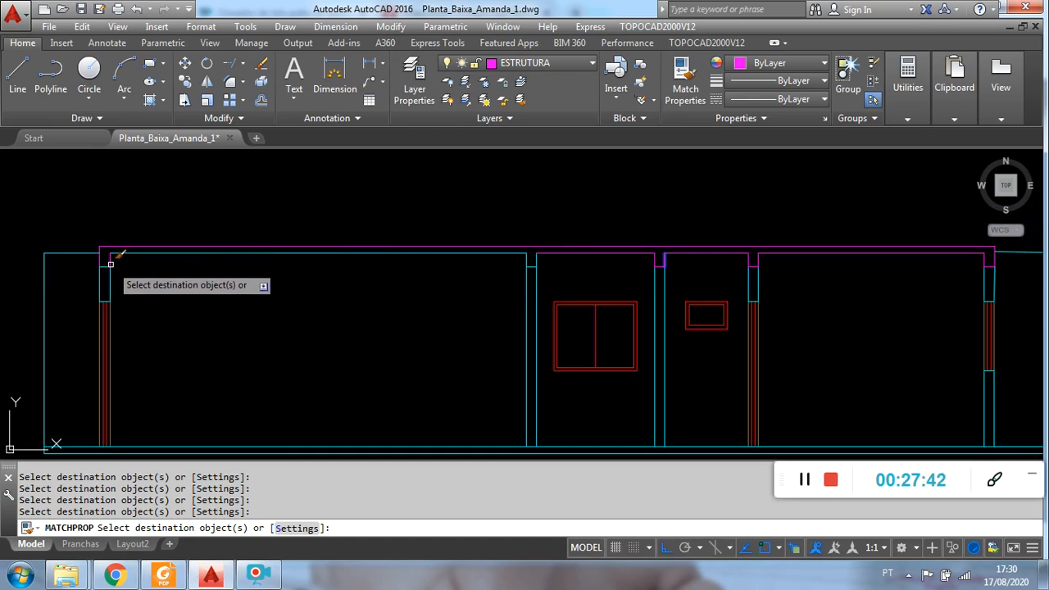
{"action": "left_click", "coordinate": [104, 267]}
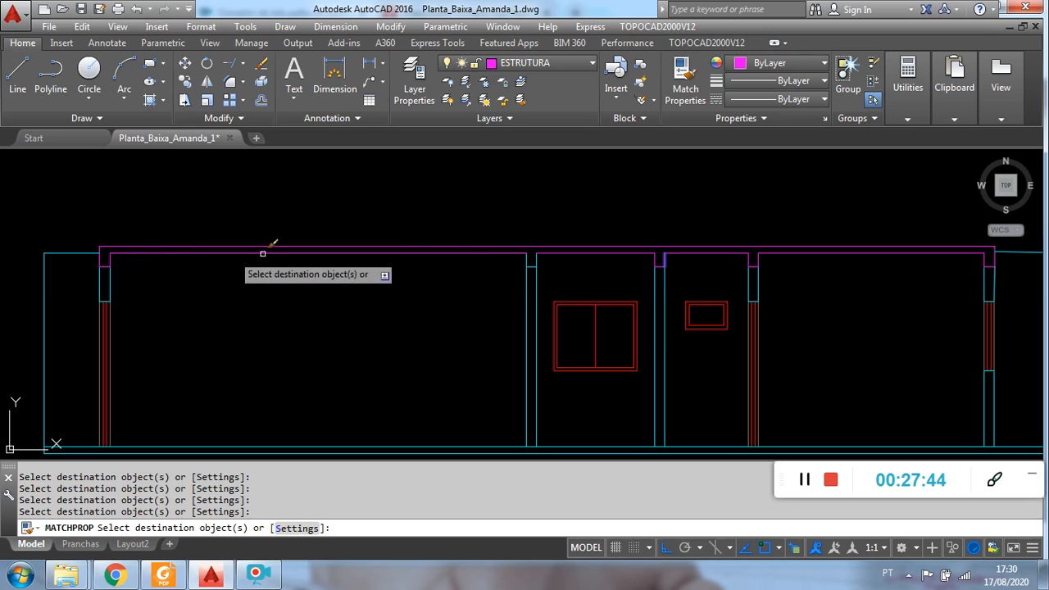
{"action": "scroll", "coordinate": [532, 259], "scroll_direction": "up", "scroll_amount": 5}
{"action": "left_click", "coordinate": [519, 260]}
{"action": "key", "text": "Escape"}
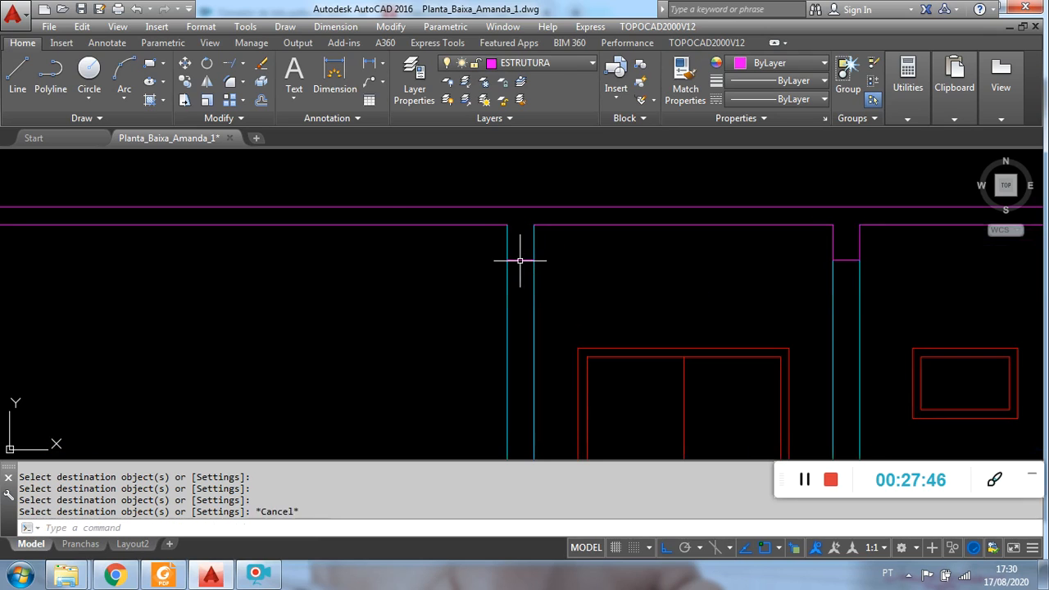
- Split the garage-side face line of the wall beside the large window at the beam's underside
{"action": "left_click", "coordinate": [241, 120]}
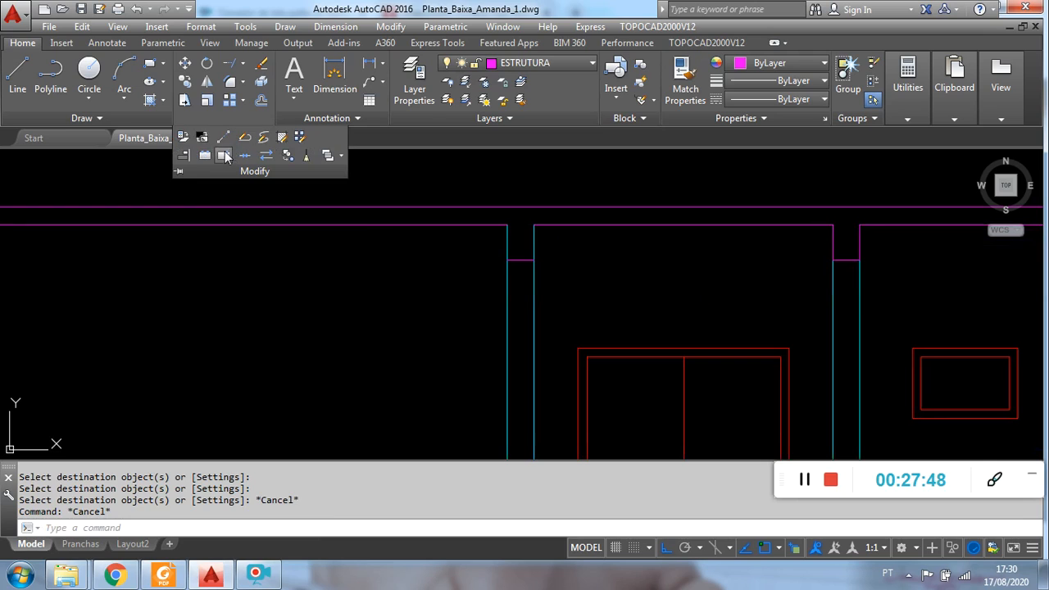
{"action": "left_click", "coordinate": [217, 150]}
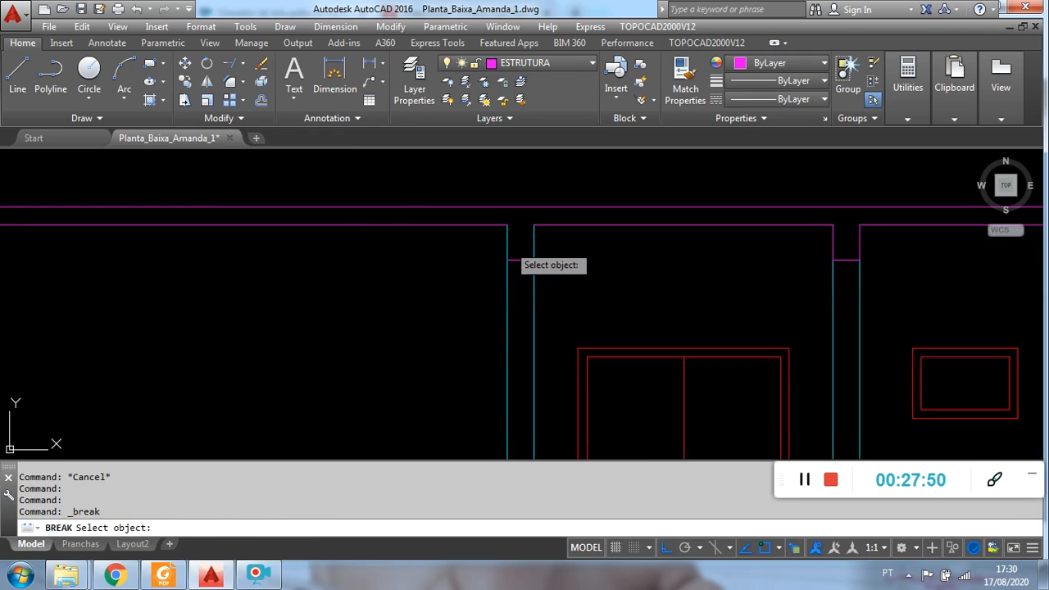
{"action": "left_click", "coordinate": [507, 255]}
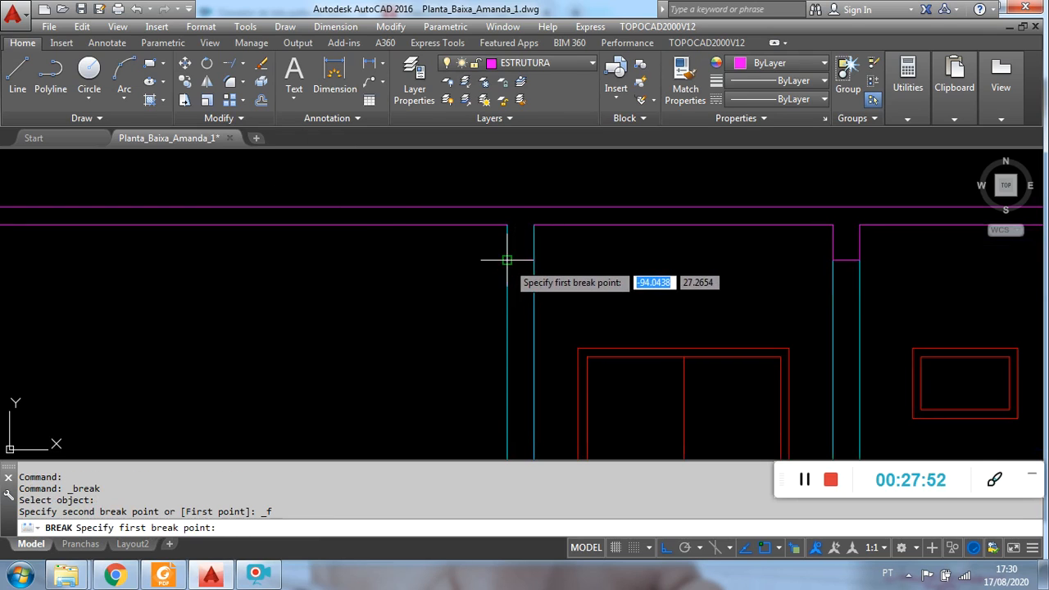
{"action": "left_click", "coordinate": [535, 251]}
{"action": "key", "text": "Escape"}
- Break the window-side face line of the same wall and stretch its upper piece down to the beam's underside
{"action": "right_click", "coordinate": [560, 245]}
{"action": "left_click", "coordinate": [594, 255]}
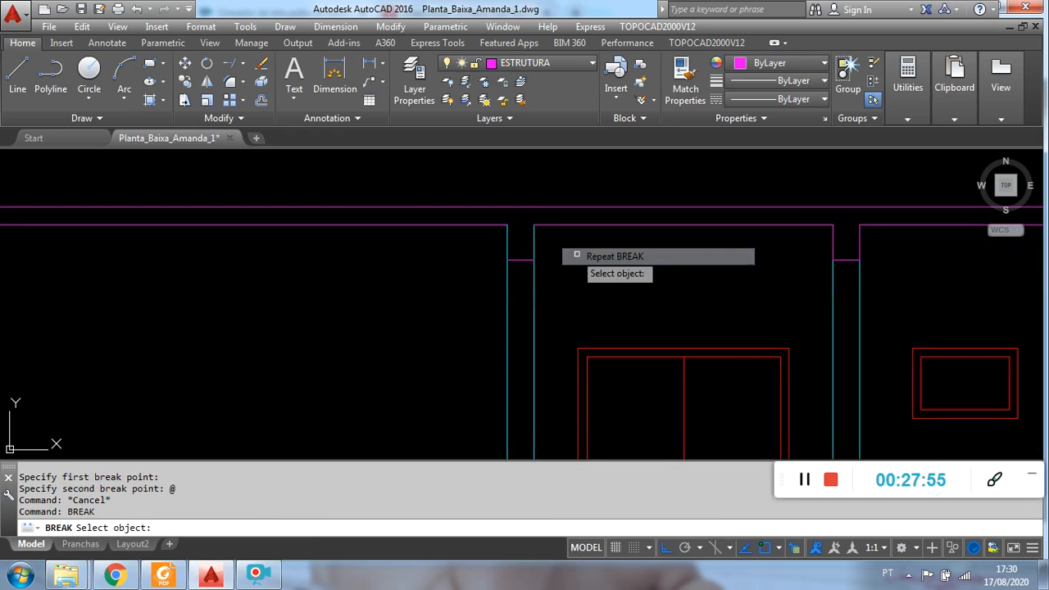
{"action": "left_click", "coordinate": [534, 234]}
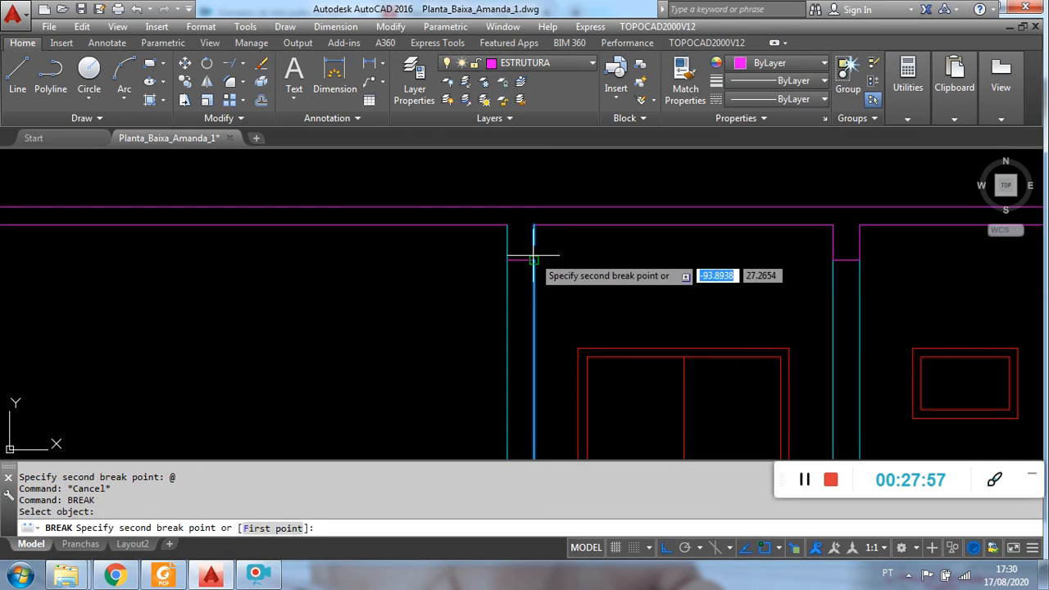
{"action": "key", "text": "Escape"}
{"action": "left_click", "coordinate": [543, 249]}
{"action": "left_click", "coordinate": [528, 239]}
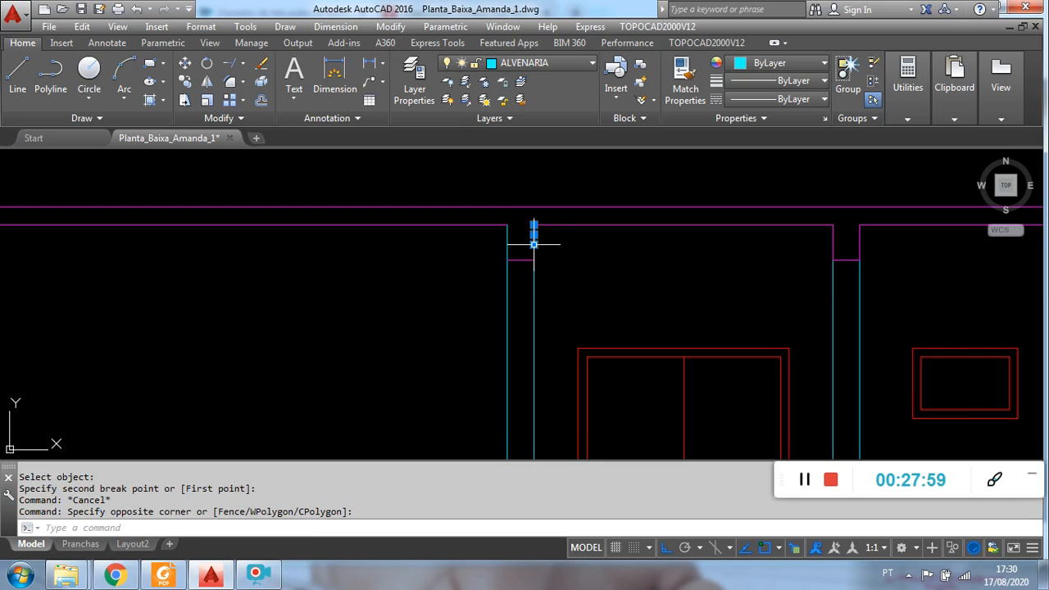
{"action": "left_click", "coordinate": [534, 244]}
{"action": "key", "text": "Escape"}
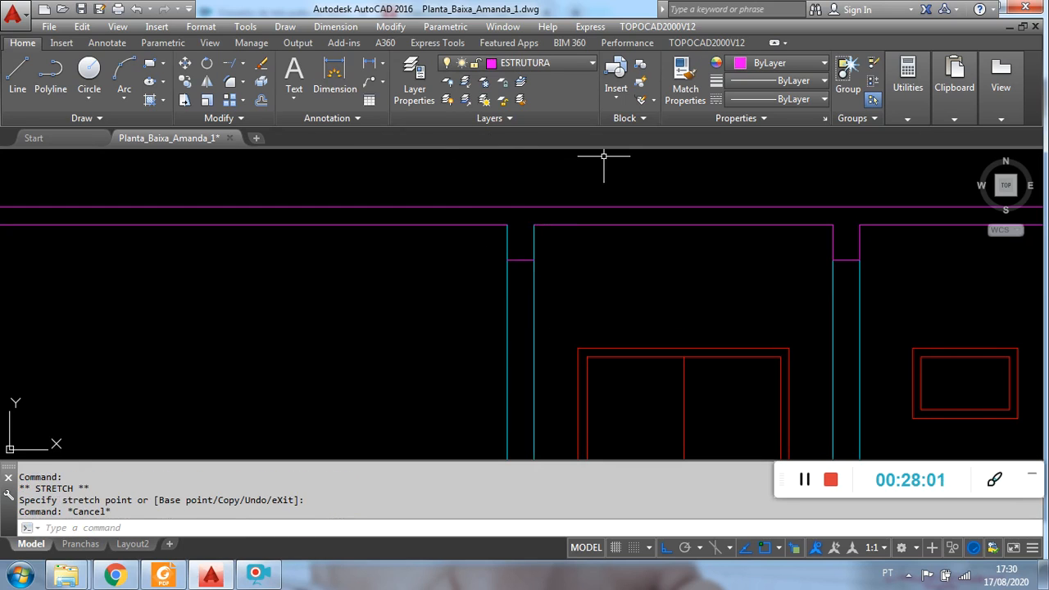
- Match both vertical sides of the beam between the garage and the large-window room to the ESTRUTURA slab line
{"action": "key", "text": "Escape"}
{"action": "left_click", "coordinate": [685, 82]}
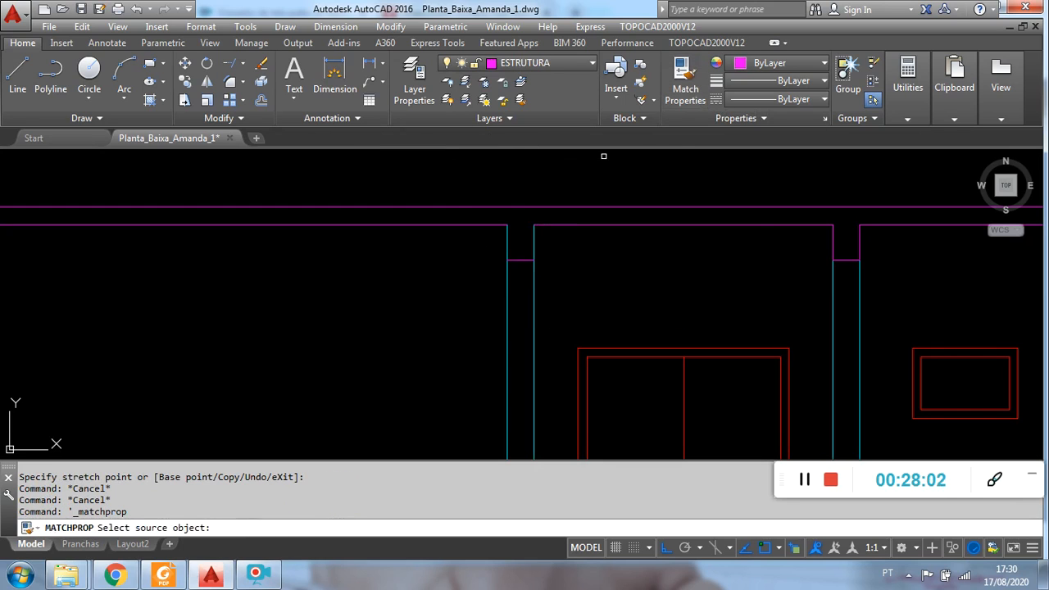
{"action": "left_click", "coordinate": [644, 225]}
{"action": "left_click", "coordinate": [554, 236]}
{"action": "key", "text": "Escape"}
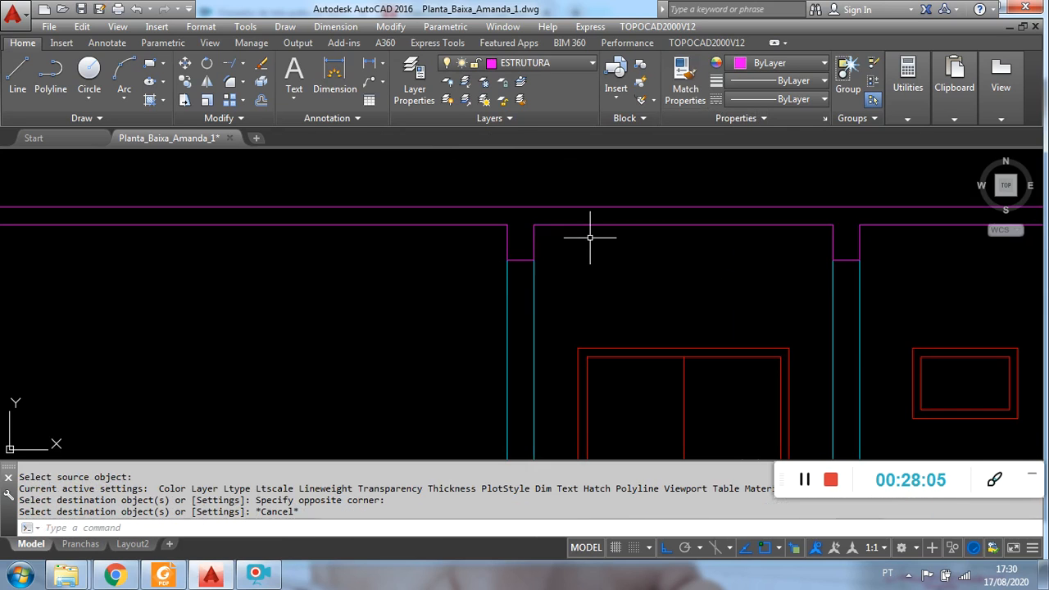
- Copy the GARAGEM label from the floor plan straight down into the garage of the section
{"action": "scroll", "coordinate": [598, 242], "scroll_direction": "down", "scroll_amount": 6}
{"action": "scroll", "coordinate": [598, 241], "scroll_direction": "down", "scroll_amount": 3}
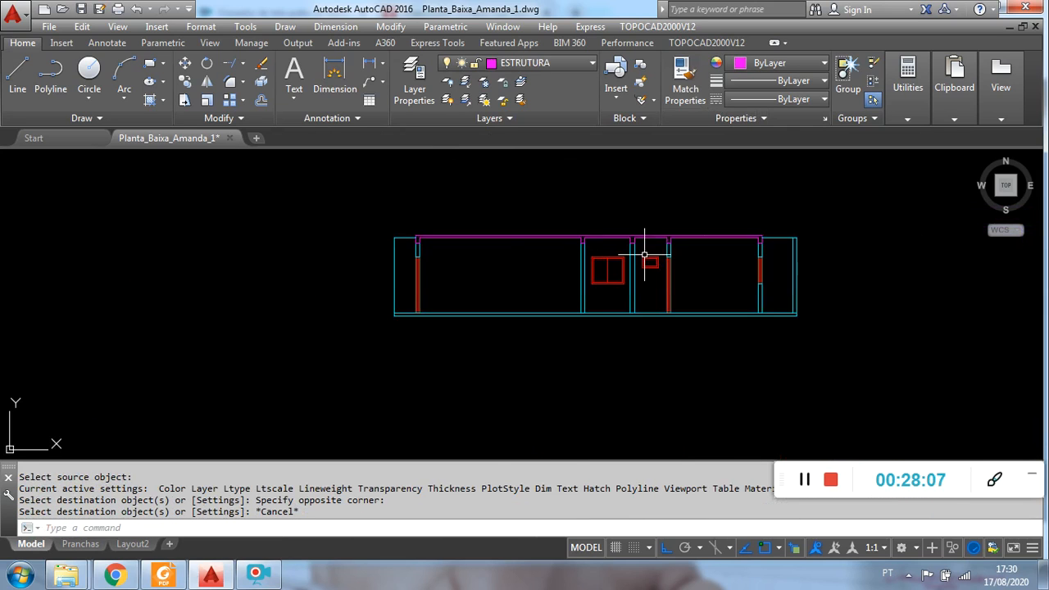
{"action": "scroll", "coordinate": [671, 239], "scroll_direction": "down", "scroll_amount": 2}
{"action": "middle_click_drag", "start_coordinate": [628, 211], "coordinate": [615, 290]}
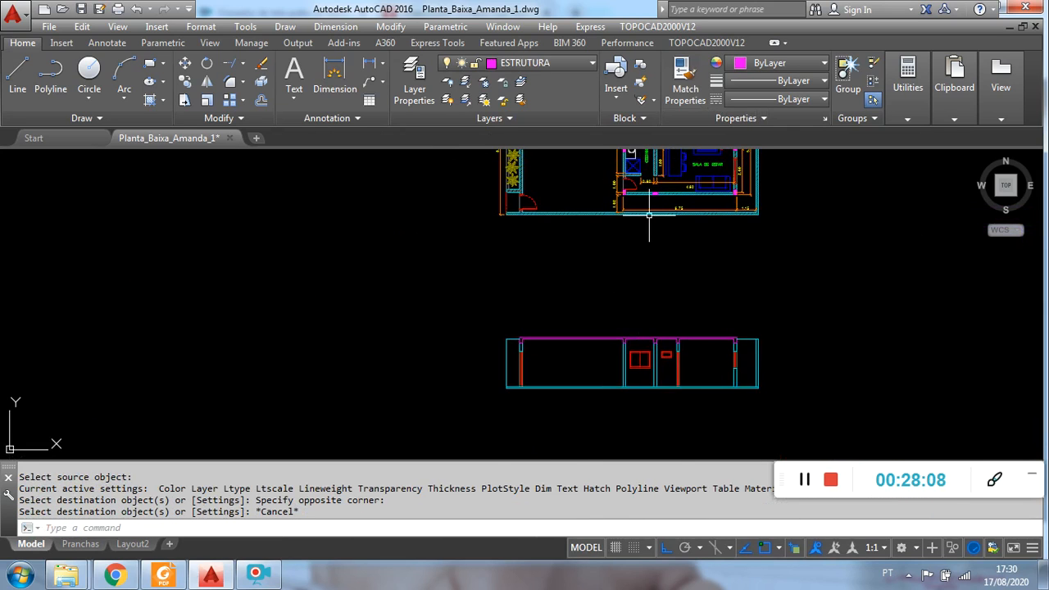
{"action": "mouse_move", "coordinate": [643, 227]}
{"action": "middle_mouse_down"}
{"action": "mouse_move", "coordinate": [583, 303]}
{"action": "mouse_move", "coordinate": [564, 300]}
{"action": "middle_mouse_up"}
{"action": "scroll", "coordinate": [479, 206], "scroll_direction": "up", "scroll_amount": 4}
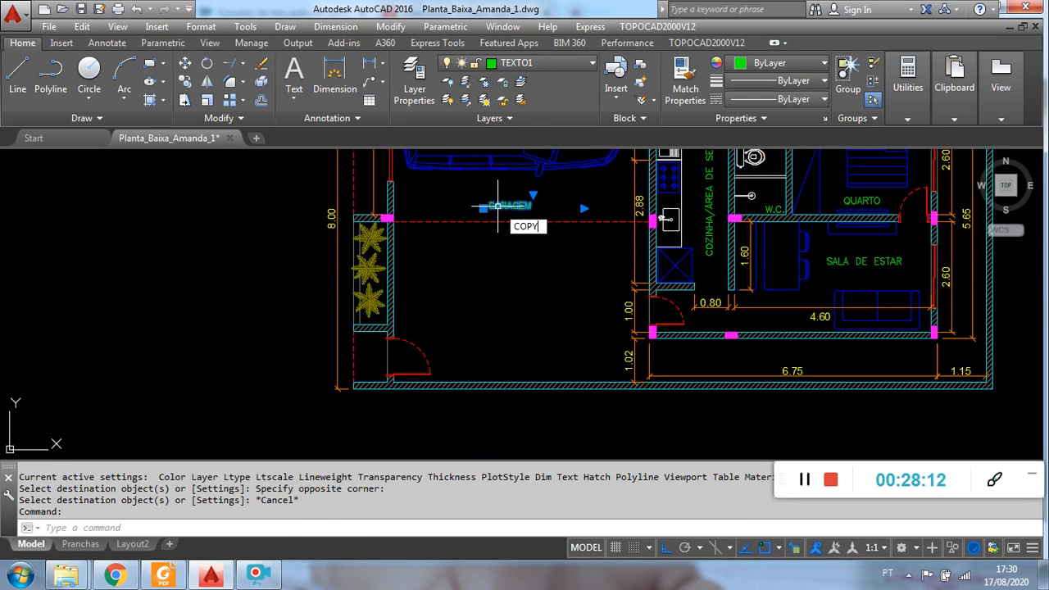
{"action": "key", "text": "Return"}
{"action": "left_click", "coordinate": [496, 205]}
{"action": "scroll", "coordinate": [484, 369], "scroll_direction": "down", "scroll_amount": 2}
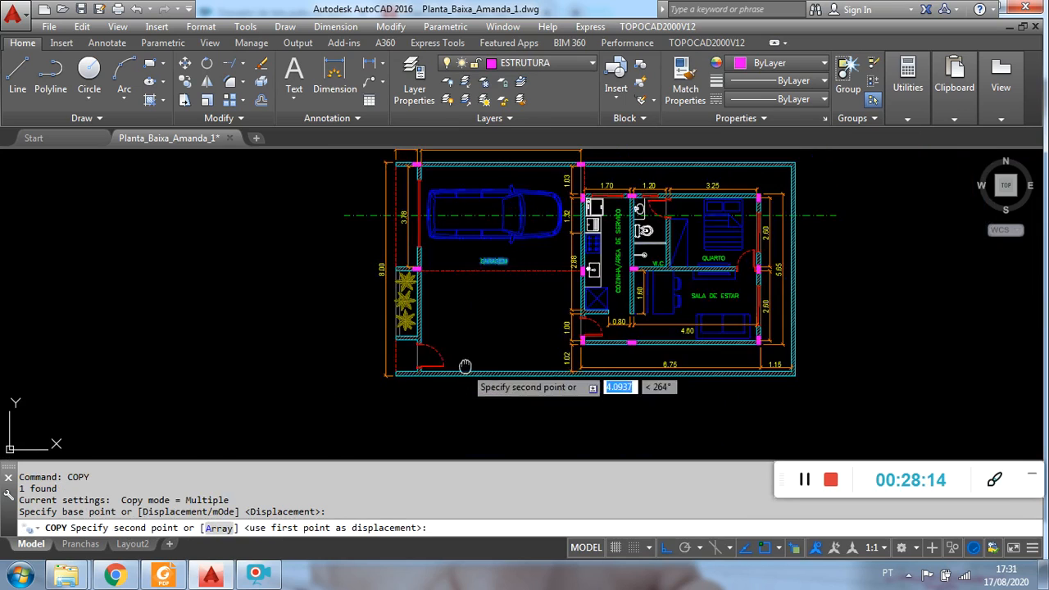
{"action": "mouse_move", "coordinate": [466, 367]}
{"action": "middle_mouse_down"}
{"action": "mouse_move", "coordinate": [408, 183]}
{"action": "mouse_move", "coordinate": [457, 311]}
{"action": "mouse_move", "coordinate": [460, 289]}
{"action": "middle_mouse_up"}
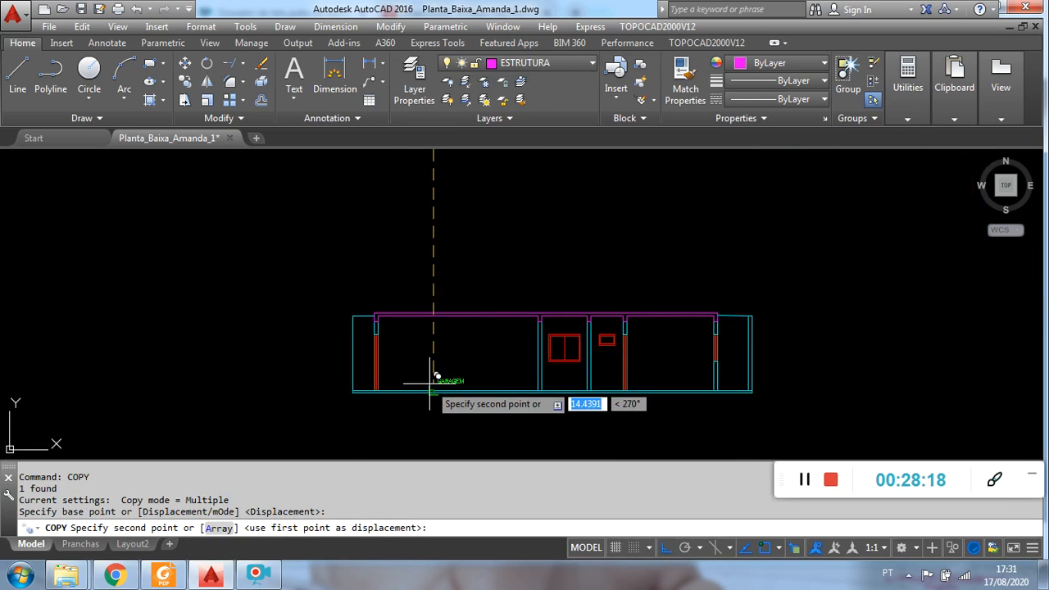
{"action": "left_click", "coordinate": [430, 382]}
{"action": "key", "text": "Escape"}
- Move the section's GARAGEM label straight up about 0.22, clear of the floor line
{"action": "scroll", "coordinate": [445, 371], "scroll_direction": "up", "scroll_amount": 4}
{"action": "left_click", "coordinate": [472, 396]}
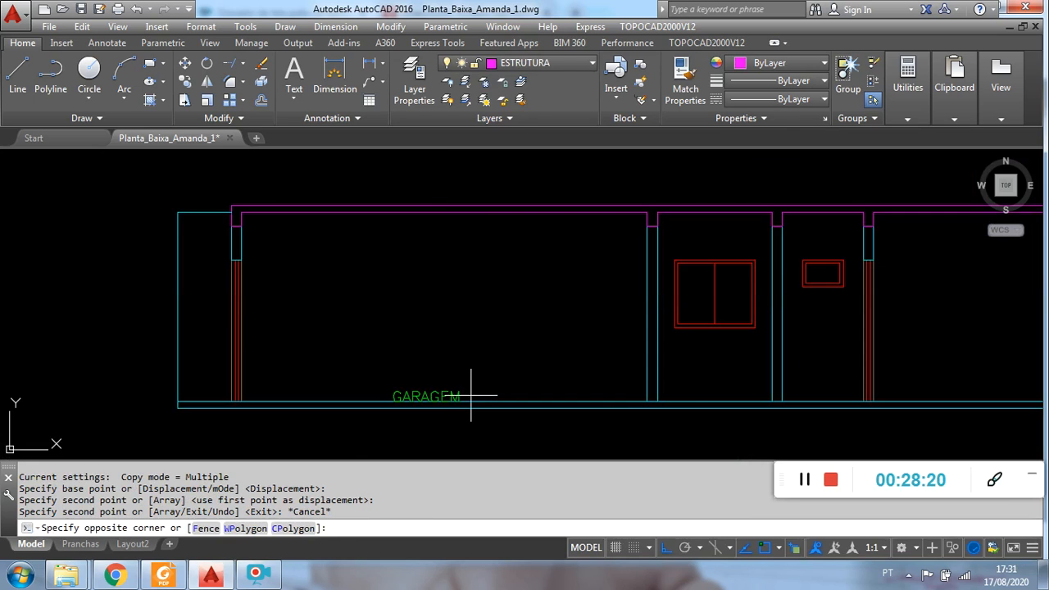
{"action": "left_click", "coordinate": [445, 380]}
{"action": "type", "text": "m"}
{"action": "key", "text": "Return"}
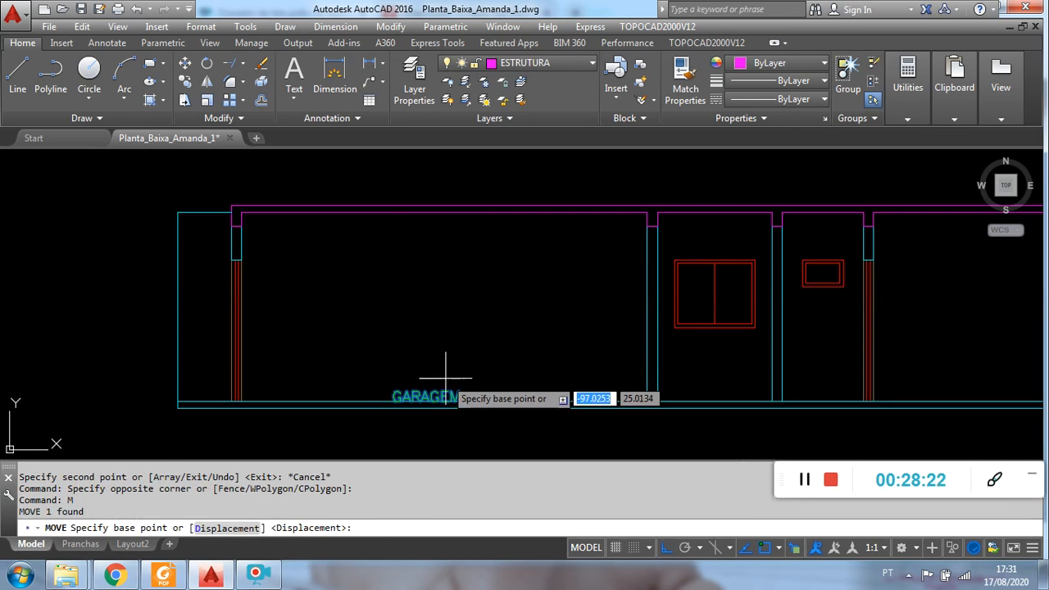
{"action": "left_click", "coordinate": [445, 370]}
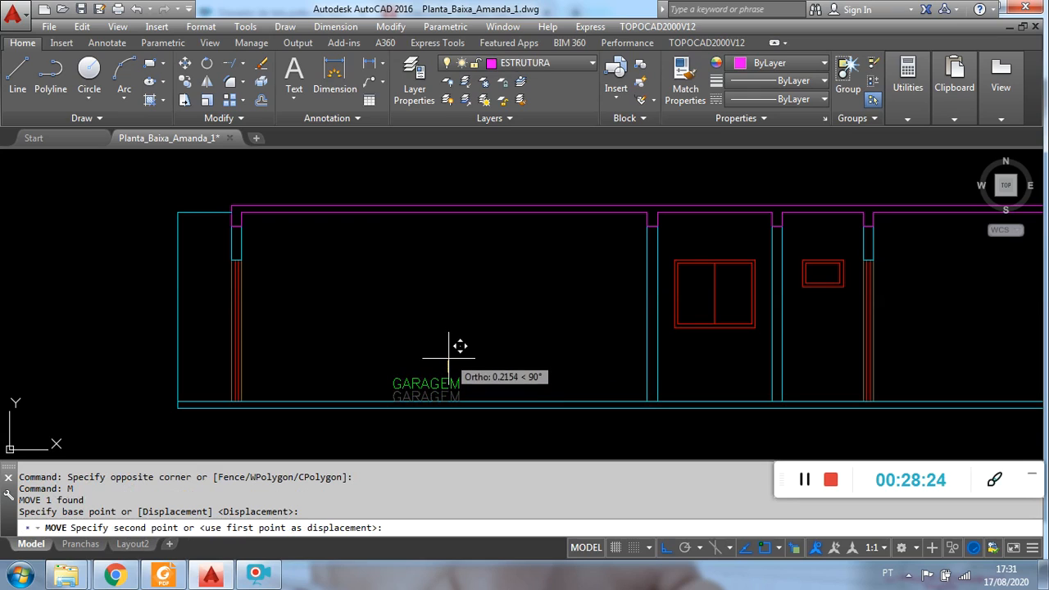
{"action": "left_click", "coordinate": [448, 358]}
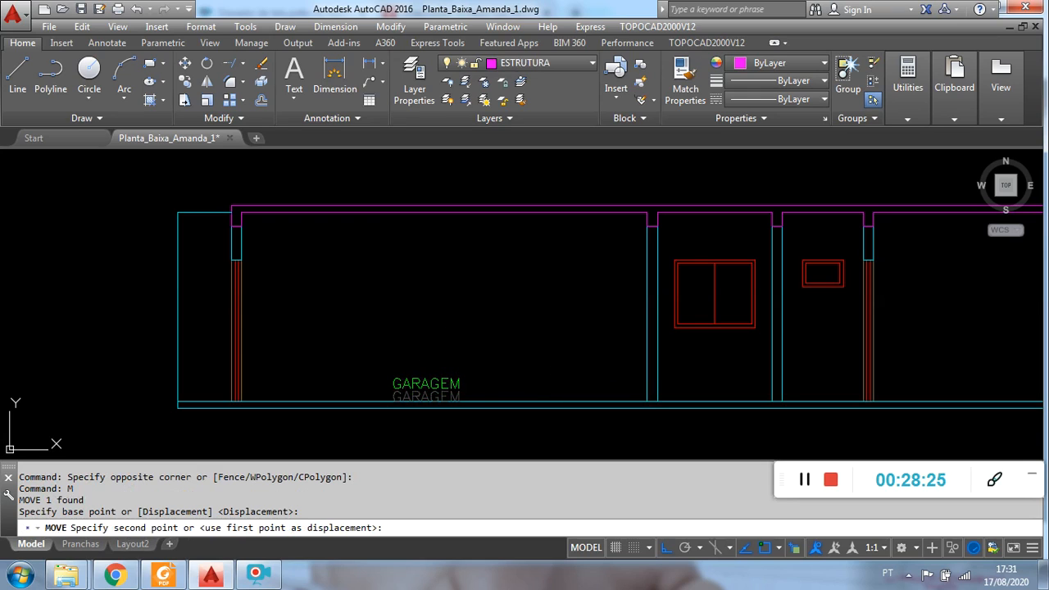
- Copy the section's GARAGEM label horizontally into the room beneath the large window
{"action": "left_click", "coordinate": [445, 379]}
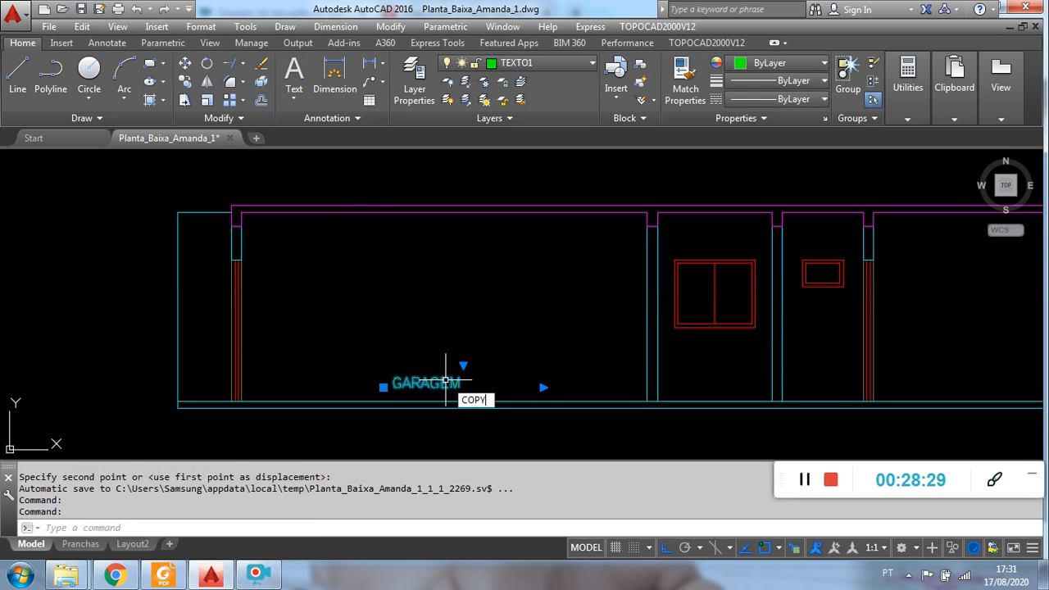
{"action": "key", "text": "Return"}
{"action": "left_click", "coordinate": [446, 380]}
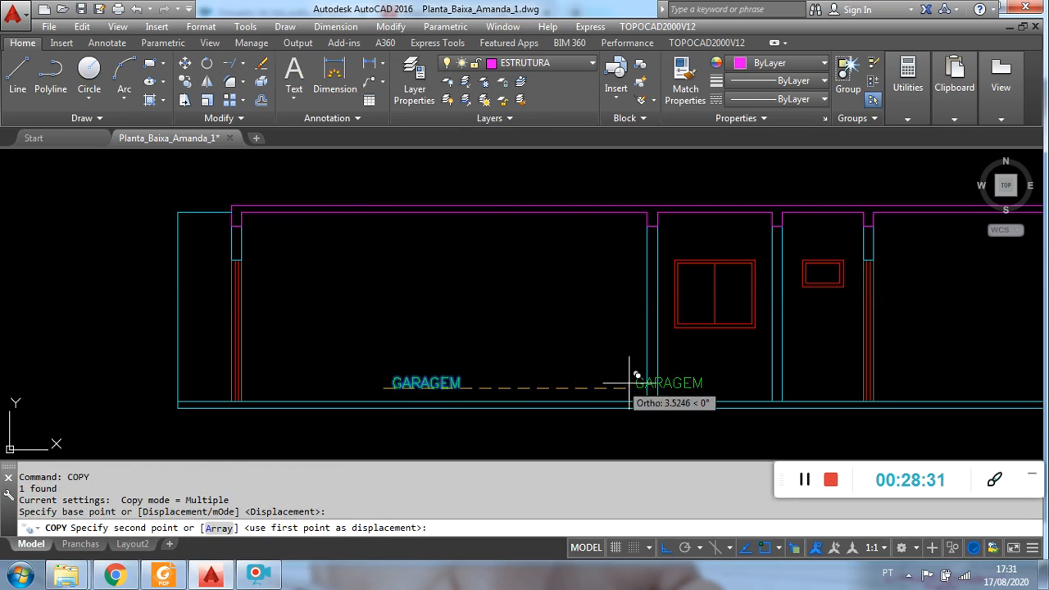
{"action": "left_click", "coordinate": [671, 382]}
{"action": "key", "text": "Escape"}
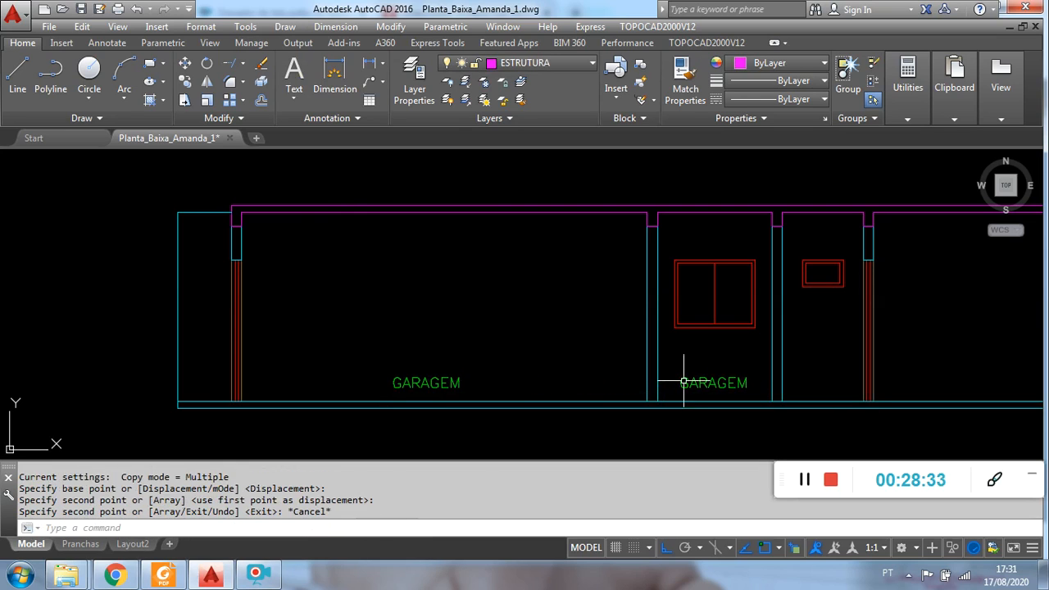
{"action": "key", "text": "Escape"}
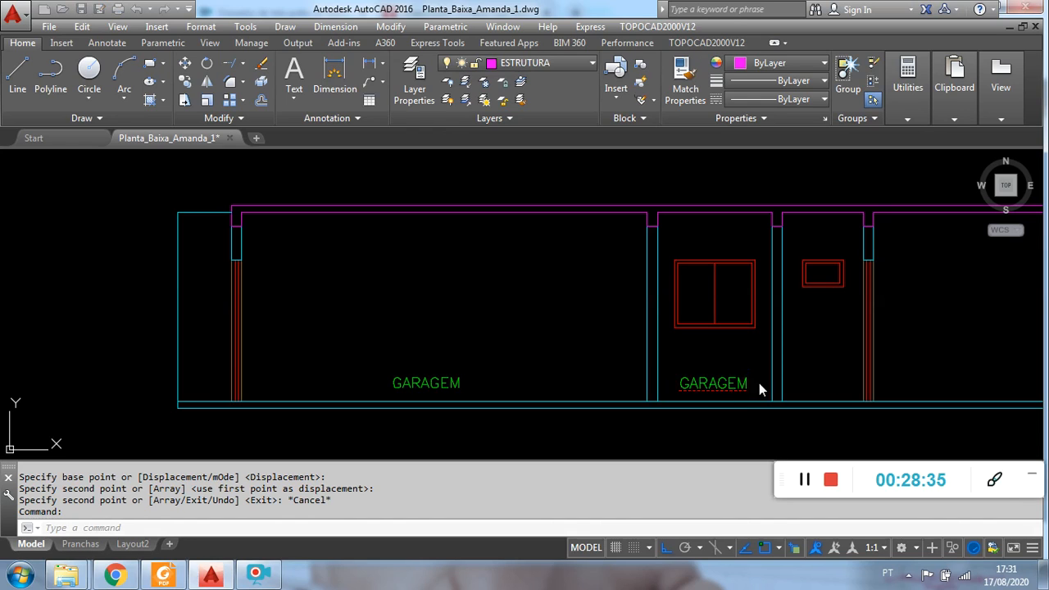
- Change the copied GARAGEM label beneath the large window to read "A. SERVIÇO"
{"action": "double_click", "coordinate": [724, 389]}
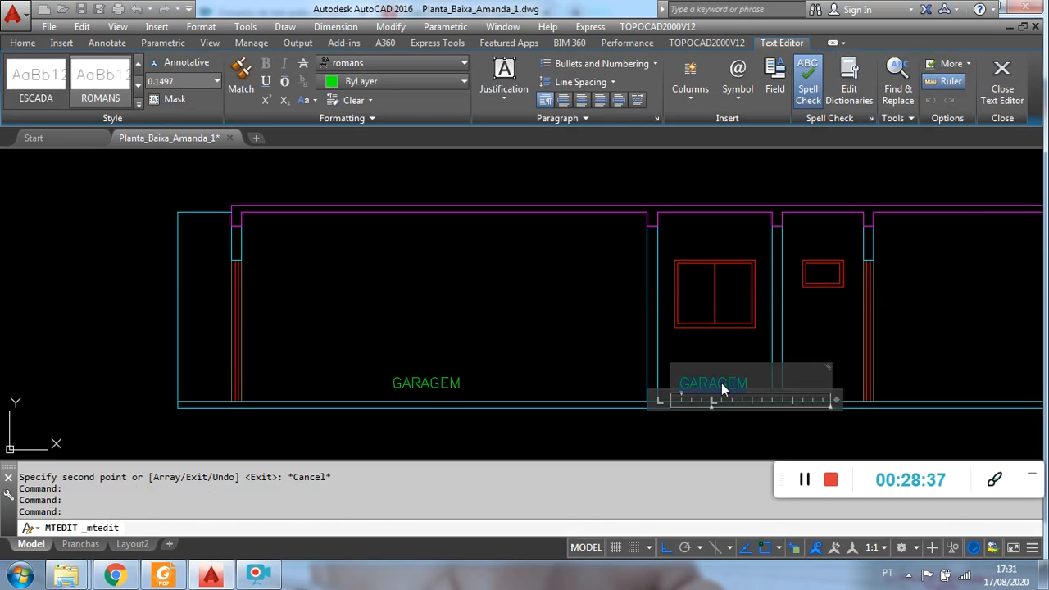
{"action": "type", "text": "A"}
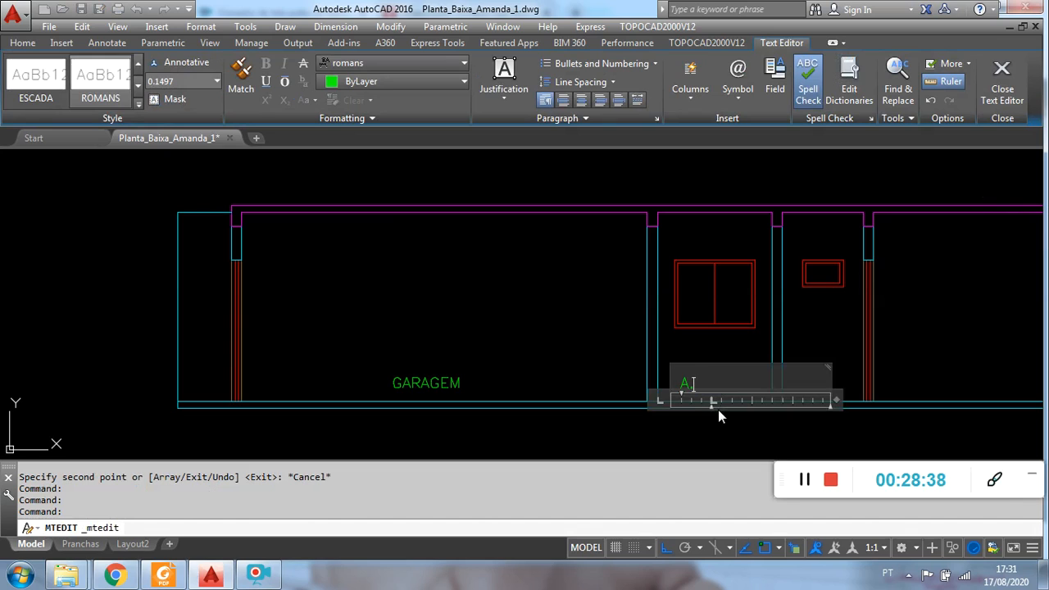
{"action": "type", "text": ". SERVIÇ"}
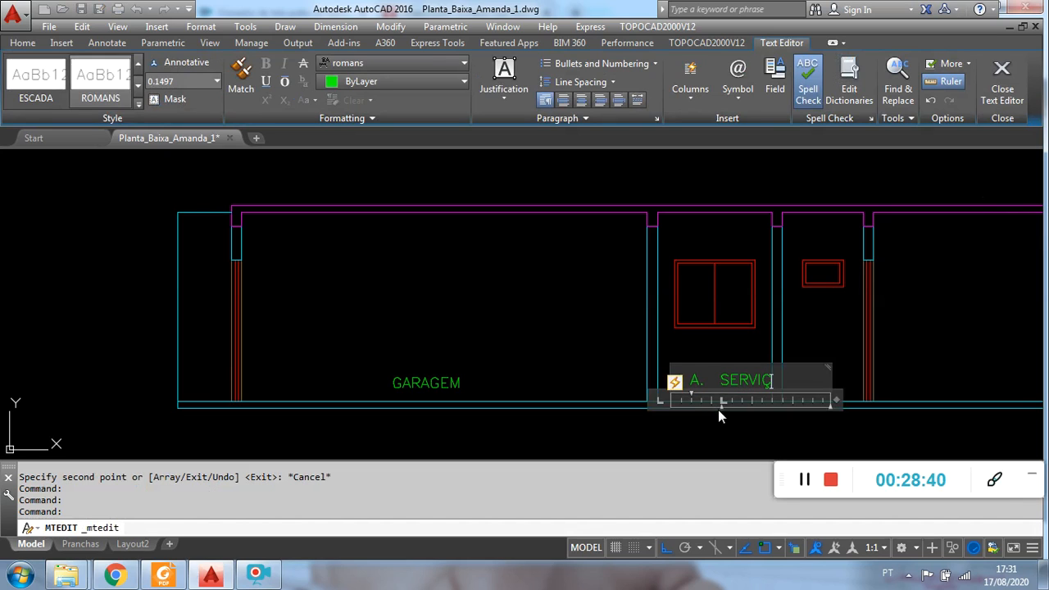
{"action": "type", "text": "O"}
{"action": "left_click", "coordinate": [717, 428]}
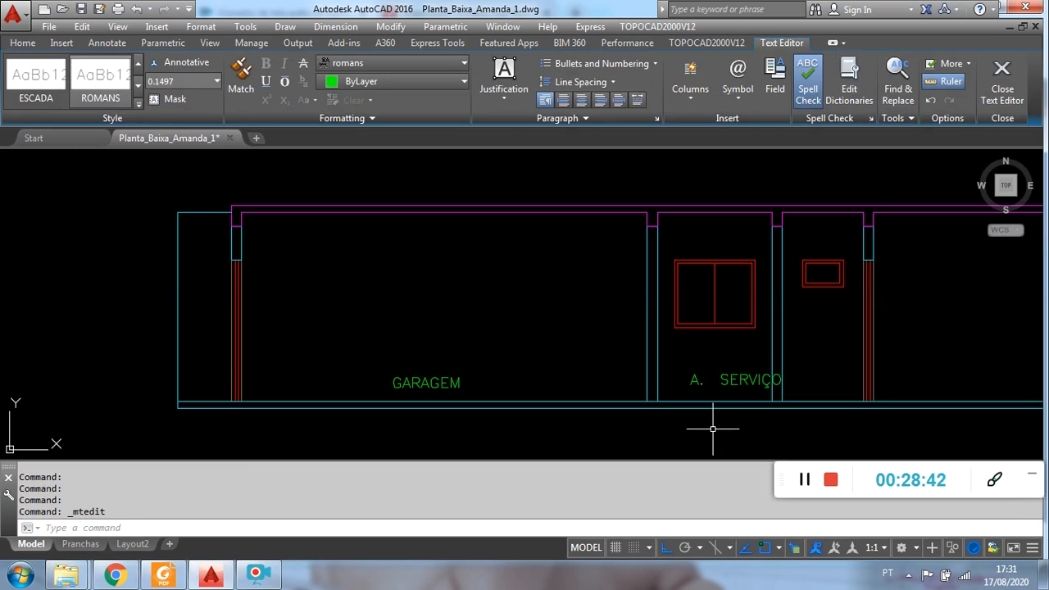
- Move the A. SERVIÇO label about 0.3 horizontally to the left, so it sits between its room's walls
{"action": "left_click", "coordinate": [716, 379]}
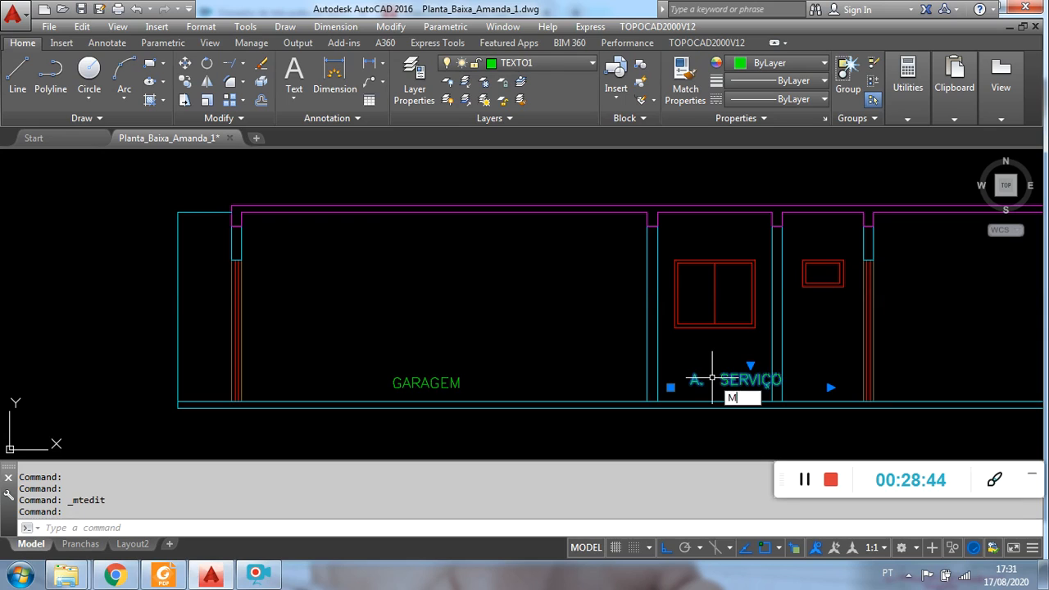
{"action": "key", "text": "Return"}
{"action": "left_click", "coordinate": [713, 346]}
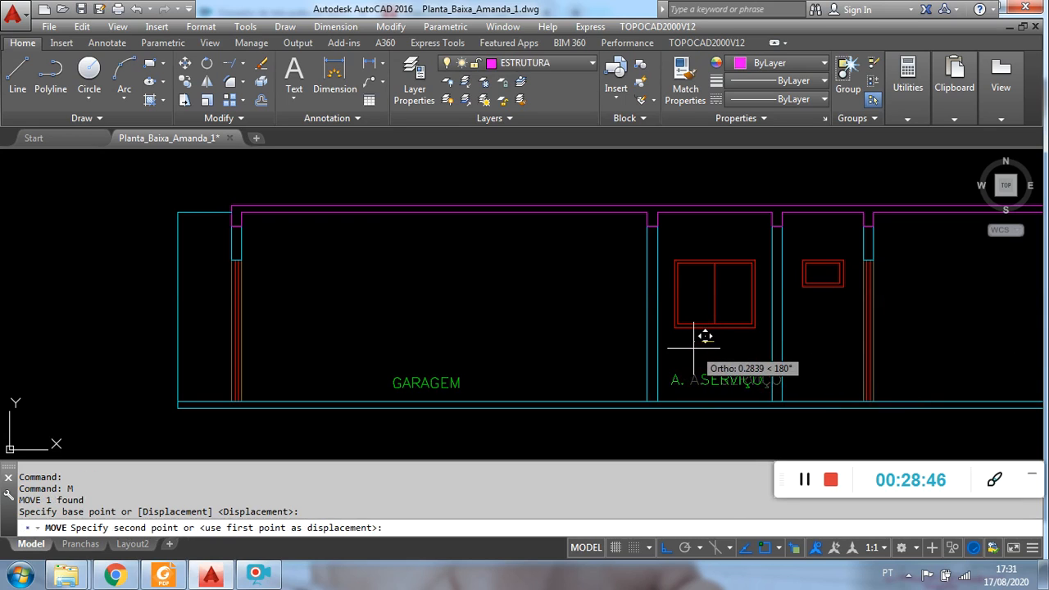
{"action": "left_click", "coordinate": [693, 348]}
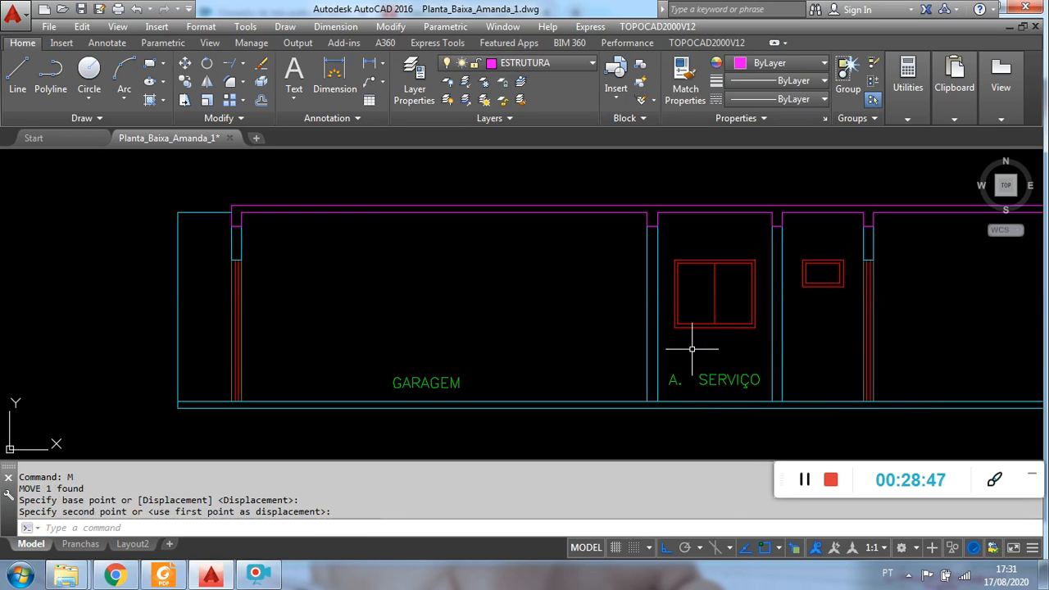
- Copy the A. SERVIÇO label horizontally into the neighbouring room with the small window
{"action": "left_click", "coordinate": [722, 379]}
{"action": "left_click", "coordinate": [722, 380]}
{"action": "key", "text": "Return"}
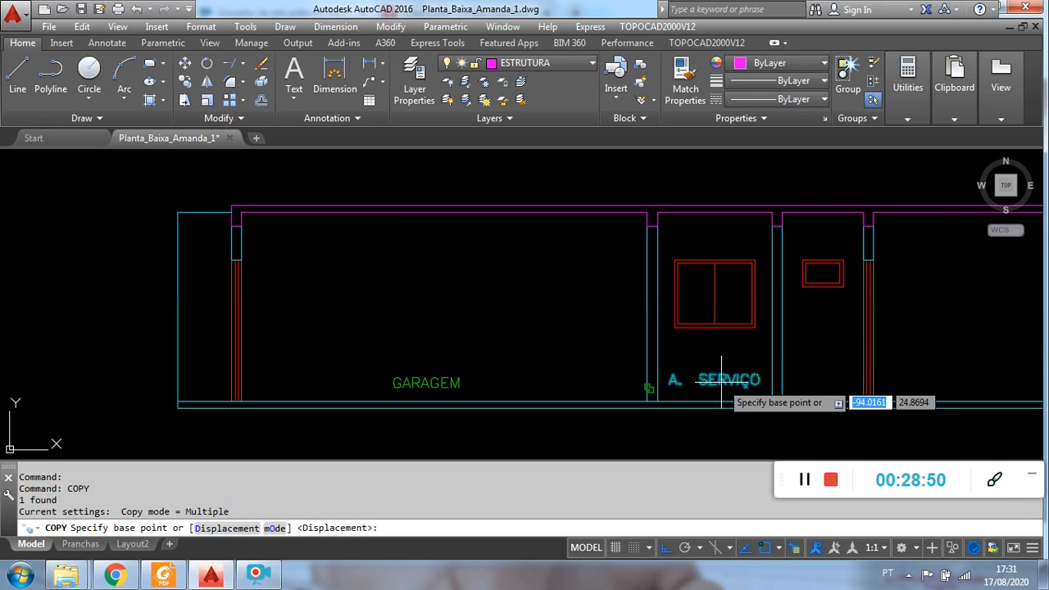
{"action": "left_click", "coordinate": [721, 380]}
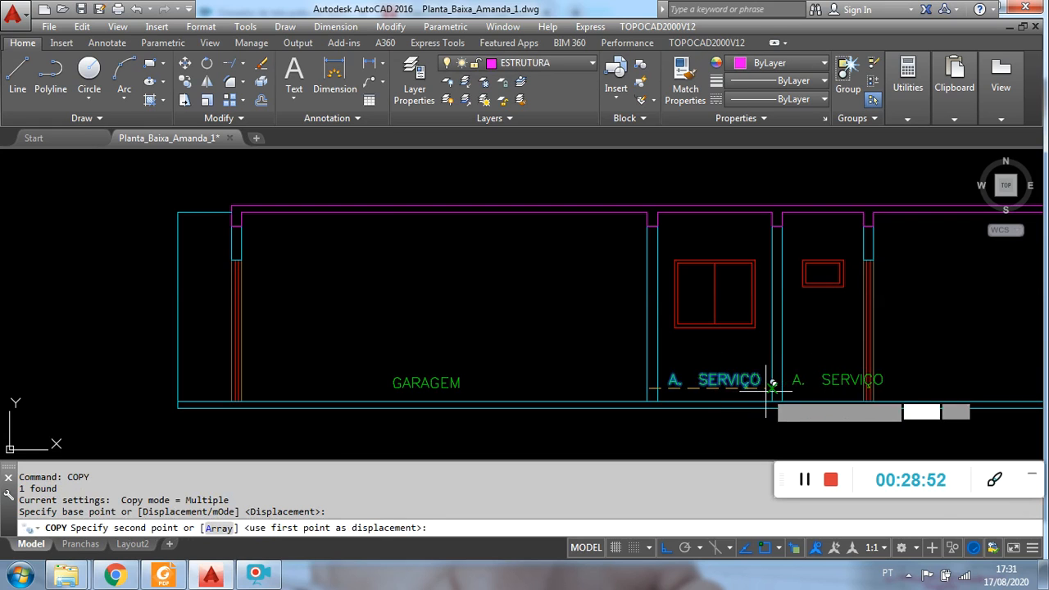
{"action": "left_click", "coordinate": [790, 381]}
{"action": "key", "text": "Escape"}
{"action": "left_click", "coordinate": [811, 379]}
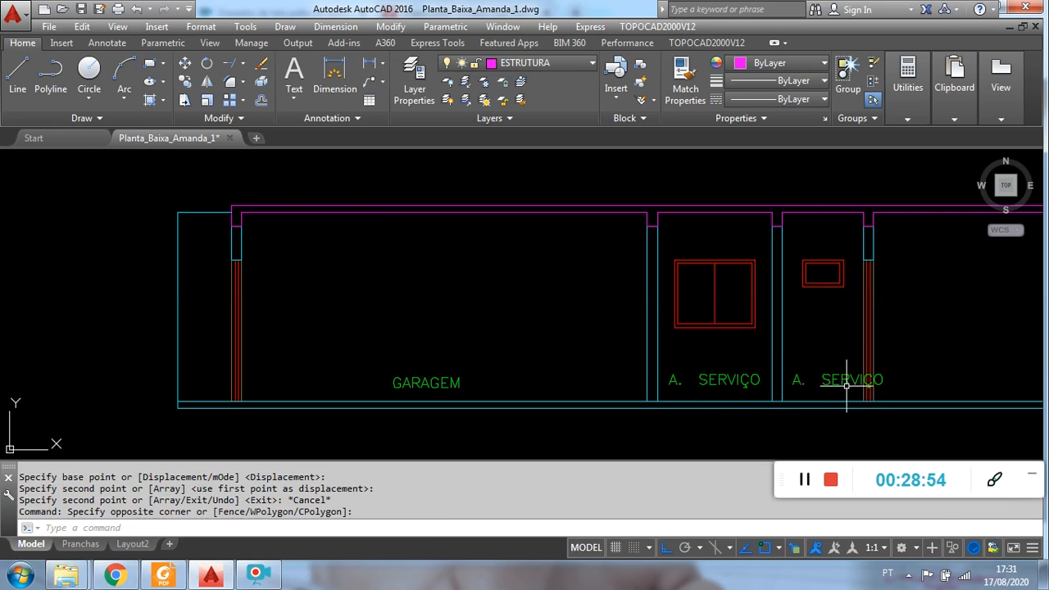
- Replace the text of the copied label in the small-window room with "W.C."
{"action": "scroll", "coordinate": [813, 330], "scroll_direction": "down", "scroll_amount": 5}
{"action": "middle_click_drag", "start_coordinate": [778, 265], "coordinate": [737, 444]}
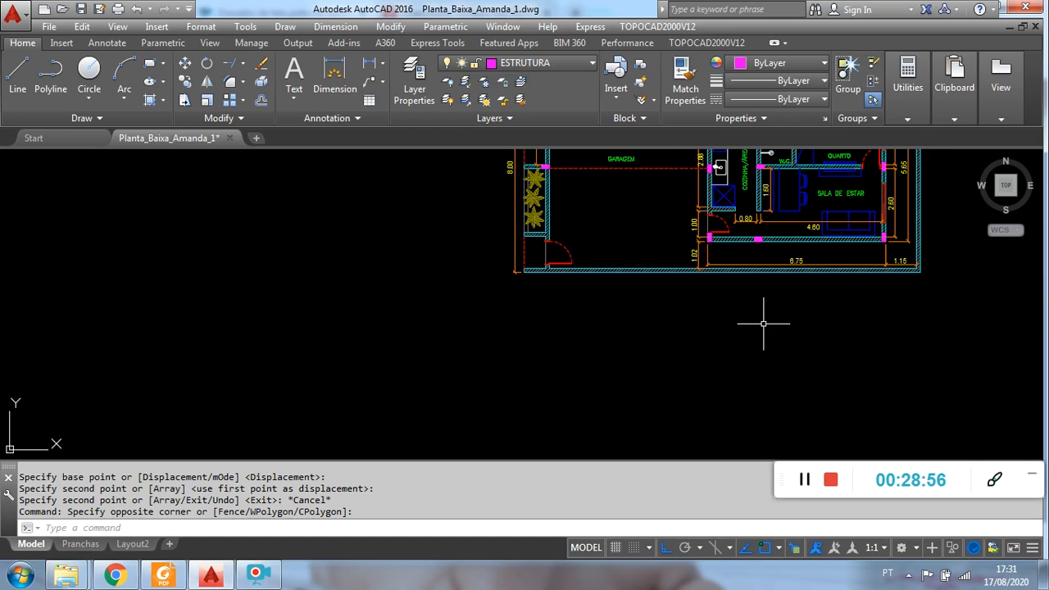
{"action": "scroll", "coordinate": [783, 181], "scroll_direction": "down", "scroll_amount": 2}
{"action": "scroll", "coordinate": [691, 343], "scroll_direction": "up", "scroll_amount": 8}
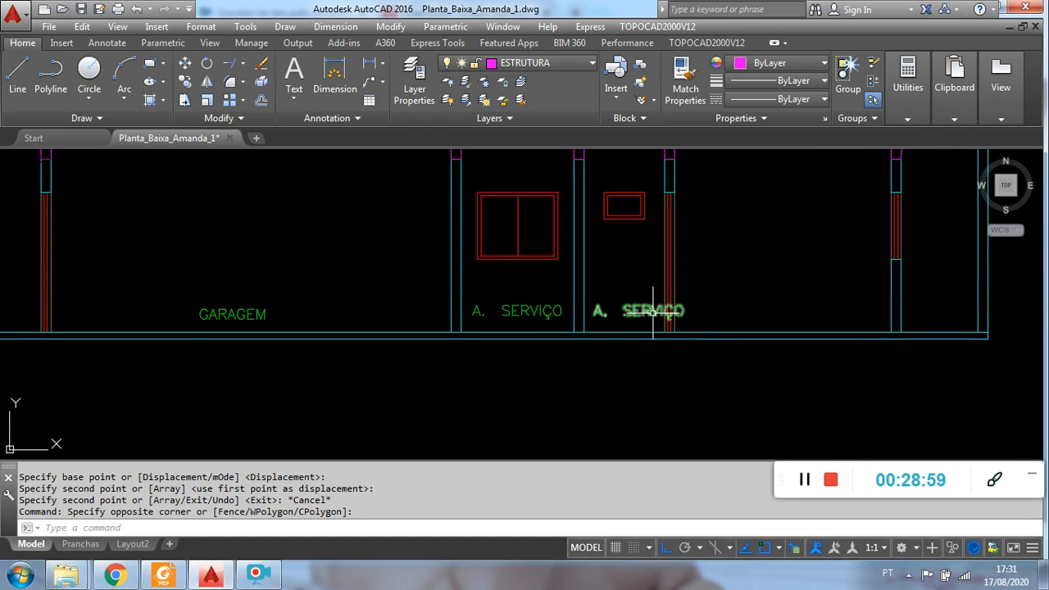
{"action": "double_click", "coordinate": [653, 312]}
{"action": "key", "text": "BackSpace"}
{"action": "key", "text": "BackSpace"}
{"action": "key", "text": "BackSpace"}
{"action": "key", "text": "BackSpace"}
{"action": "key", "text": "BackSpace"}
{"action": "key", "text": "BackSpace"}
{"action": "key", "text": "BackSpace"}
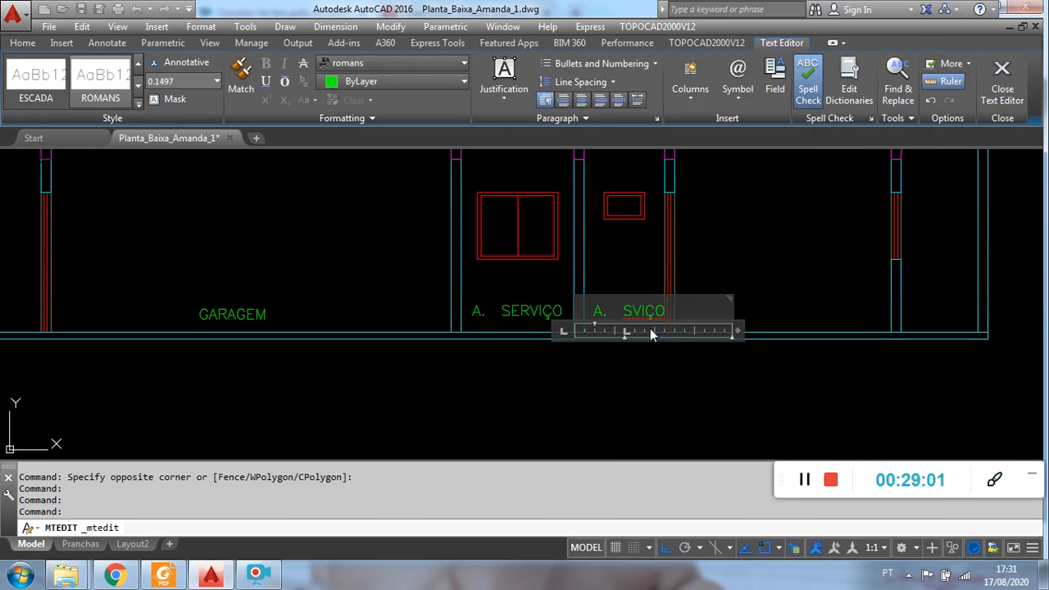
{"action": "key", "text": "End"}
{"action": "key", "text": "BackSpace"}
{"action": "key", "text": "BackSpace"}
{"action": "key", "text": "BackSpace"}
{"action": "key", "text": "BackSpace"}
{"action": "type", "text": "W.C."}
{"action": "left_click", "coordinate": [650, 362]}
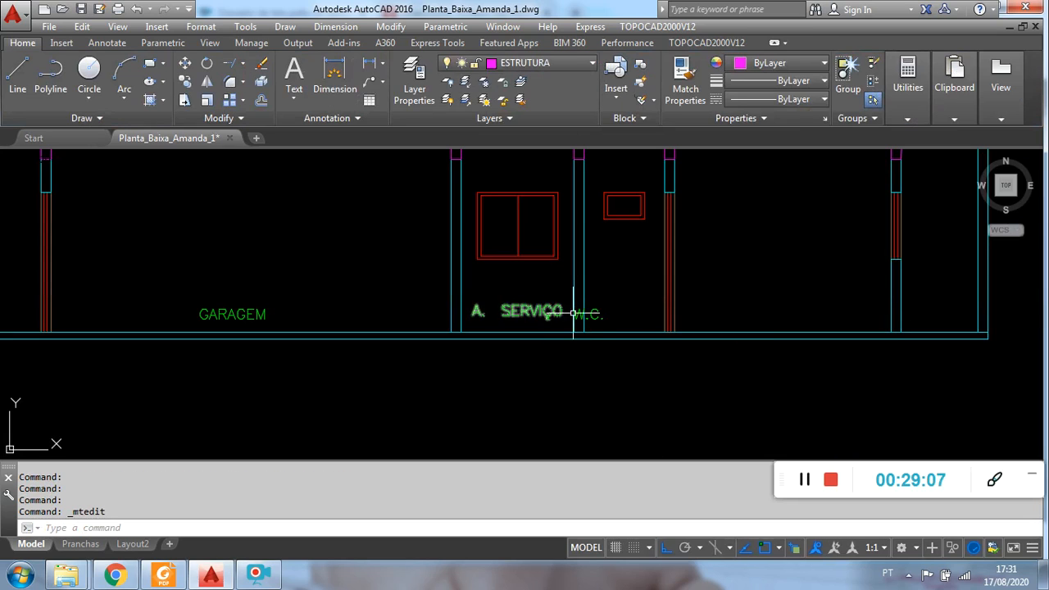
- Move the W.C. label about 0.58 horizontally to the right, centring it beneath the small window
{"action": "type", "text": "M"}
{"action": "key", "text": "Return"}
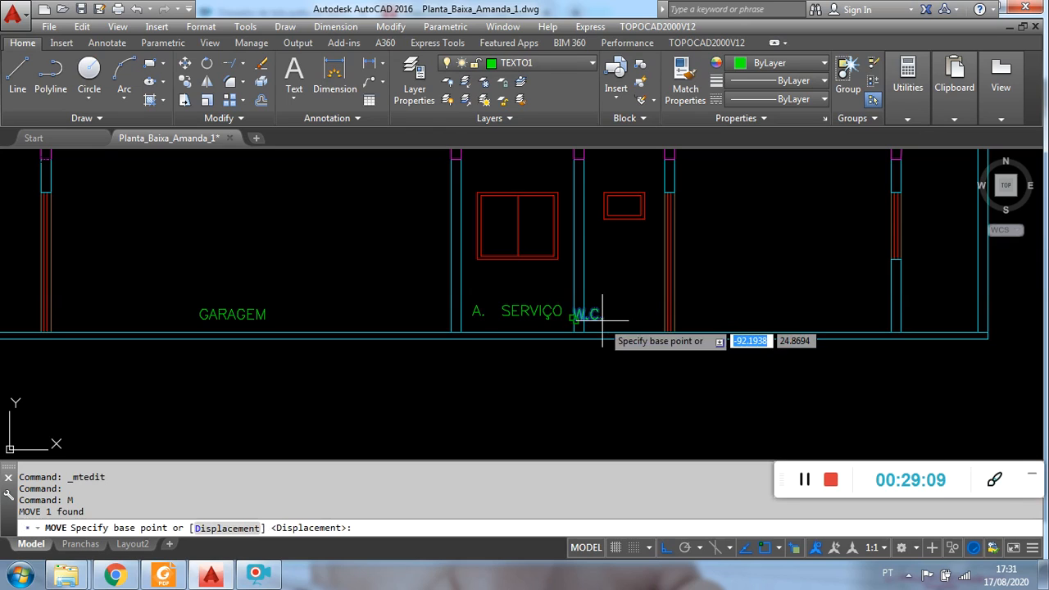
{"action": "left_click", "coordinate": [737, 289]}
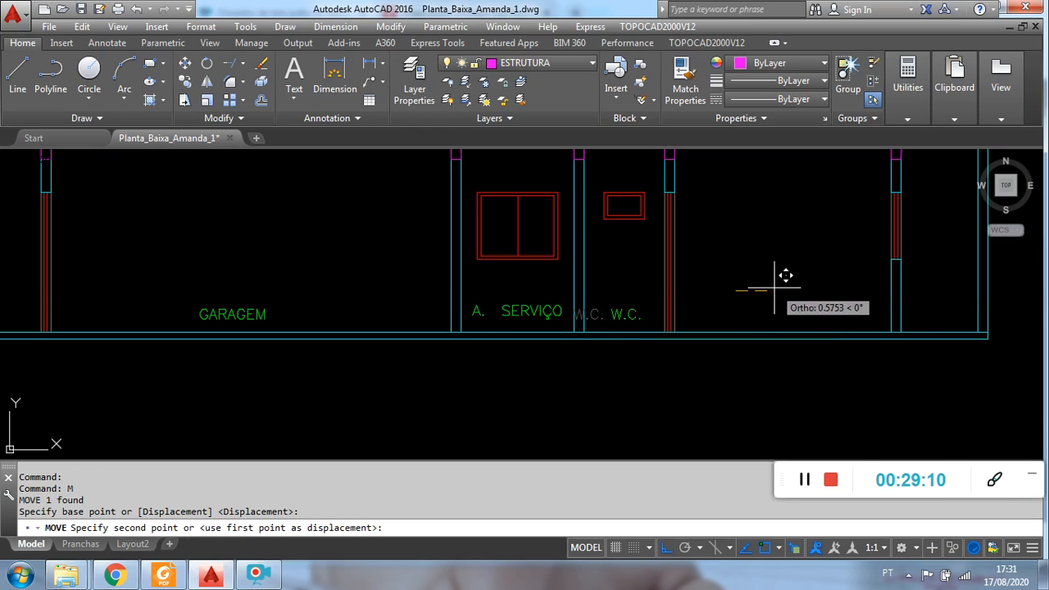
{"action": "left_click", "coordinate": [775, 288]}
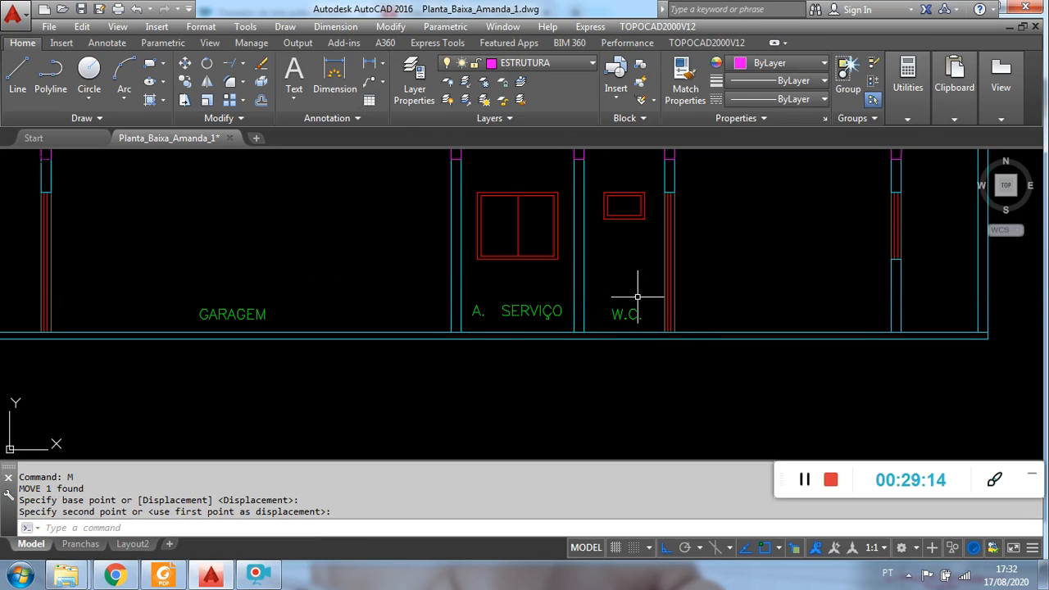
{"action": "middle_click_drag", "start_coordinate": [635, 298], "coordinate": [642, 358]}
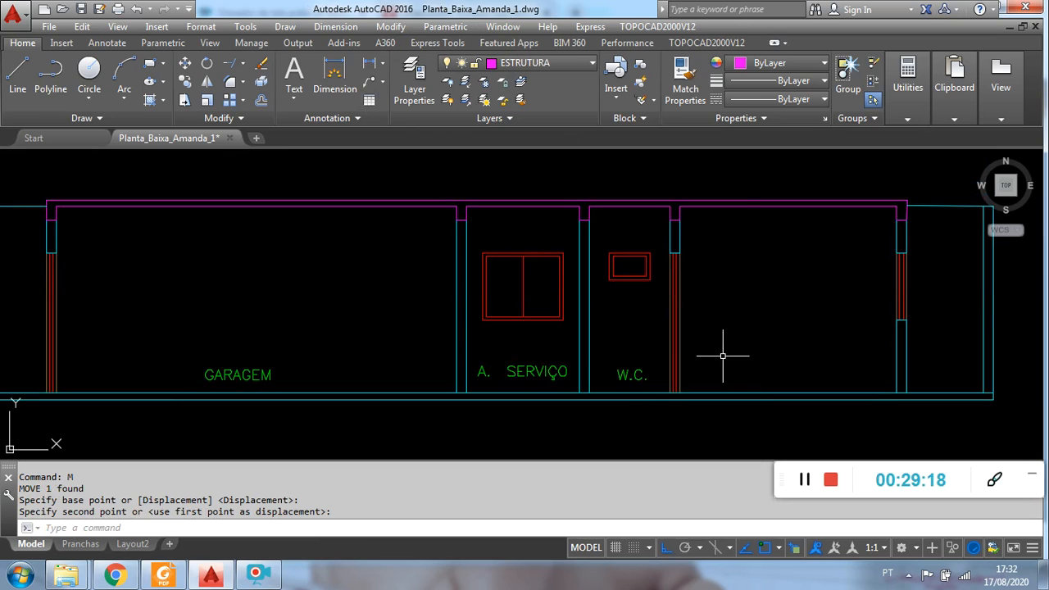
{"action": "scroll", "coordinate": [723, 356], "scroll_direction": "down", "scroll_amount": 4}
{"action": "scroll", "coordinate": [679, 283], "scroll_direction": "down", "scroll_amount": 4}
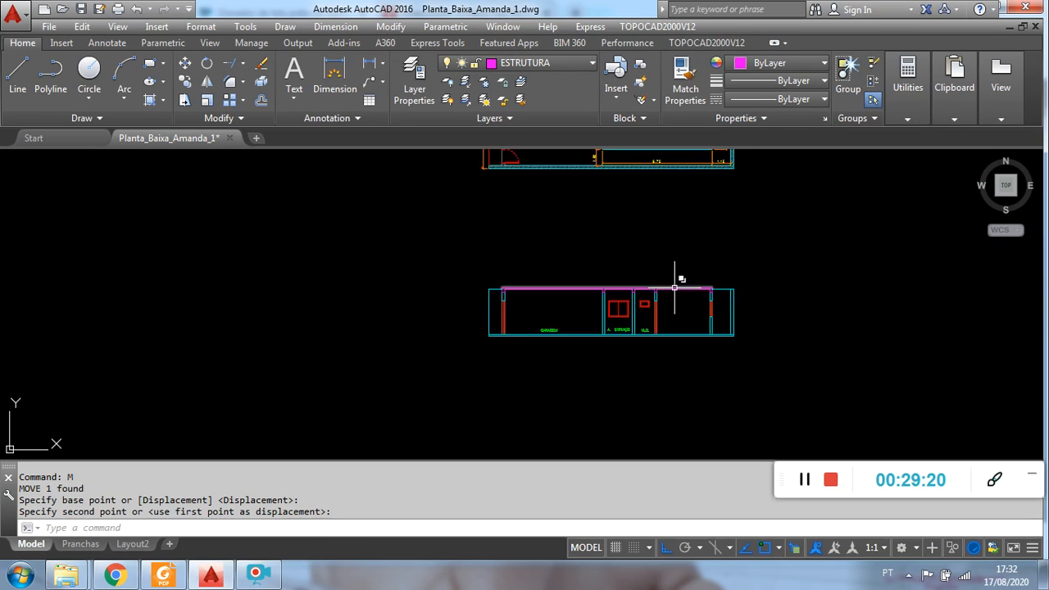
{"action": "middle_click_drag", "start_coordinate": [656, 255], "coordinate": [628, 363]}
{"action": "scroll", "coordinate": [648, 232], "scroll_direction": "up", "scroll_amount": 4}
{"action": "scroll", "coordinate": [648, 233], "scroll_direction": "up", "scroll_amount": 2}
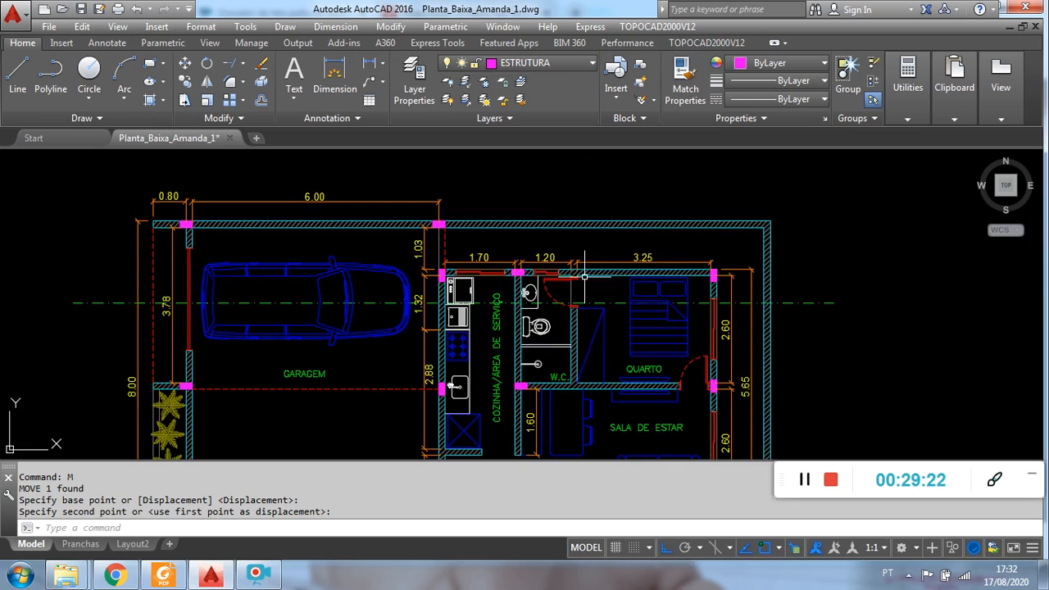
{"action": "scroll", "coordinate": [640, 319], "scroll_direction": "down", "scroll_amount": 3}
{"action": "scroll", "coordinate": [636, 328], "scroll_direction": "up", "scroll_amount": 6}
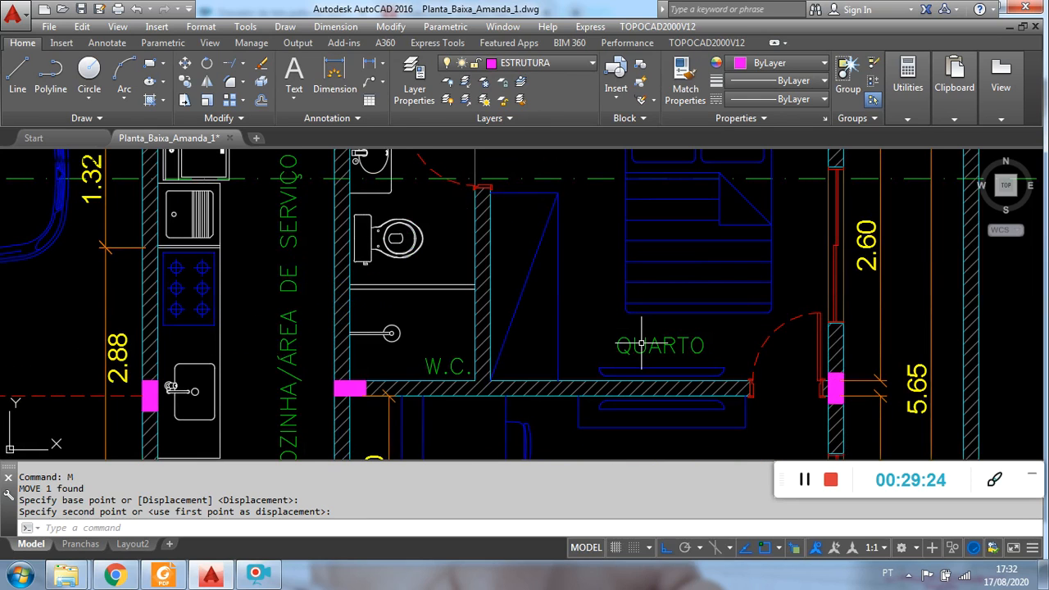
{"action": "left_click", "coordinate": [642, 344]}
{"action": "left_click", "coordinate": [617, 367]}
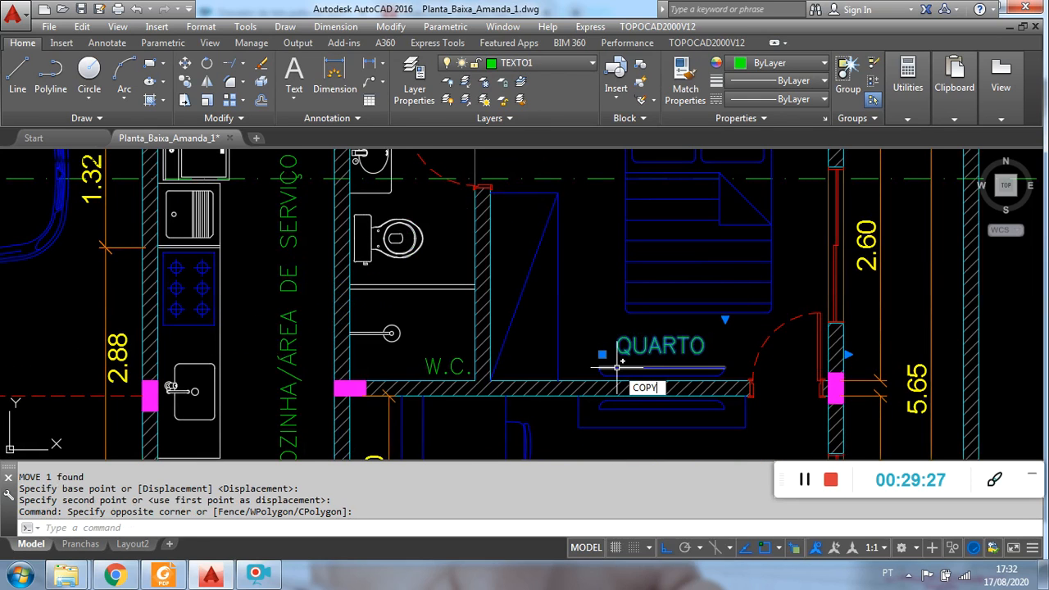
{"action": "type", "text": "COPY"}
{"action": "key", "text": "Return"}
{"action": "key", "text": "Escape"}
- Copy the section's W.C. label horizontally into the large room to its right
{"action": "scroll", "coordinate": [623, 361], "scroll_direction": "down", "scroll_amount": 8}
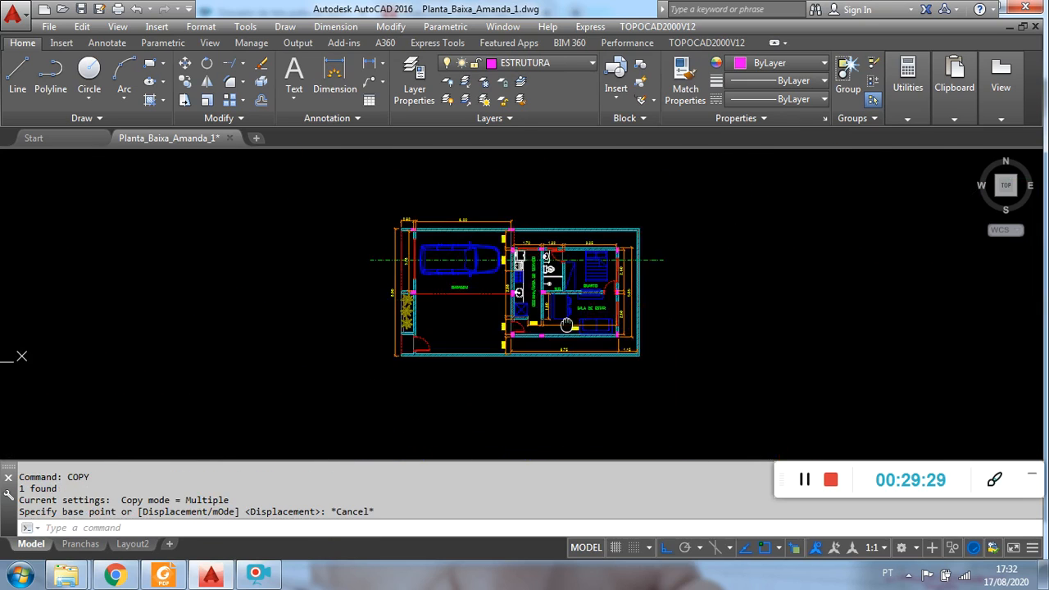
{"action": "scroll", "coordinate": [544, 356], "scroll_direction": "up", "scroll_amount": 8}
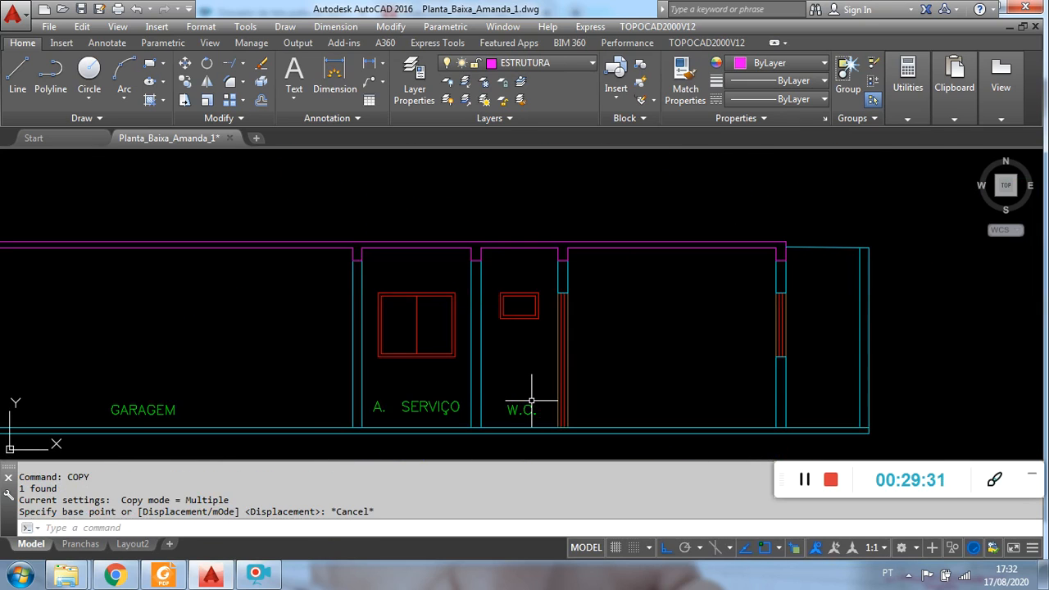
{"action": "left_click", "coordinate": [531, 405]}
{"action": "type", "text": "COPY"}
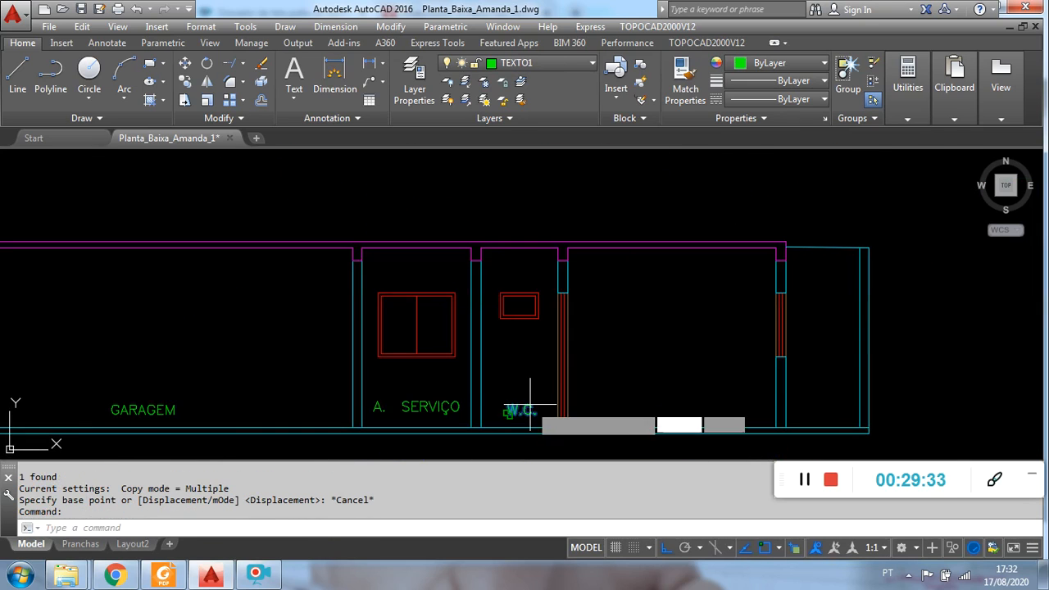
{"action": "key", "text": "Return"}
{"action": "left_click", "coordinate": [563, 411]}
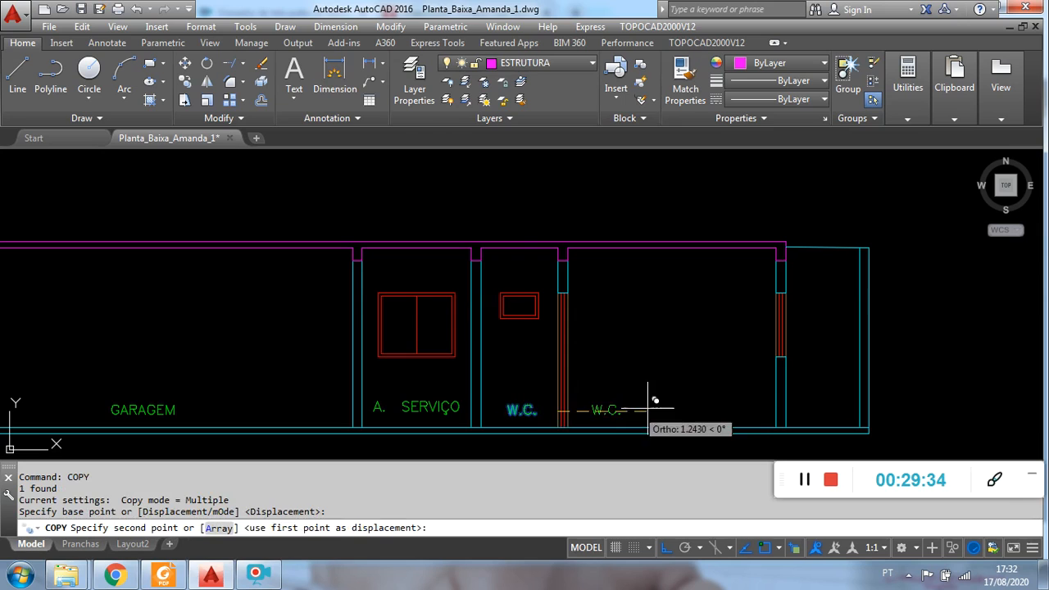
{"action": "left_click", "coordinate": [707, 409]}
{"action": "key", "text": "Escape"}
- Change the copied W.C. label in the rightmost room to read "QUARTO"
{"action": "left_click", "coordinate": [668, 408]}
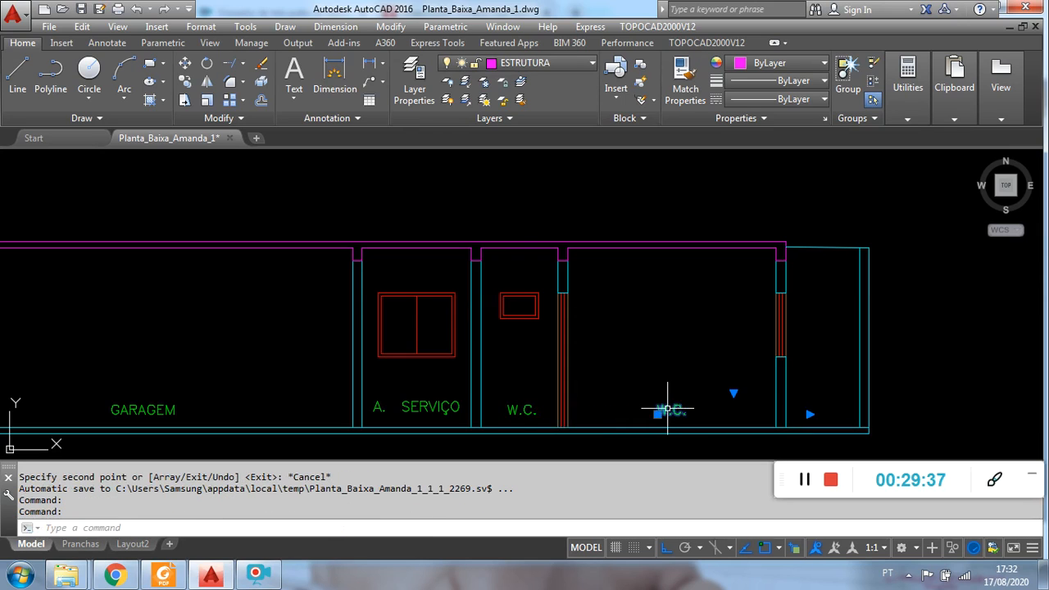
{"action": "double_click", "coordinate": [669, 409]}
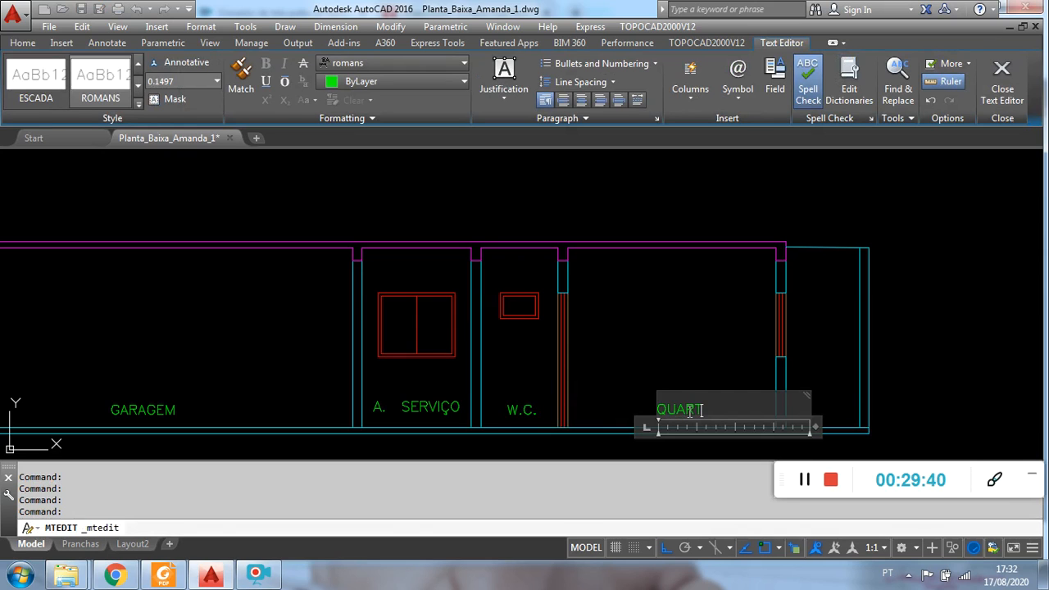
{"action": "left_click", "coordinate": [689, 365]}
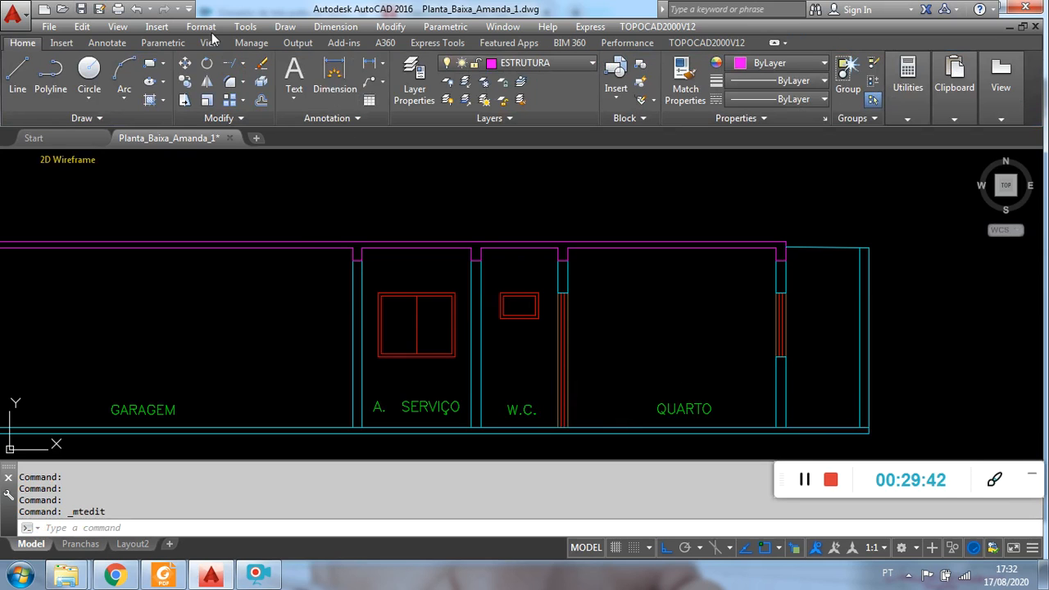
- Offset the section's lowest floor line 0.30 downward
{"action": "middle_click_drag", "start_coordinate": [330, 327], "coordinate": [370, 262]}
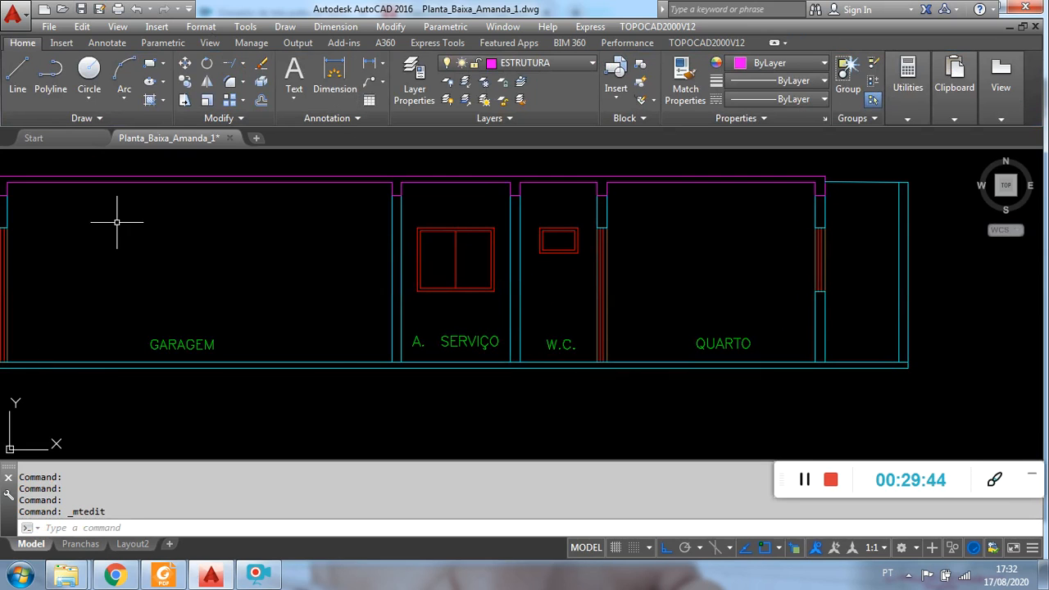
{"action": "scroll", "coordinate": [396, 297], "scroll_direction": "up", "scroll_amount": 1}
{"action": "scroll", "coordinate": [363, 307], "scroll_direction": "down", "scroll_amount": 5}
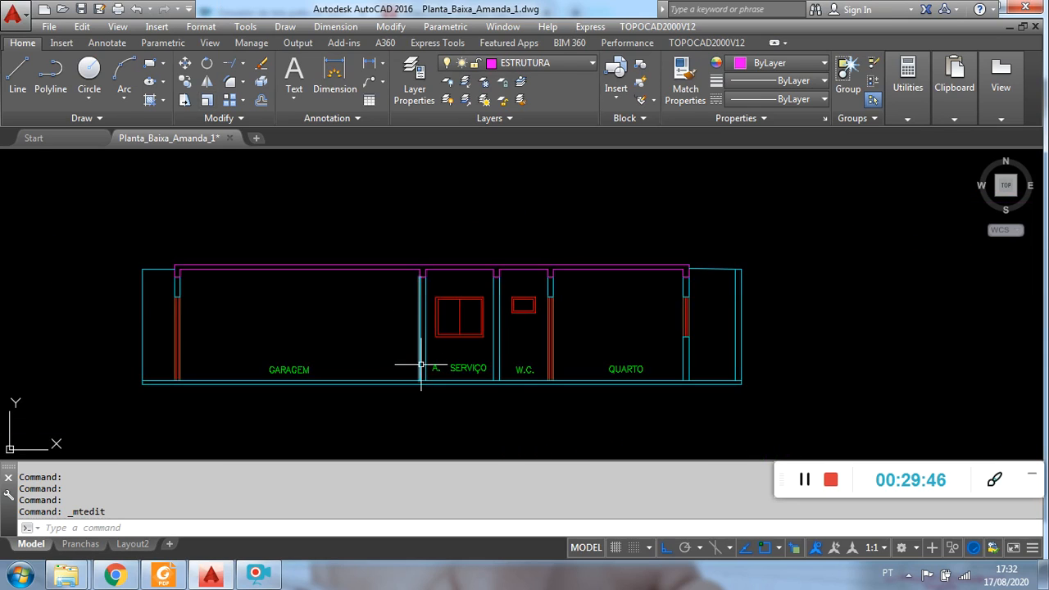
{"action": "middle_click_drag", "start_coordinate": [421, 363], "coordinate": [400, 317]}
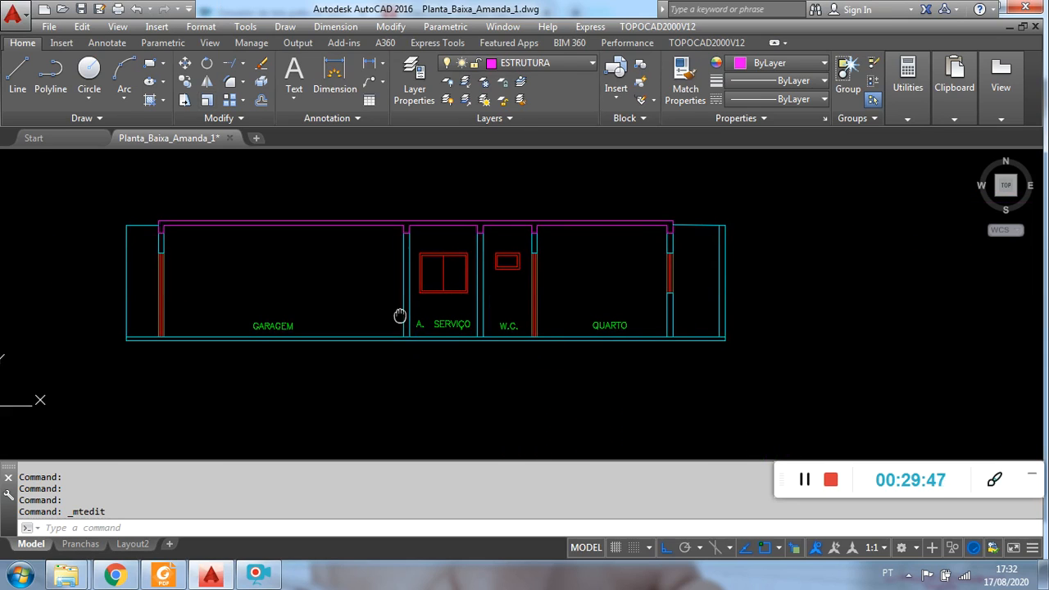
{"action": "left_click", "coordinate": [261, 100]}
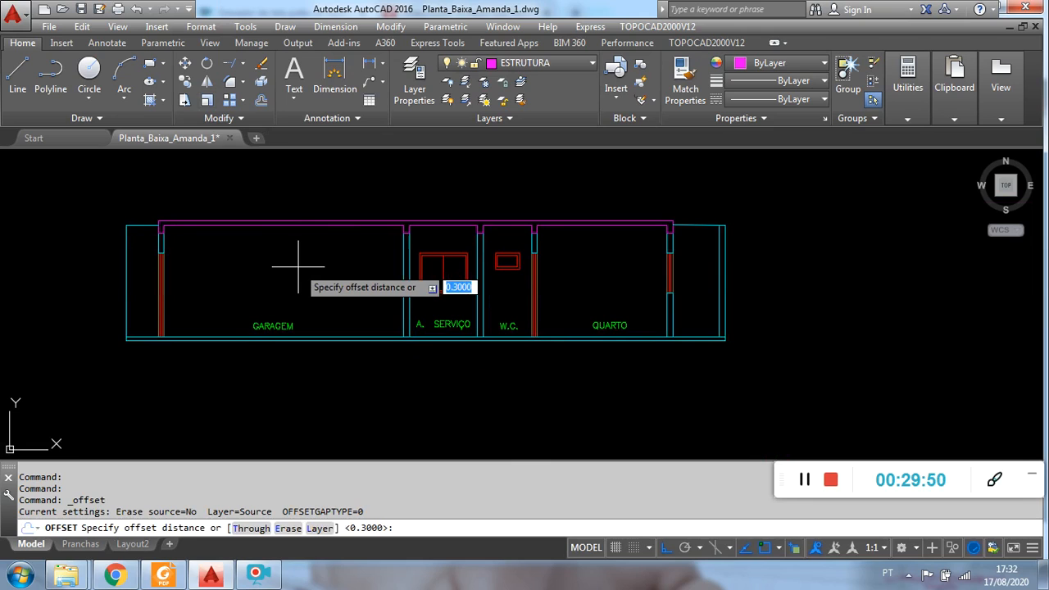
{"action": "key", "text": "Return"}
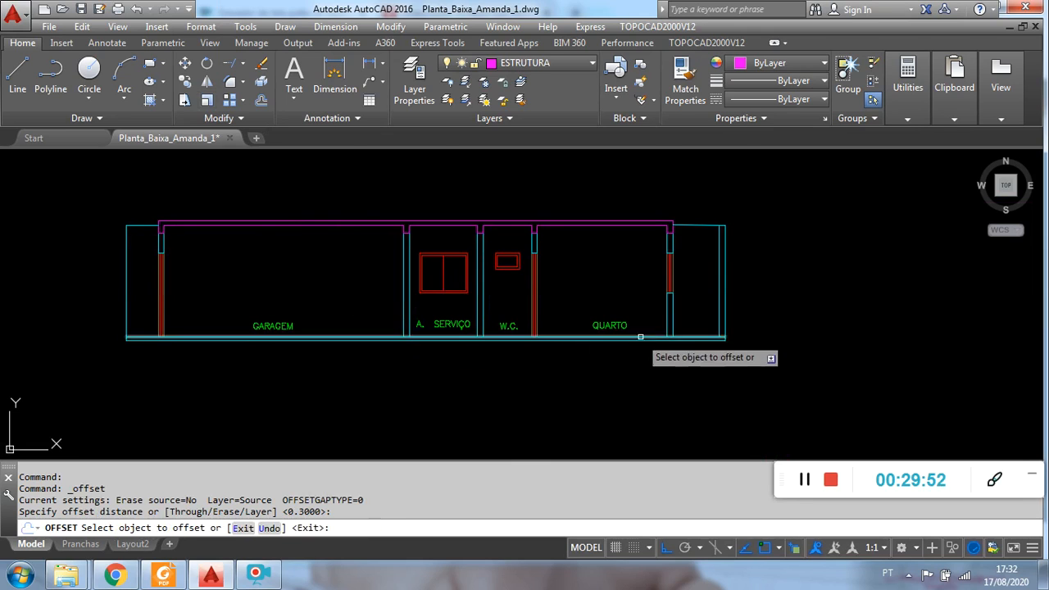
{"action": "scroll", "coordinate": [685, 337], "scroll_direction": "up", "scroll_amount": 2}
{"action": "left_click", "coordinate": [687, 336]}
{"action": "left_click", "coordinate": [687, 353]}
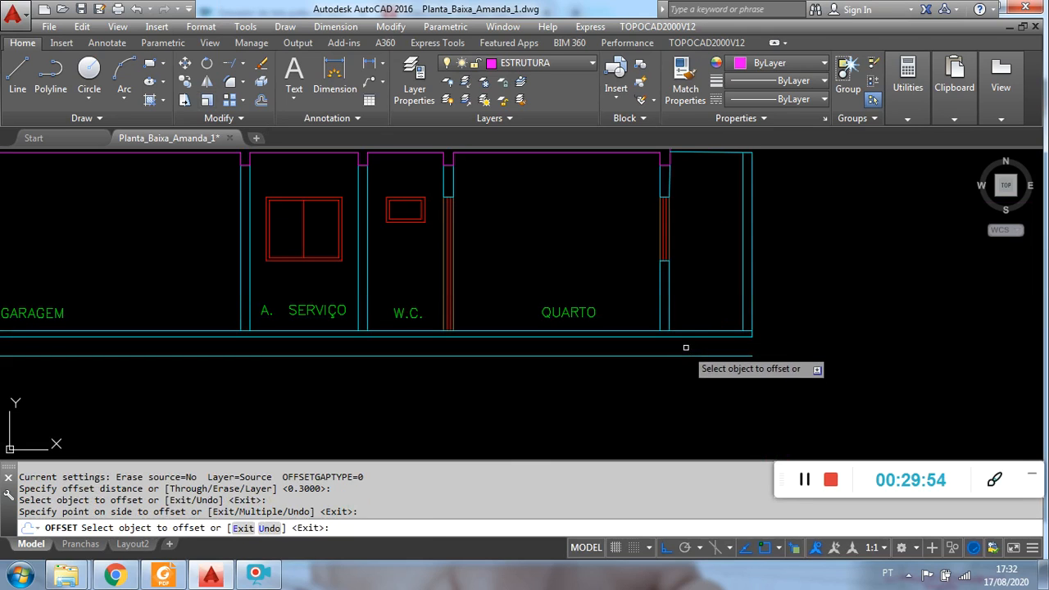
- Delete the line offset 0.30 below the section's floor
{"action": "key", "text": "Escape"}
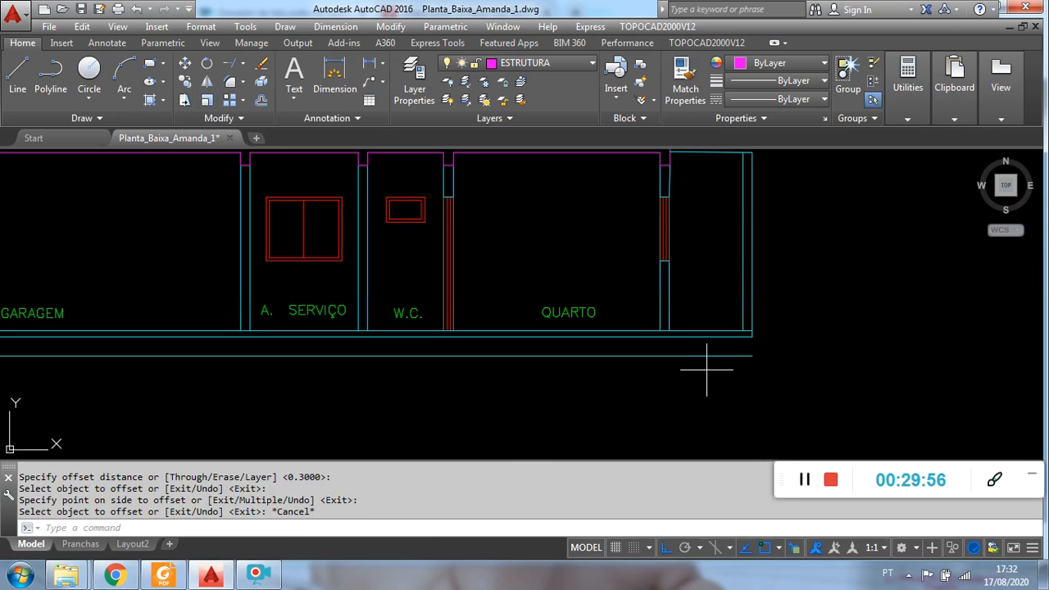
{"action": "left_click", "coordinate": [698, 355]}
{"action": "key", "text": "Delete"}
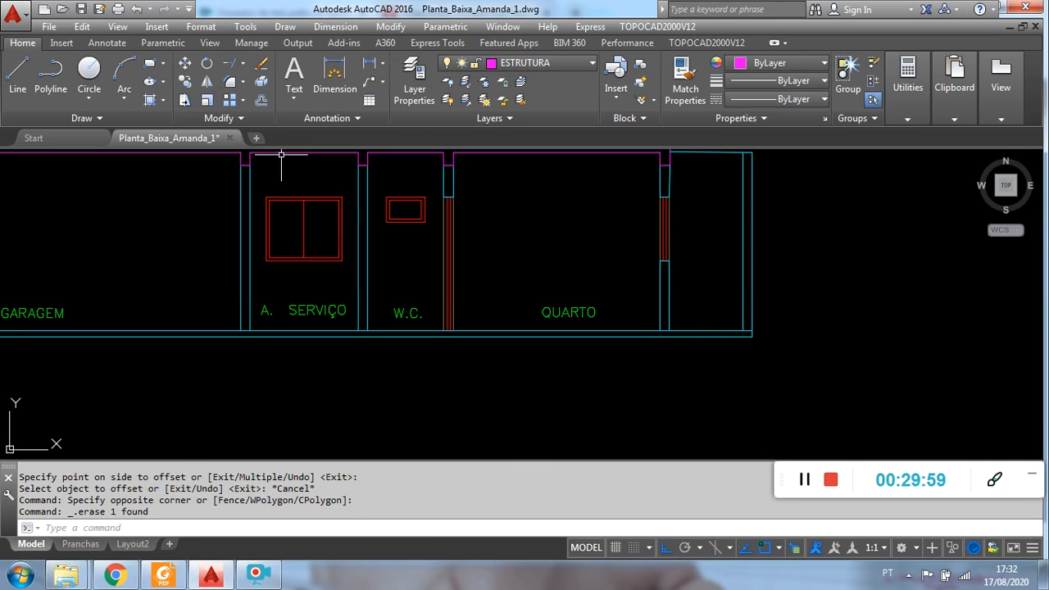
{"action": "left_click", "coordinate": [262, 102]}
{"action": "key", "text": "Escape"}
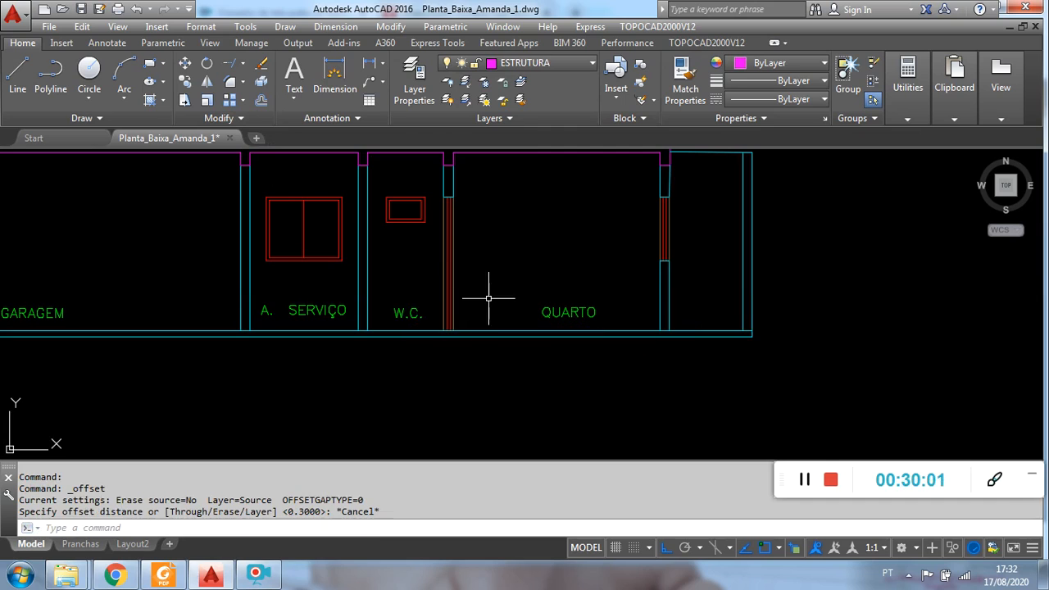
- Measure the beam height above the bedroom's outer window, from the slab's top corner to the beam's underside
{"action": "middle_click_drag", "start_coordinate": [484, 297], "coordinate": [486, 377]}
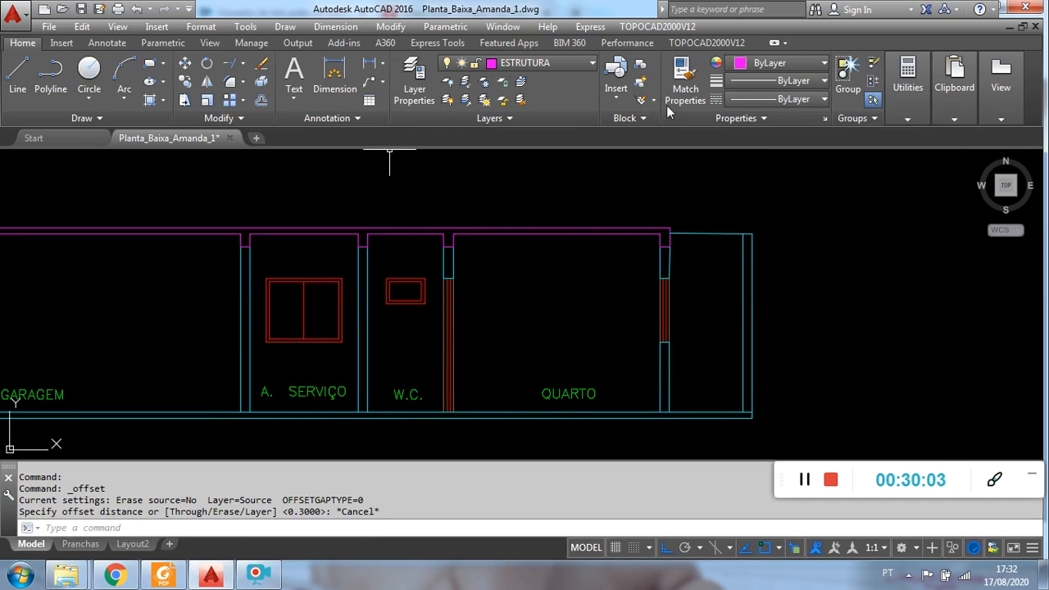
{"action": "left_click", "coordinate": [907, 120]}
{"action": "left_click", "coordinate": [906, 145]}
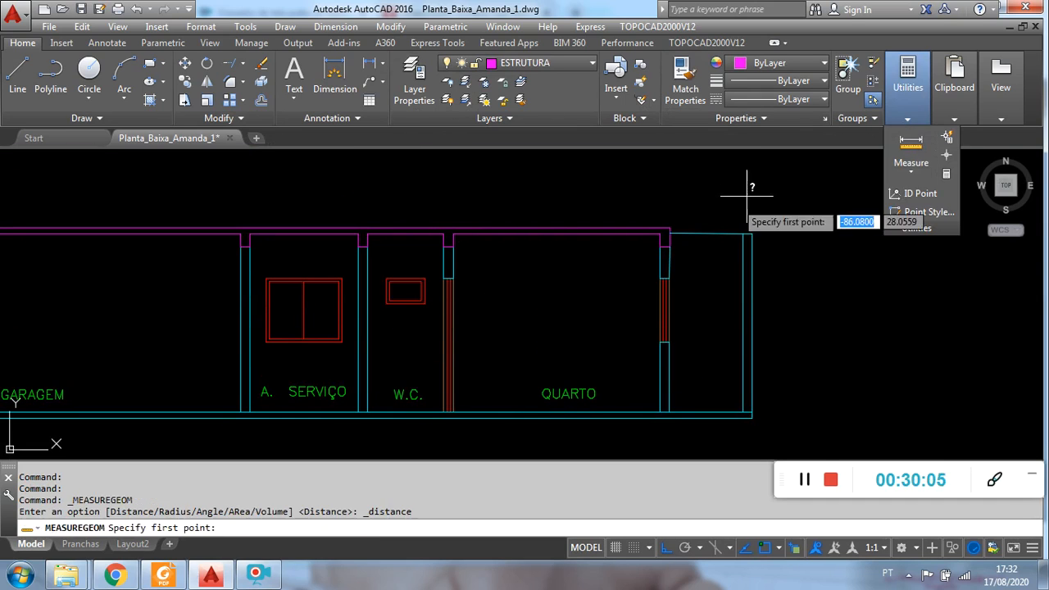
{"action": "scroll", "coordinate": [682, 236], "scroll_direction": "up", "scroll_amount": 2}
{"action": "left_click", "coordinate": [659, 222]}
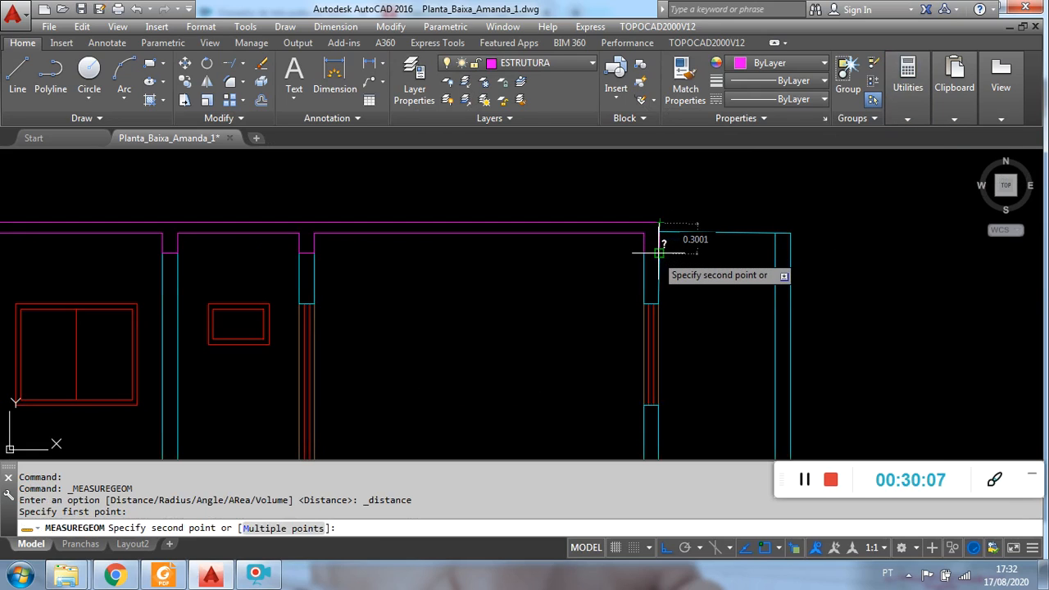
{"action": "scroll", "coordinate": [659, 253], "scroll_direction": "up", "scroll_amount": 3}
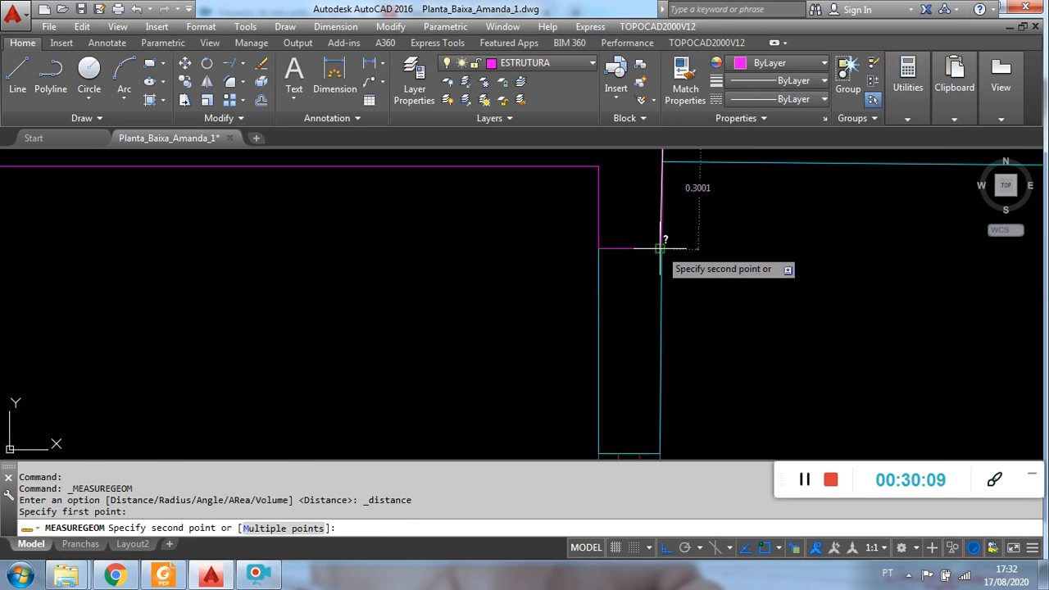
{"action": "middle_click_drag", "start_coordinate": [660, 338], "coordinate": [657, 343]}
{"action": "key", "text": "Escape"}
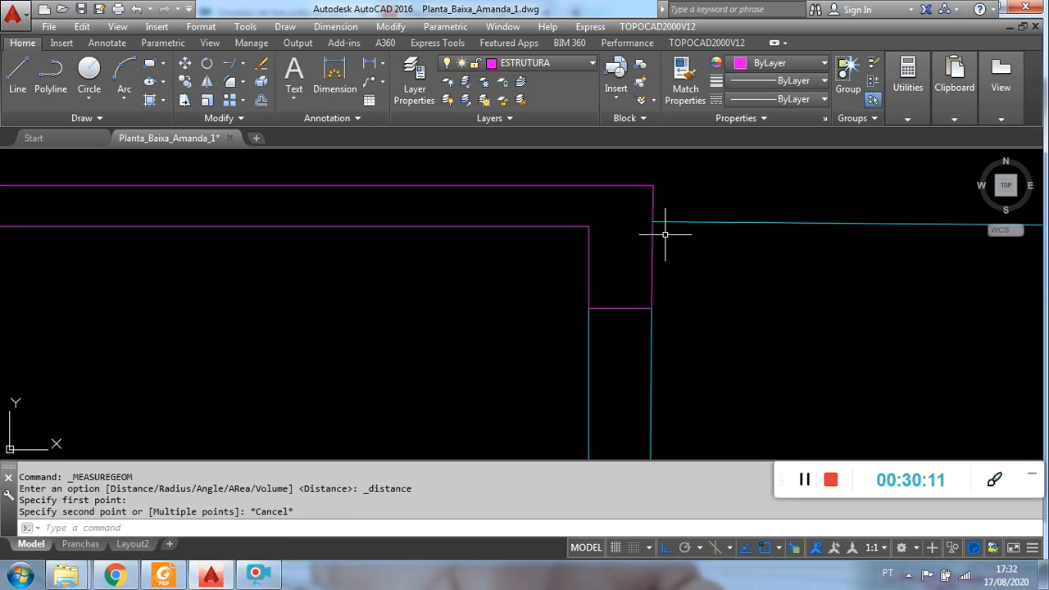
{"action": "right_click", "coordinate": [682, 210]}
{"action": "left_click", "coordinate": [707, 222]}
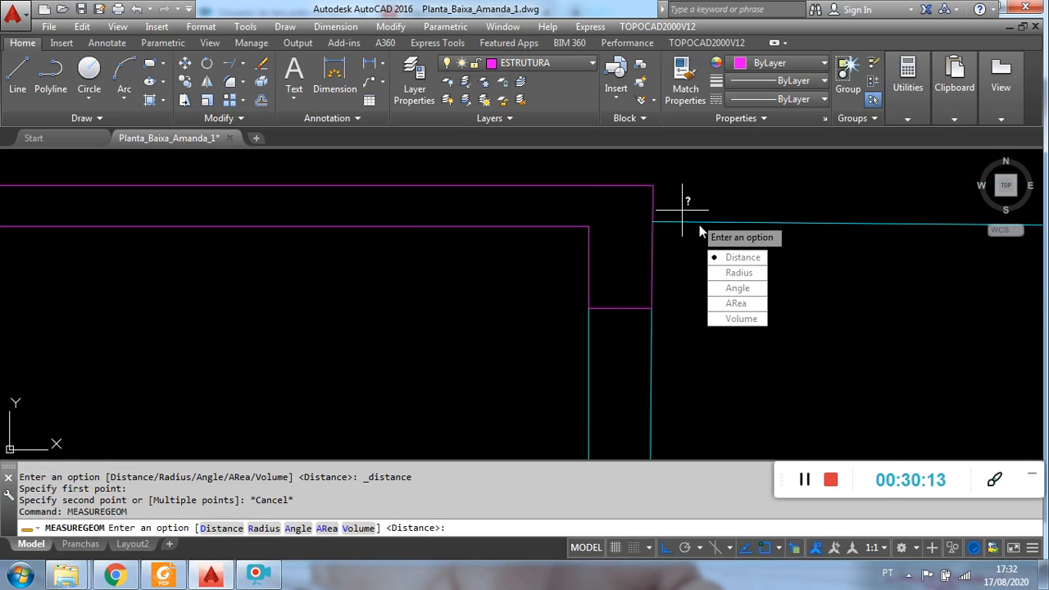
{"action": "left_click", "coordinate": [726, 256]}
{"action": "left_click", "coordinate": [652, 185]}
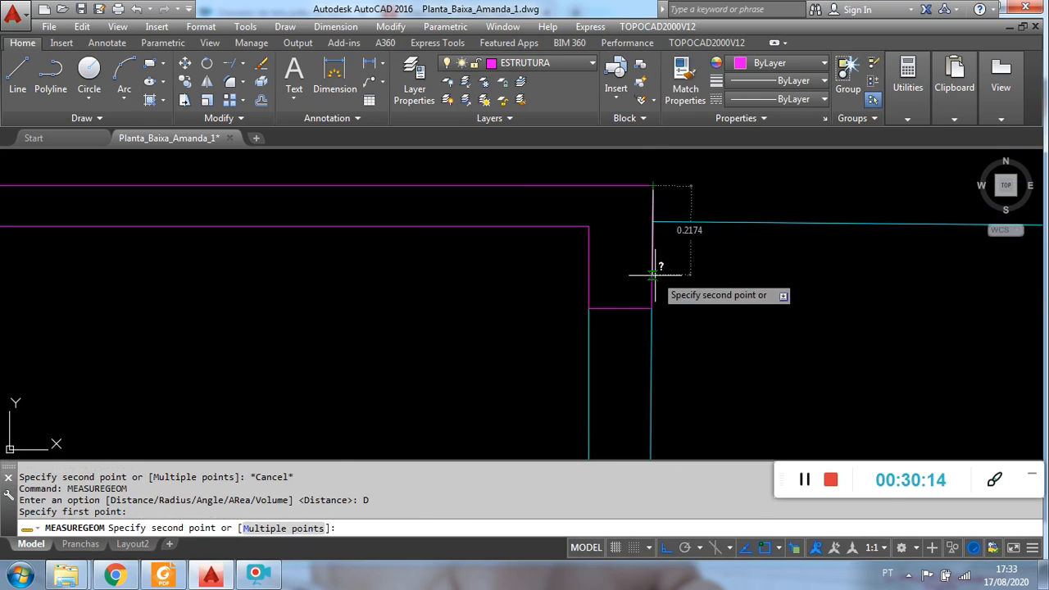
{"action": "key", "text": "Escape"}
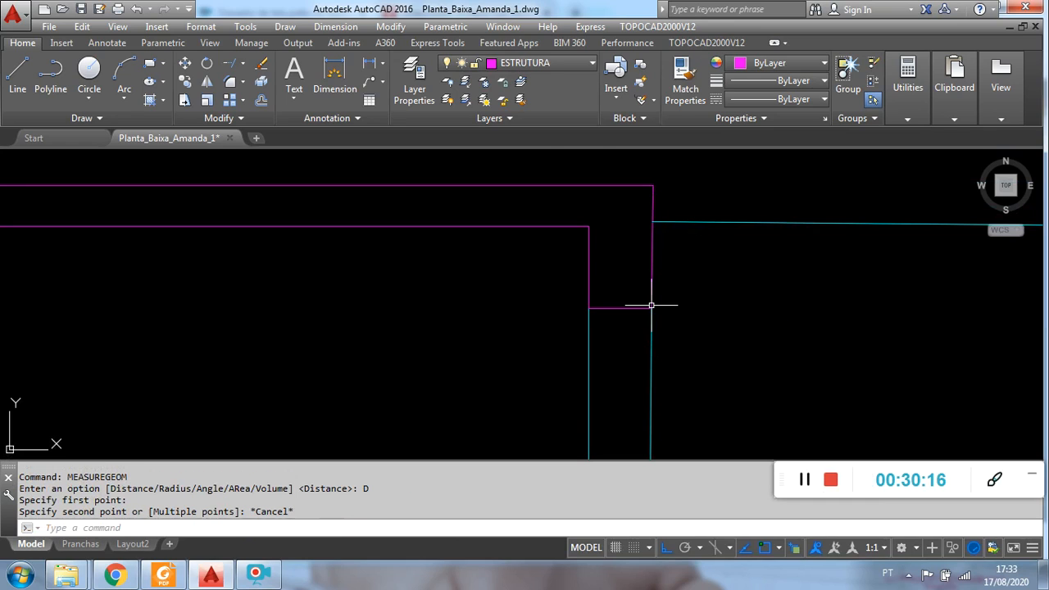
- Check the height of the same beam with a trial dimension along its outer edge
{"action": "left_click", "coordinate": [335, 82]}
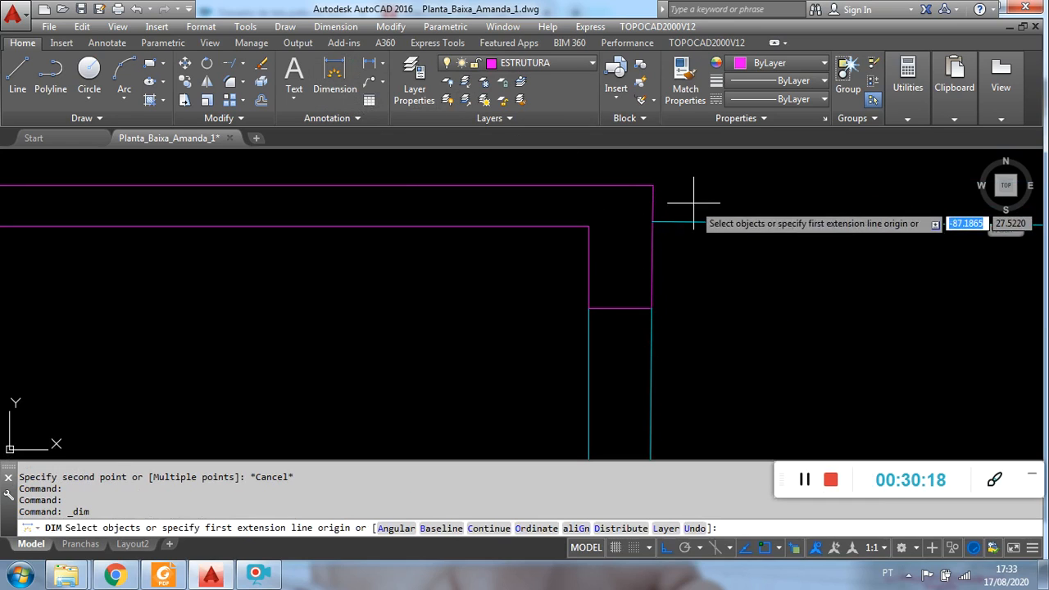
{"action": "left_click", "coordinate": [653, 186]}
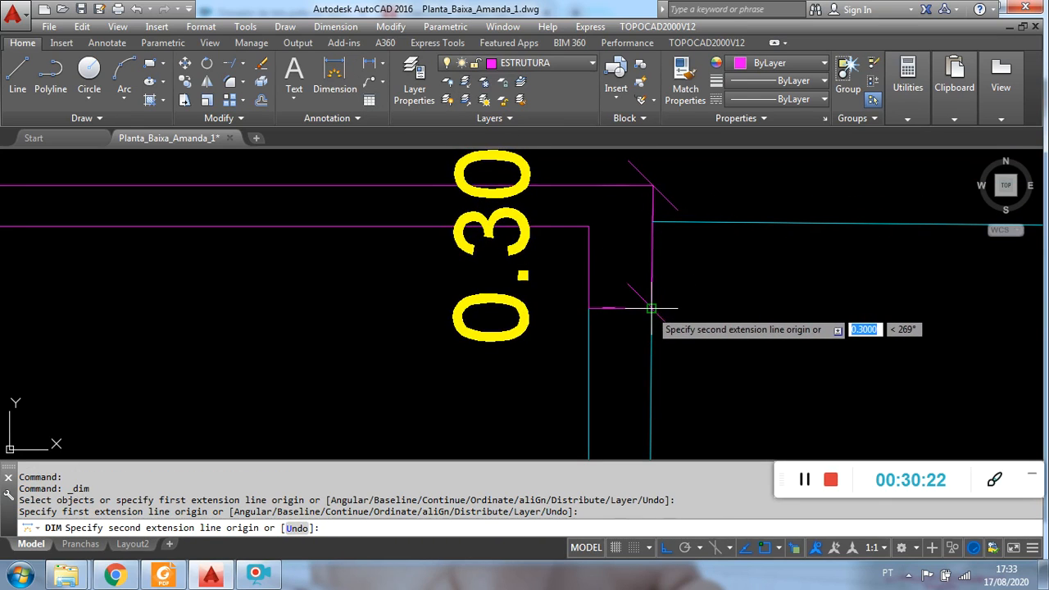
{"action": "scroll", "coordinate": [721, 301], "scroll_direction": "down", "scroll_amount": 8}
{"action": "key", "text": "Escape"}
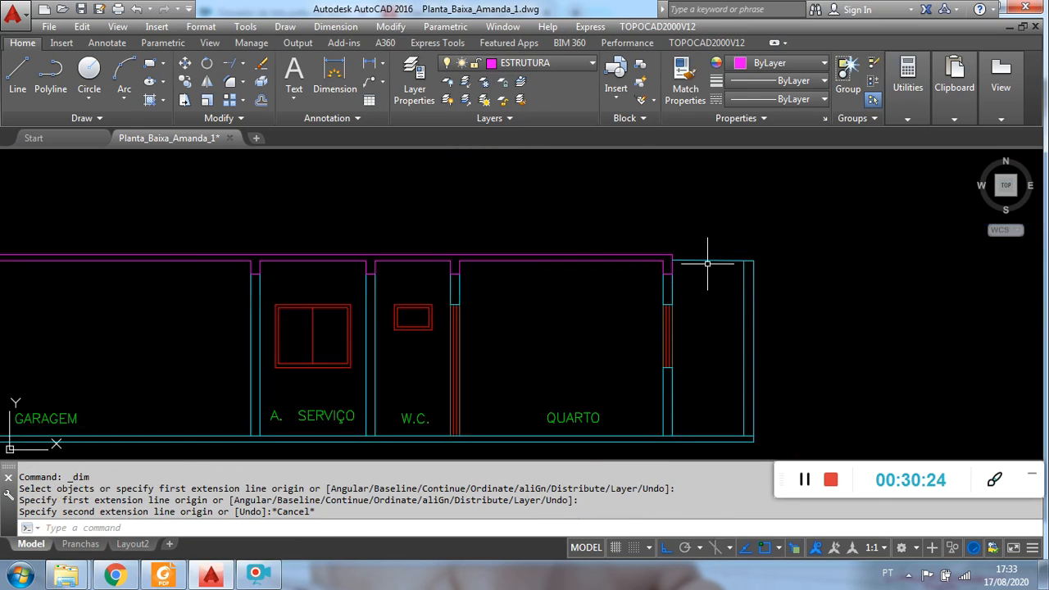
- Offset the section's lowest floor line 0.20 downward
{"action": "scroll", "coordinate": [672, 241], "scroll_direction": "up", "scroll_amount": 3}
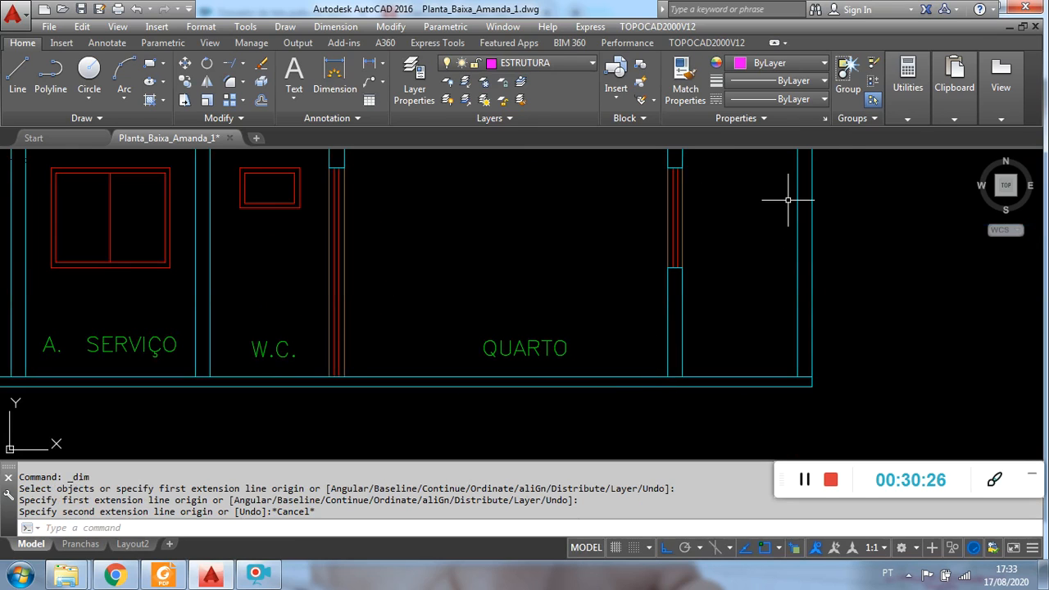
{"action": "left_click", "coordinate": [262, 102]}
{"action": "key", "text": "Return"}
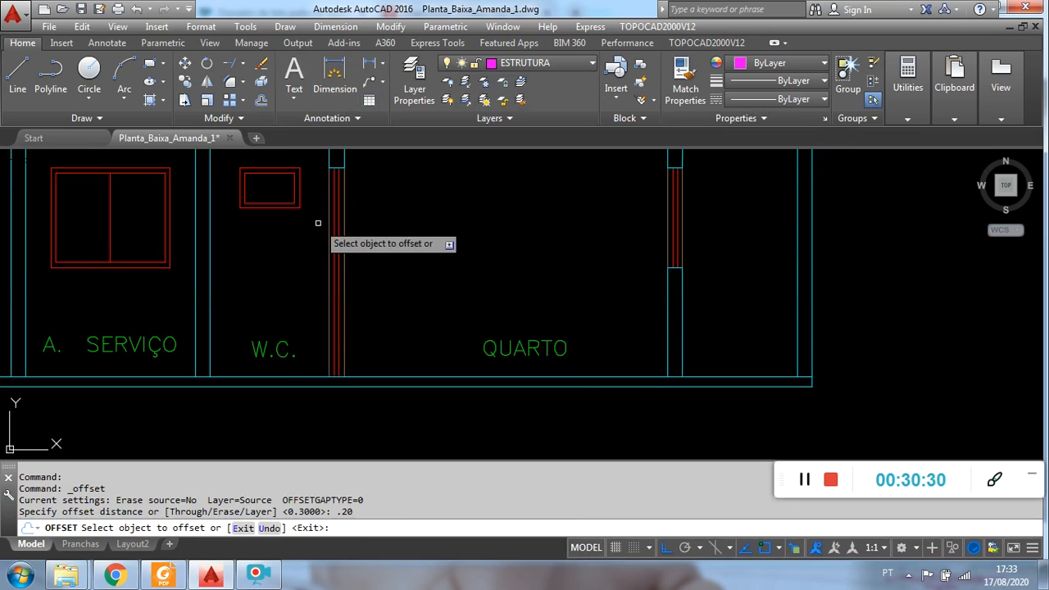
{"action": "left_click", "coordinate": [621, 387]}
{"action": "left_click", "coordinate": [631, 404]}
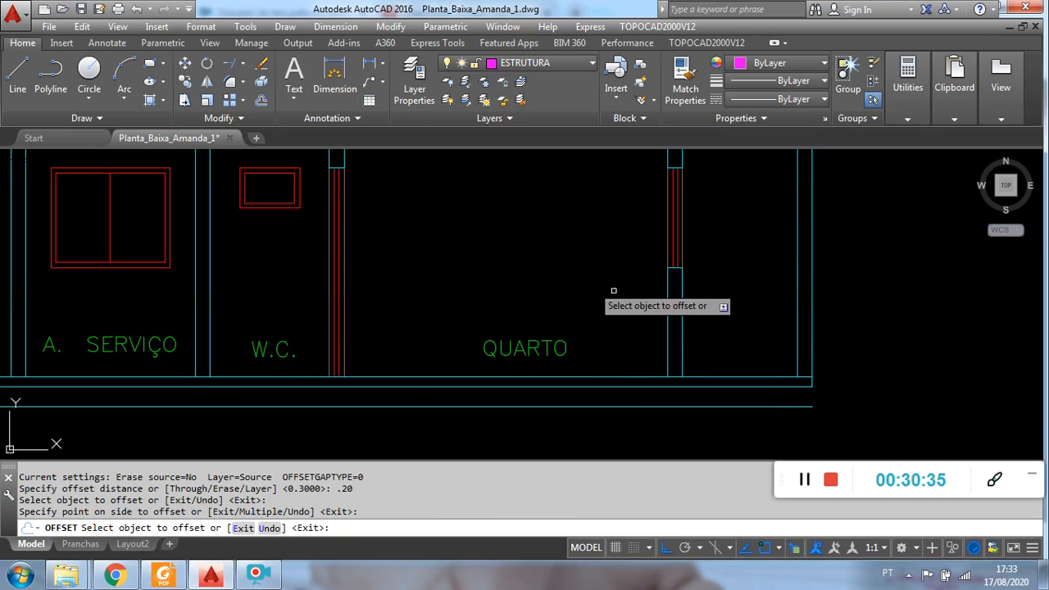
{"action": "key", "text": "Escape"}
- Stretch both wall lines below the QUARTO's outer window down to the new lowest line
{"action": "left_click", "coordinate": [682, 349]}
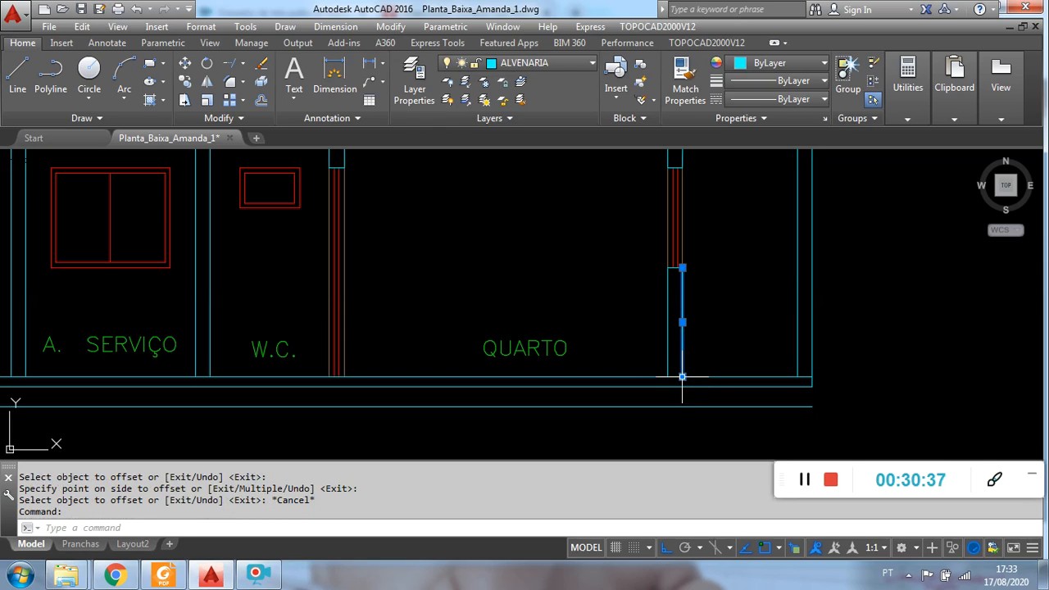
{"action": "left_click", "coordinate": [683, 378]}
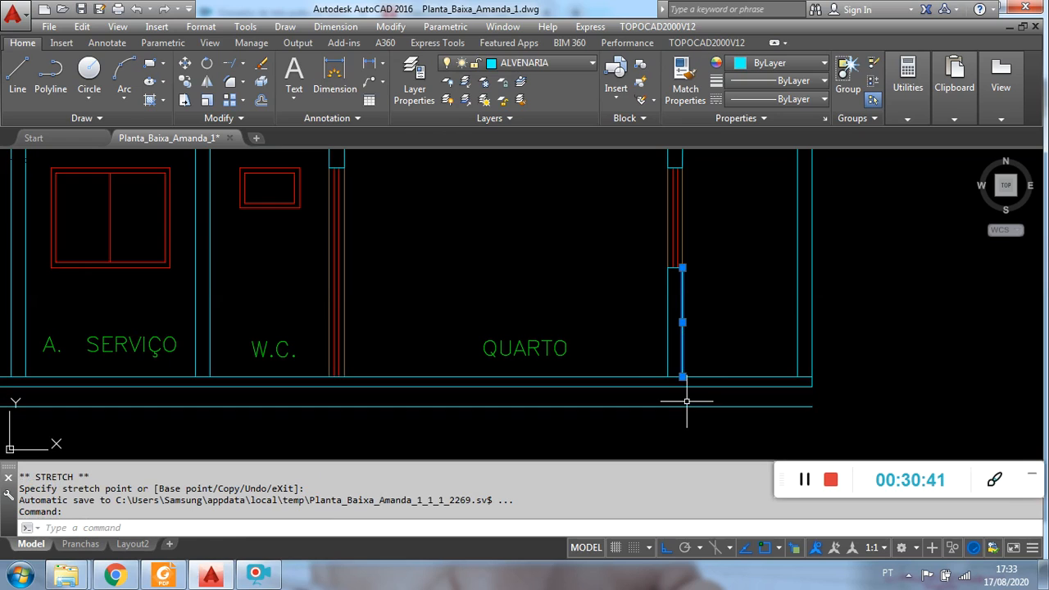
{"action": "left_click", "coordinate": [682, 377]}
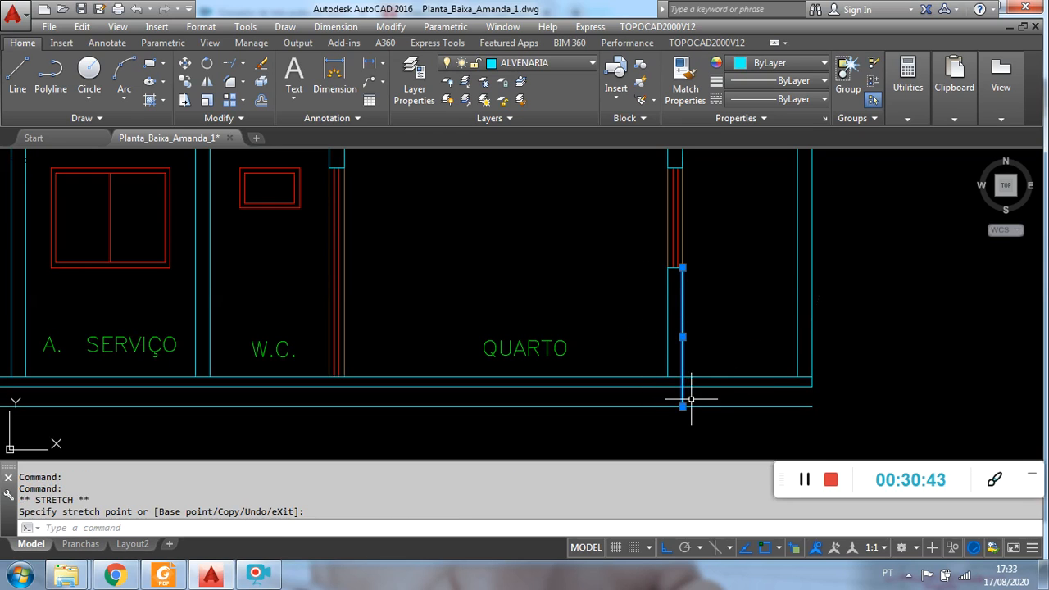
{"action": "scroll", "coordinate": [670, 387], "scroll_direction": "up", "scroll_amount": 2}
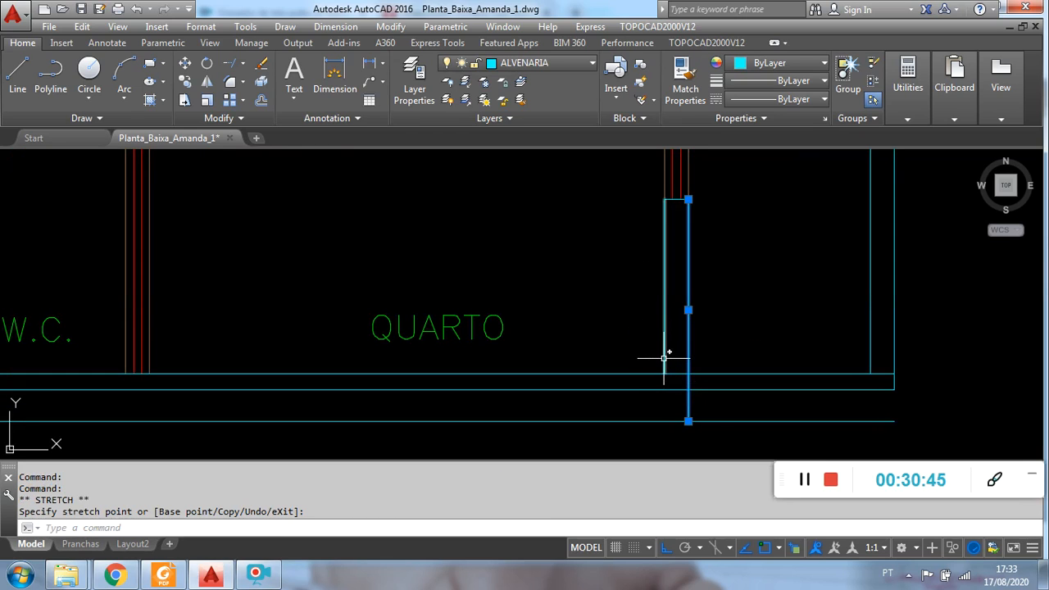
{"action": "left_click", "coordinate": [664, 363]}
{"action": "left_click", "coordinate": [664, 374]}
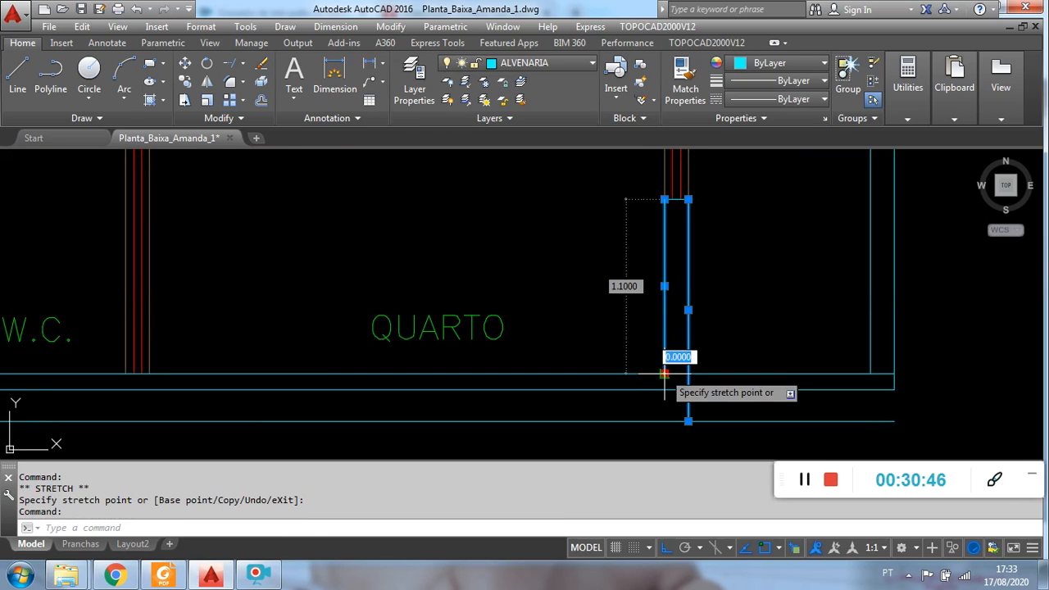
{"action": "left_click", "coordinate": [664, 421]}
{"action": "key", "text": "Escape"}
{"action": "key", "text": "Escape"}
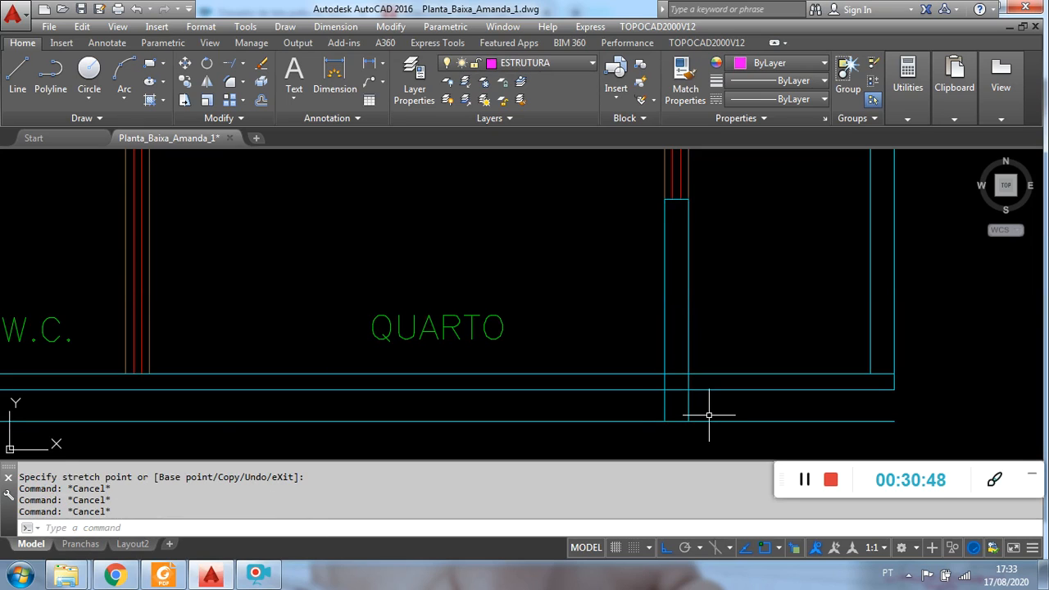
- Trim the extended wall lines within the floor thickness and the floor's underside between them
{"action": "type", "text": "TRIM"}
{"action": "key", "text": "Return"}
{"action": "key", "text": "Return"}
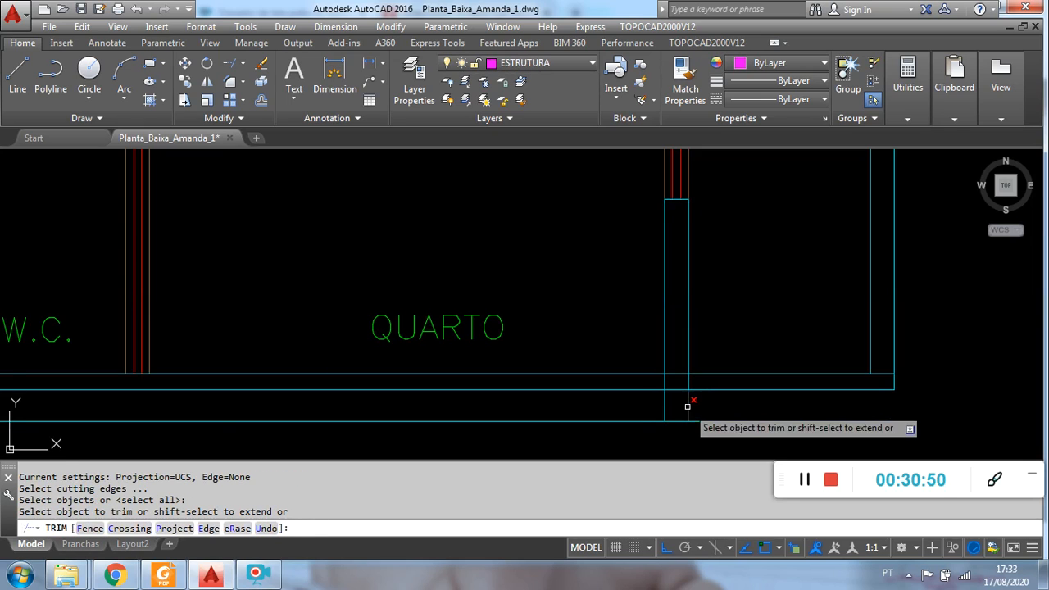
{"action": "left_click", "coordinate": [665, 381]}
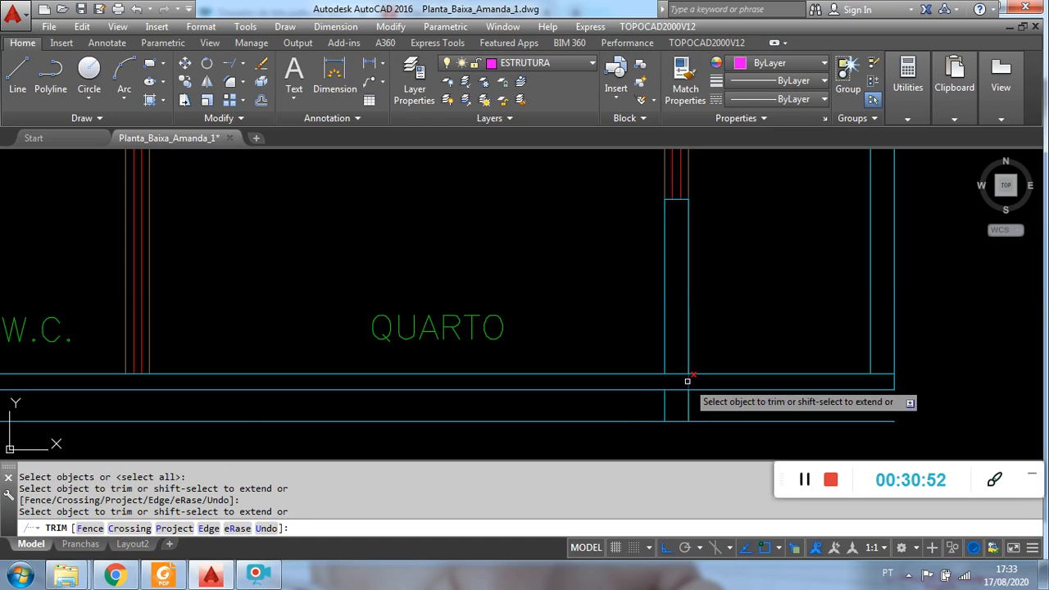
{"action": "left_click", "coordinate": [689, 385]}
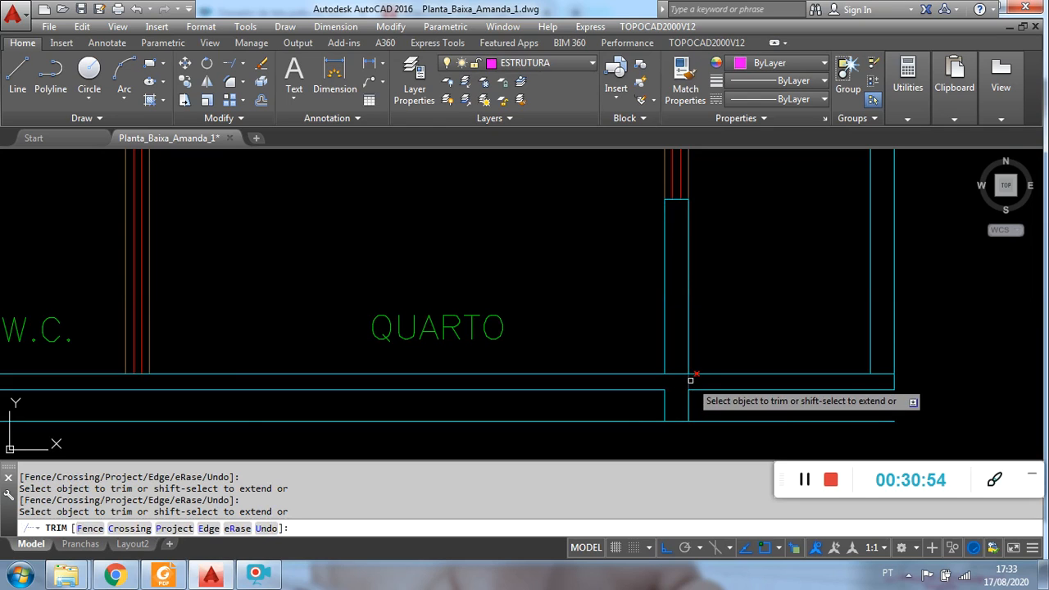
{"action": "middle_click_drag", "start_coordinate": [811, 358], "coordinate": [726, 356]}
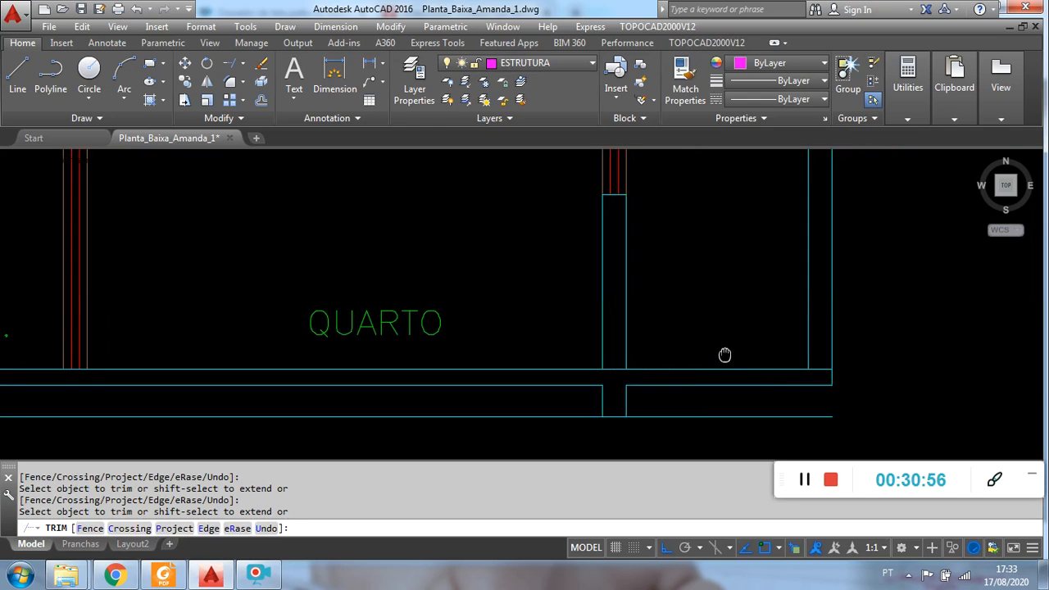
{"action": "key", "text": "Escape"}
- Stretch the outer line of the section's rightmost wall down to the lowest line
{"action": "left_click", "coordinate": [840, 360]}
{"action": "left_click", "coordinate": [818, 337]}
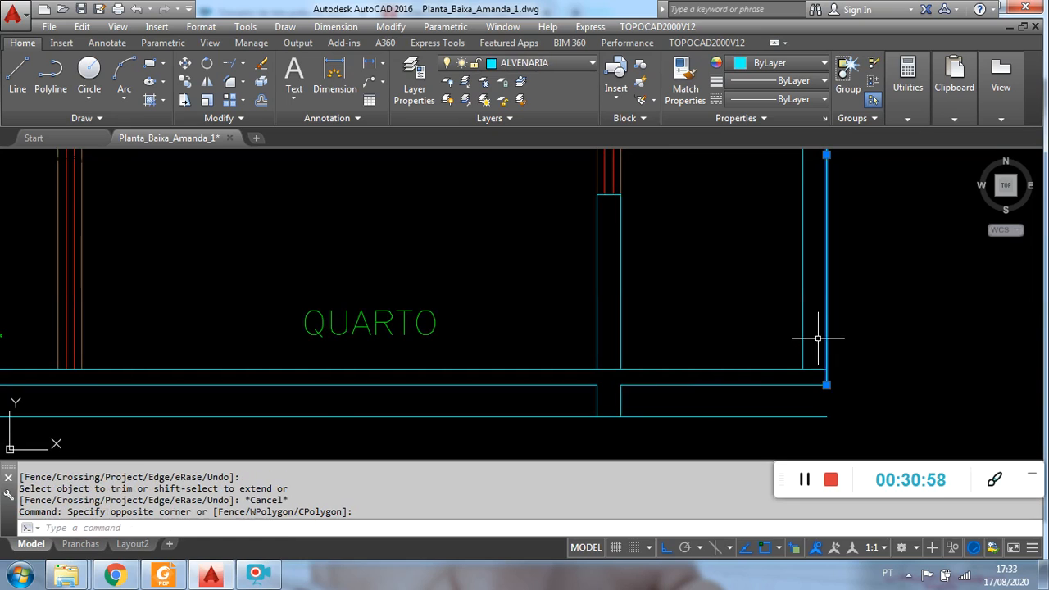
{"action": "left_click", "coordinate": [826, 386]}
{"action": "key", "text": "Escape"}
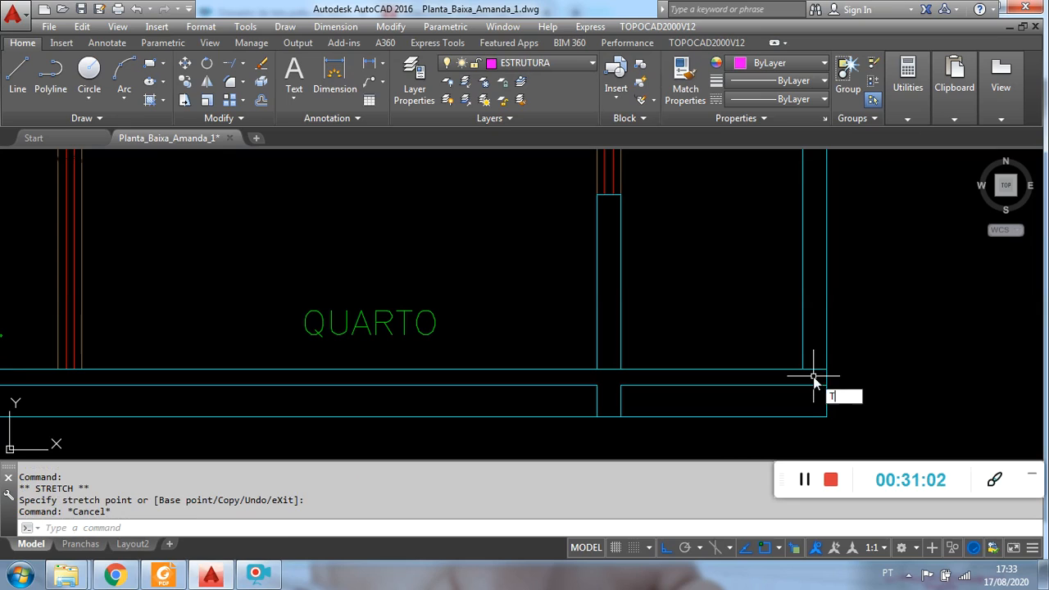
{"action": "key", "text": "Return"}
{"action": "key", "text": "Return"}
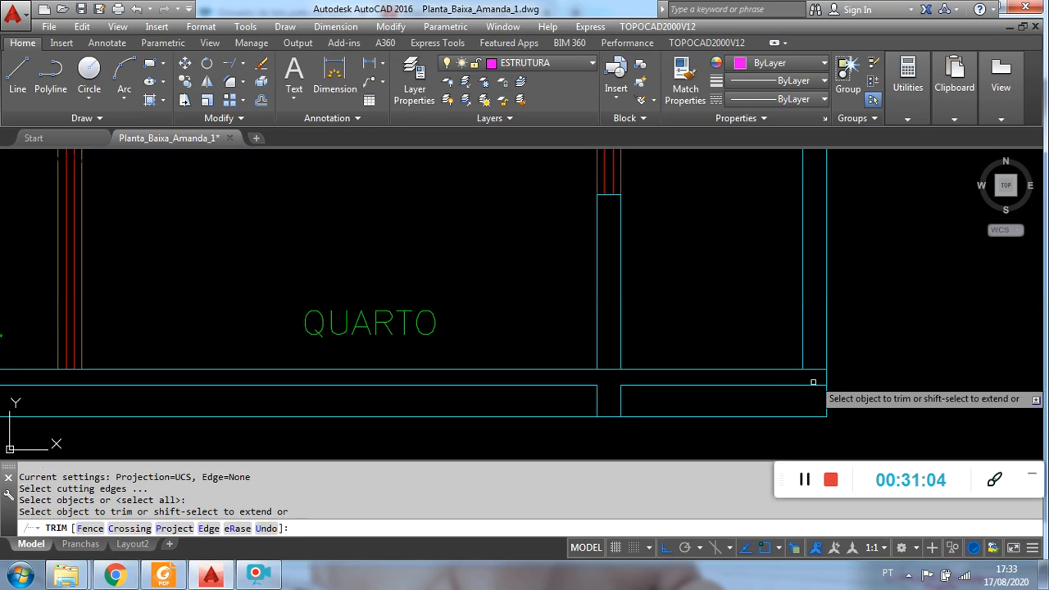
{"action": "key", "text": "Escape"}
{"action": "left_click", "coordinate": [803, 359]}
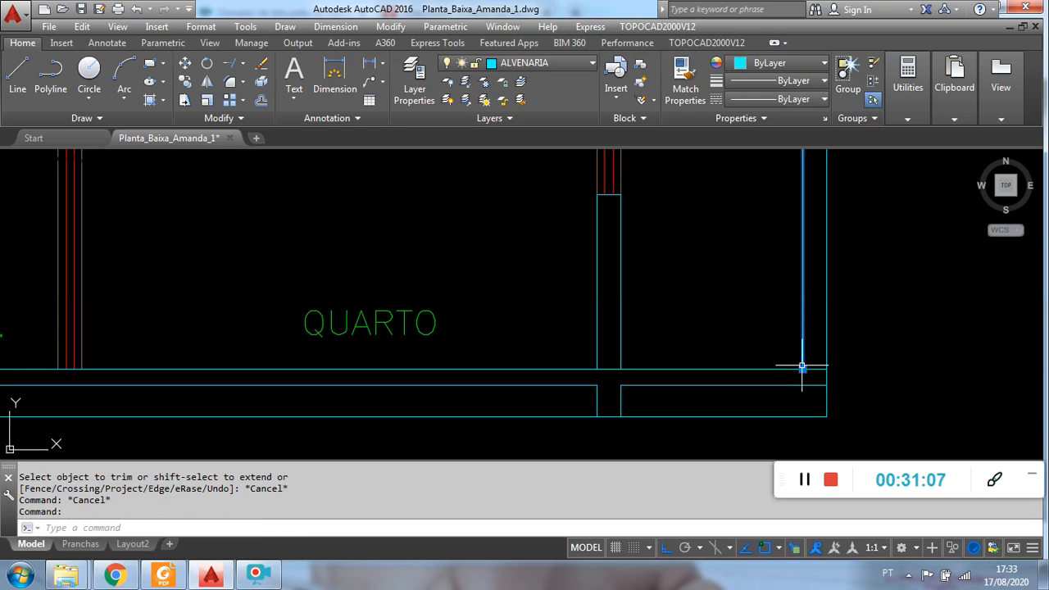
{"action": "mouse_move", "coordinate": [803, 369]}
{"action": "key", "text": "Escape"}
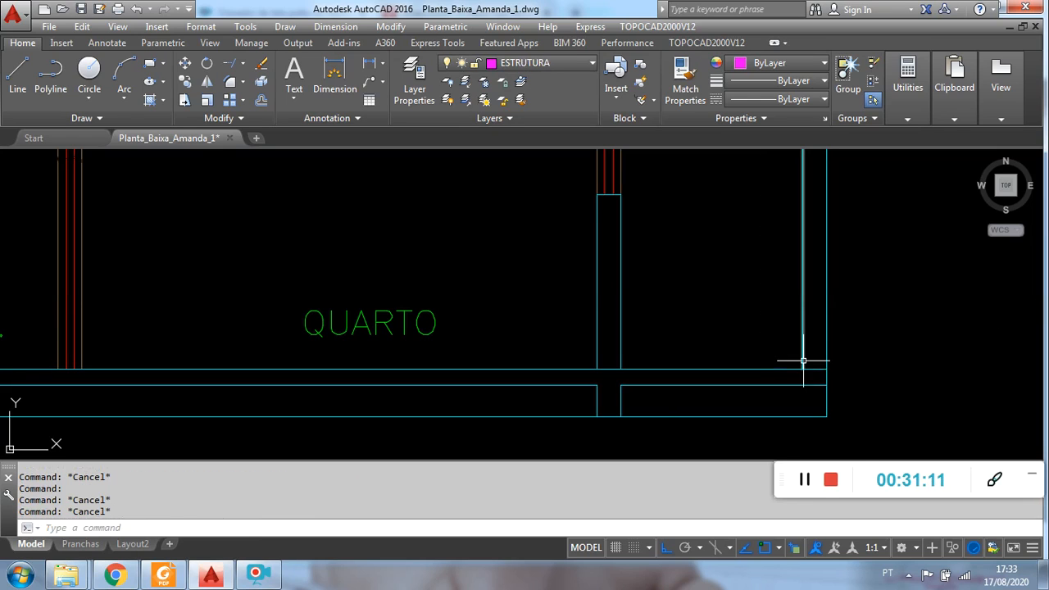
- Stretch the inner line of the section's rightmost wall down to the lowest line
{"action": "left_click", "coordinate": [804, 369]}
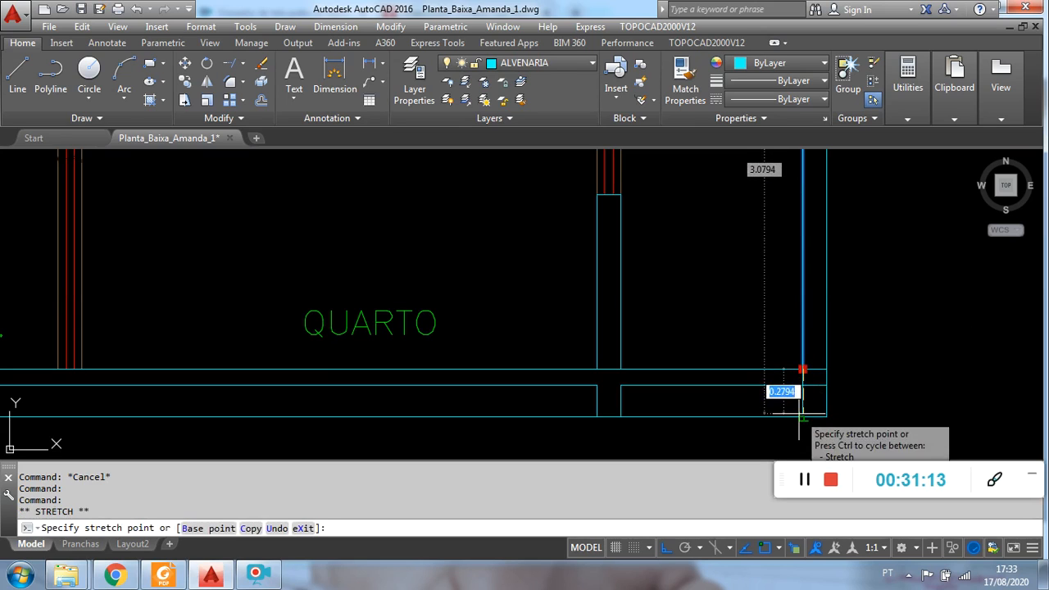
{"action": "left_click", "coordinate": [803, 385]}
{"action": "key", "text": "Escape"}
{"action": "key", "text": "Escape"}
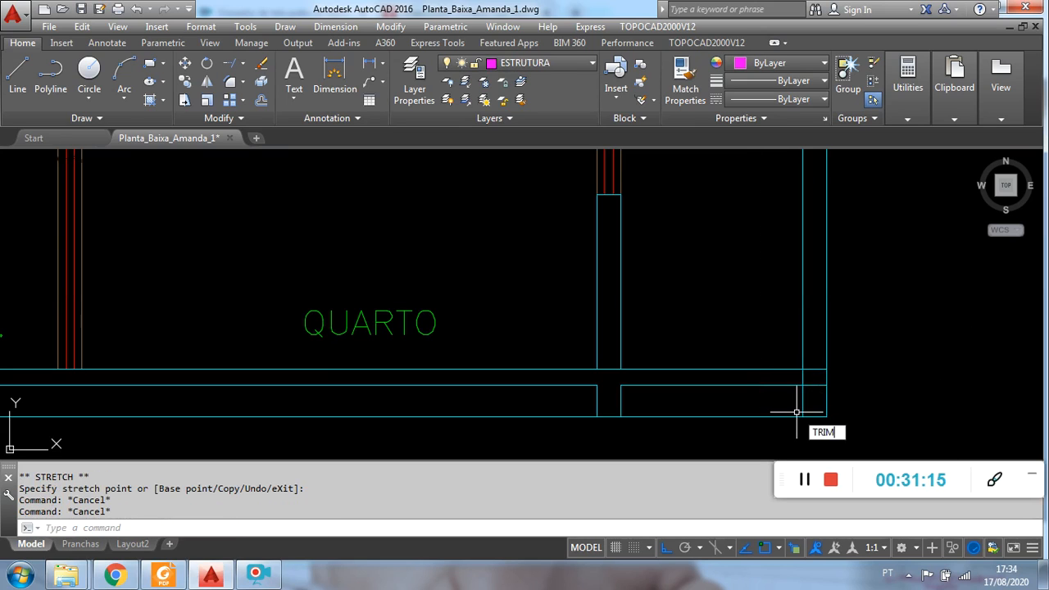
- Trim the rightmost wall's inner line within the floor thickness, the floor's underside inside that wall, and the lowest line between it and the QUARTO's outer wall
{"action": "type", "text": "TRIM"}
{"action": "key", "text": "Return"}
{"action": "key", "text": "Return"}
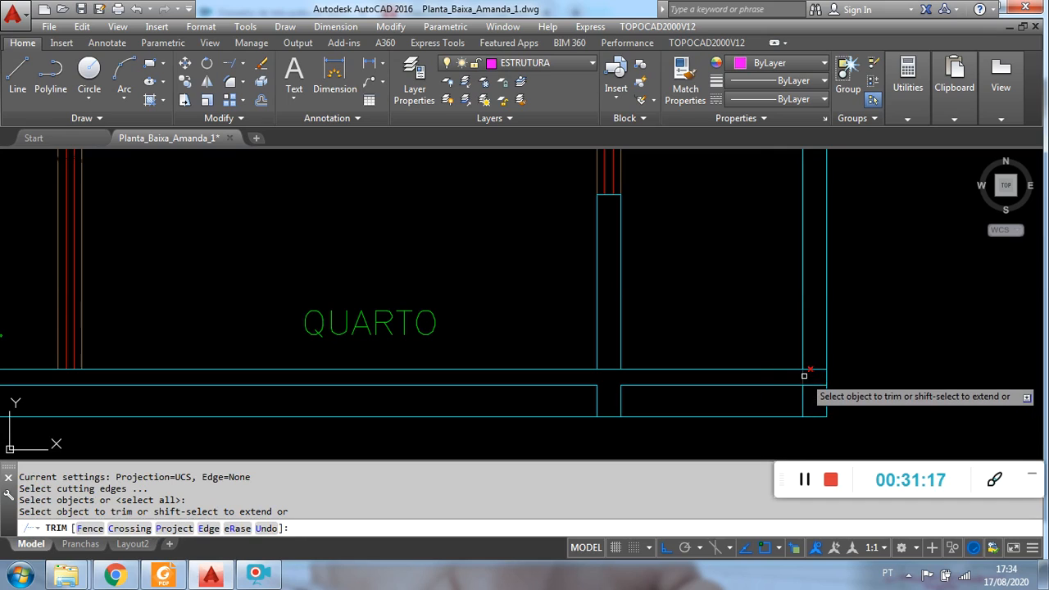
{"action": "left_click", "coordinate": [804, 375]}
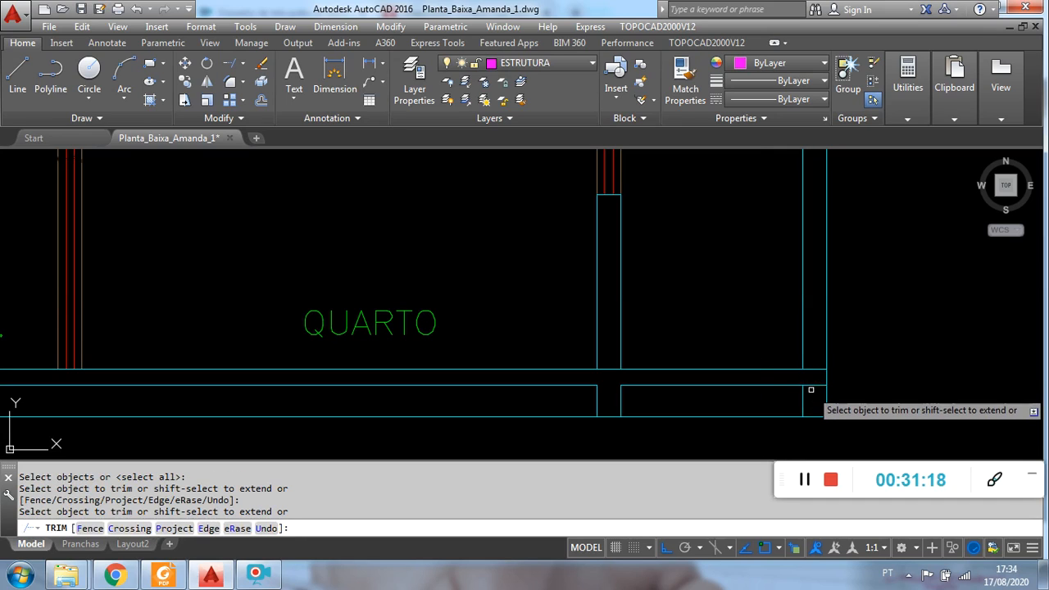
{"action": "left_click", "coordinate": [810, 386]}
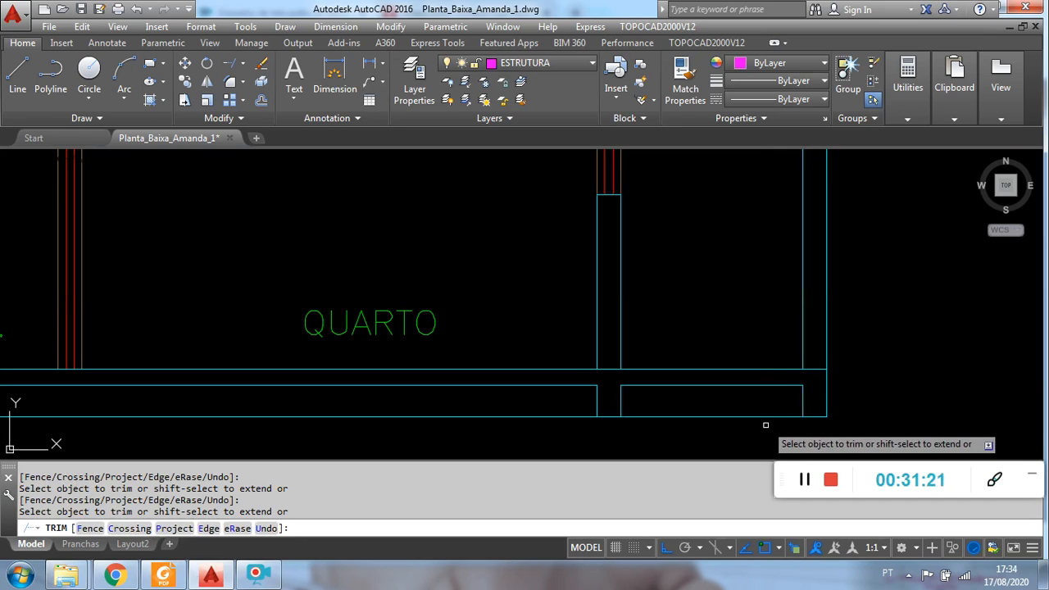
{"action": "scroll", "coordinate": [689, 420], "scroll_direction": "down", "scroll_amount": 3}
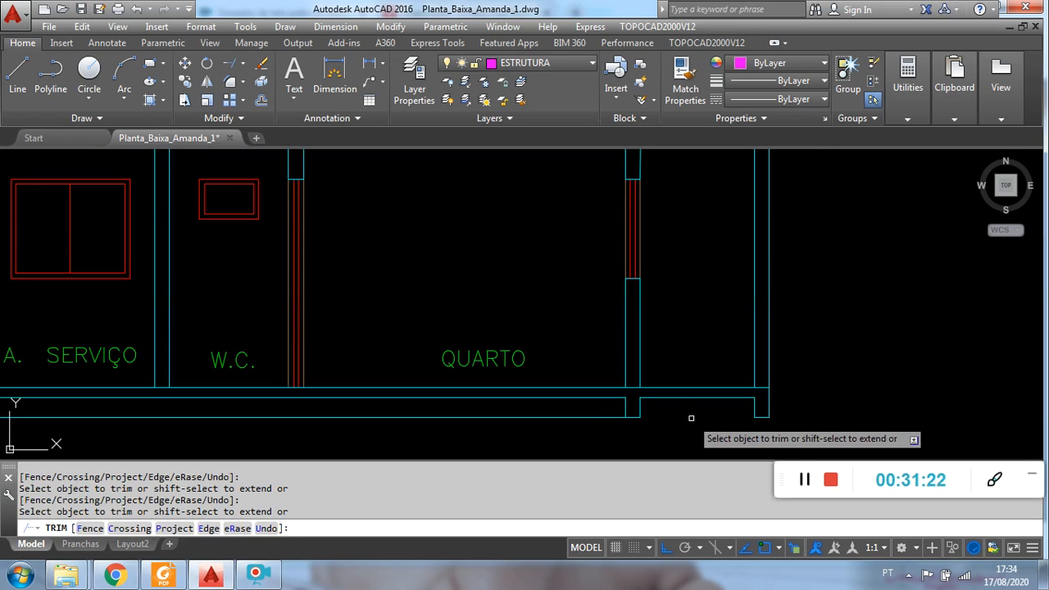
- Extend the wall between A. SERVIÇO and W.C. downward, its W.C.-side line to the lowest line and its other line to the floor's underside
{"action": "mouse_move", "coordinate": [690, 420]}
{"action": "middle_mouse_down"}
{"action": "mouse_move", "coordinate": [825, 401]}
{"action": "mouse_move", "coordinate": [827, 410]}
{"action": "middle_mouse_up"}
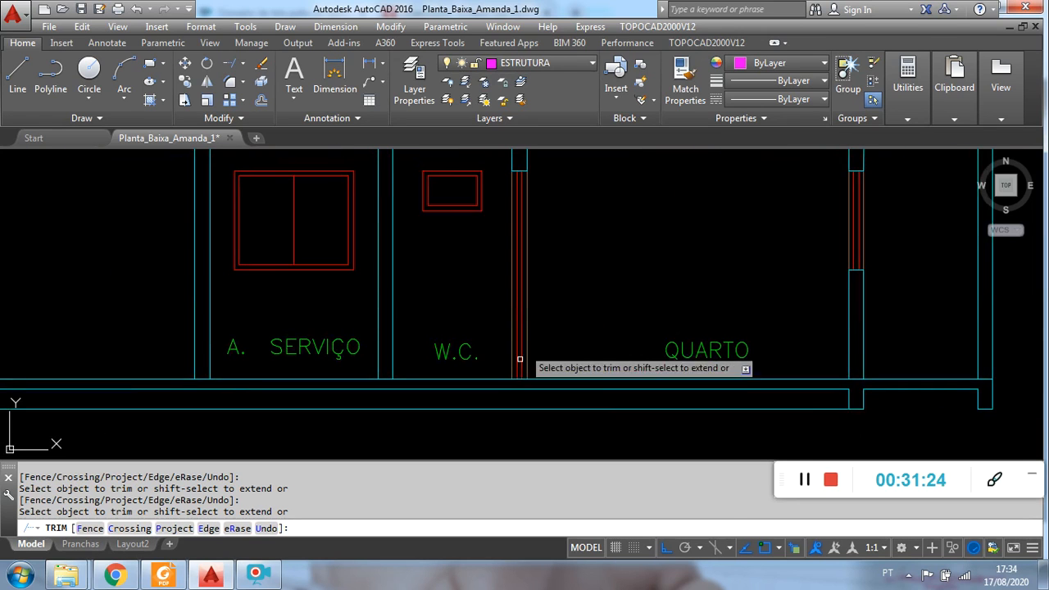
{"action": "middle_click_drag", "start_coordinate": [525, 373], "coordinate": [654, 383]}
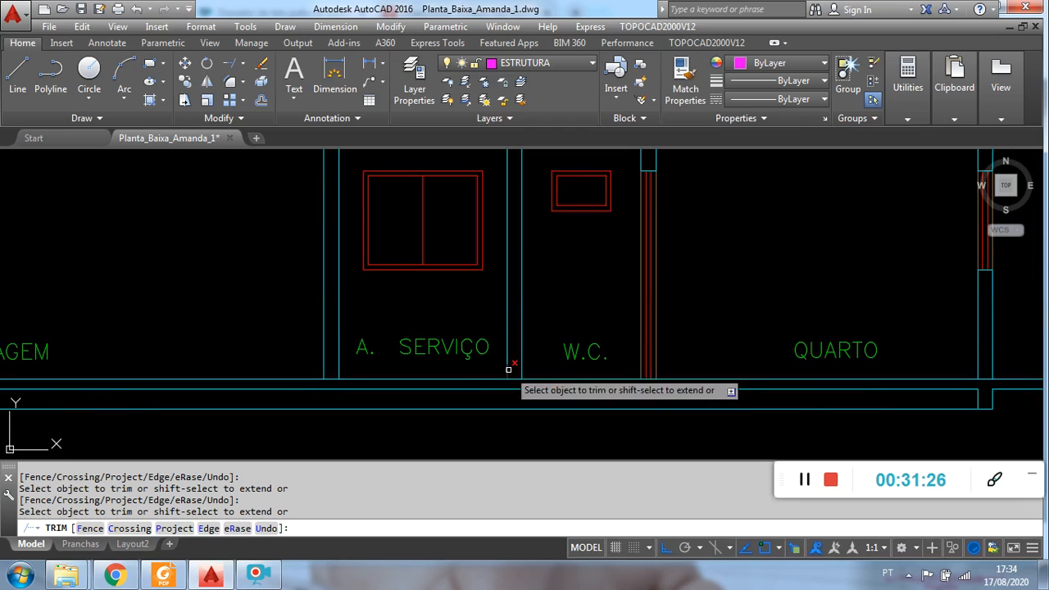
{"action": "left_click", "coordinate": [230, 67]}
{"action": "key", "text": "Return"}
{"action": "left_click", "coordinate": [524, 369]}
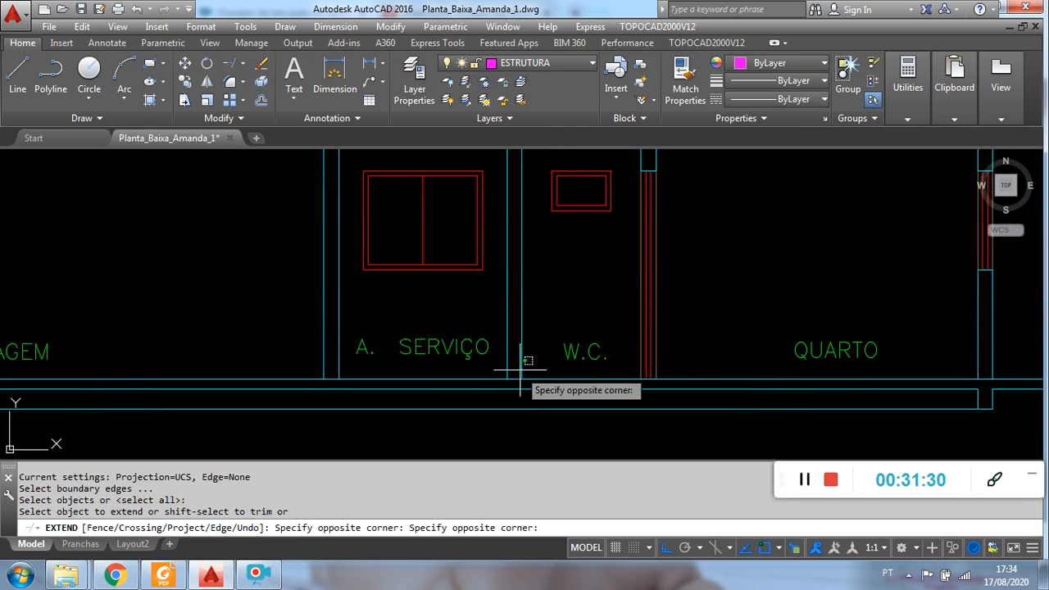
{"action": "left_click", "coordinate": [520, 369]}
{"action": "left_click", "coordinate": [515, 367]}
{"action": "left_click", "coordinate": [518, 367]}
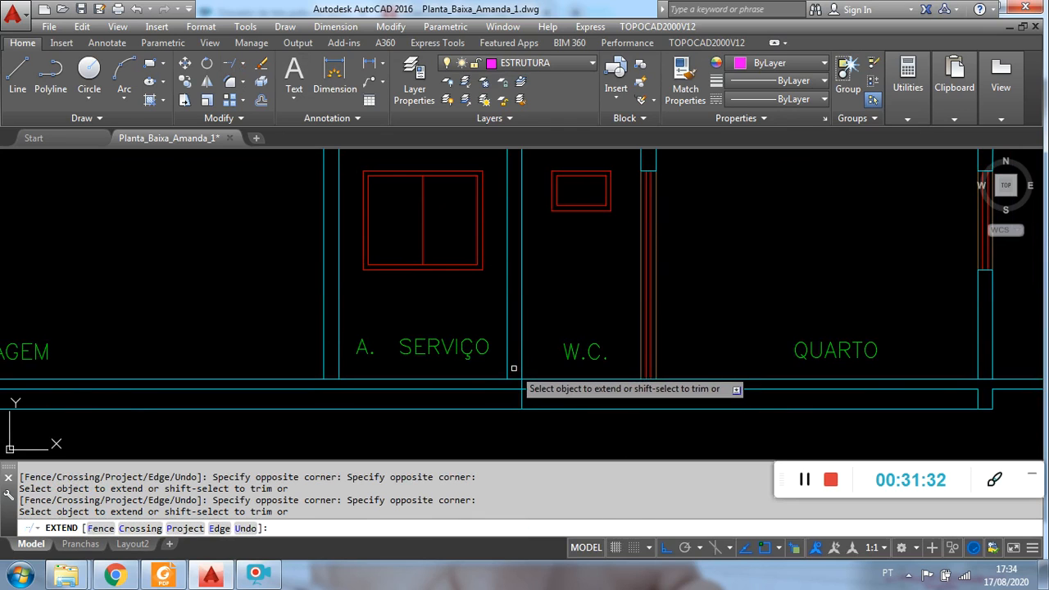
{"action": "left_click", "coordinate": [514, 369]}
- Extend both lines of the wall between GARAGEM and A. SERVIÇO down to the lowest line
{"action": "left_click", "coordinate": [319, 374]}
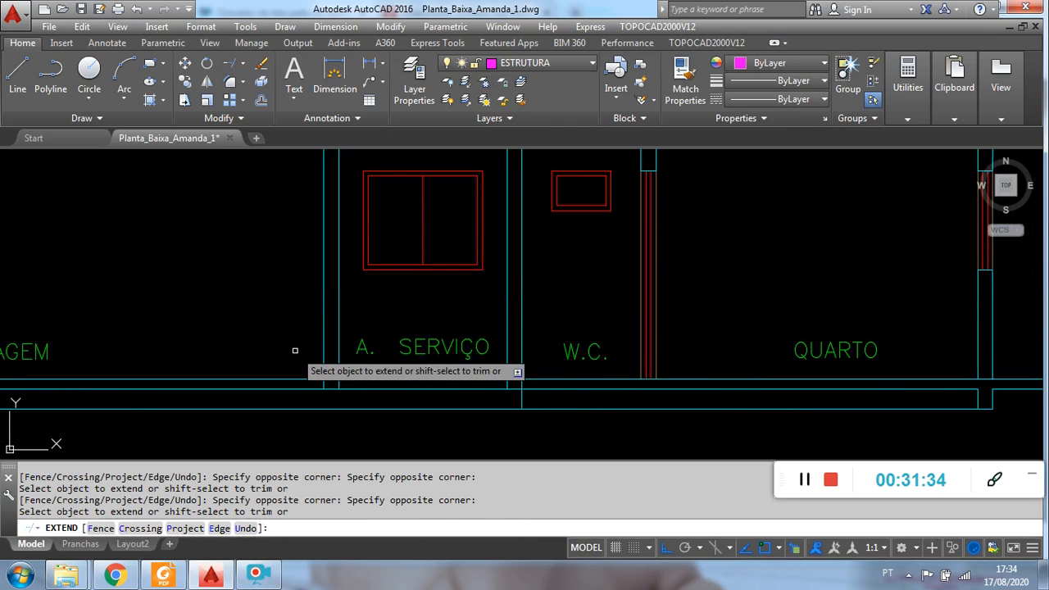
{"action": "scroll", "coordinate": [340, 389], "scroll_direction": "up", "scroll_amount": 2}
{"action": "left_click", "coordinate": [312, 373]}
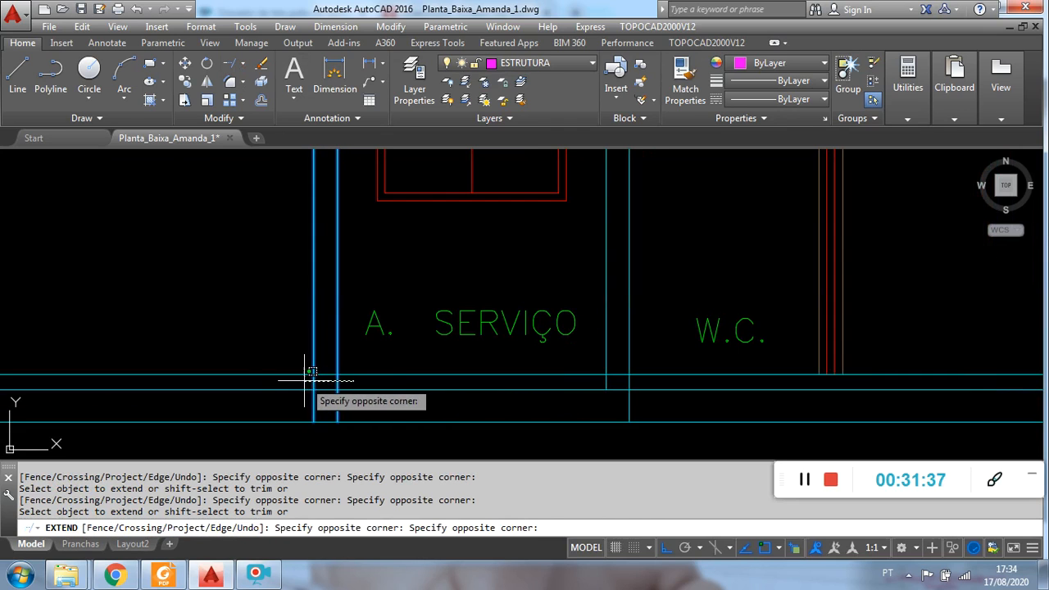
{"action": "left_click", "coordinate": [304, 381]}
{"action": "middle_click_drag", "start_coordinate": [234, 351], "coordinate": [714, 348]}
{"action": "middle_click_drag", "start_coordinate": [447, 325], "coordinate": [778, 321]}
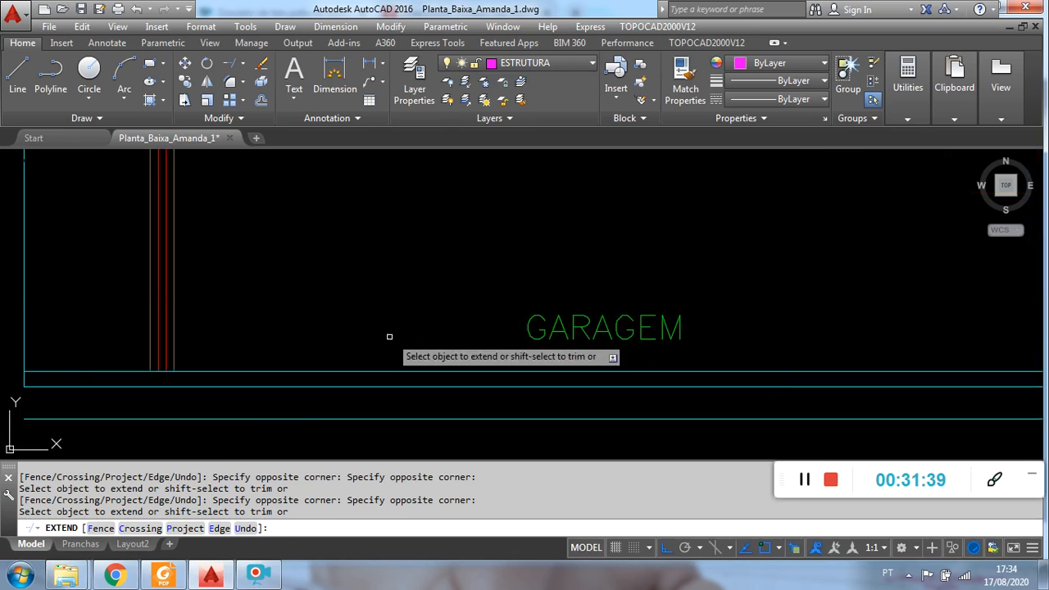
{"action": "middle_click_drag", "start_coordinate": [389, 336], "coordinate": [696, 340]}
{"action": "middle_click_drag", "start_coordinate": [361, 302], "coordinate": [385, 302]}
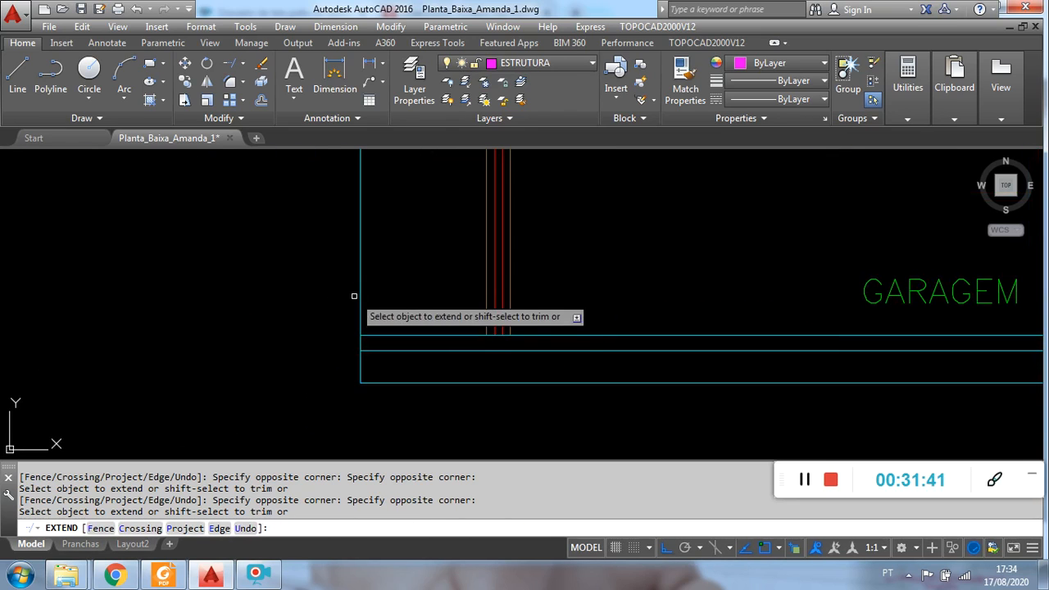
{"action": "key", "text": "Escape"}
{"action": "key", "text": "Escape"}
- Trim the floor's underside inside the GARAGEM–A. SERVIÇO wall and both of its wall lines within the floor thickness
{"action": "scroll", "coordinate": [200, 259], "scroll_direction": "down", "scroll_amount": 2}
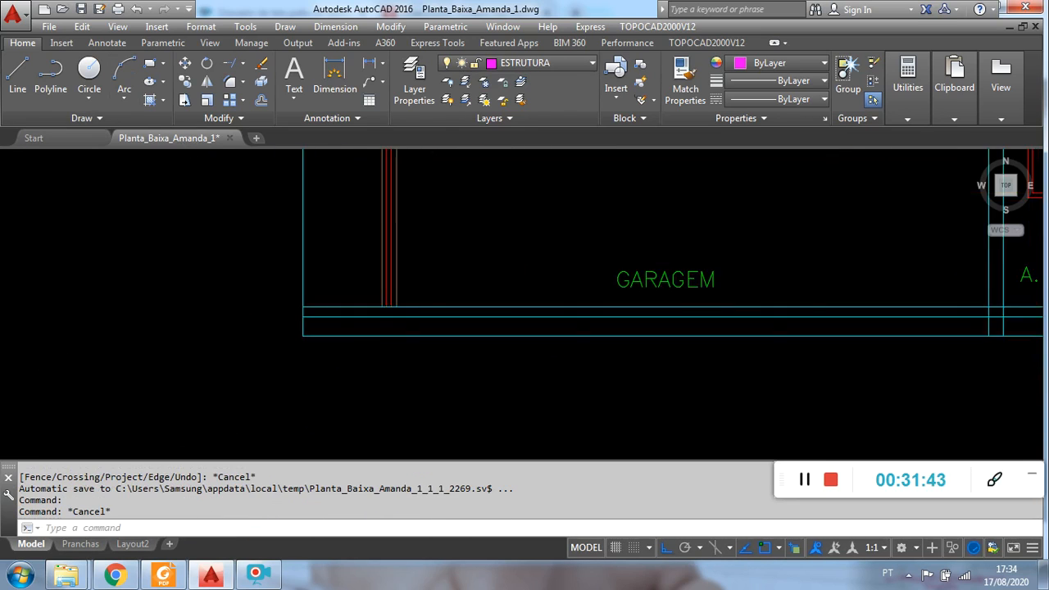
{"action": "scroll", "coordinate": [208, 258], "scroll_direction": "down", "scroll_amount": 2}
{"action": "mouse_move", "coordinate": [284, 287]}
{"action": "middle_mouse_down"}
{"action": "mouse_move", "coordinate": [267, 384]}
{"action": "mouse_move", "coordinate": [267, 359]}
{"action": "middle_mouse_up"}
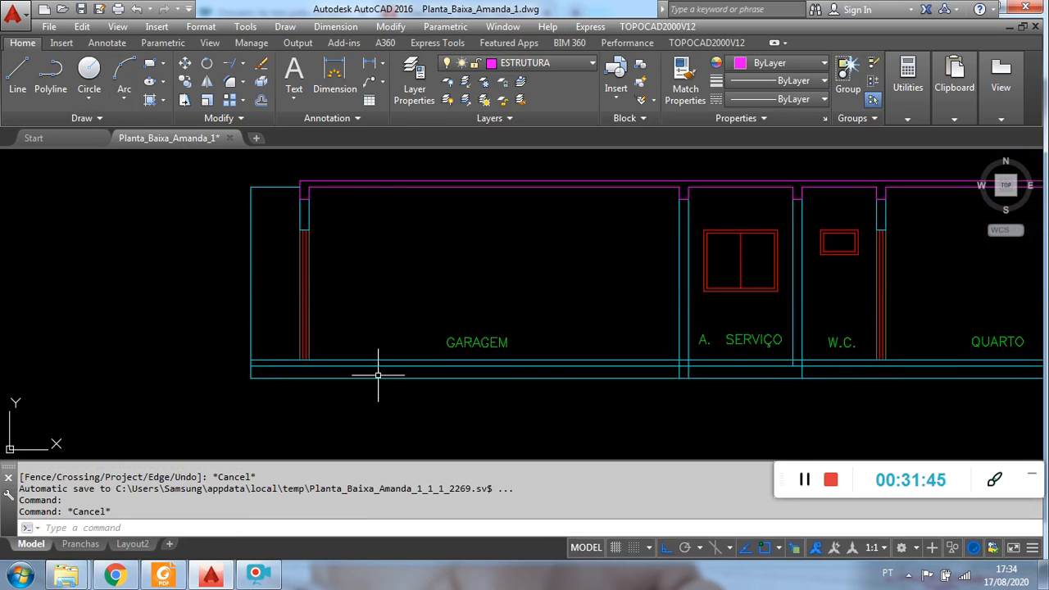
{"action": "scroll", "coordinate": [464, 377], "scroll_direction": "up", "scroll_amount": 4}
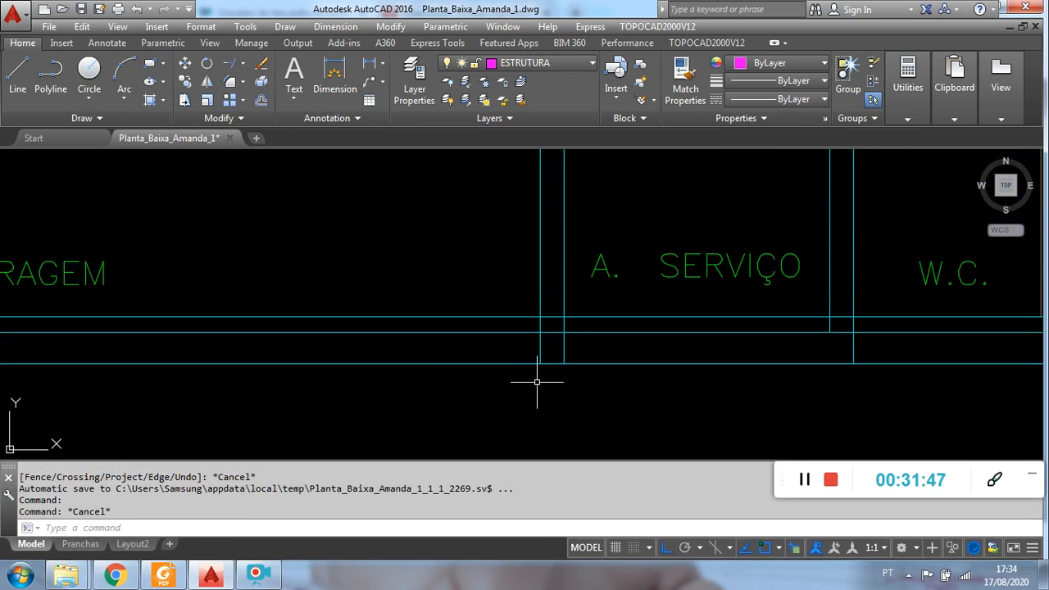
{"action": "key", "text": "Return"}
{"action": "key", "text": "Return"}
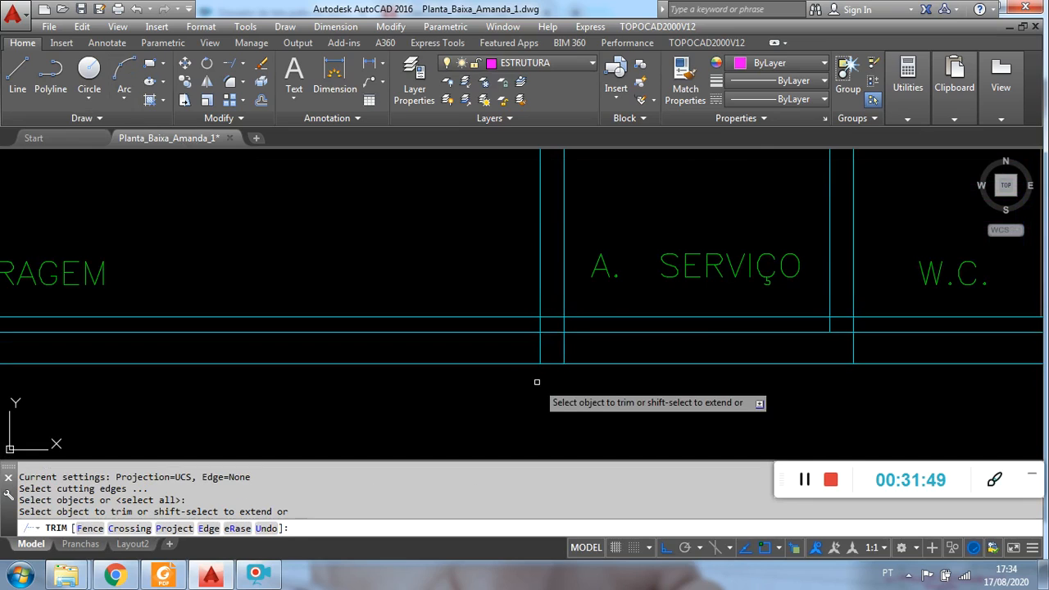
{"action": "left_click", "coordinate": [546, 332]}
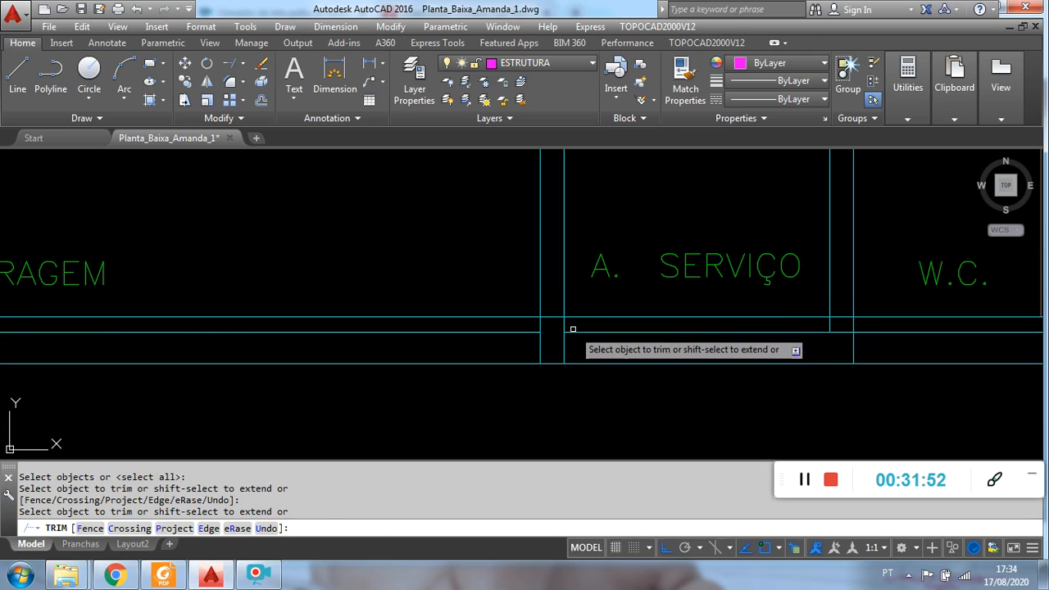
{"action": "left_click", "coordinate": [573, 326]}
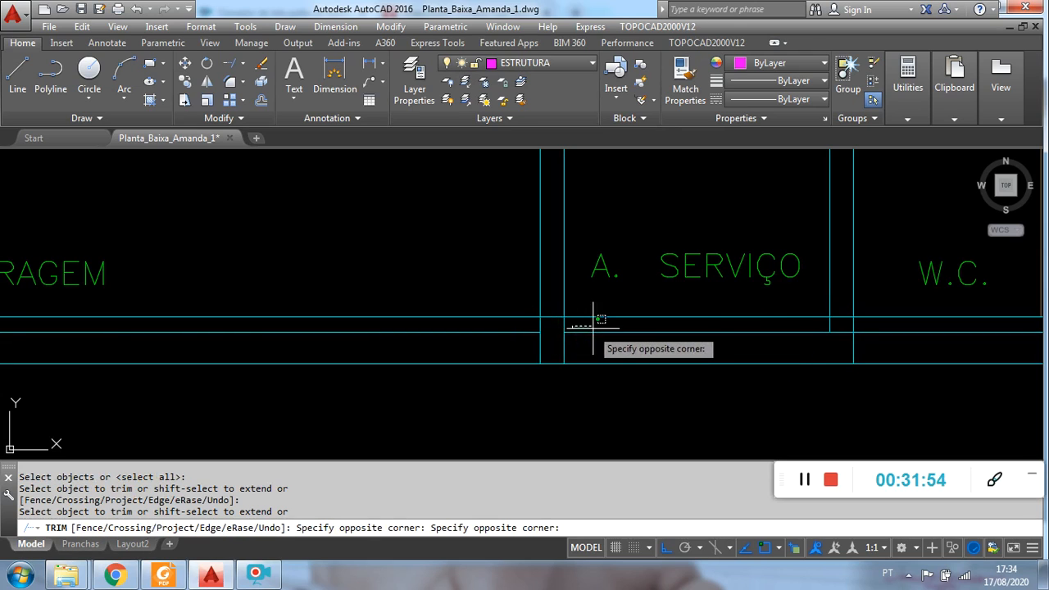
{"action": "left_click", "coordinate": [526, 326]}
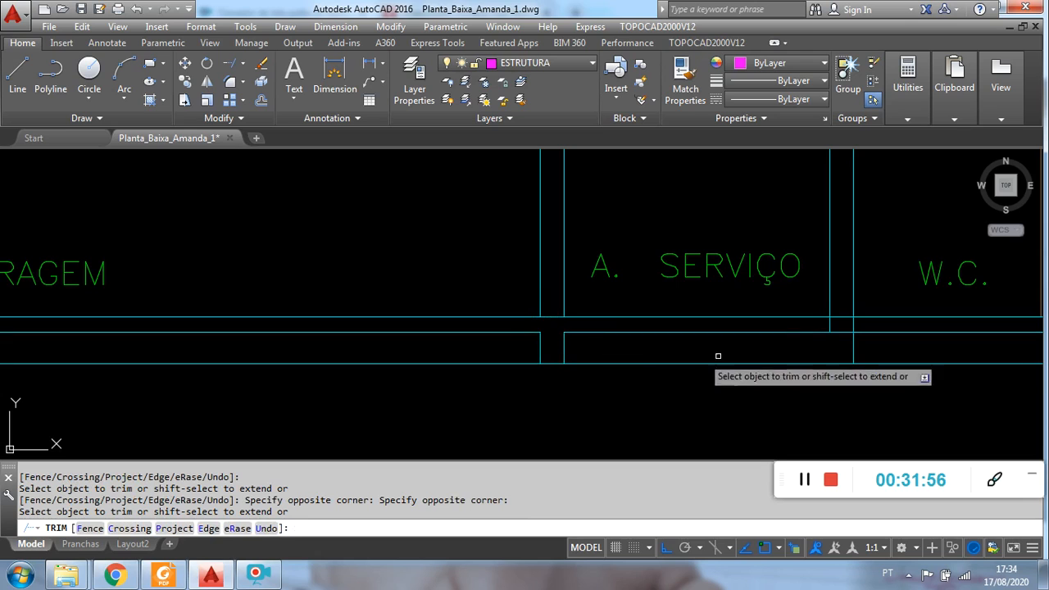
- Stretch the A. SERVIÇO-side line of the wall shared with the W.C. down to the lowest line
{"action": "middle_click_drag", "start_coordinate": [833, 342], "coordinate": [787, 346]}
{"action": "key", "text": "Escape"}
{"action": "left_click", "coordinate": [794, 289]}
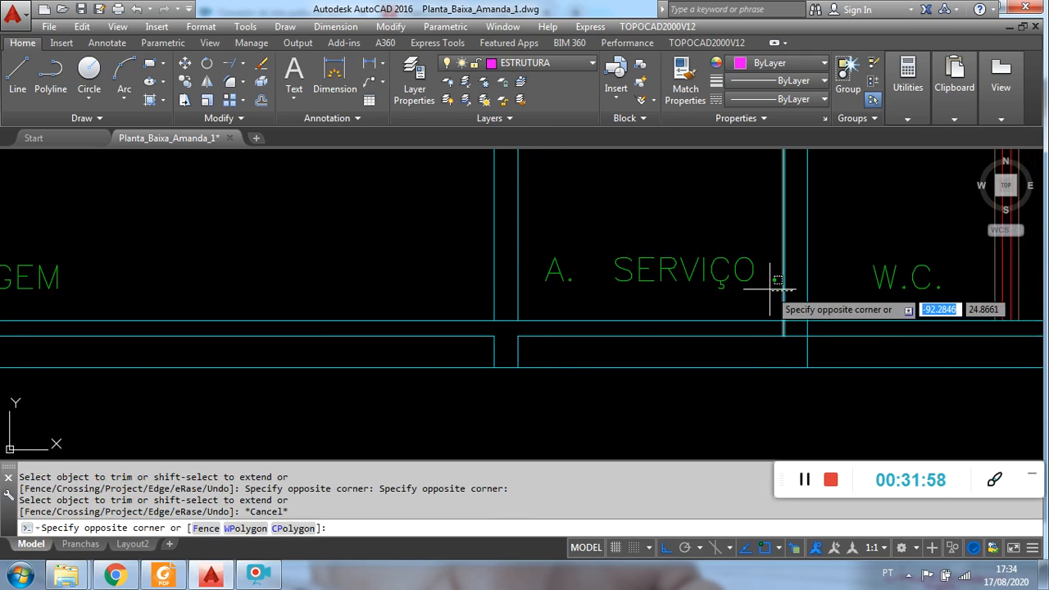
{"action": "left_click", "coordinate": [772, 299]}
{"action": "left_click", "coordinate": [784, 336]}
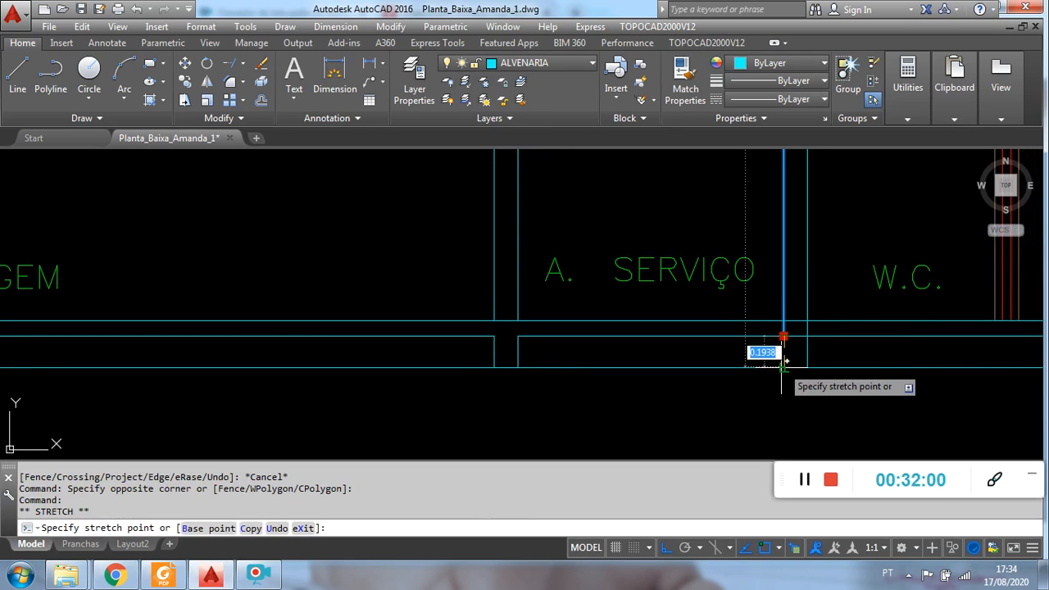
{"action": "key", "text": "Escape"}
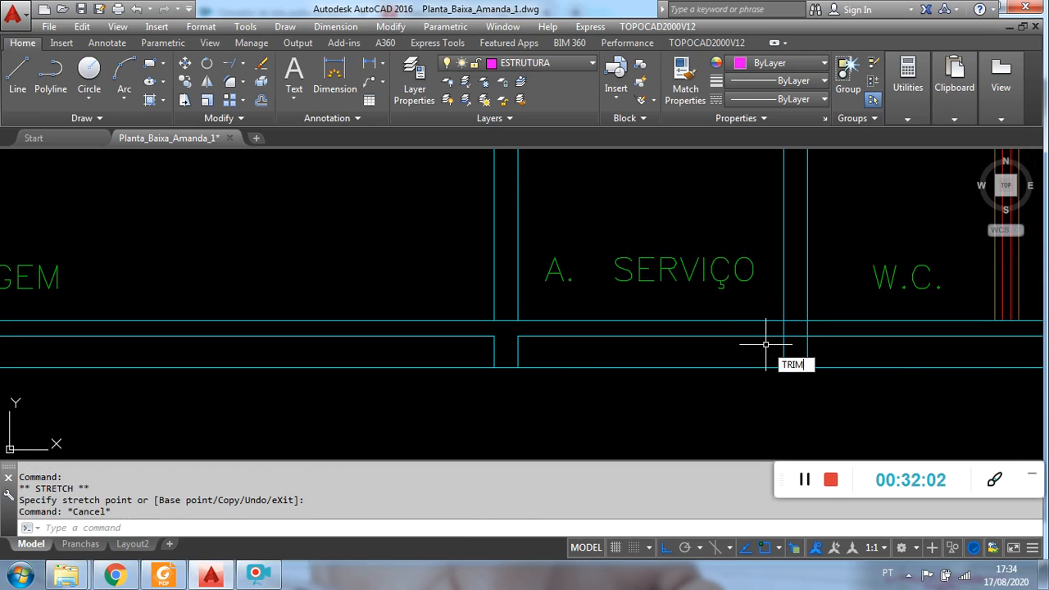
- Trim the floor's underside inside the A. SERVIÇO–W.C. wall and both of its wall lines within the floor thickness
{"action": "key", "text": "Return"}
{"action": "key", "text": "Return"}
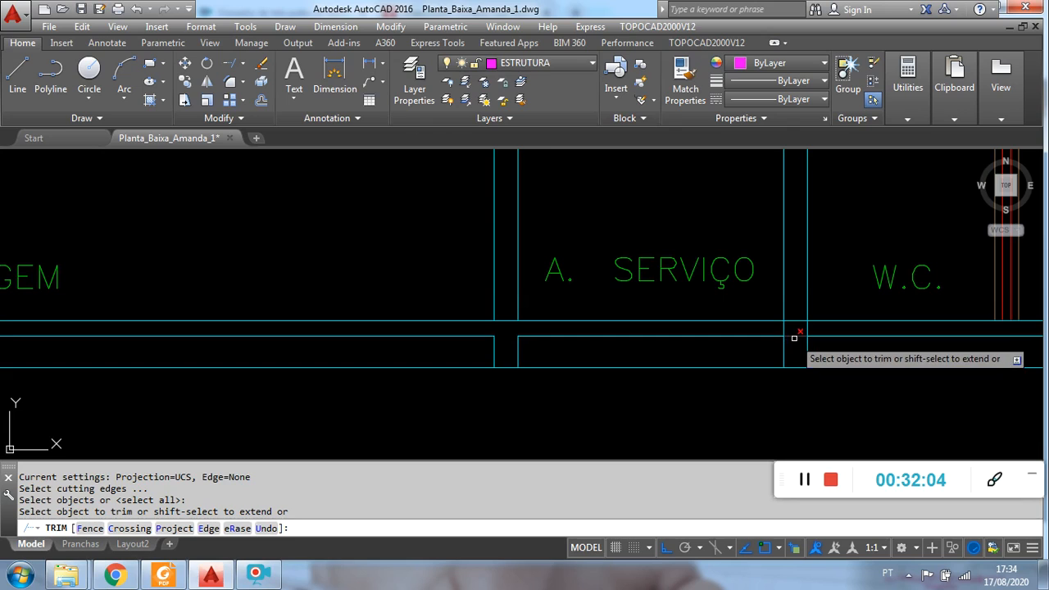
{"action": "left_click", "coordinate": [794, 337]}
{"action": "left_click", "coordinate": [792, 328]}
{"action": "left_click", "coordinate": [766, 328]}
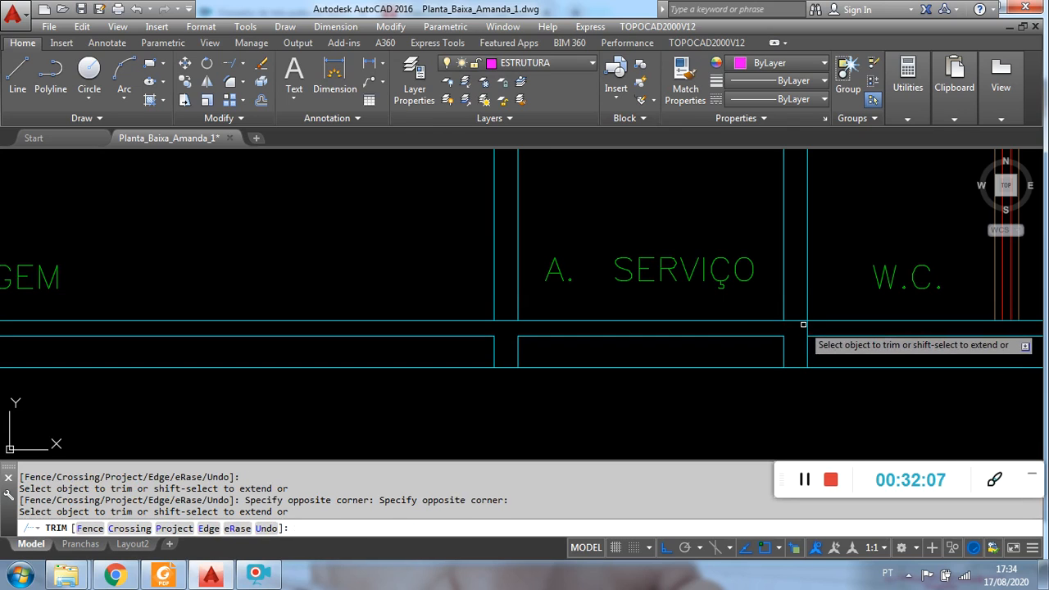
{"action": "left_click", "coordinate": [806, 328]}
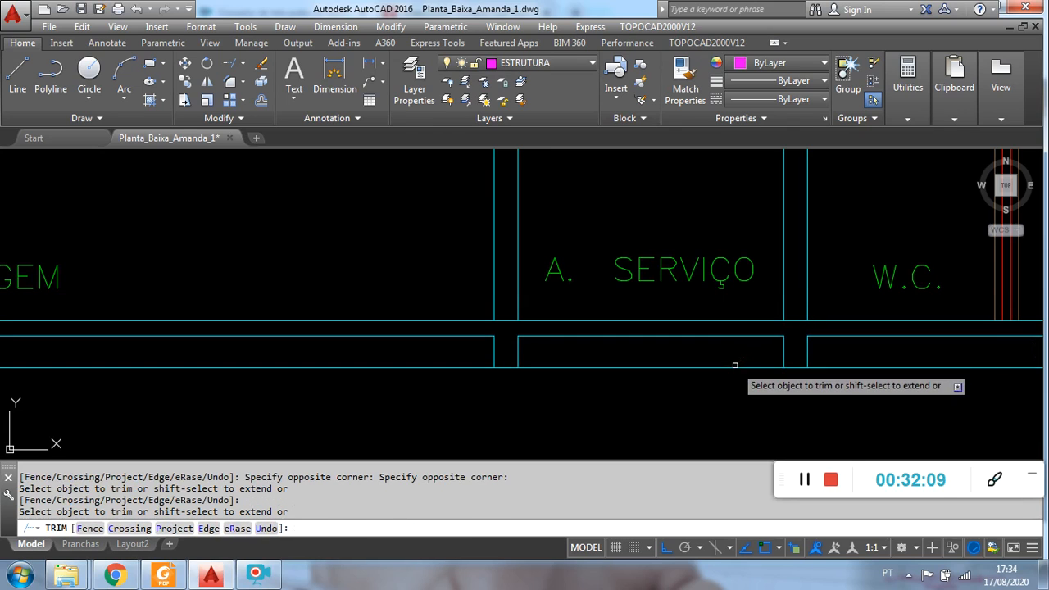
- Trim the lowest line under A. SERVIÇO and from the W.C. wall to the QUARTO's outer wall
{"action": "left_click", "coordinate": [735, 366]}
{"action": "left_click", "coordinate": [734, 373]}
{"action": "left_click", "coordinate": [842, 366]}
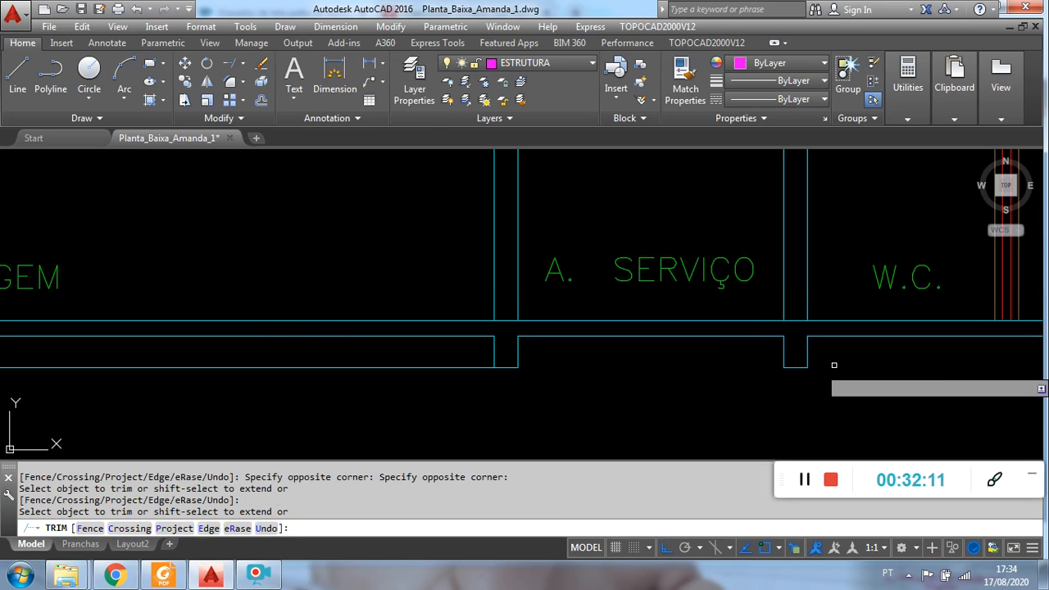
{"action": "scroll", "coordinate": [825, 383], "scroll_direction": "down", "scroll_amount": 5}
{"action": "middle_click_drag", "start_coordinate": [825, 383], "coordinate": [727, 369]}
{"action": "key", "text": "Escape"}
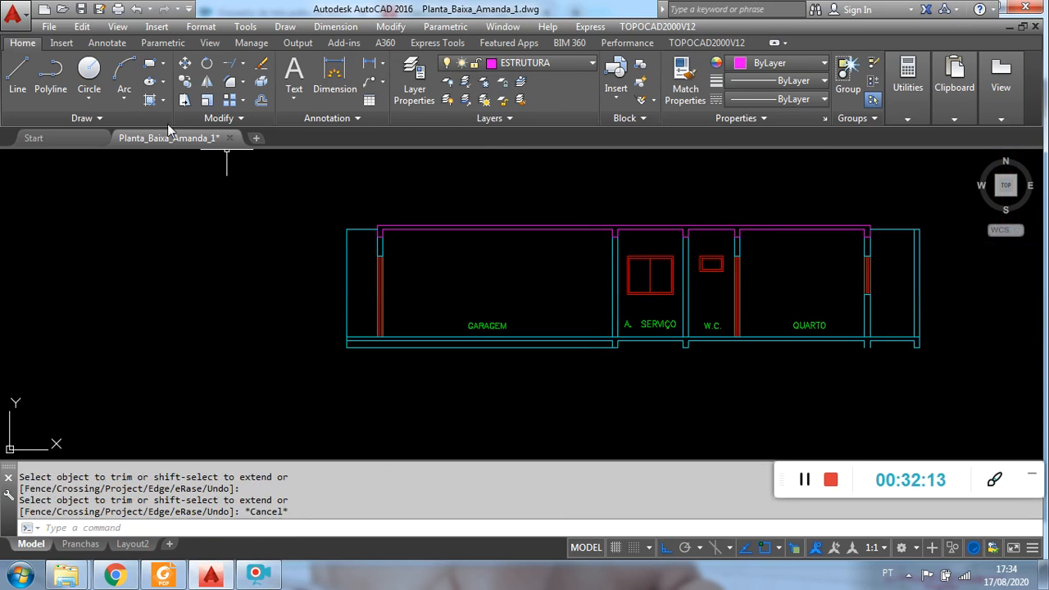
- Draw a line closing the bottom of the foundation beam under the QUARTO's outer wall
{"action": "left_click", "coordinate": [15, 80]}
{"action": "scroll", "coordinate": [728, 344], "scroll_direction": "up", "scroll_amount": 2}
{"action": "scroll", "coordinate": [891, 386], "scroll_direction": "up", "scroll_amount": 2}
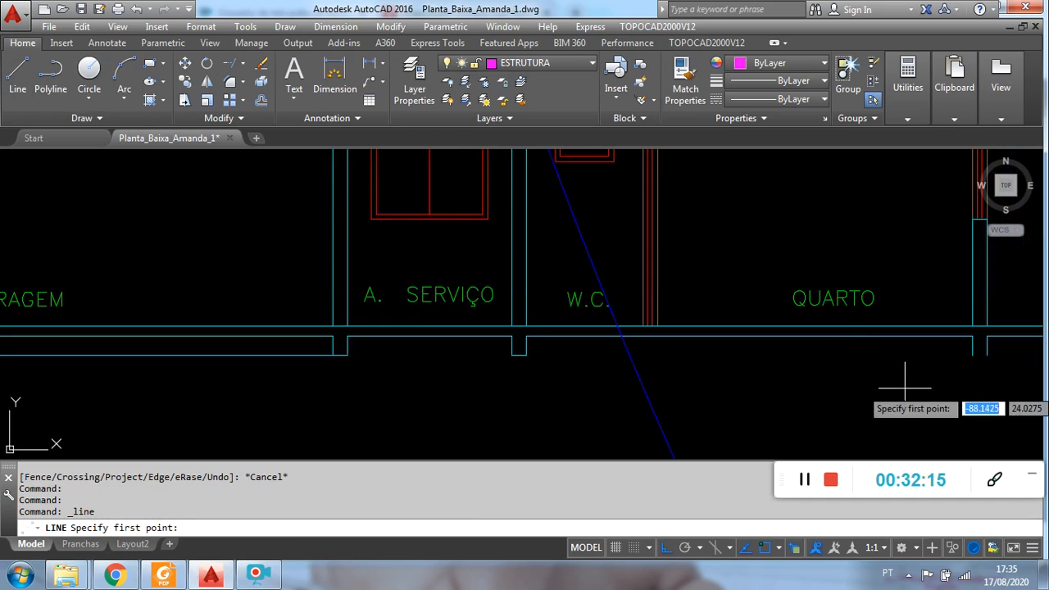
{"action": "middle_click_drag", "start_coordinate": [890, 386], "coordinate": [725, 375]}
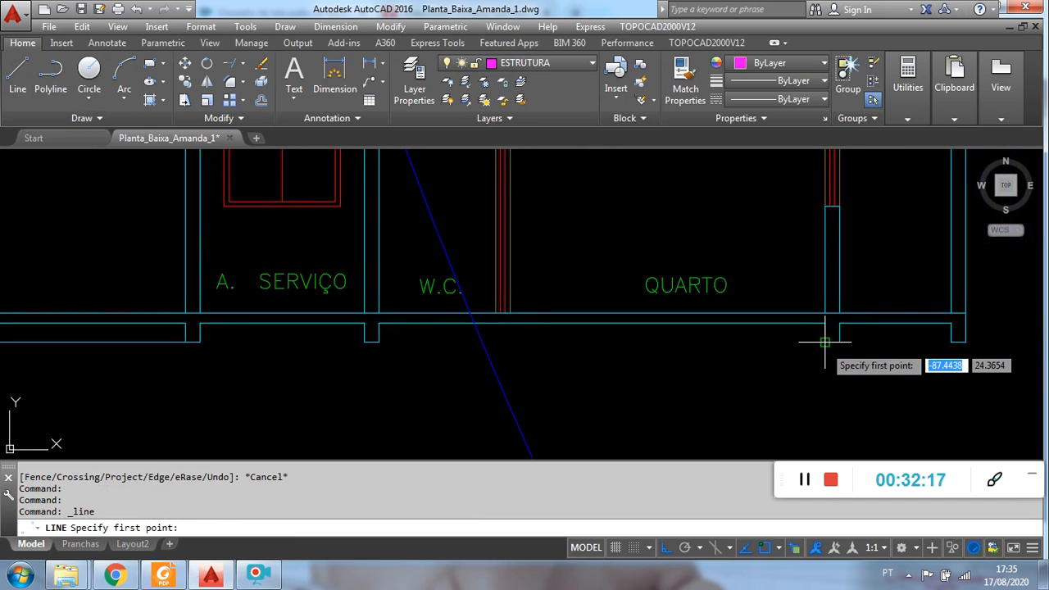
{"action": "left_click", "coordinate": [826, 341]}
{"action": "key", "text": "Escape"}
- Examine the section's foundation beams and the still untrimmed base line below the GARAGEM
{"action": "scroll", "coordinate": [803, 352], "scroll_direction": "down", "scroll_amount": 5}
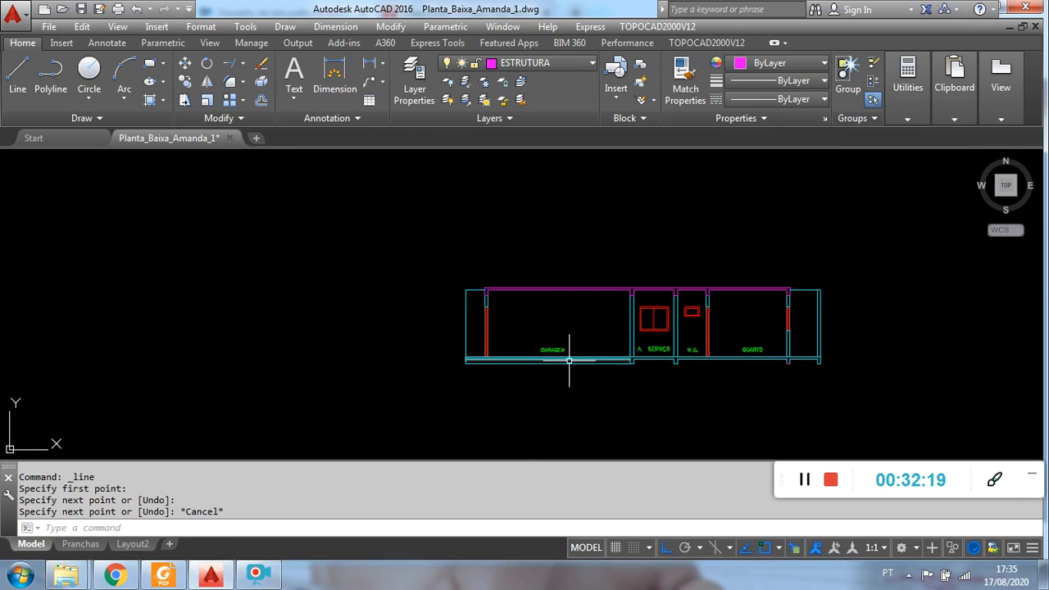
{"action": "scroll", "coordinate": [613, 399], "scroll_direction": "up", "scroll_amount": 2}
{"action": "mouse_move", "coordinate": [575, 381]}
{"action": "middle_mouse_down"}
{"action": "mouse_move", "coordinate": [607, 366]}
{"action": "mouse_move", "coordinate": [603, 353]}
{"action": "middle_mouse_up"}
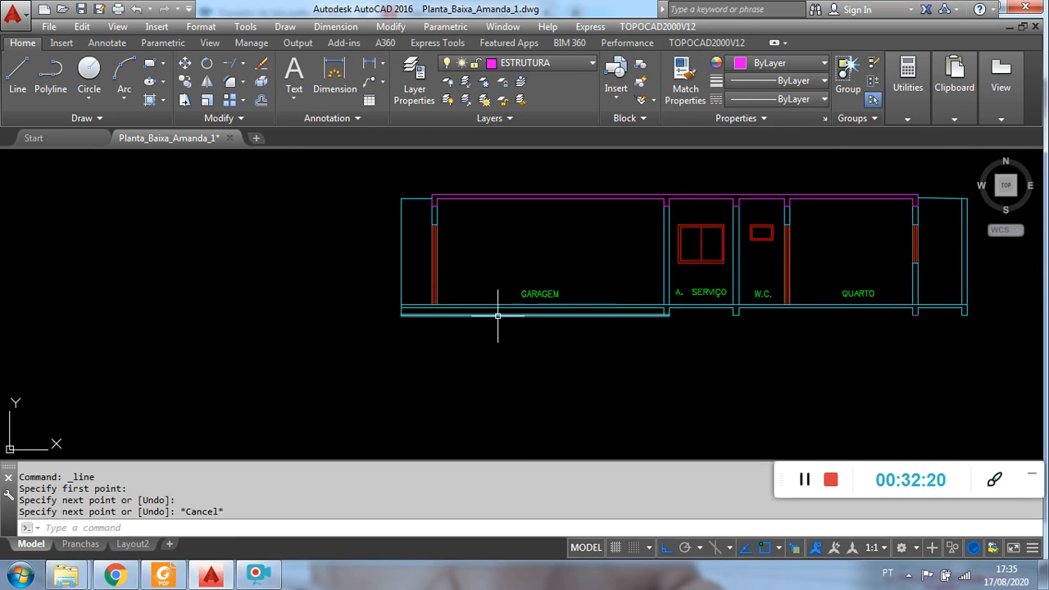
{"action": "scroll", "coordinate": [393, 306], "scroll_direction": "up", "scroll_amount": 3}
{"action": "scroll", "coordinate": [435, 320], "scroll_direction": "down", "scroll_amount": 3}
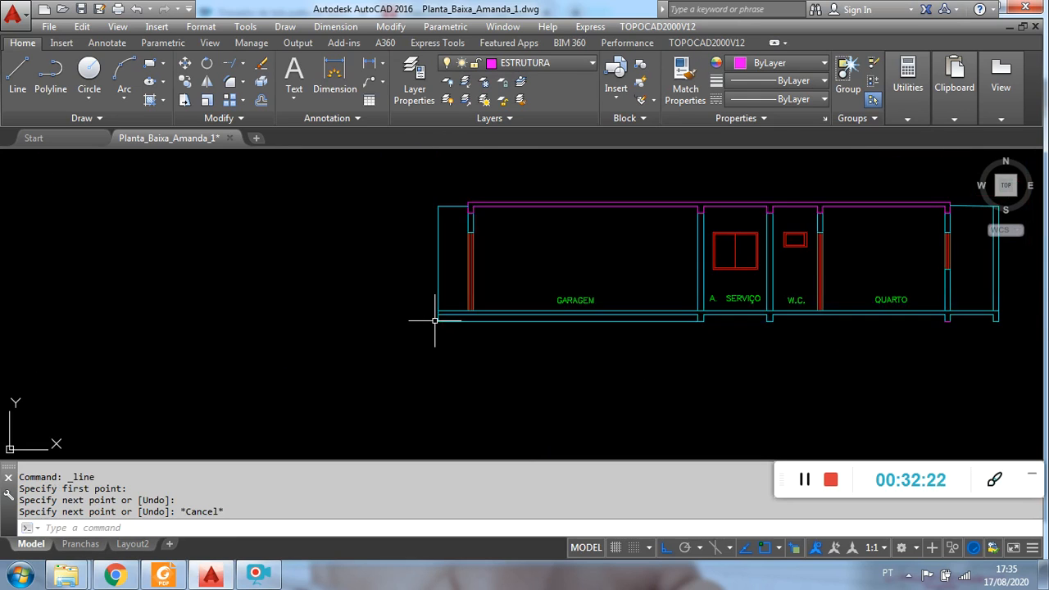
{"action": "scroll", "coordinate": [434, 318], "scroll_direction": "up", "scroll_amount": 1}
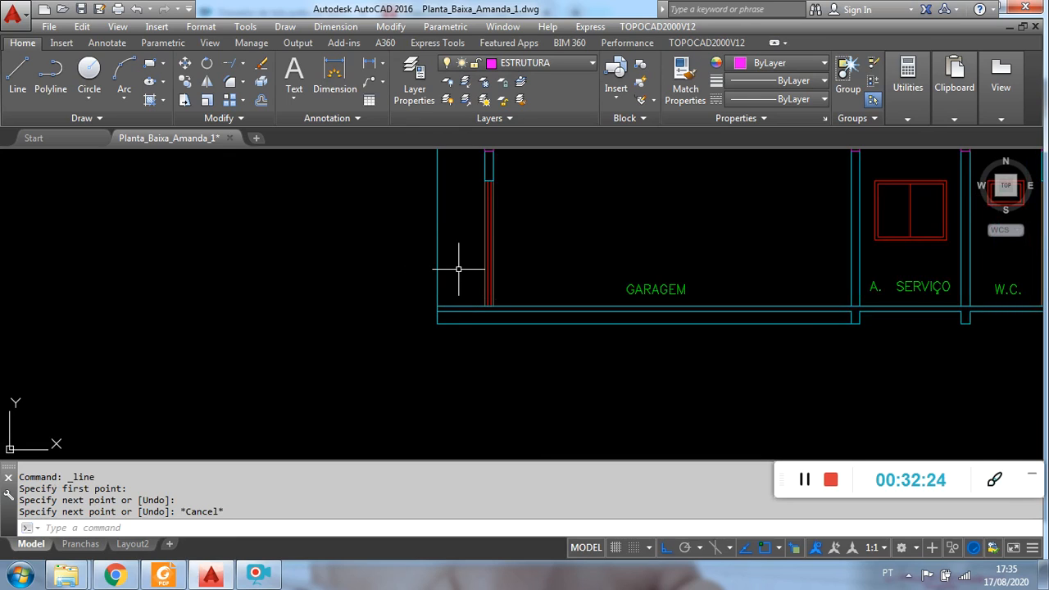
{"action": "scroll", "coordinate": [458, 268], "scroll_direction": "down", "scroll_amount": 2}
{"action": "scroll", "coordinate": [454, 294], "scroll_direction": "up", "scroll_amount": 2}
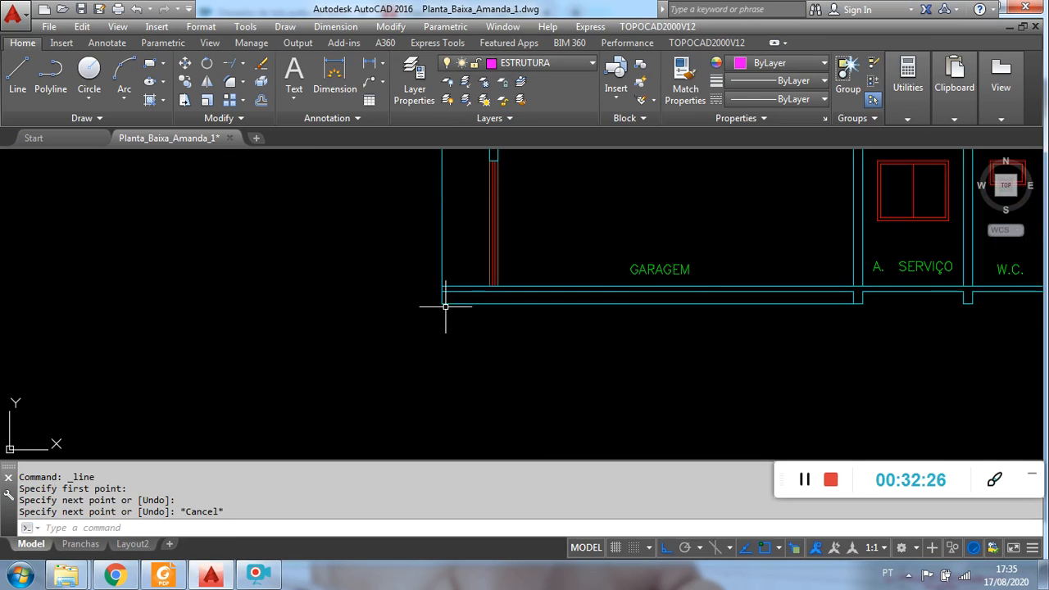
{"action": "middle_click_drag", "start_coordinate": [632, 334], "coordinate": [475, 428]}
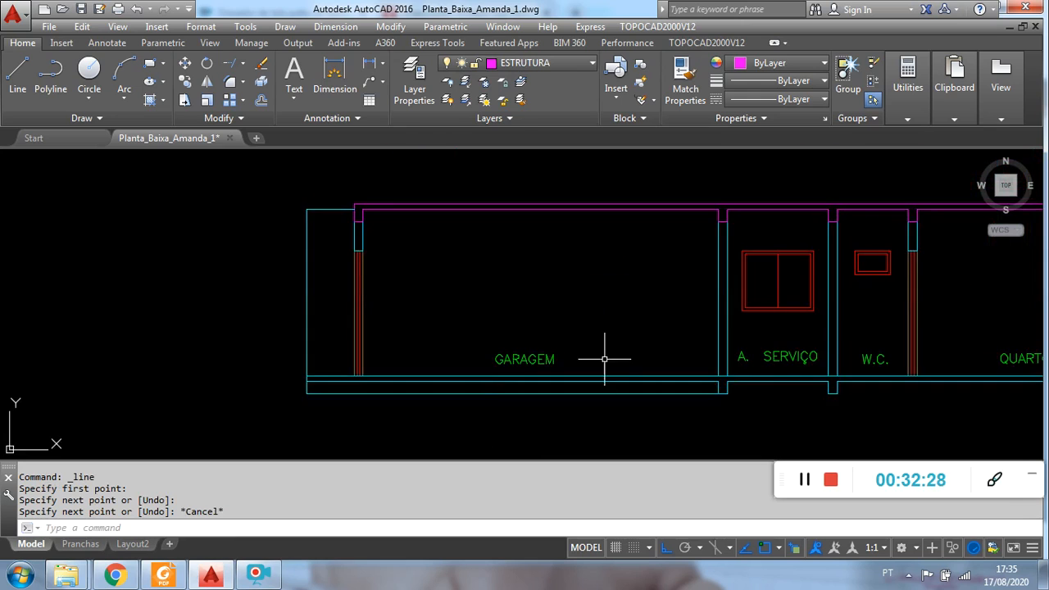
- Shorten the outer line of the end wall beyond the QUARTO by 0.30 so it ends at the floor's top line
{"action": "middle_click_drag", "start_coordinate": [605, 356], "coordinate": [480, 333]}
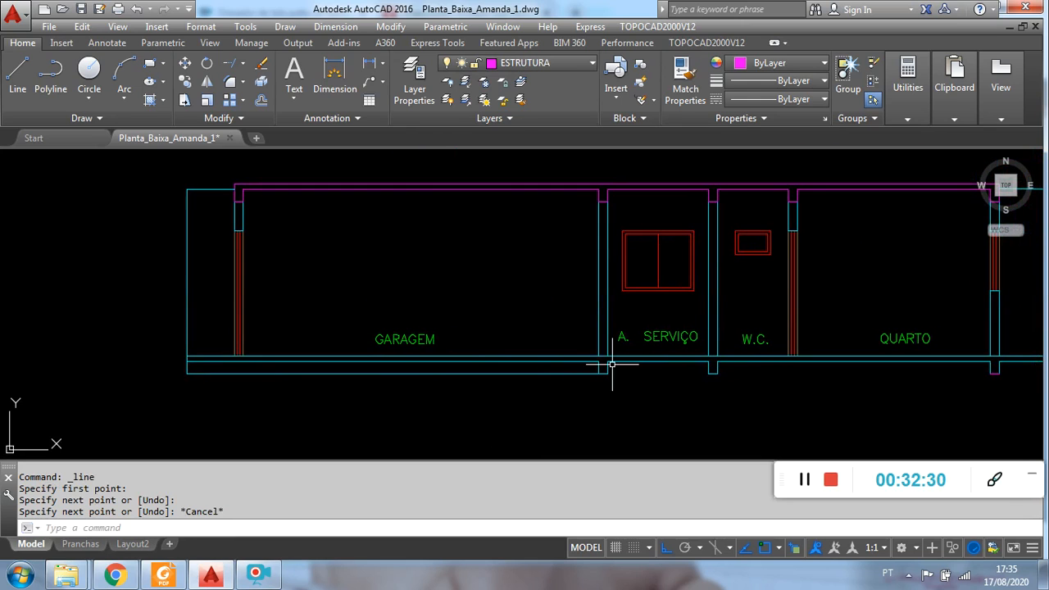
{"action": "middle_click_drag", "start_coordinate": [730, 381], "coordinate": [580, 384]}
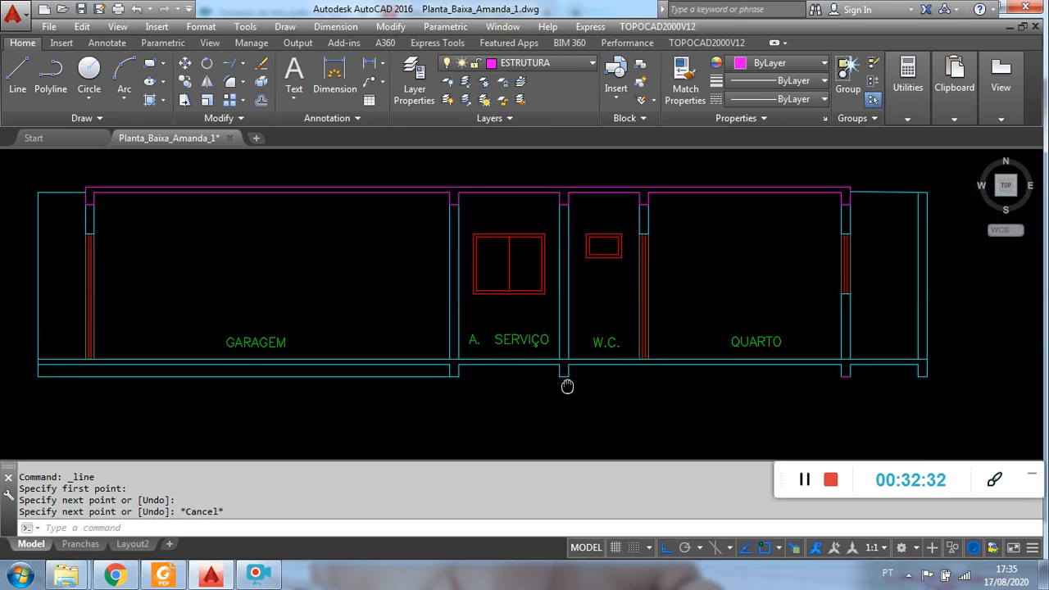
{"action": "scroll", "coordinate": [929, 352], "scroll_direction": "up", "scroll_amount": 2}
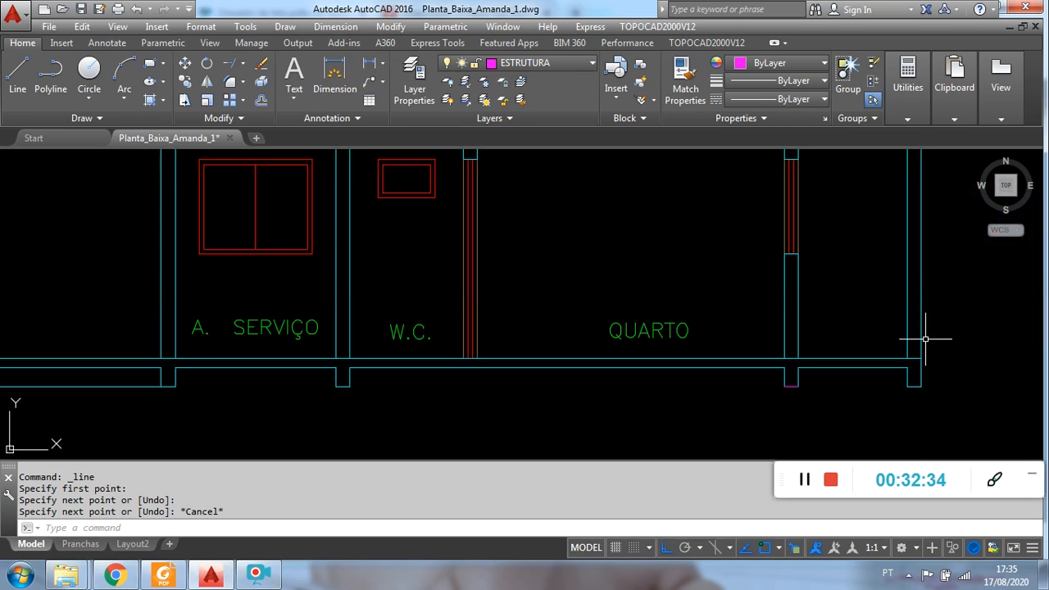
{"action": "left_click", "coordinate": [921, 382]}
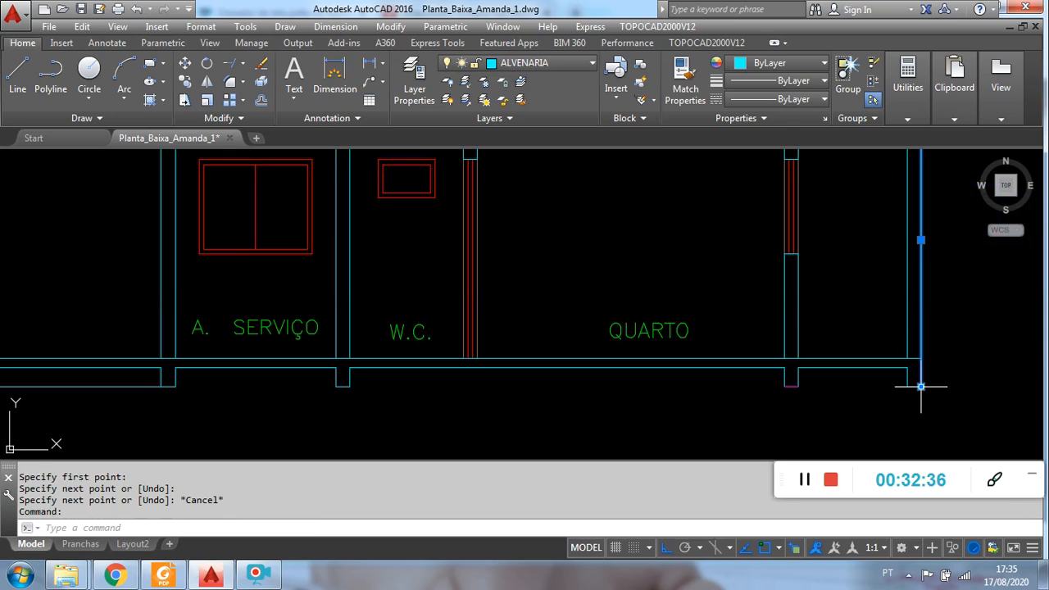
{"action": "left_click", "coordinate": [920, 383]}
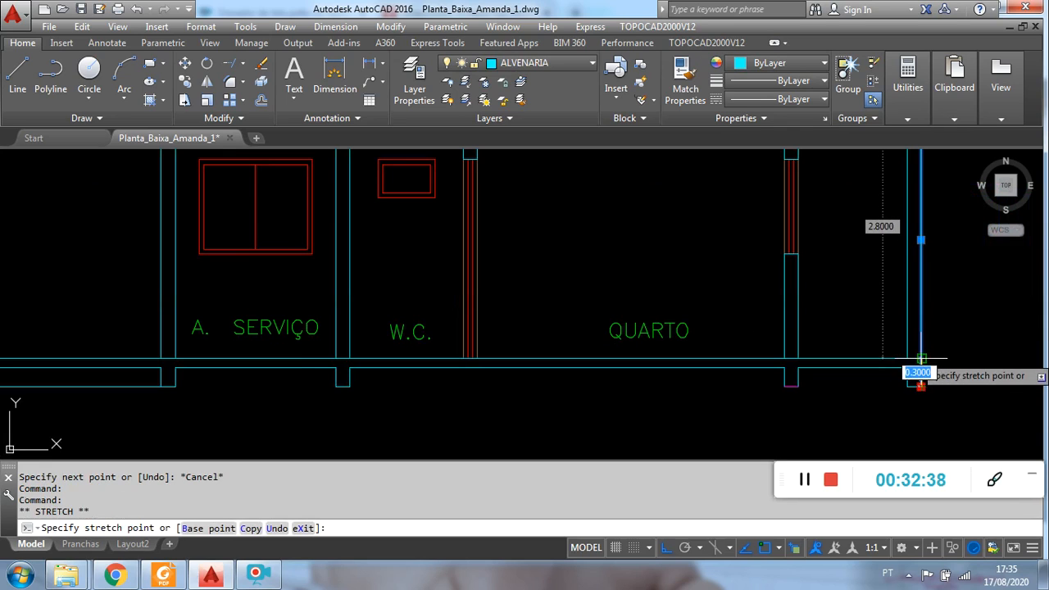
{"action": "left_click", "coordinate": [924, 355]}
- Draw a vertical line on the ESTRUTURA layer from the end wall's outer line at floor level to its foundation beam's bottom corner
{"action": "left_click", "coordinate": [16, 80]}
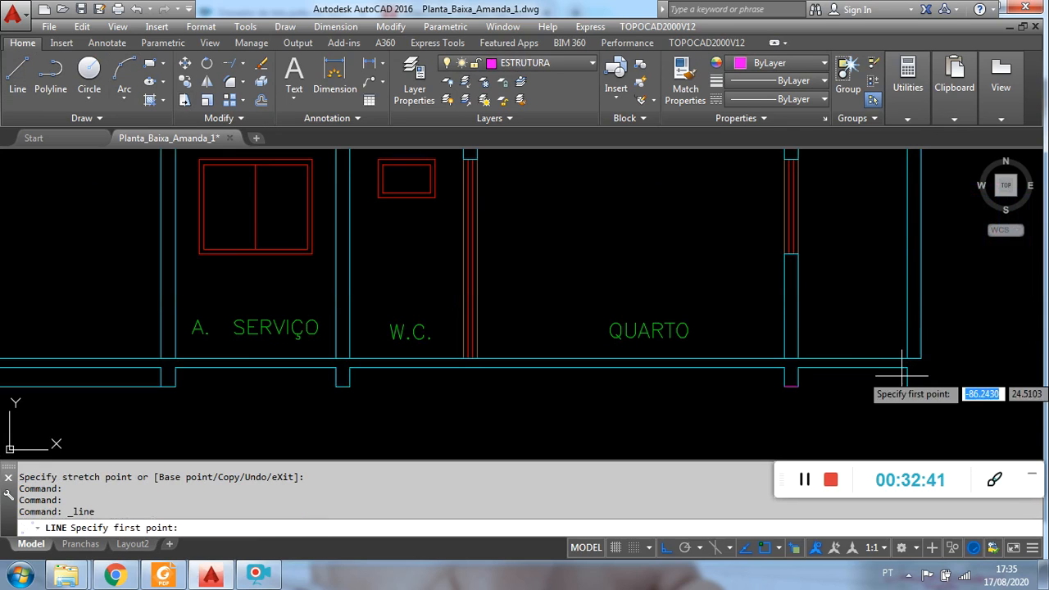
{"action": "left_click", "coordinate": [920, 358]}
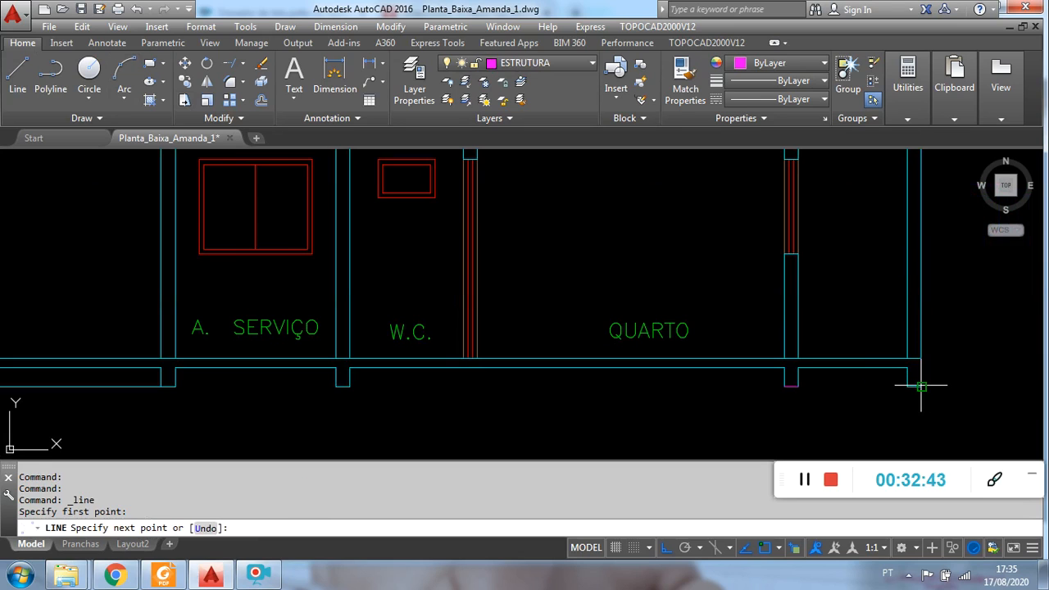
{"action": "left_click", "coordinate": [921, 382]}
{"action": "key", "text": "Escape"}
{"action": "scroll", "coordinate": [604, 355], "scroll_direction": "down", "scroll_amount": 4}
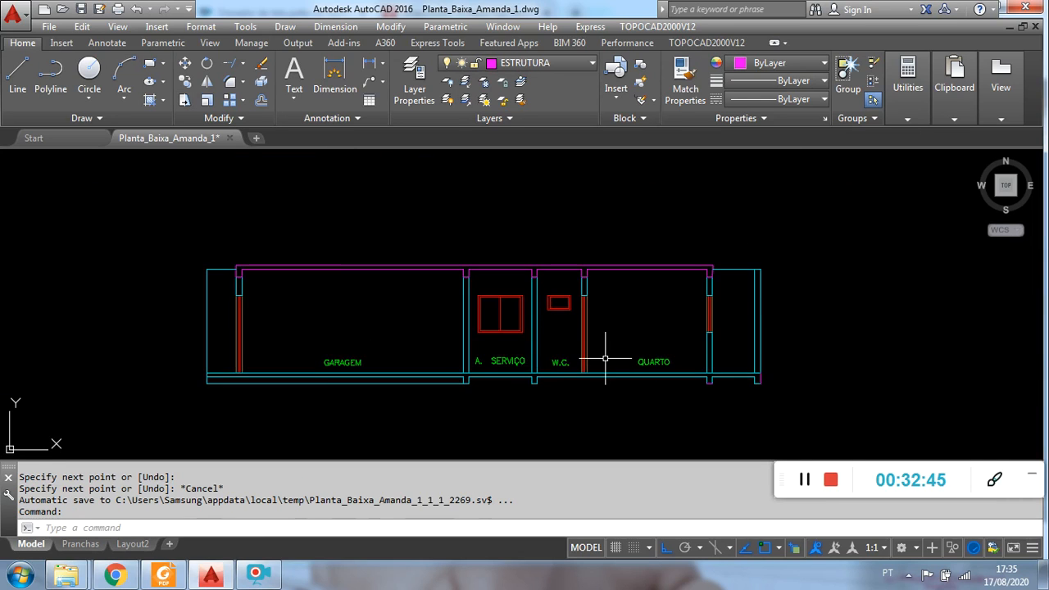
{"action": "scroll", "coordinate": [632, 333], "scroll_direction": "up", "scroll_amount": 3}
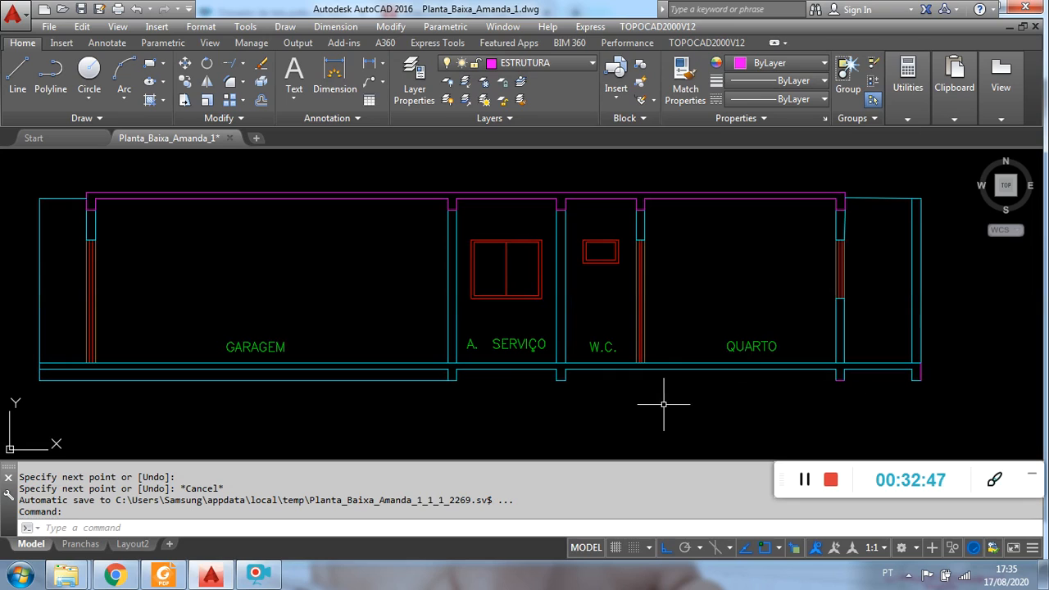
{"action": "scroll", "coordinate": [922, 391], "scroll_direction": "up", "scroll_amount": 2}
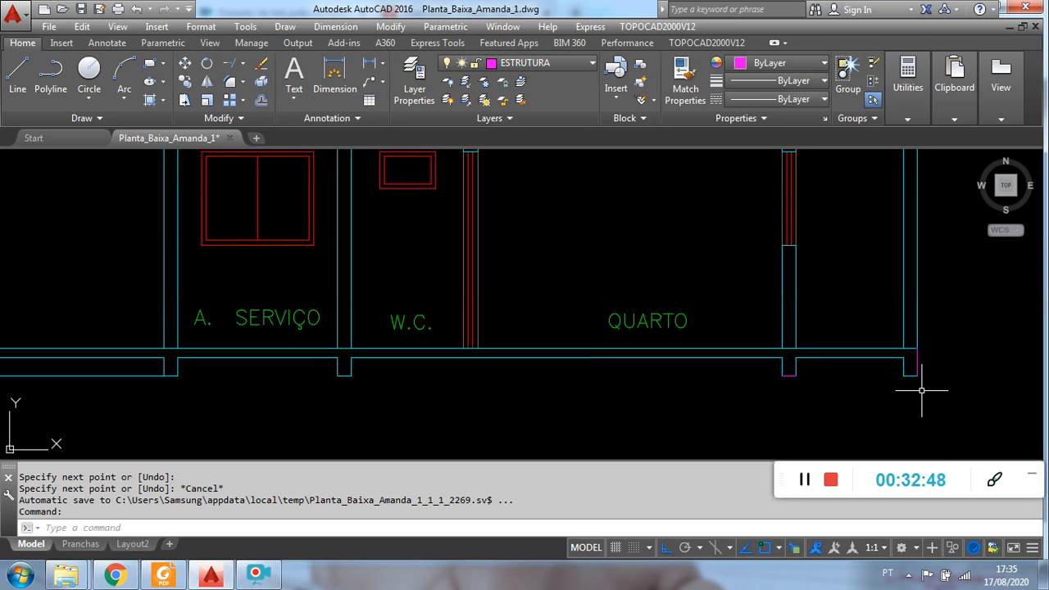
{"action": "scroll", "coordinate": [831, 354], "scroll_direction": "down", "scroll_amount": 4}
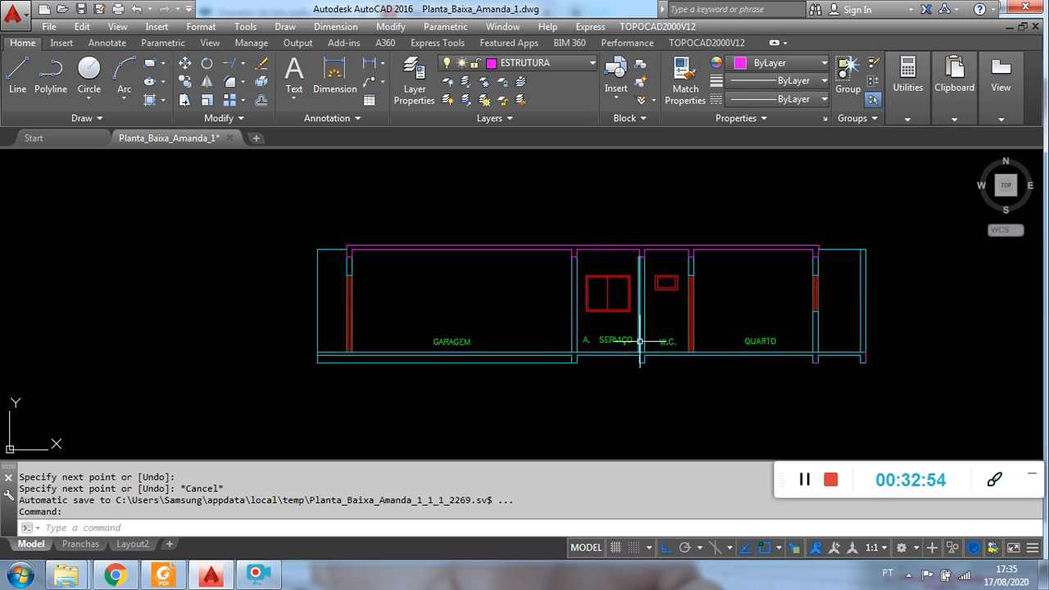
{"action": "scroll", "coordinate": [661, 380], "scroll_direction": "up", "scroll_amount": 2}
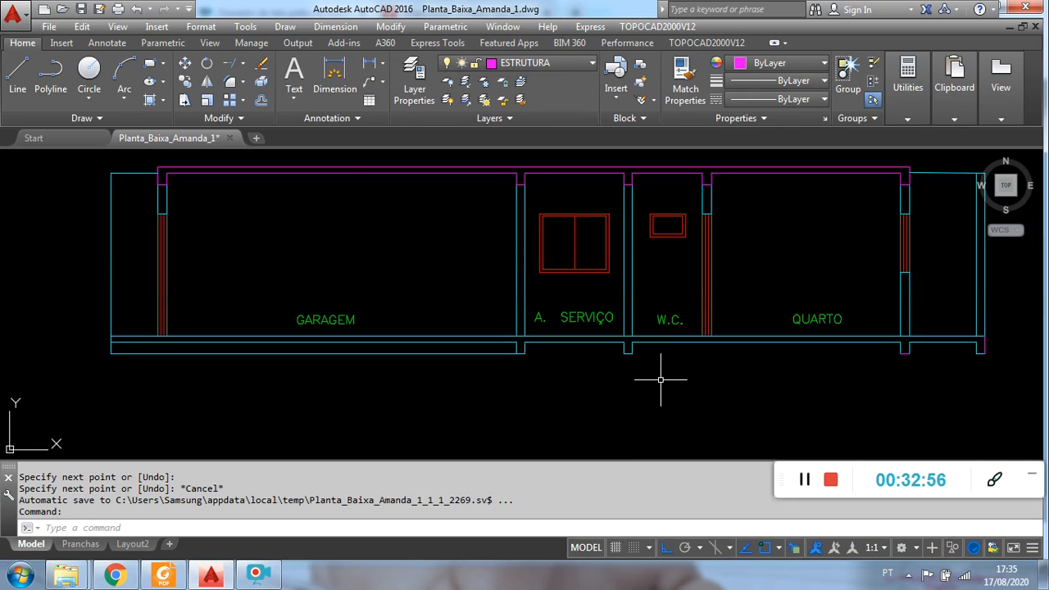